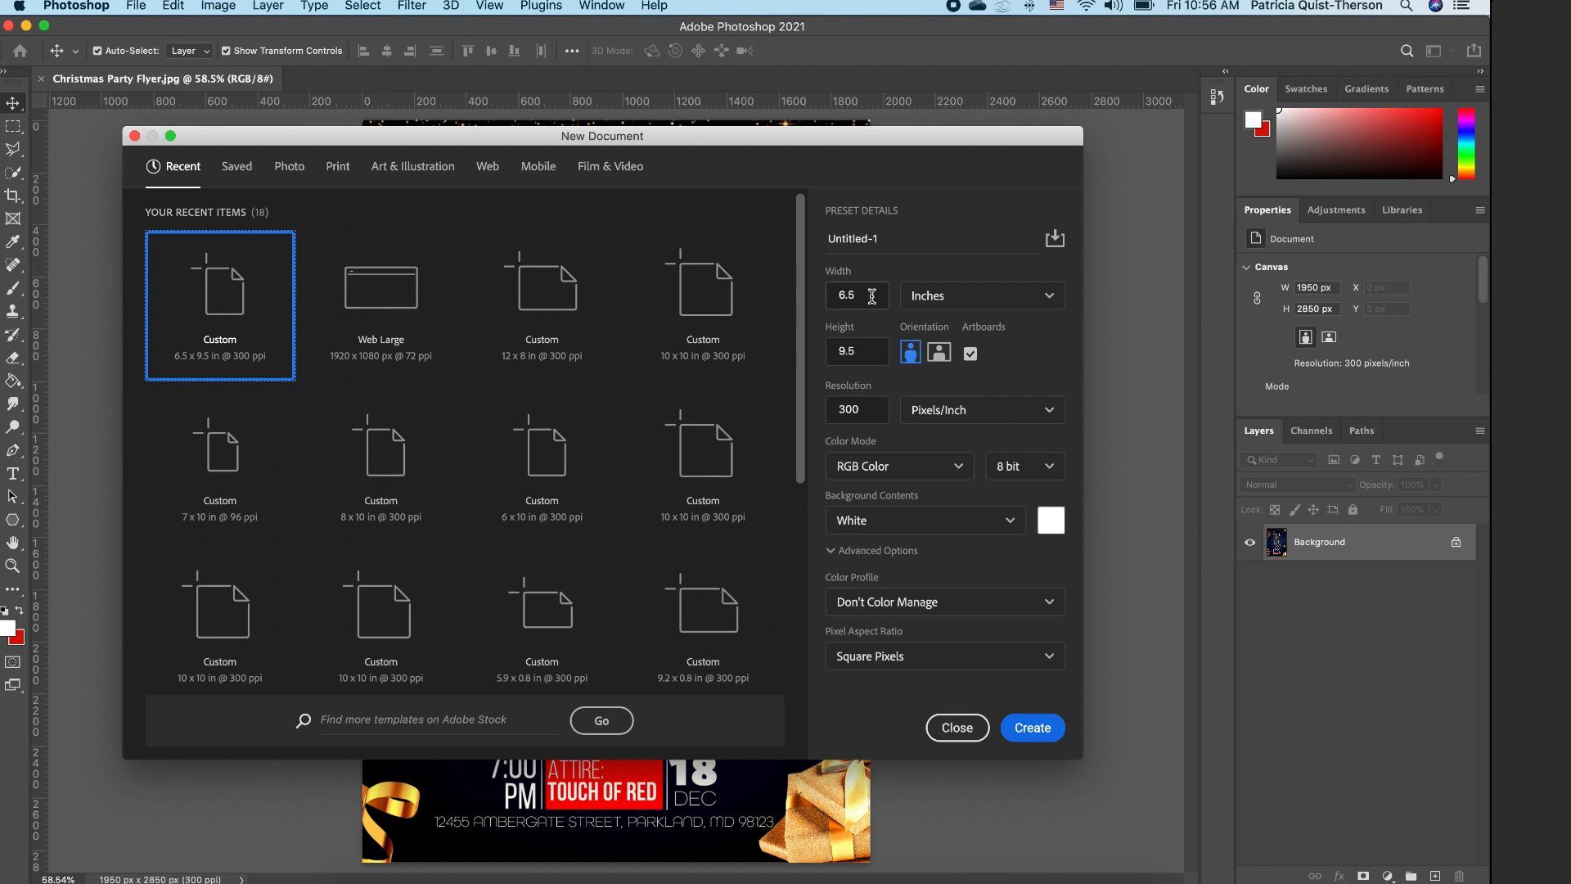
# Step: Create a 6.5 × 9.5 inch, 300 ppi artboard document and add a dark blue (#05124c) solid color fill layer
pyautogui.click(1032, 730)
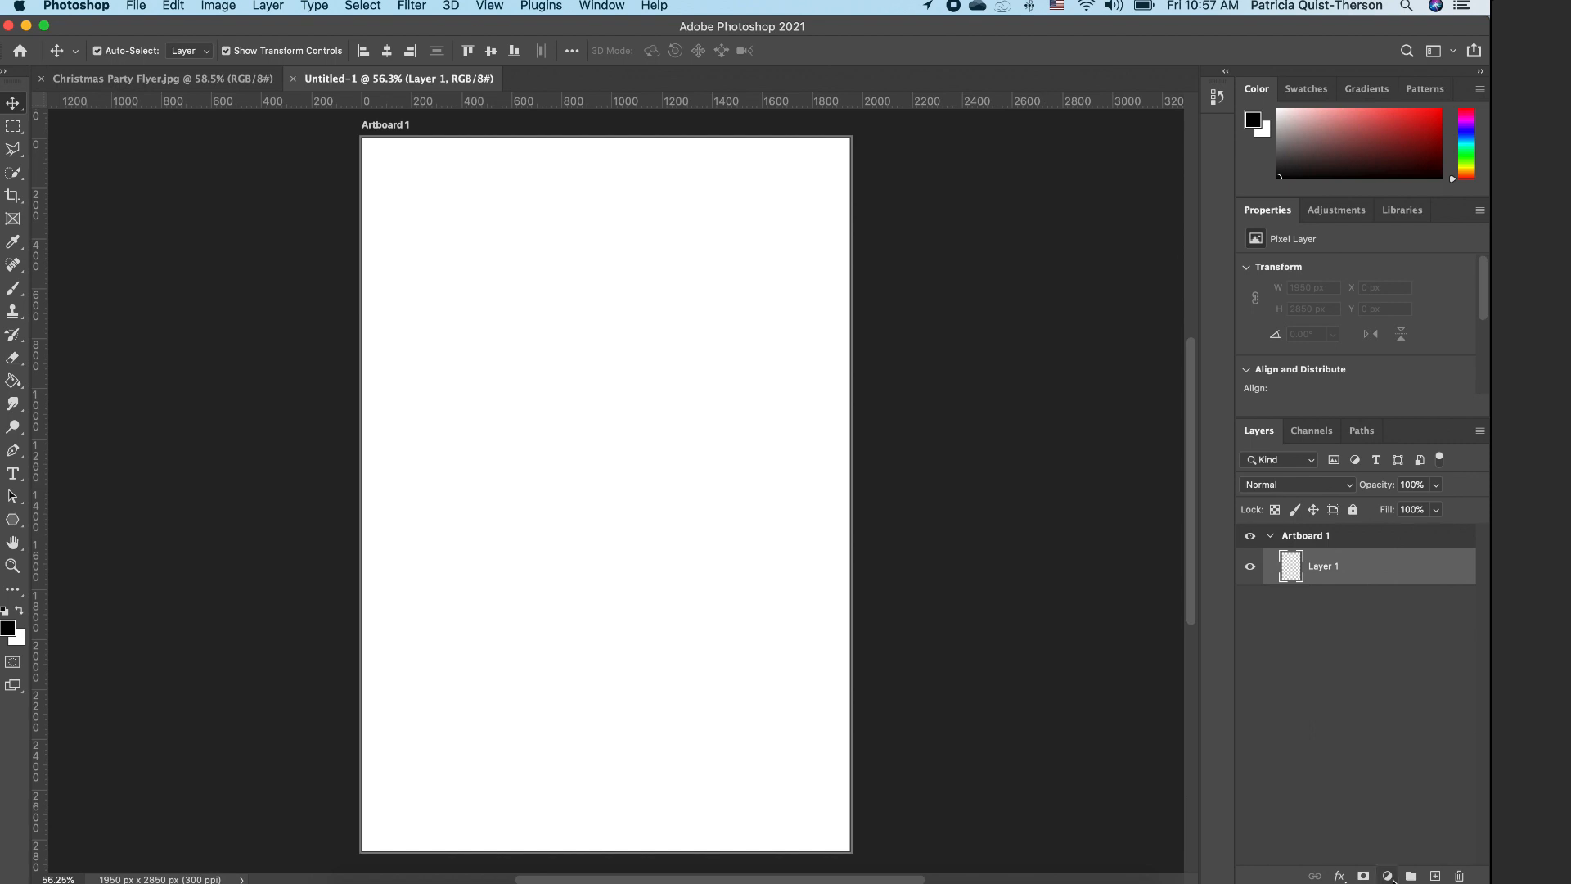
pyautogui.click(1389, 877)
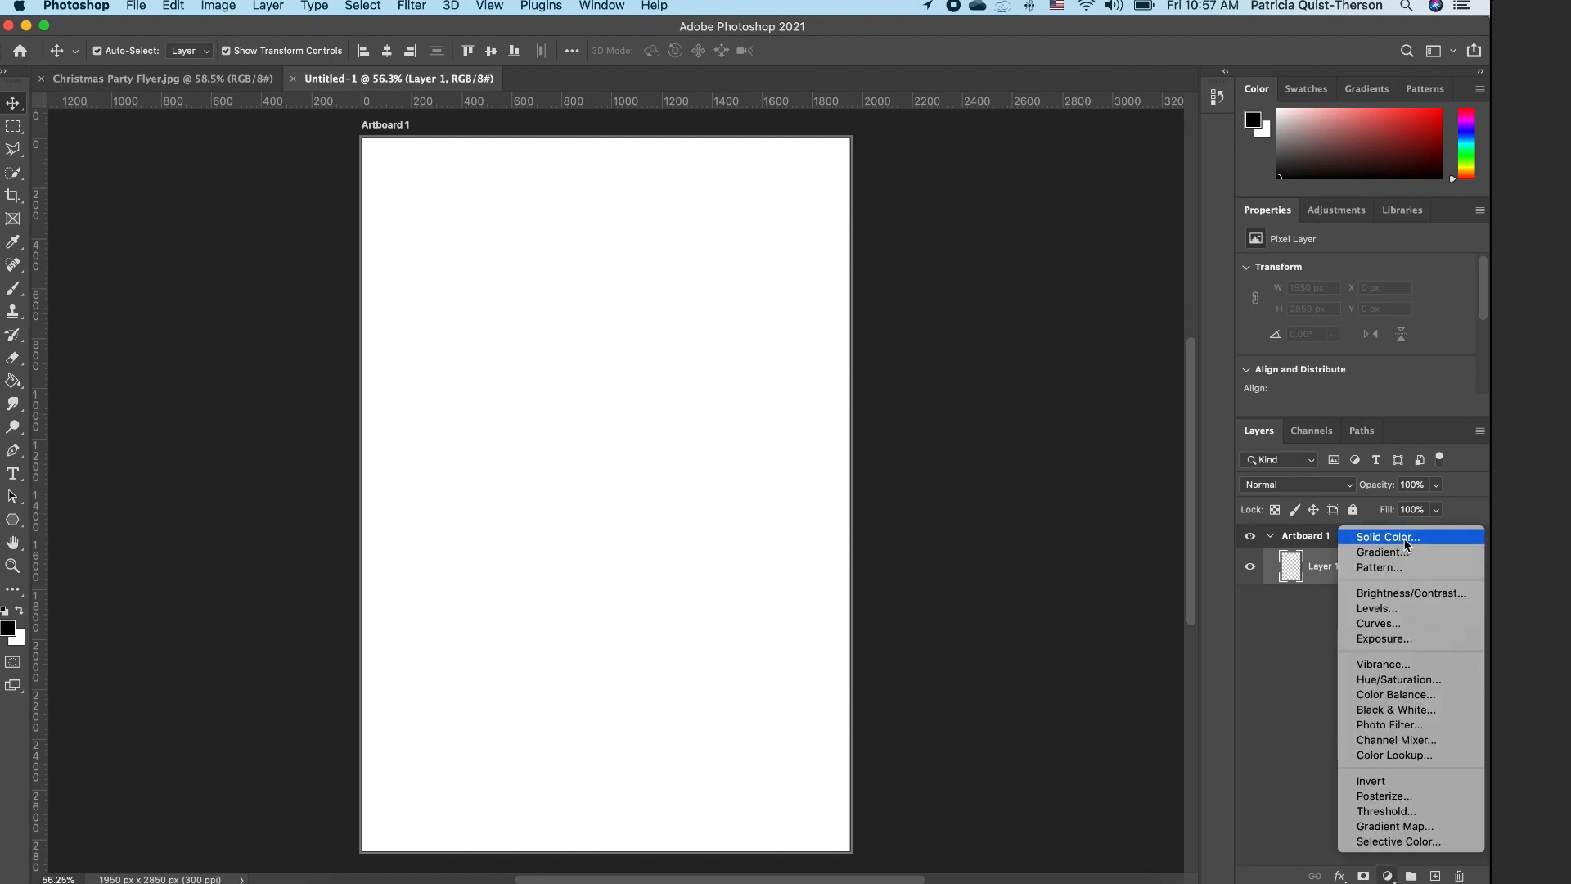
pyautogui.click(1403, 537)
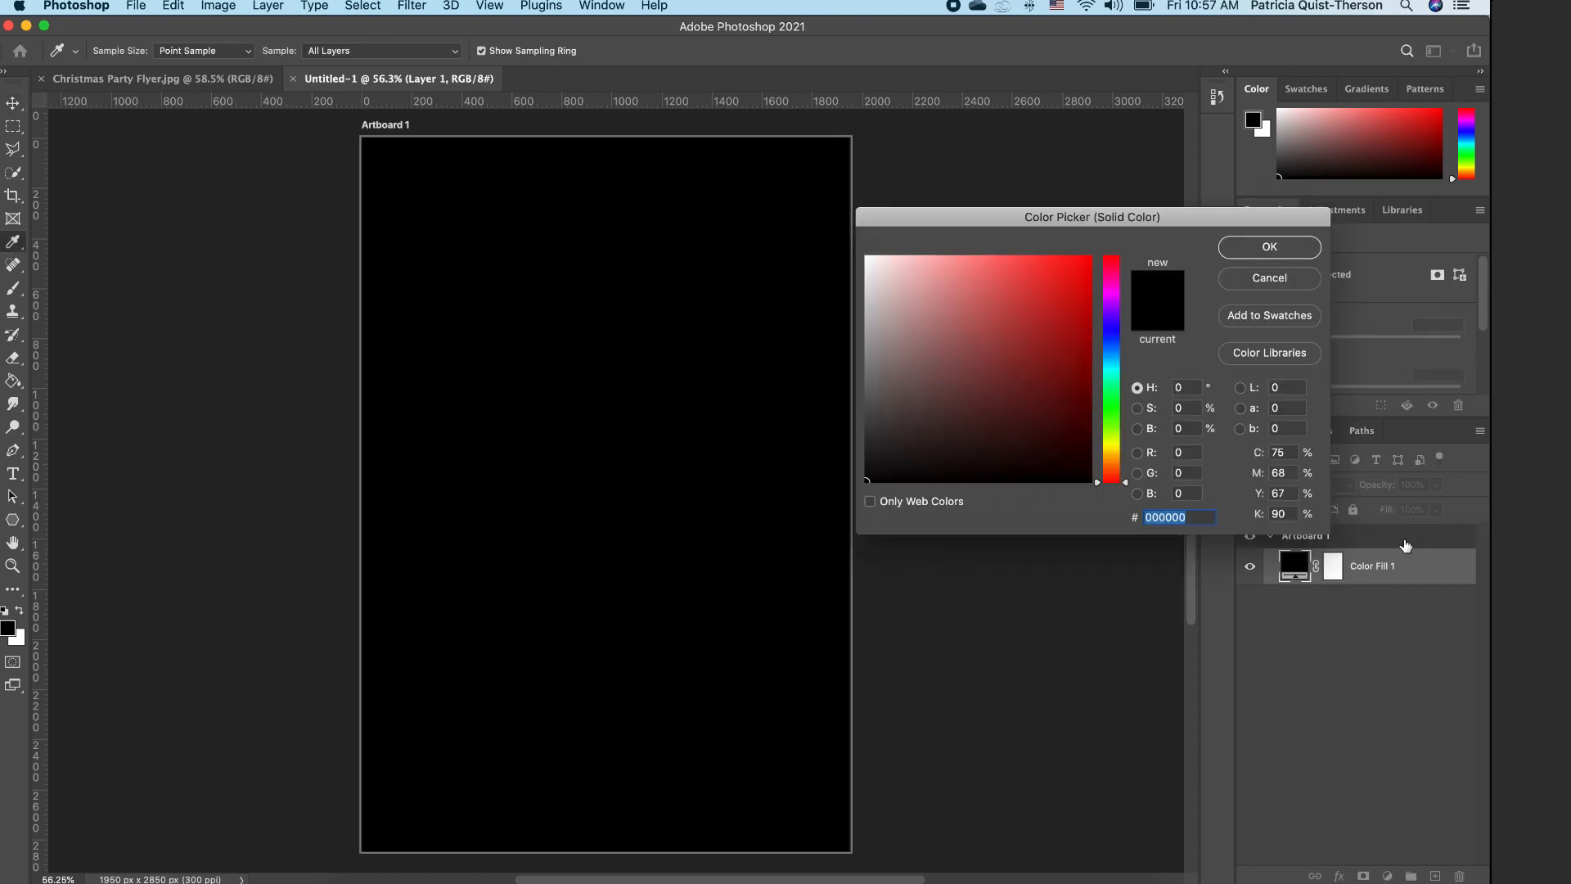
pyautogui.click(1112, 338)
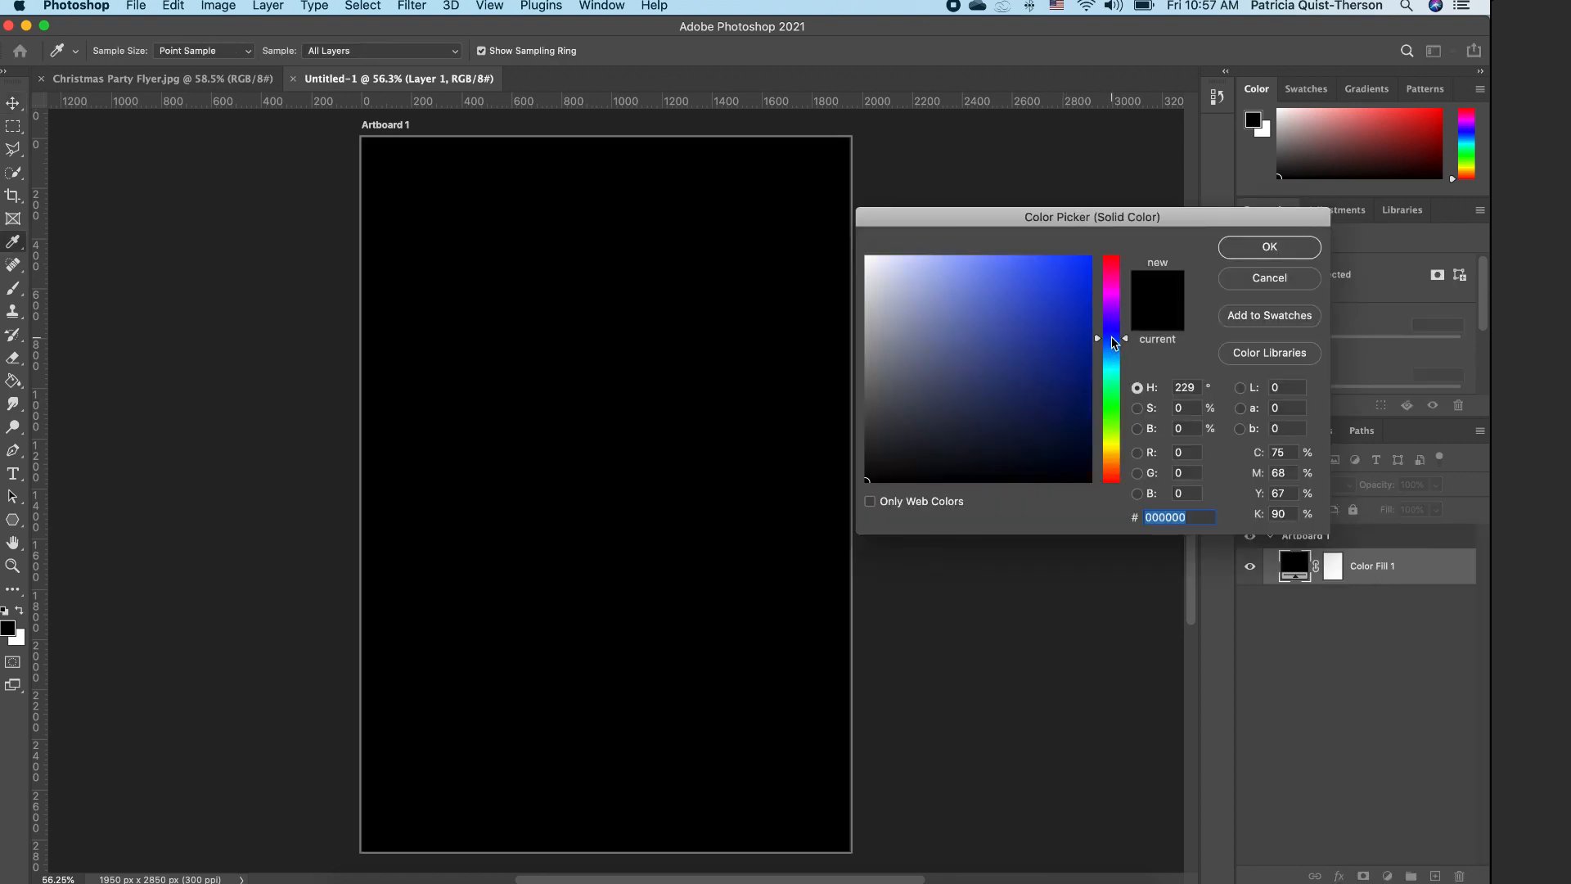
pyautogui.moveTo(1082, 378); pyautogui.dragTo(1076, 414)
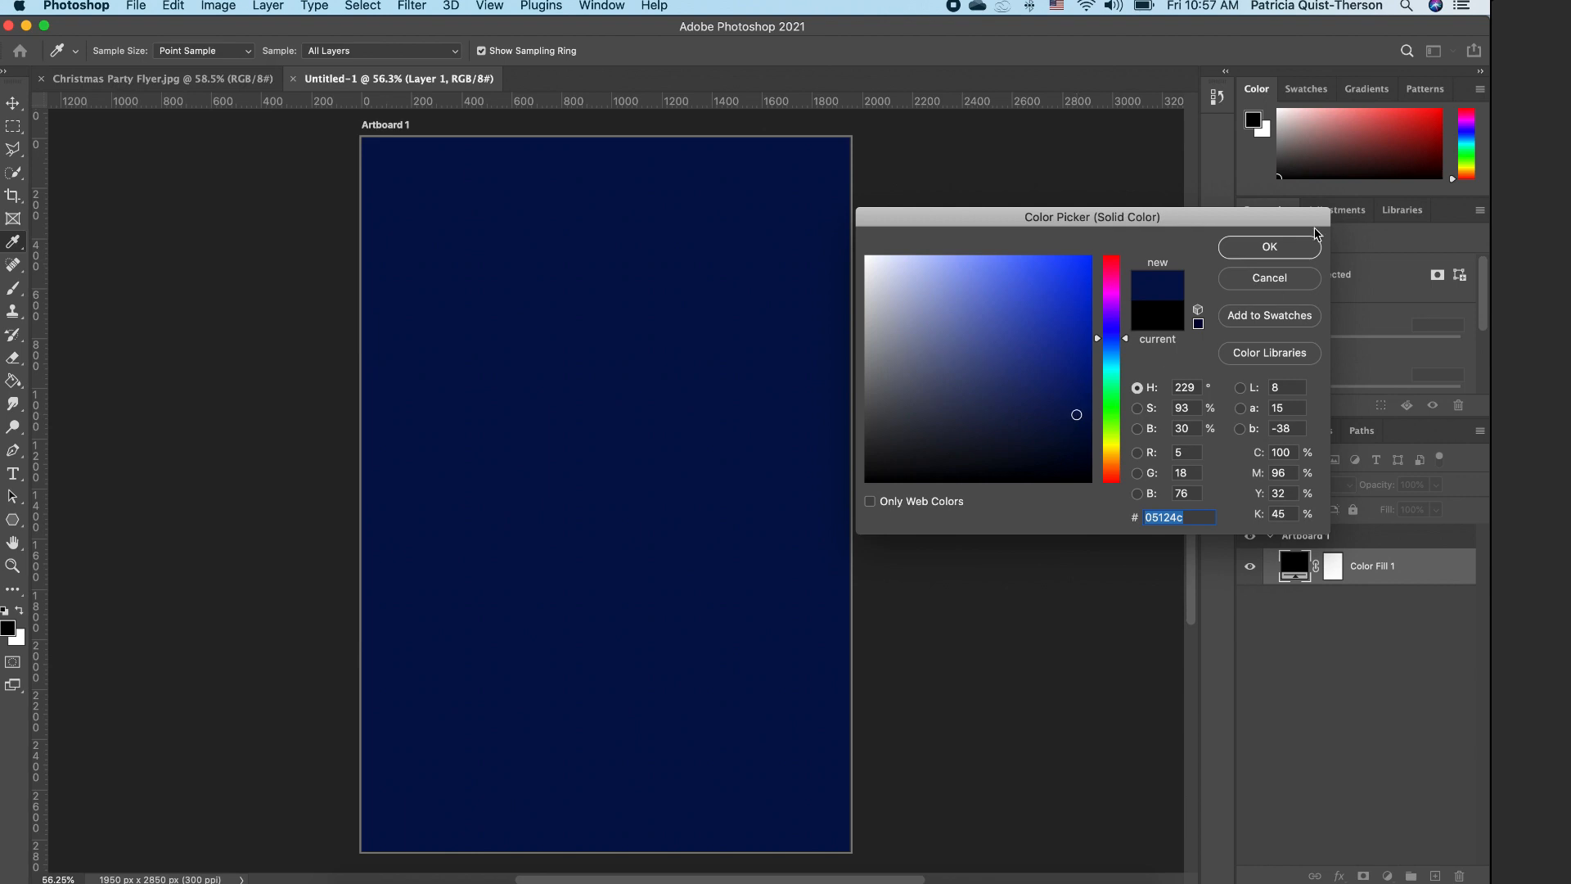
pyautogui.click(1269, 247)
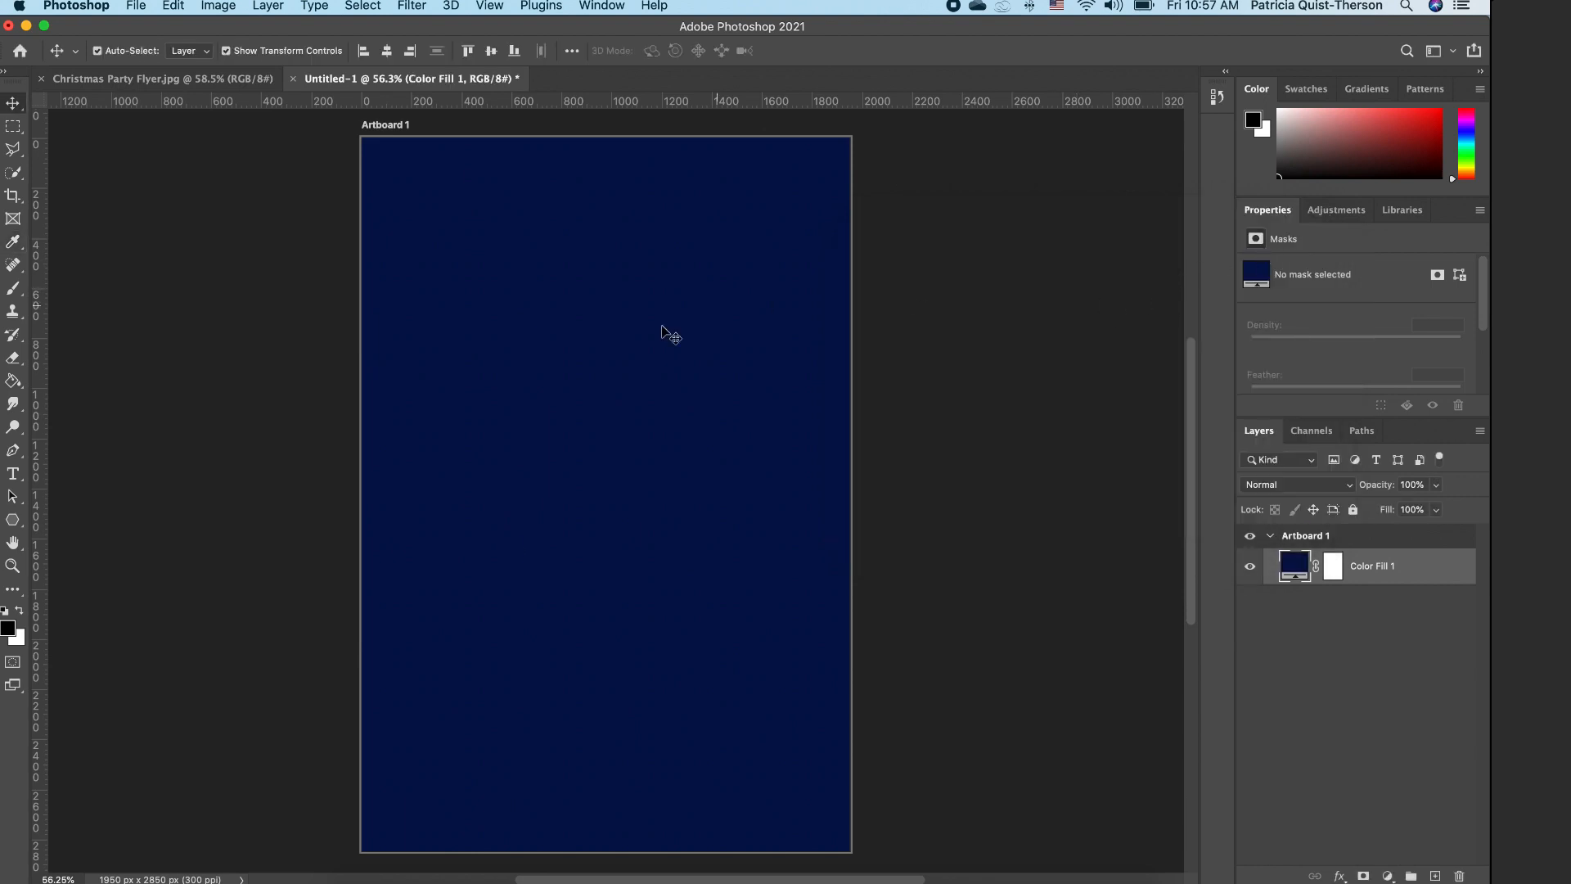
# Step: Place the clean-white-paper-texture-background image from the Flyer 27 folder in Finder onto the artboard
pyautogui.moveTo(412, 879)
pyautogui.click(348, 874)
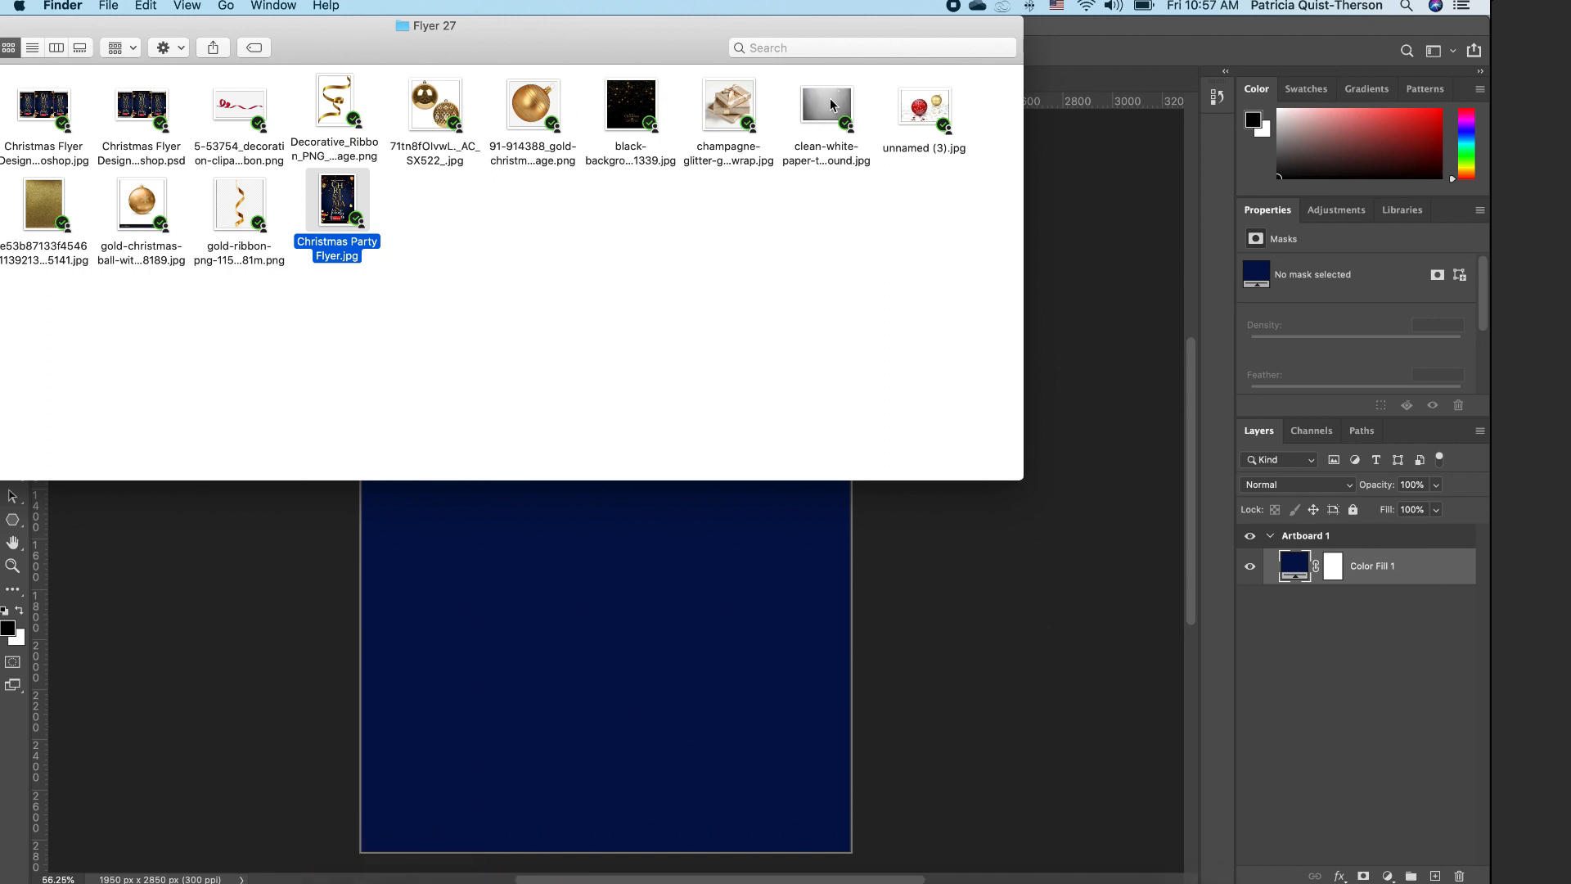
pyautogui.moveTo(829, 98); pyautogui.dragTo(622, 531)
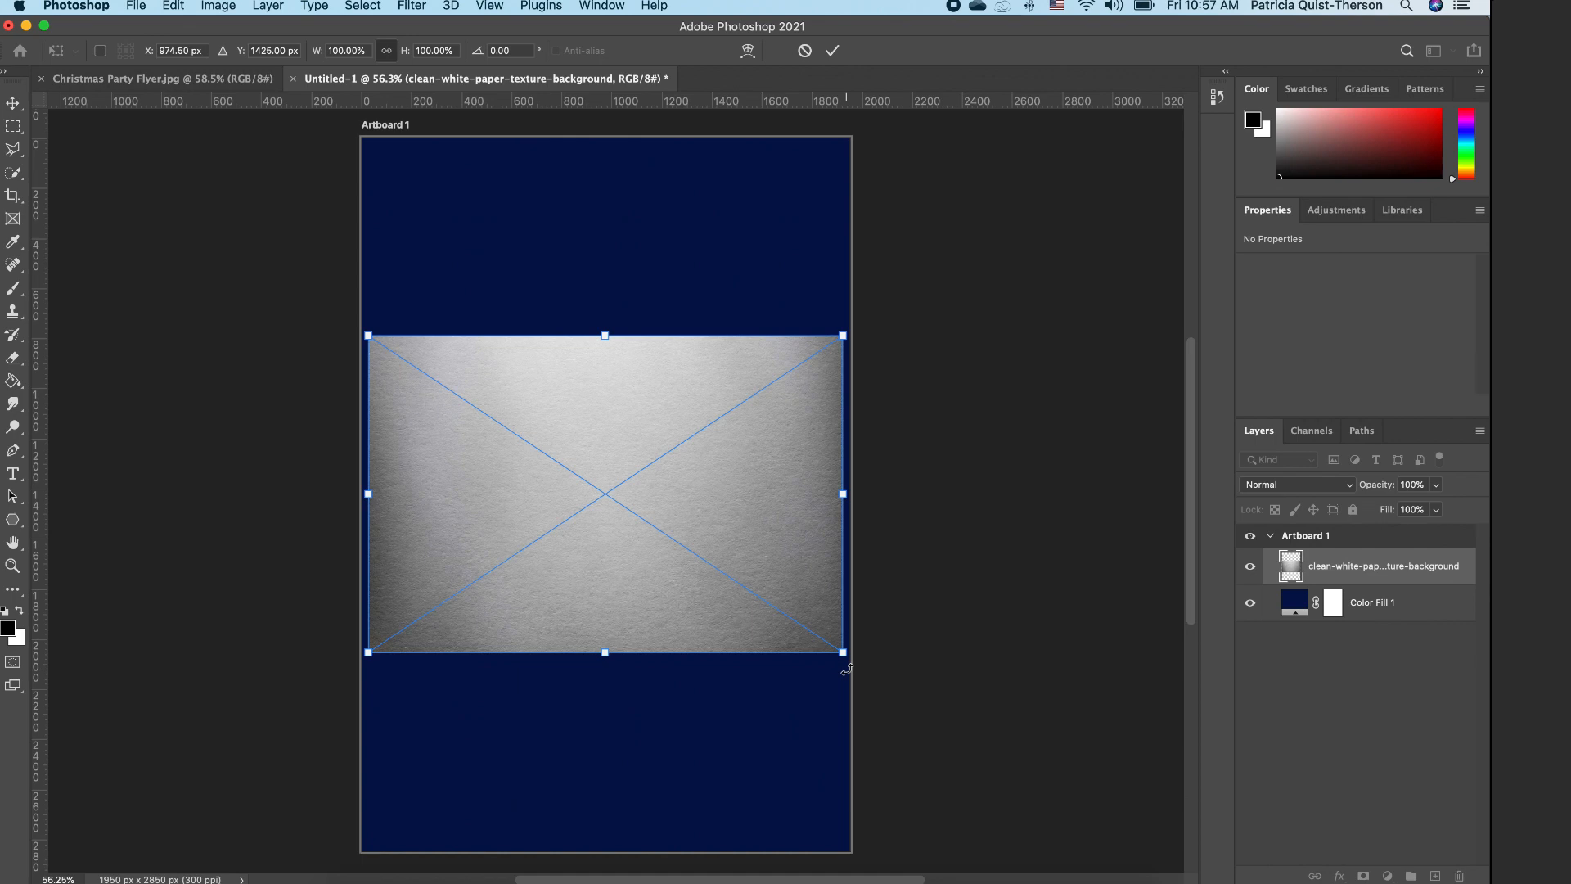
pyautogui.click(13, 104)
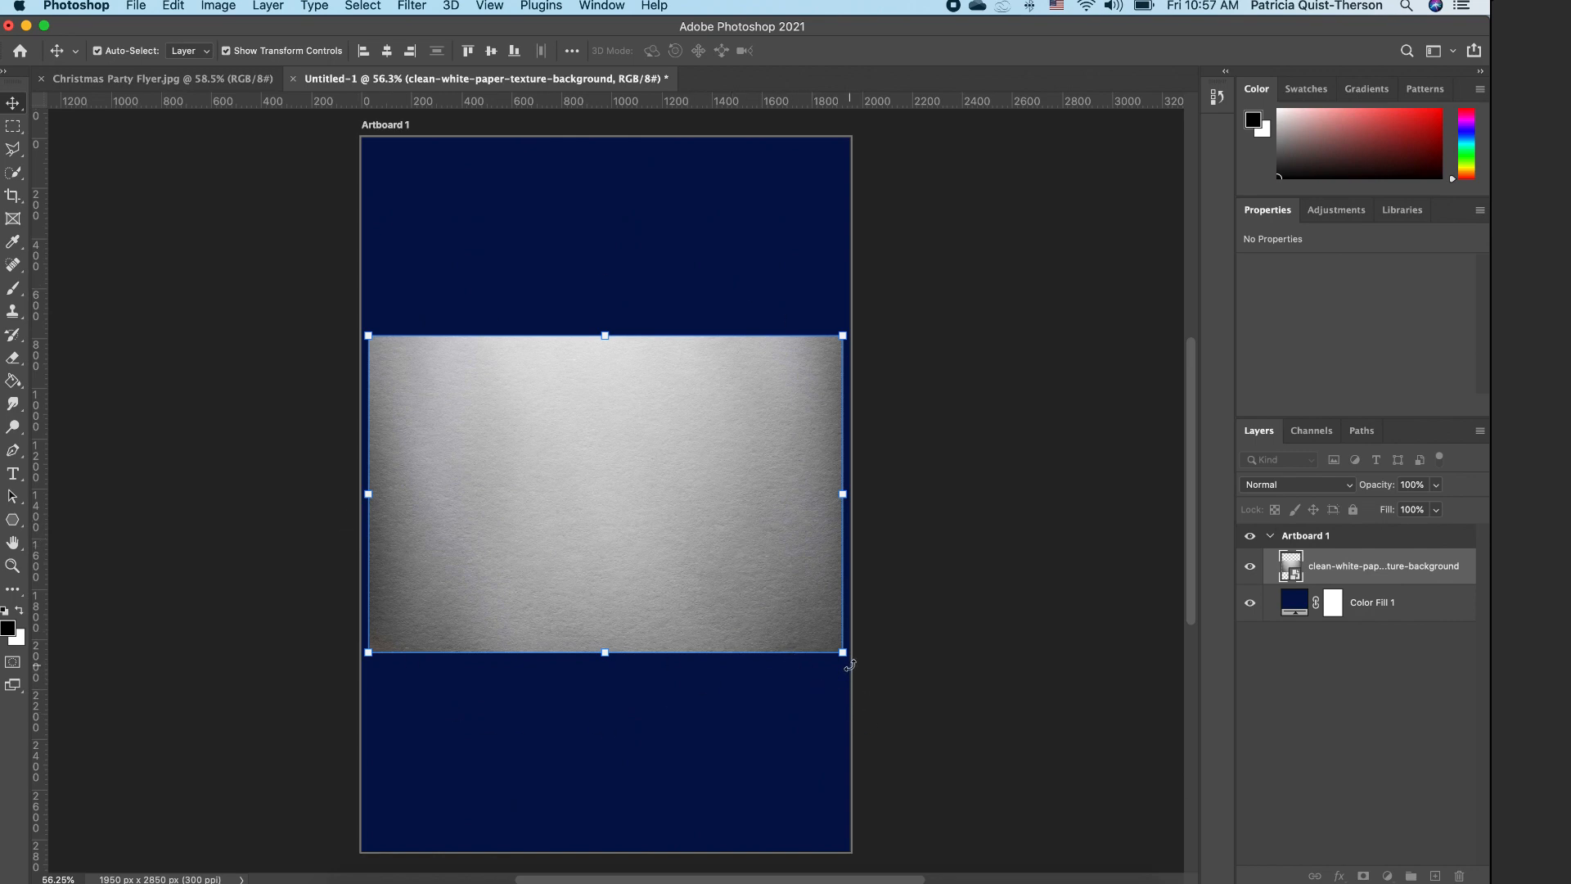
# Step: Rotate the paper texture to -90° and stretch it from the artboard's upper-left corner to about 2006 × 2850 px, covering the artboard
pyautogui.moveTo(850, 664); pyautogui.dragTo(763, 259)
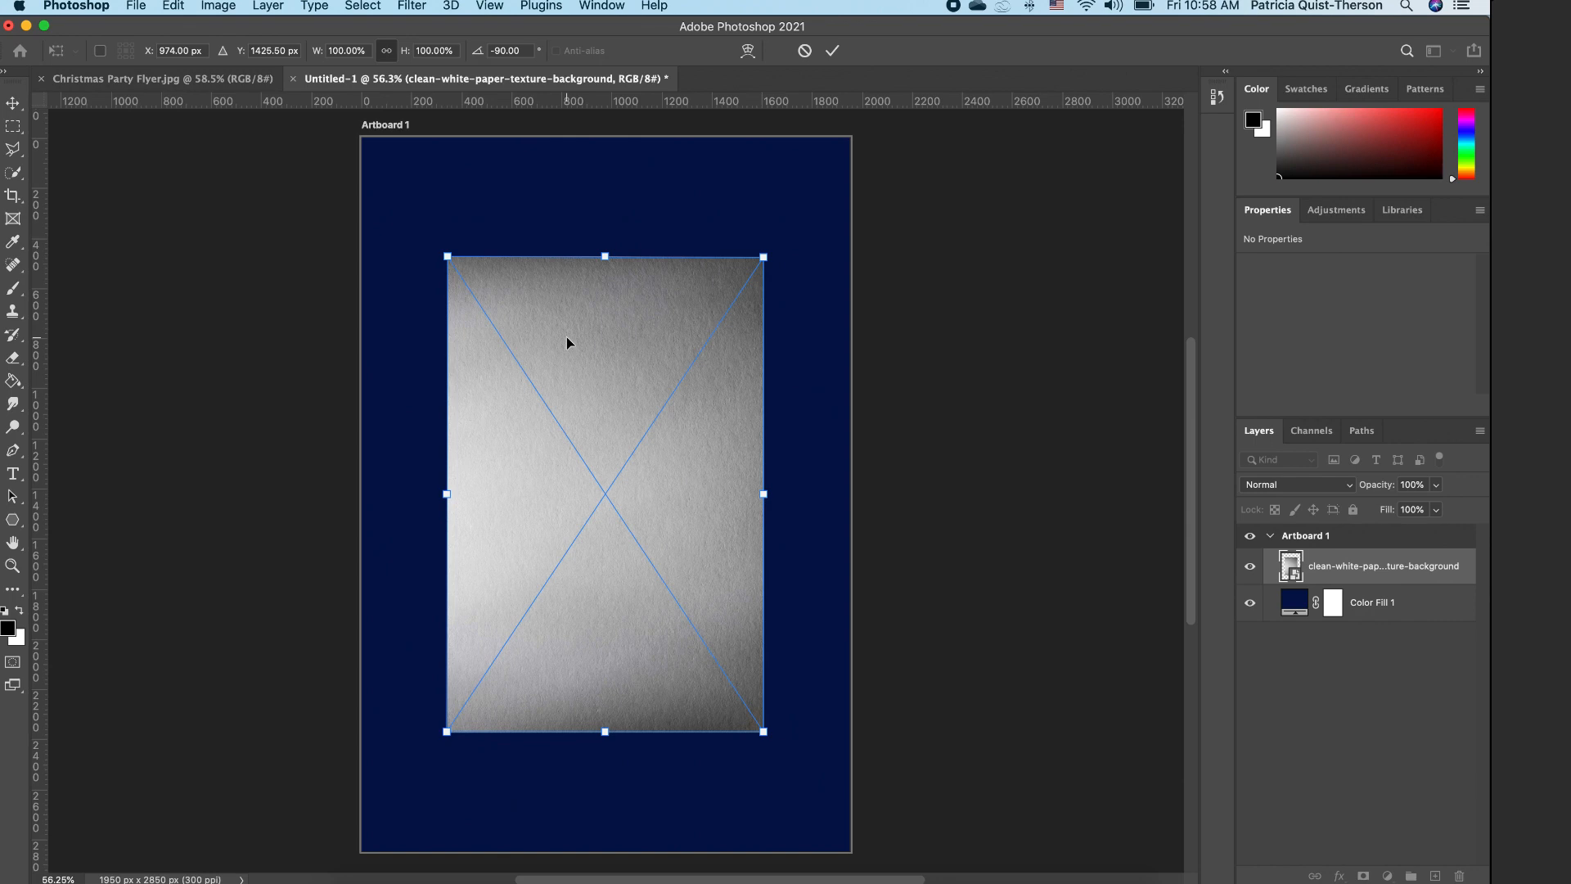
pyautogui.moveTo(567, 342); pyautogui.dragTo(484, 225)
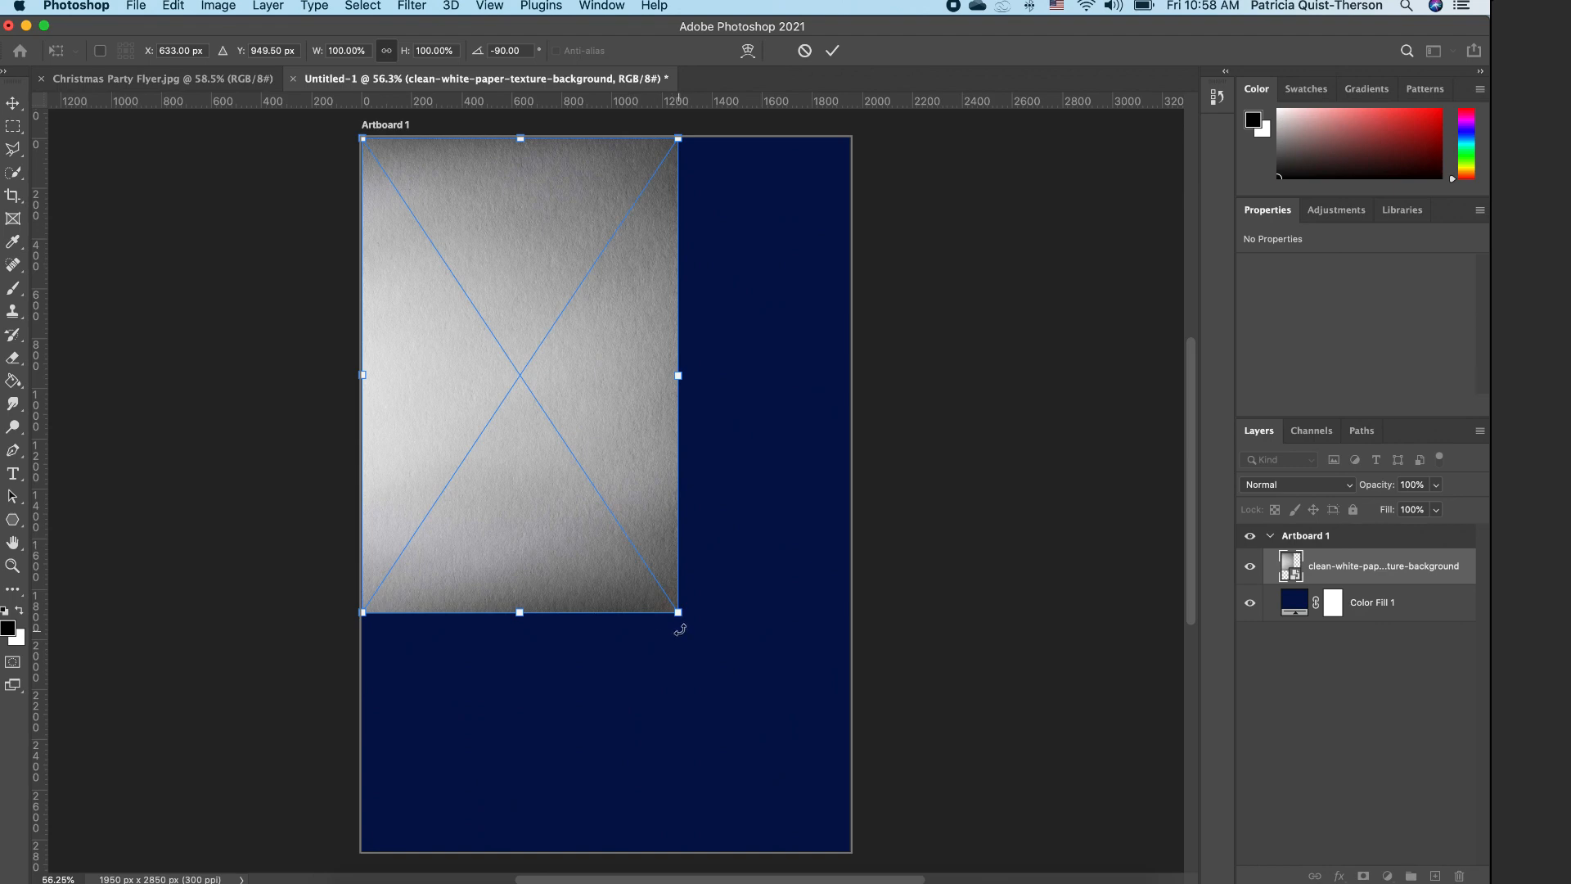
pyautogui.moveTo(679, 618); pyautogui.dragTo(865, 860)
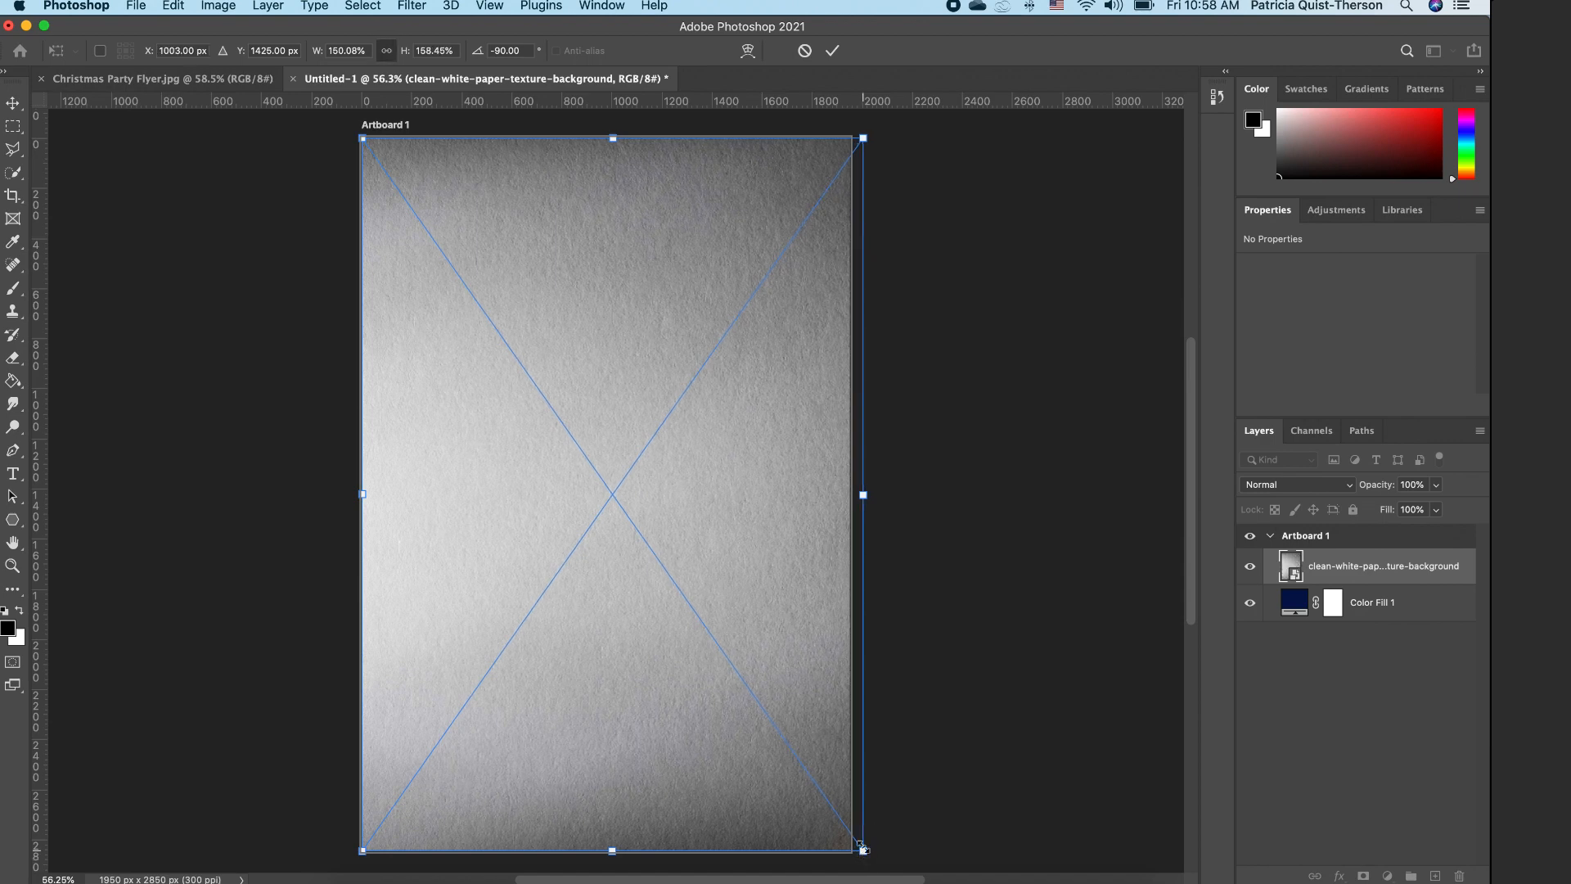
pyautogui.doubleClick(722, 493)
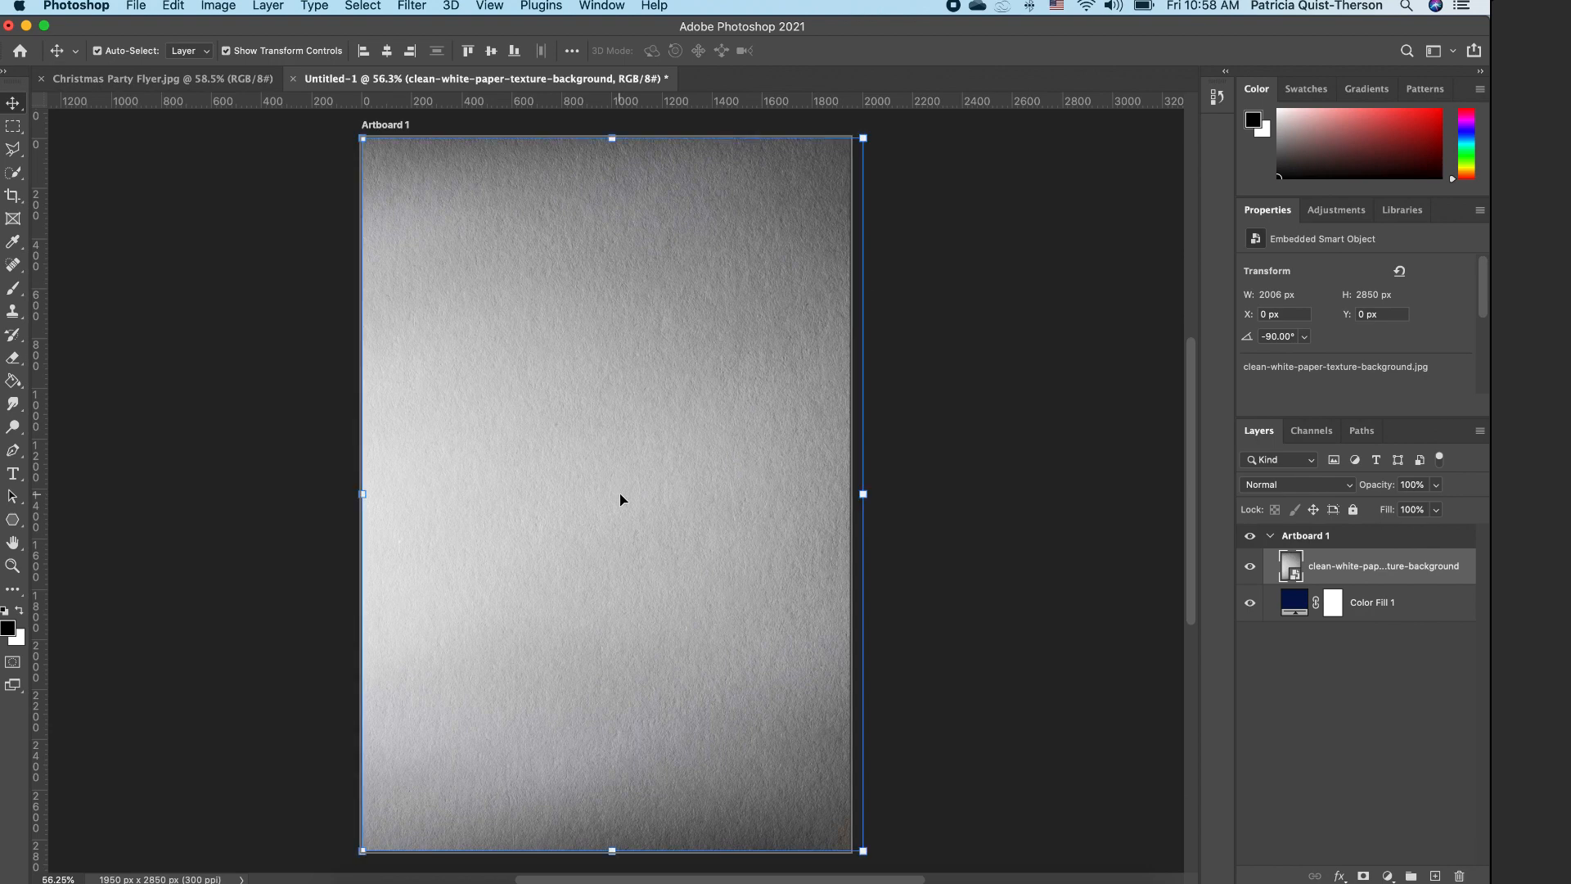
# Step: Place the paper texture layer beneath the blue color fill and set the color fill's opacity to 87%
pyautogui.moveTo(1350, 568); pyautogui.dragTo(1348, 597)
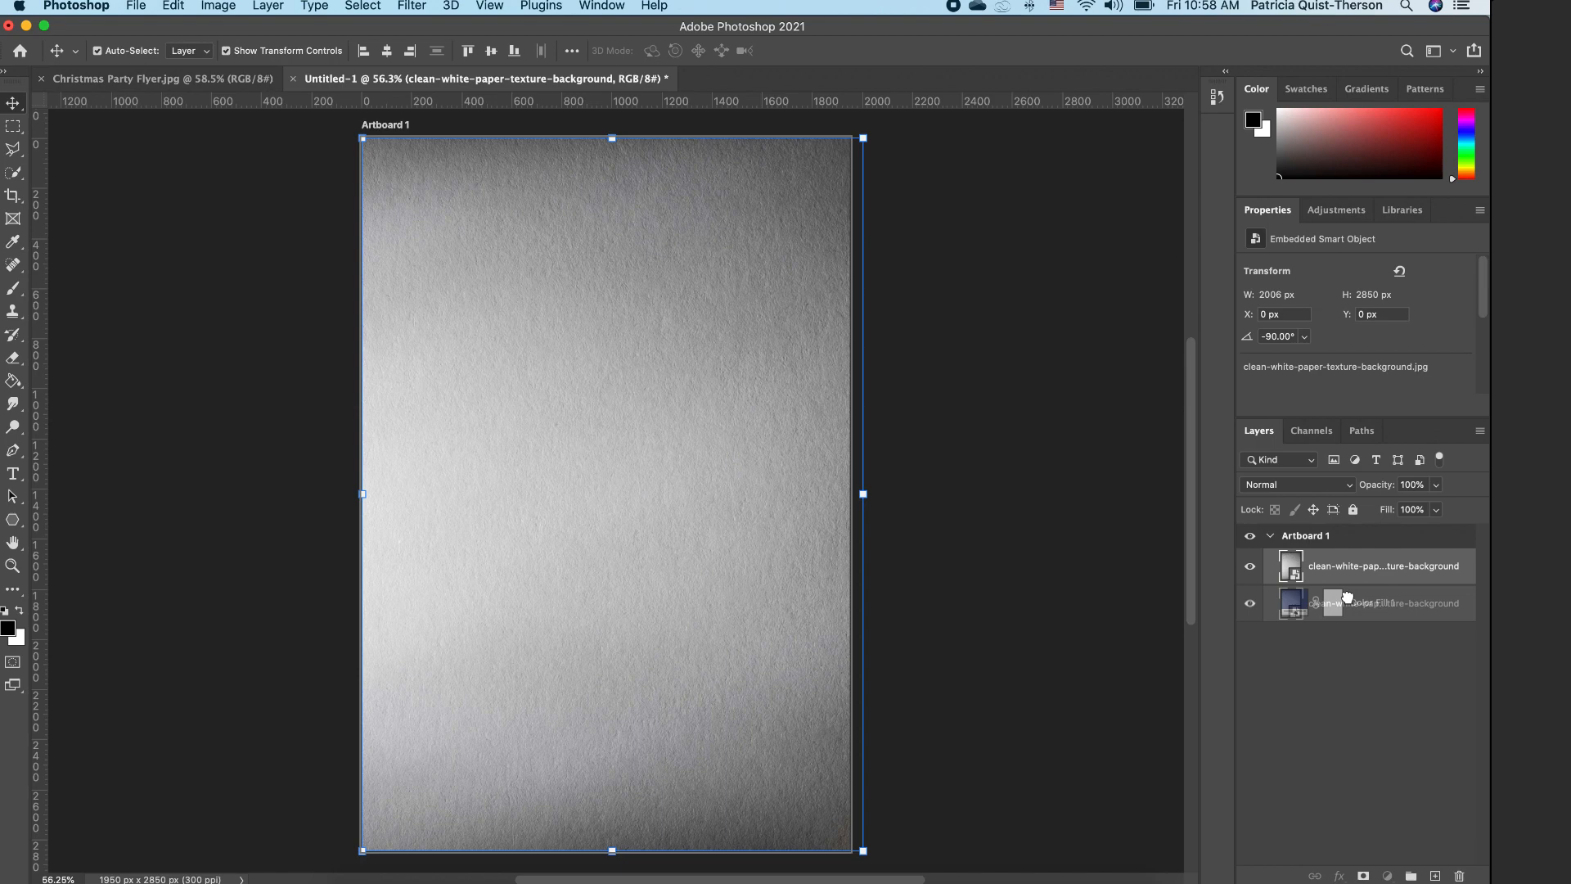
pyautogui.moveTo(1348, 597)
pyautogui.mouseDown()
pyautogui.moveTo(1354, 562)
pyautogui.moveTo(1359, 613)
pyautogui.mouseUp()
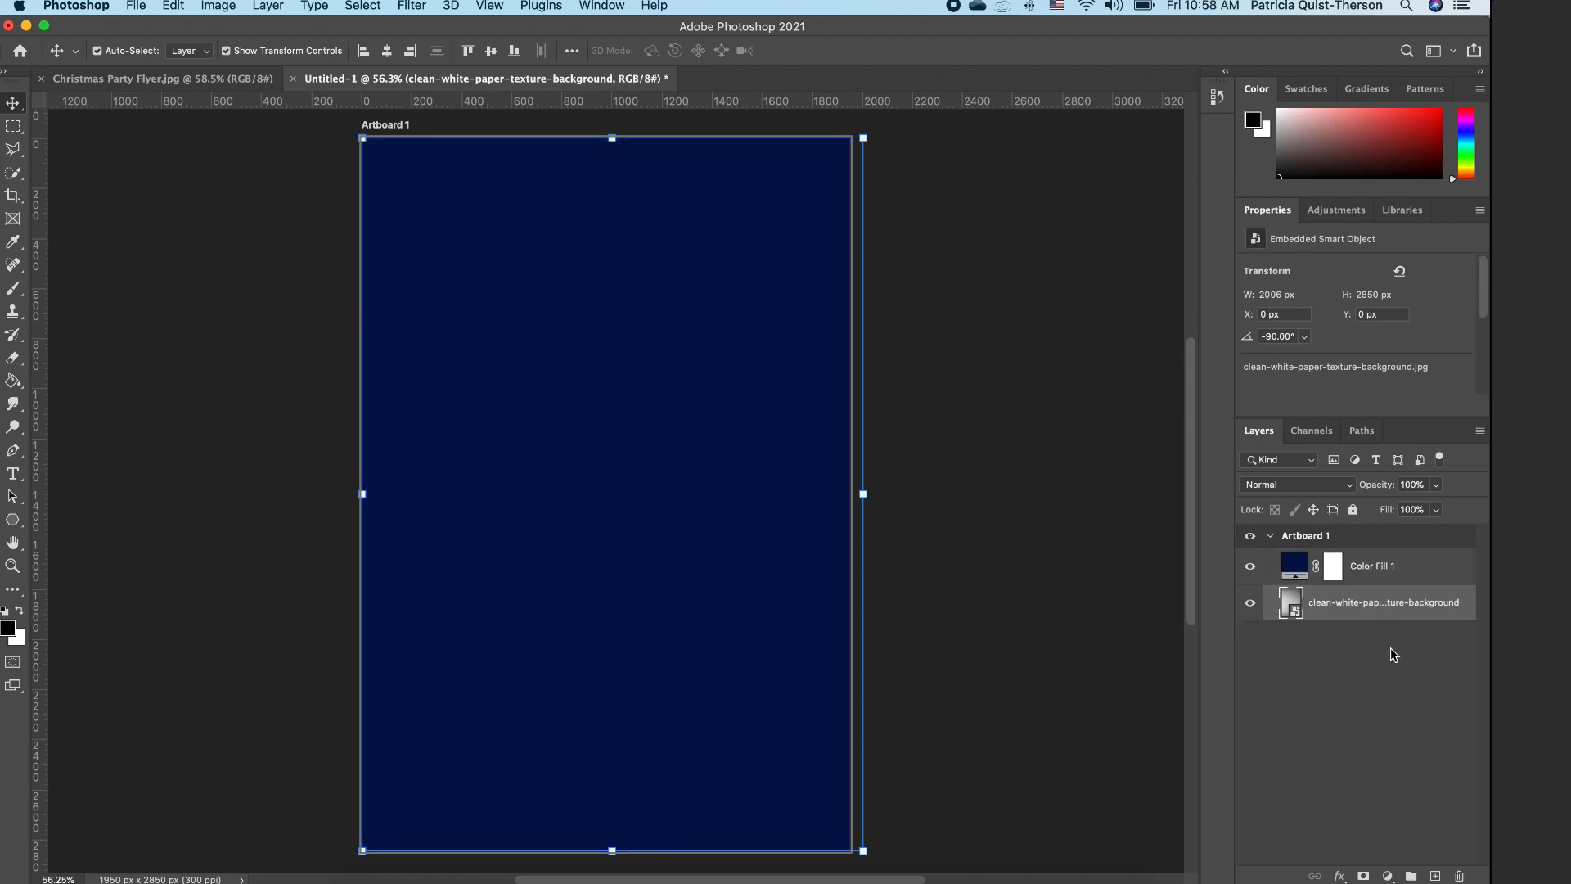
pyautogui.click(1404, 566)
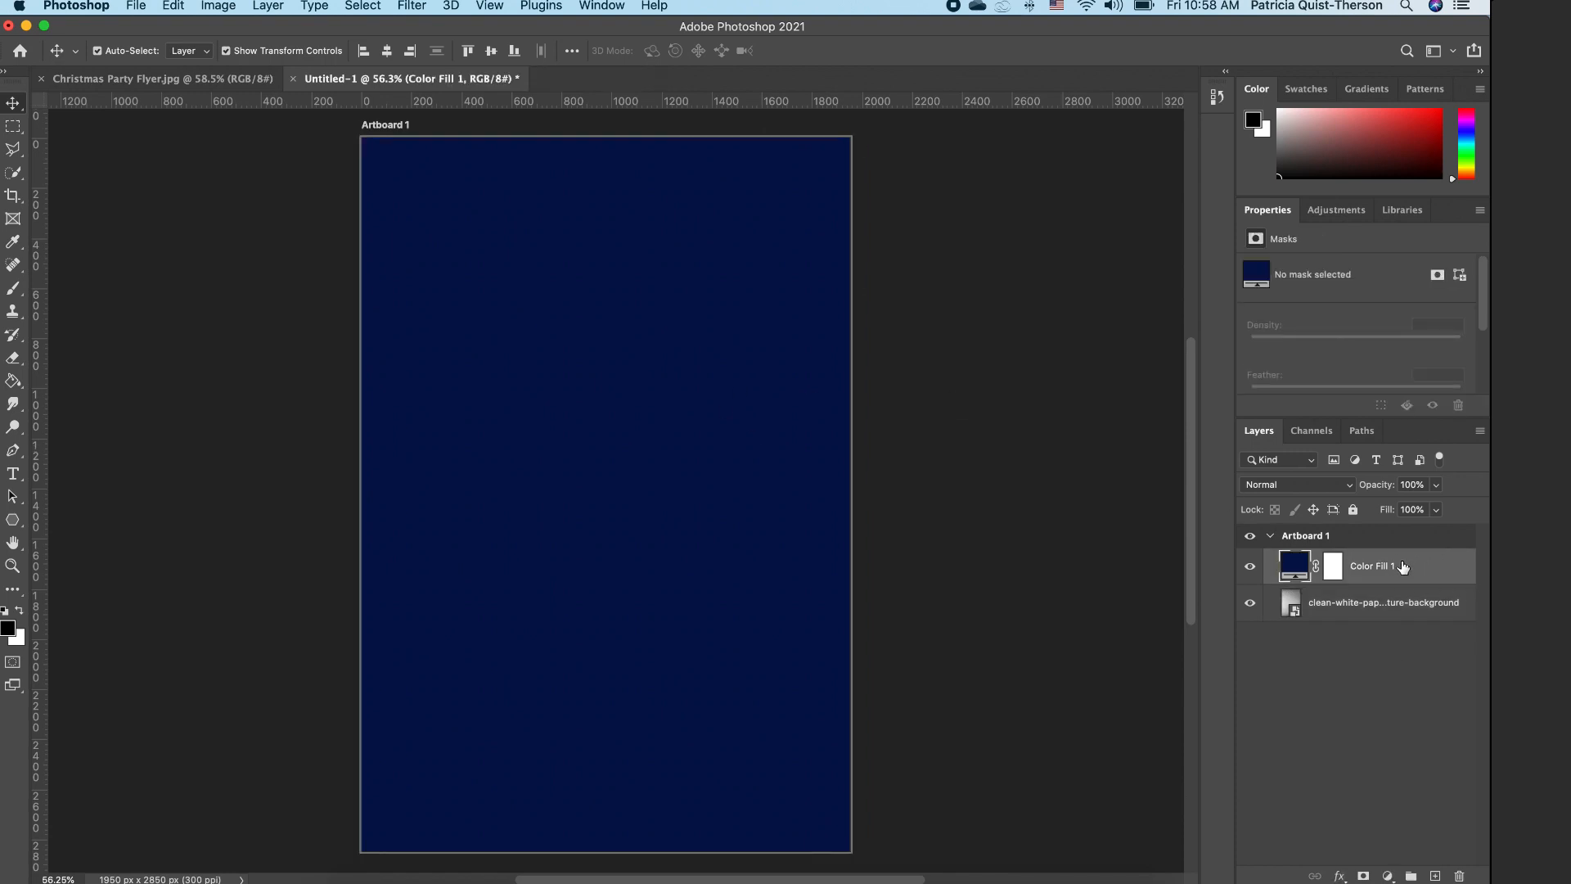
pyautogui.click(1437, 484)
pyautogui.moveTo(1436, 508)
pyautogui.mouseDown()
pyautogui.moveTo(1401, 508)
pyautogui.moveTo(1422, 509)
pyautogui.mouseUp()
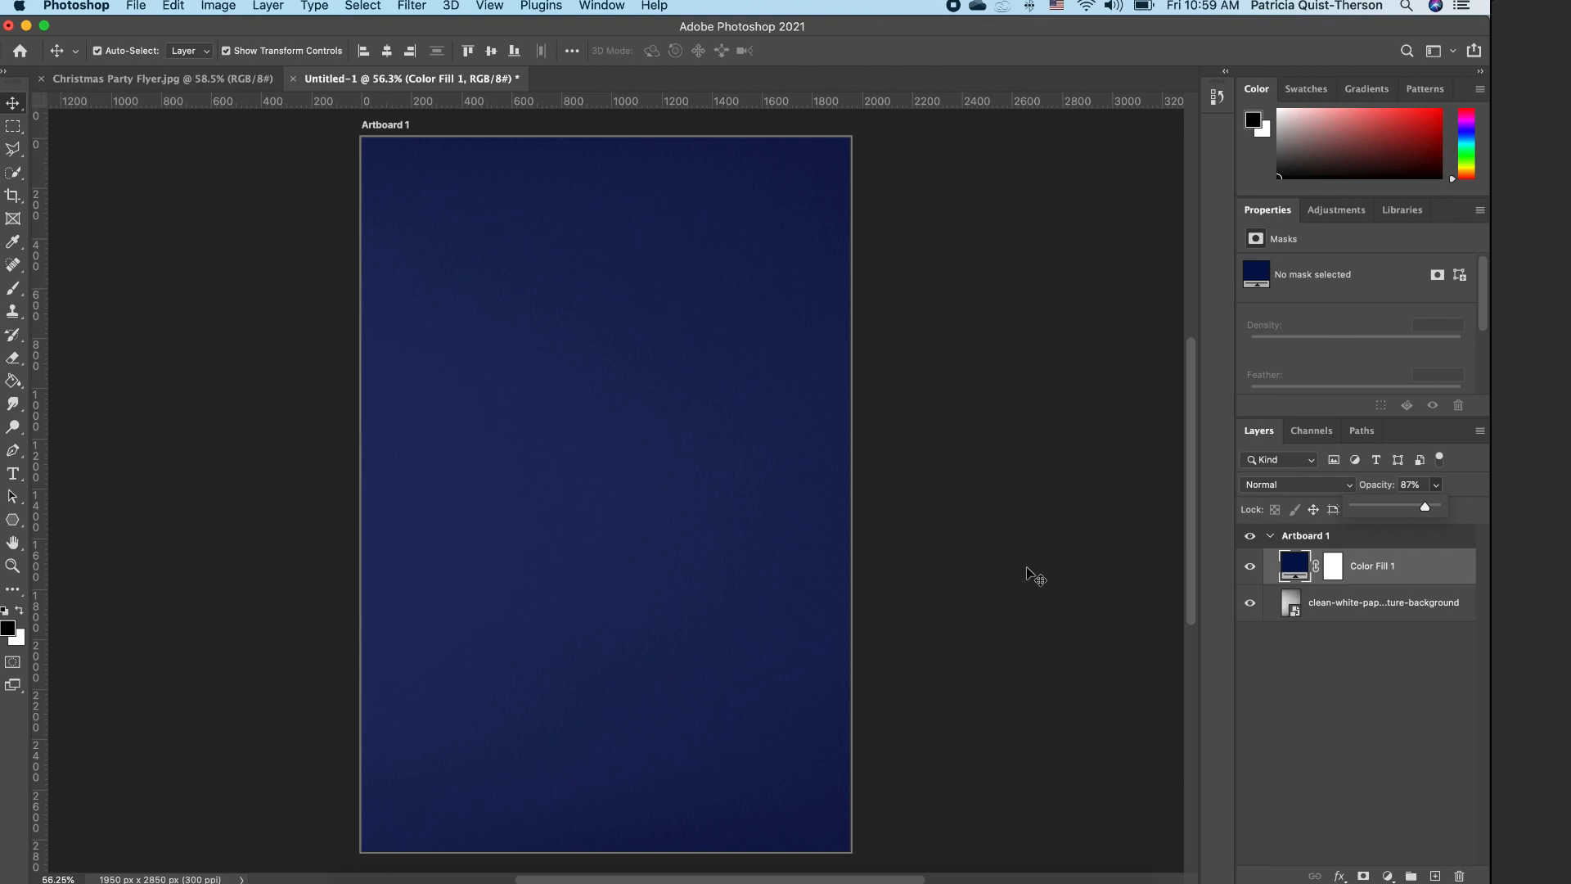
# Step: Add a gradient fill layer above the color fill using the Foreground to Transparent preset from Basics
pyautogui.click(1389, 875)
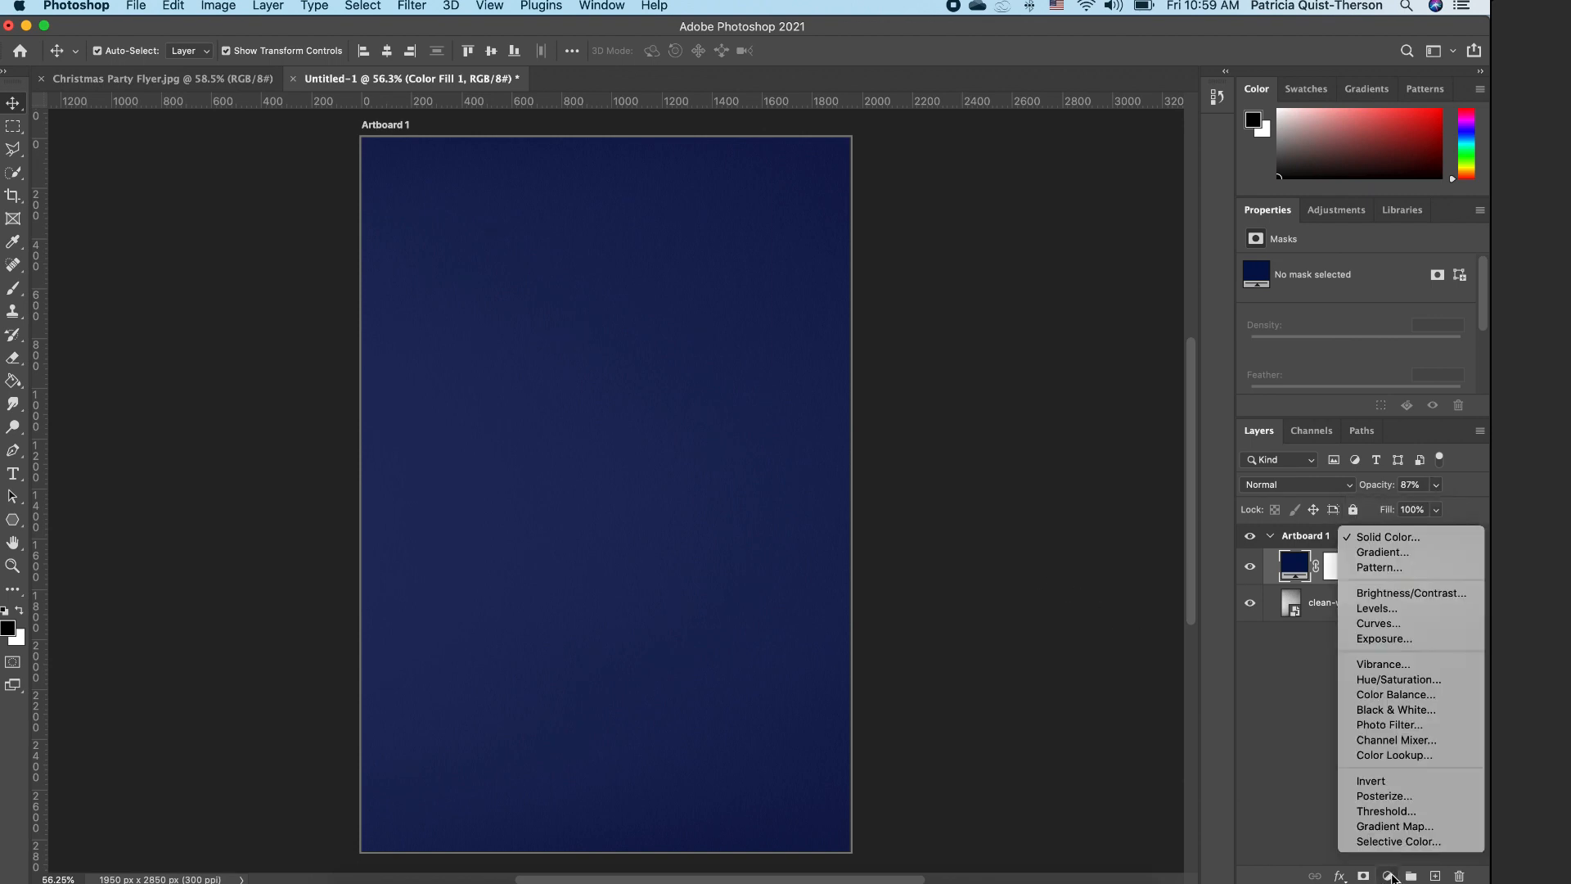
pyautogui.click(1389, 554)
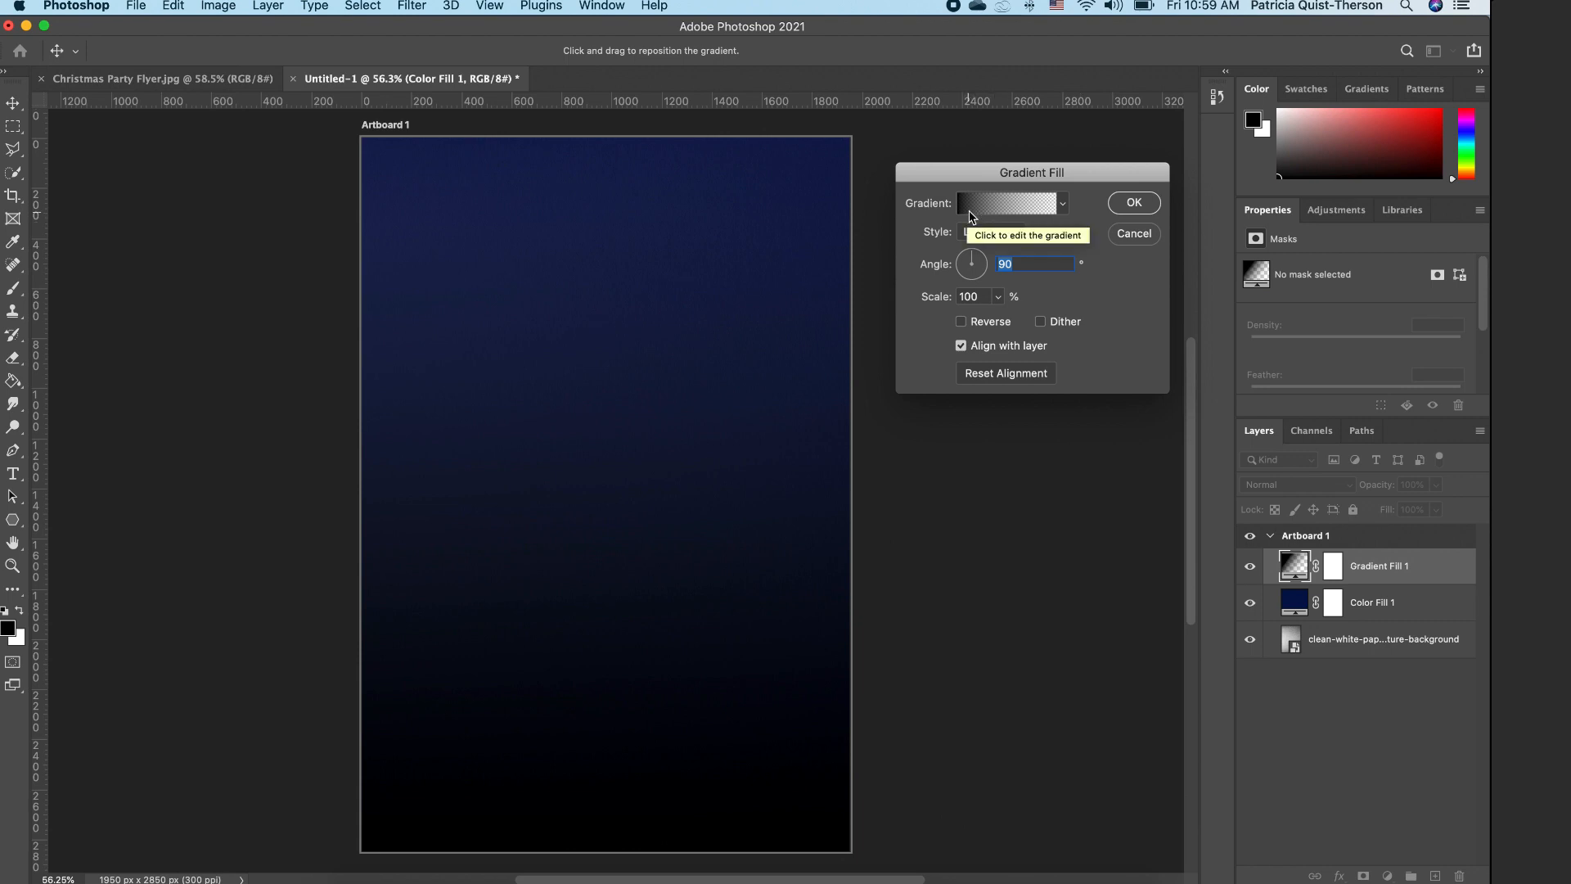
pyautogui.click(1019, 204)
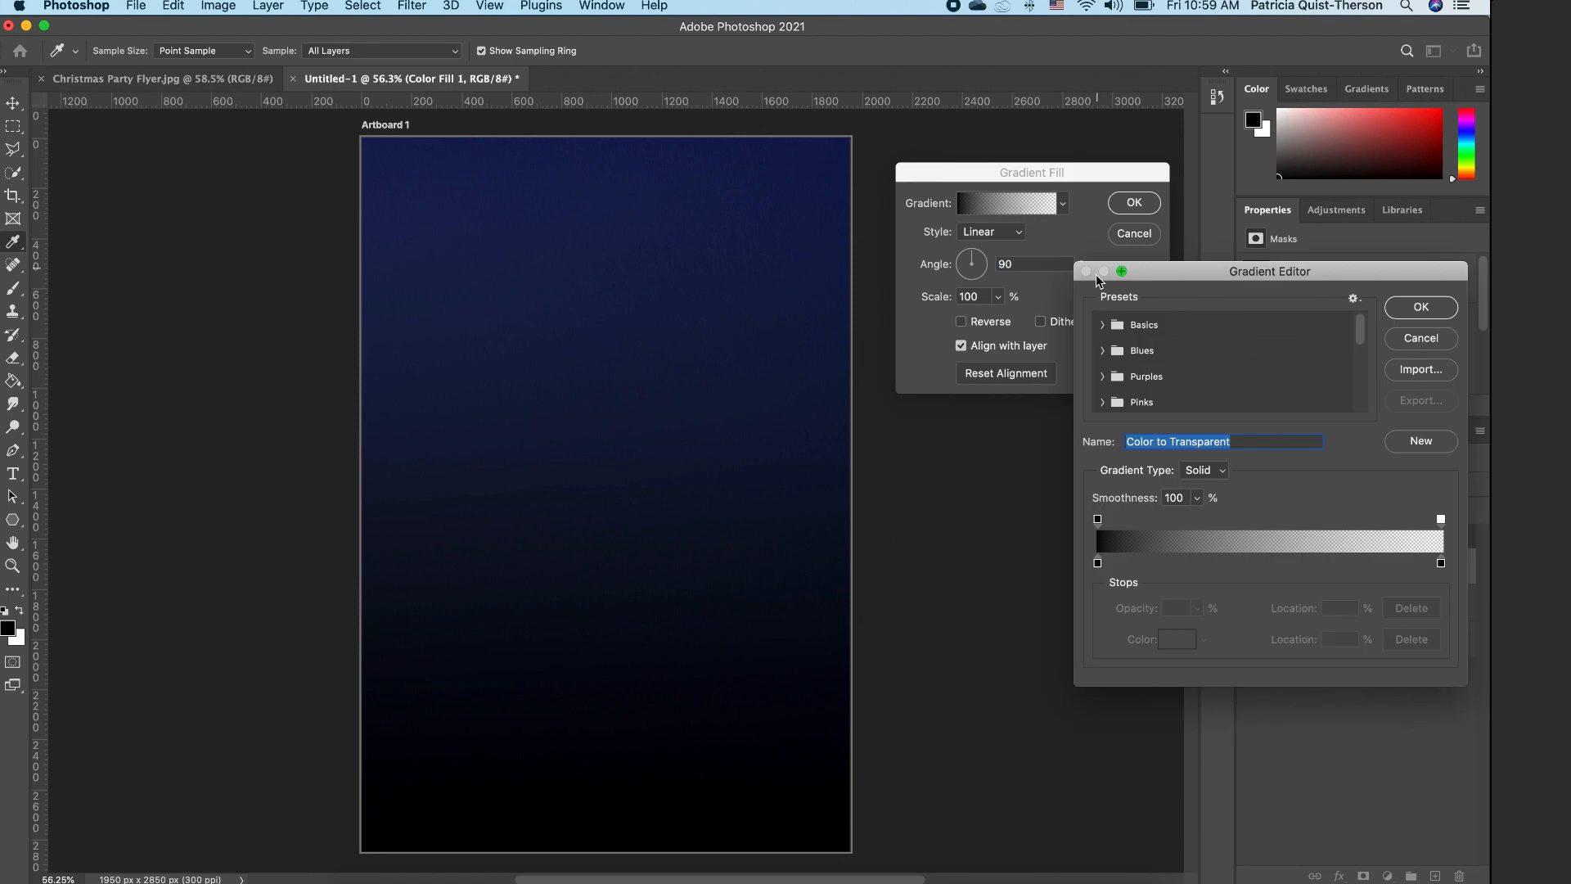
pyautogui.click(1102, 325)
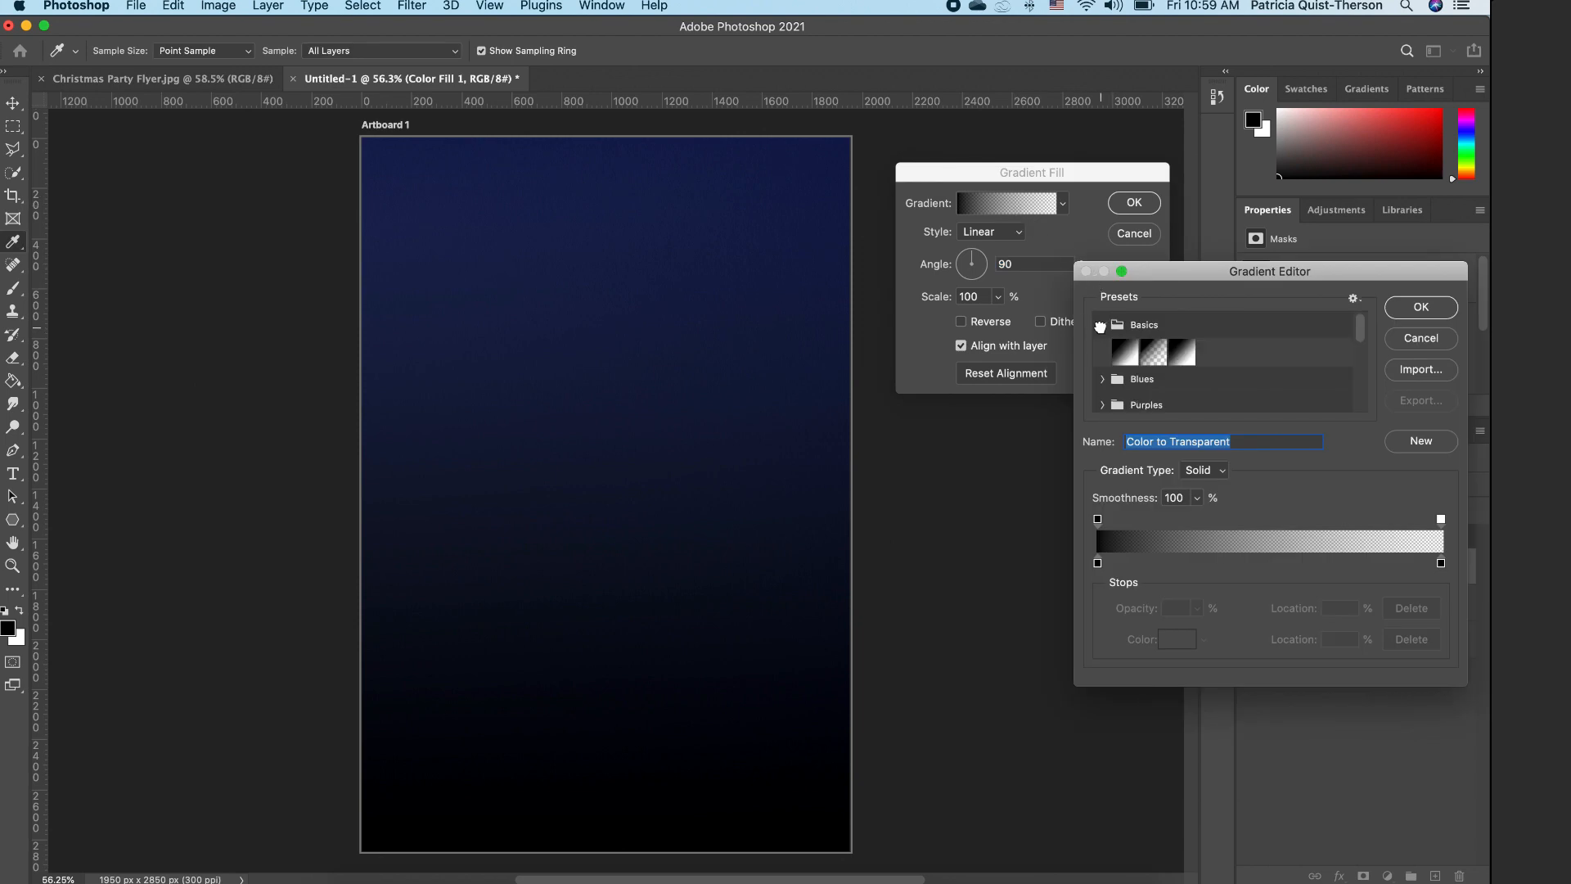
pyautogui.click(1156, 352)
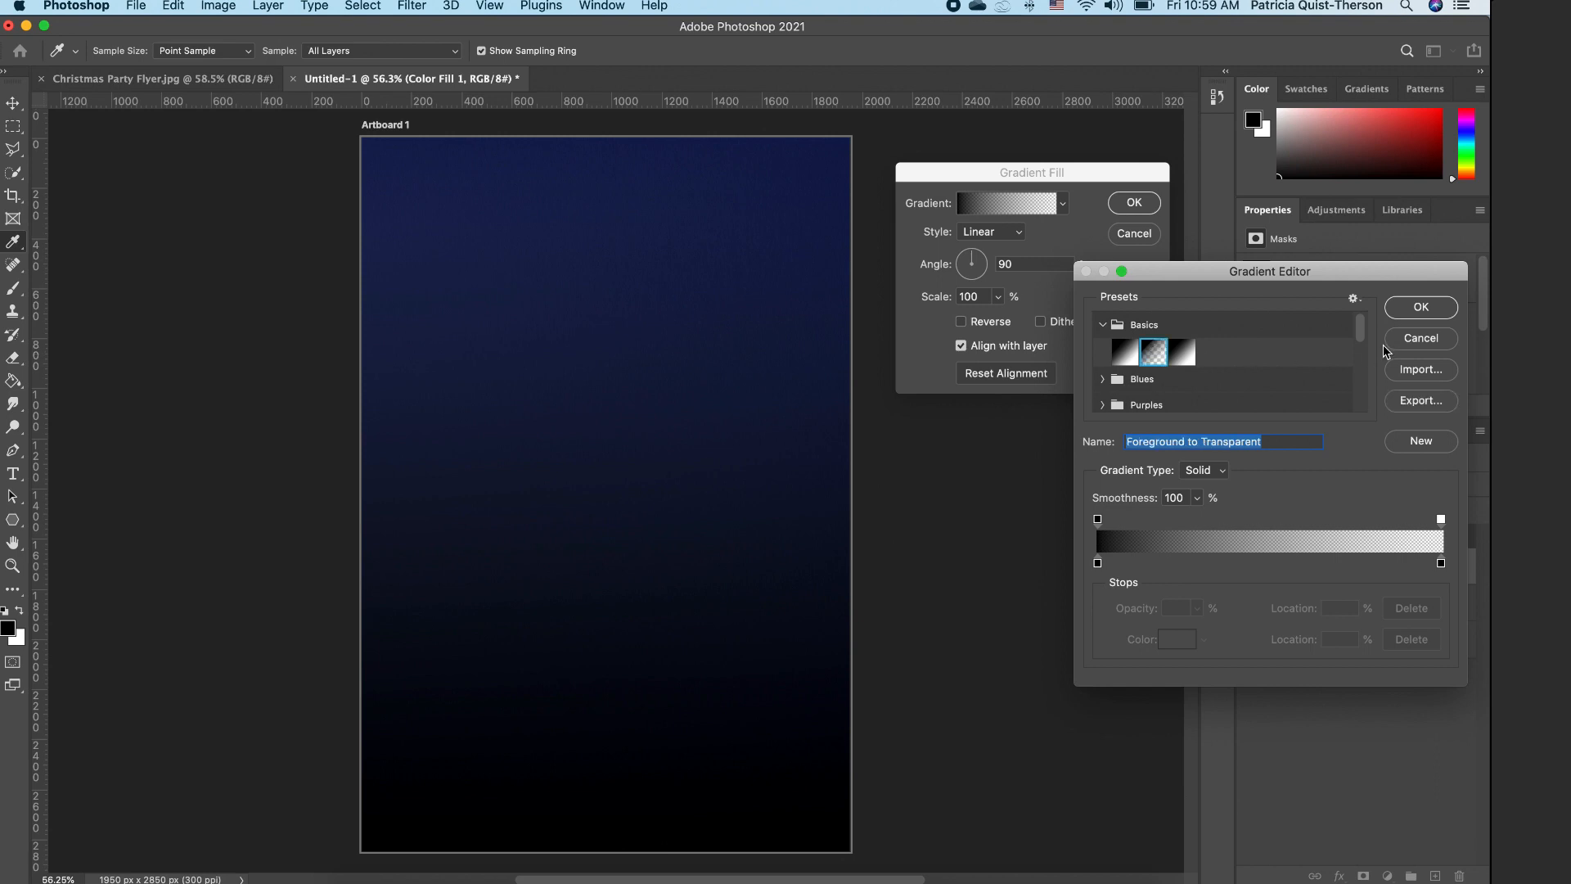
pyautogui.click(1421, 308)
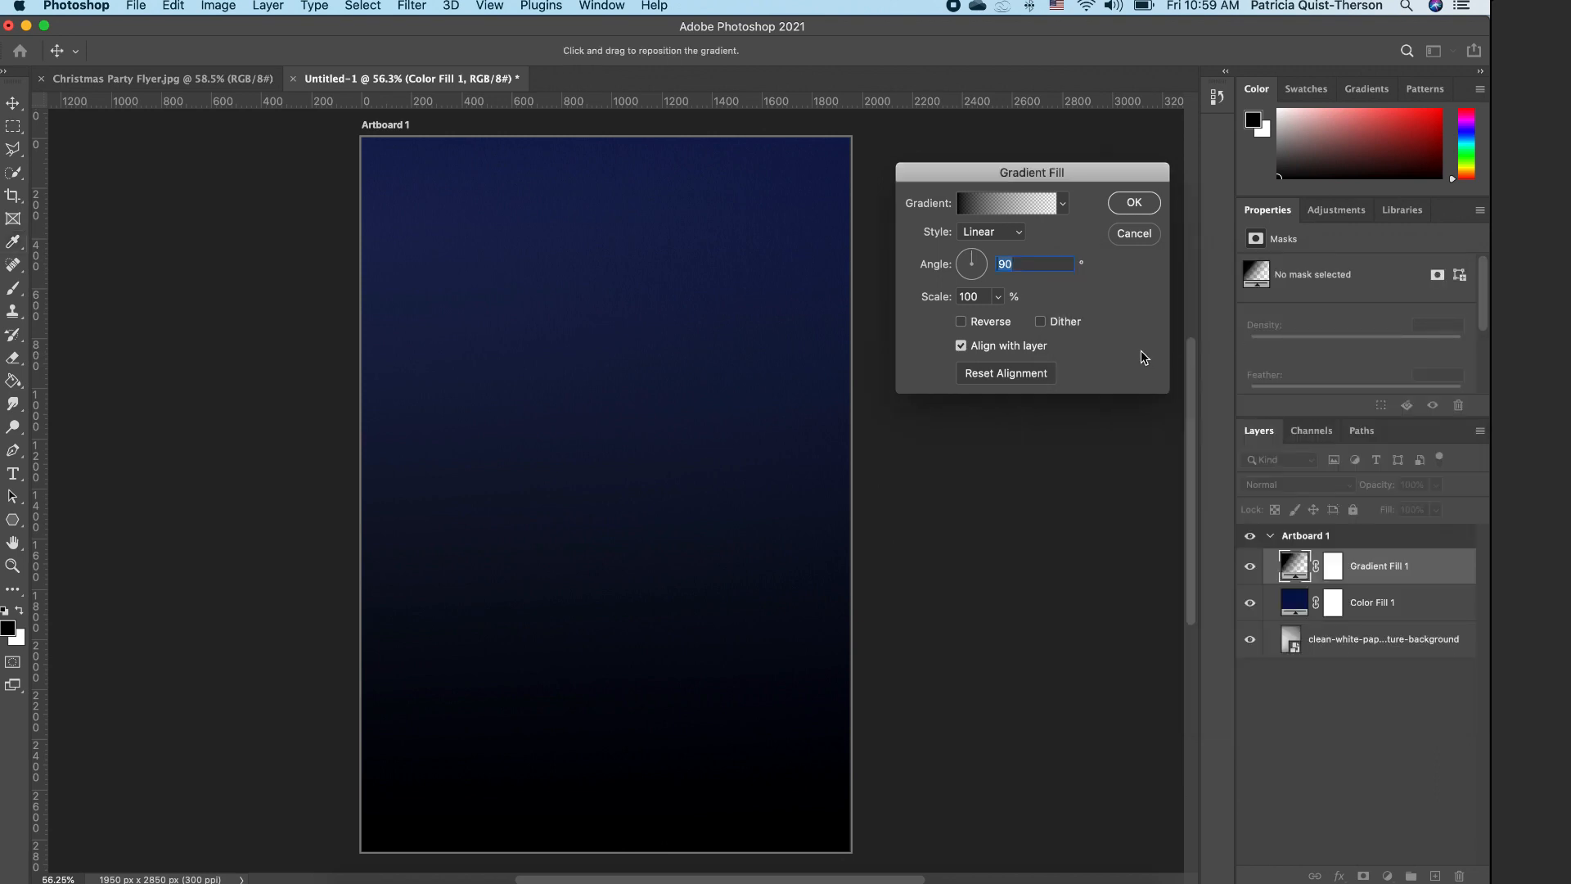
# Step: Set the gradient's starting color stop to black (#000000) and accept the edited gradient
pyautogui.click(995, 210)
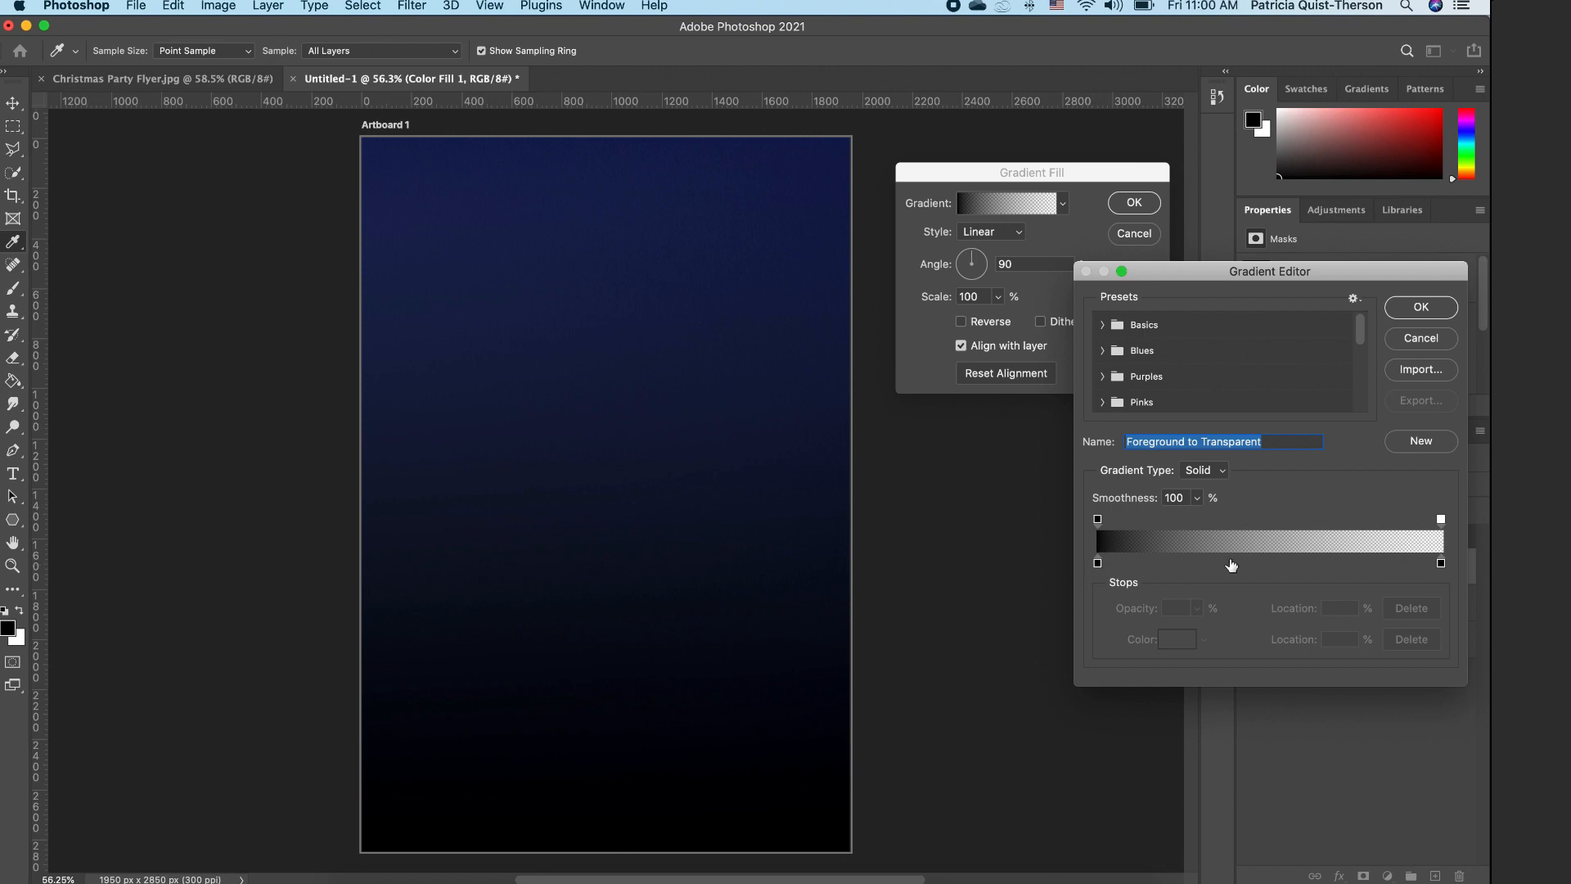
pyautogui.click(1097, 563)
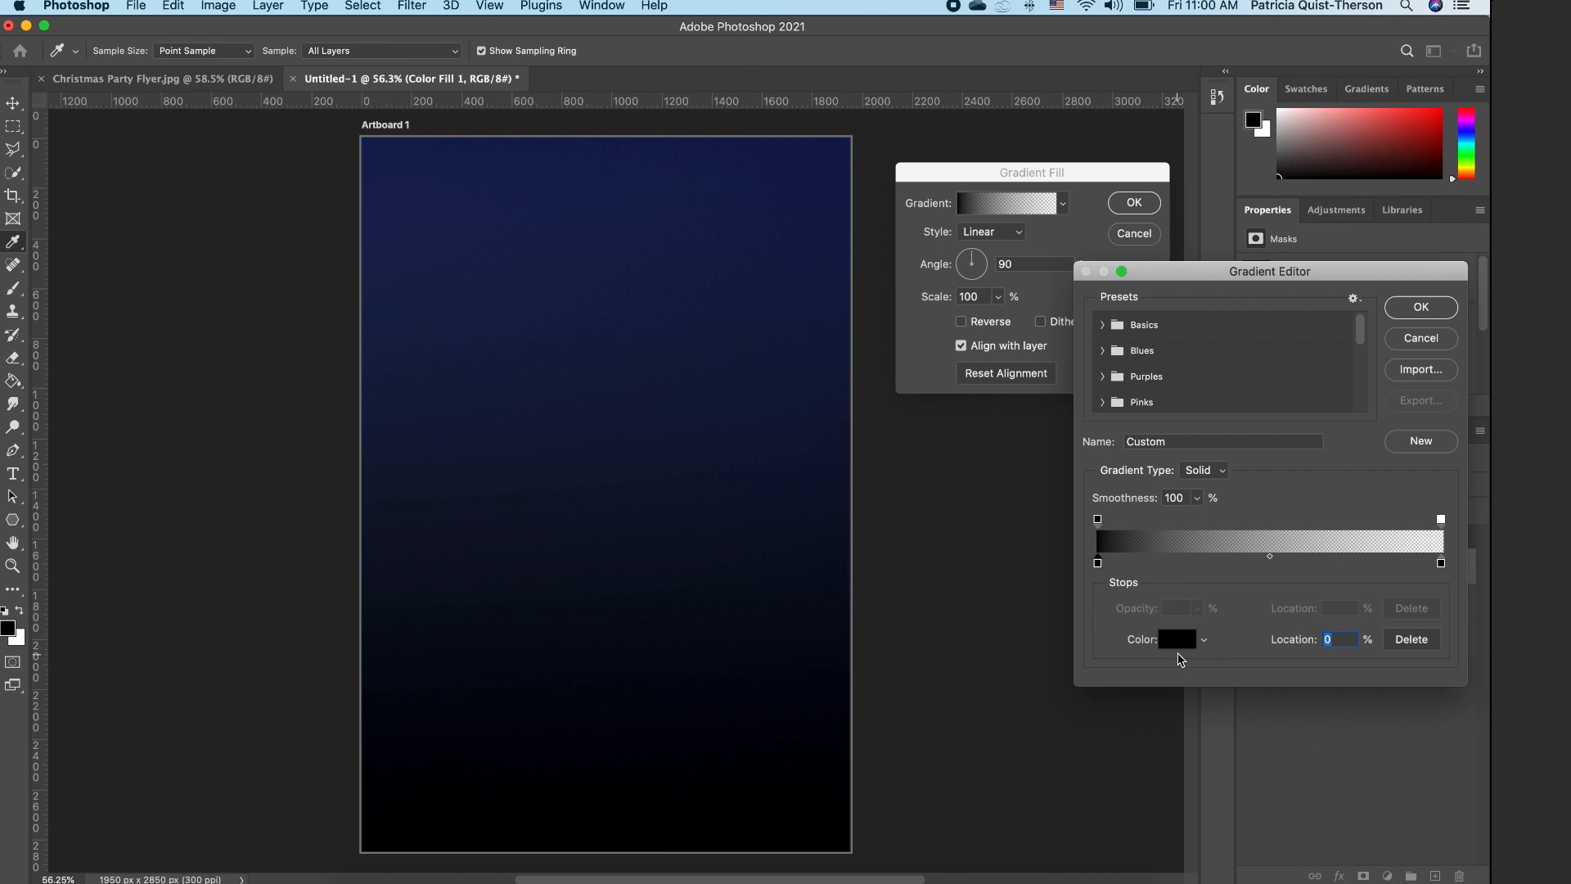
pyautogui.click(1182, 643)
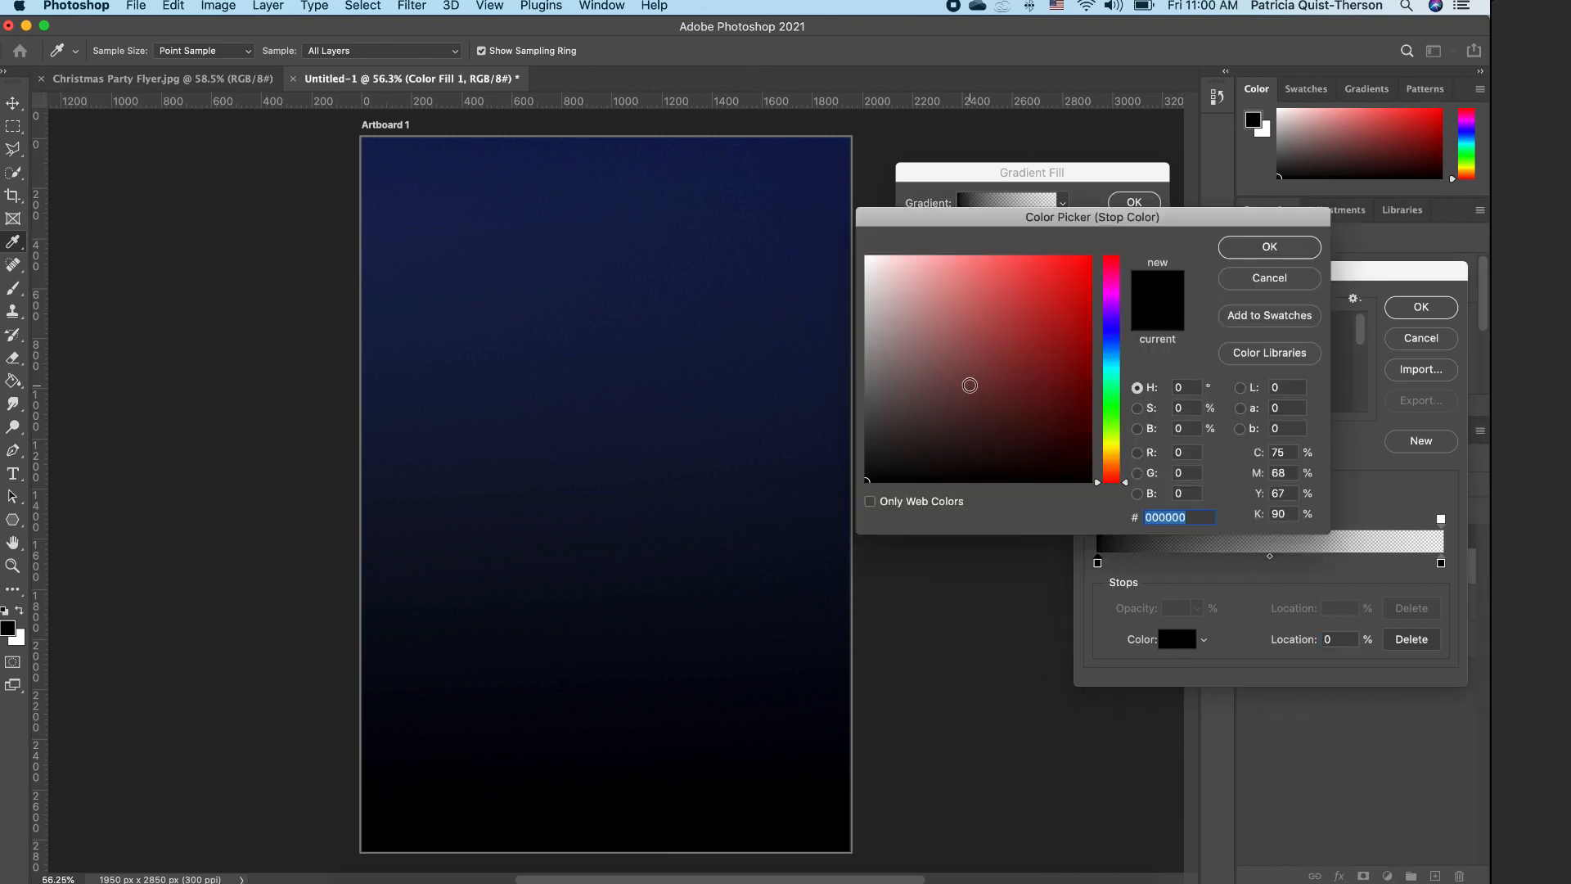
pyautogui.click(1270, 246)
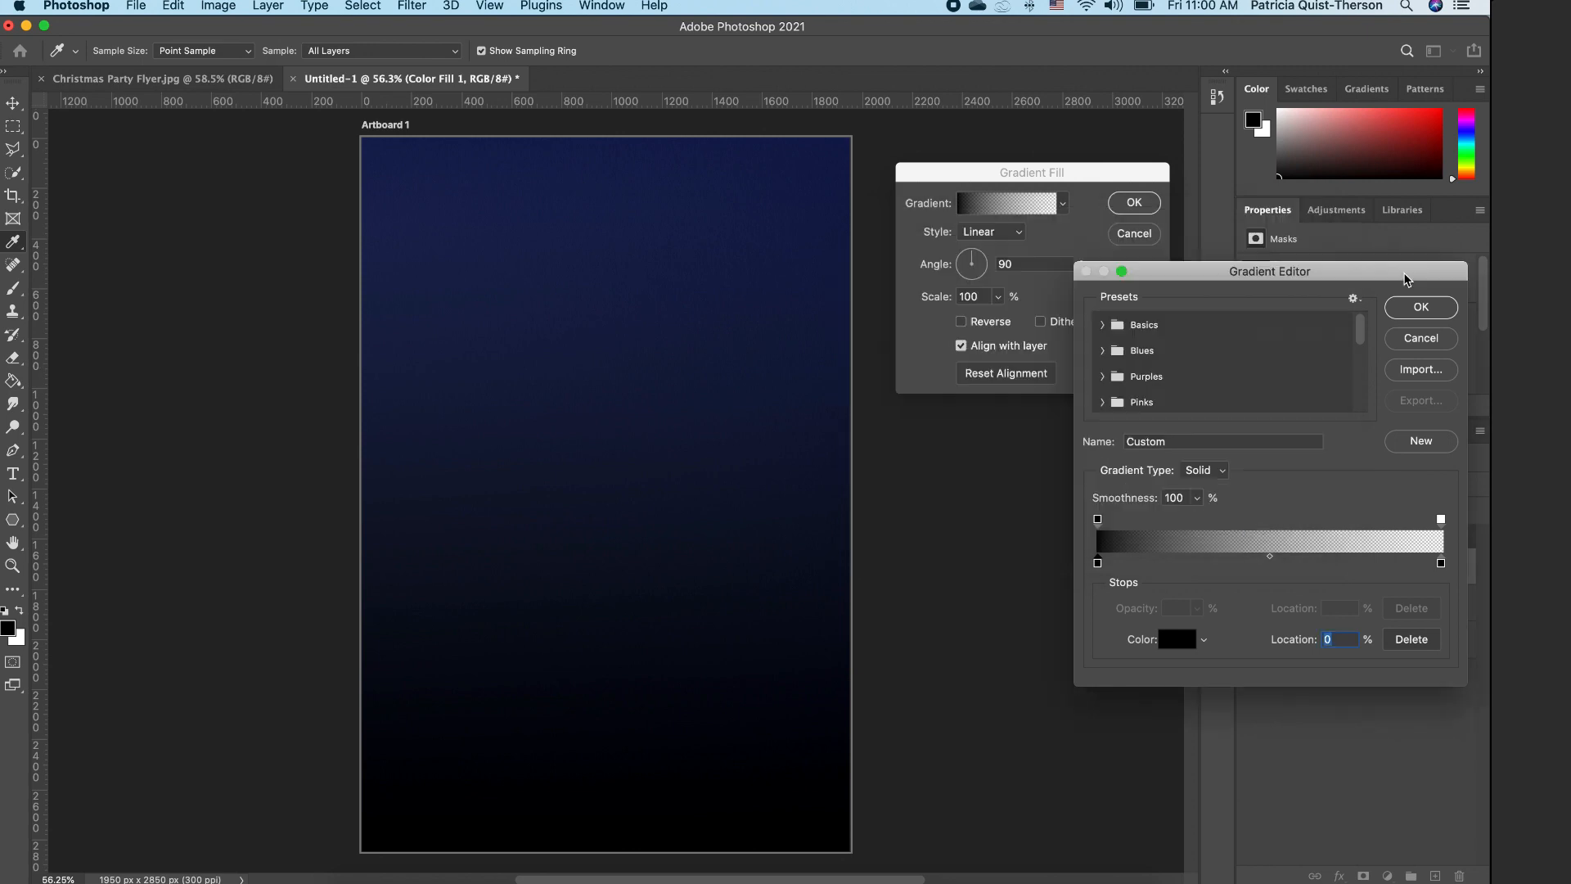
pyautogui.click(1421, 307)
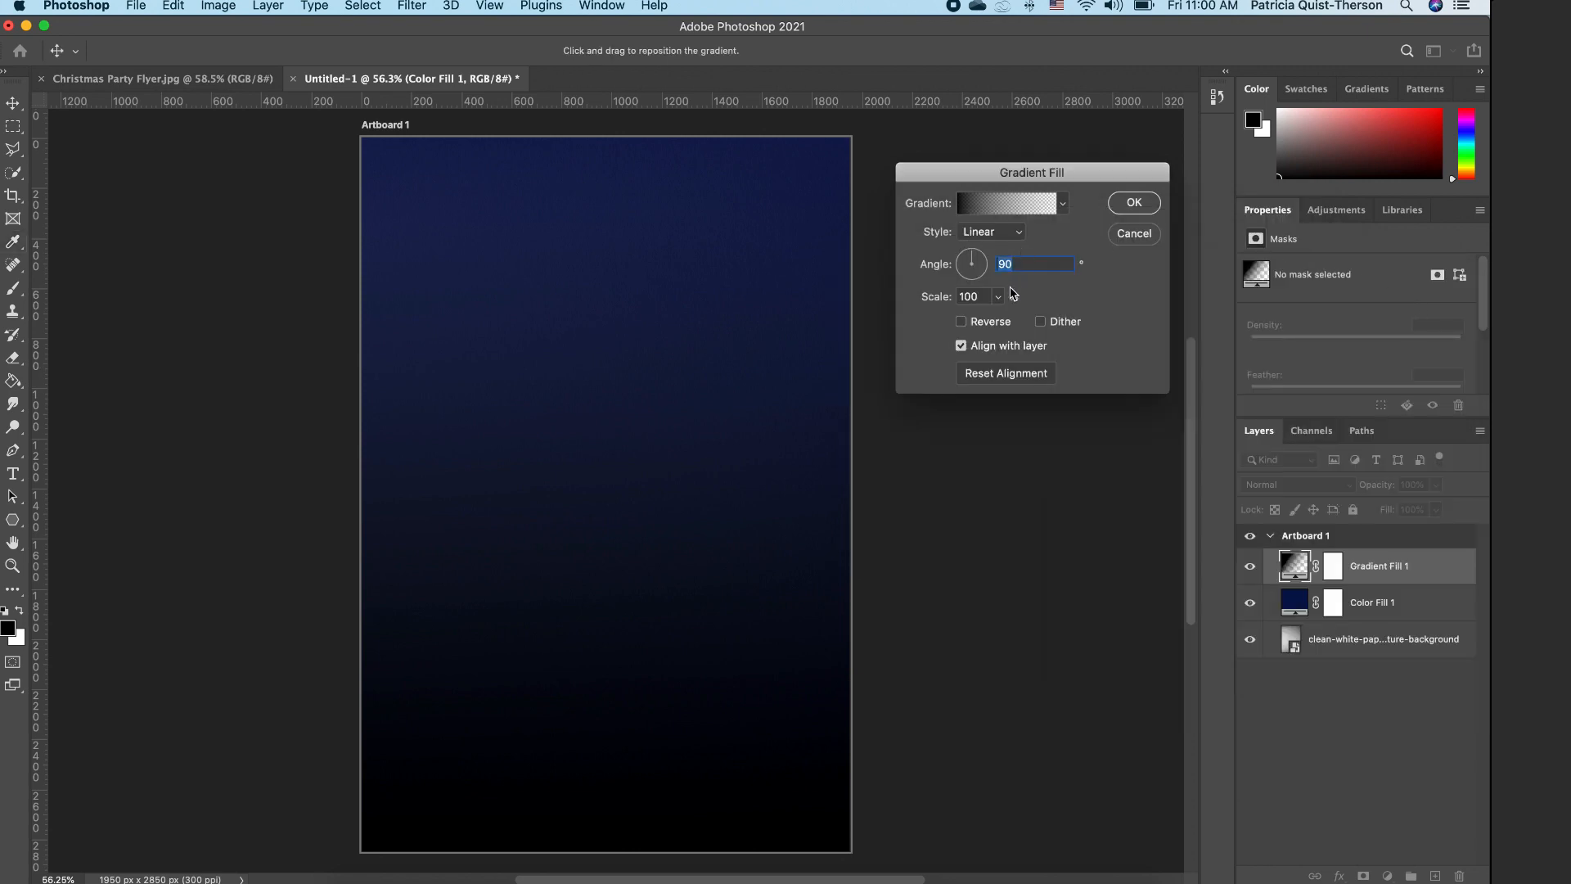
# Step: Make the gradient fill radial and reversed with a scale of 133%, and apply it
pyautogui.click(1018, 233)
pyautogui.click(997, 247)
pyautogui.click(963, 322)
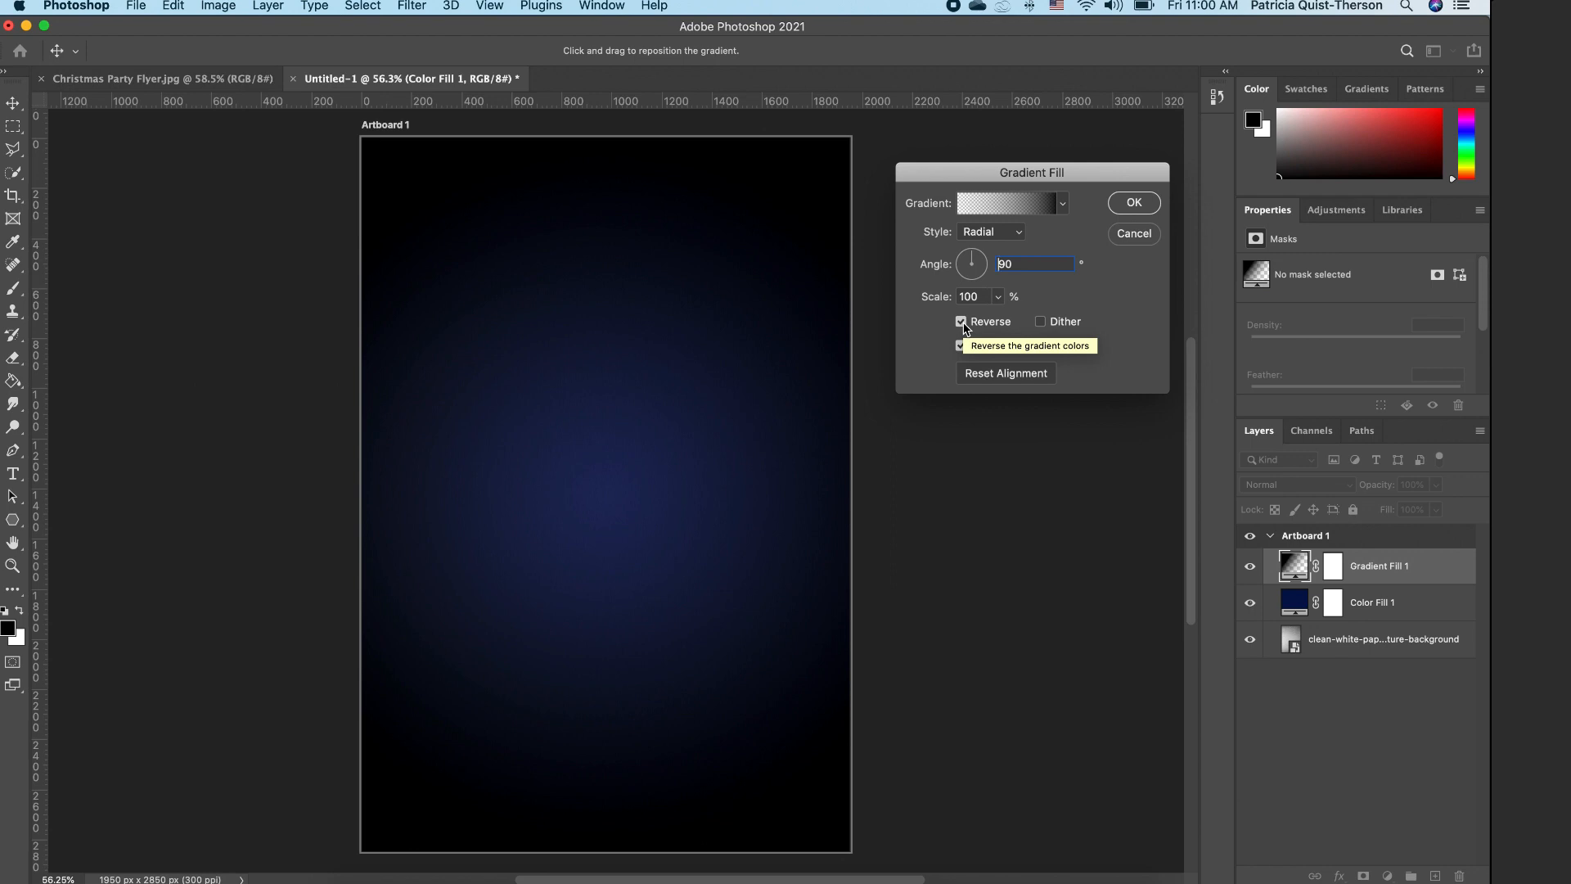
pyautogui.click(998, 297)
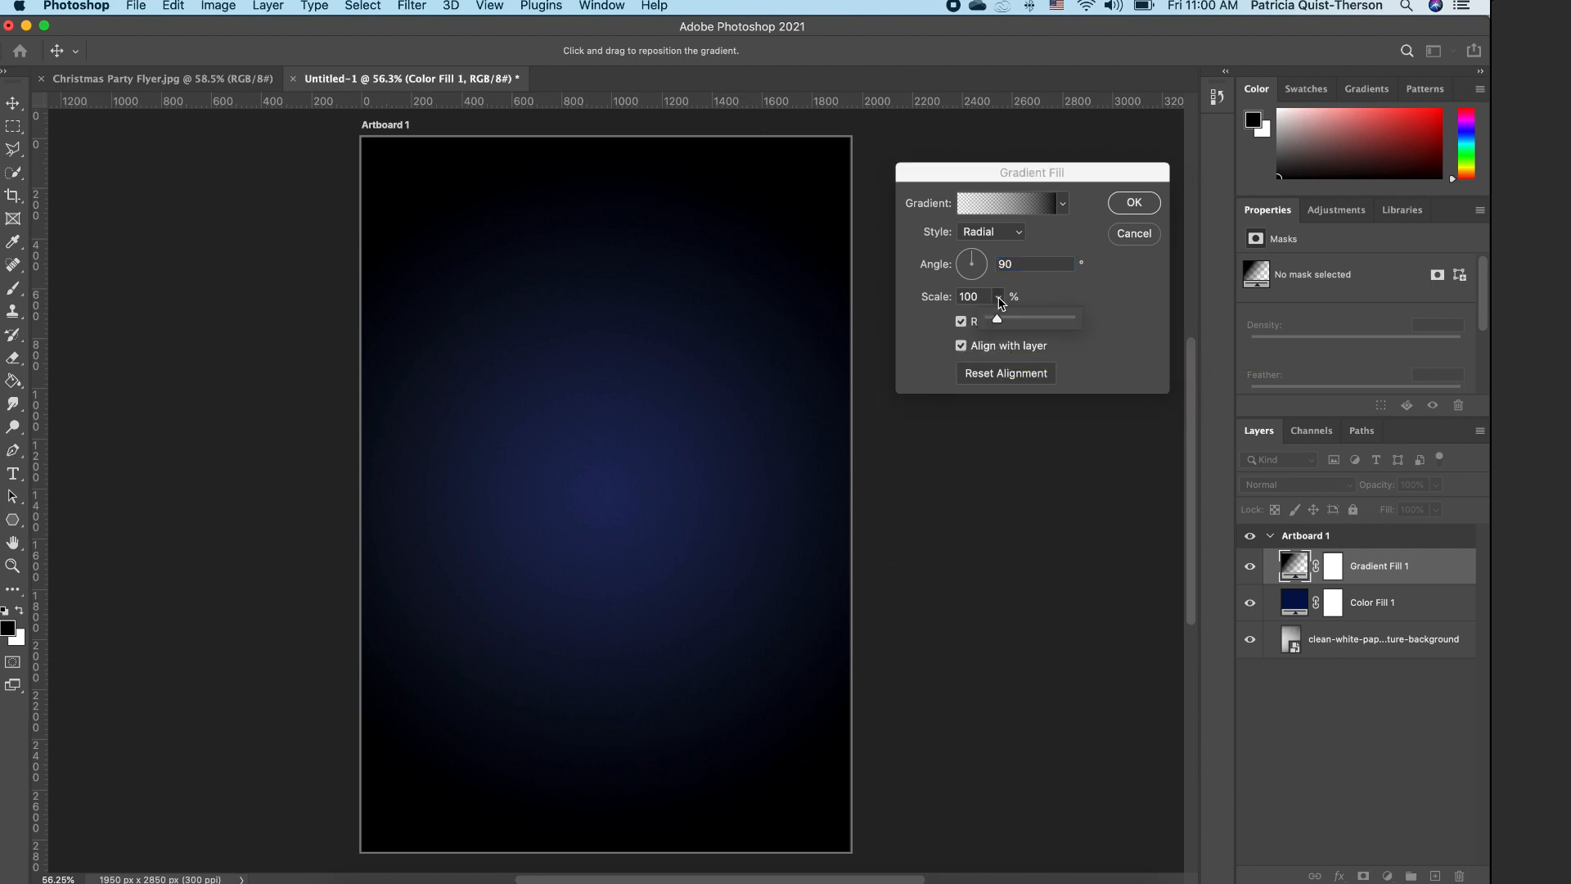
pyautogui.moveTo(999, 318); pyautogui.dragTo(1002, 322)
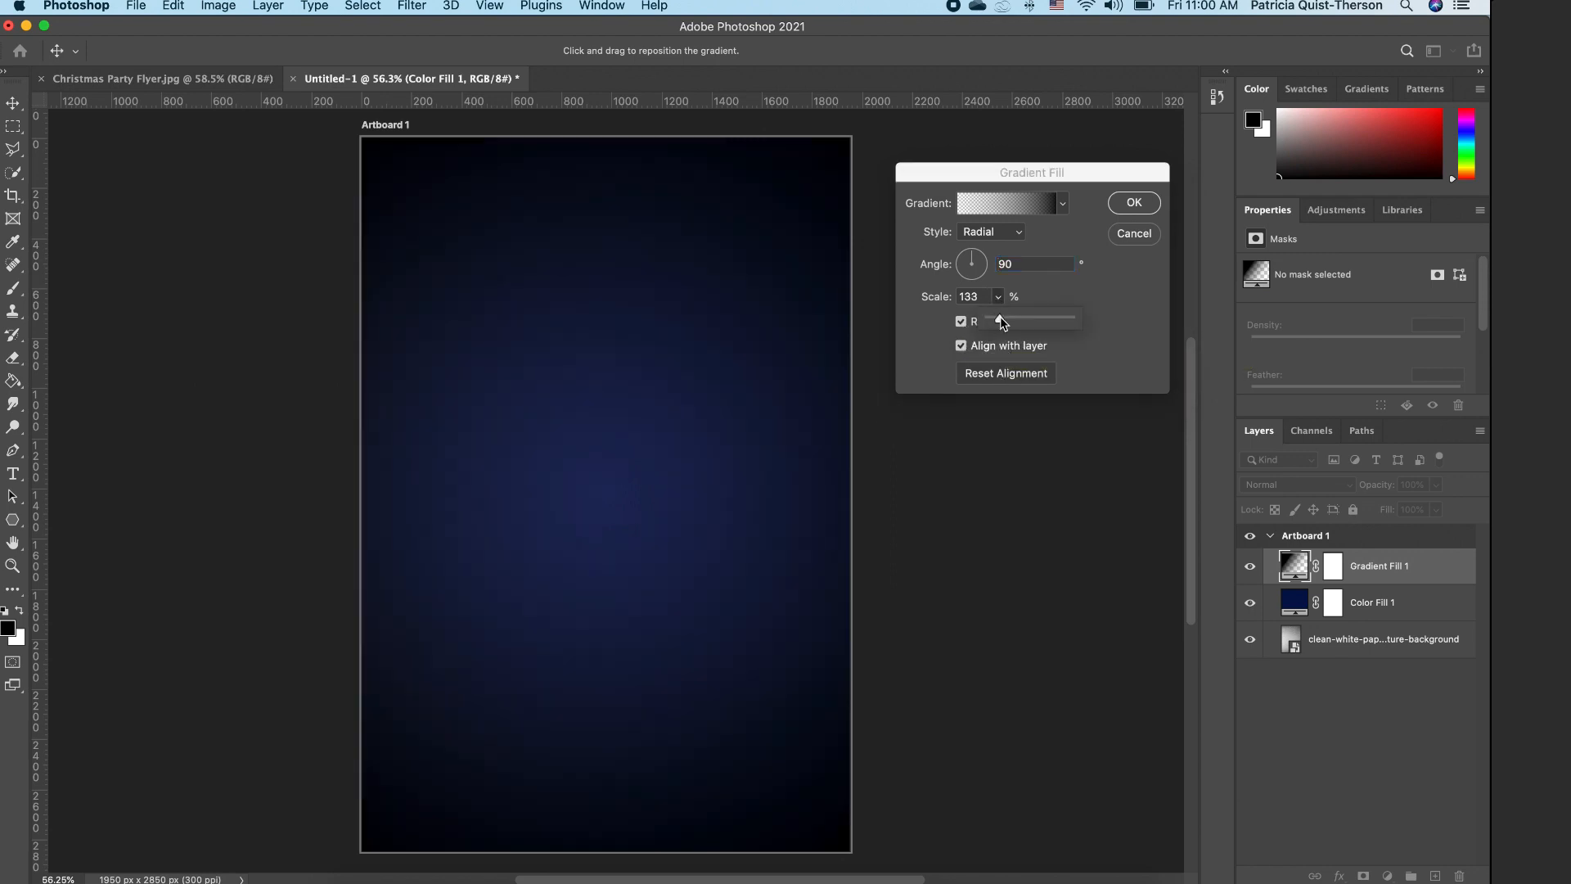
pyautogui.click(1134, 205)
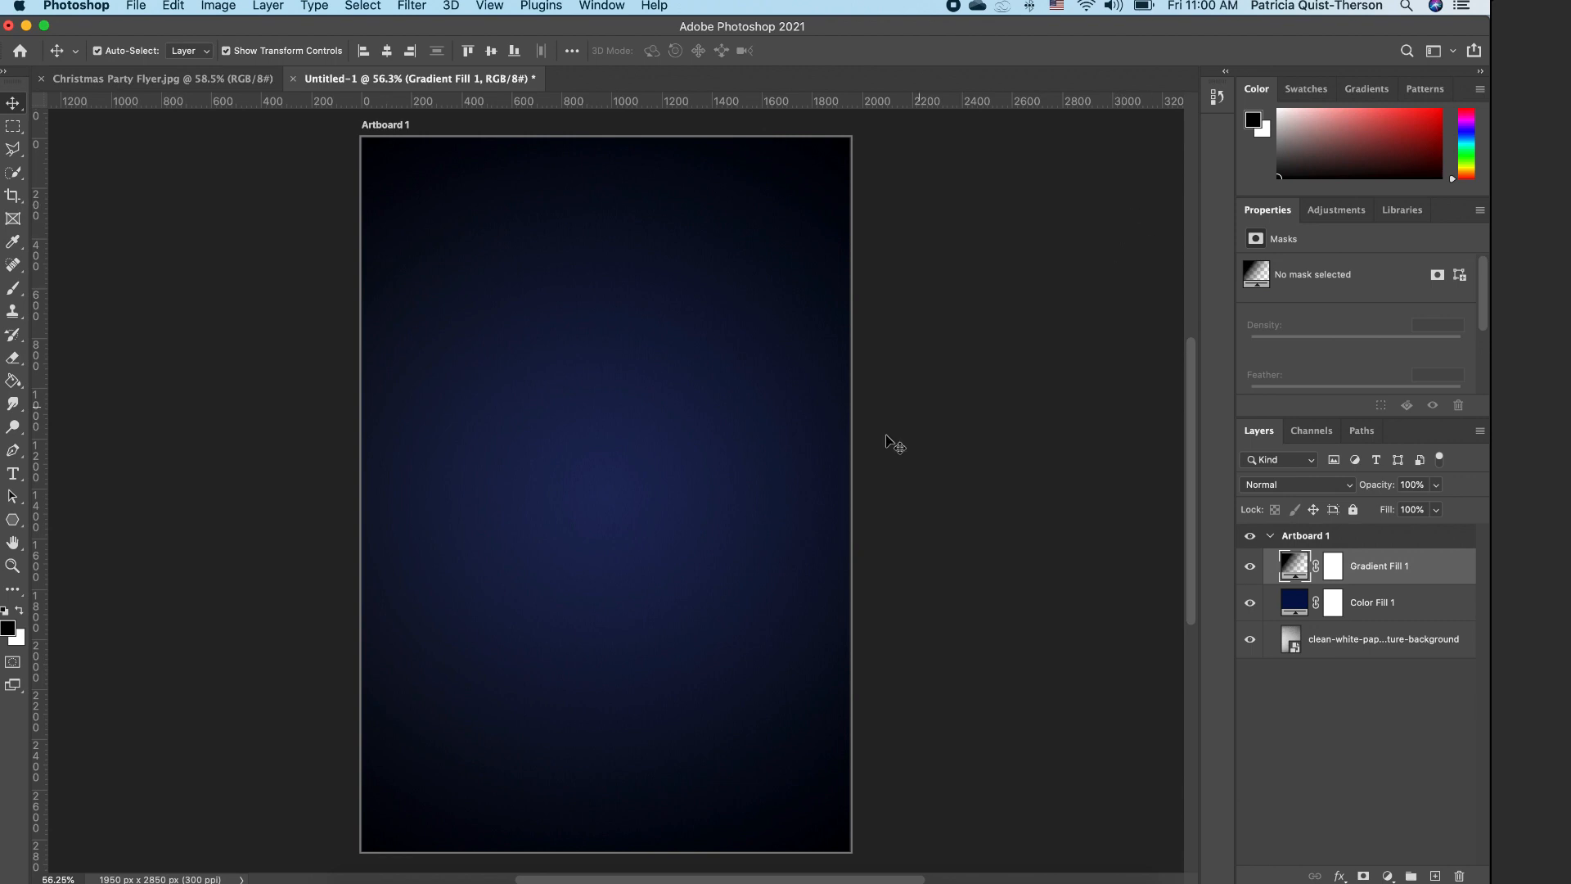
# Step: Place the 91-914388 gold Christmas ball image from the Flyer 27 folder in Finder onto the artboard at its default size
pyautogui.click(356, 874)
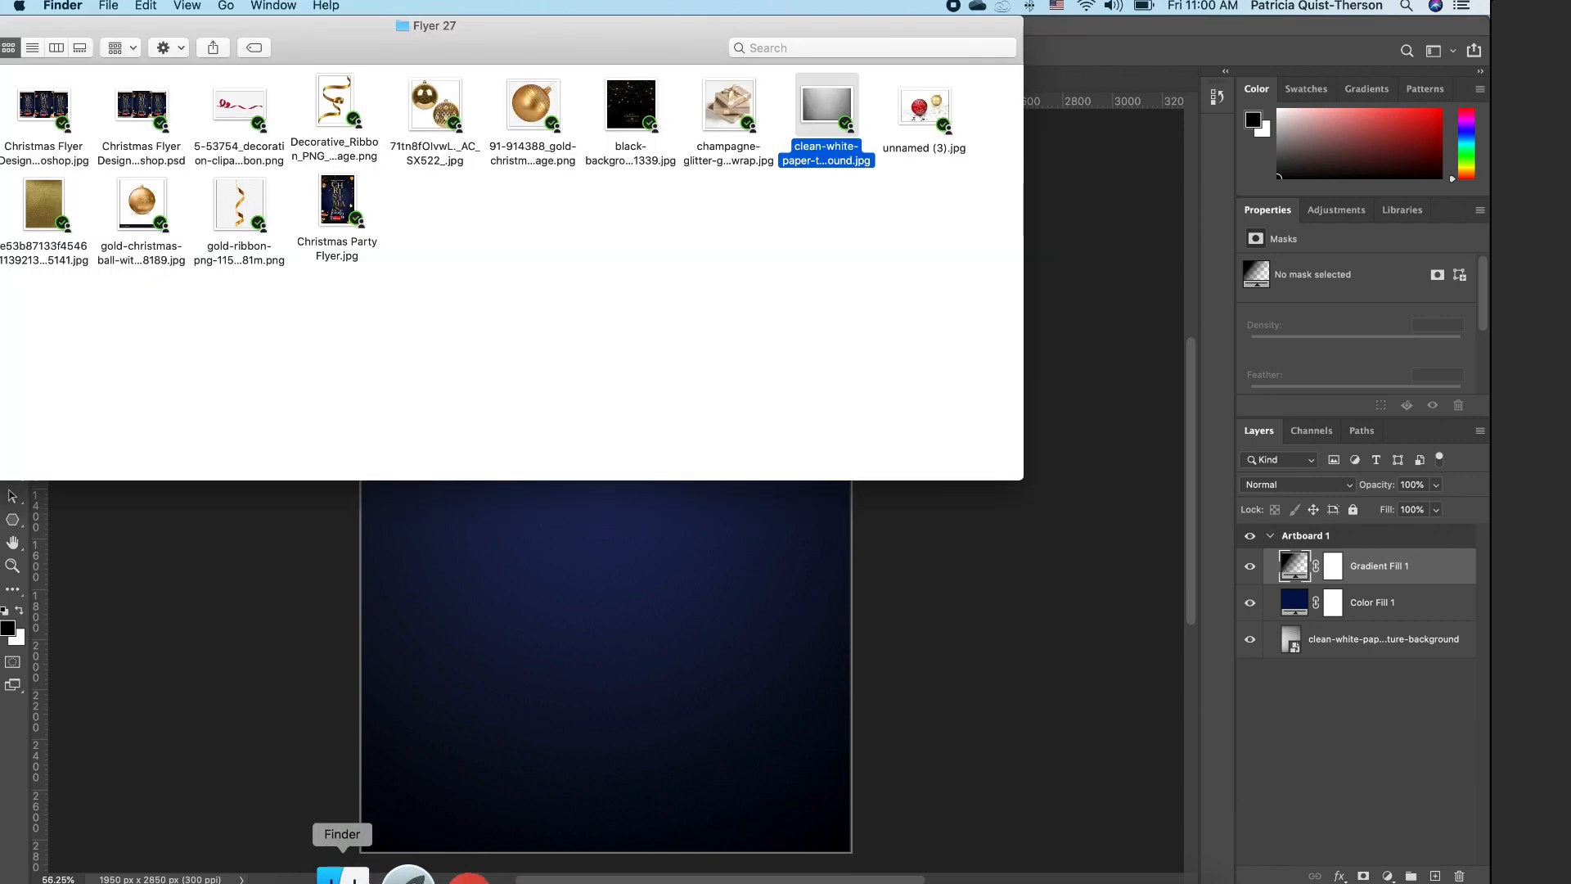
pyautogui.click(537, 106)
pyautogui.moveTo(537, 107); pyautogui.dragTo(614, 553)
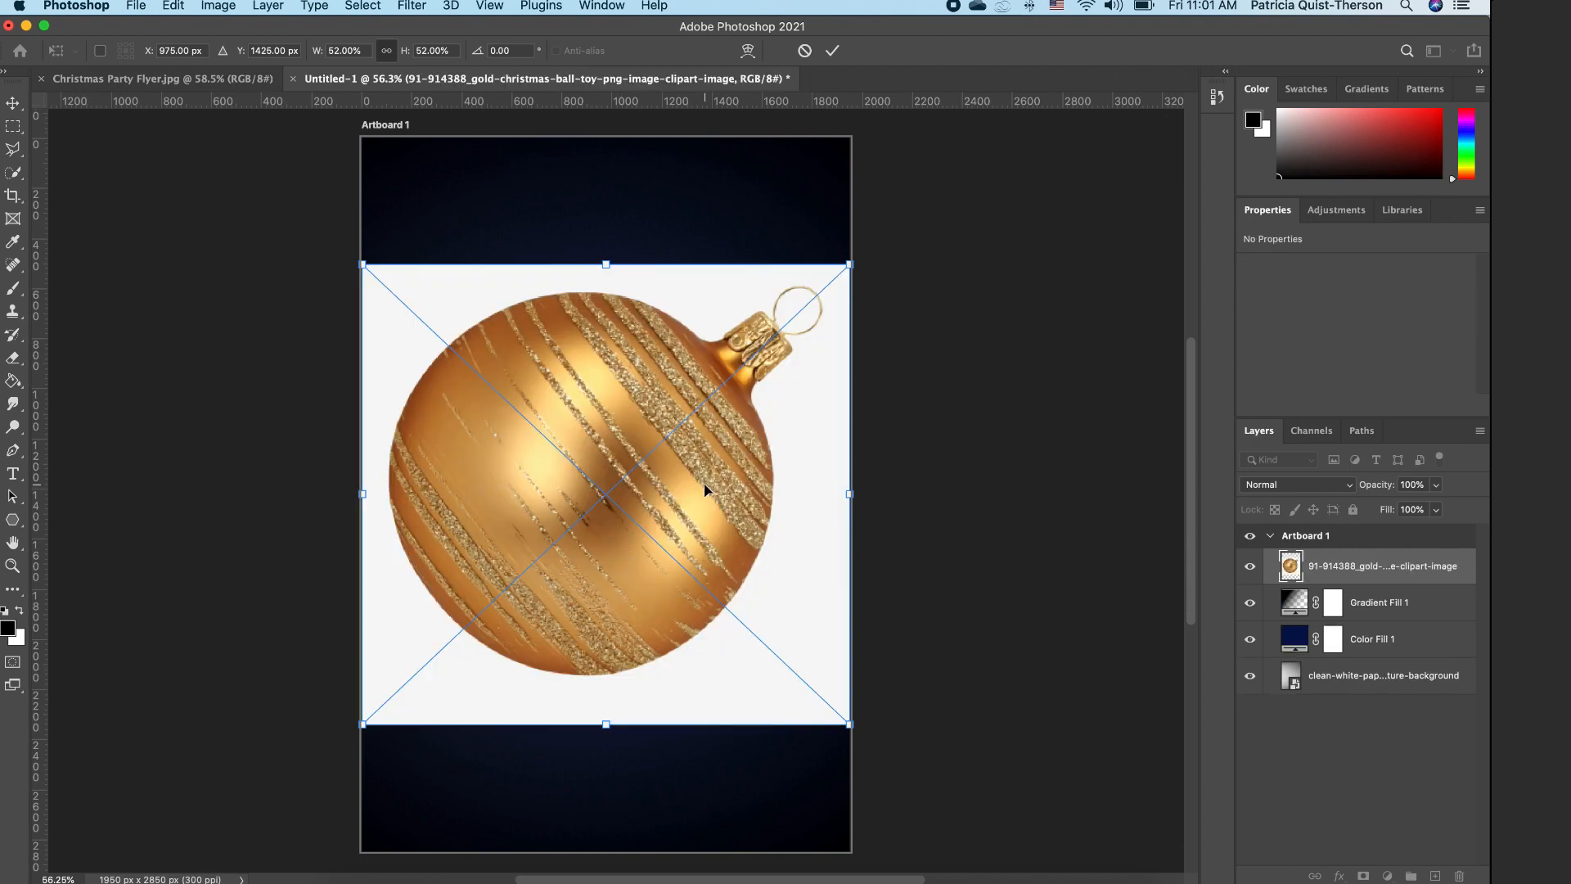
pyautogui.press('Return')
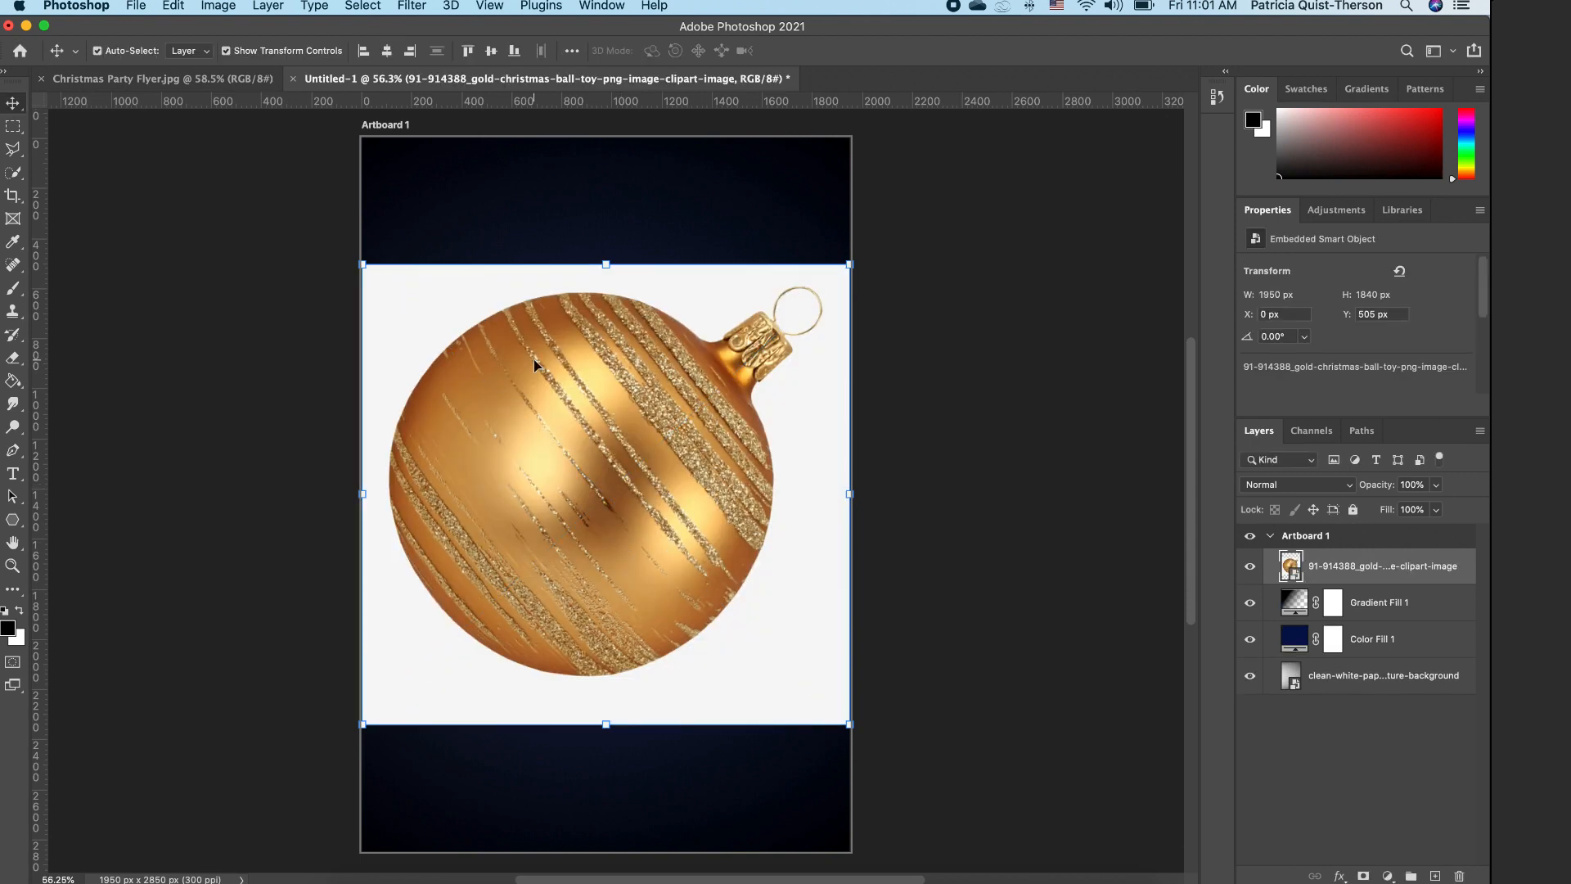
# Step: Select the gold ornament with Select Subject and subtract its thin hanging ring from the selection with the Polygonal Lasso
pyautogui.click(14, 174)
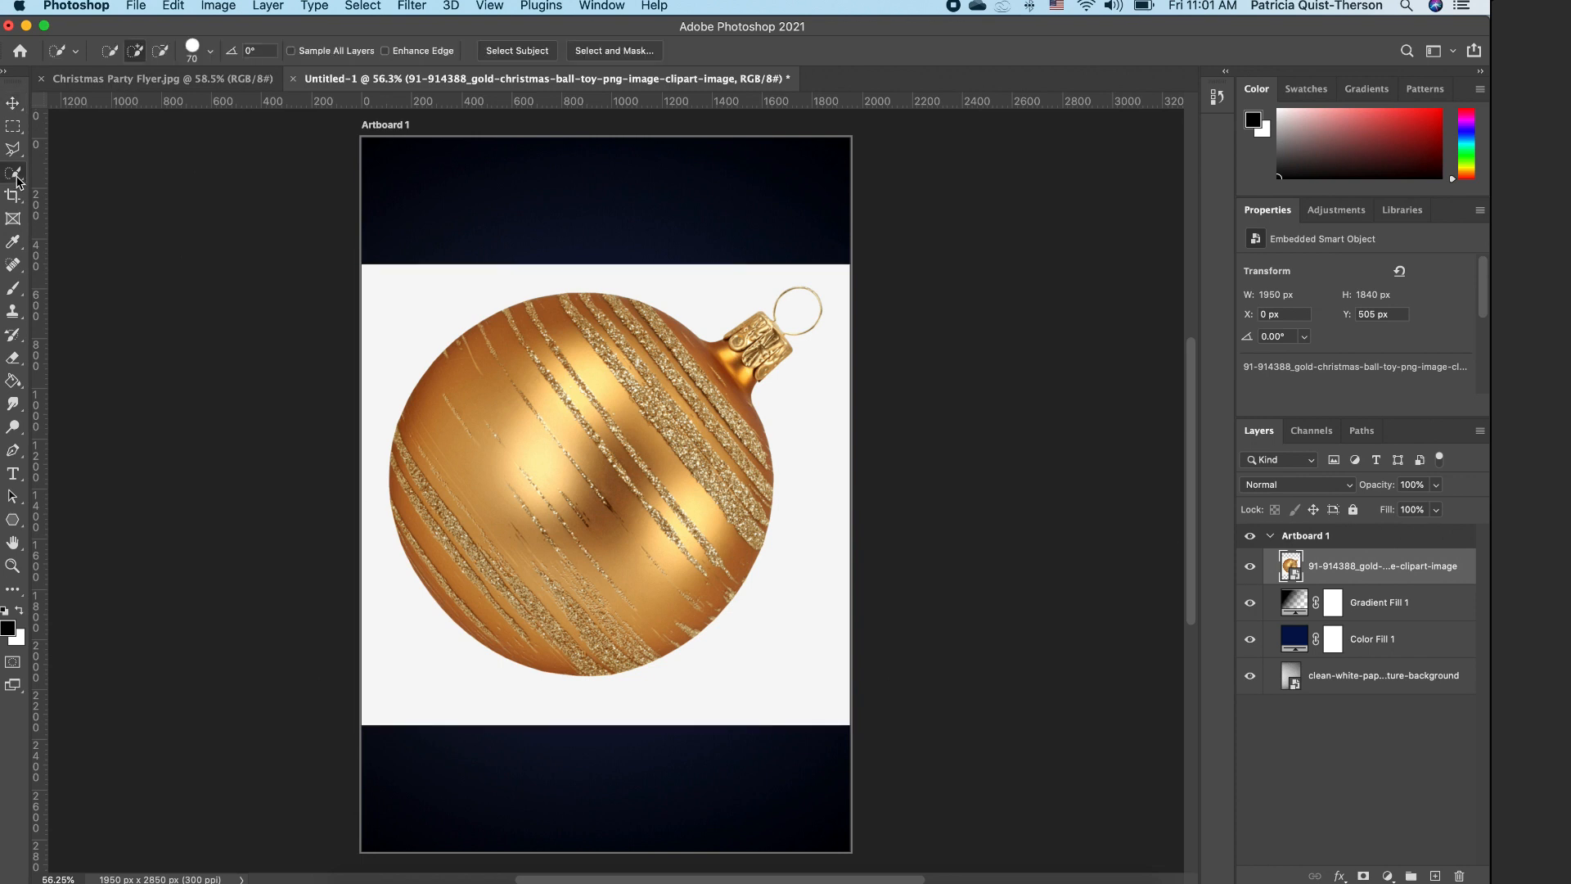
pyautogui.click(537, 51)
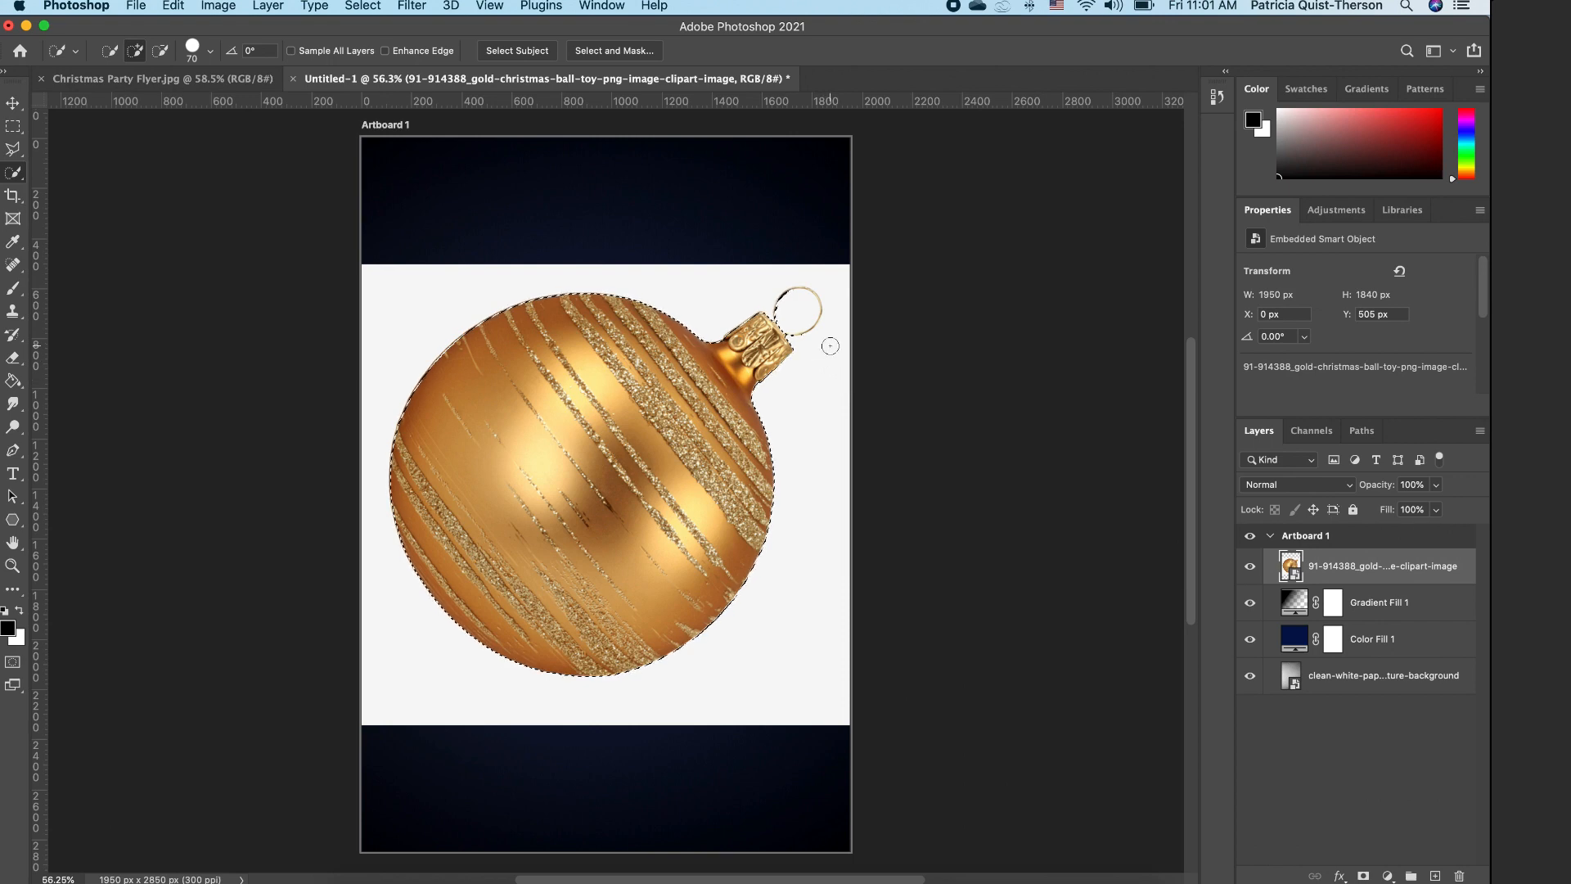
pyautogui.scroll(1, 812, 277)
pyautogui.scroll(8, 812, 277)
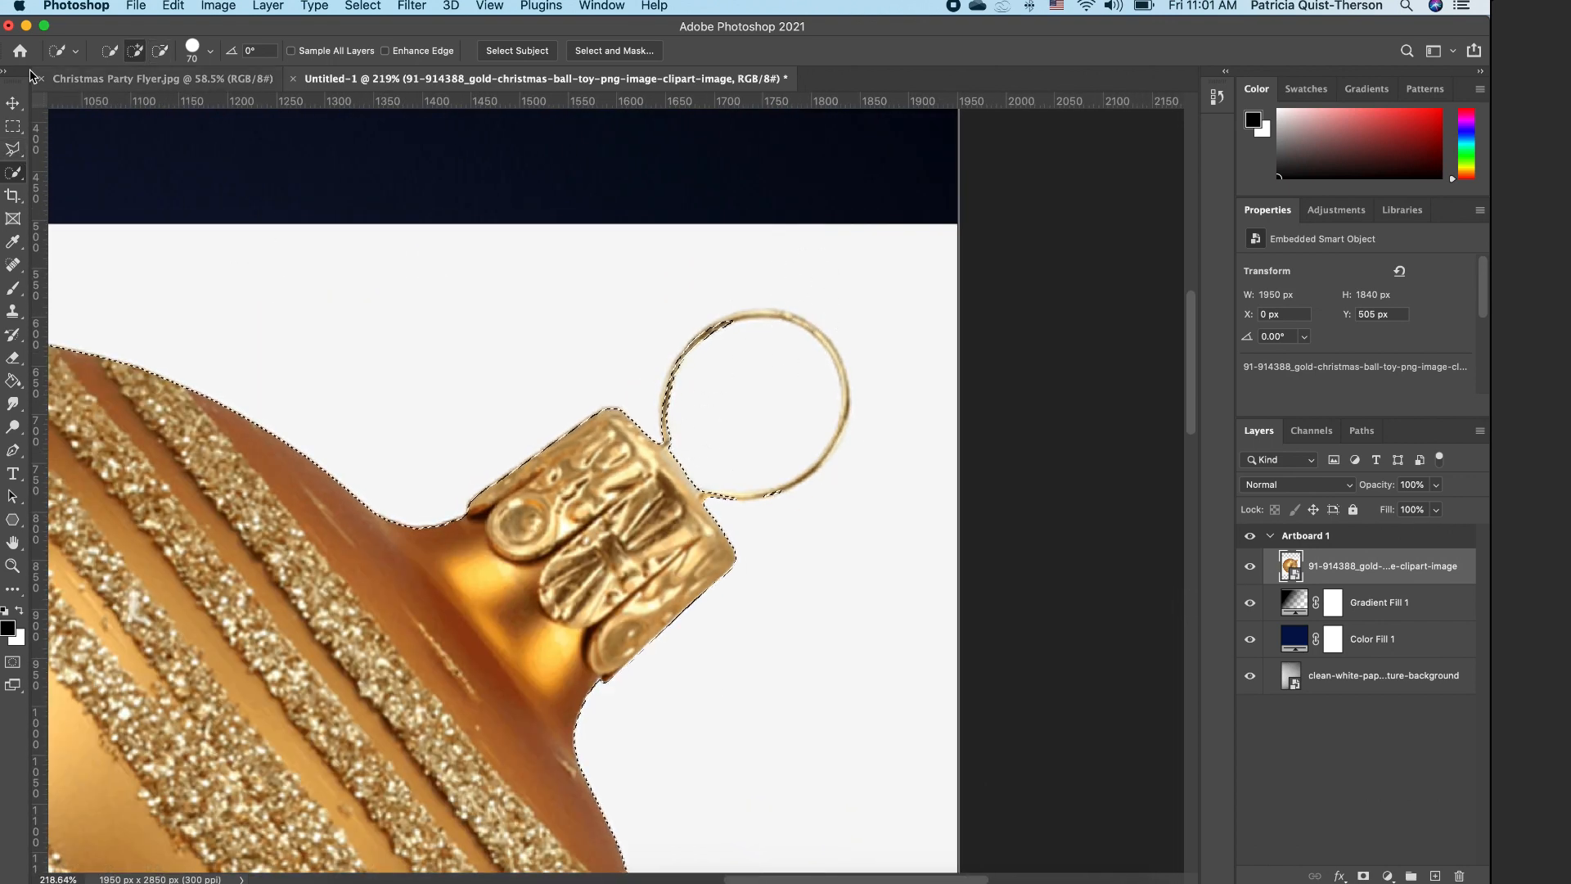
pyautogui.click(13, 150)
pyautogui.click(14, 154)
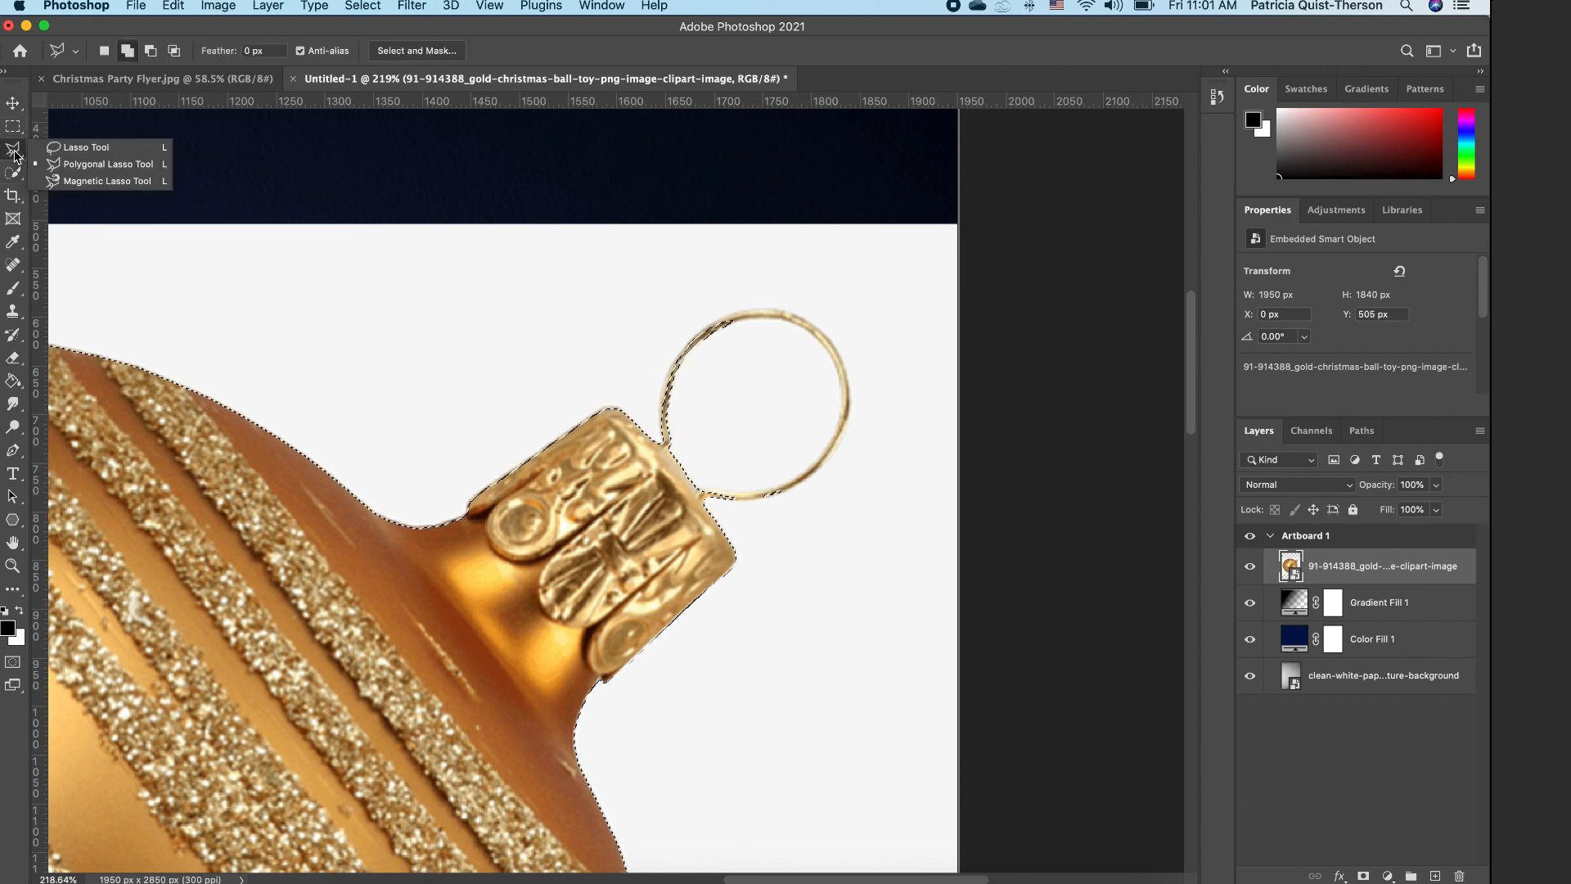
pyautogui.click(152, 52)
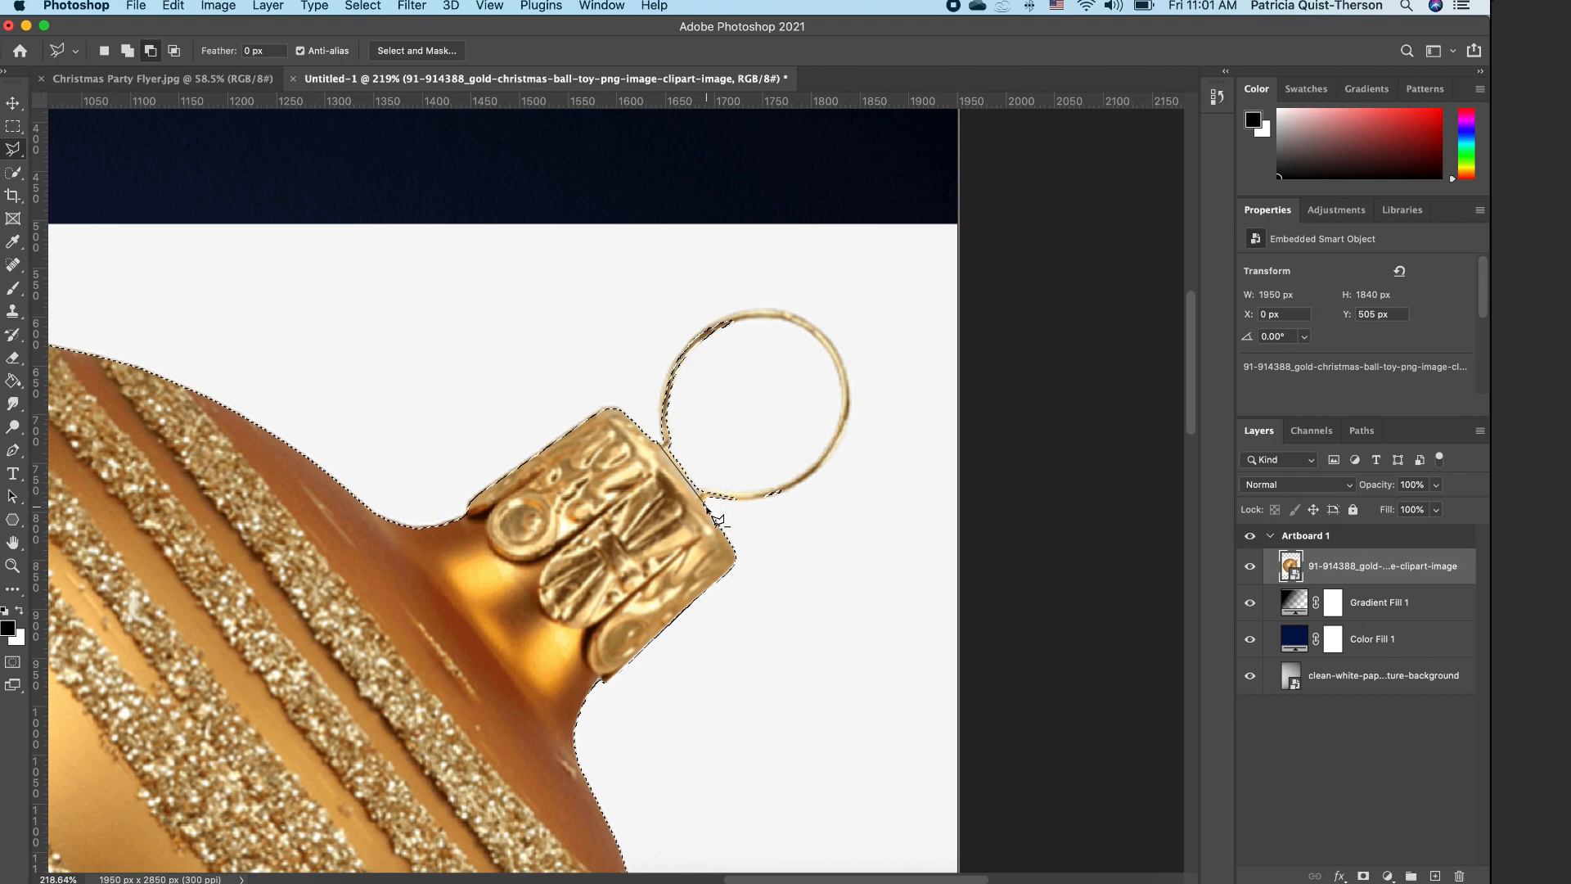
pyautogui.click(822, 534)
pyautogui.click(913, 366)
pyautogui.click(805, 246)
pyautogui.click(664, 280)
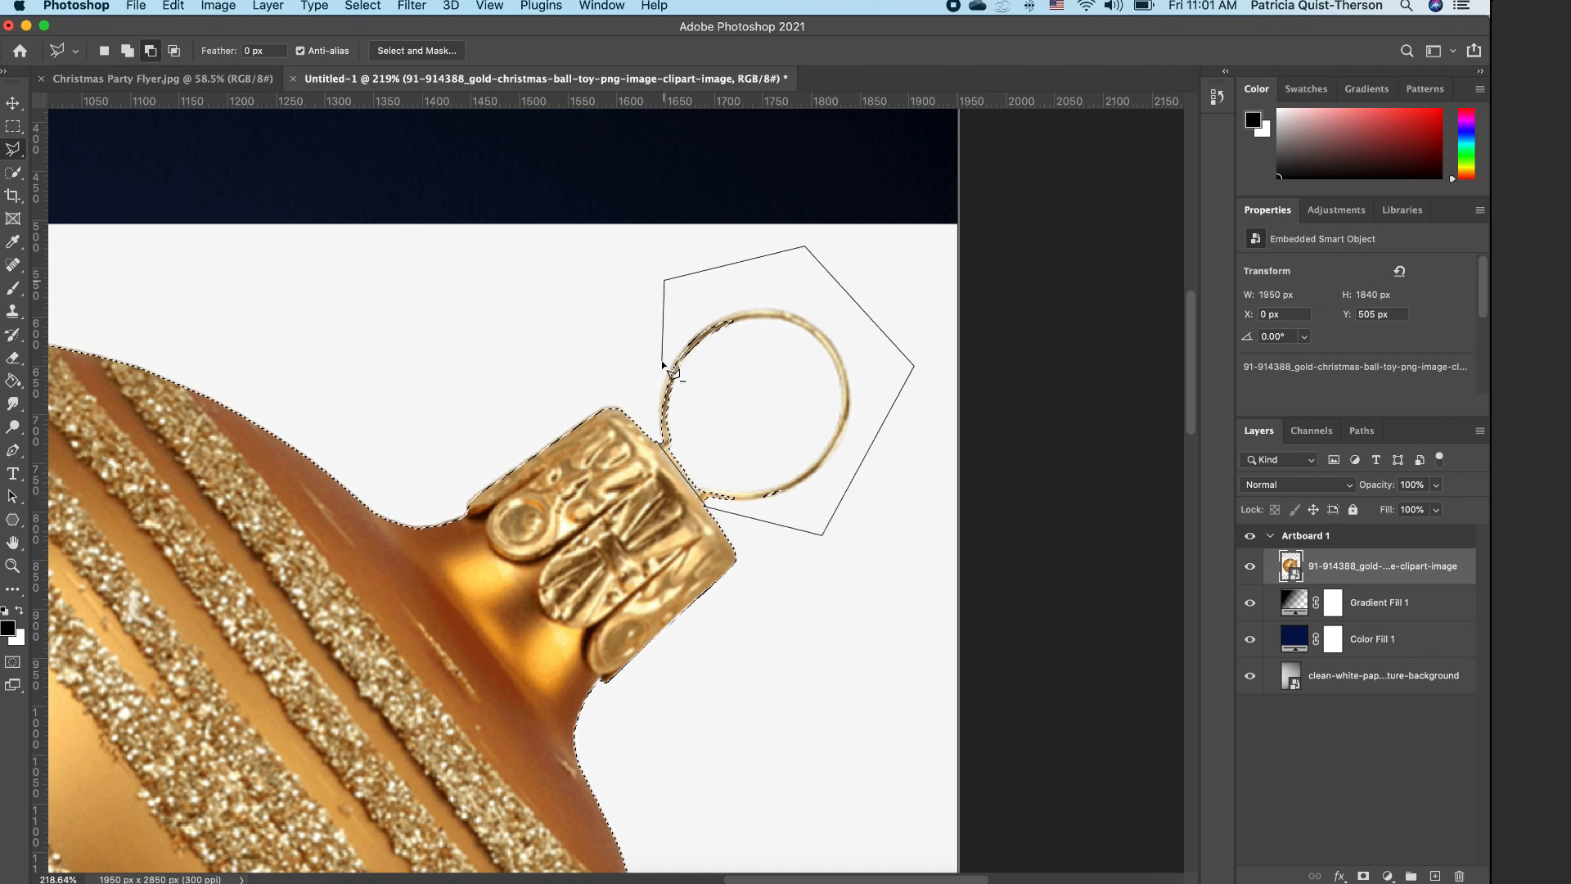
pyautogui.click(659, 441)
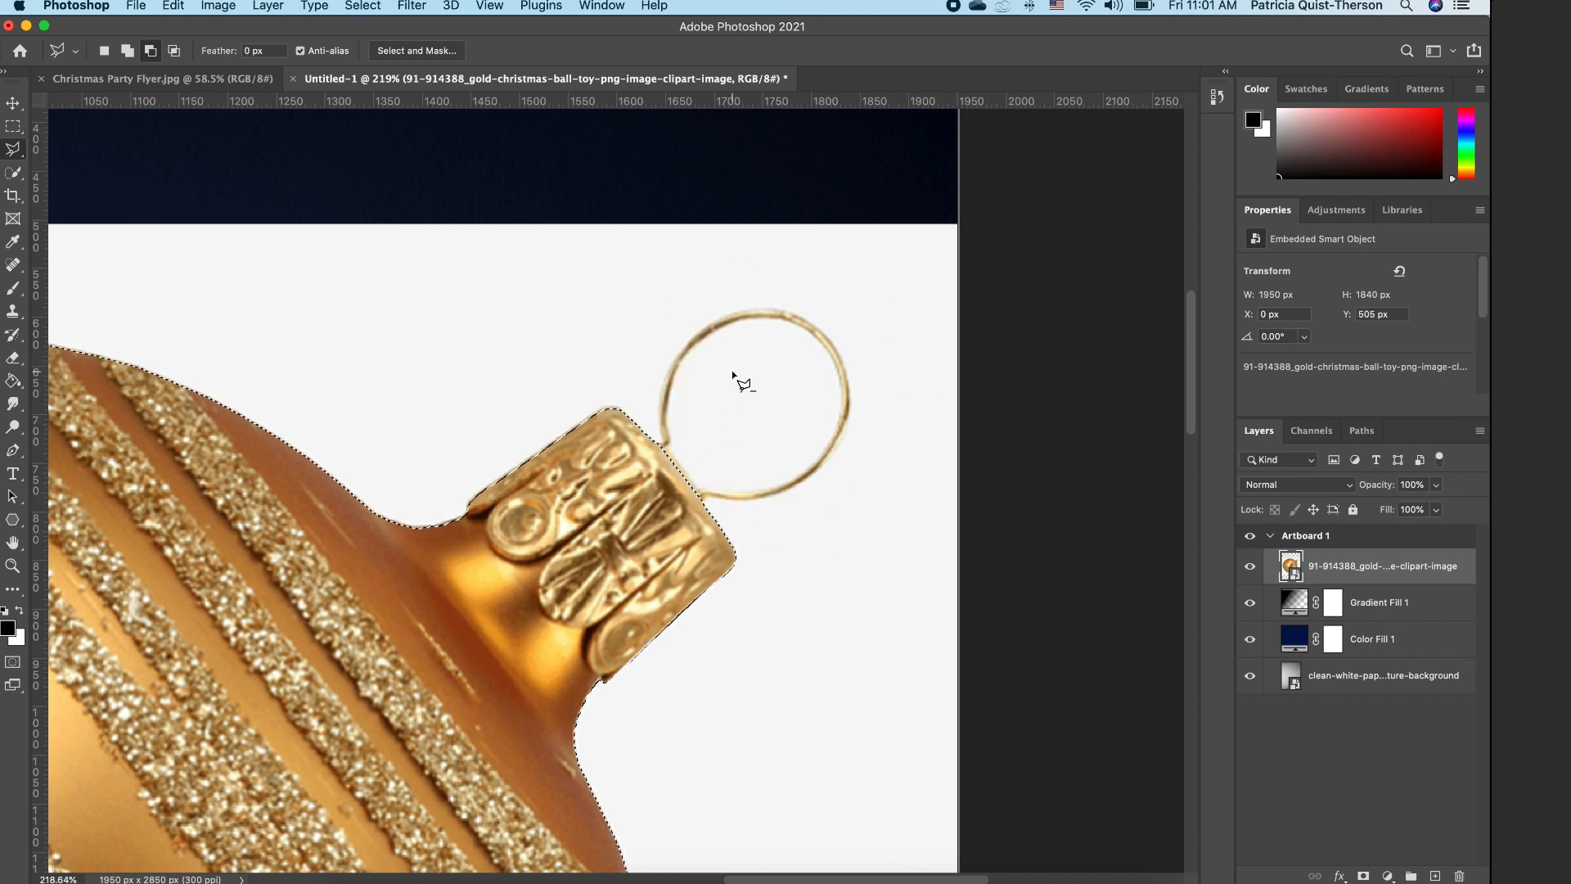
# Step: Add a layer mask from the selection to hide the ornament image's white background and hanging ring
pyautogui.scroll(-1, 737, 375)
pyautogui.scroll(-10, 728, 373)
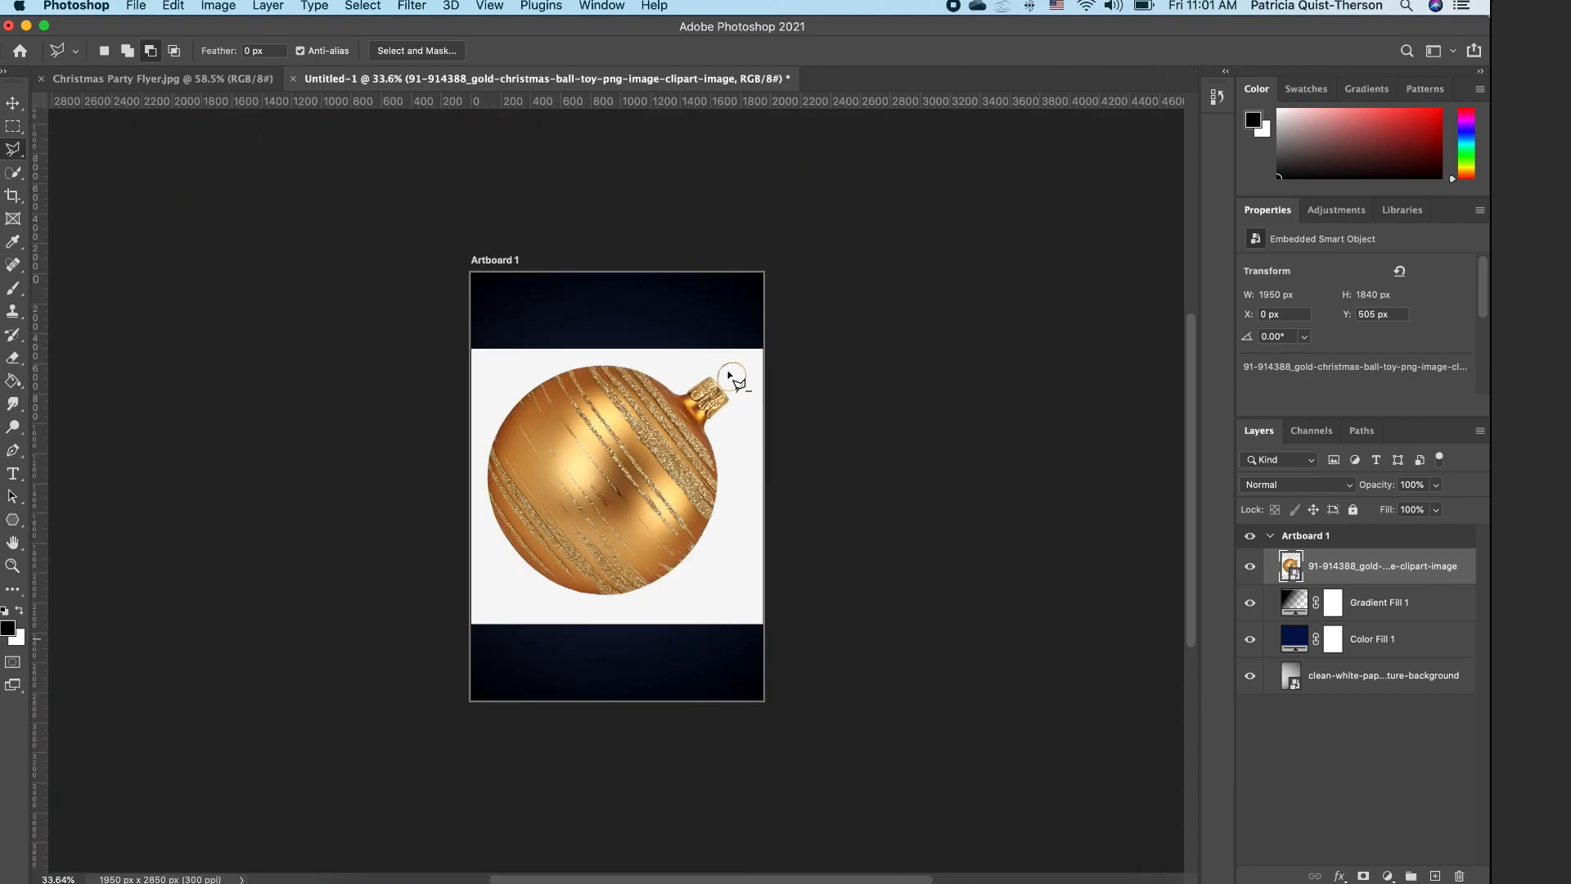
pyautogui.scroll(3, 730, 376)
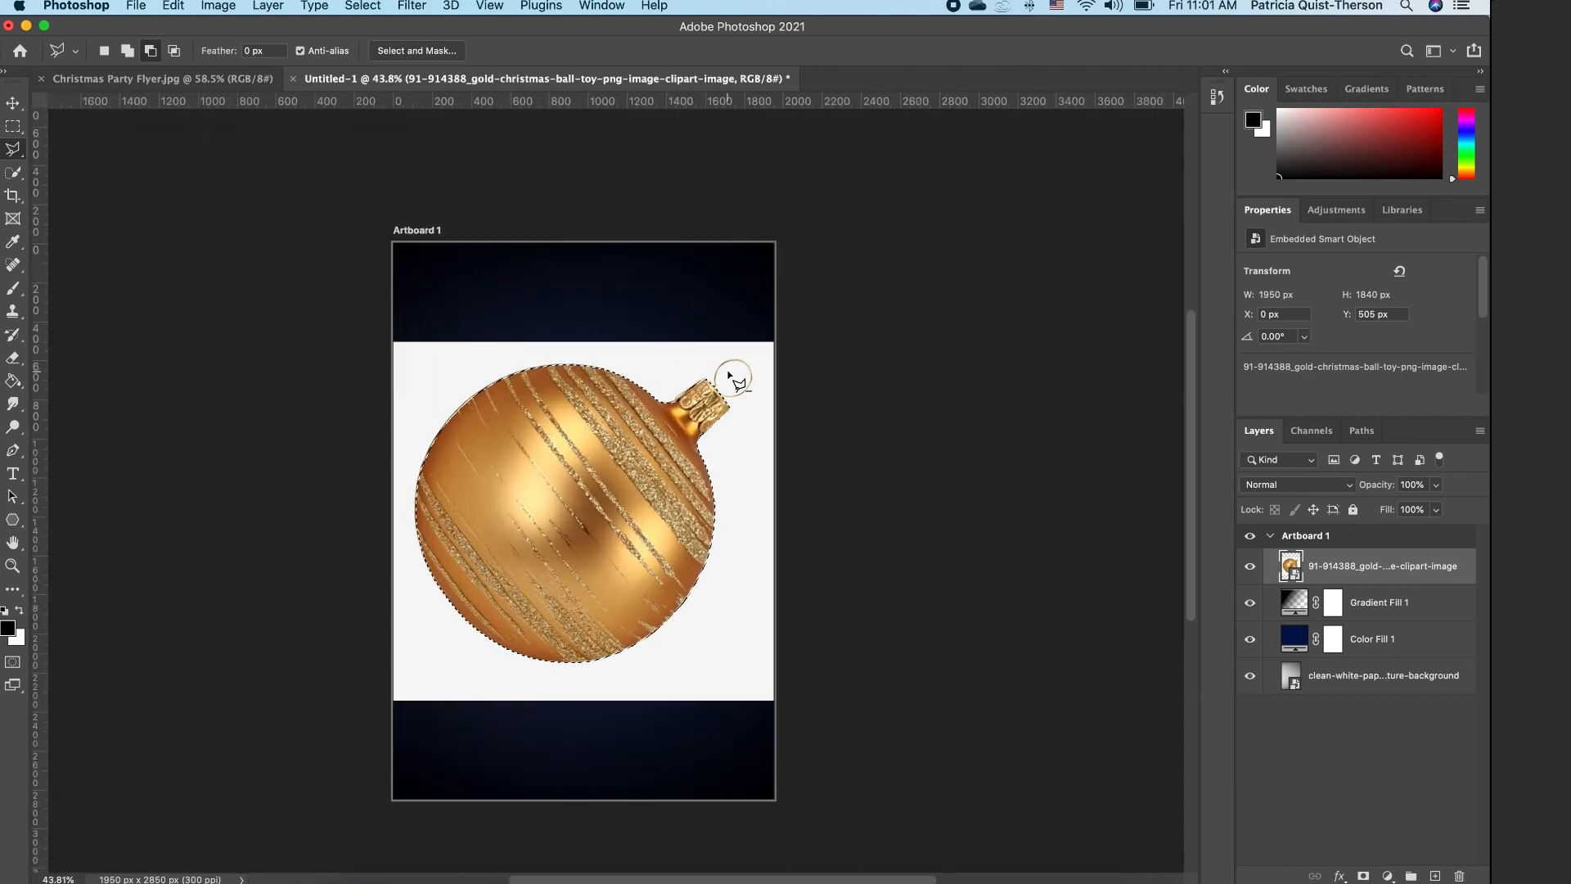
pyautogui.scroll(4, 732, 373)
pyautogui.scroll(-4, 734, 373)
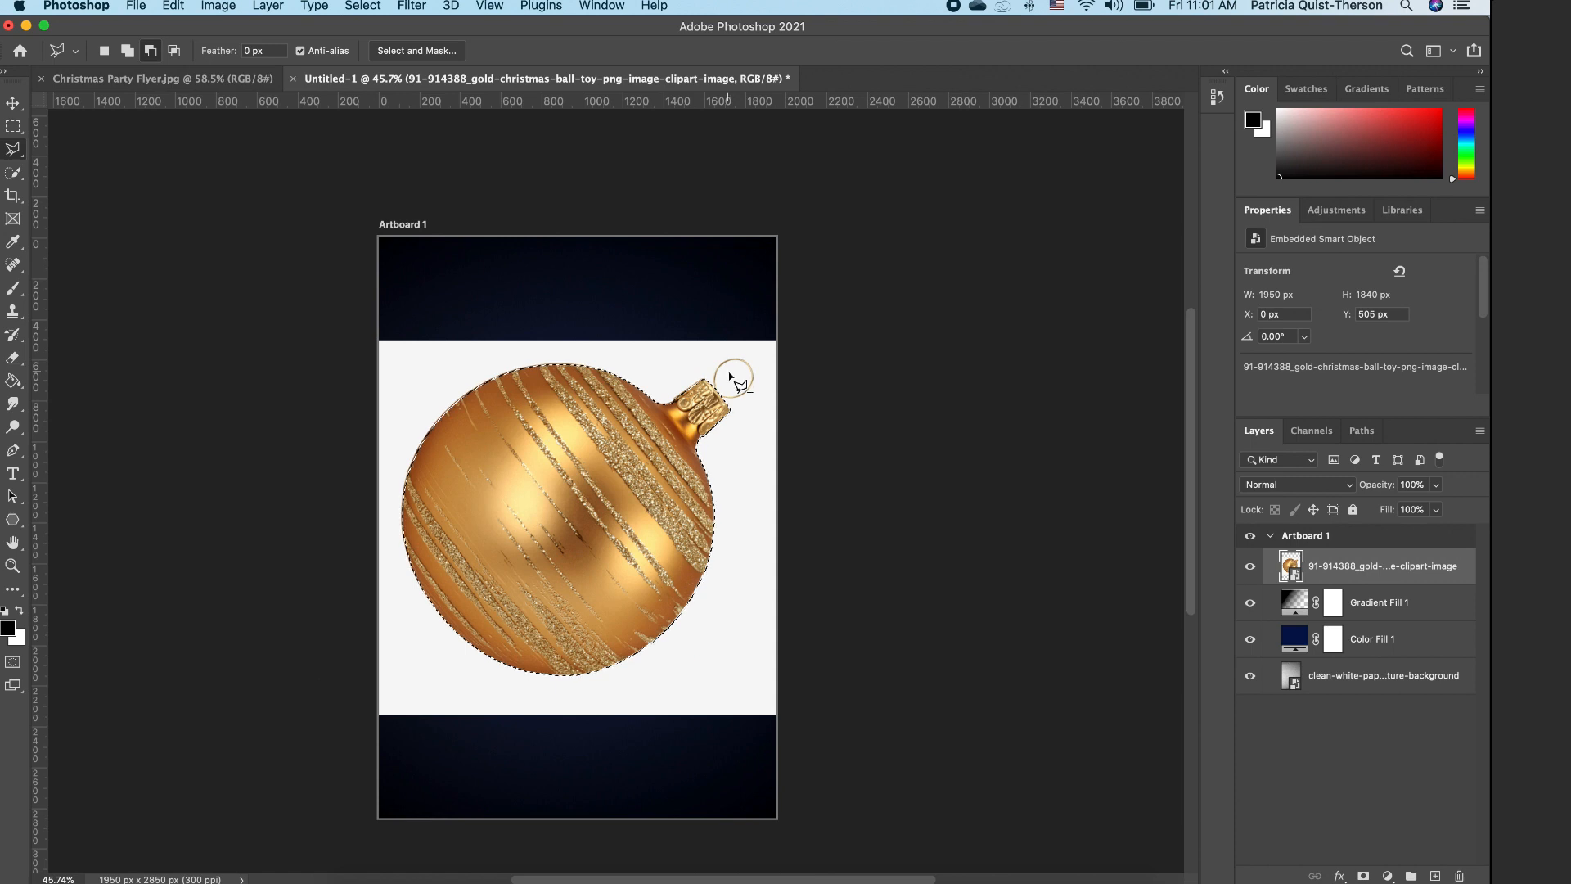
pyautogui.click(1364, 876)
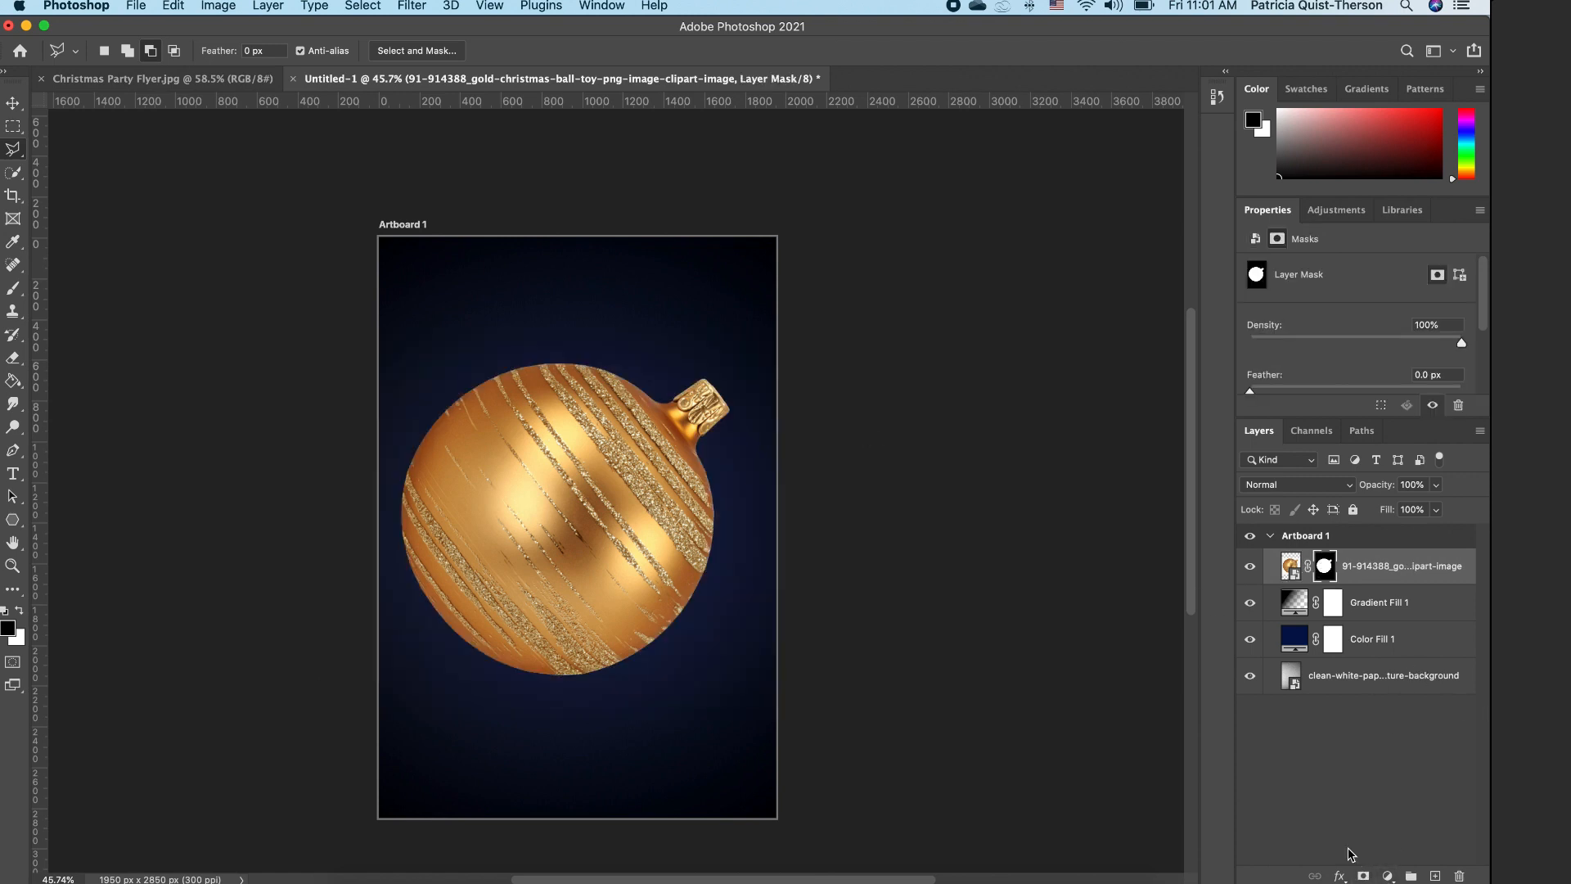
# Step: Scale the masked ornament down to a small ball, rotate its cap toward the upper left, and place it in the artboard's upper-right corner
pyautogui.scroll(2, 589, 565)
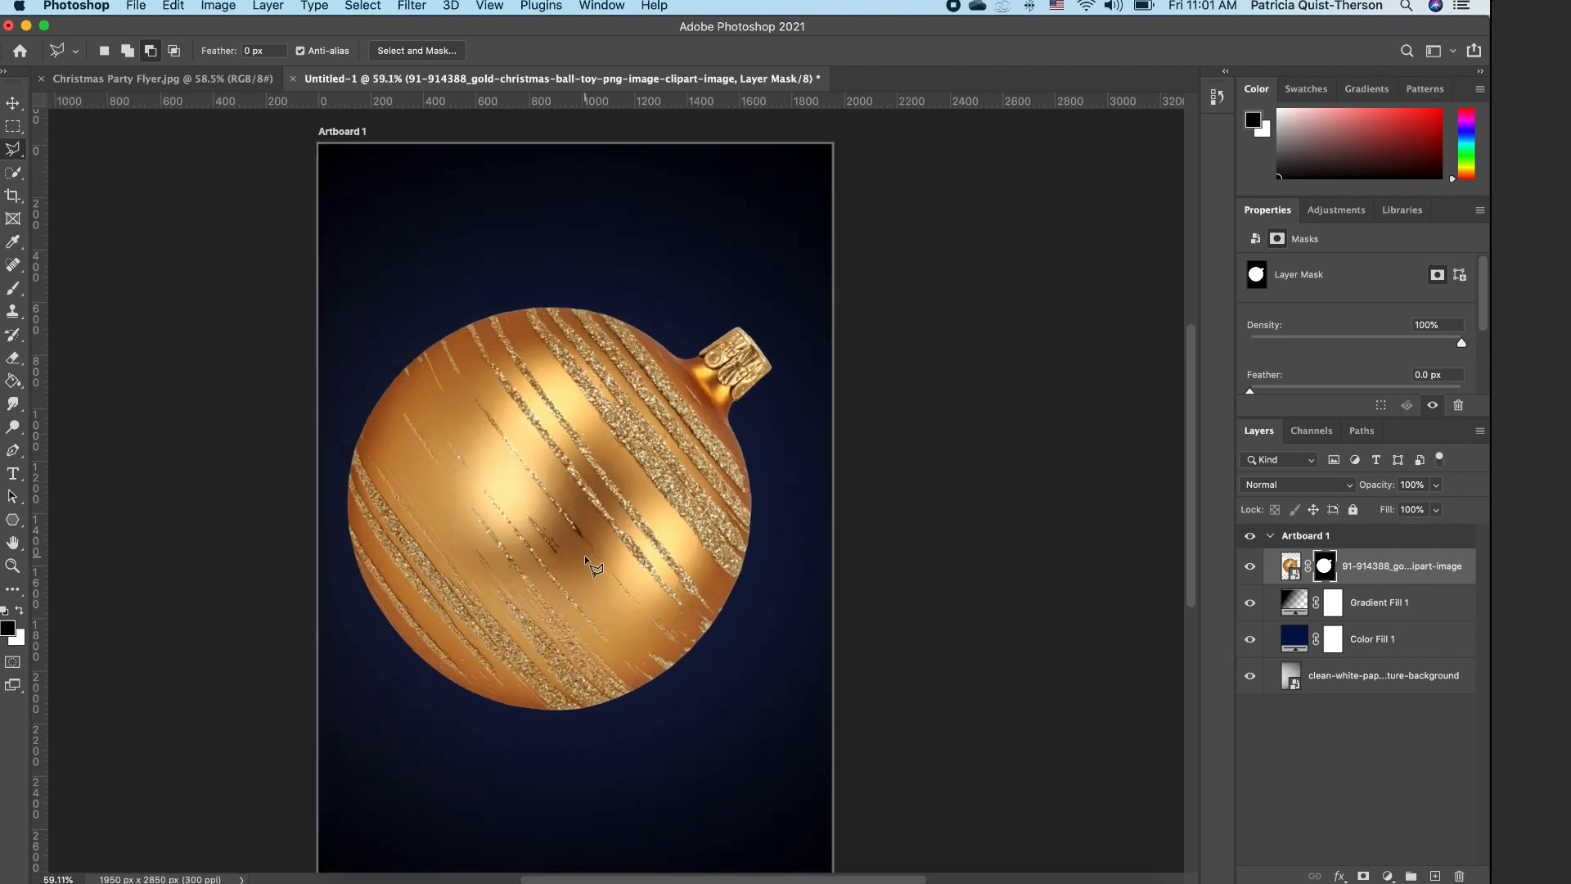
pyautogui.click(14, 567)
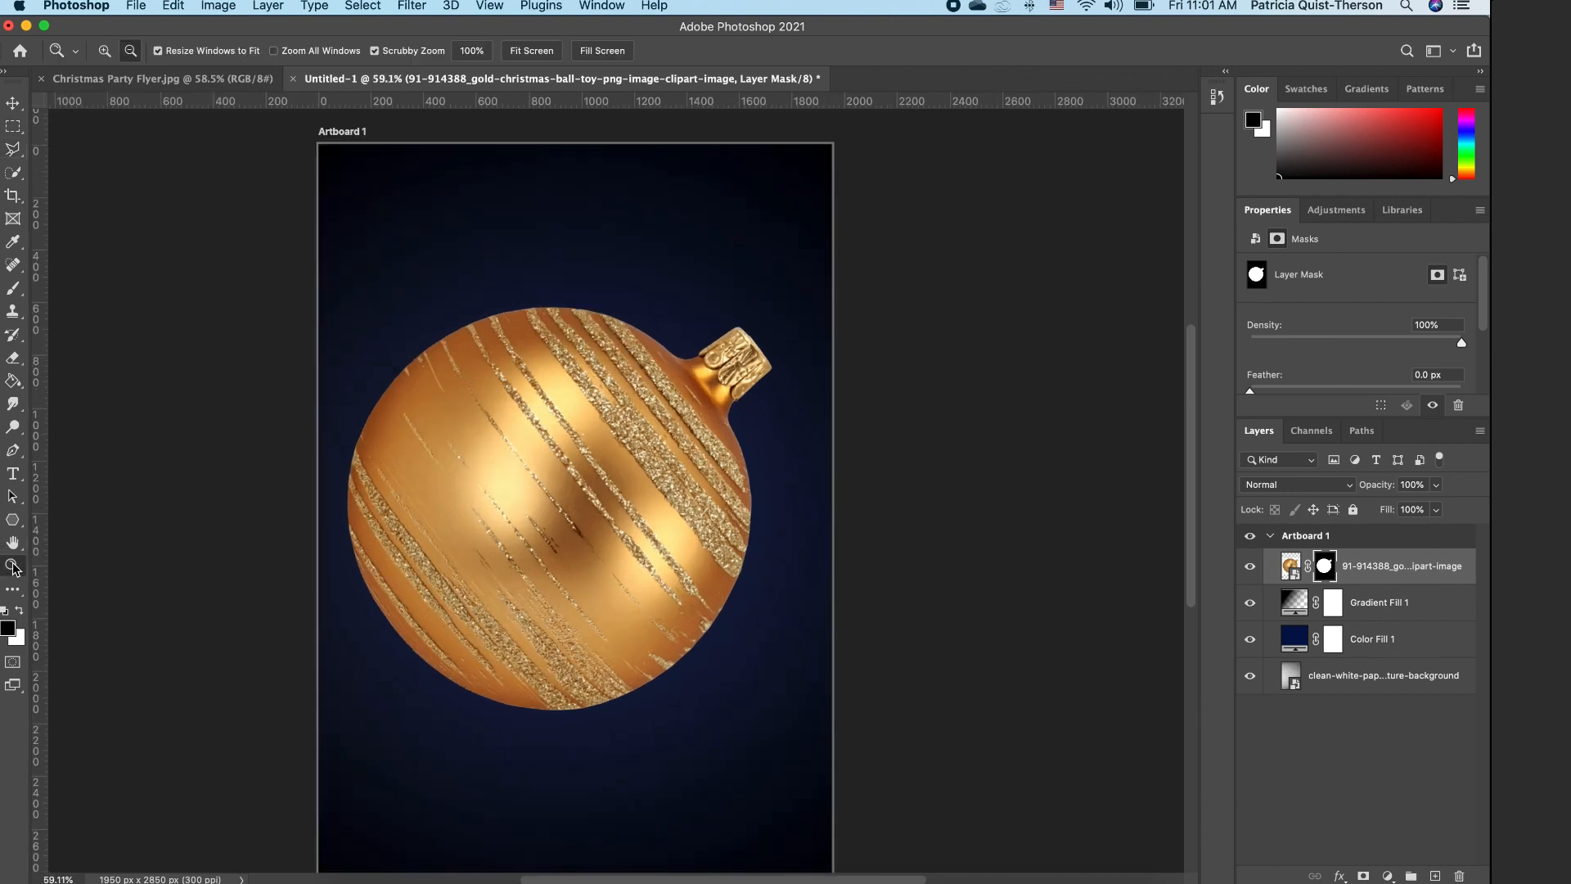
pyautogui.click(534, 51)
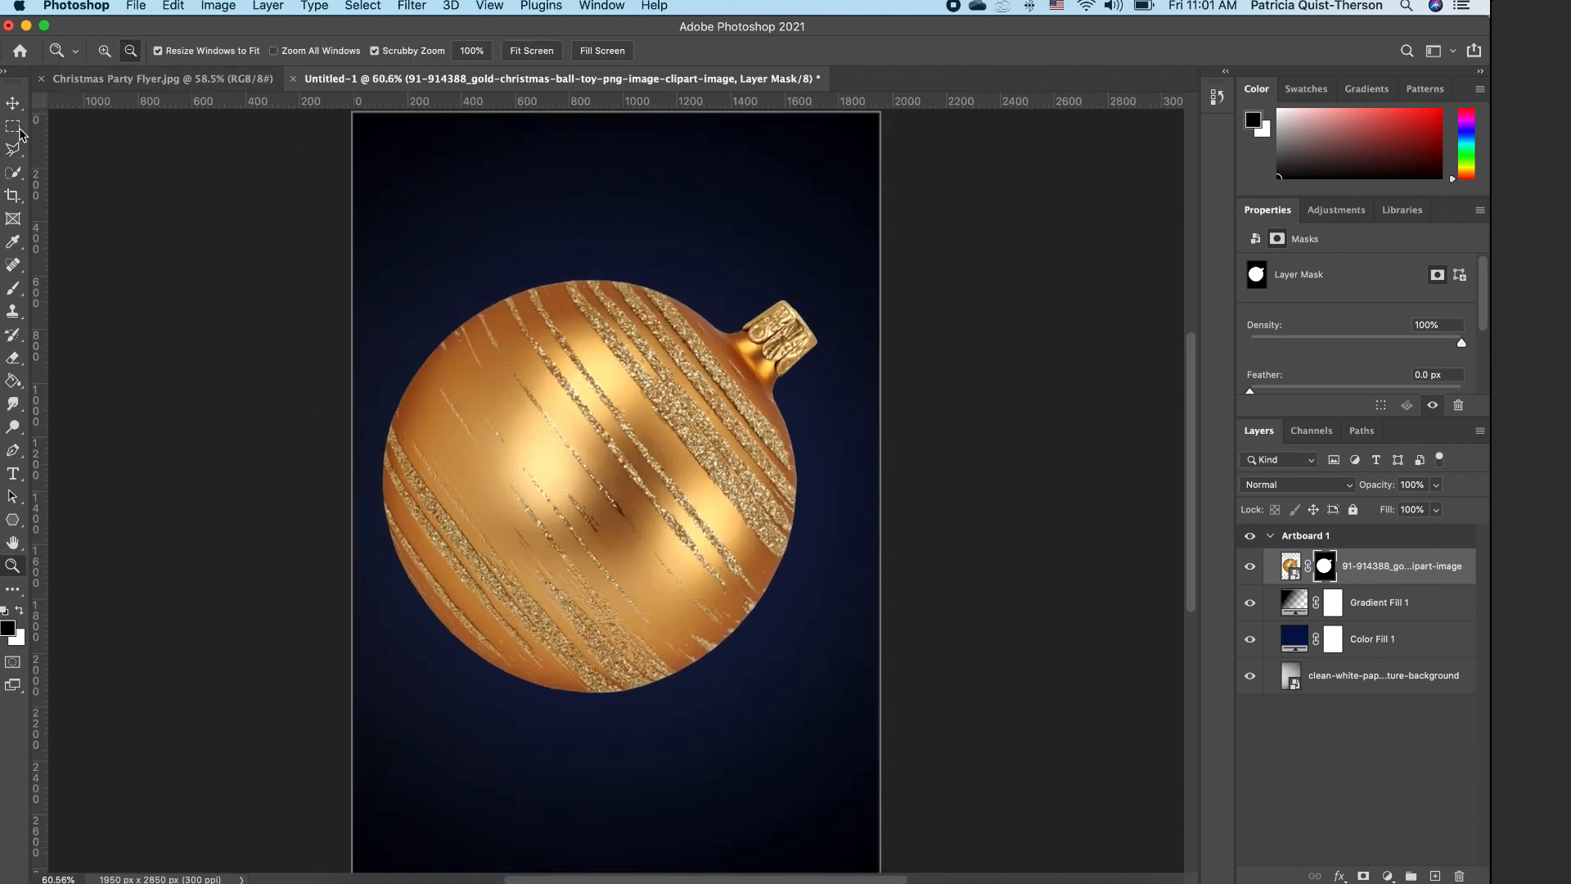
pyautogui.click(13, 103)
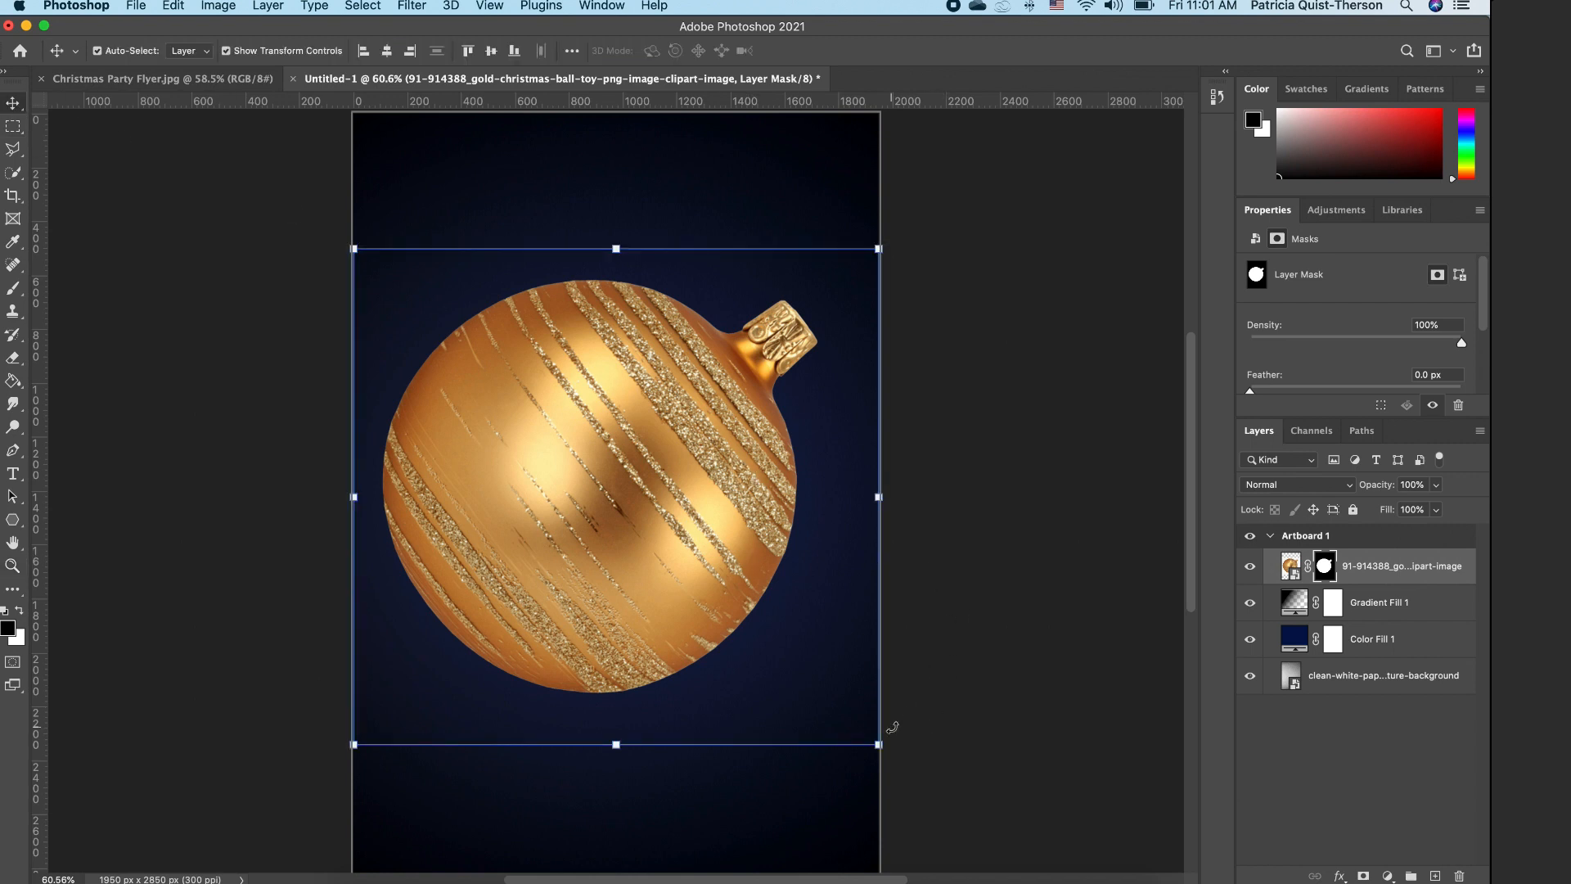
pyautogui.moveTo(878, 742); pyautogui.dragTo(602, 370)
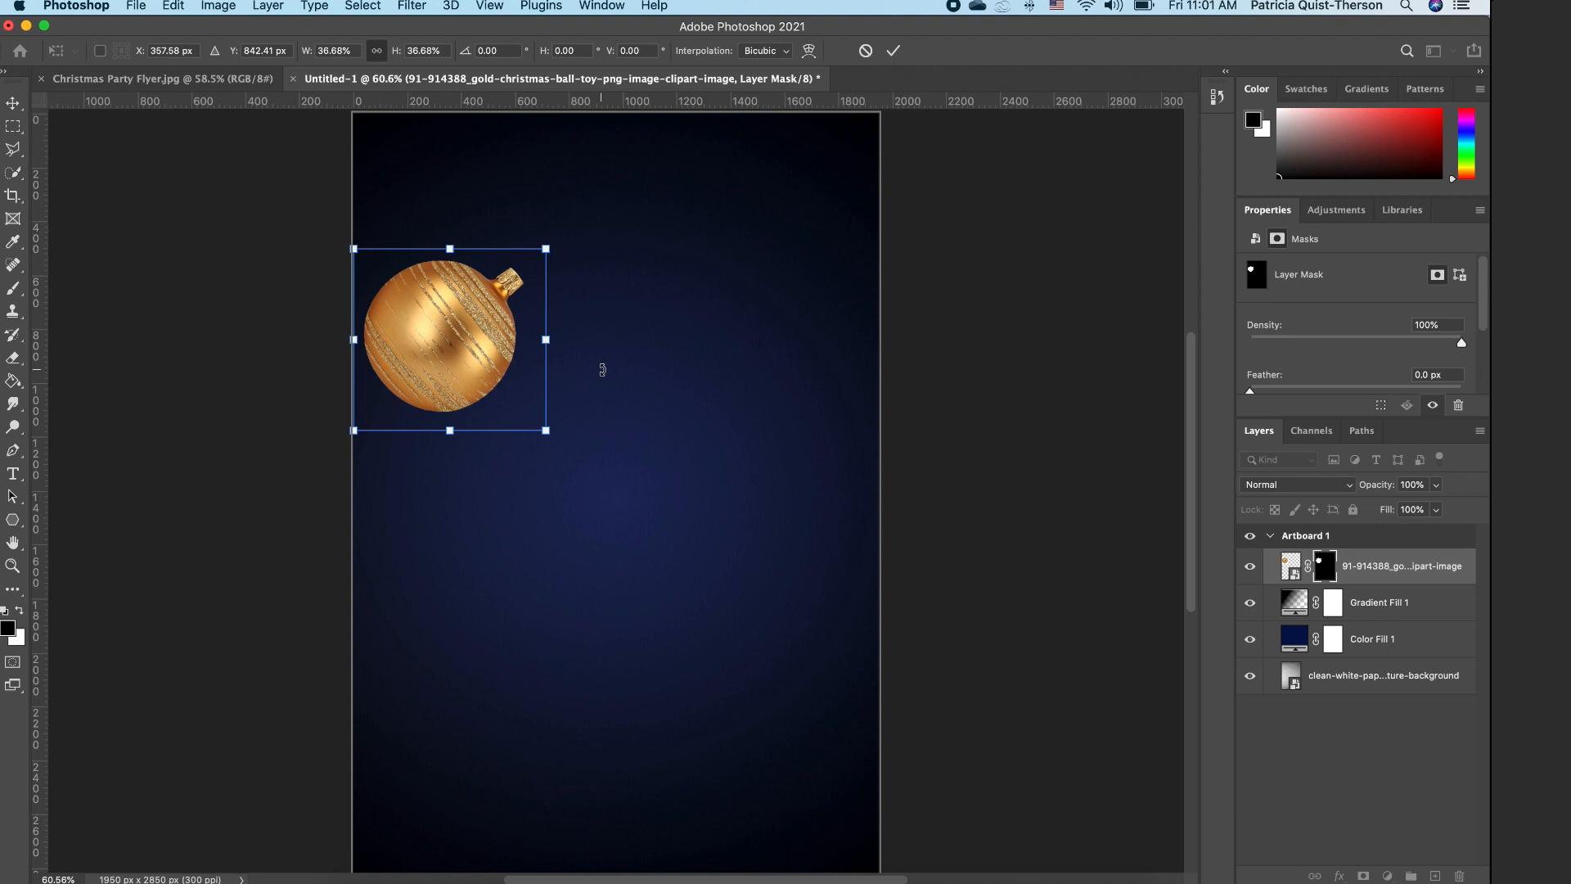
pyautogui.moveTo(566, 455); pyautogui.dragTo(630, 135)
pyautogui.moveTo(554, 424); pyautogui.dragTo(482, 364)
pyautogui.moveTo(420, 331); pyautogui.dragTo(822, 218)
pyautogui.moveTo(883, 253); pyautogui.dragTo(835, 154)
pyautogui.press('Return')
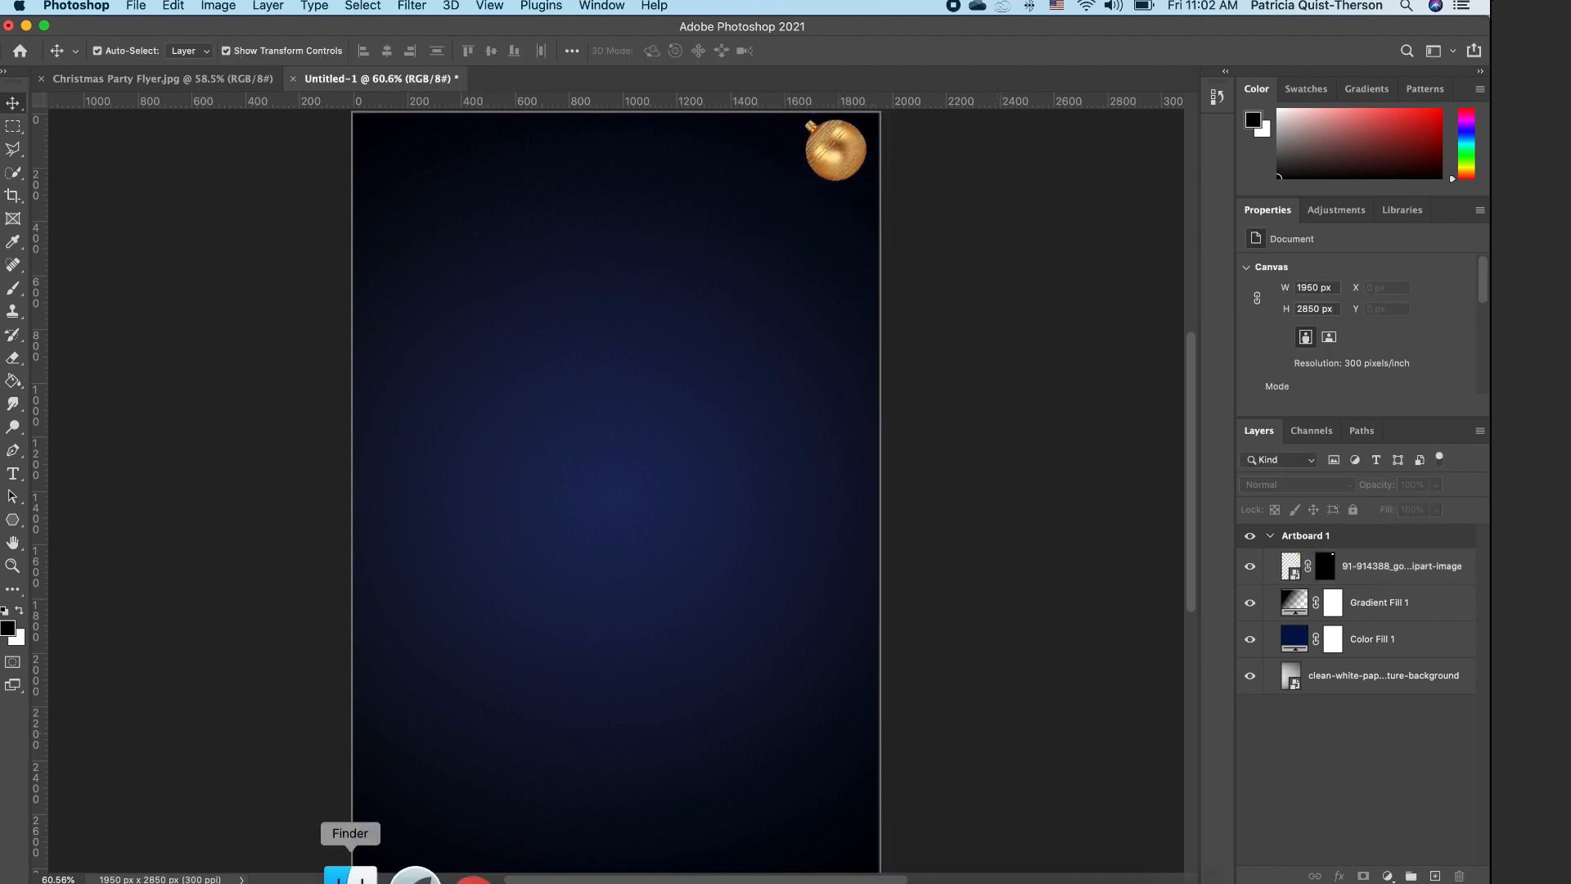
# Step: Place the 71tn8fOIvwL two-ornament JPG from the Flyer 27 folder in Finder and mask out its white background using Select Subject
pyautogui.click(350, 875)
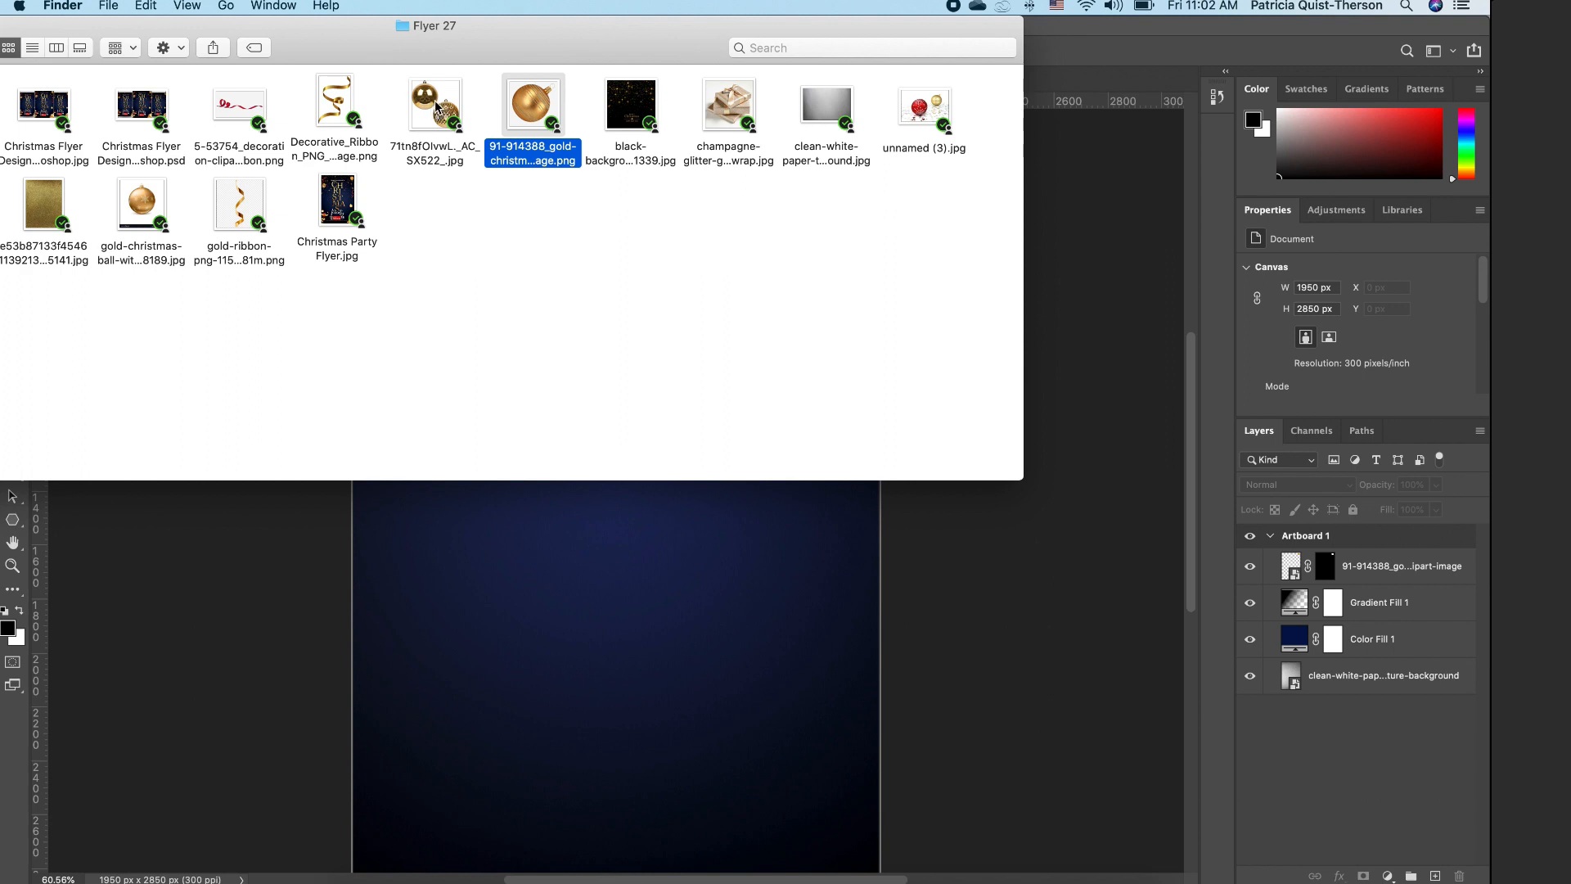
pyautogui.moveTo(436, 113); pyautogui.dragTo(562, 582)
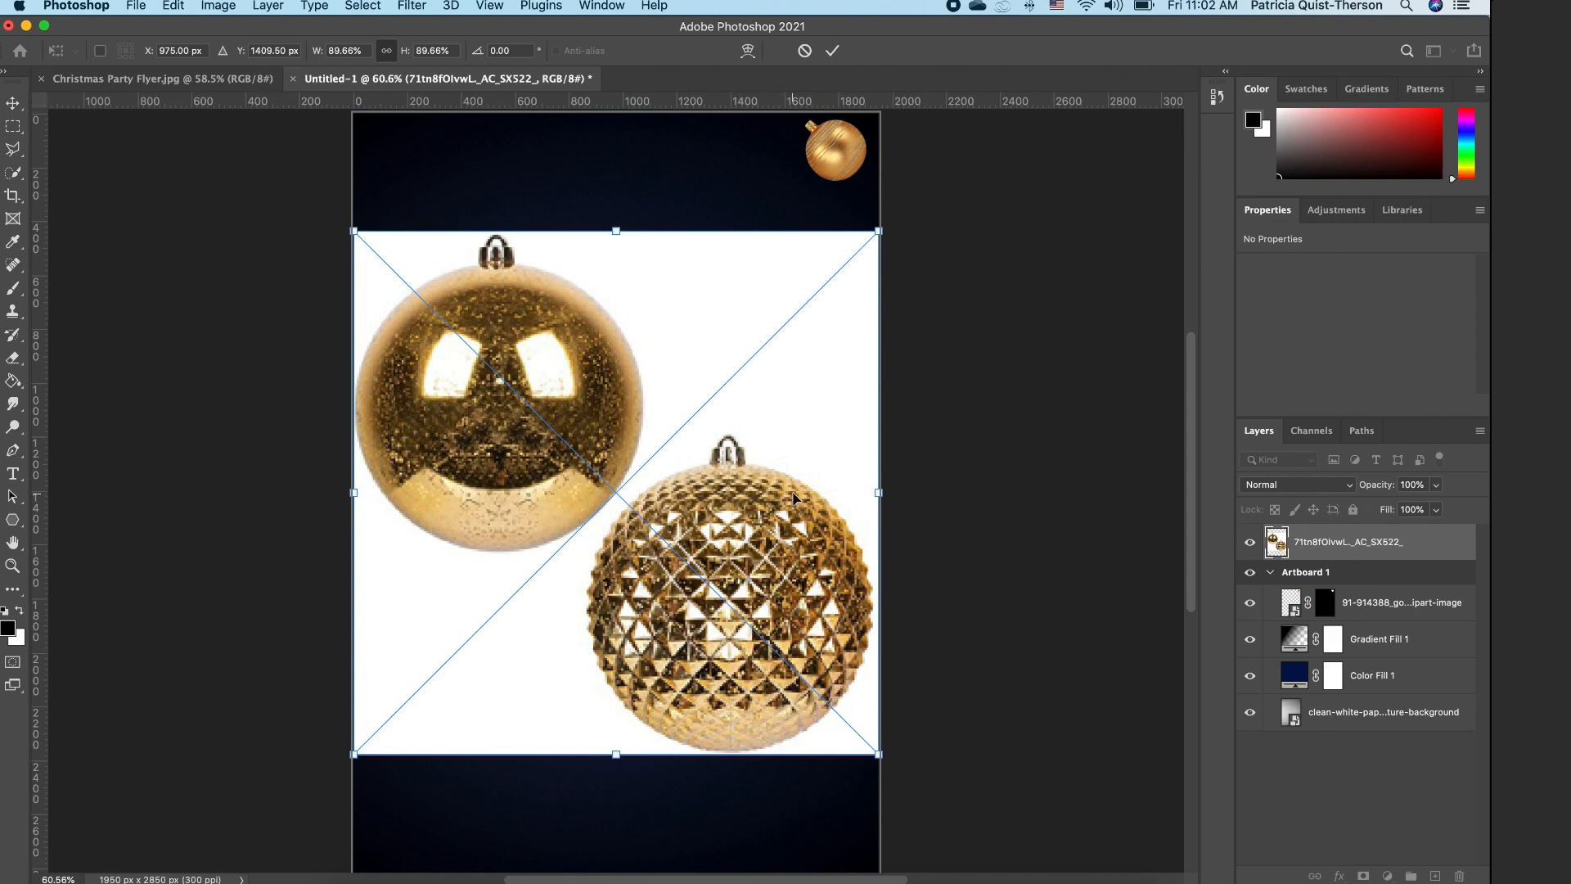
pyautogui.click(13, 173)
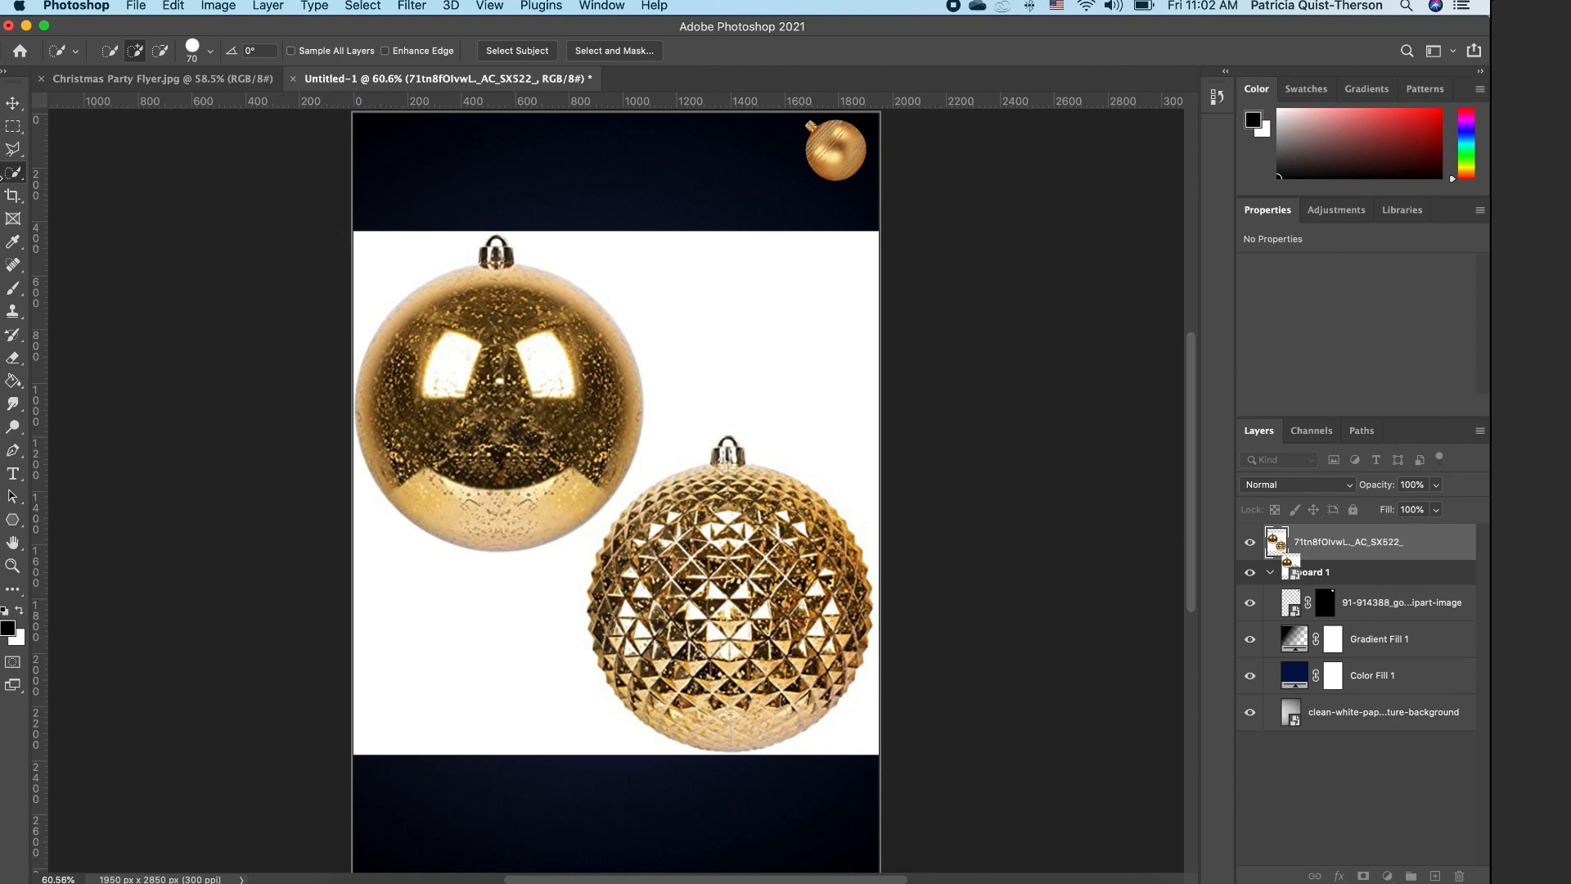
pyautogui.click(522, 53)
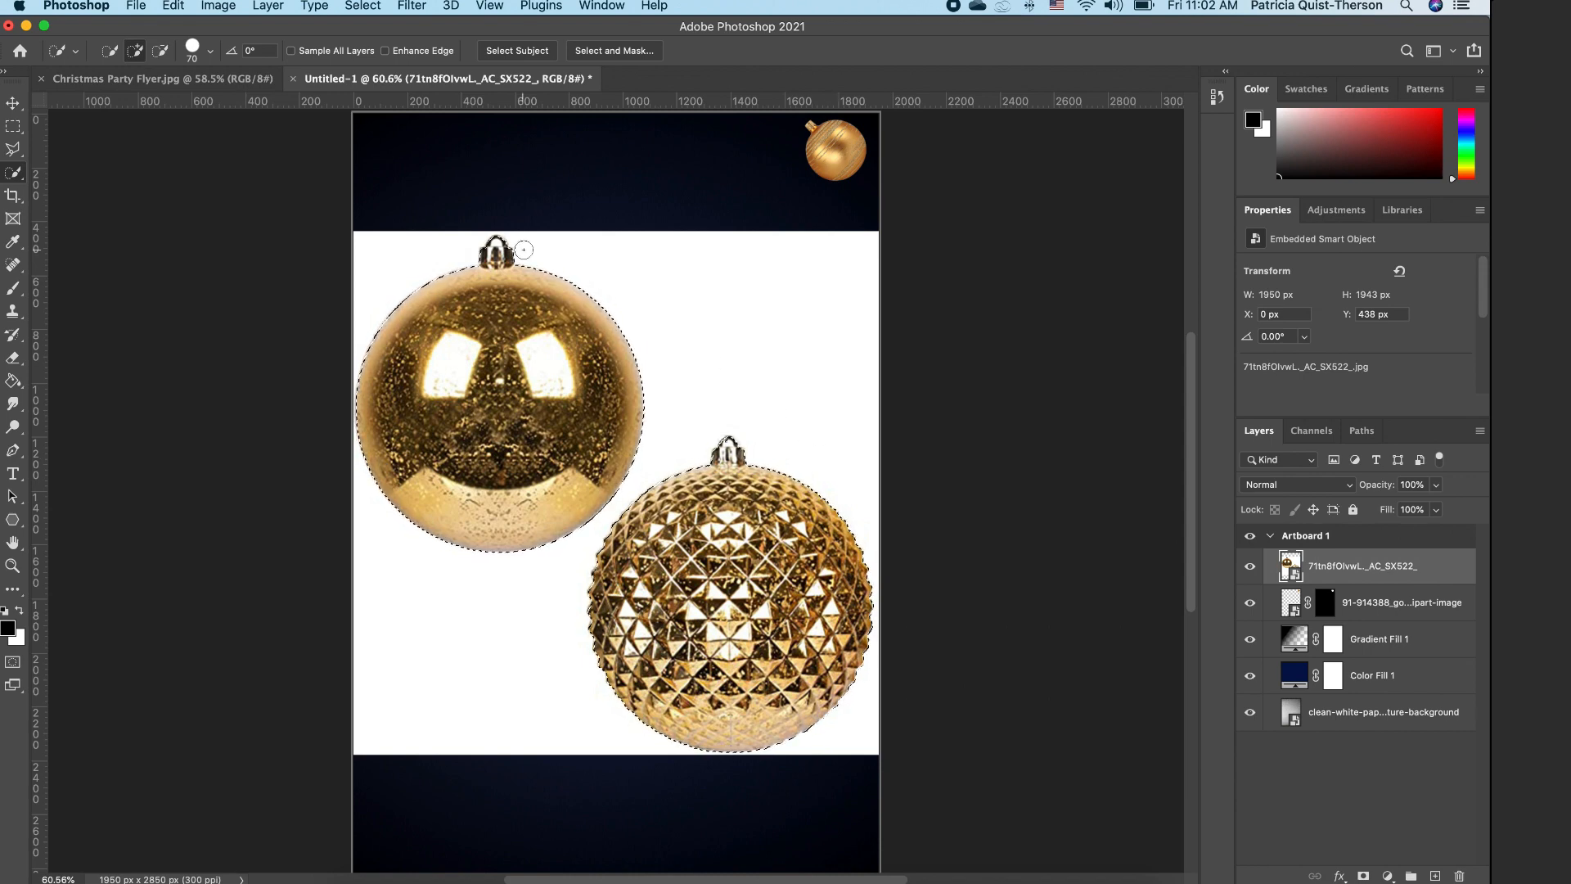
pyautogui.click(1364, 875)
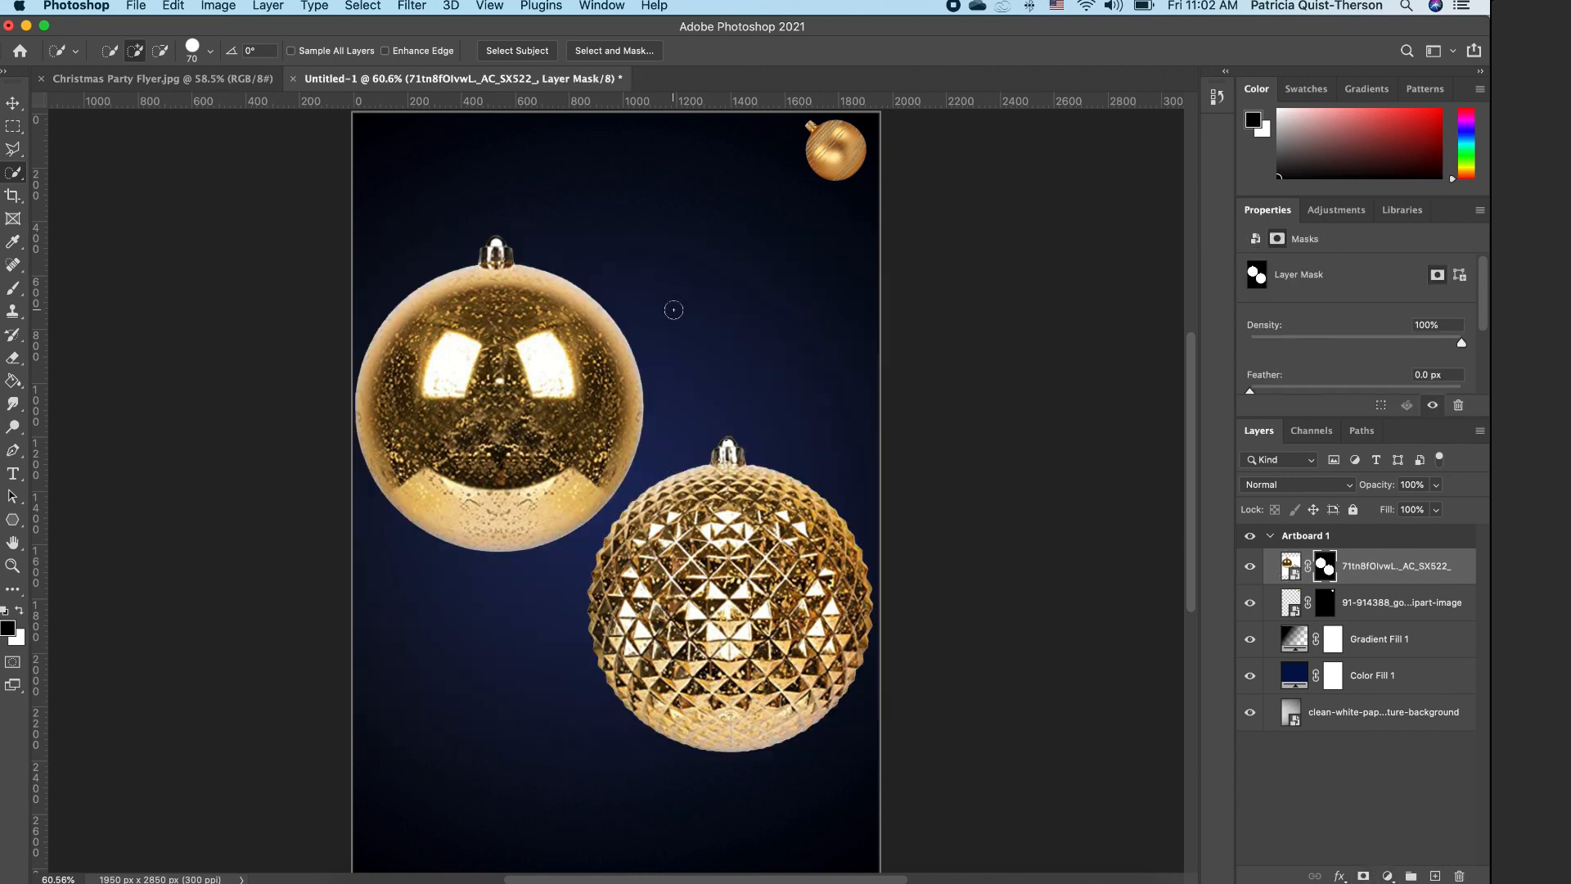
# Step: Select the white area inside the smooth ornament's hanger loop with the Polygonal Lasso
pyautogui.press('z')
pyautogui.moveTo(498, 261); pyautogui.dragTo(491, 238)
pyautogui.press('alt')
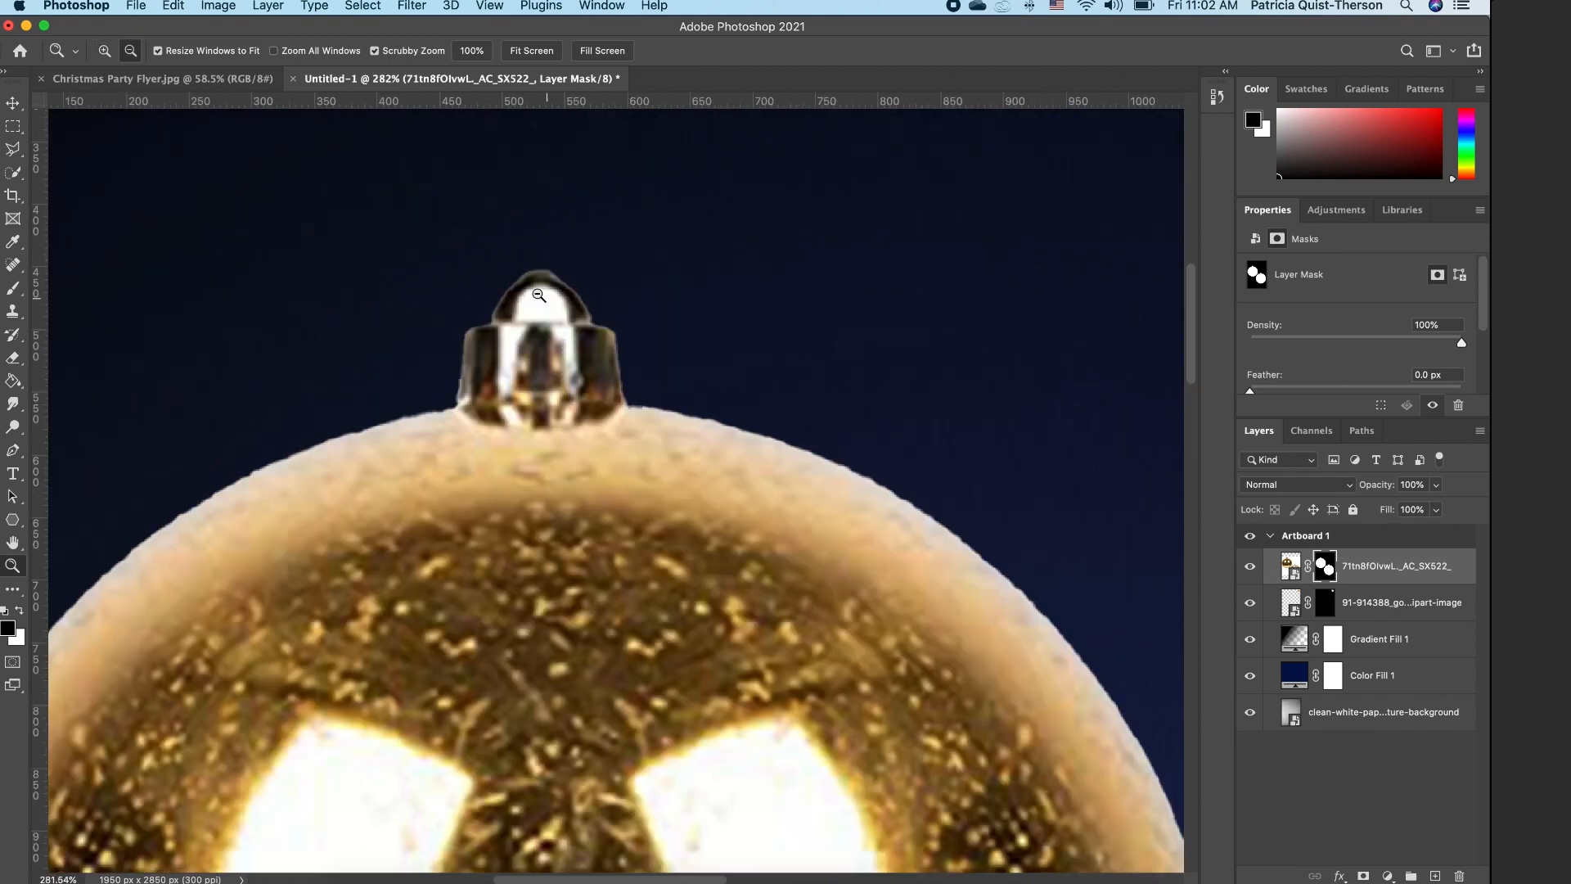
pyautogui.click(13, 149)
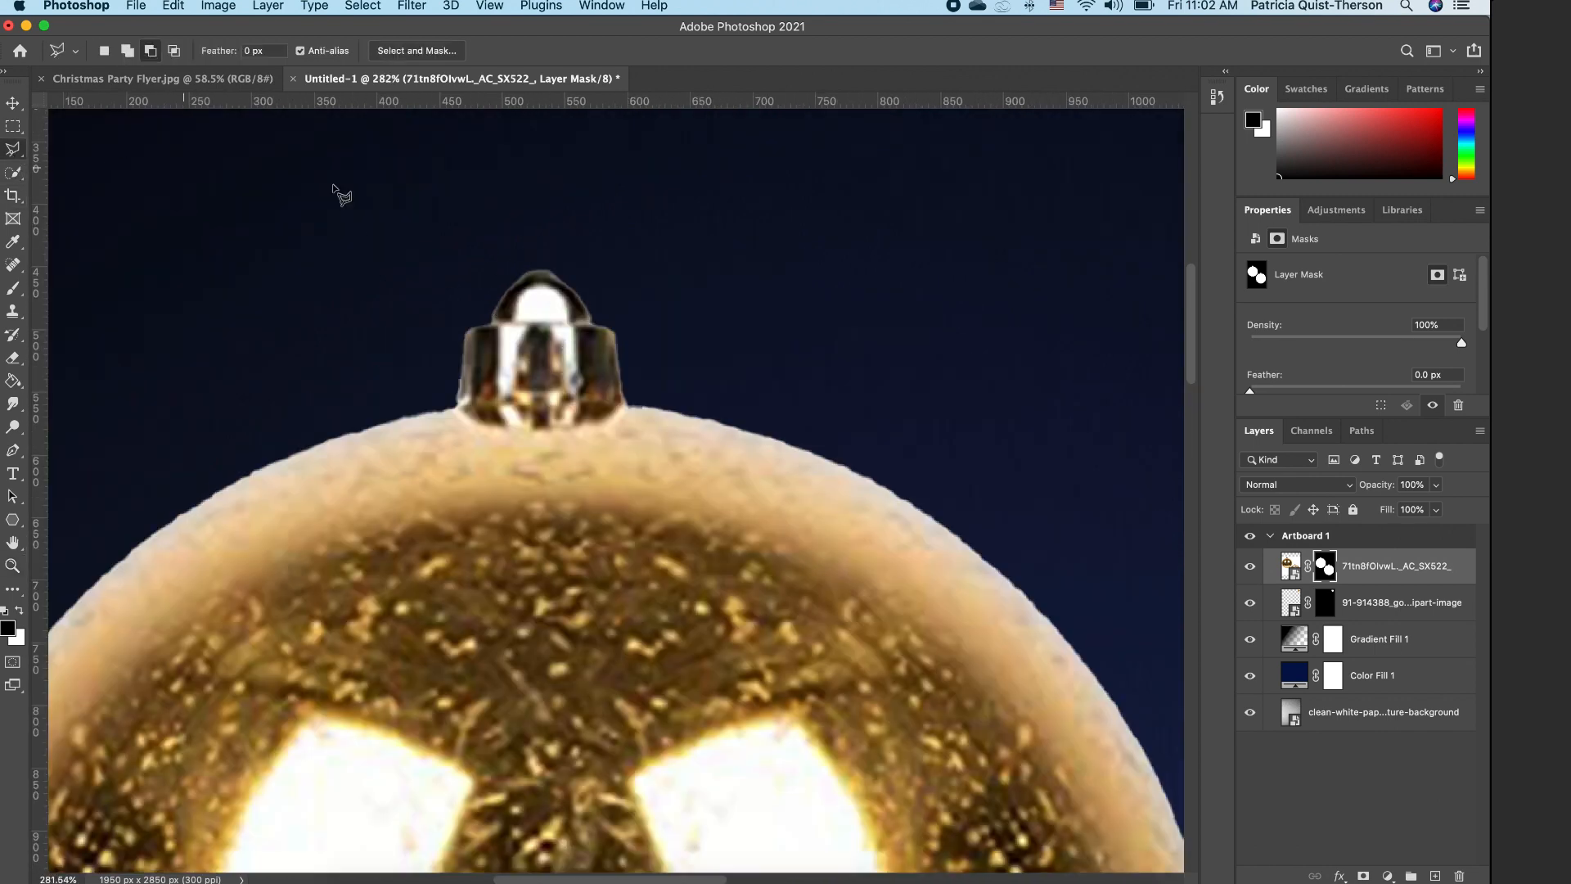
pyautogui.click(516, 320)
pyautogui.click(557, 288)
pyautogui.click(545, 285)
pyautogui.click(515, 320)
# Step: Rasterize the two-ornament smart object and erase the selected white area inside the smooth ornament's hanger loop
pyautogui.click(13, 288)
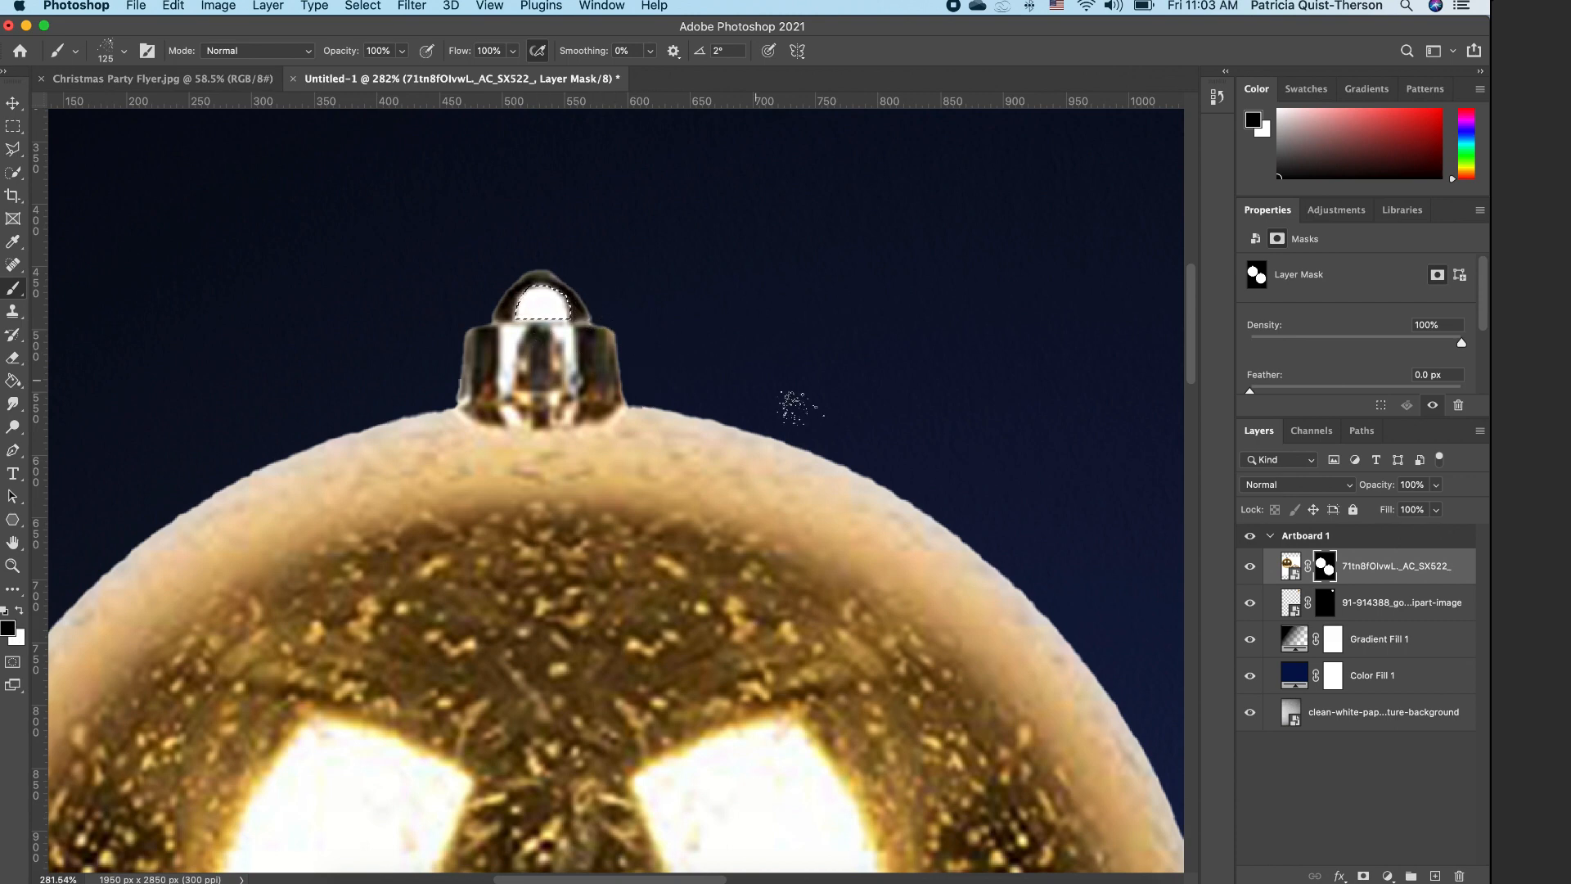
pyautogui.click(1290, 564)
pyautogui.click(14, 357)
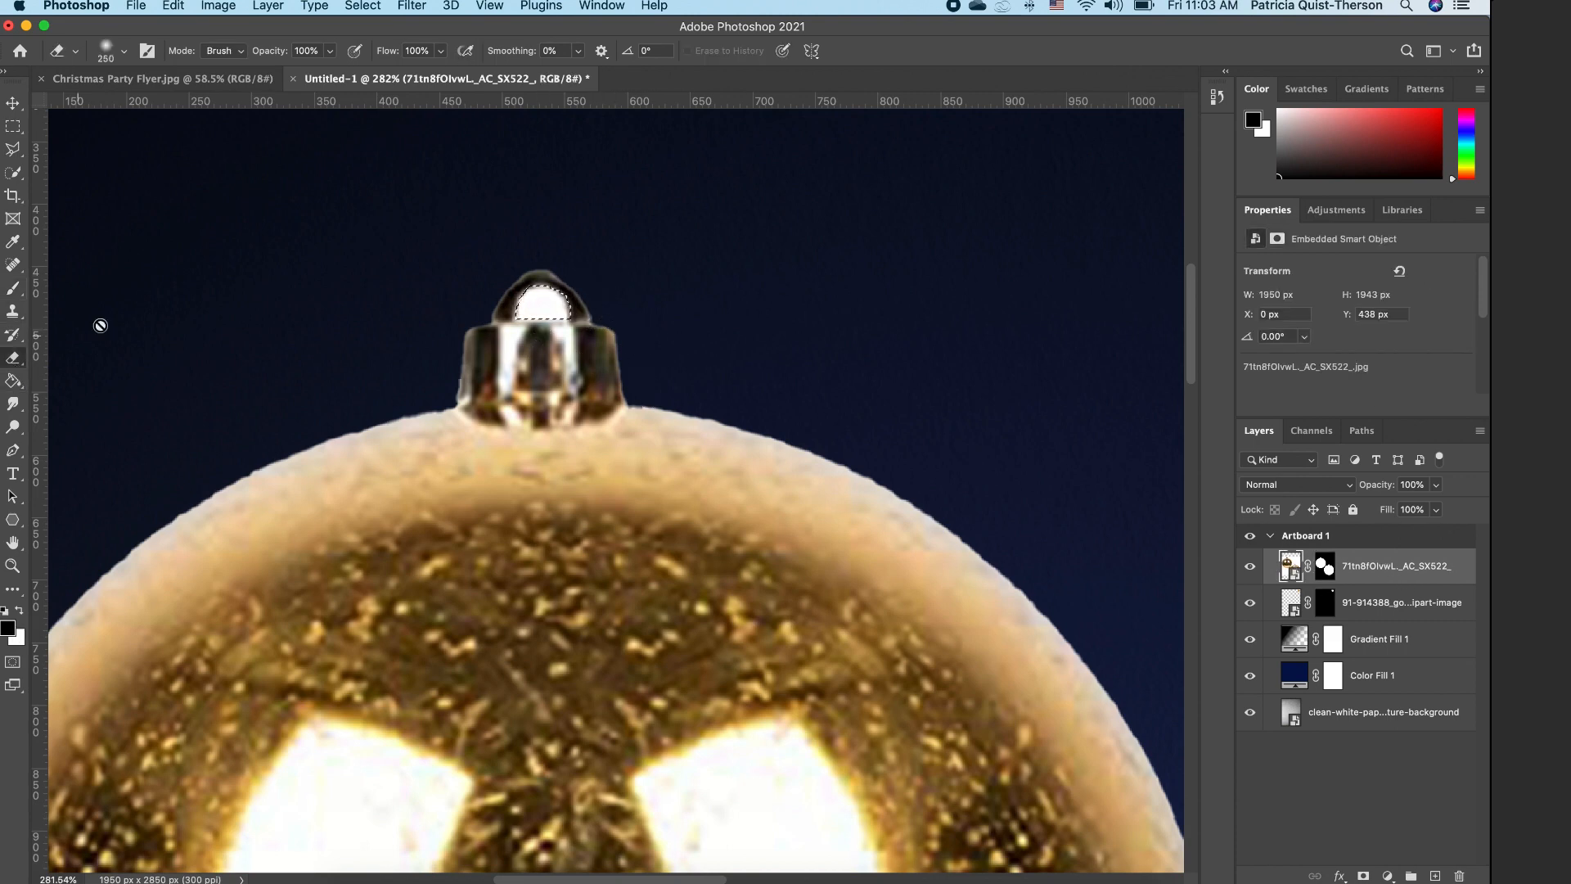
pyautogui.click(514, 306)
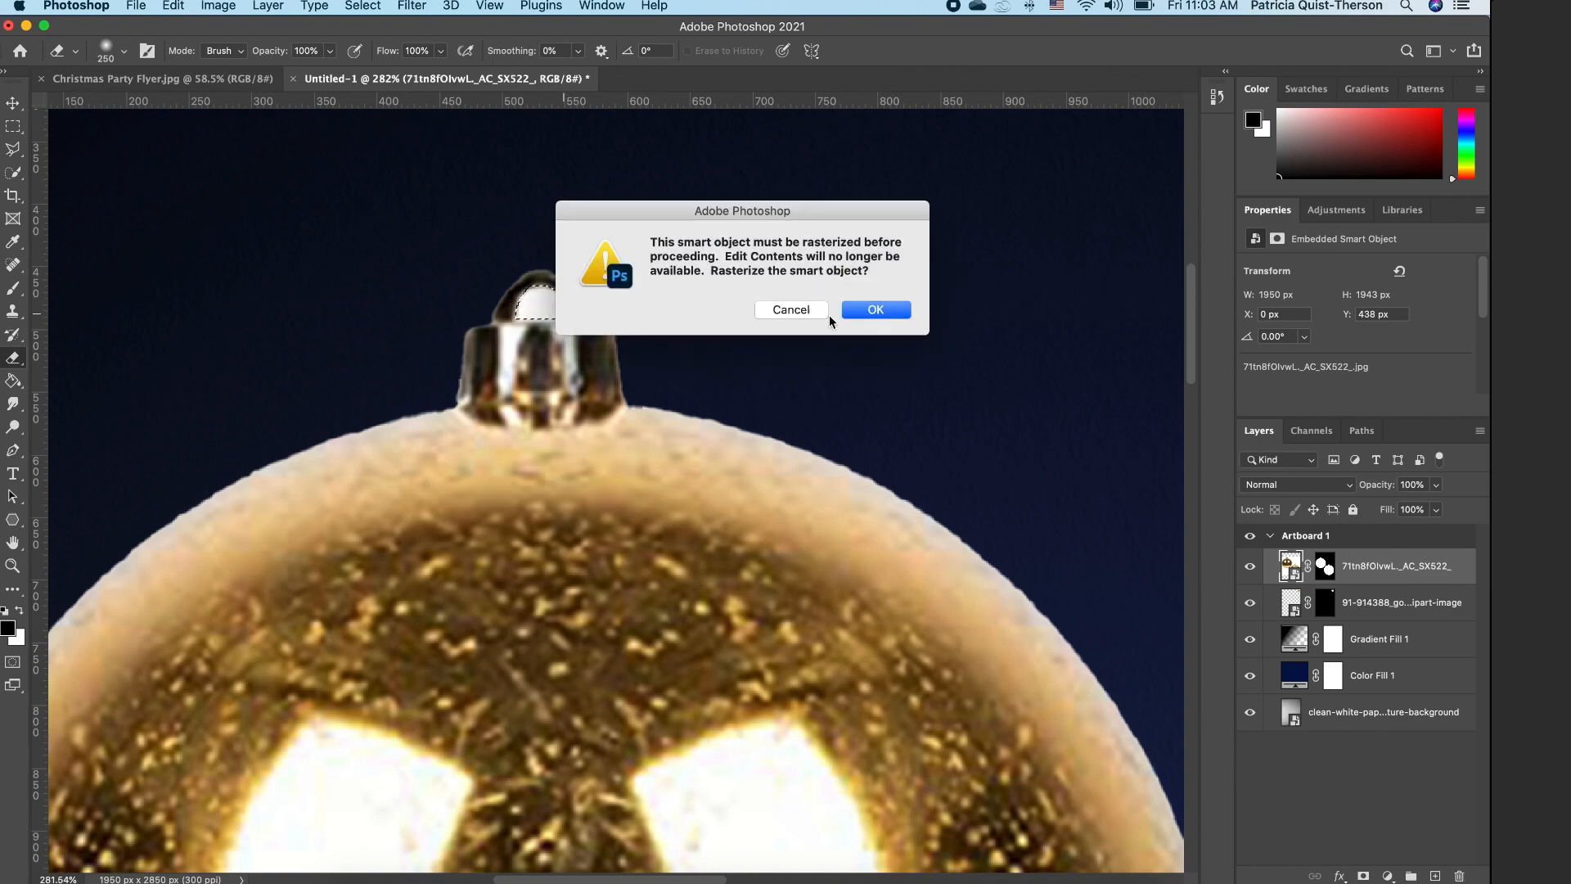
pyautogui.click(874, 325)
pyautogui.moveTo(519, 302); pyautogui.dragTo(526, 218)
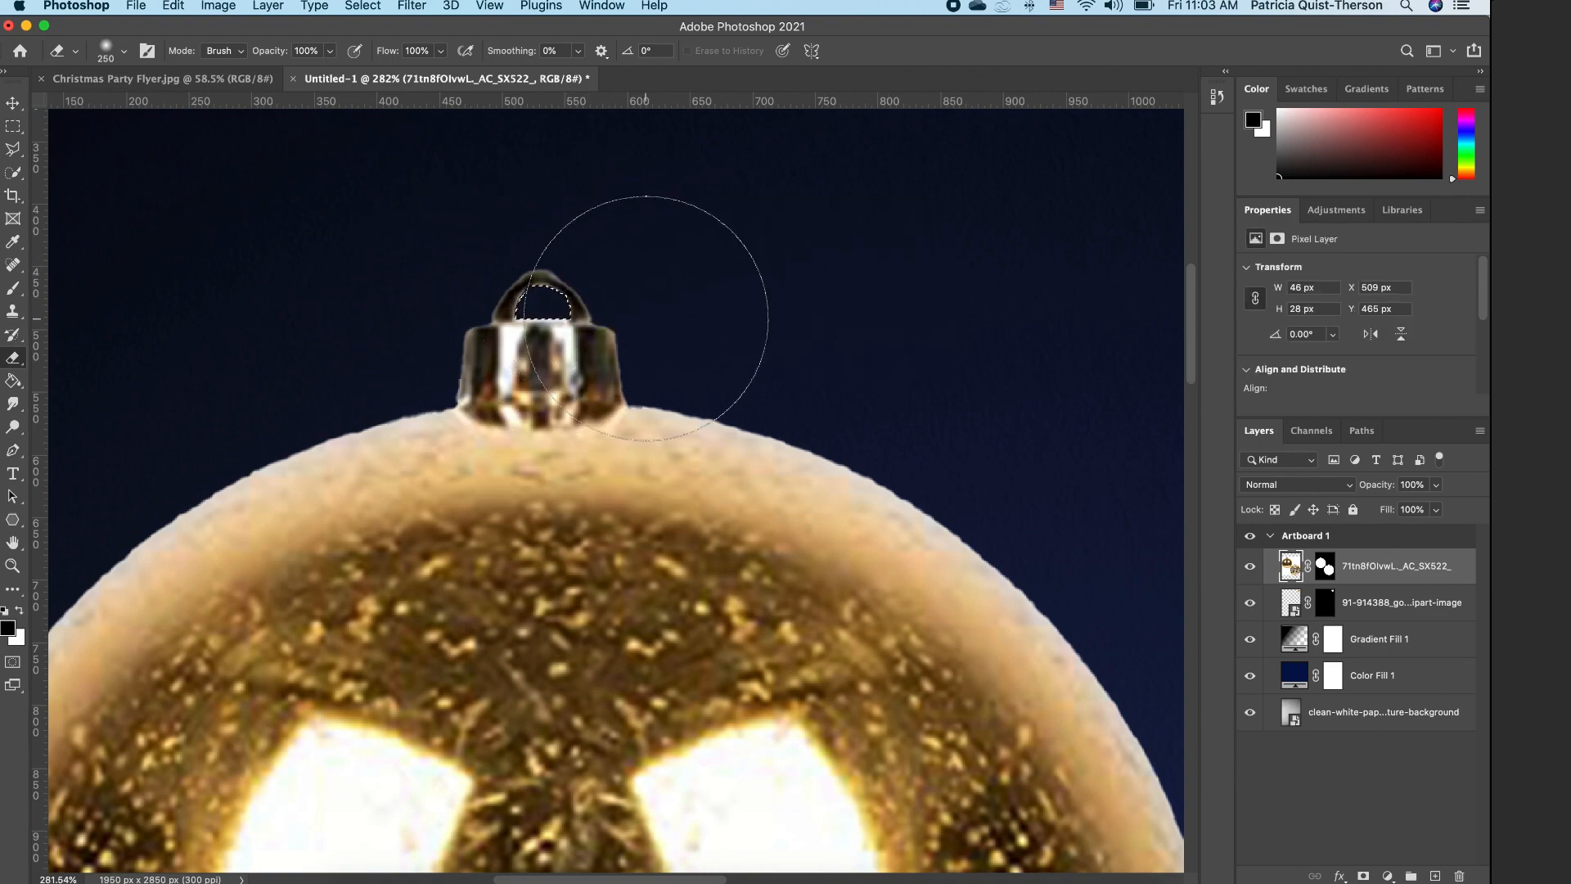
# Step: Select the white area inside the faceted ornament's hanger loop with the Polygonal Lasso, erase it, and clear the selection
pyautogui.scroll(-10, 646, 319)
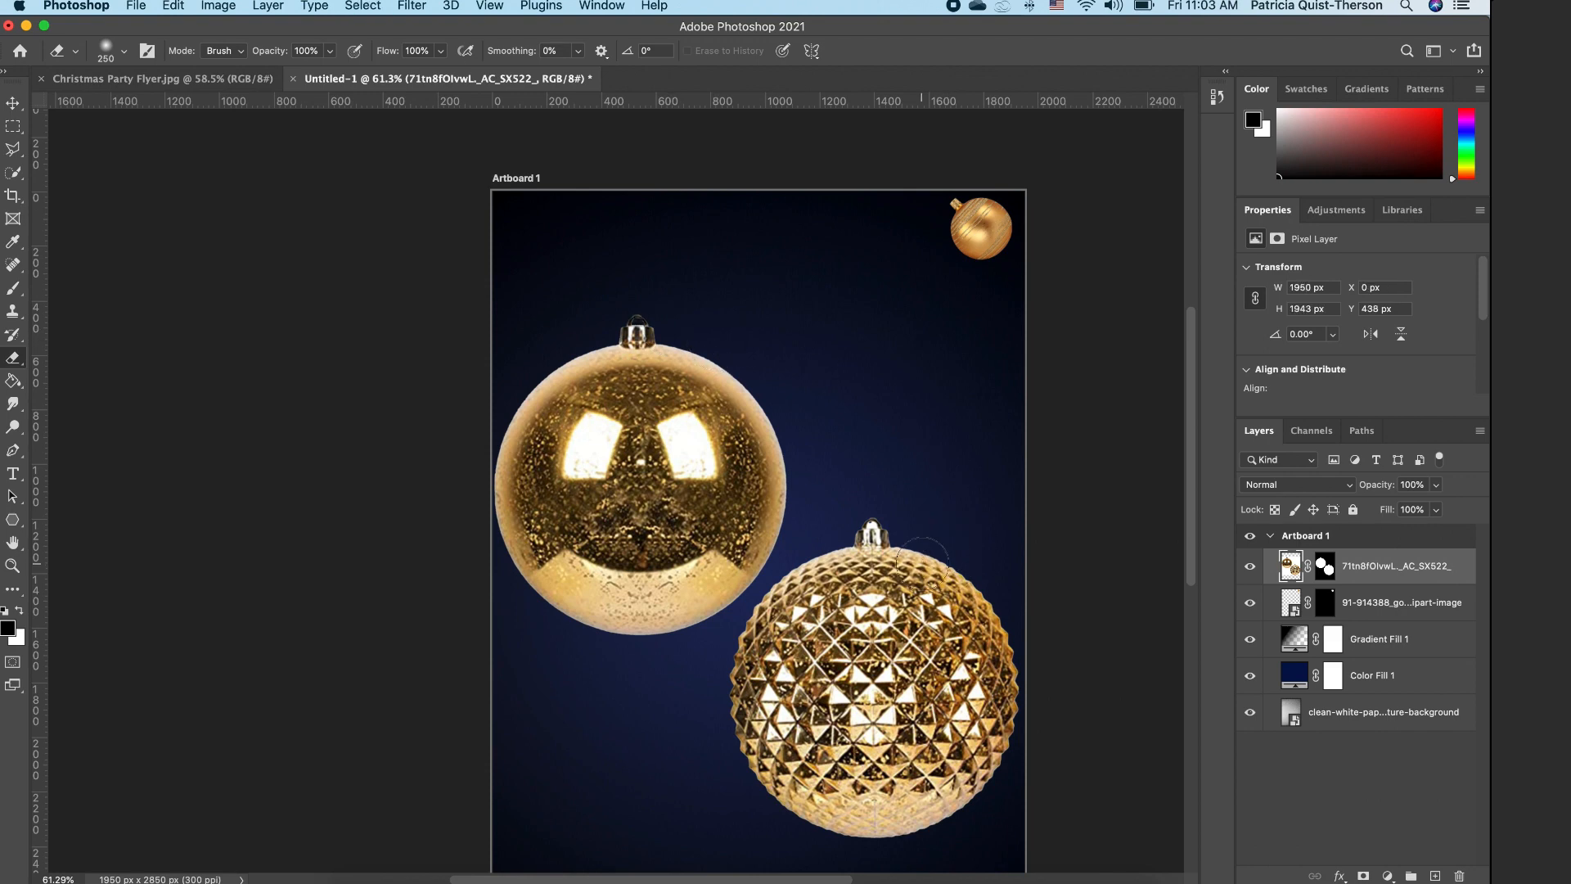
pyautogui.hscroll(1, 908, 548)
pyautogui.scroll(1, 843, 522)
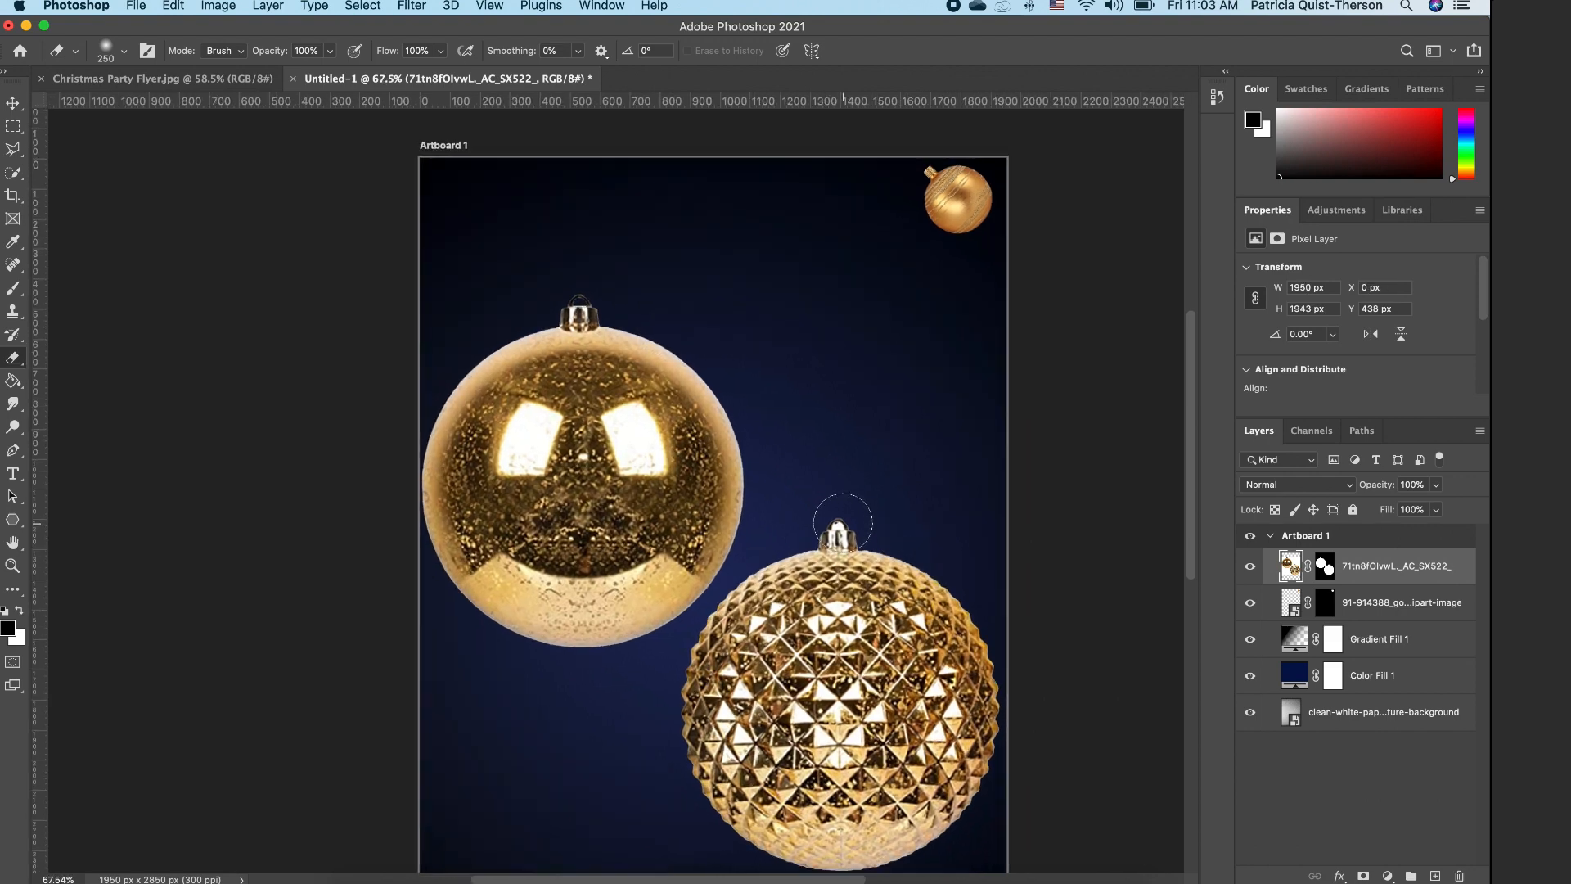
pyautogui.scroll(6, 843, 522)
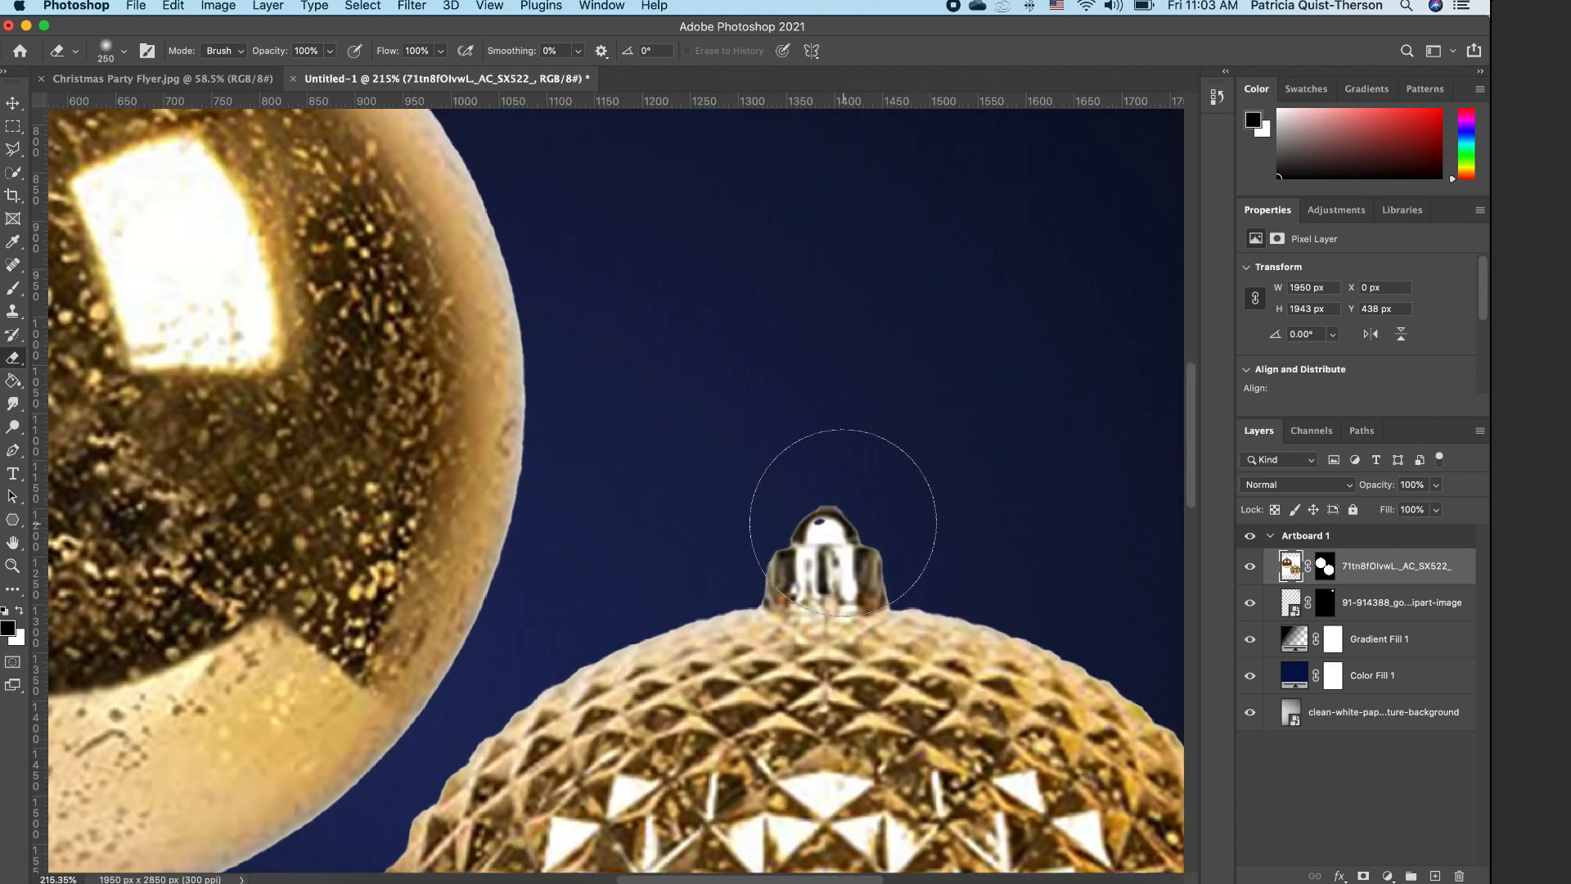
pyautogui.scroll(1, 843, 522)
pyautogui.press('l')
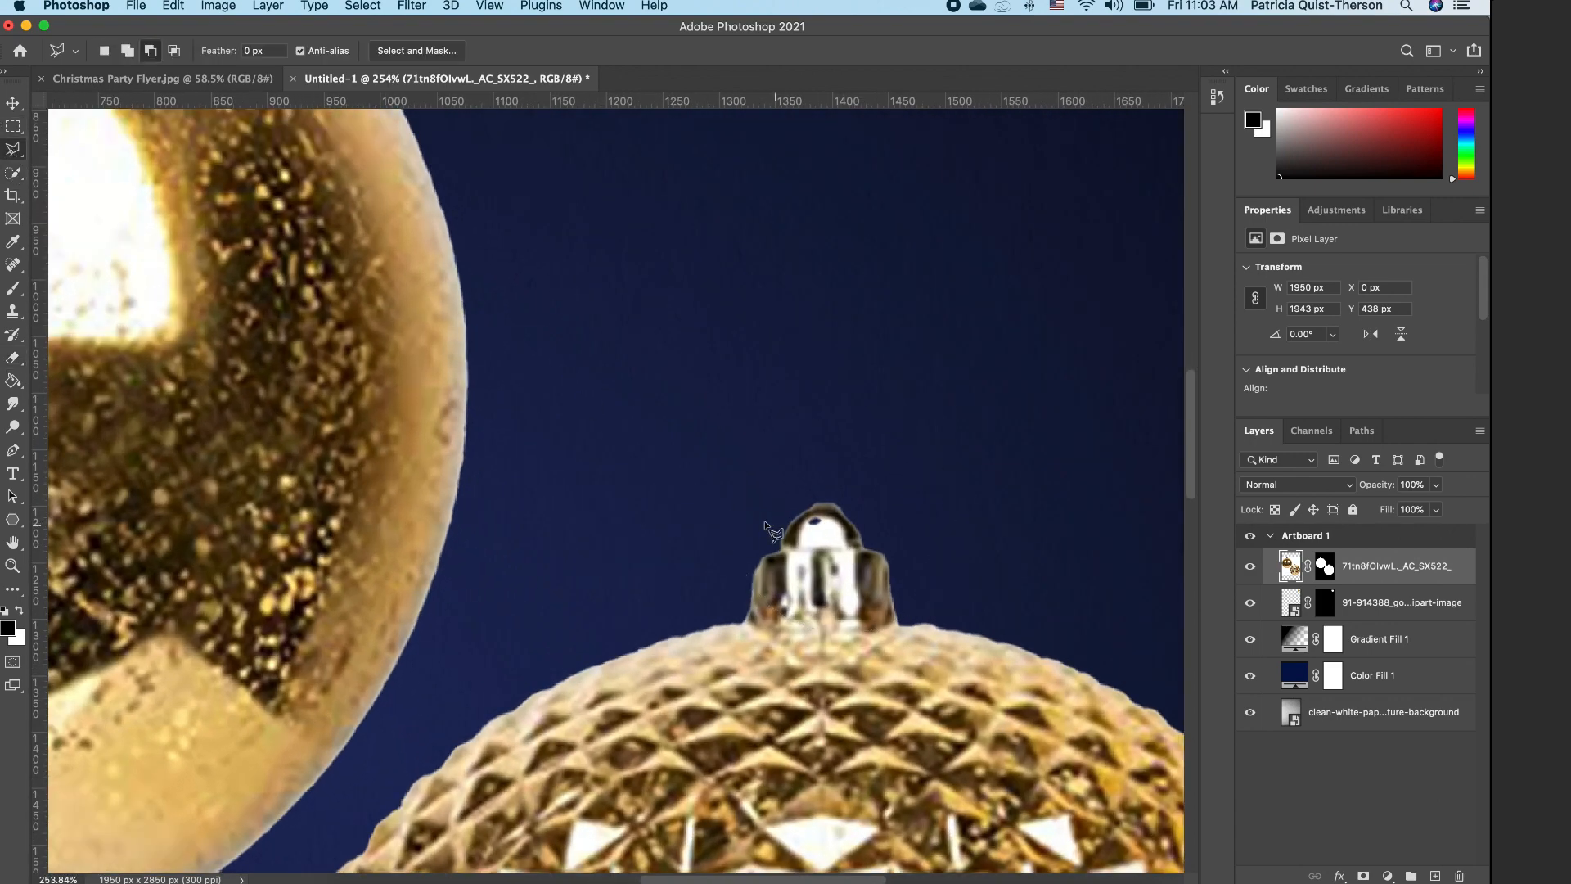
pyautogui.click(799, 545)
pyautogui.click(799, 546)
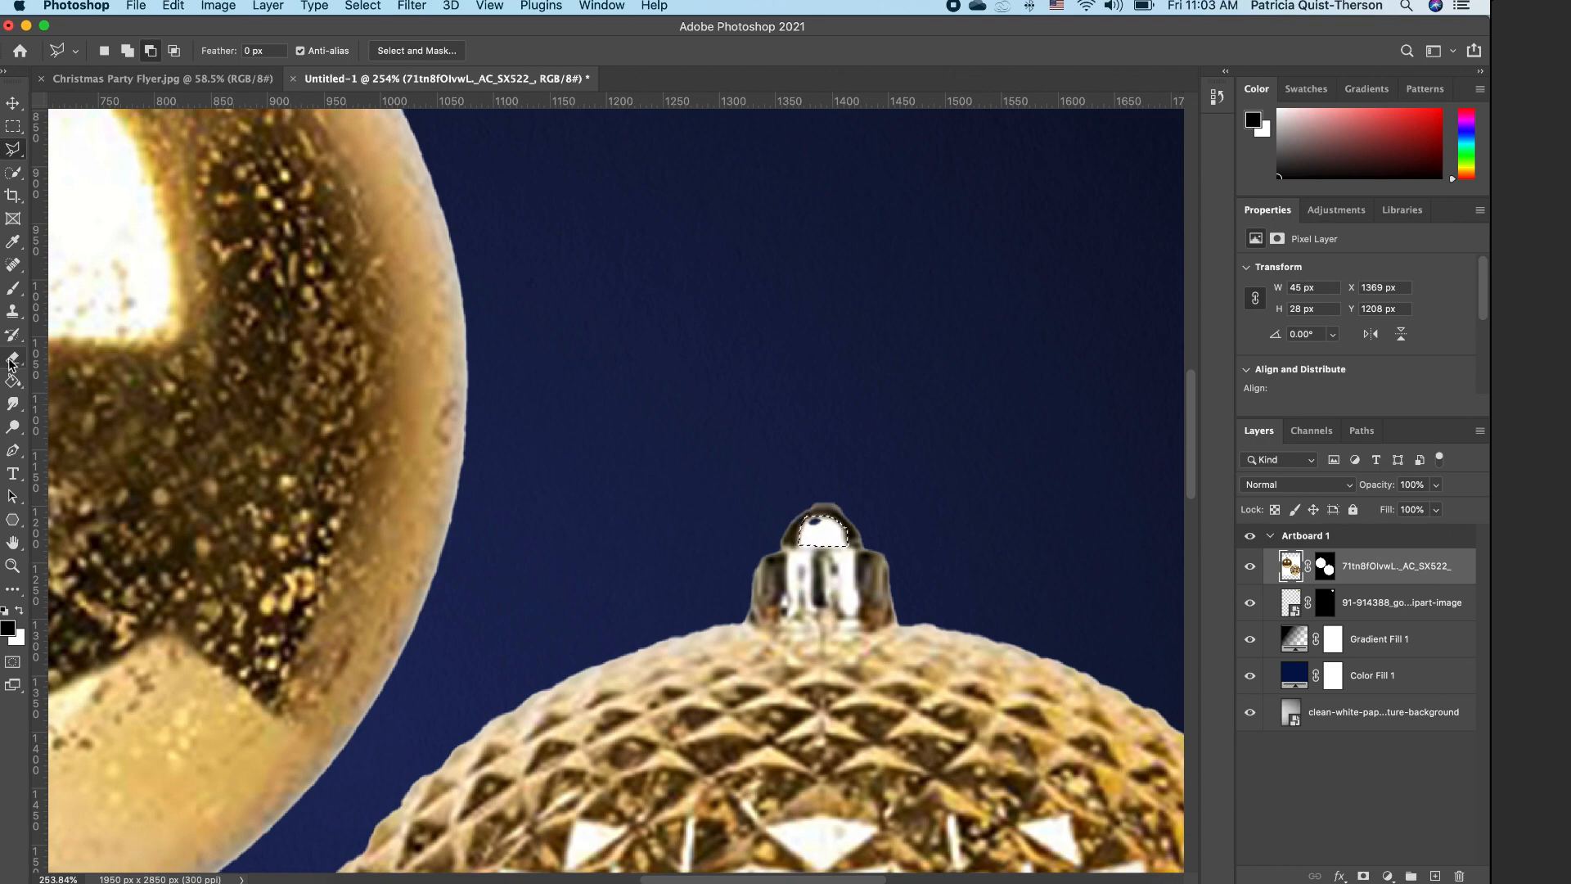
pyautogui.press('e')
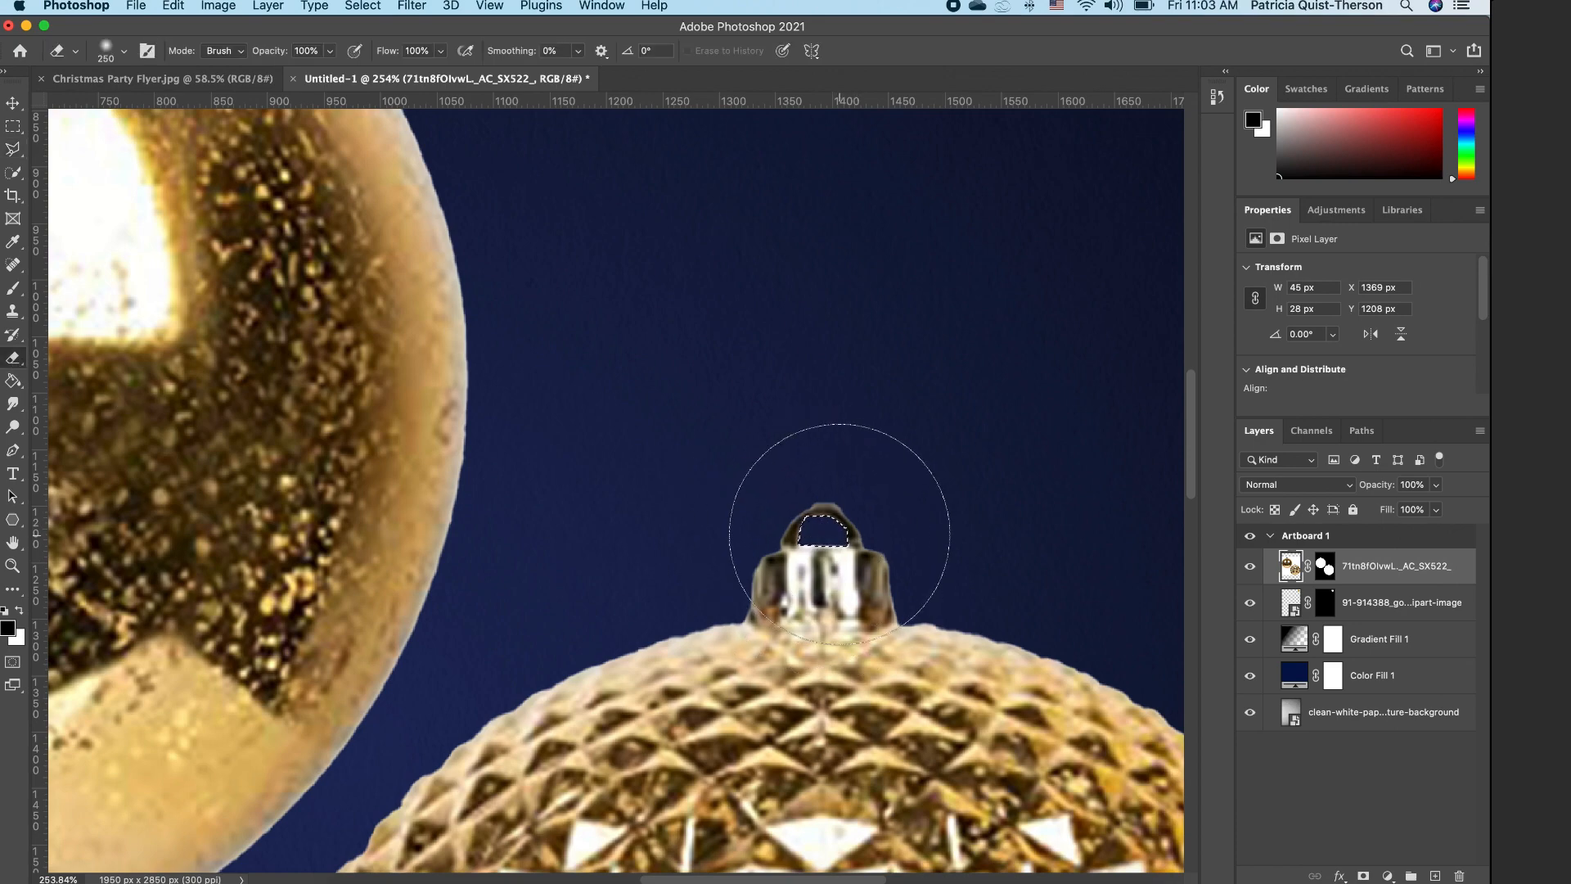
pyautogui.press('super+d')
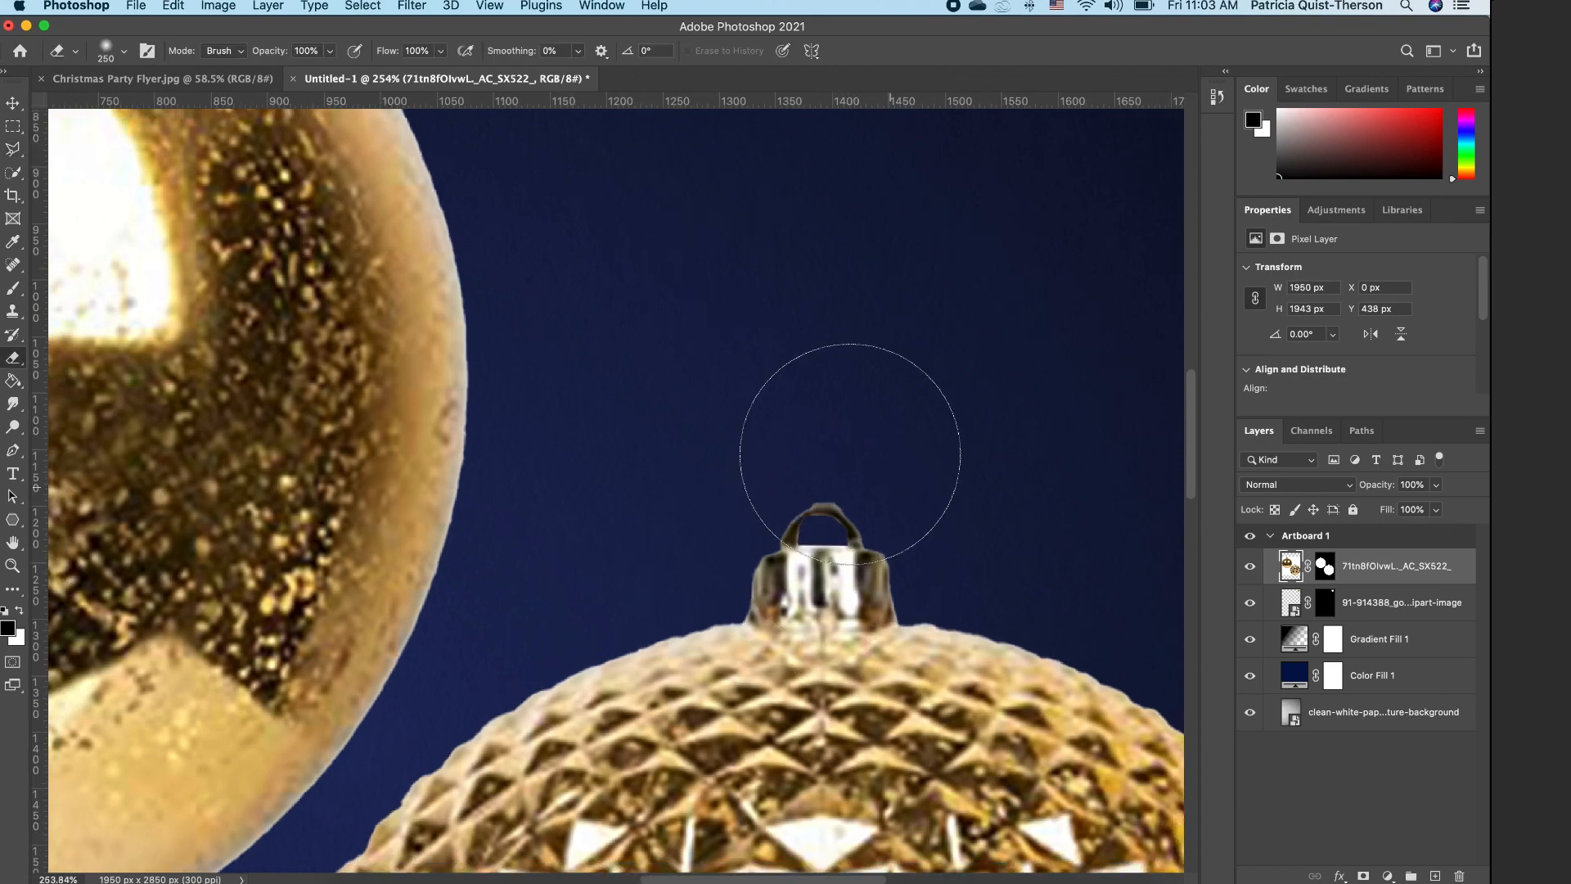
# Step: Scale down the two-ornament layer, tilt it clockwise, and place it in the artboard's upper-left corner
pyautogui.scroll(-2, 850, 454)
pyautogui.scroll(-10, 851, 453)
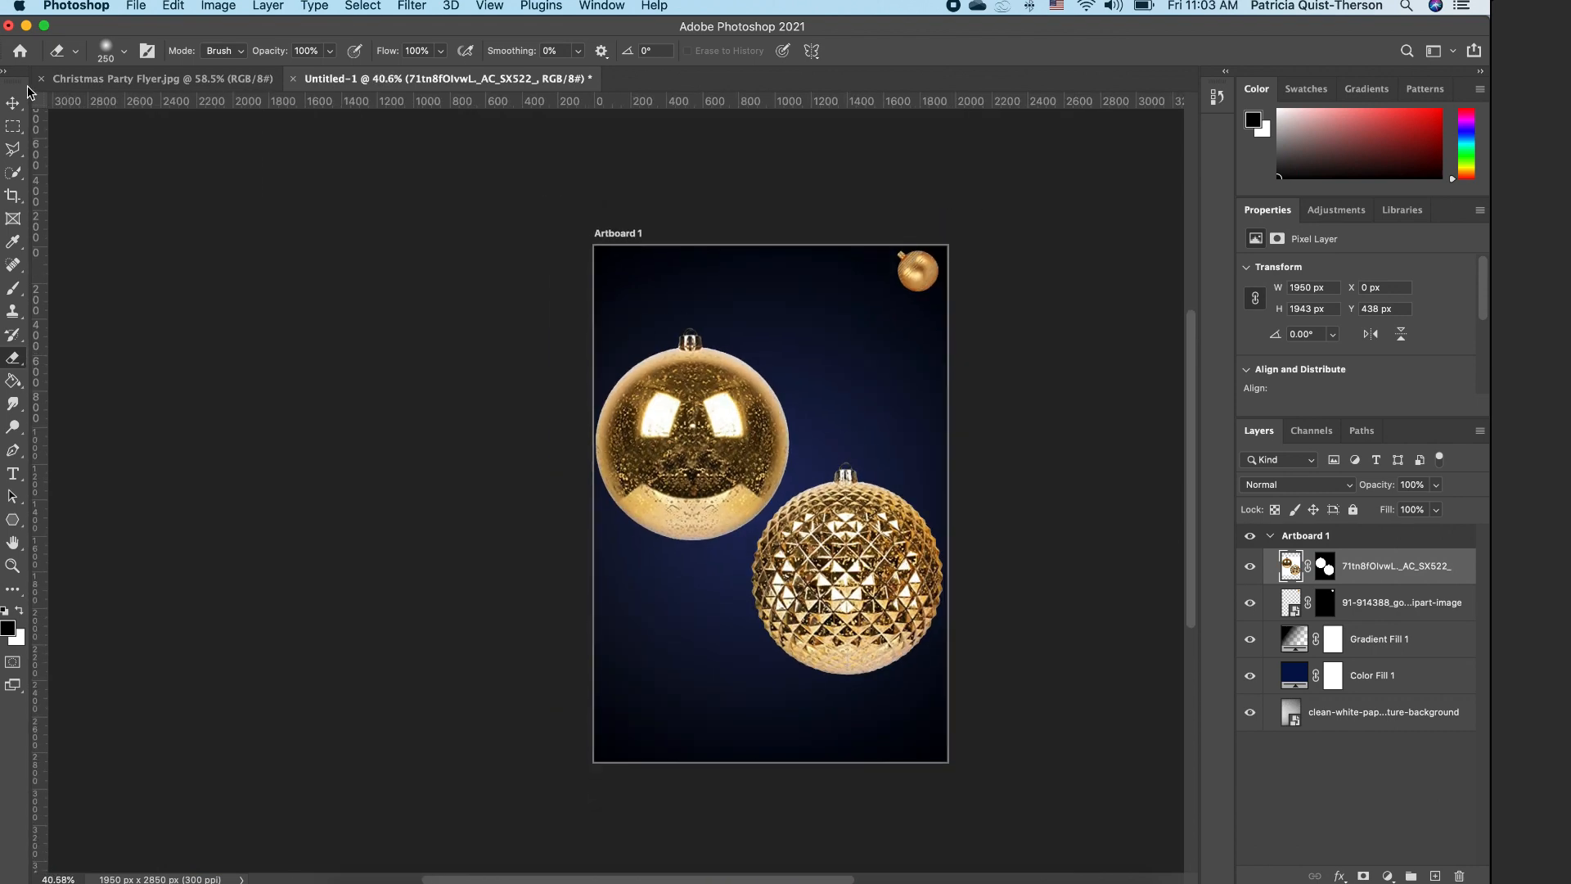
pyautogui.click(14, 102)
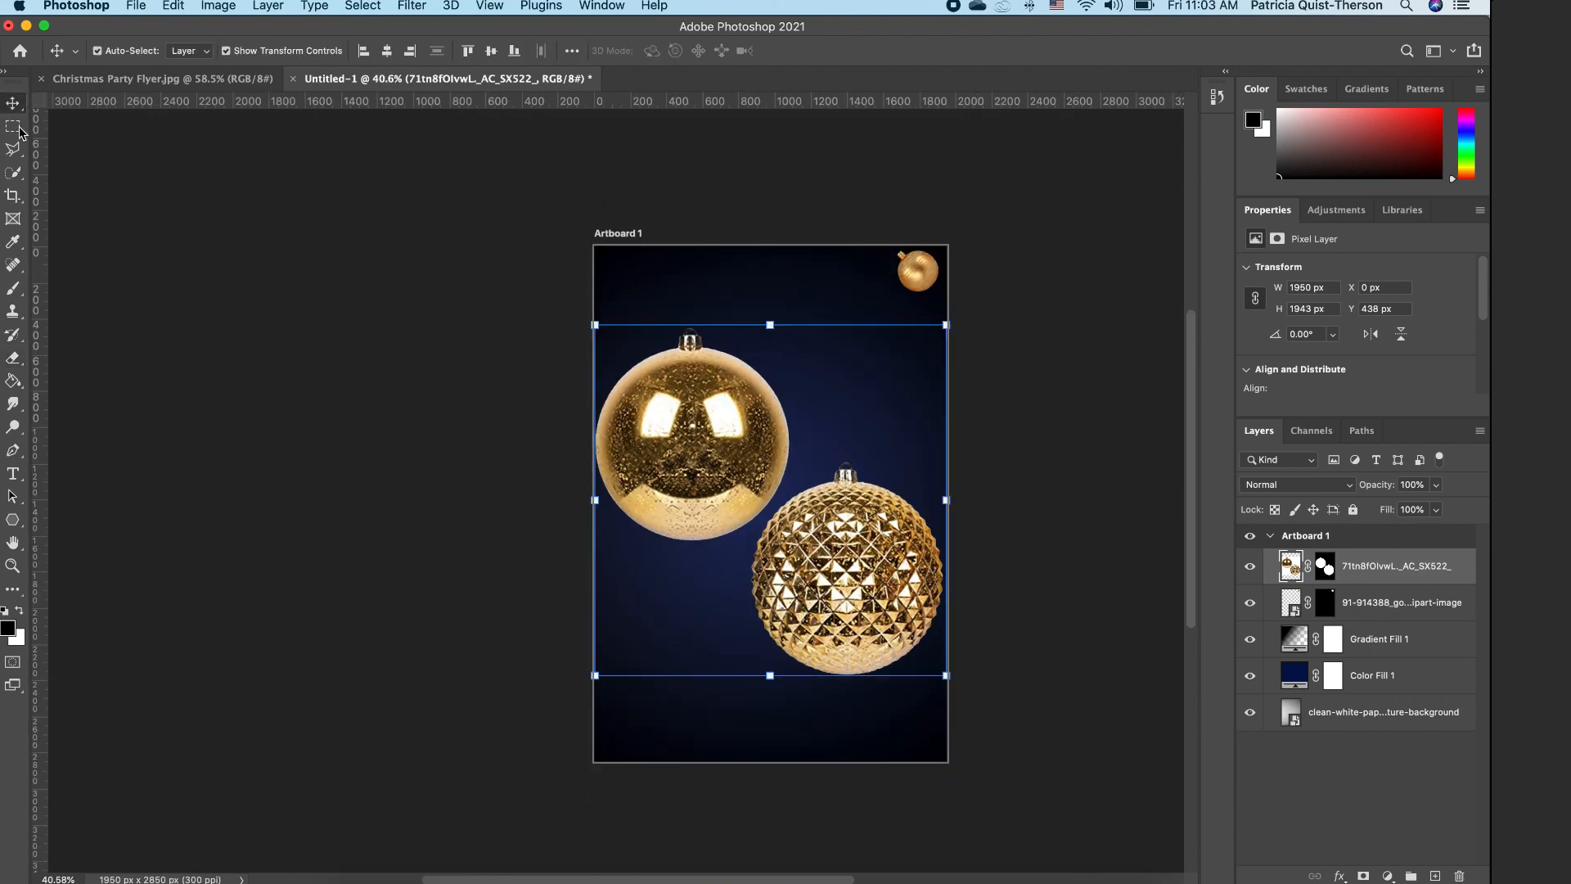
pyautogui.moveTo(947, 325); pyautogui.dragTo(648, 398)
pyautogui.scroll(3, 779, 376)
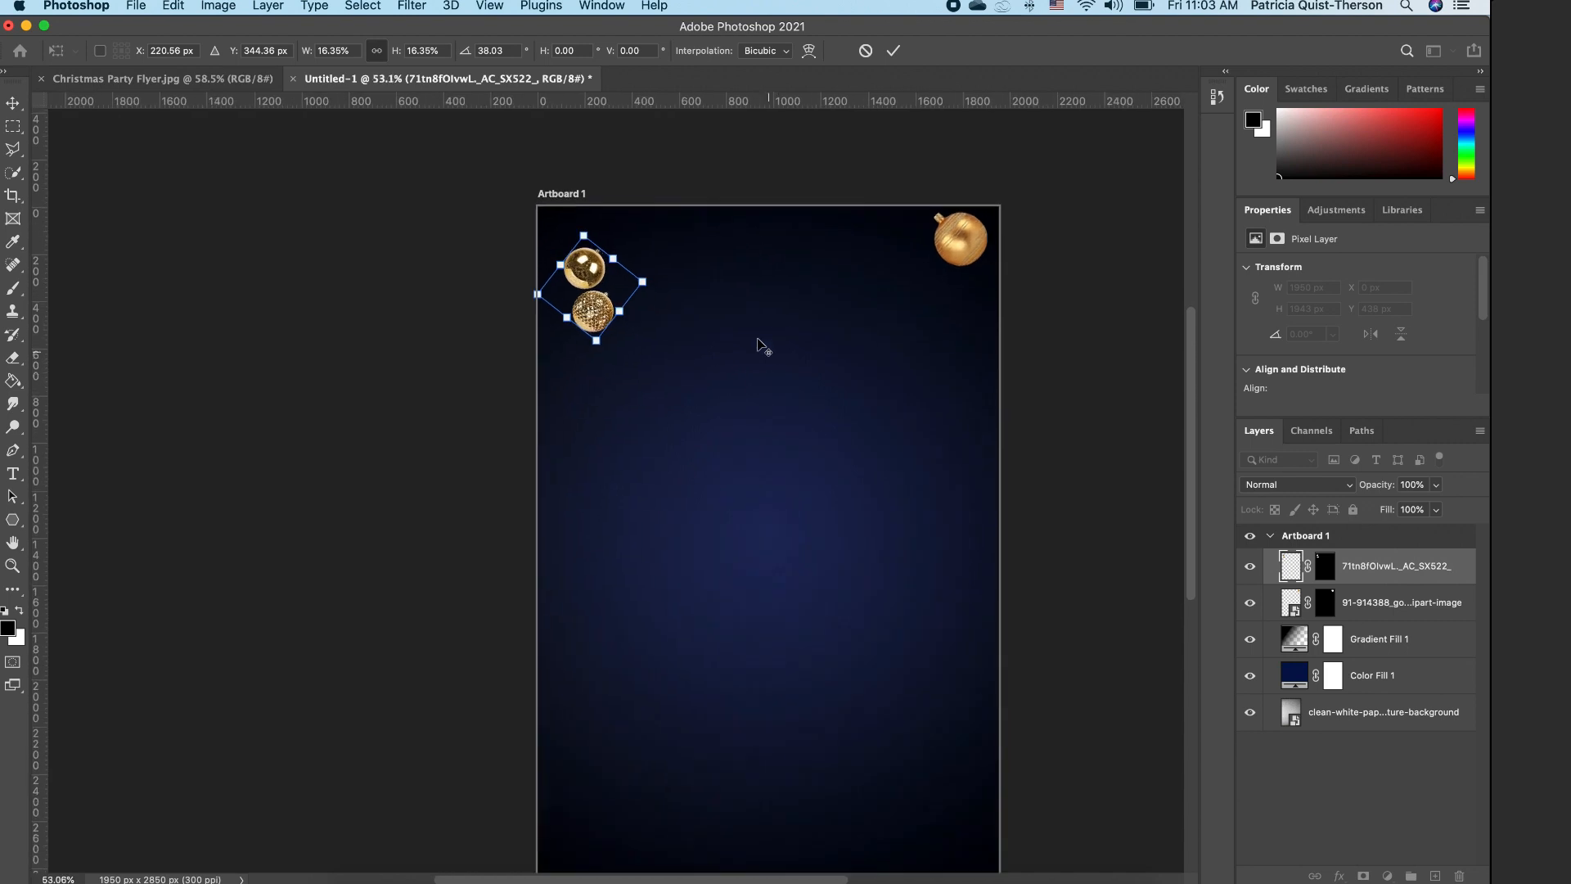
pyautogui.moveTo(643, 283); pyautogui.dragTo(629, 289)
pyautogui.press('Return')
pyautogui.click(739, 410)
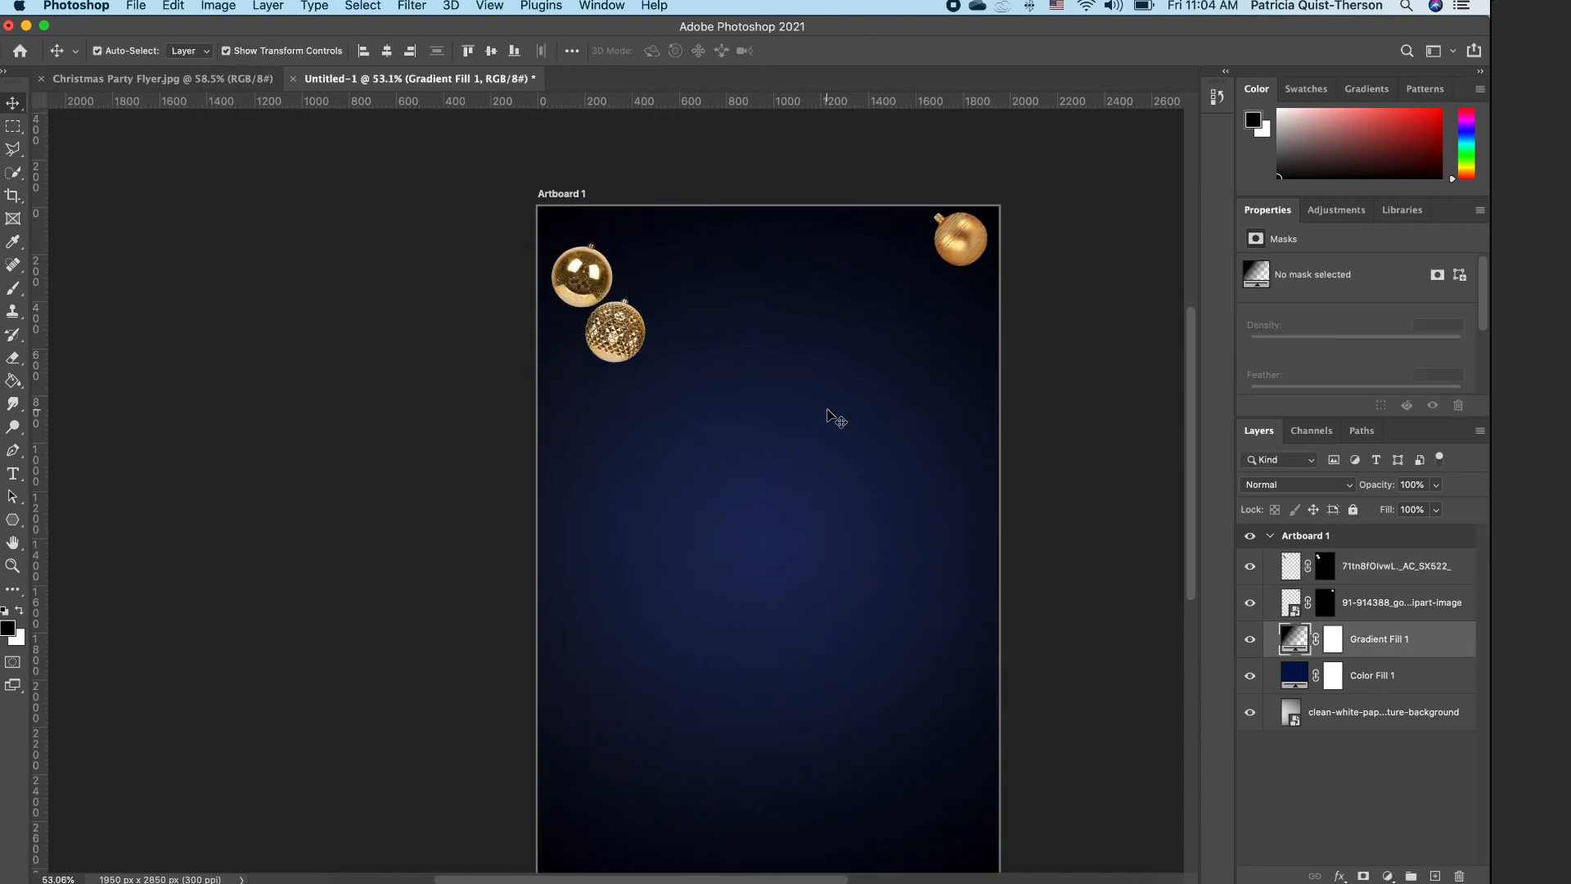
# Step: Rotate the two-ornament layer slightly further clockwise and move it up closer to the artboard's top edge
pyautogui.click(627, 334)
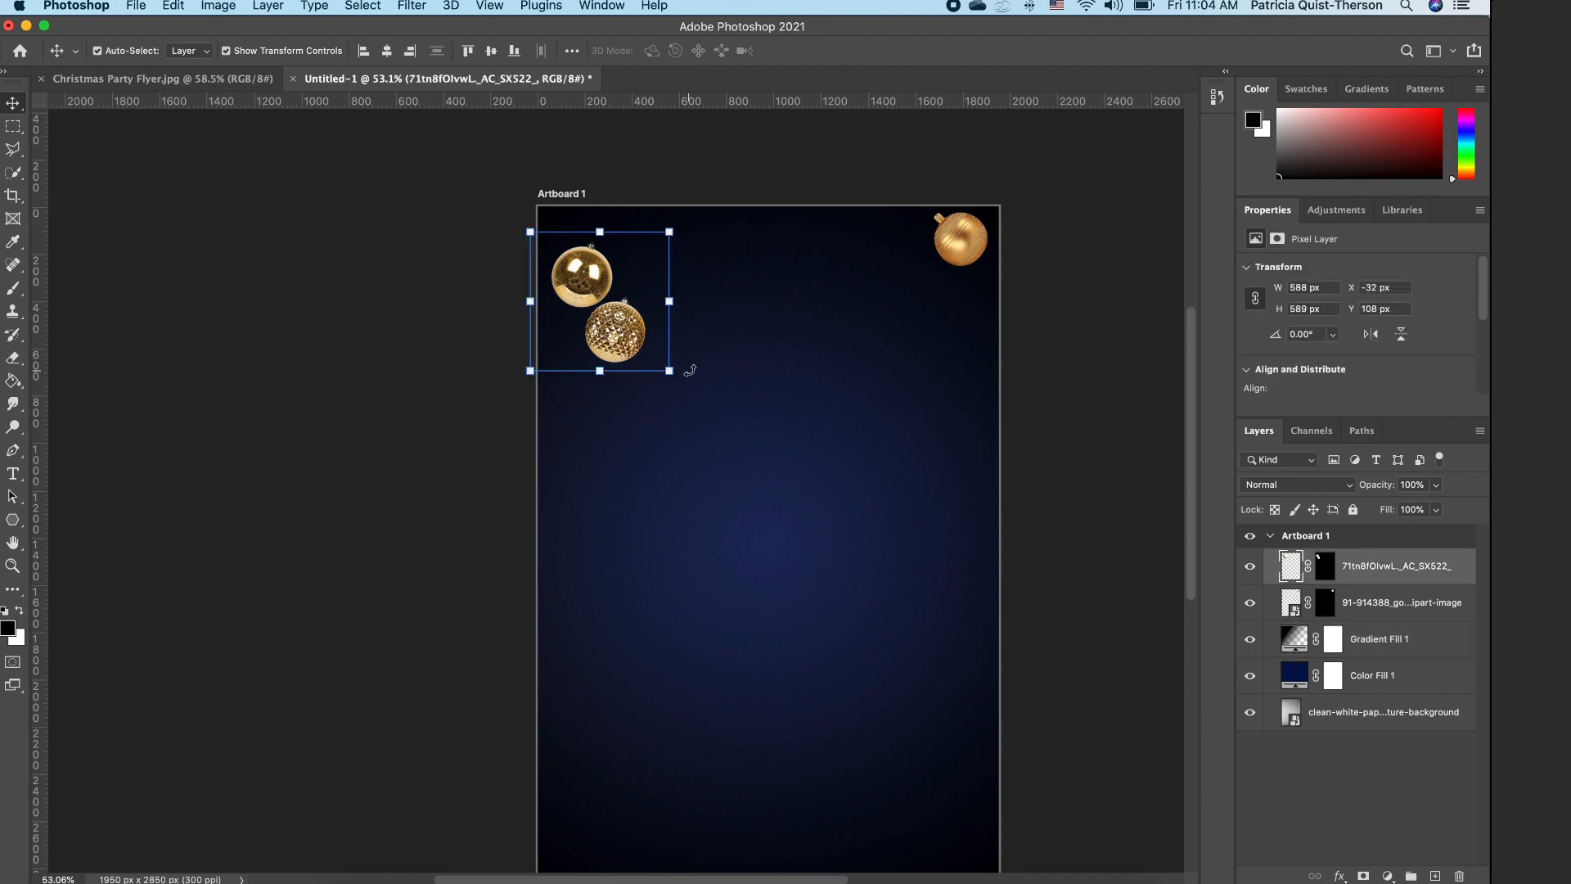
pyautogui.click(688, 394)
pyautogui.click(619, 329)
pyautogui.moveTo(688, 381); pyautogui.dragTo(620, 331)
pyautogui.press('Return')
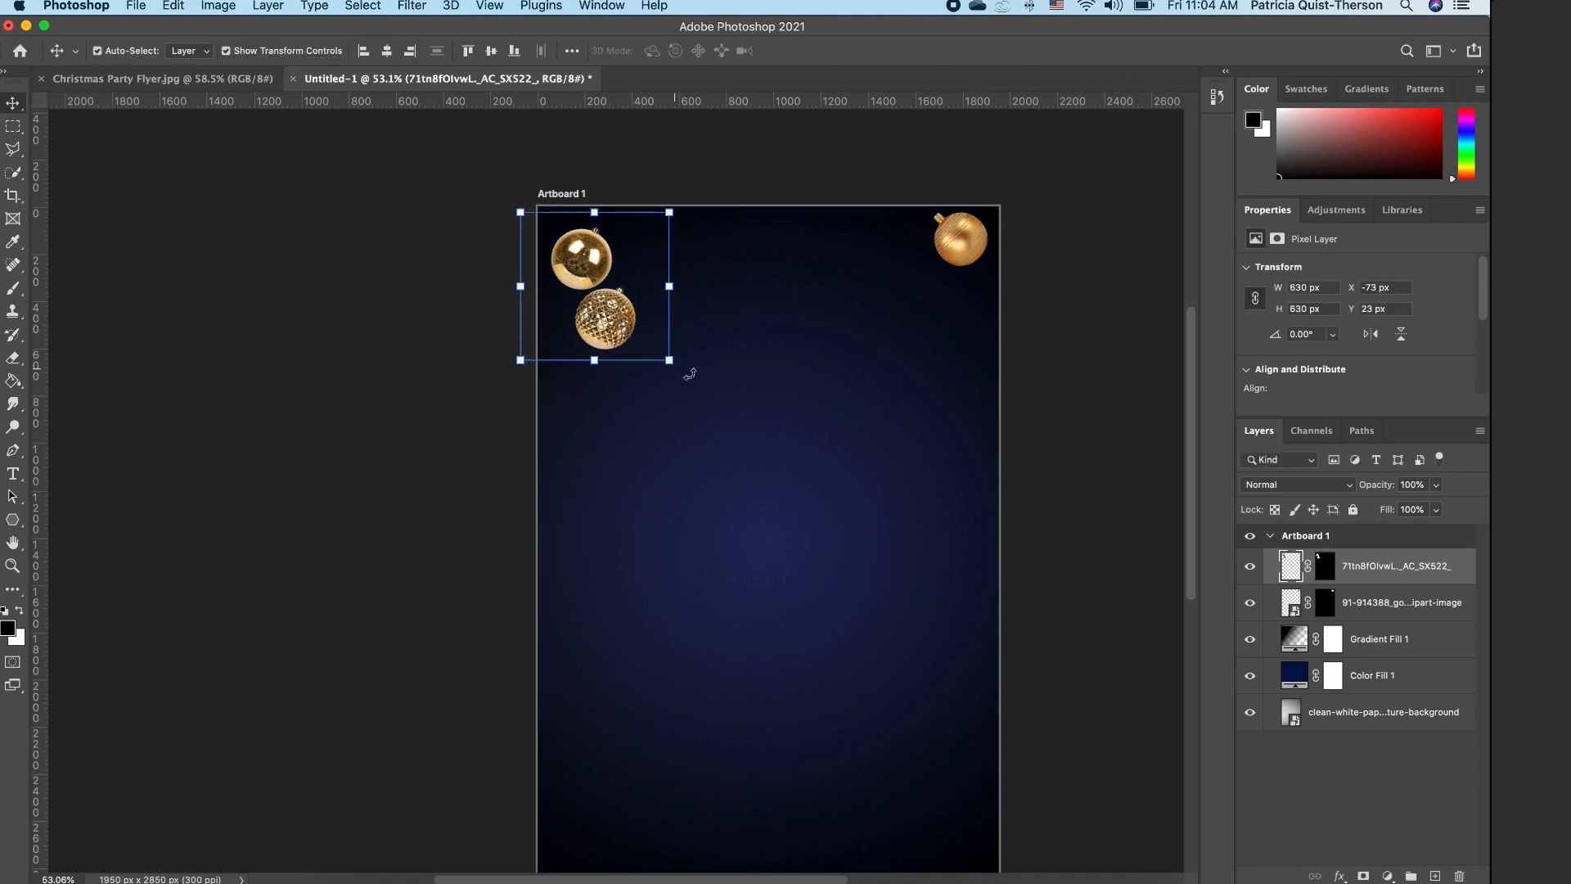
pyautogui.click(712, 407)
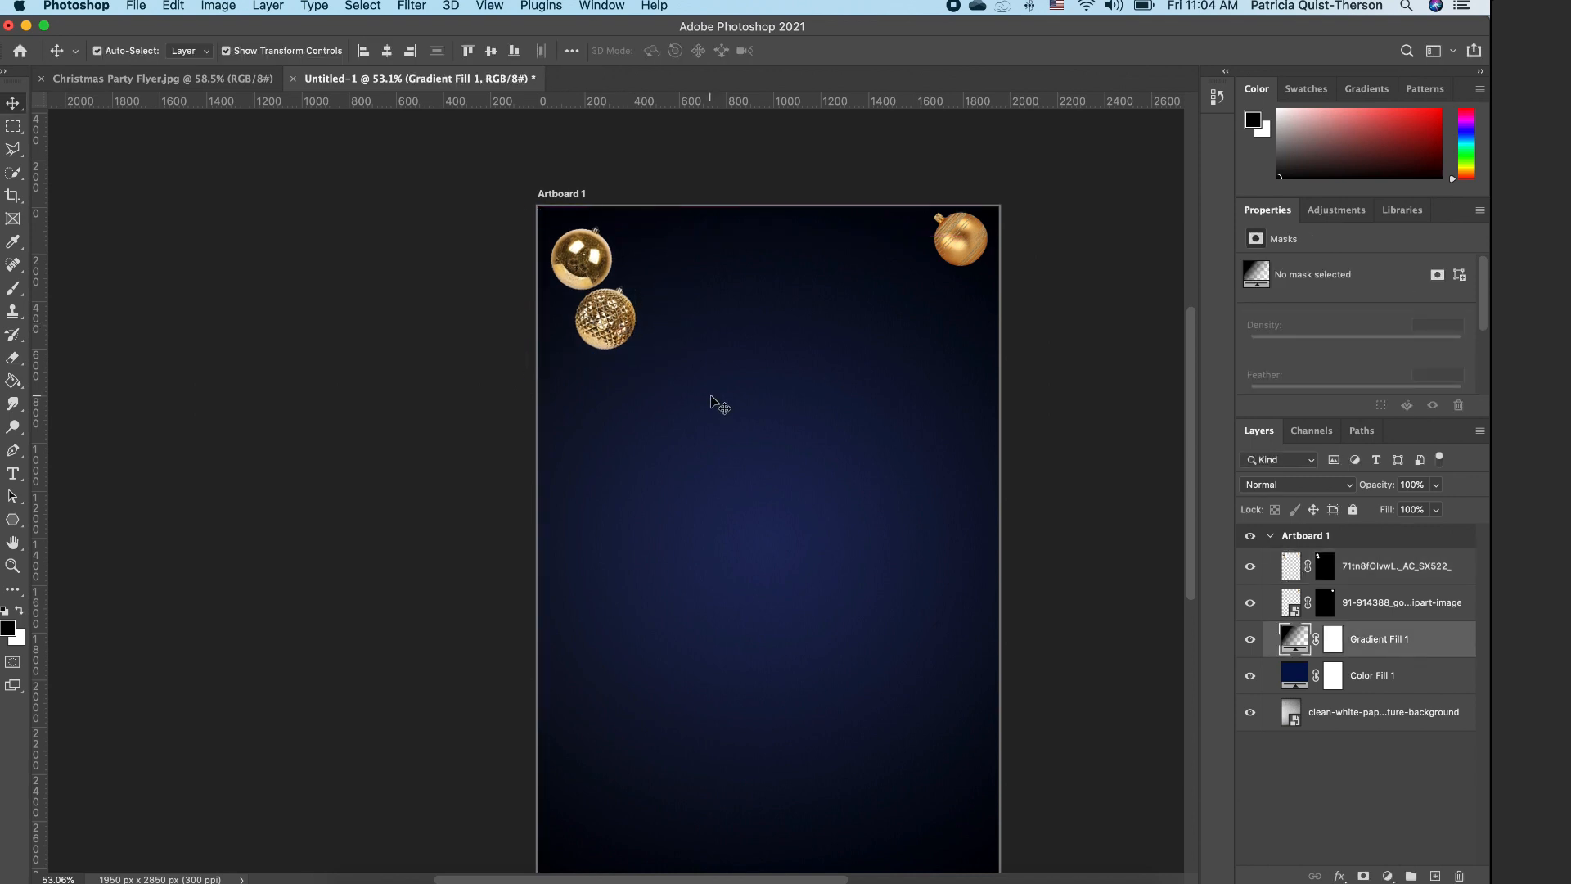
# Step: Place the gold-christmas-ball-with-snowflakes JPG from the Flyer 27 folder in Finder and mask out its background using Select Subject
pyautogui.scroll(-3, 720, 405)
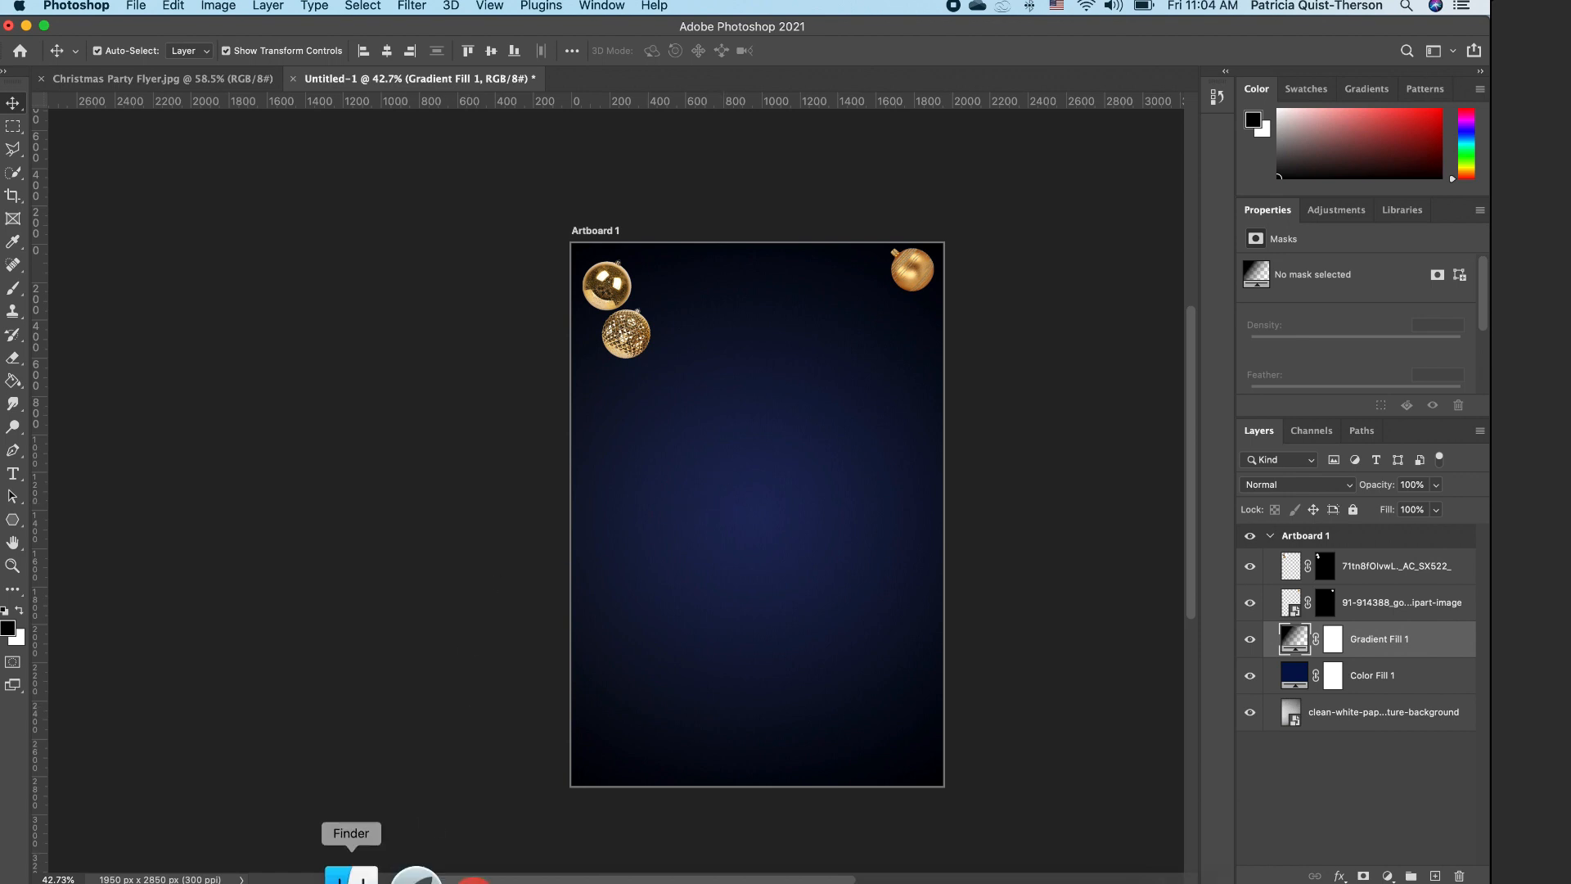
pyautogui.click(347, 874)
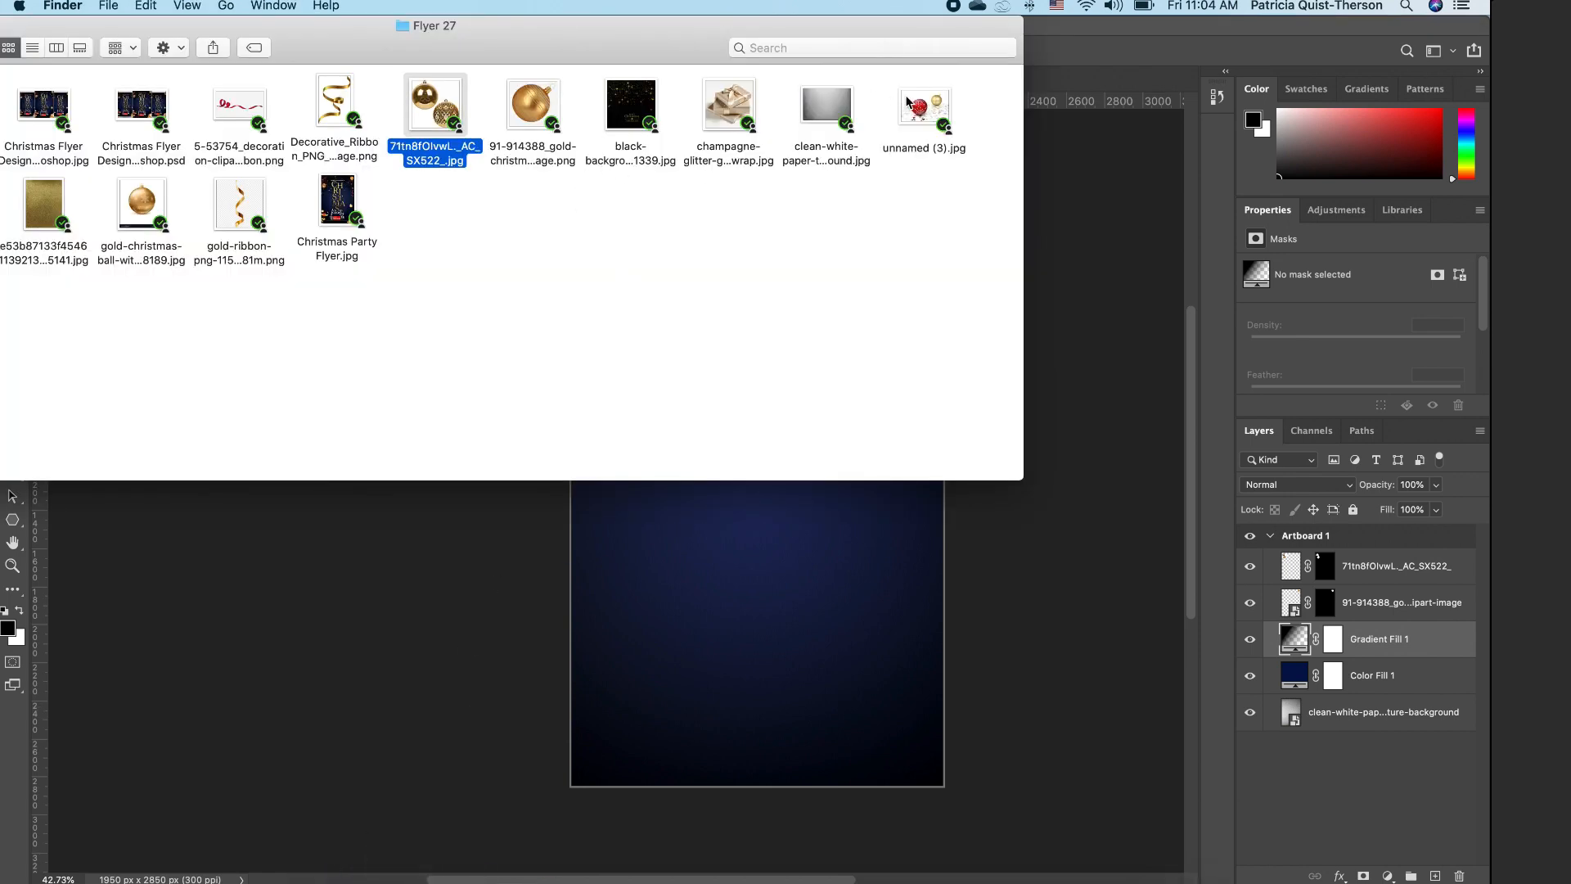
pyautogui.moveTo(141, 211); pyautogui.dragTo(784, 583)
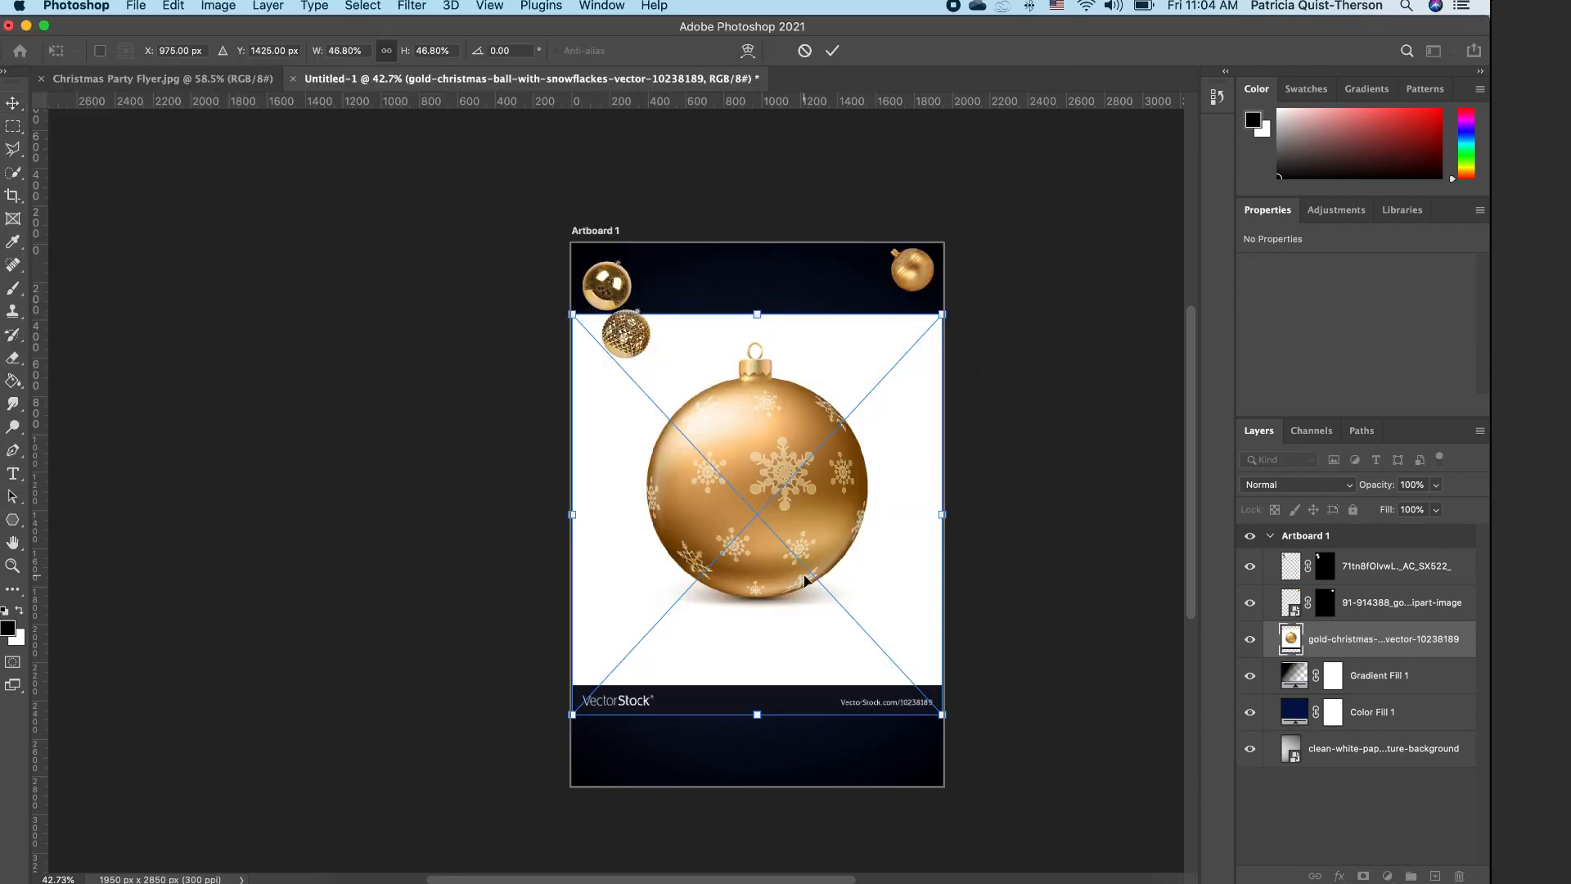
pyautogui.click(12, 177)
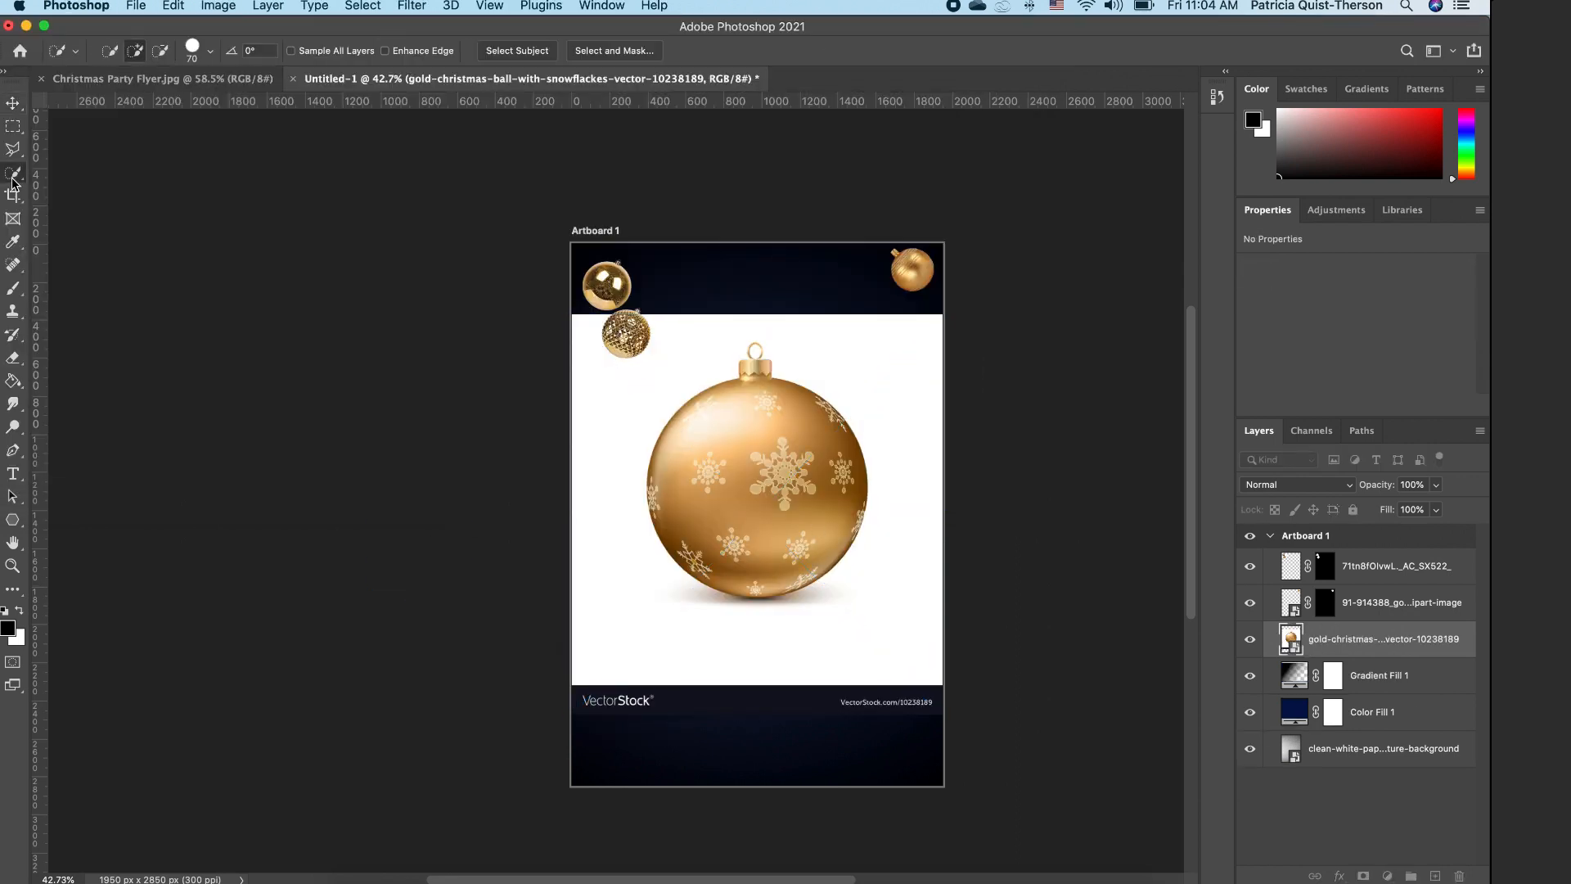
pyautogui.click(544, 53)
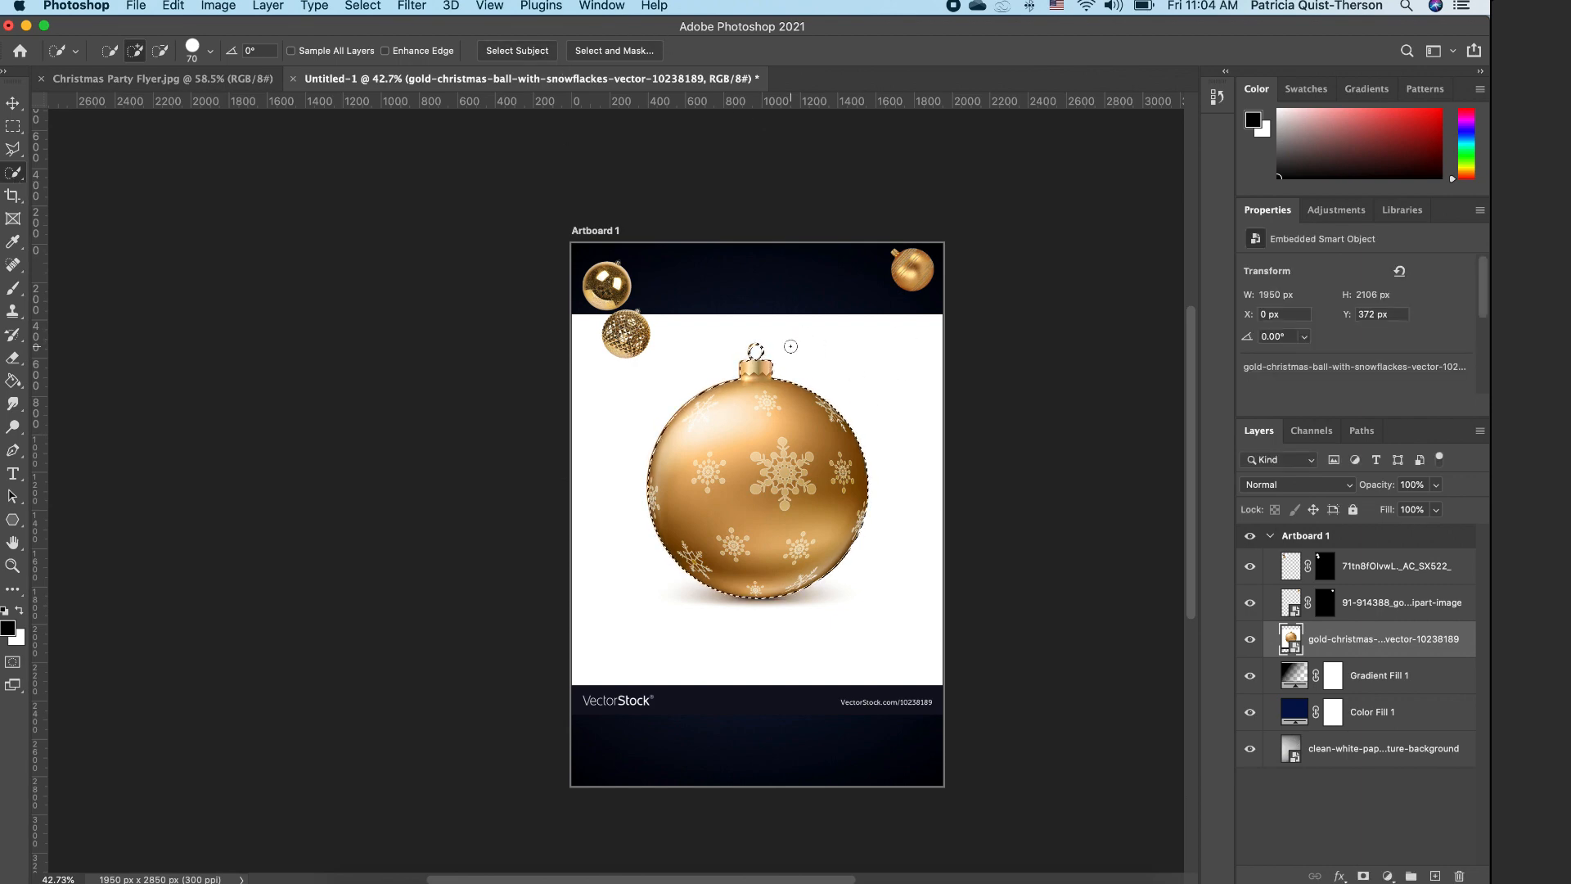
pyautogui.scroll(5, 788, 343)
pyautogui.scroll(2, 759, 342)
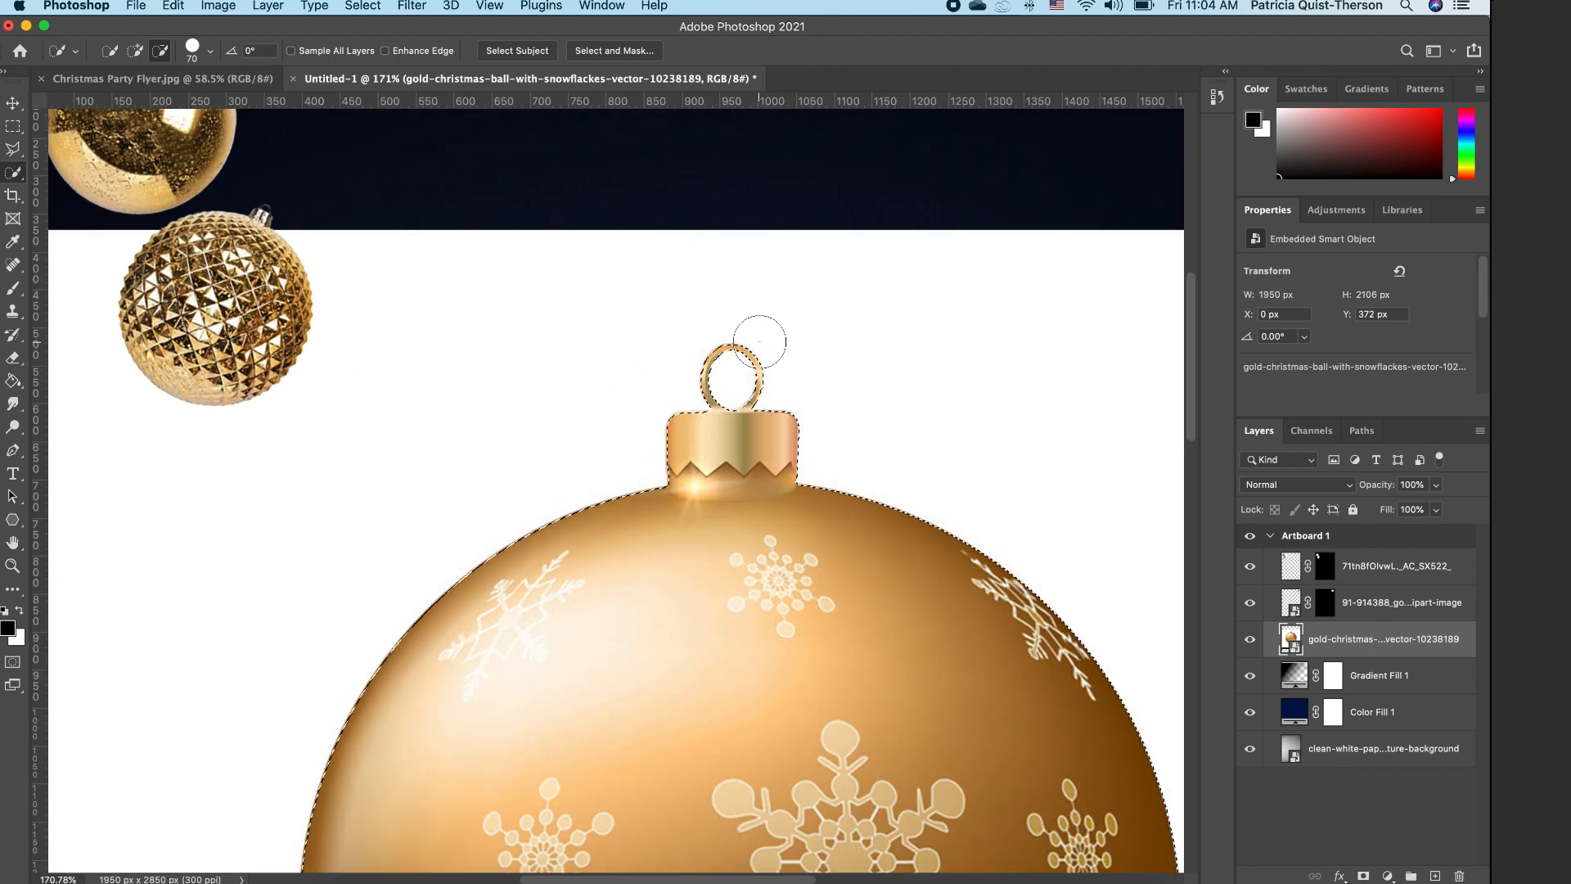
pyautogui.click(1363, 875)
pyautogui.scroll(-6, 741, 422)
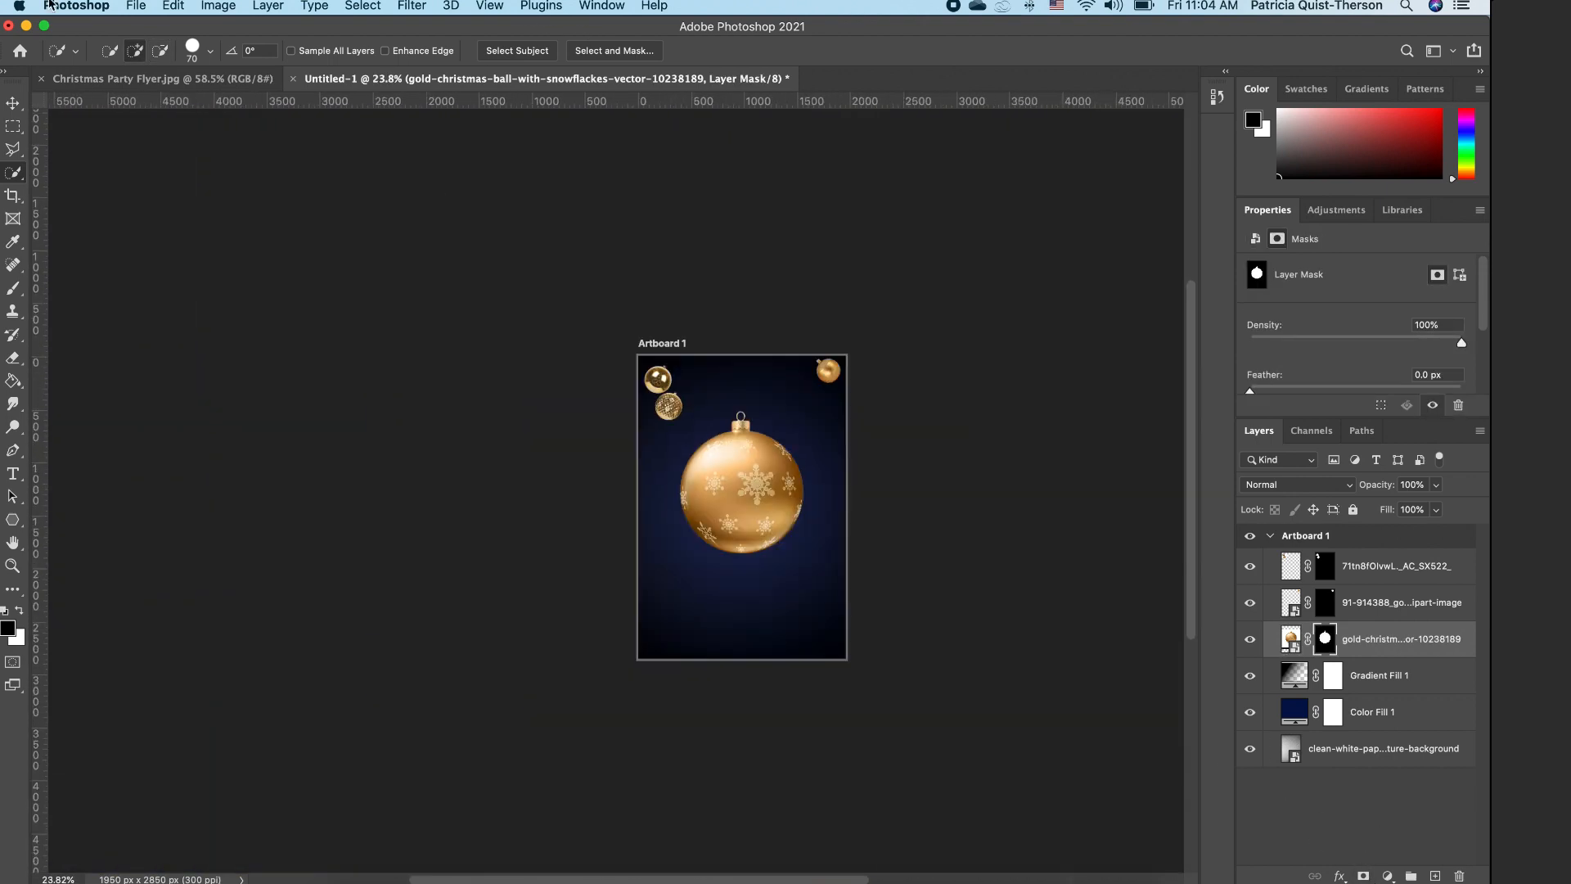
# Step: Scale down the snowflake ornament, tilt it slightly counterclockwise, and position it near the artboard's lower-right edge
pyautogui.click(13, 103)
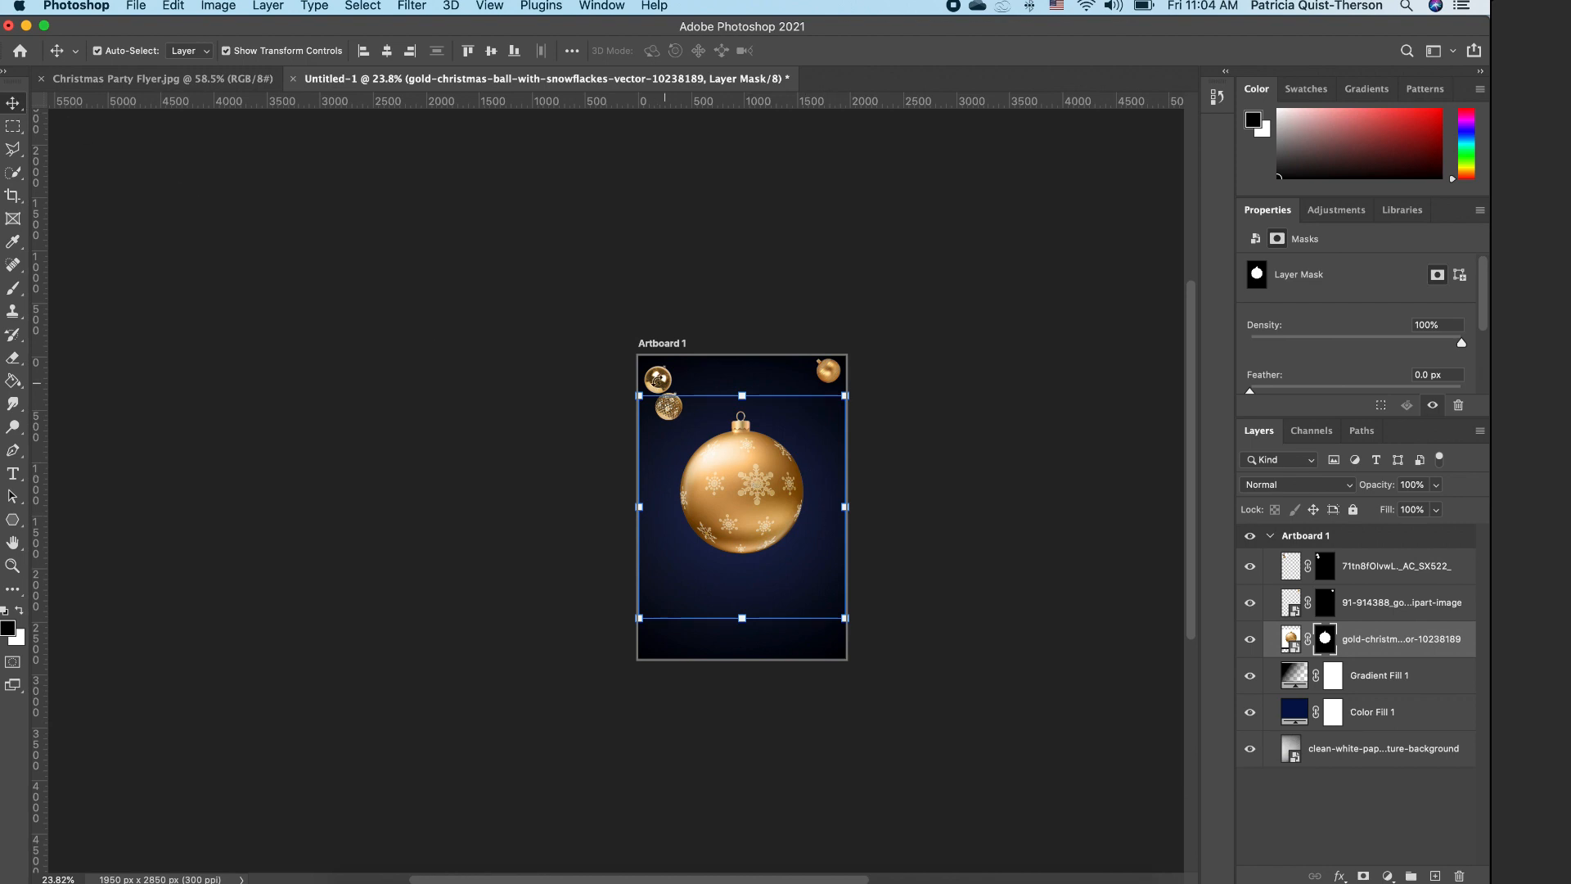
pyautogui.moveTo(641, 395); pyautogui.dragTo(765, 532)
pyautogui.scroll(5, 805, 550)
pyautogui.moveTo(920, 505); pyautogui.dragTo(882, 547)
pyautogui.moveTo(896, 536); pyautogui.dragTo(792, 571)
pyautogui.moveTo(771, 666); pyautogui.dragTo(822, 650)
pyautogui.moveTo(838, 554); pyautogui.dragTo(837, 586)
pyautogui.moveTo(821, 661)
pyautogui.mouseDown()
pyautogui.moveTo(841, 660)
pyautogui.moveTo(829, 653)
pyautogui.mouseUp()
pyautogui.press('Return')
pyautogui.keyDown('alt'); pyautogui.click(836, 413); pyautogui.keyUp('alt')
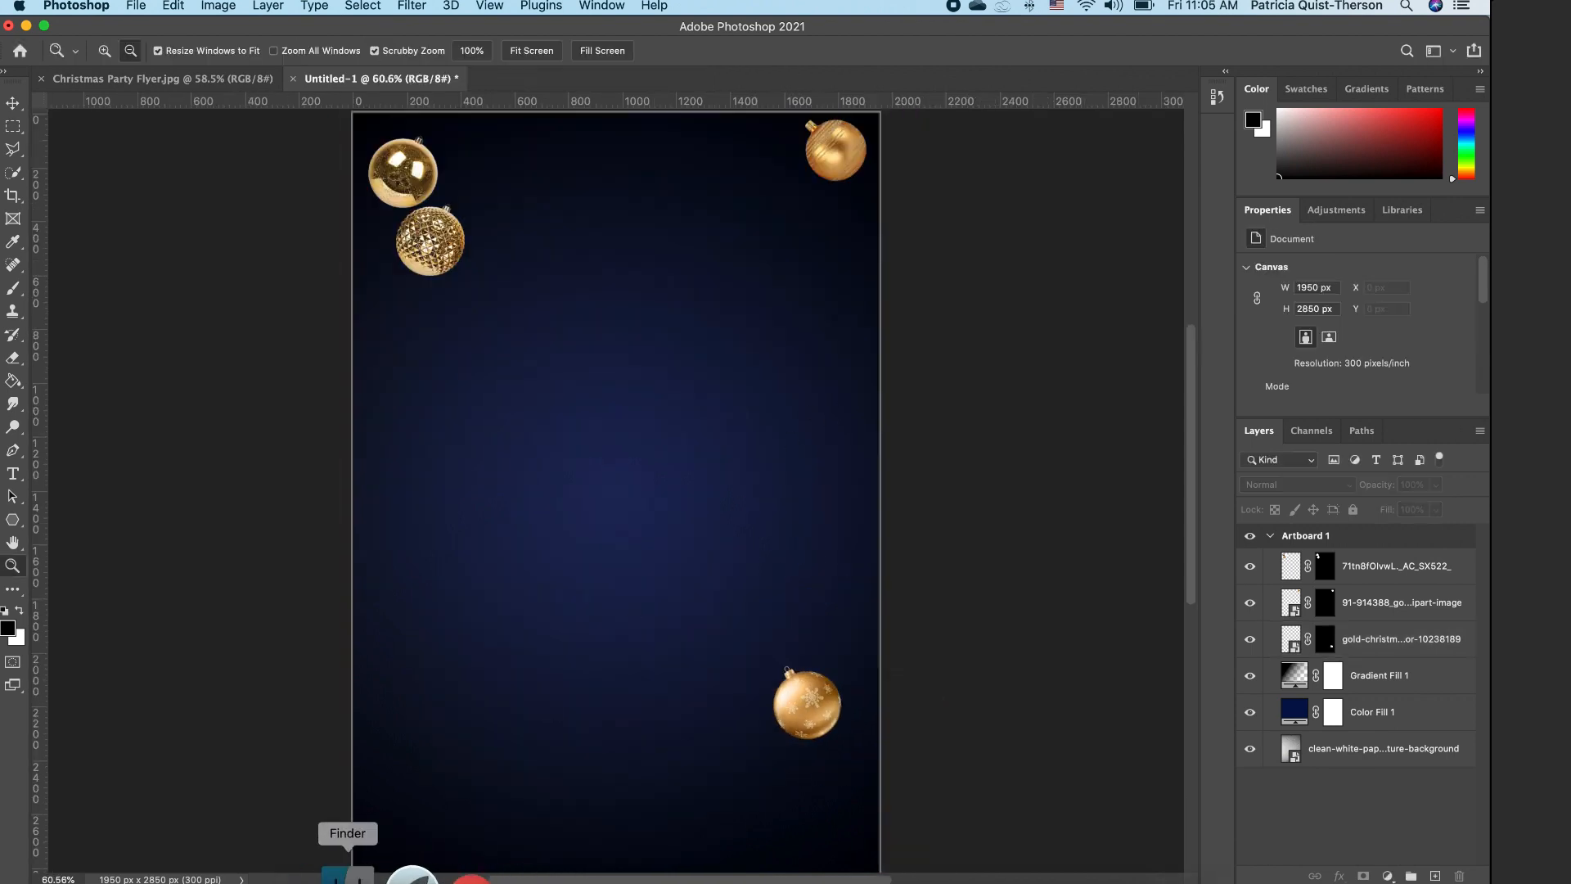
# Step: Place unnamed (3).jpg from the Flyer 27 folder in Finder and select its red and gold ornaments with Select Subject
pyautogui.click(341, 874)
pyautogui.moveTo(918, 106); pyautogui.dragTo(573, 679)
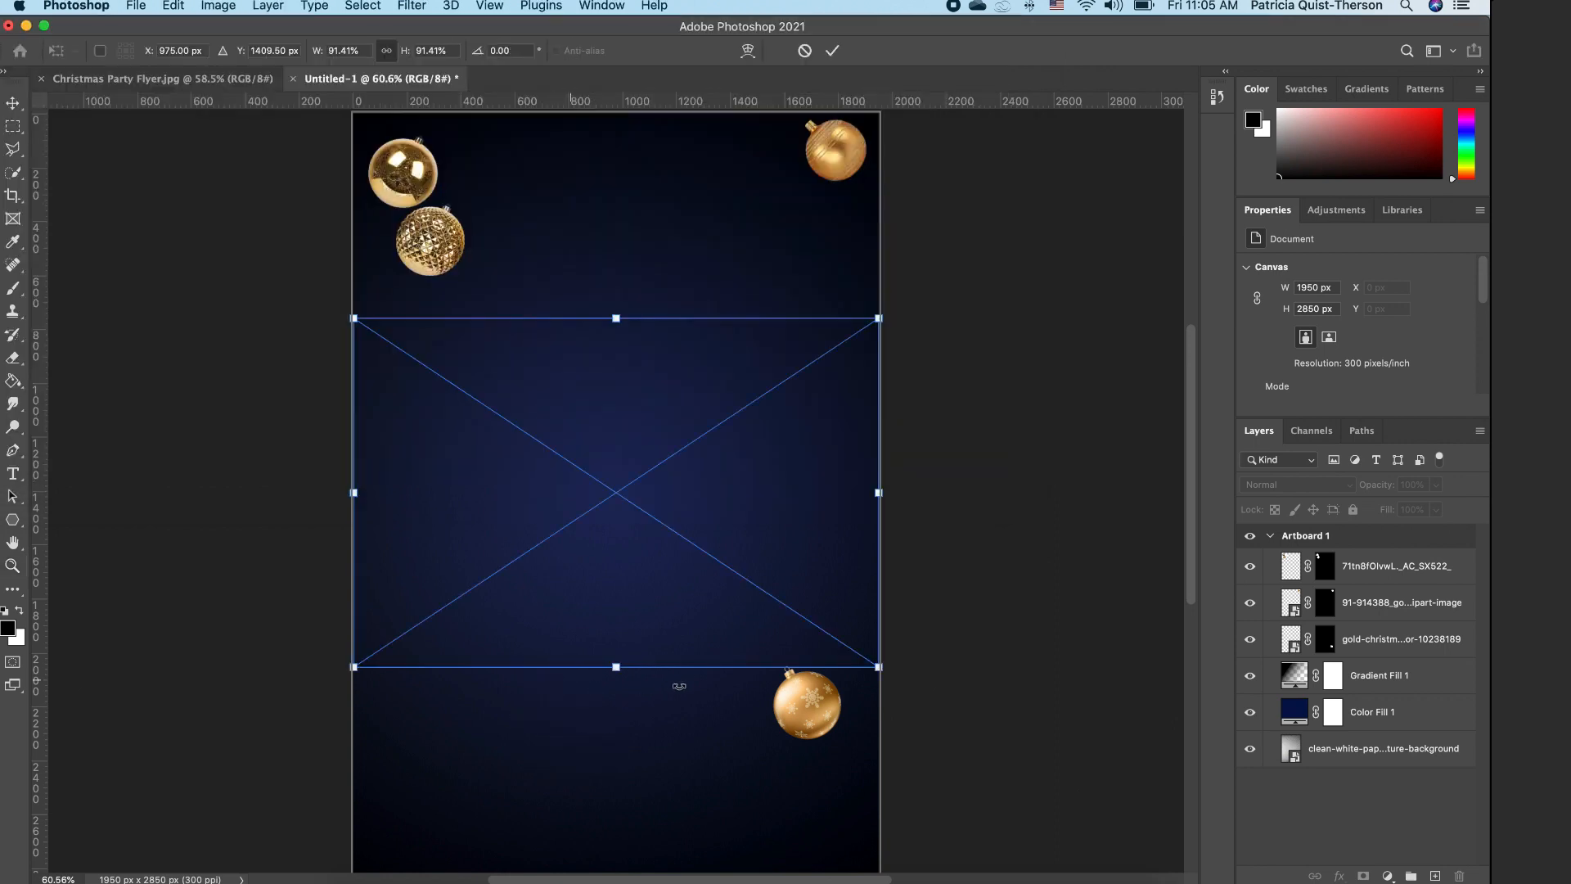
pyautogui.press('Return')
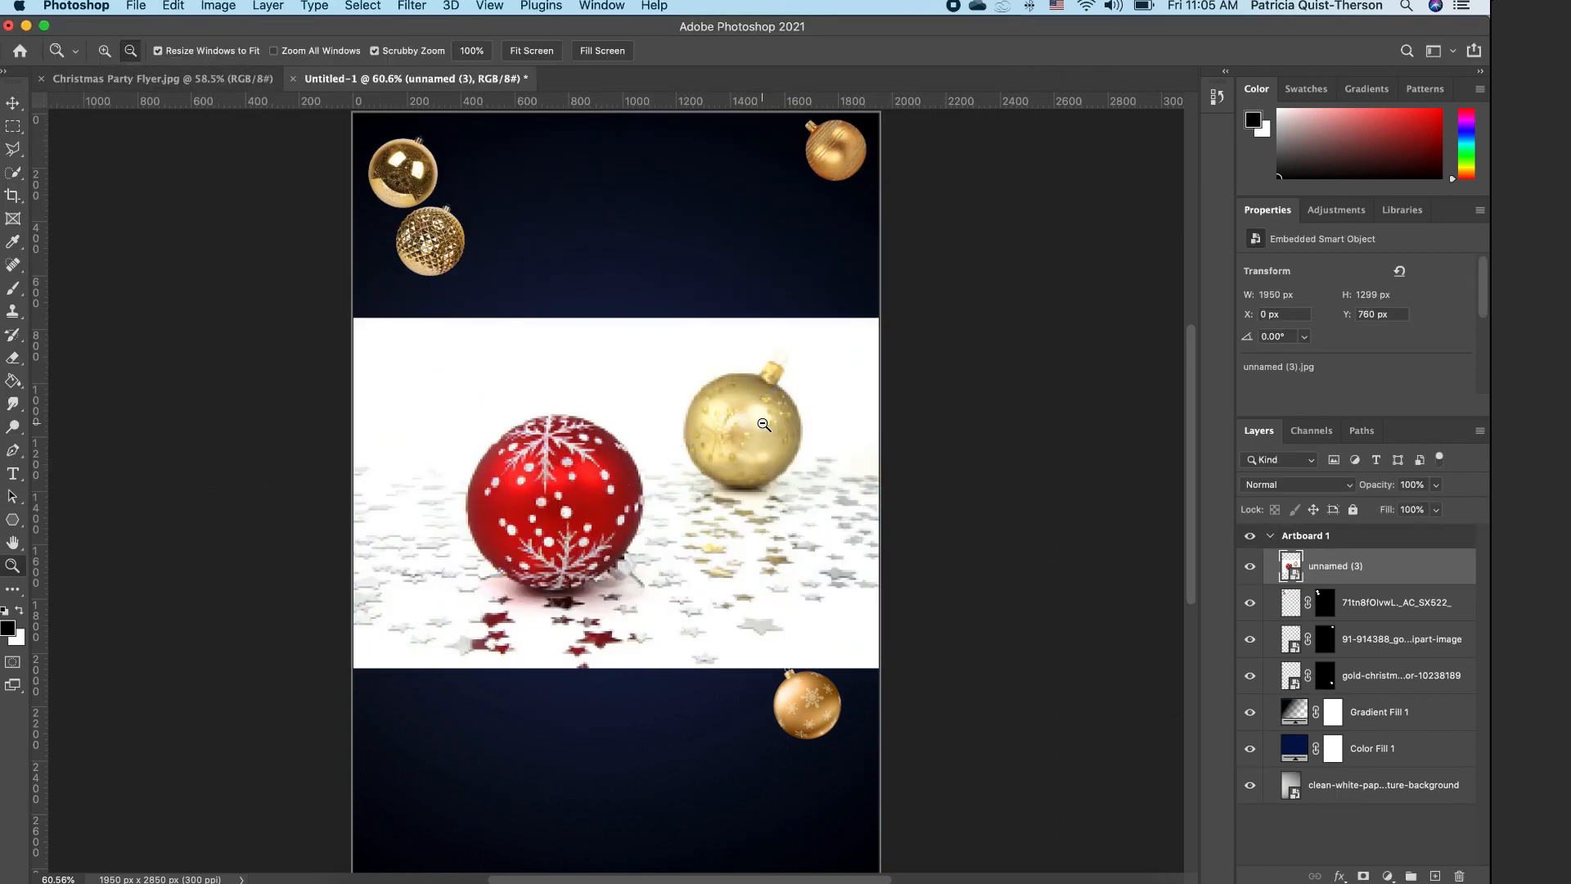
pyautogui.click(15, 175)
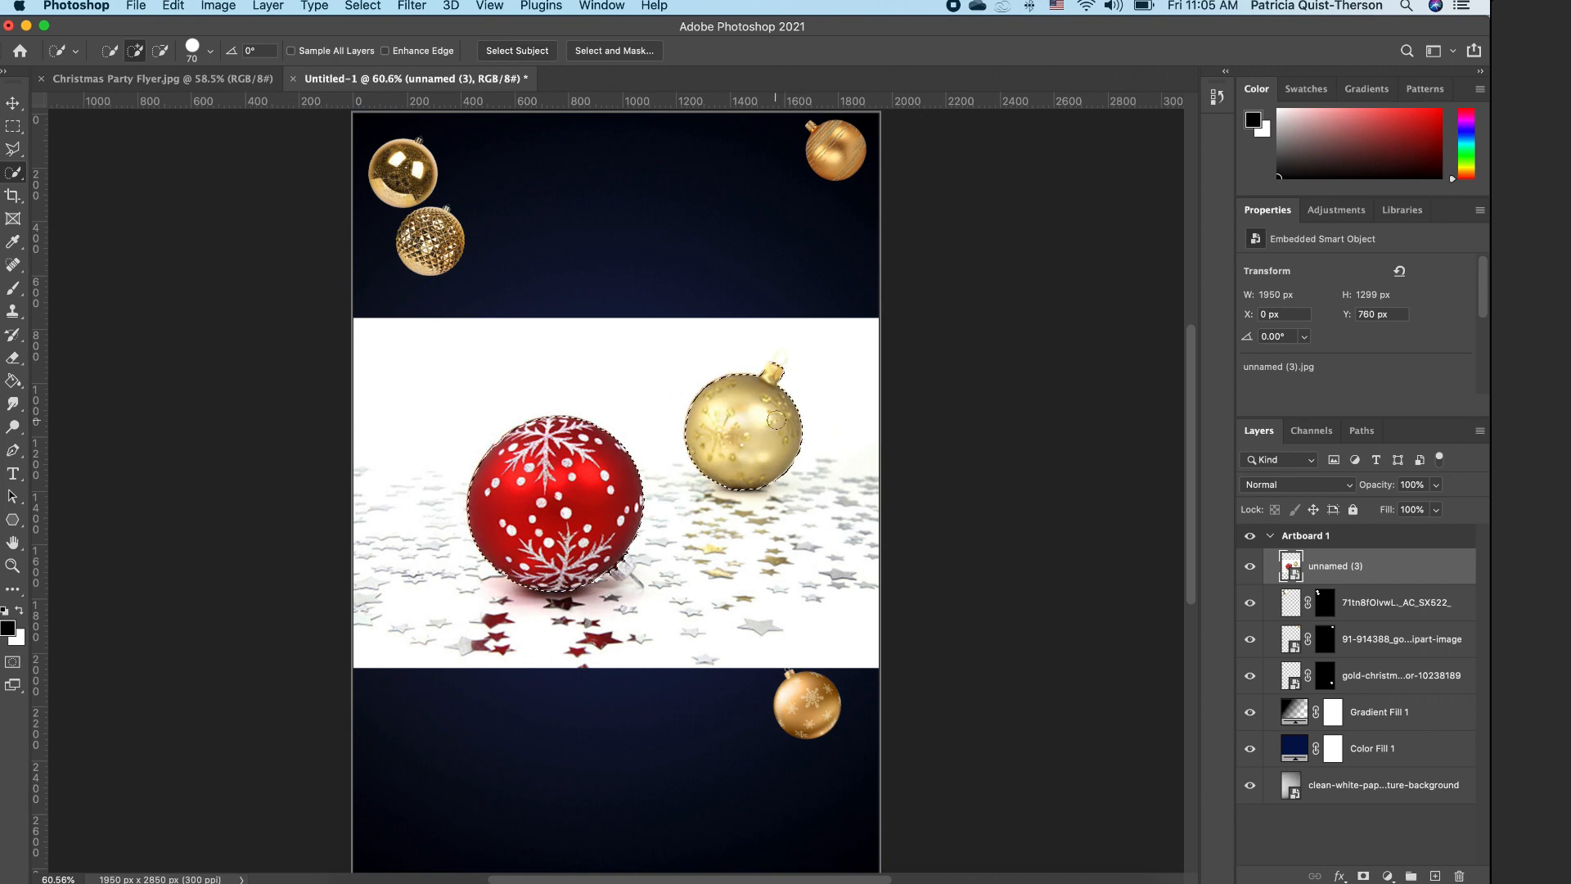
# Step: Add the red ornament's silver cap and hook to the selection with the Polygonal Lasso and mask out the photo's background
pyautogui.keyDown('alt'); pyautogui.scroll(-5, 626, 678); pyautogui.keyUp('alt')
pyautogui.keyDown('alt'); pyautogui.scroll(15, 626, 573); pyautogui.keyUp('alt')
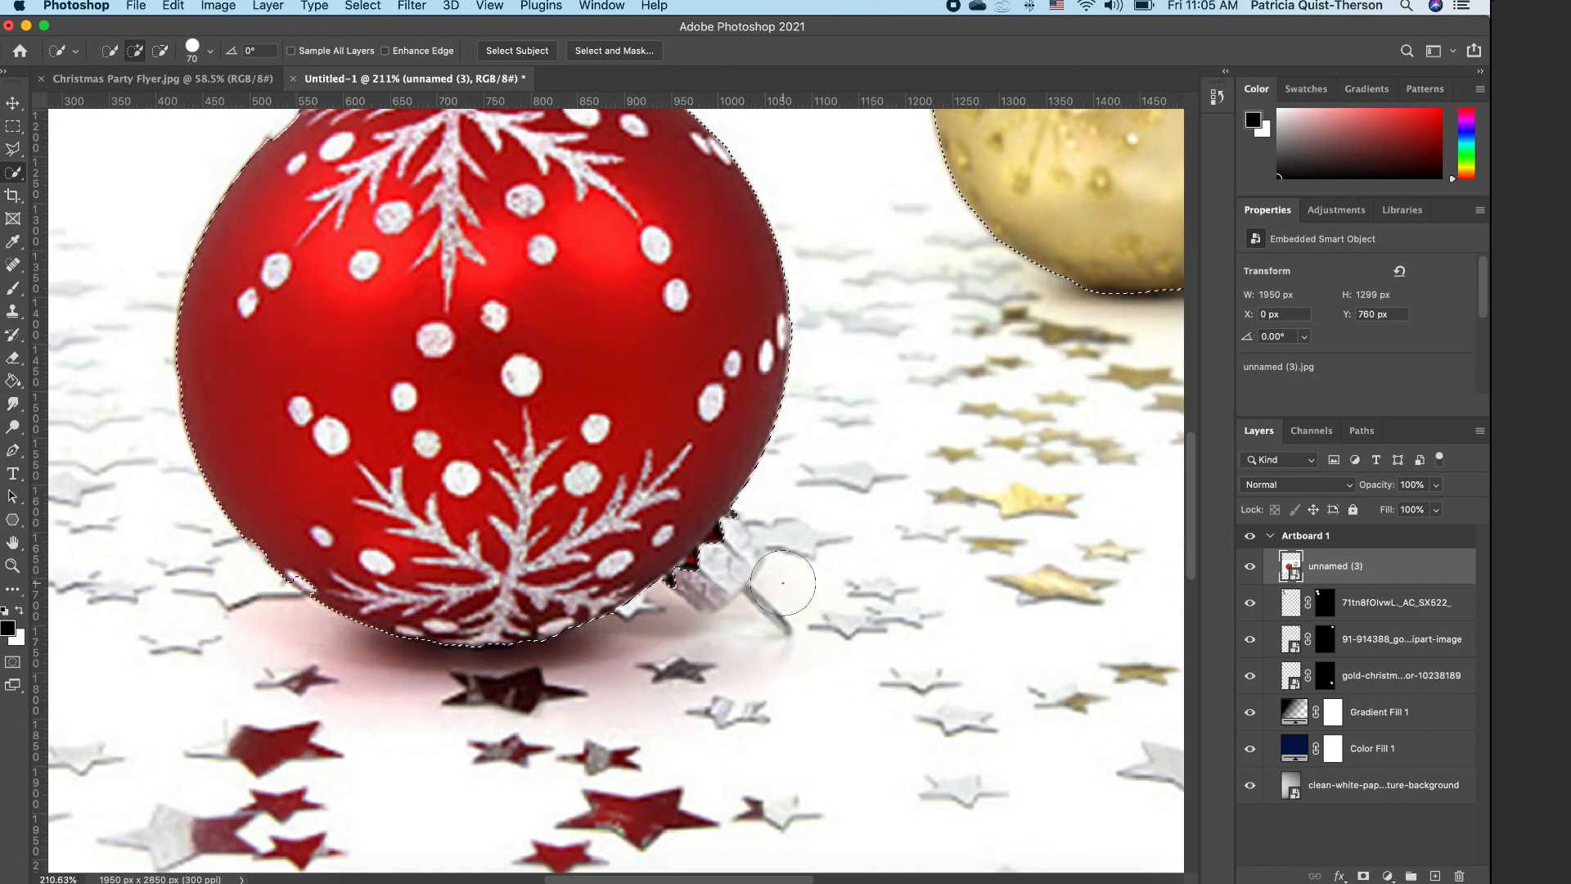
pyautogui.click(13, 149)
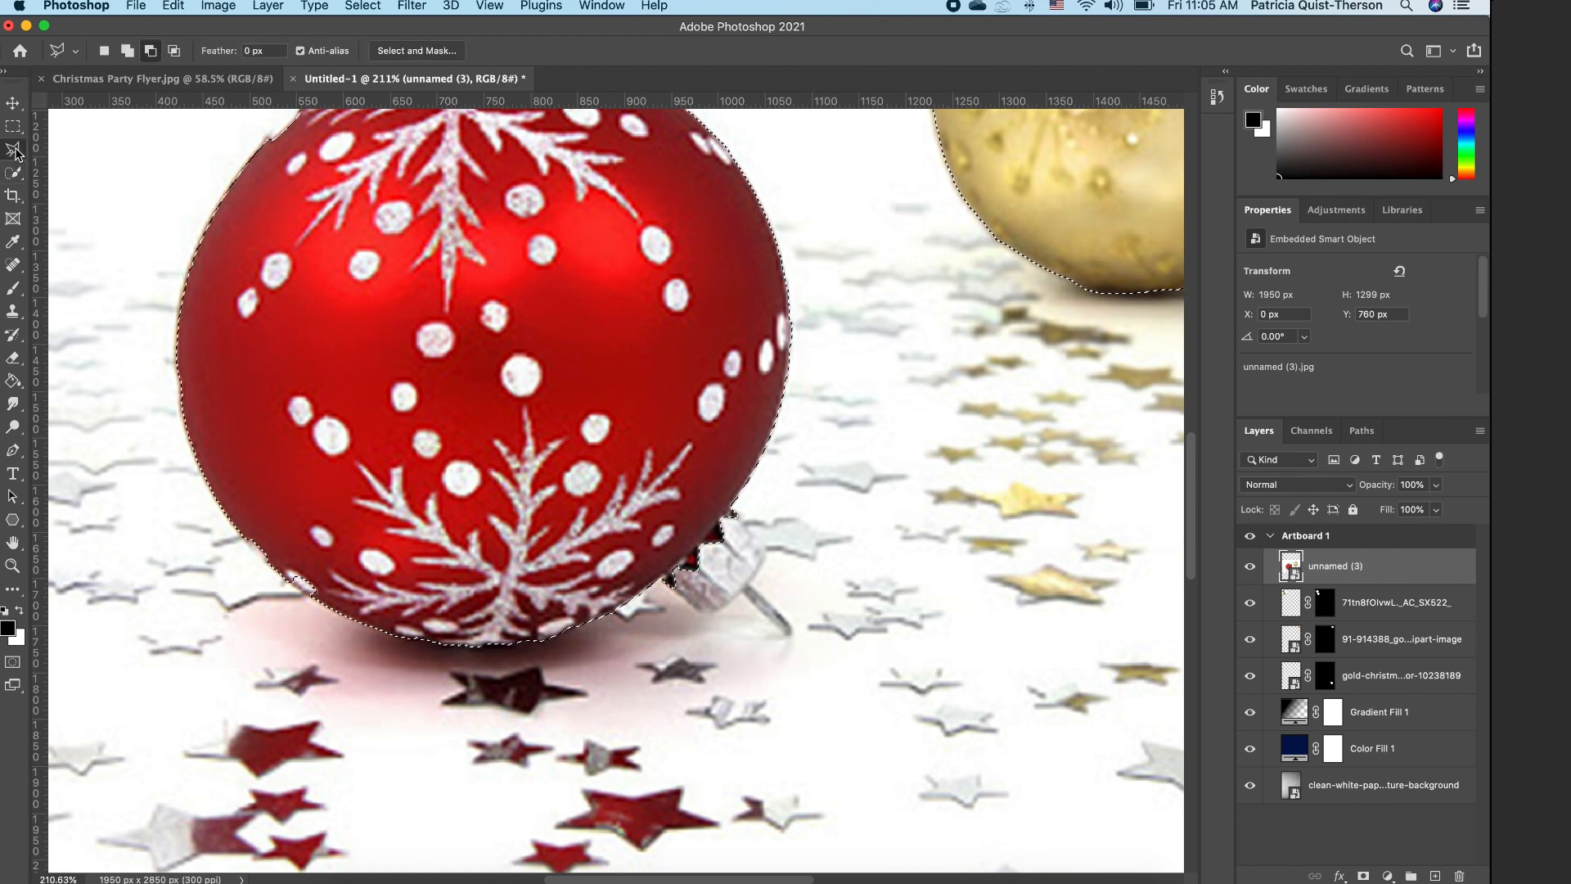
pyautogui.click(126, 53)
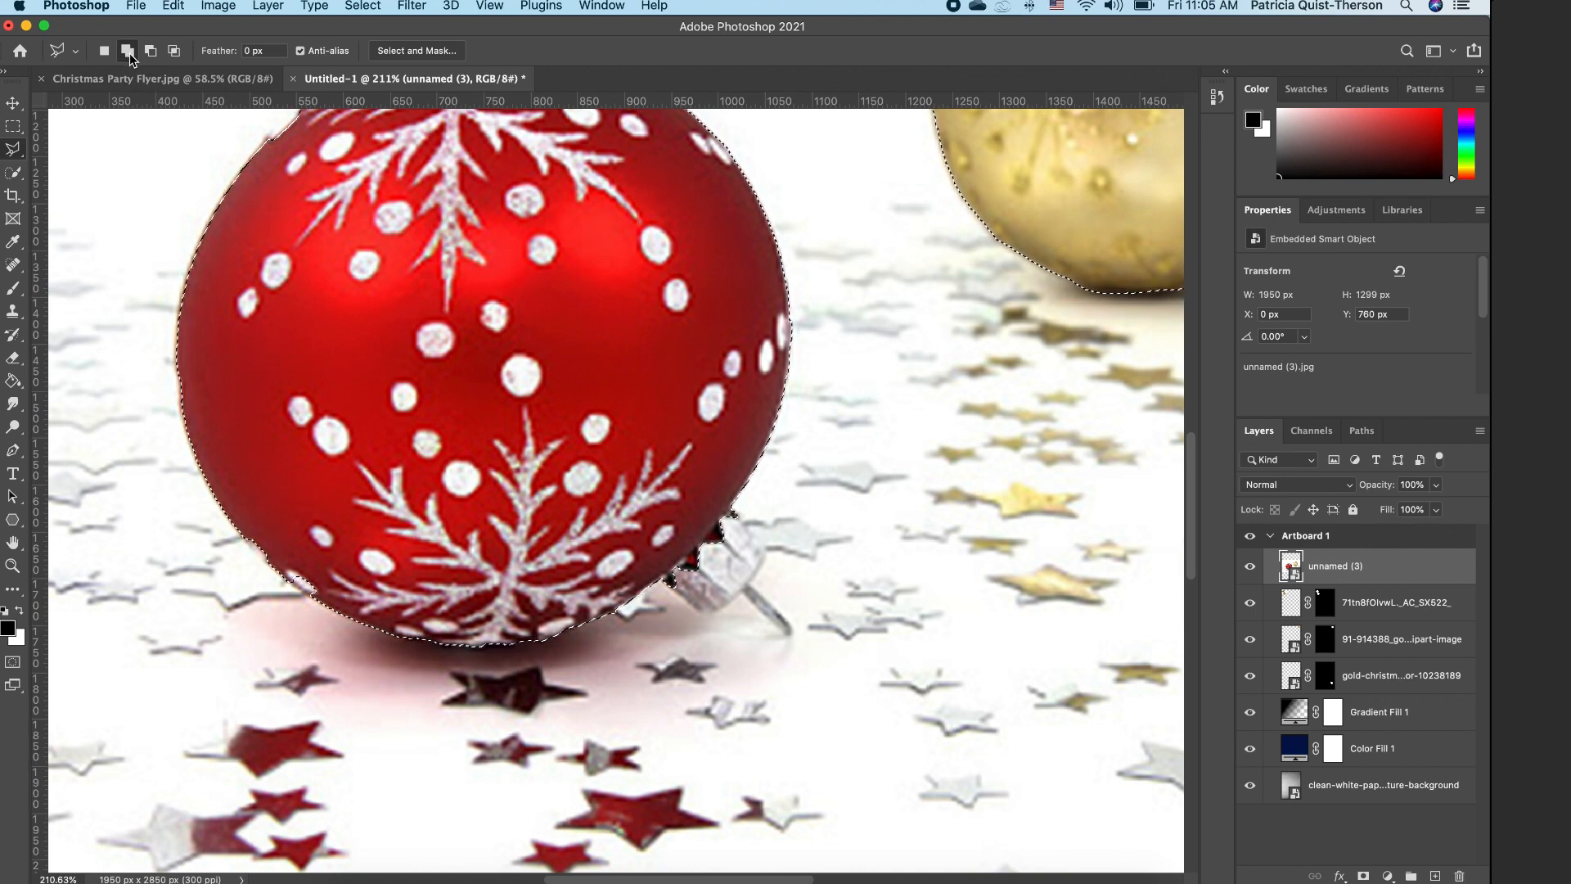
pyautogui.click(708, 613)
pyautogui.click(766, 547)
pyautogui.click(732, 509)
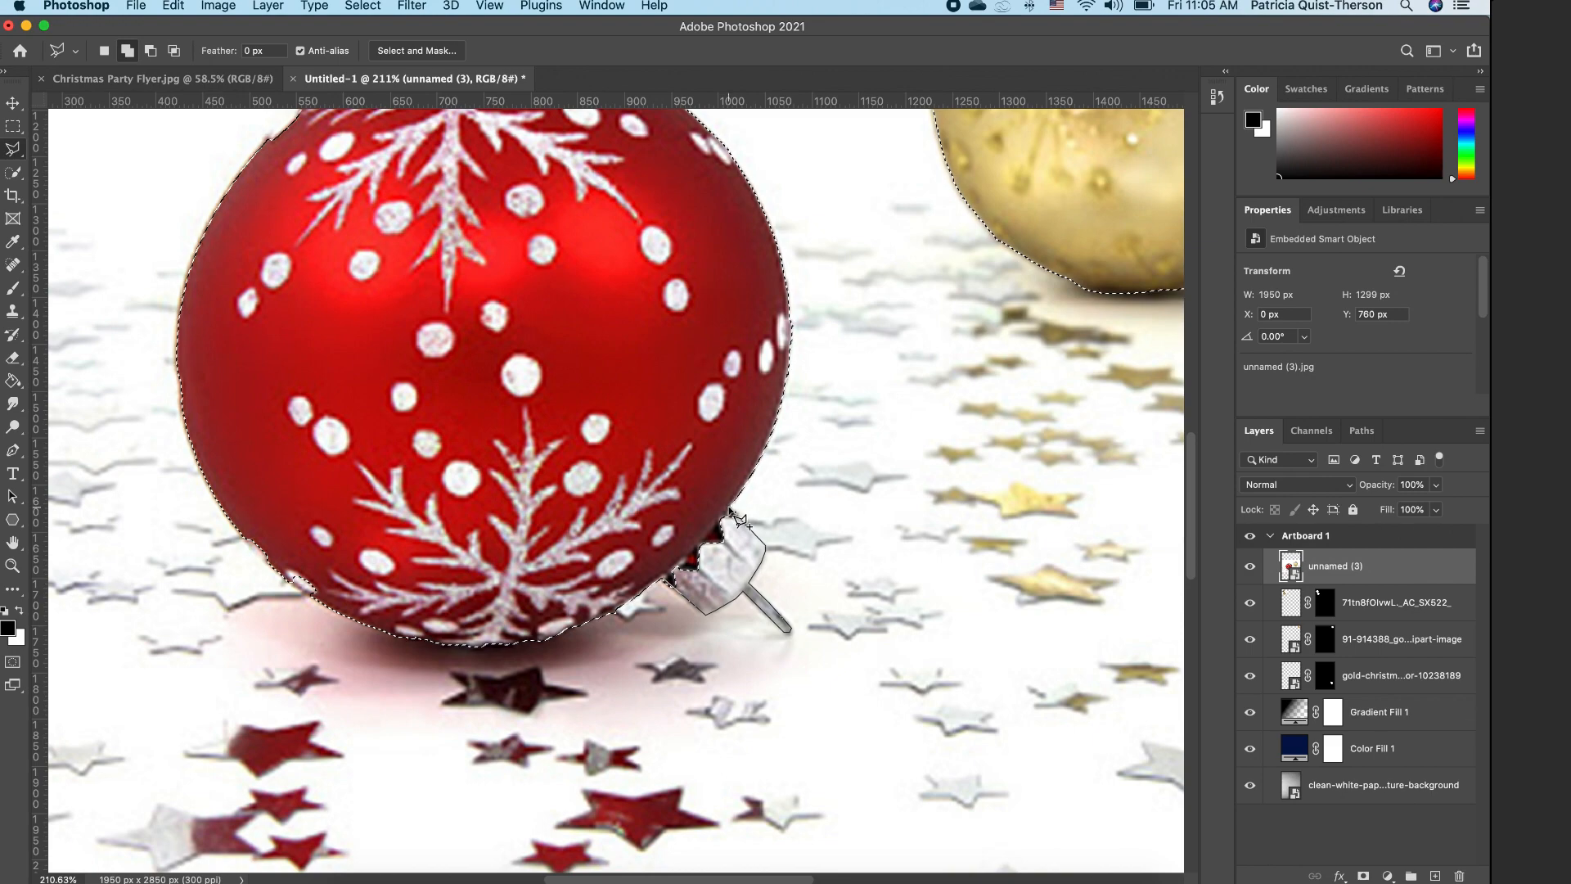
pyautogui.click(672, 582)
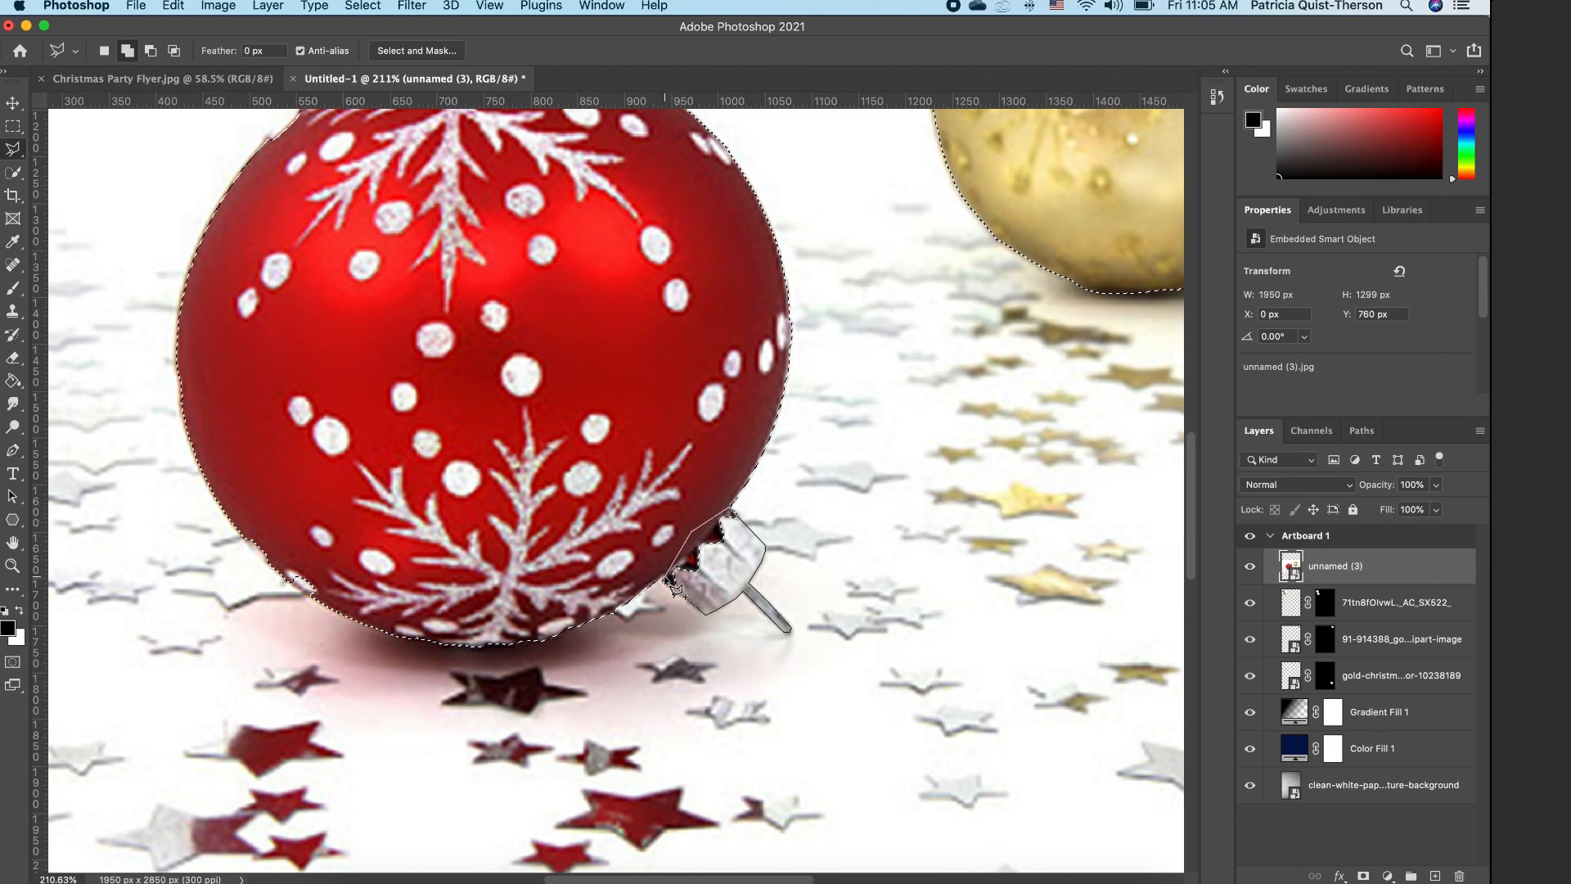
pyautogui.scroll(-5, 629, 513)
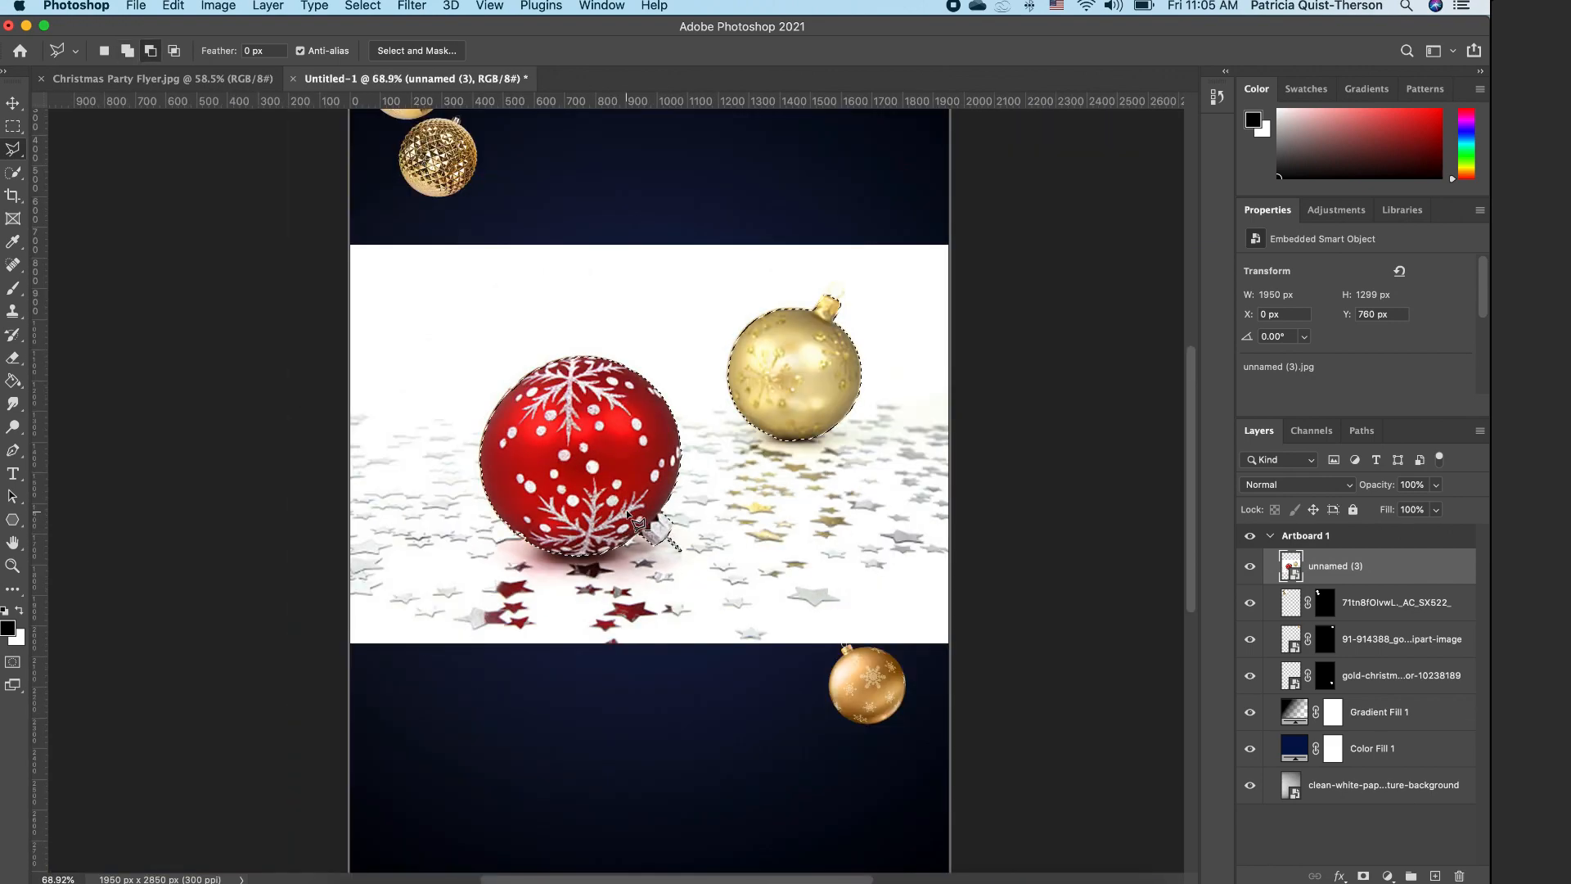
pyautogui.click(1364, 875)
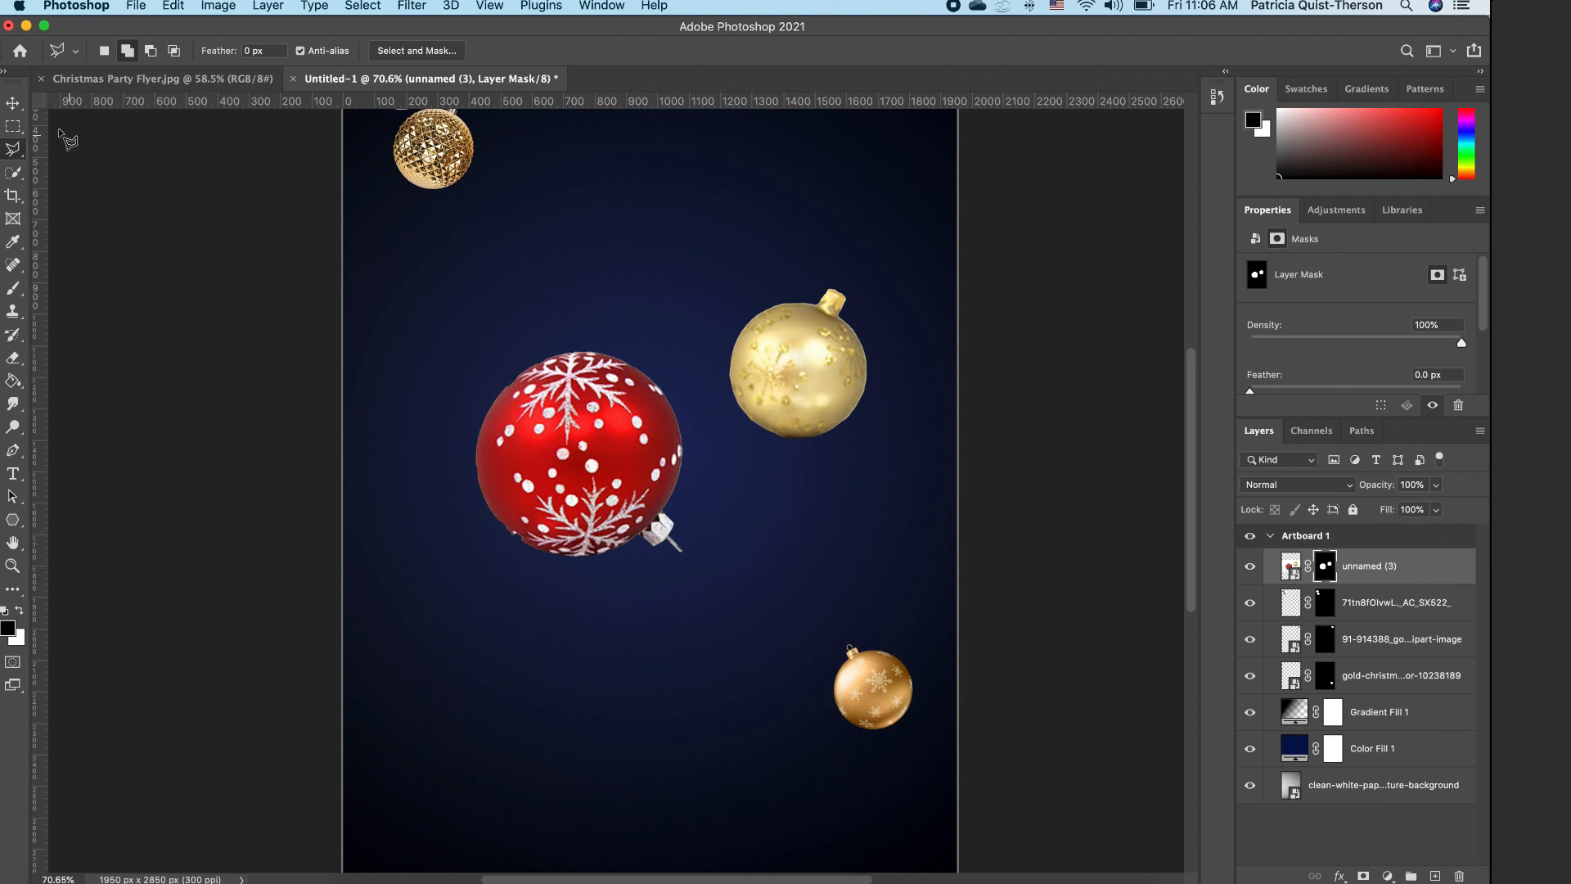
# Step: Scale the red and gold ornament pair to about 26% and rotate it about -90° in the artboard's lower-left area
pyautogui.click(12, 103)
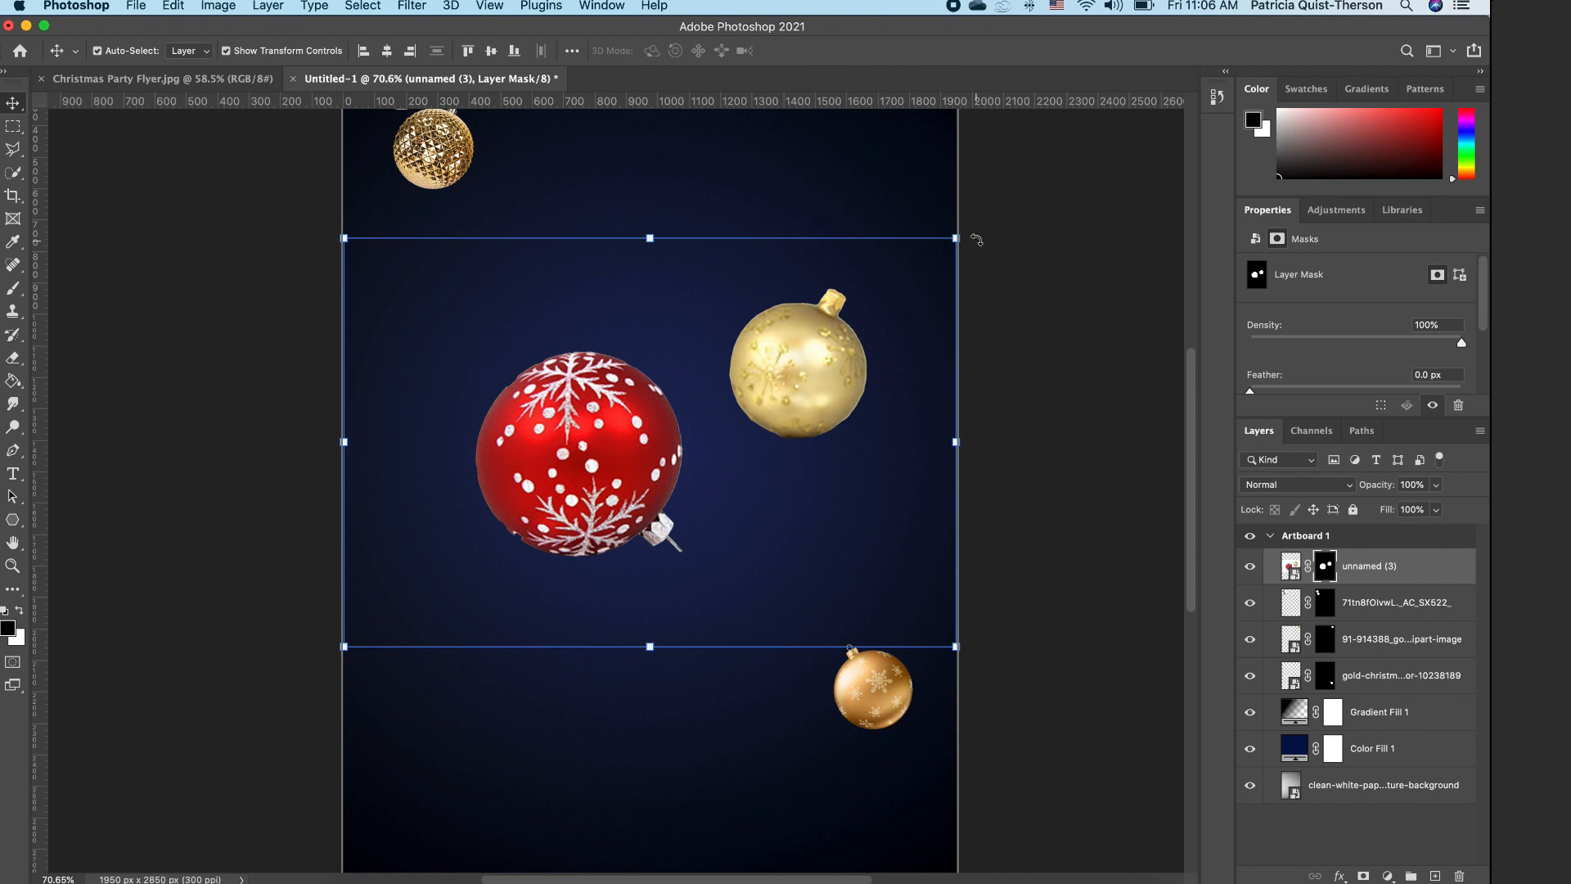
pyautogui.moveTo(953, 237); pyautogui.dragTo(511, 547)
pyautogui.moveTo(513, 666); pyautogui.dragTo(554, 428)
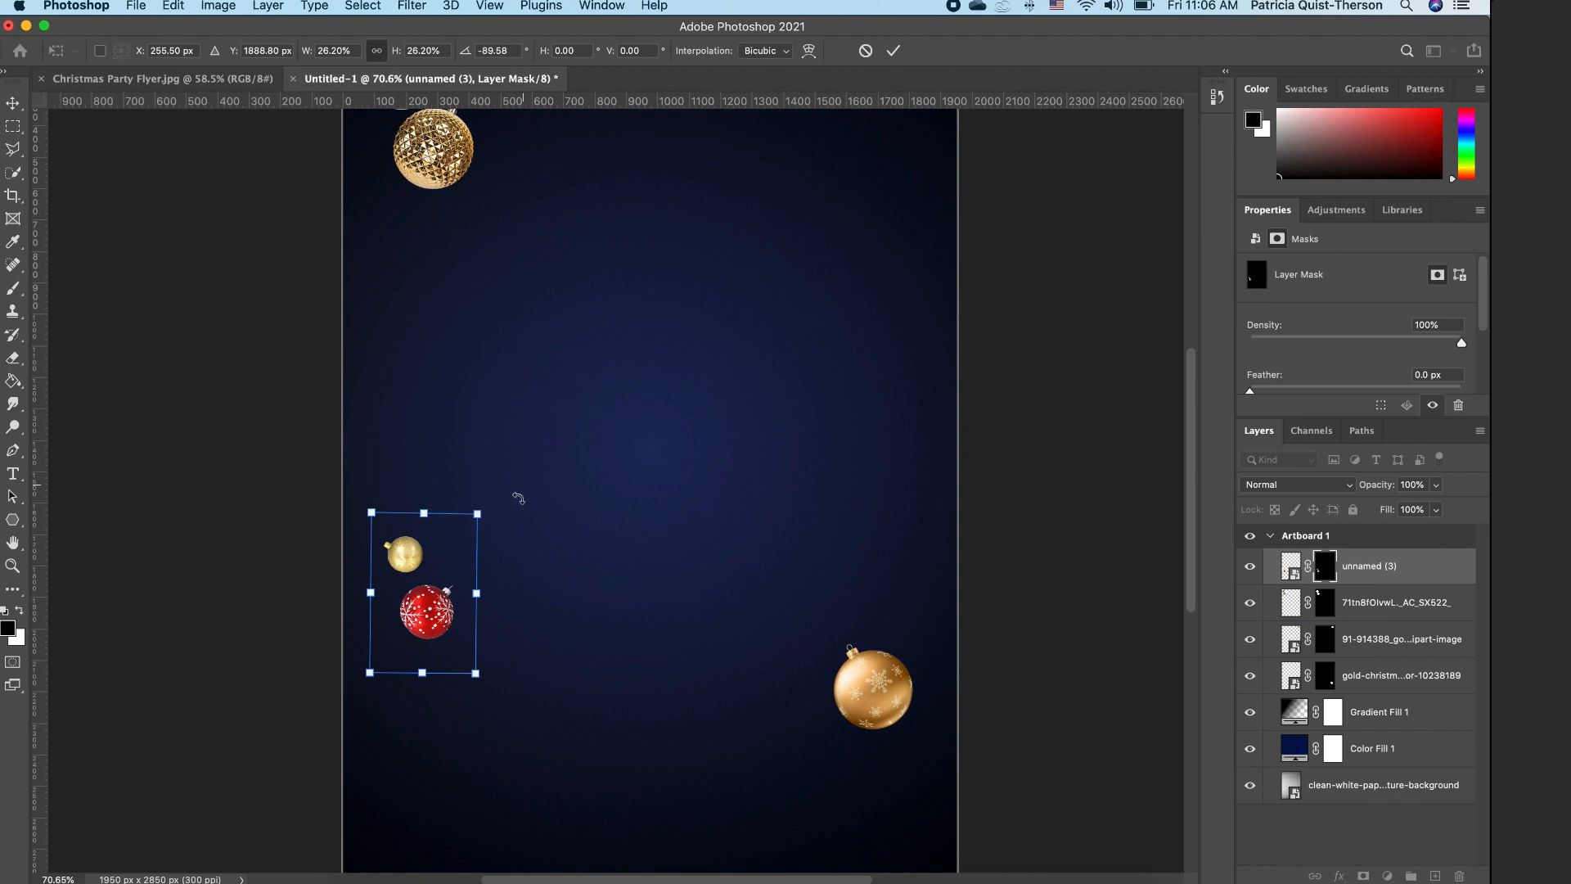
# Step: Enlarge the red and gold ornament pair slightly and move it against the artboard's lower-left edge
pyautogui.click(12, 565)
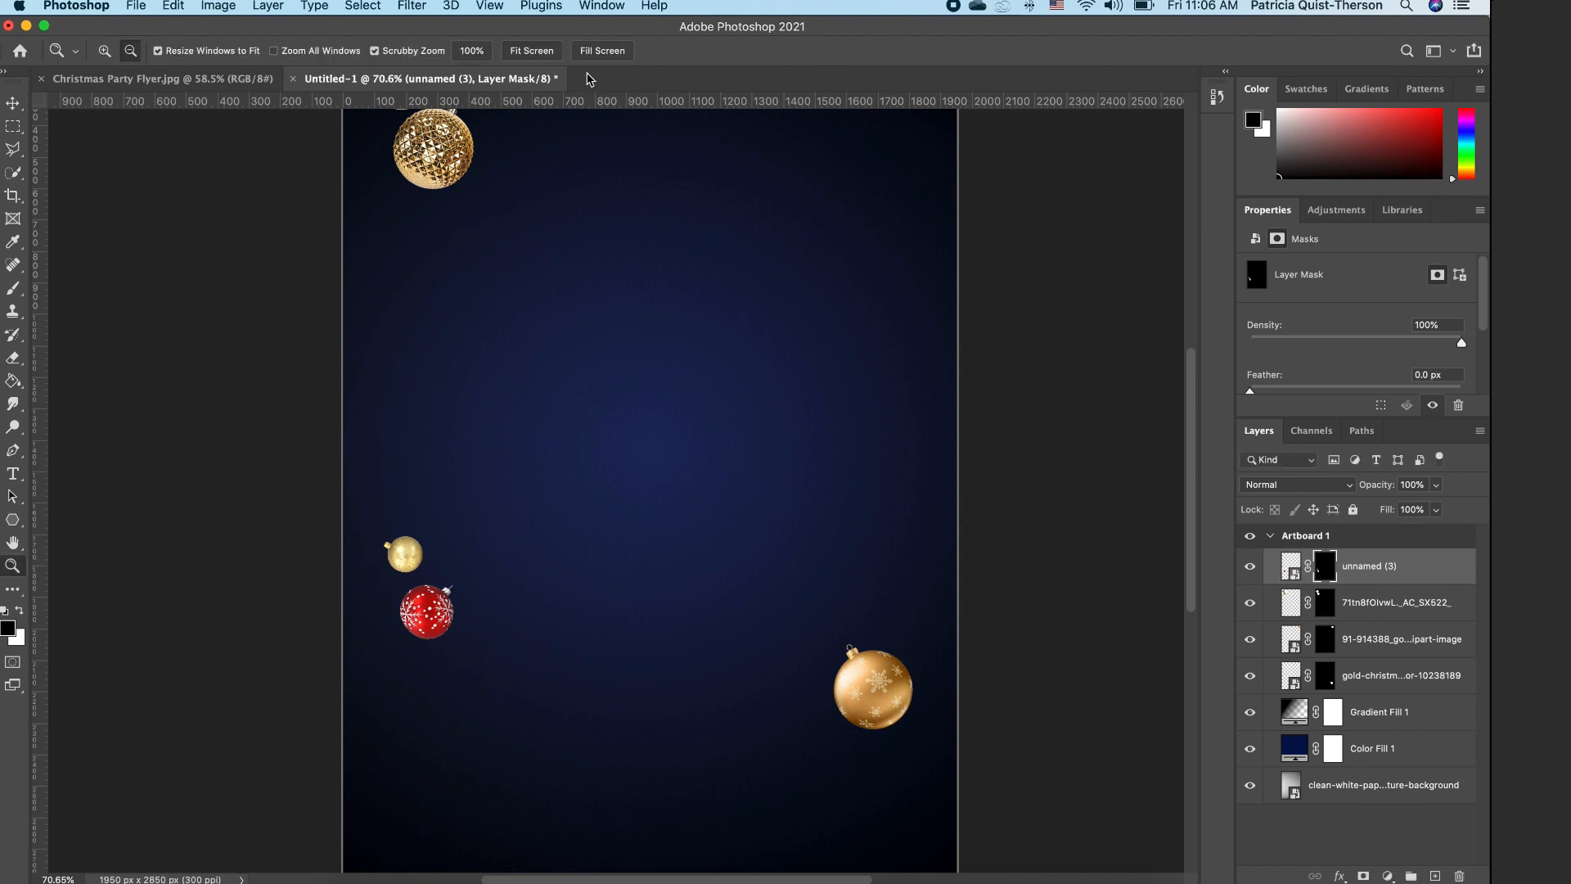
pyautogui.click(538, 50)
pyautogui.click(13, 103)
pyautogui.moveTo(419, 640); pyautogui.dragTo(376, 730)
pyautogui.moveTo(424, 651); pyautogui.dragTo(447, 624)
pyautogui.press('Return')
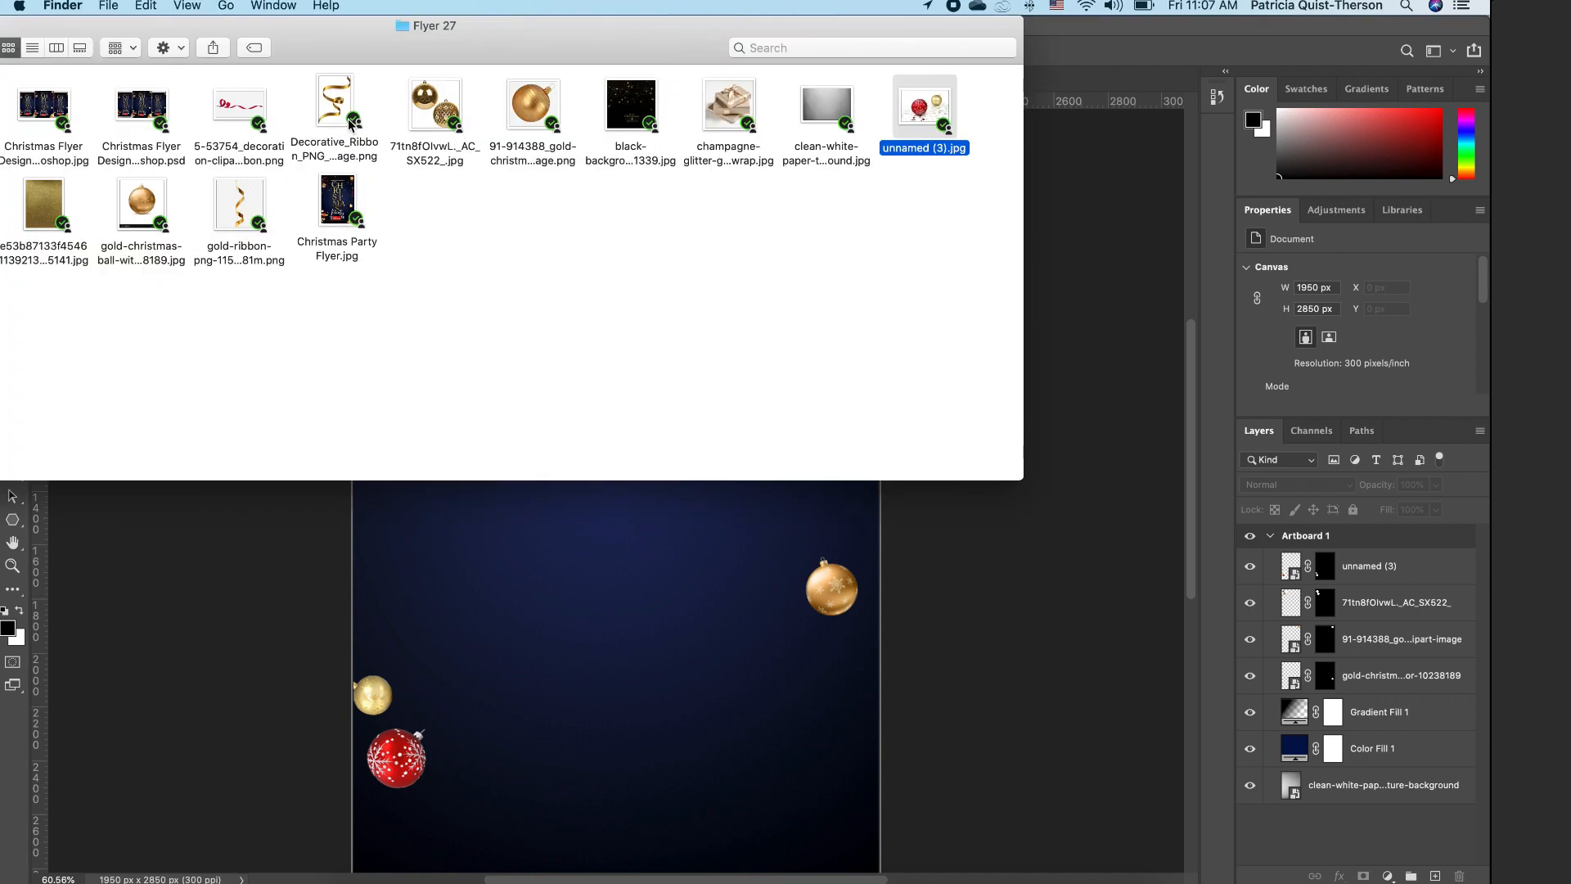
# Step: Place the Decorative_Ribbon PNG from Finder, scale it to about 44%, and move it over the red ornament in the lower-left corner
pyautogui.moveTo(328, 98); pyautogui.dragTo(588, 550)
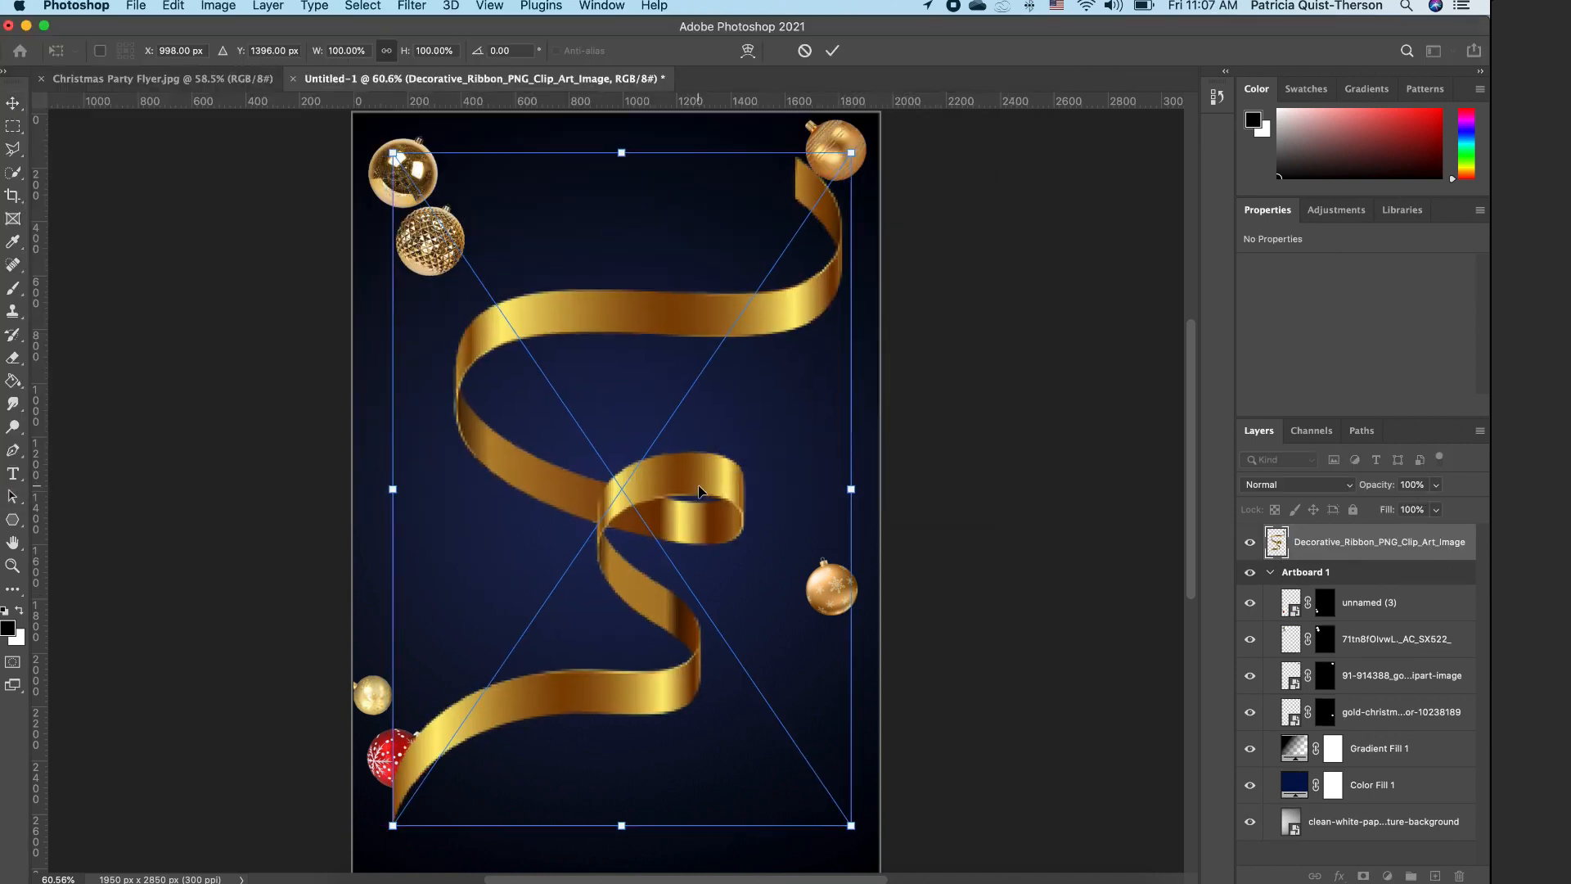
pyautogui.press('Return')
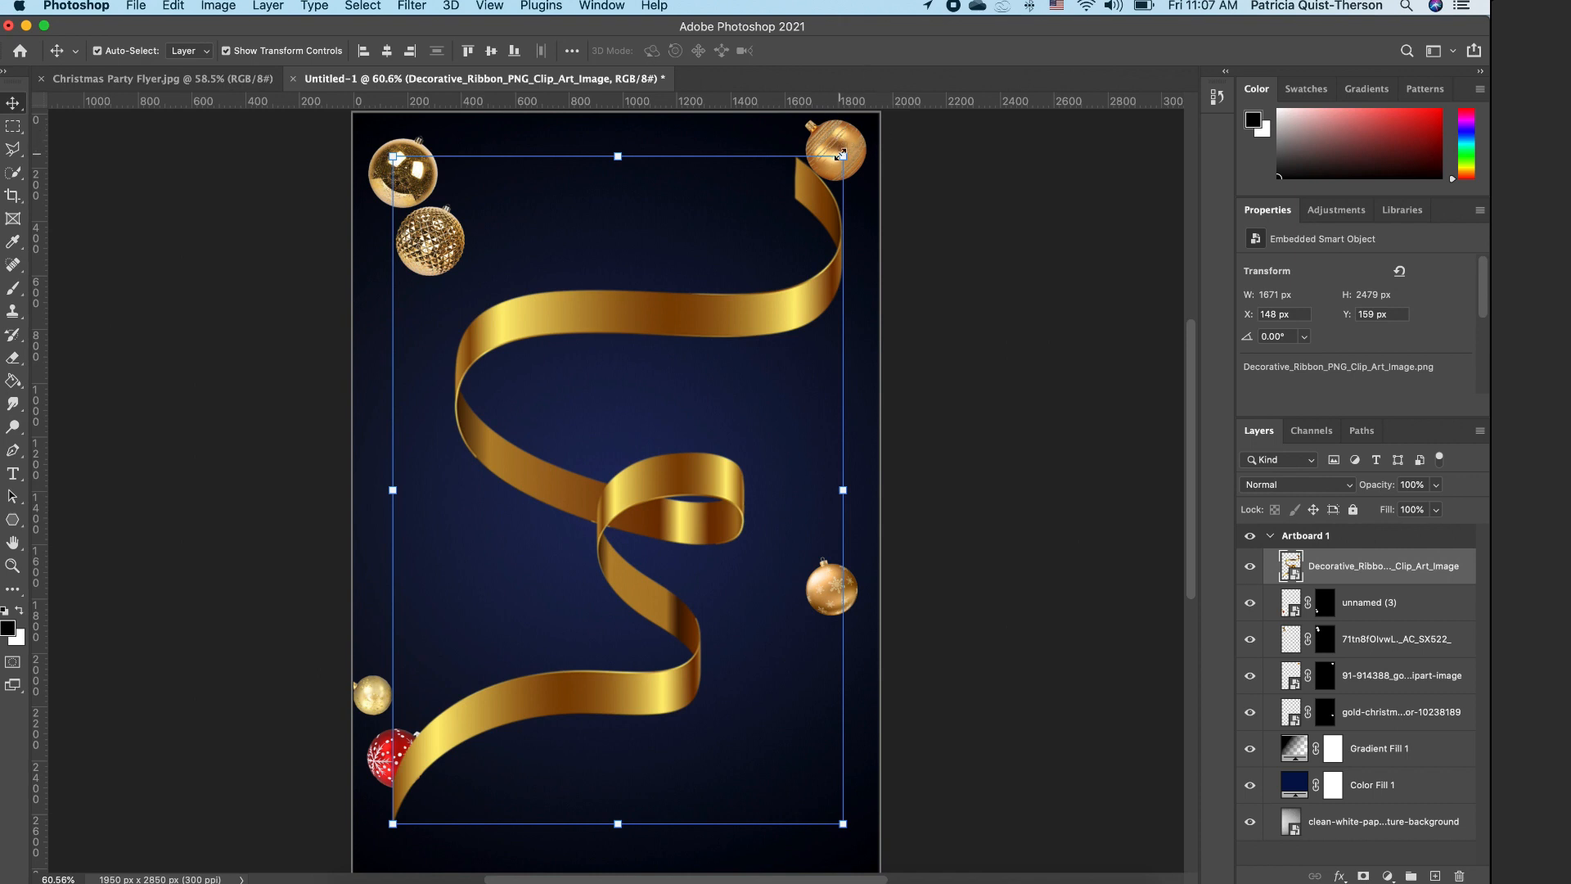
pyautogui.moveTo(843, 154); pyautogui.dragTo(594, 531)
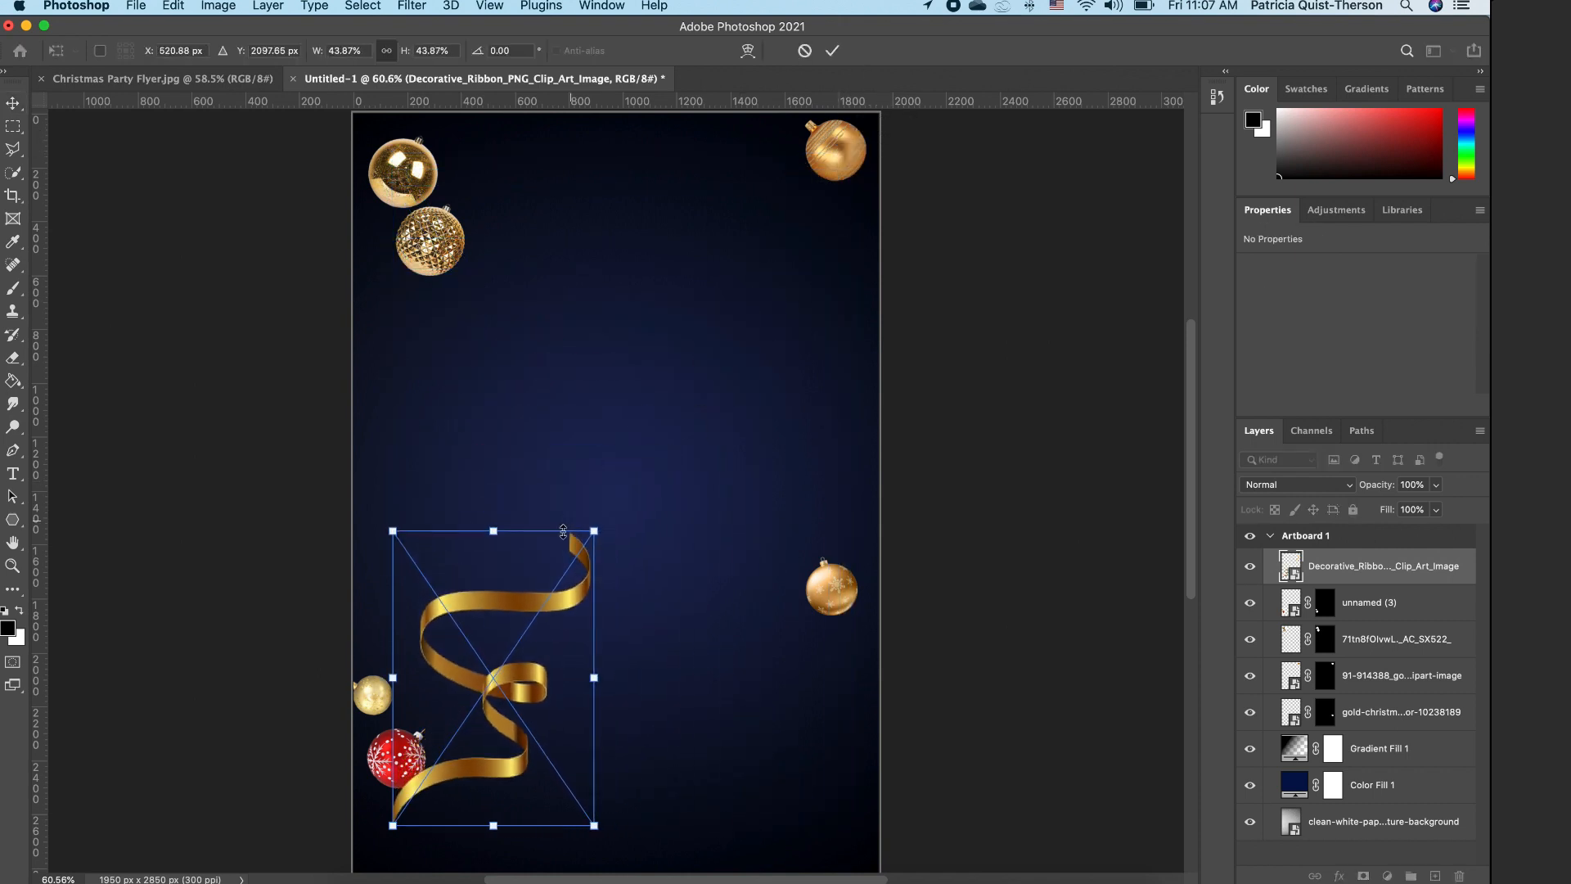
pyautogui.moveTo(494, 612); pyautogui.dragTo(393, 711)
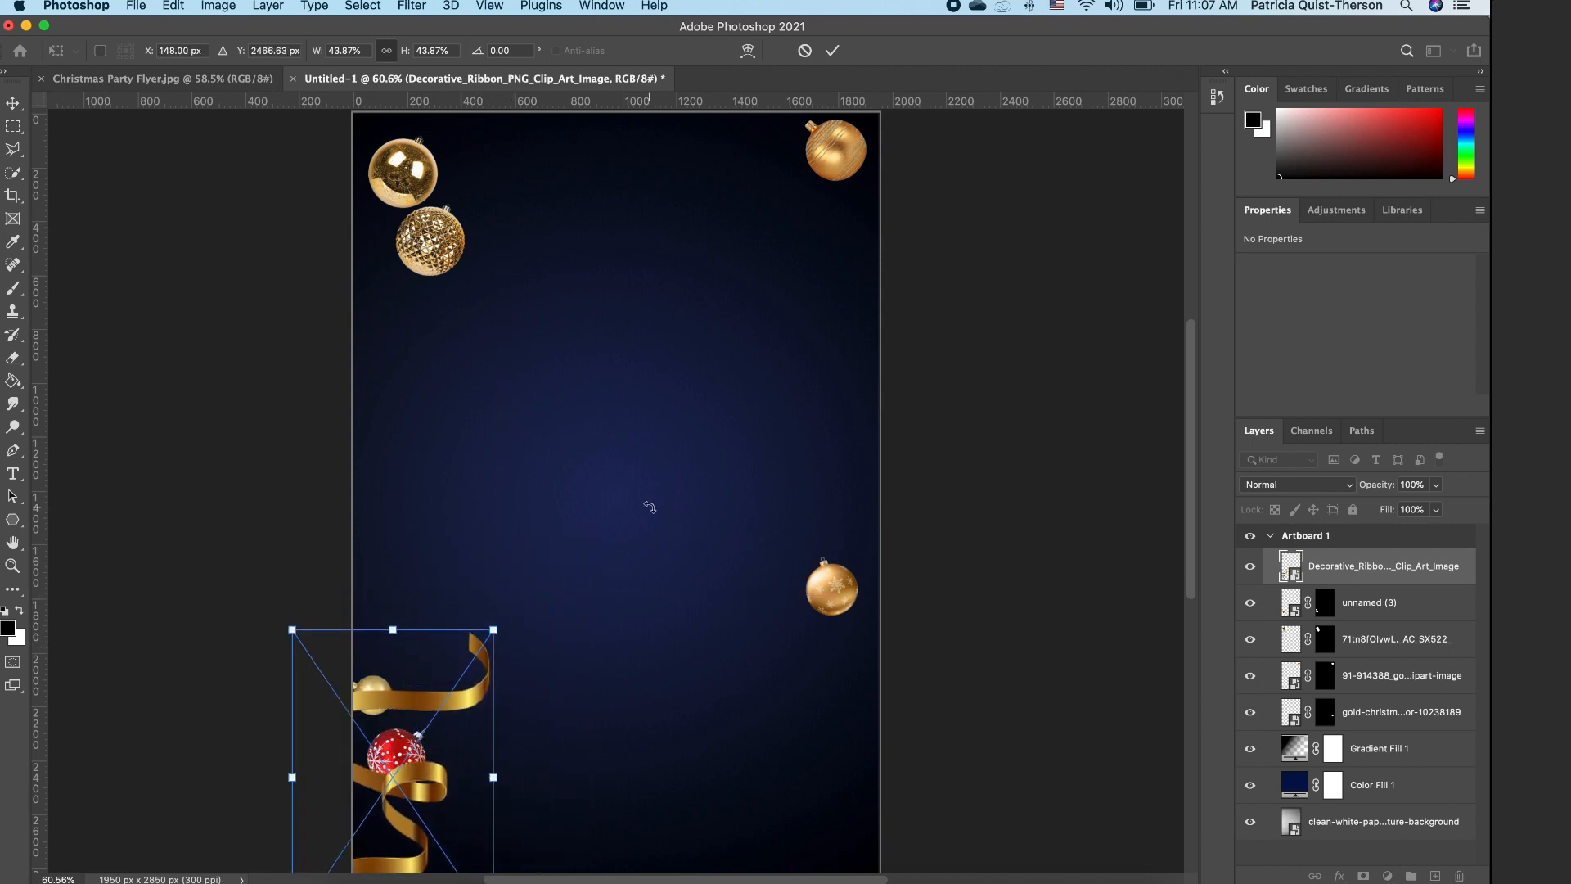
pyautogui.click(604, 740)
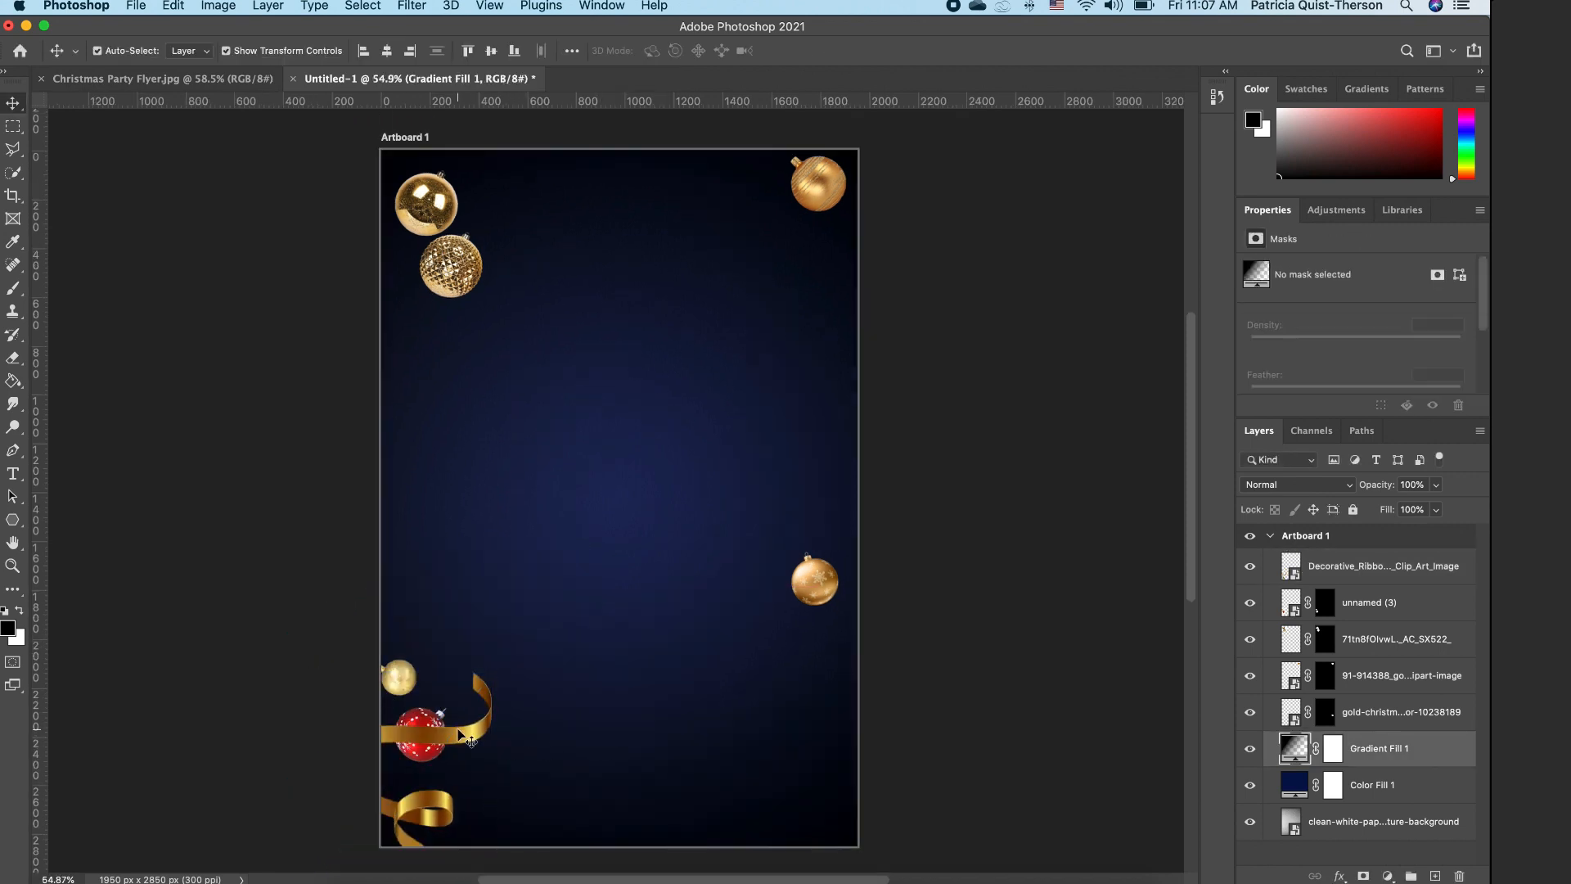
# Step: Duplicate the gold ribbon, move the copy to the artboard's upper edge near the centre, and scale it down slightly
pyautogui.click(457, 730)
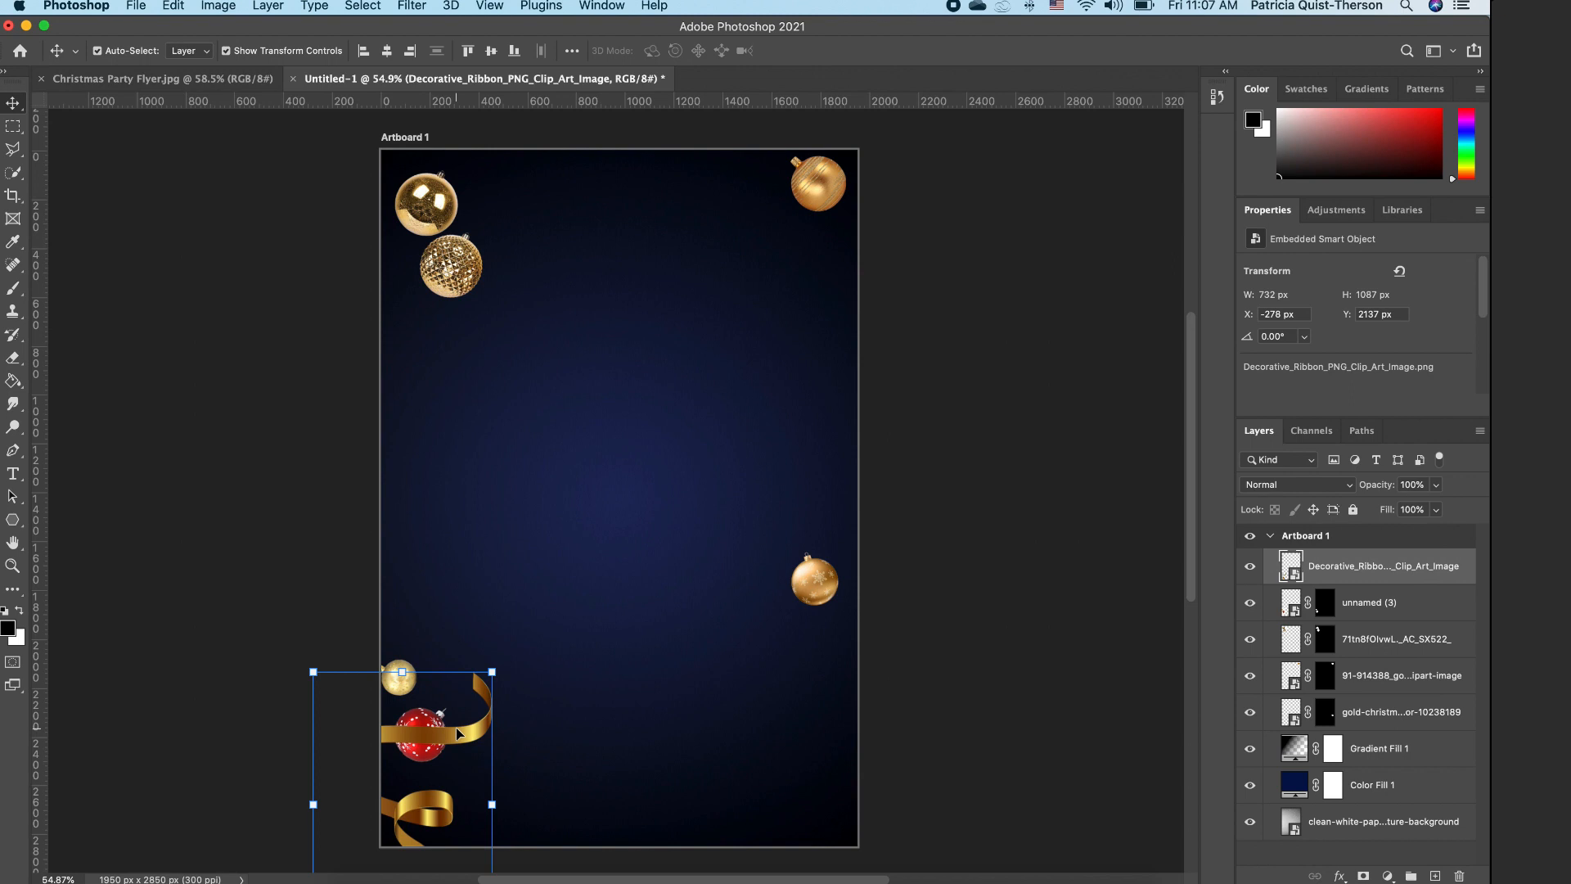
pyautogui.press('super+j')
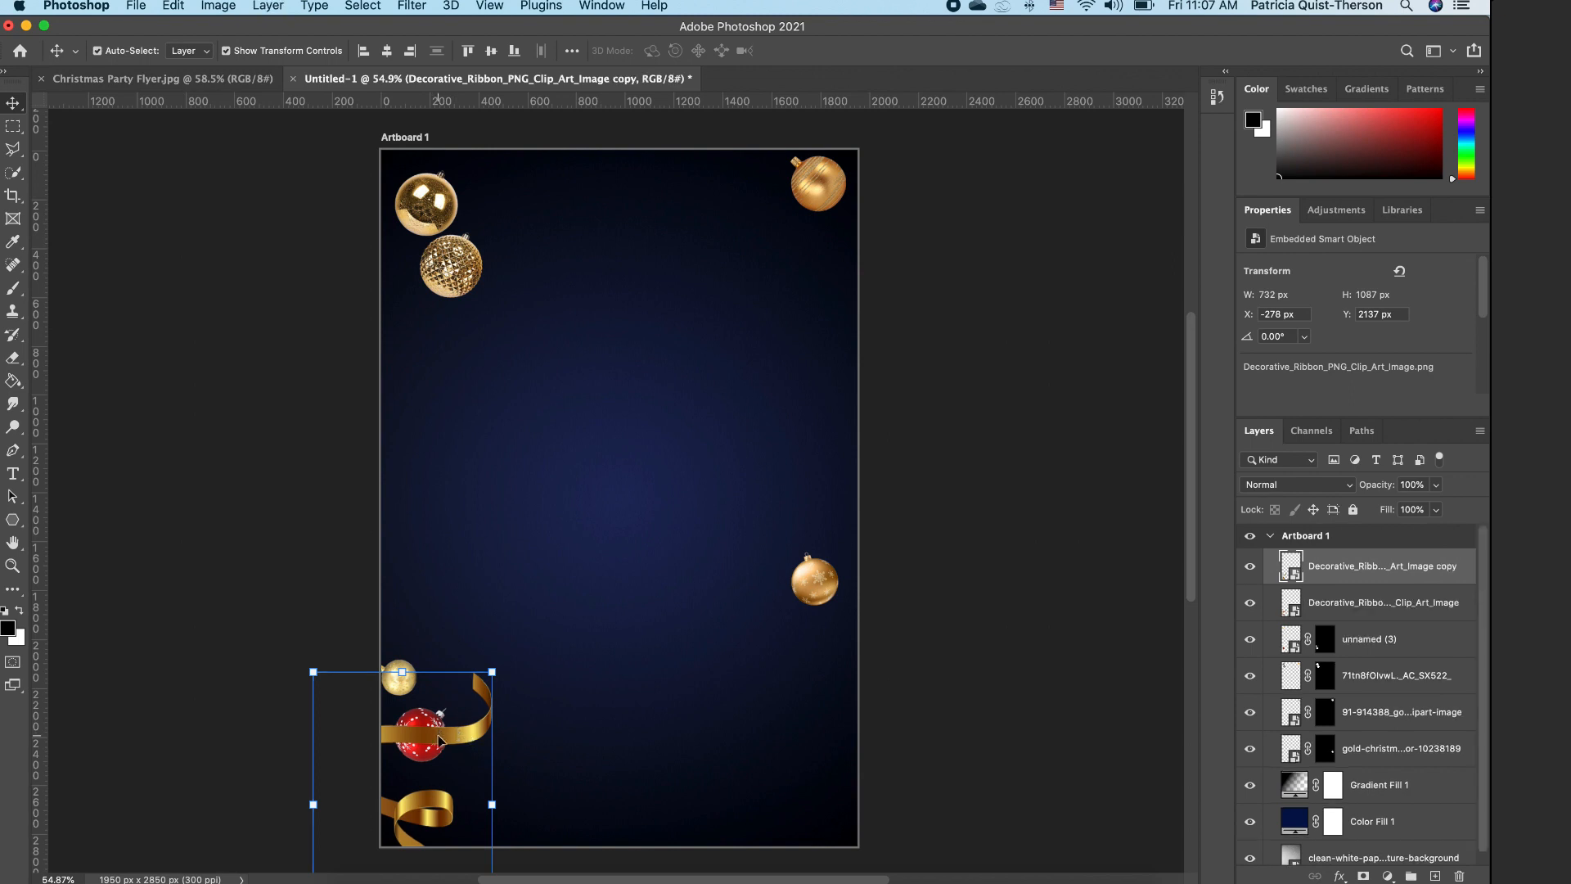
pyautogui.moveTo(440, 741); pyautogui.dragTo(720, 138)
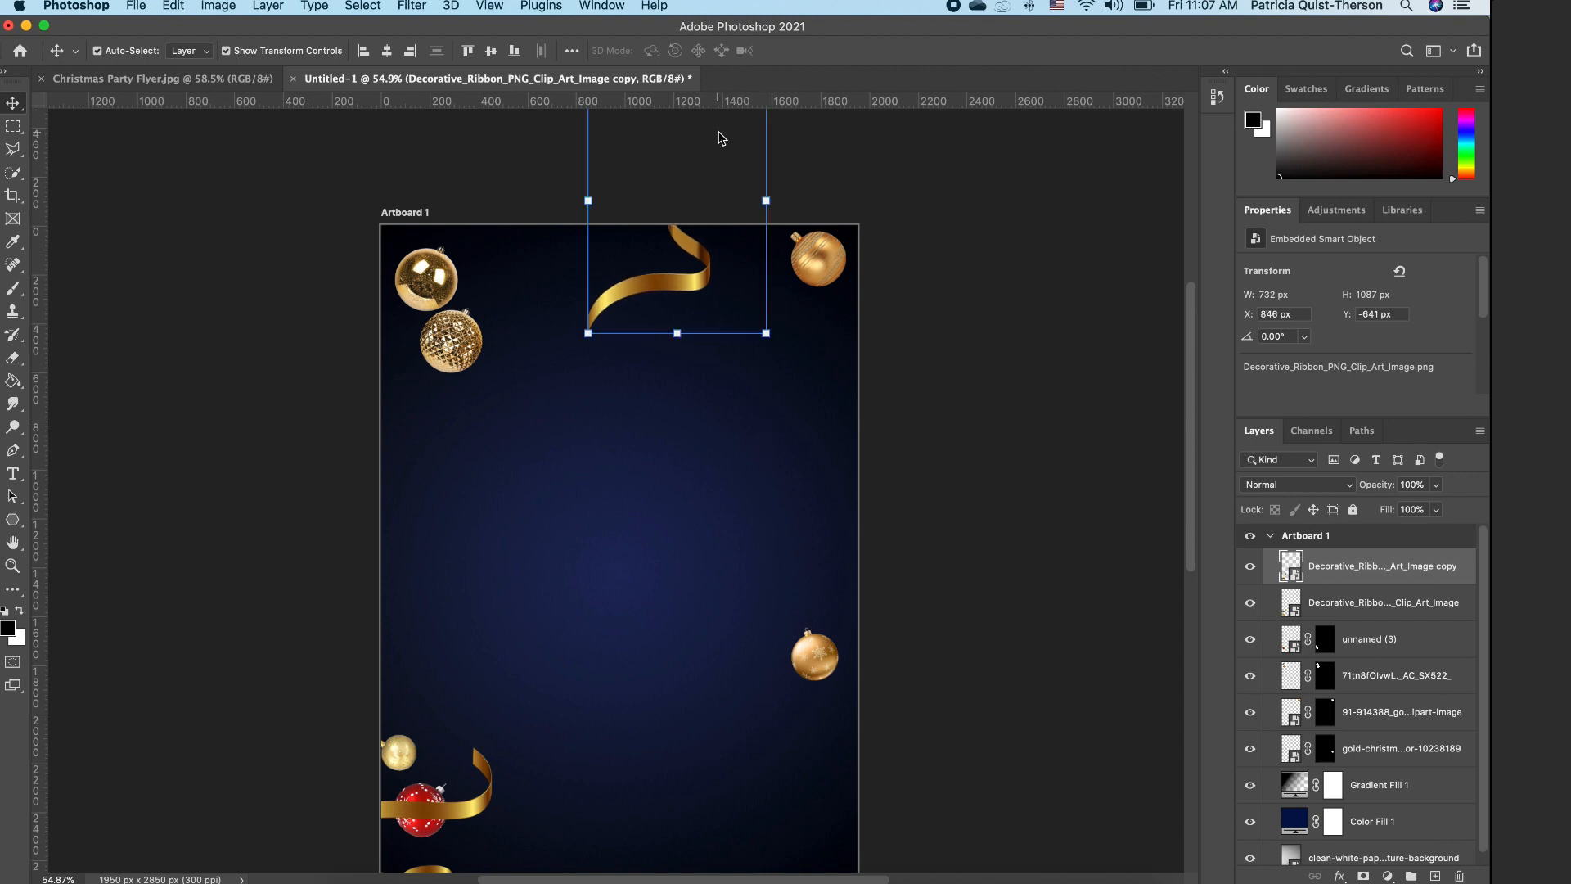
pyautogui.moveTo(766, 332); pyautogui.dragTo(682, 274)
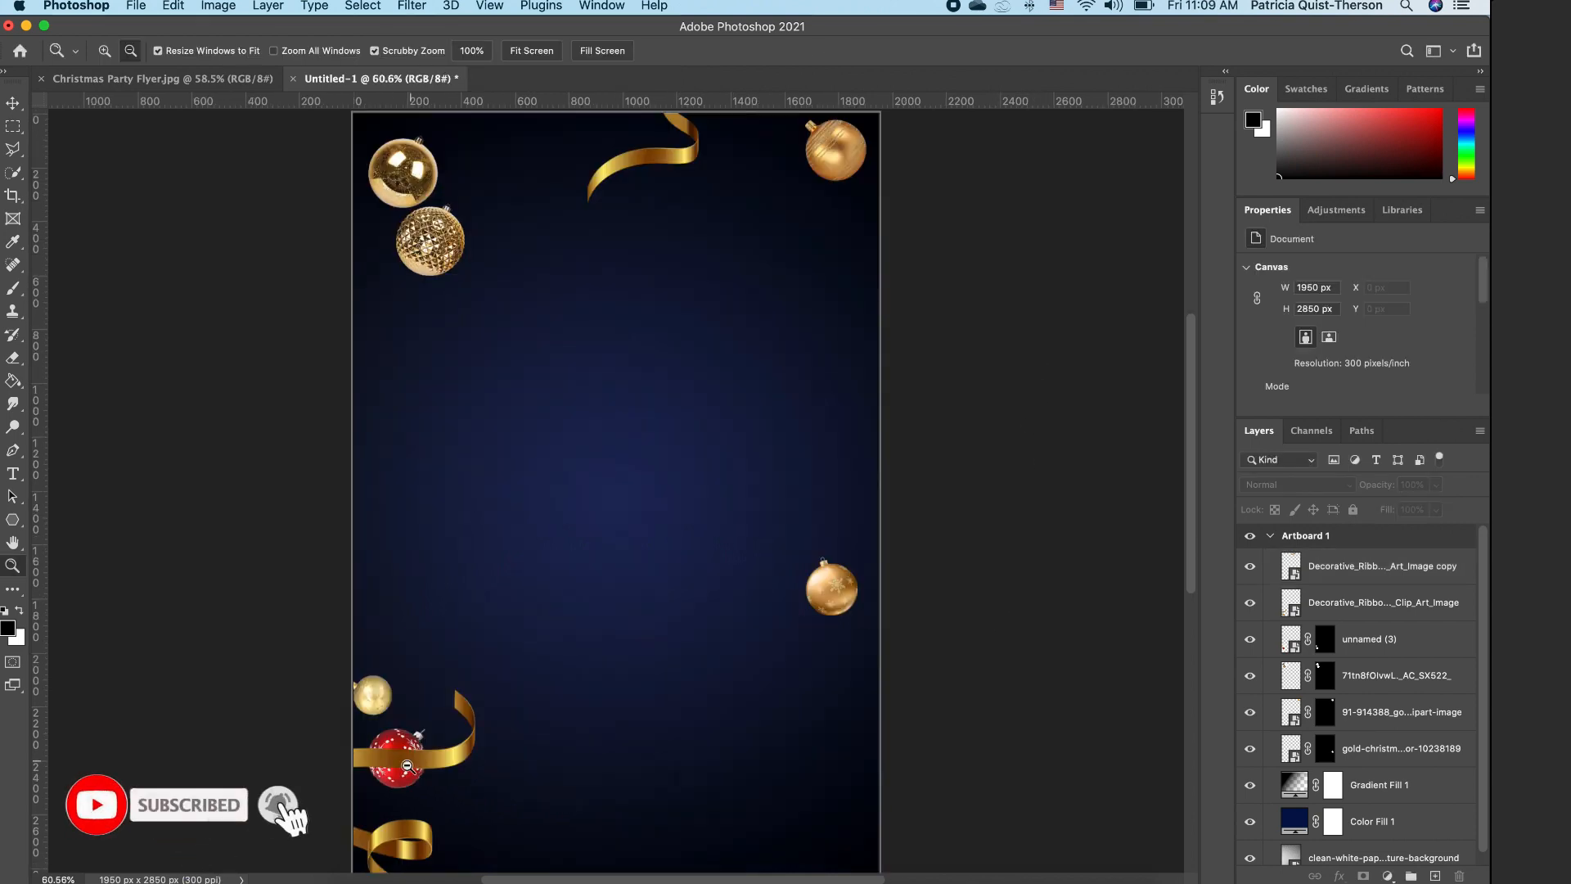
# Step: Place the kisspng red ribbon bow JPG from the Flyer 27 folder and mask out its background with Select Subject
pyautogui.click(351, 869)
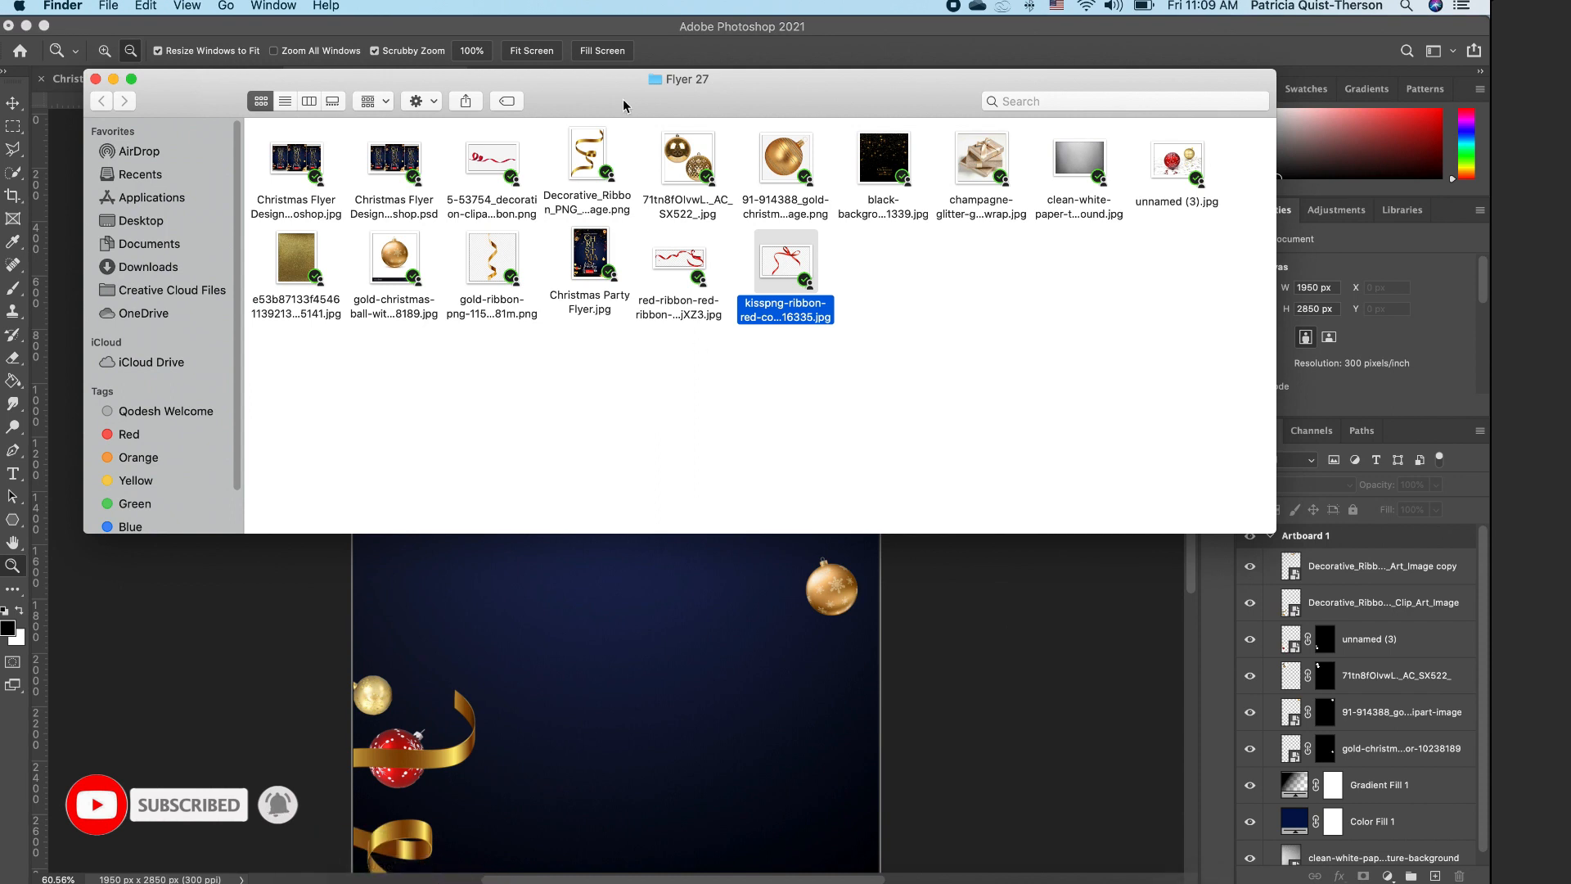
pyautogui.click(631, 409)
pyautogui.moveTo(786, 266); pyautogui.dragTo(635, 574)
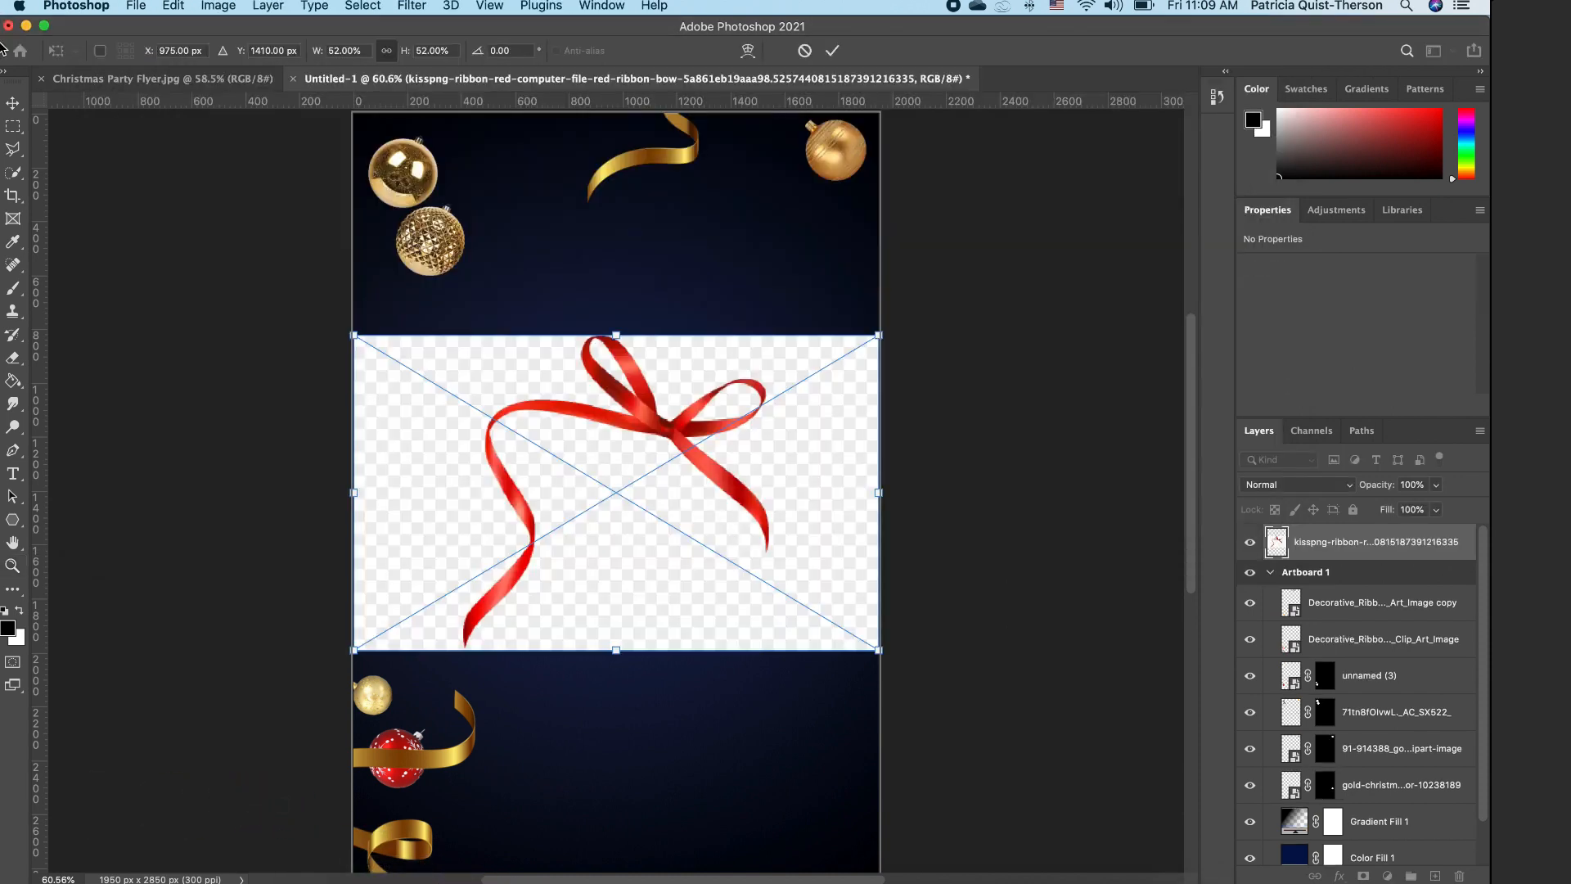
pyautogui.click(12, 172)
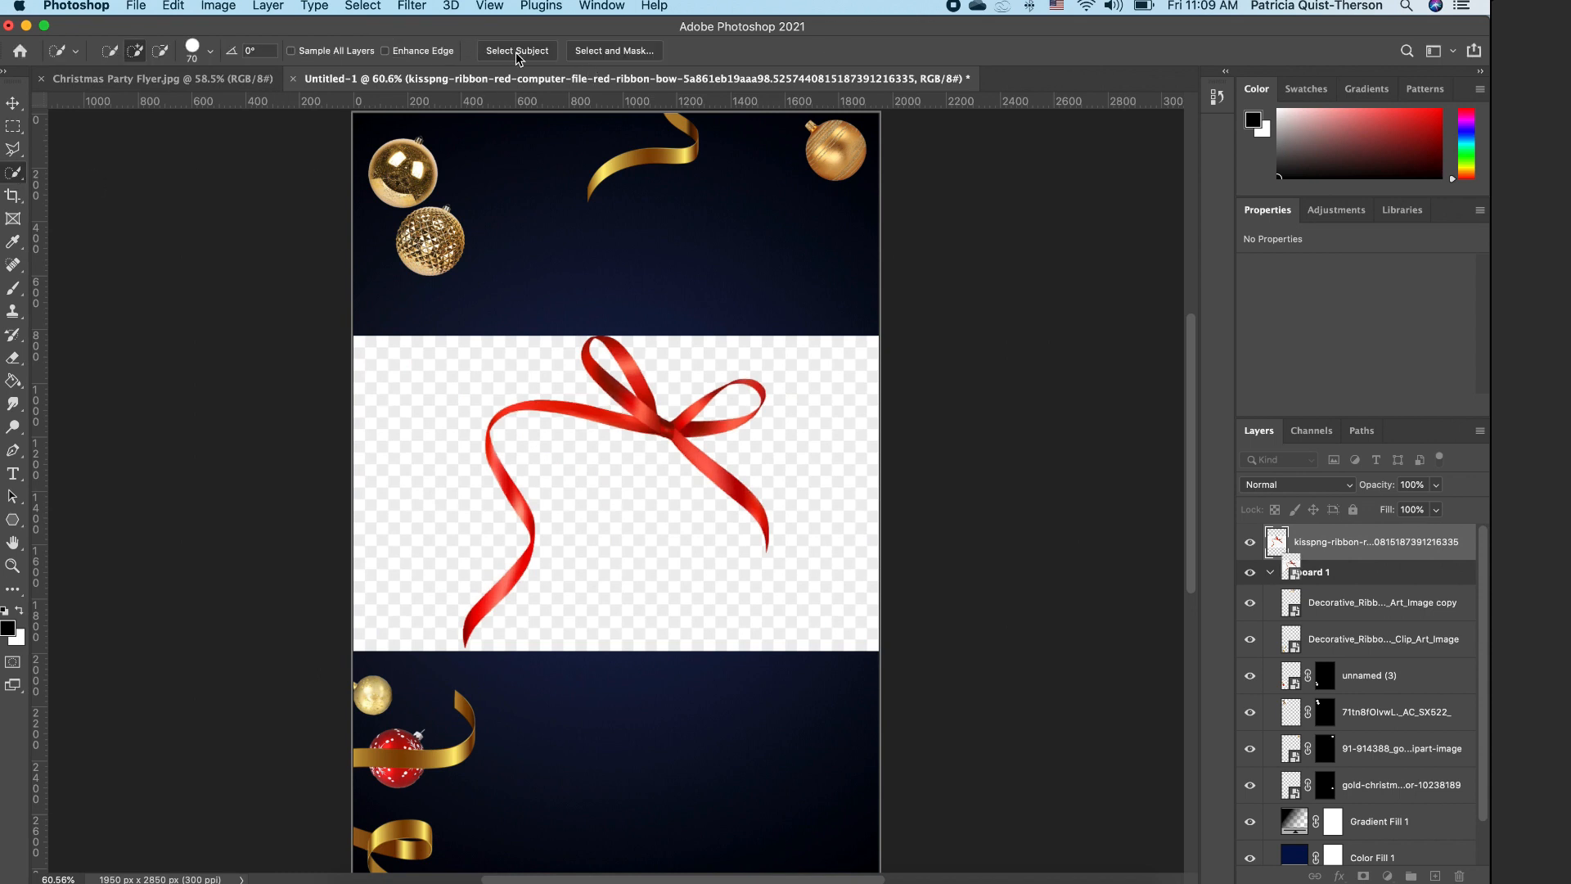
pyautogui.click(518, 51)
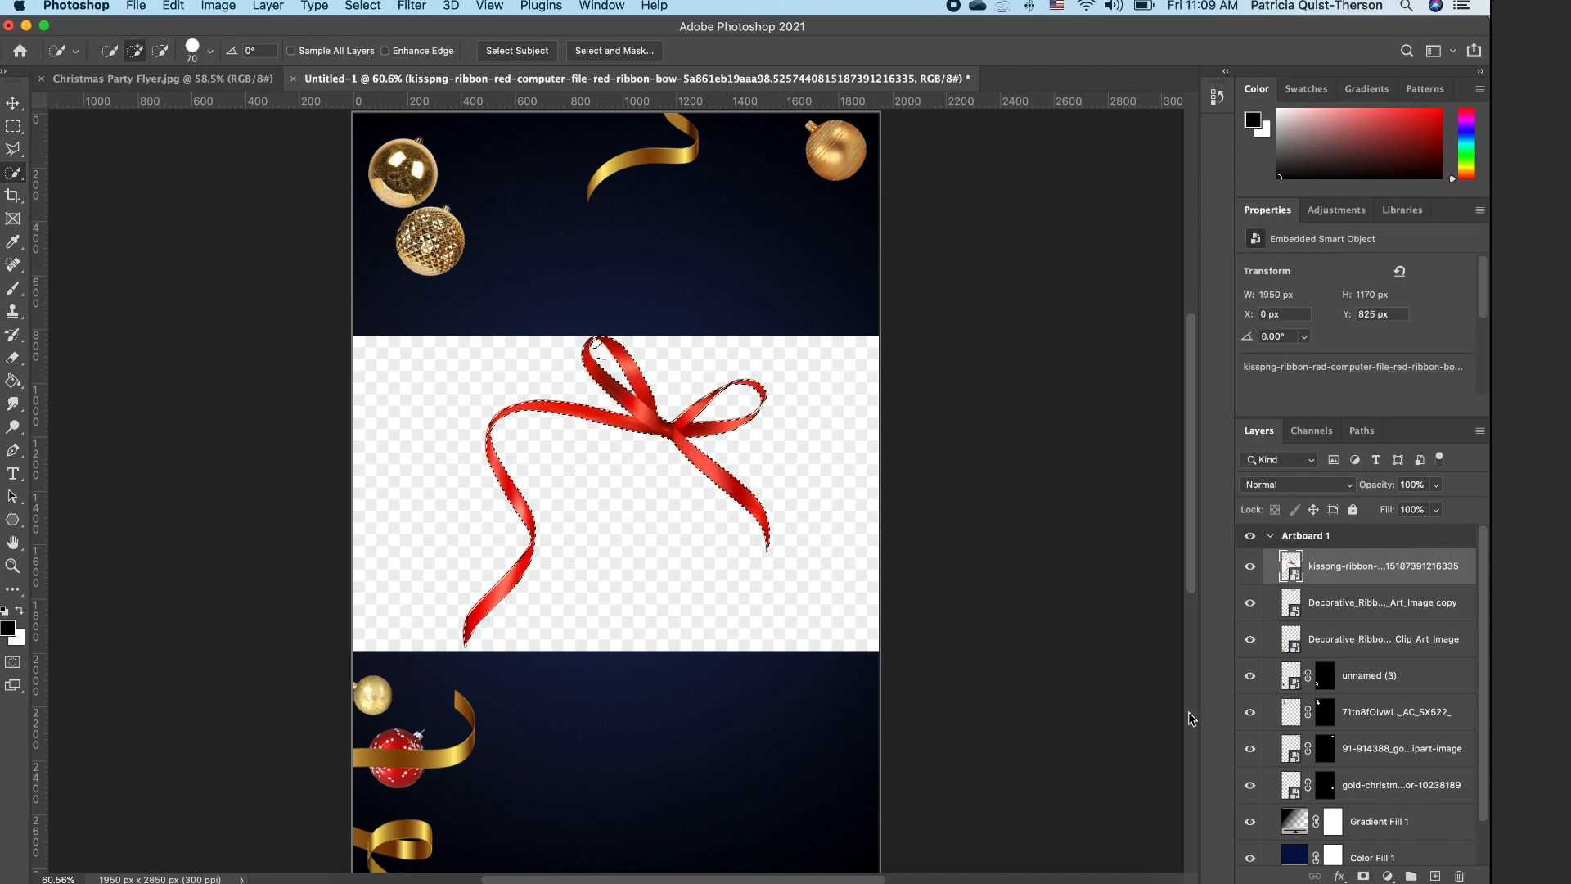
pyautogui.click(1364, 876)
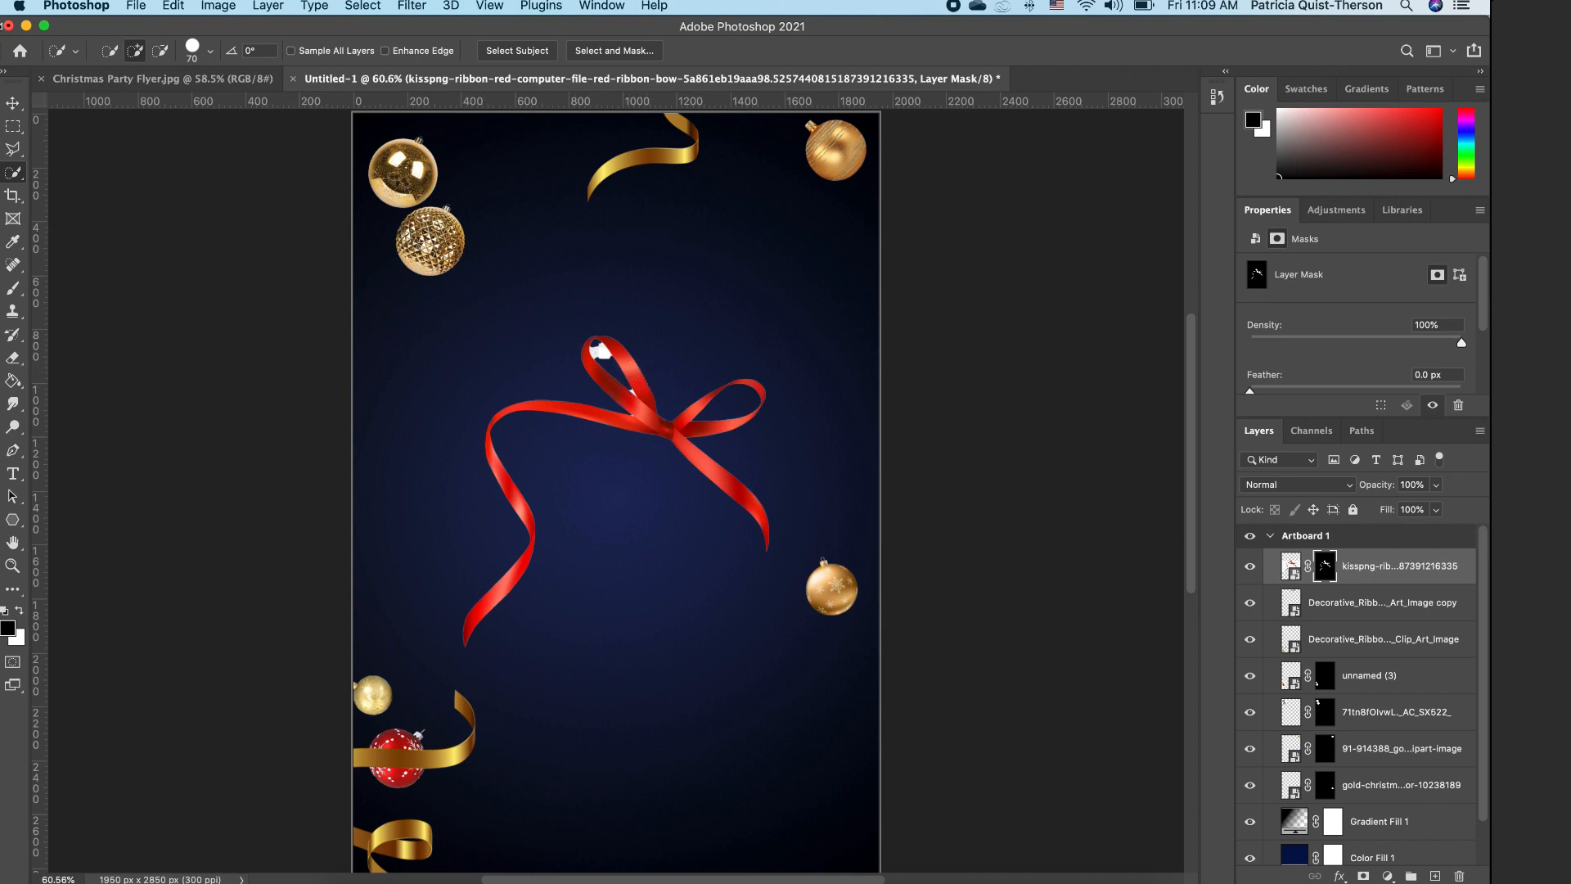
# Step: Scale the red ribbon down to about 1190 px wide, rotate it about -2°, and move it partly off the artboard's upper-right edge
pyautogui.click(14, 105)
pyautogui.click(720, 356)
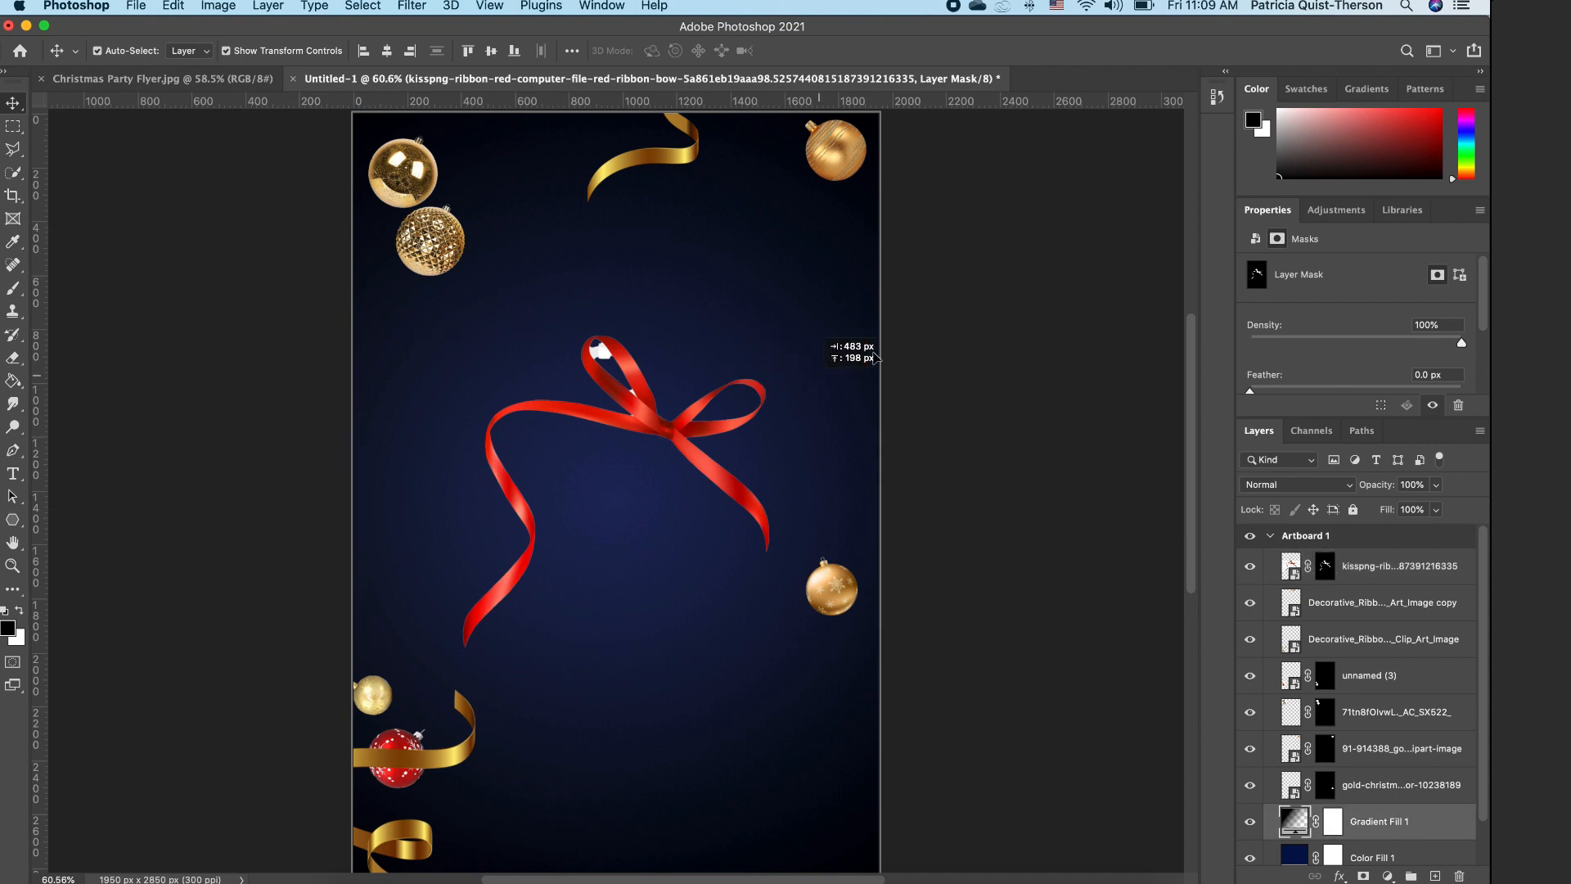
pyautogui.moveTo(769, 402); pyautogui.dragTo(936, 309)
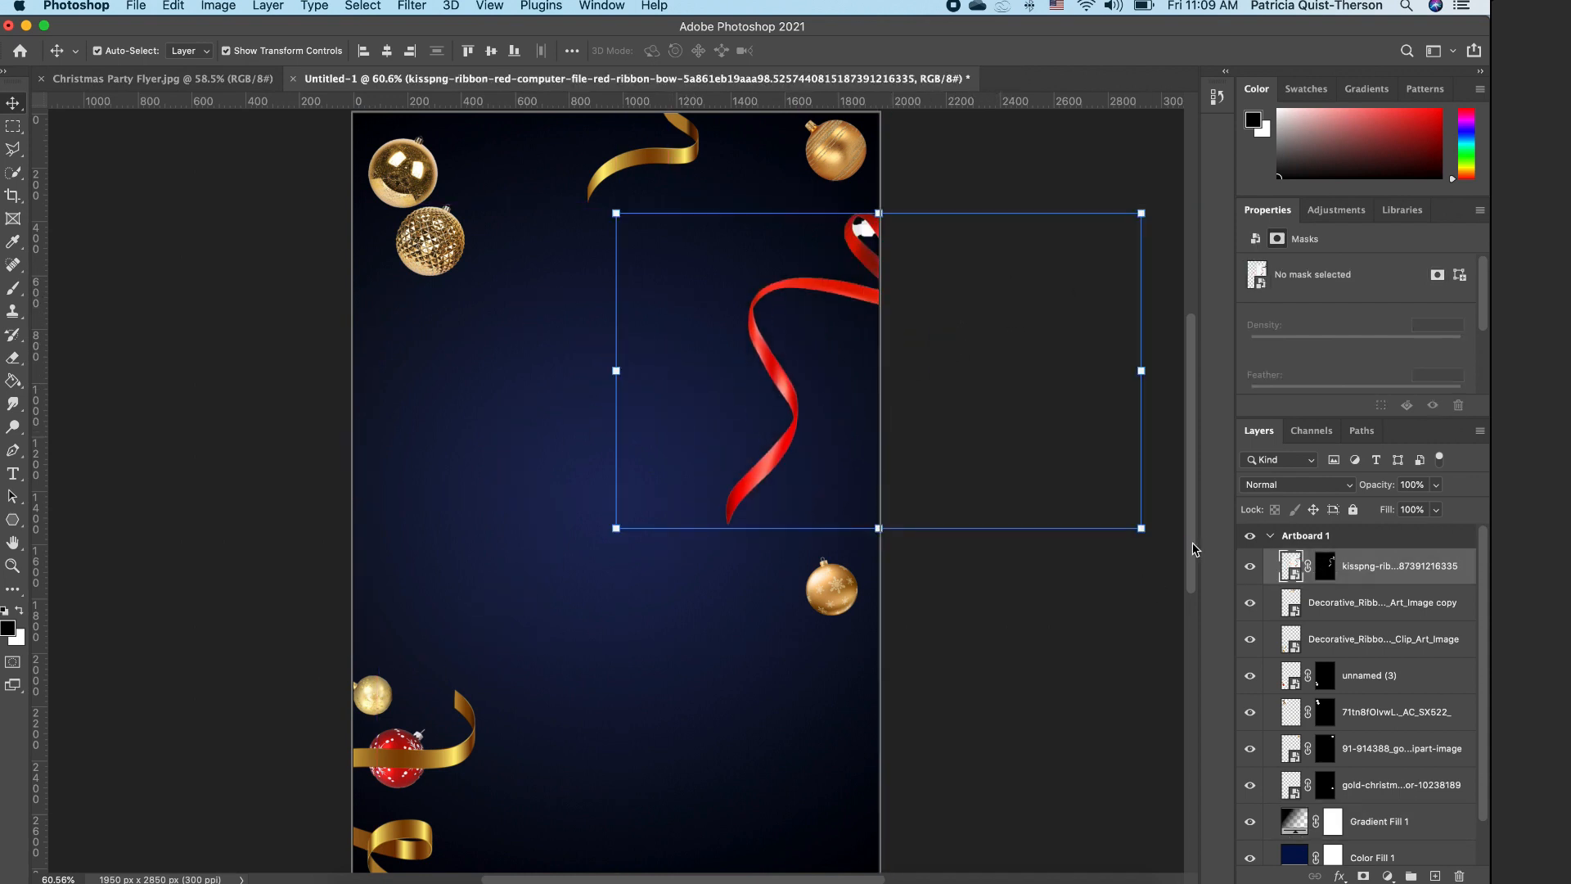
pyautogui.moveTo(1144, 527); pyautogui.dragTo(1002, 385)
pyautogui.moveTo(806, 269); pyautogui.dragTo(941, 270)
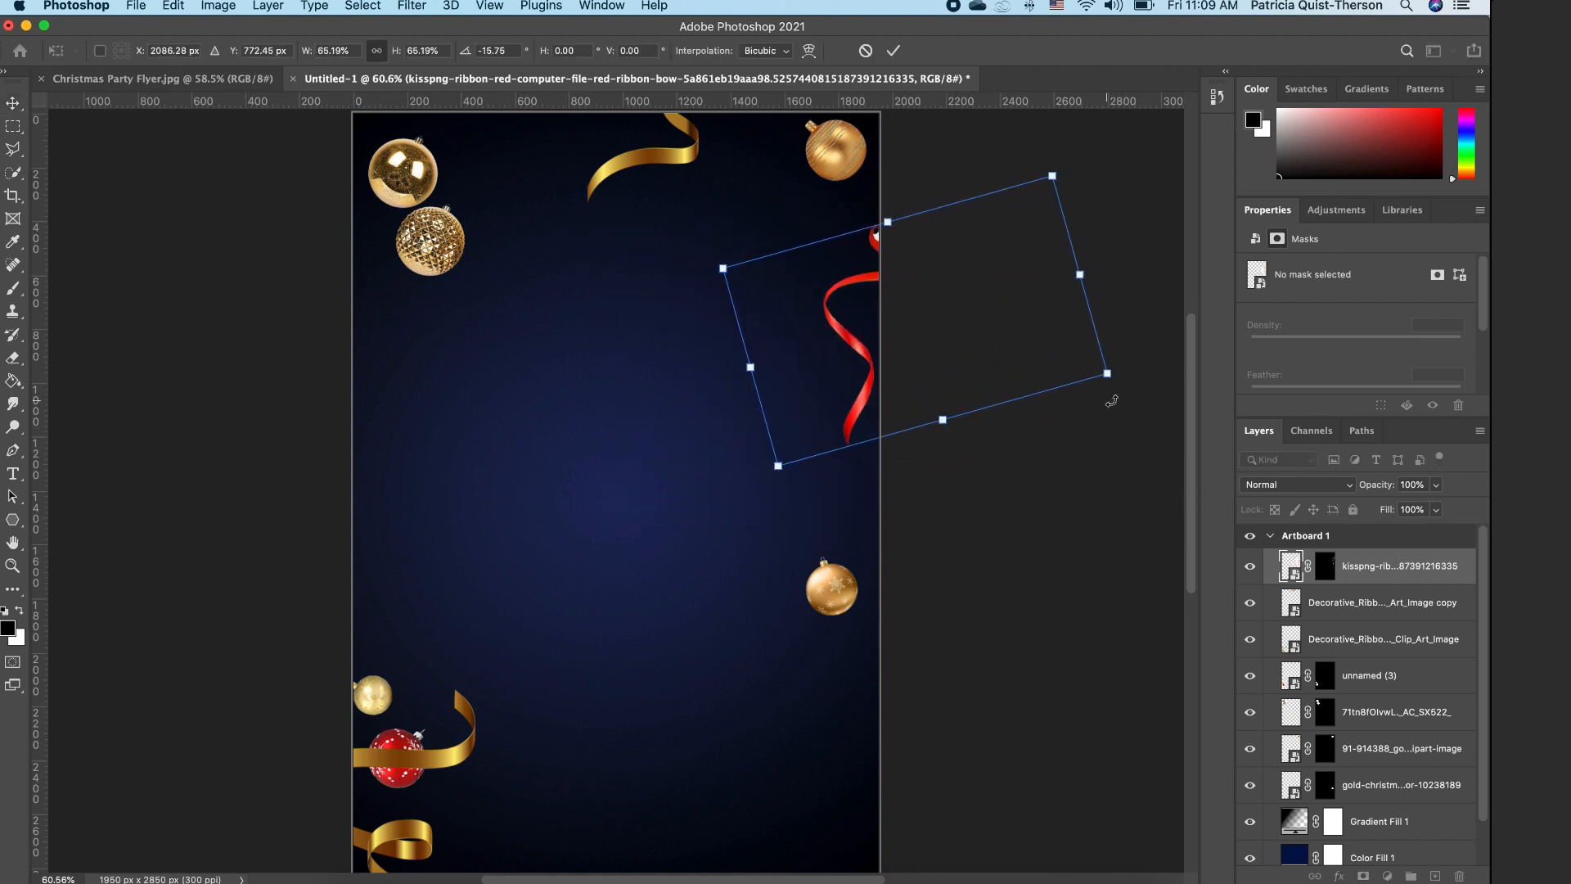
pyautogui.moveTo(1140, 383); pyautogui.dragTo(1132, 421)
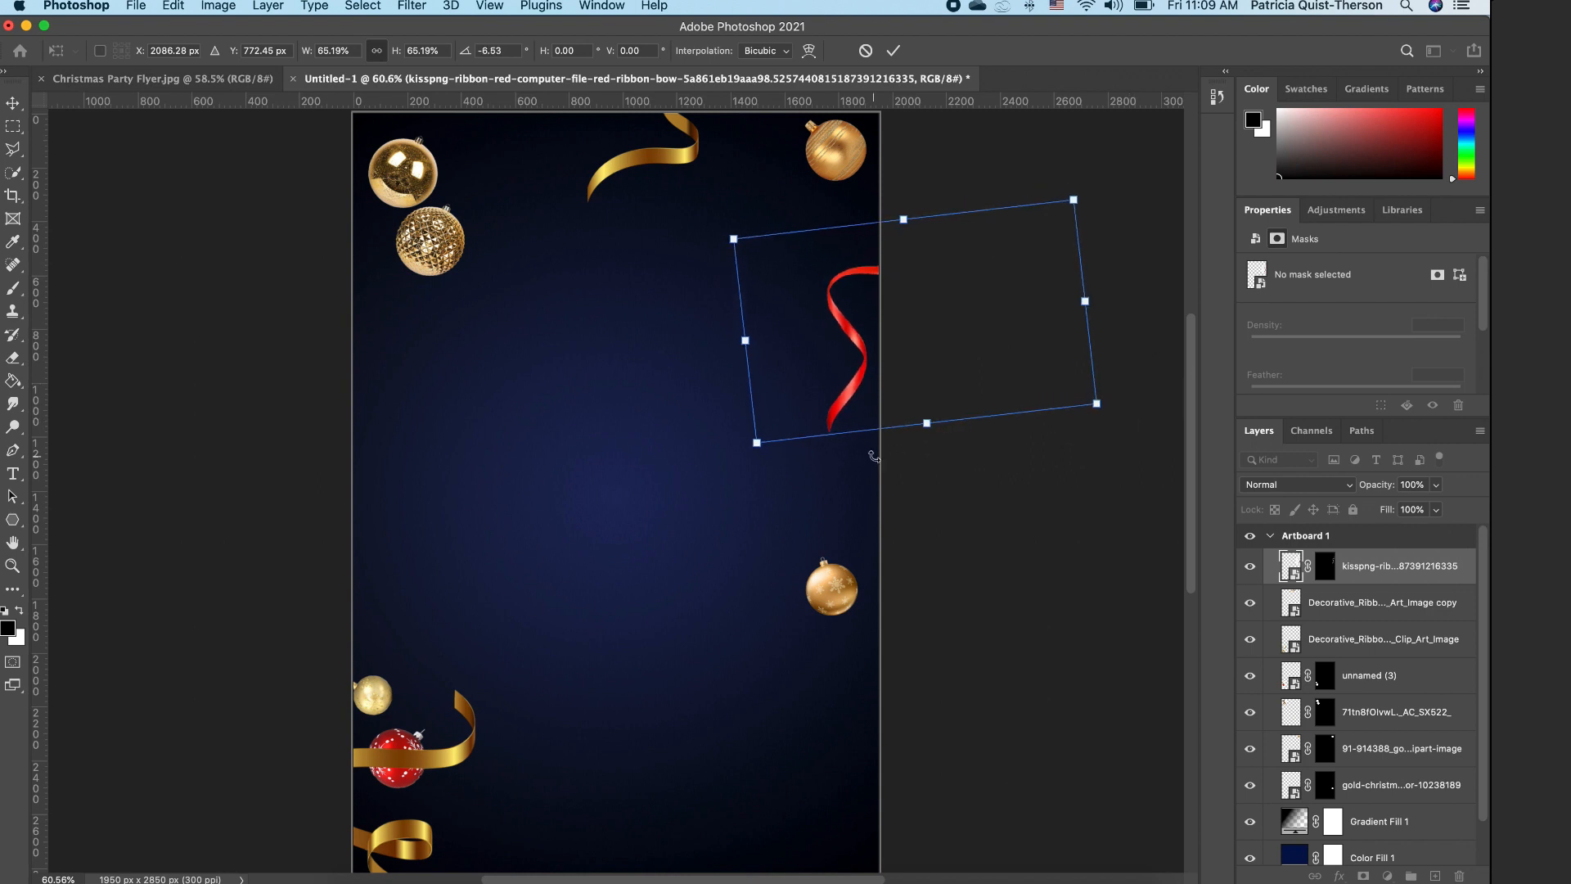
pyautogui.press('Return')
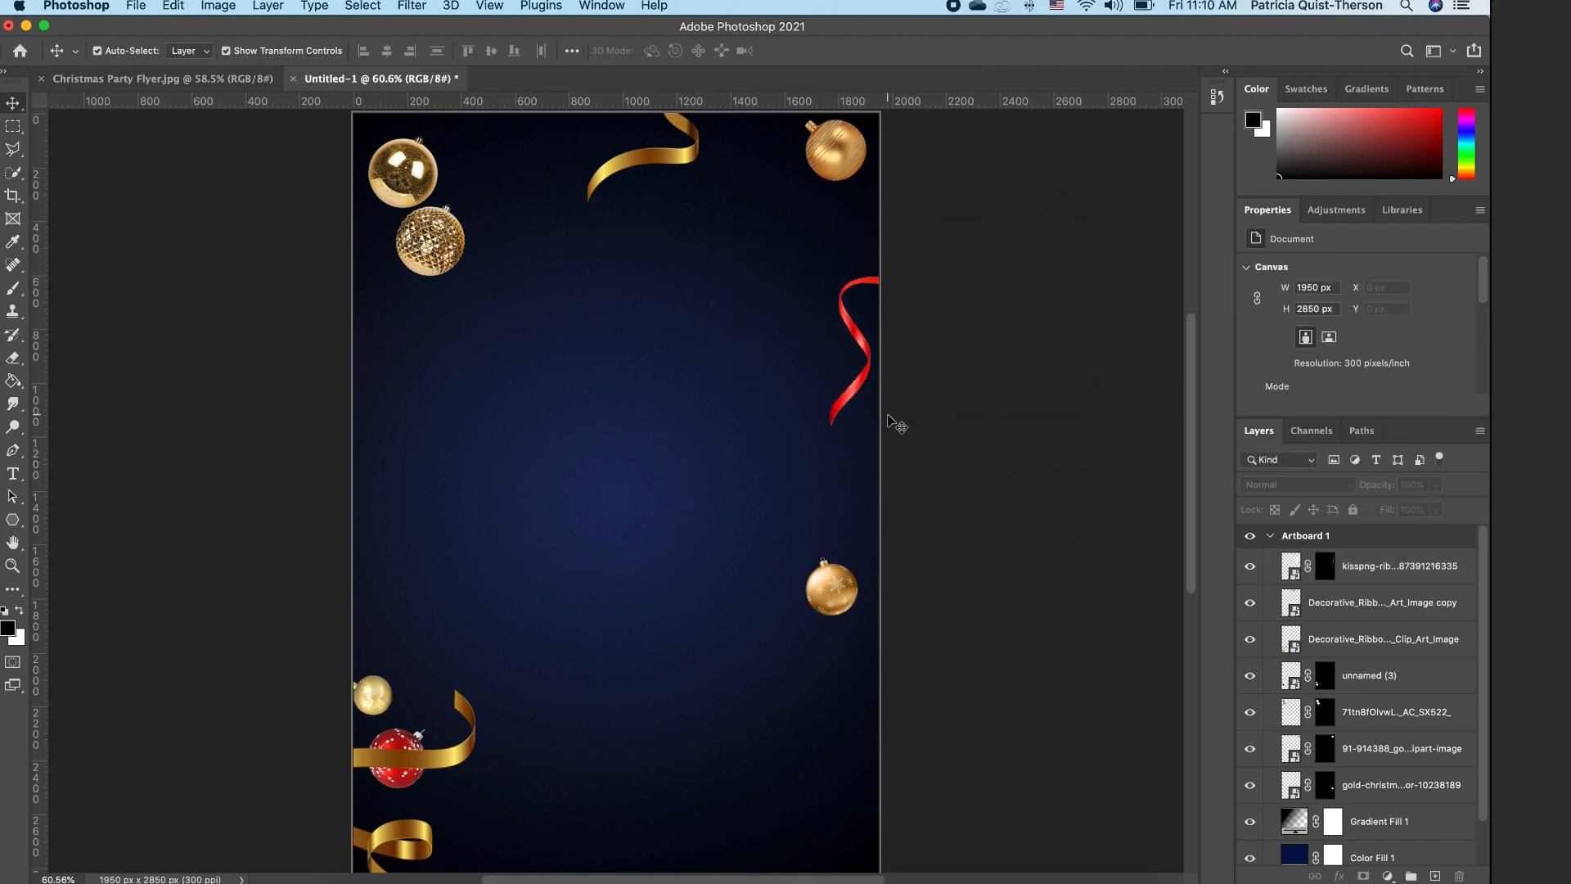
# Step: Duplicate the red ribbon, rotate the copy to about 14.7°, and position it over the gold ornaments in the artboard's upper-left corner
pyautogui.click(858, 384)
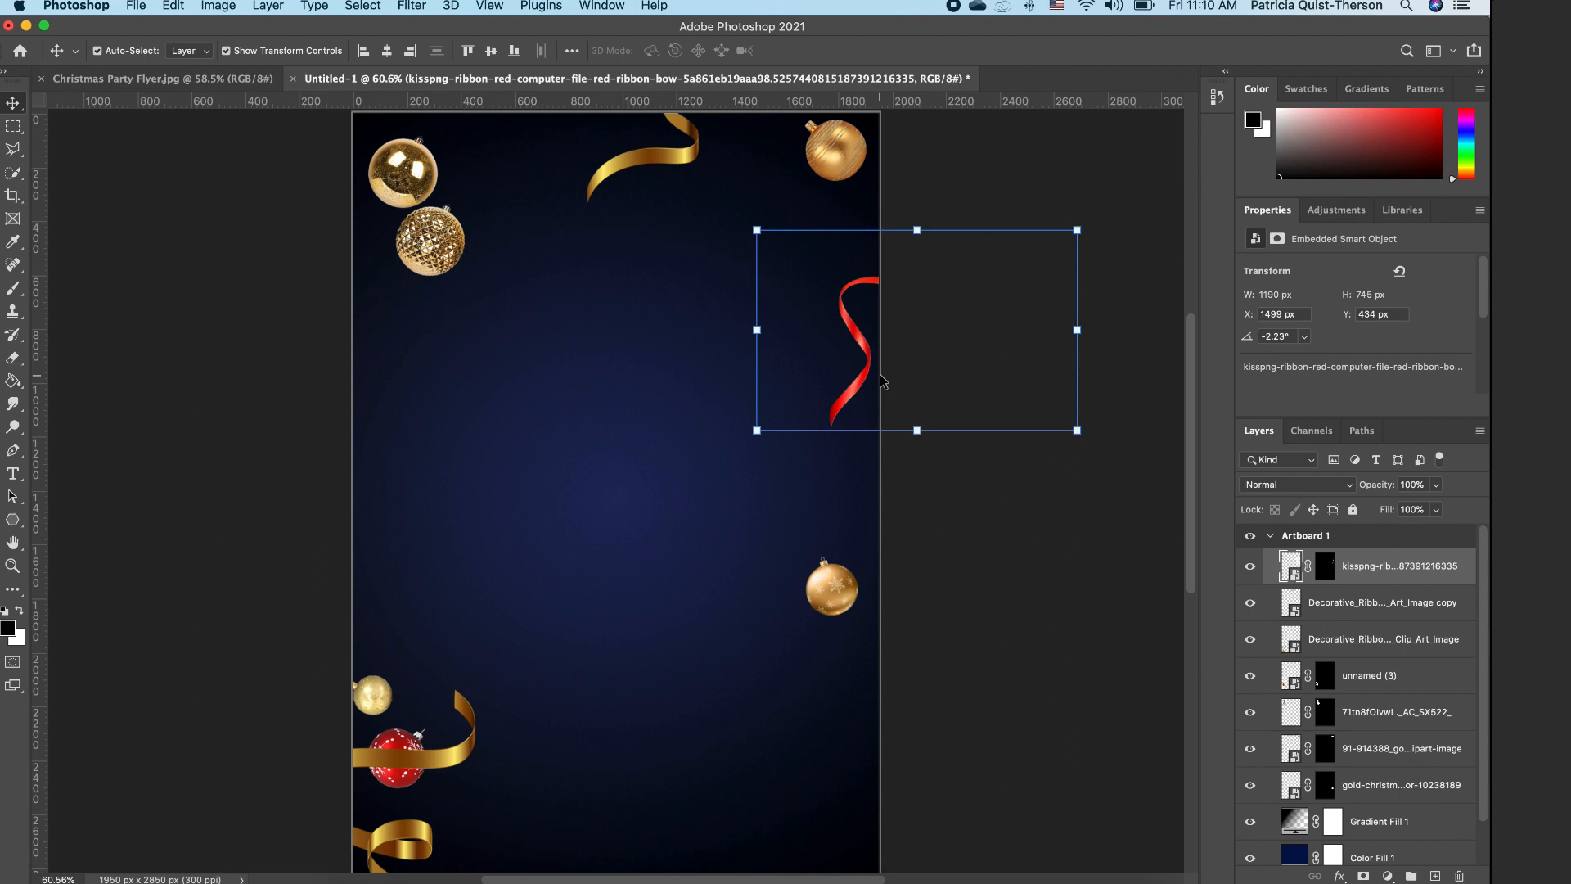
pyautogui.press('super+j')
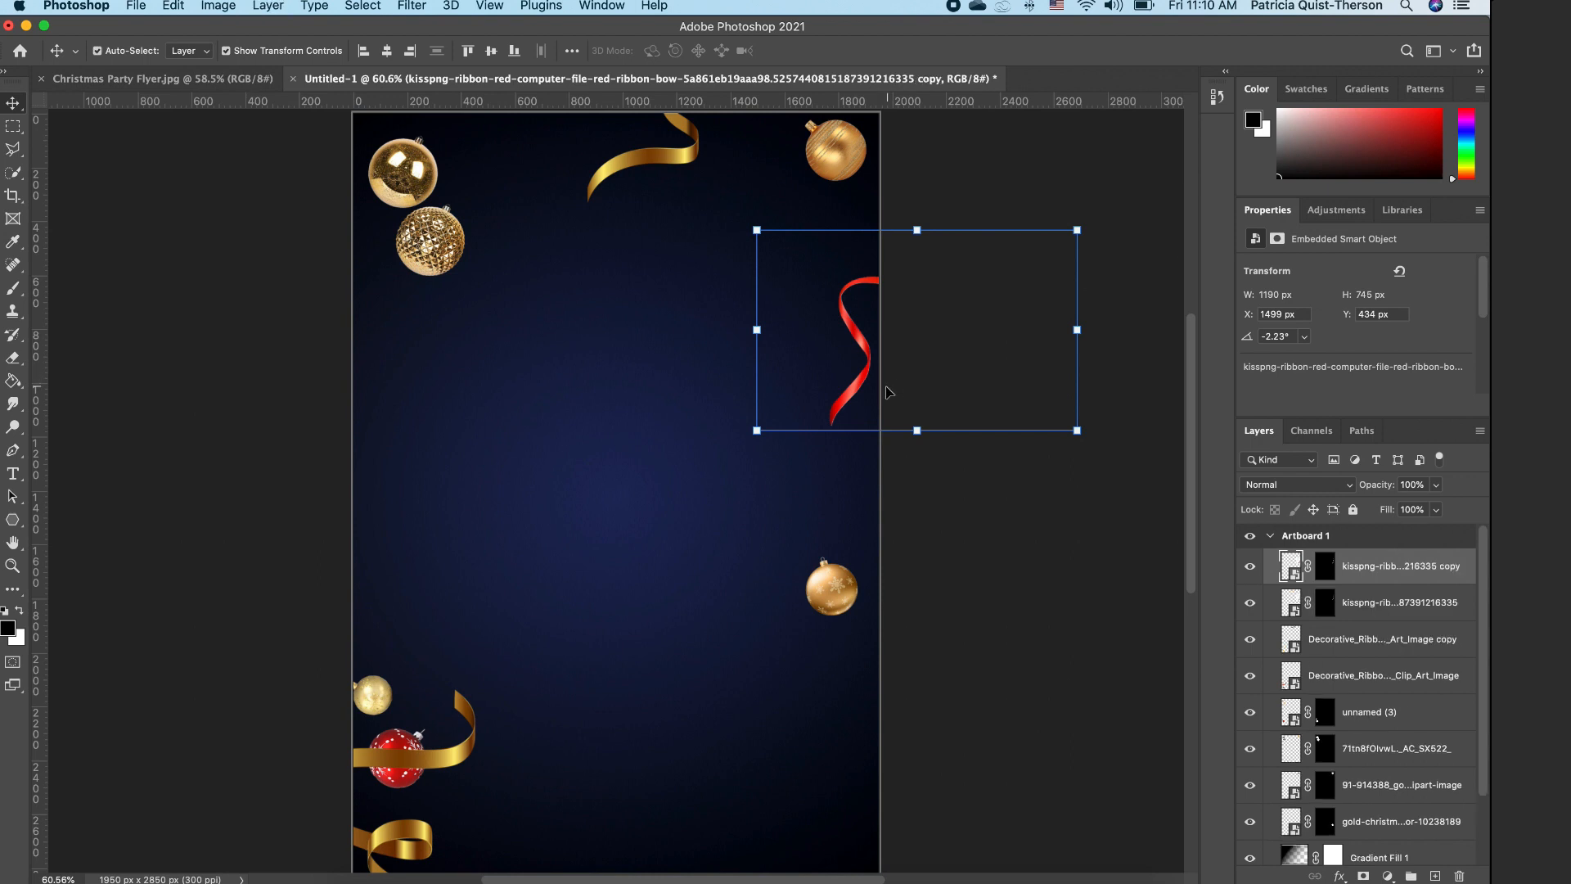
pyautogui.moveTo(841, 409); pyautogui.dragTo(361, 213)
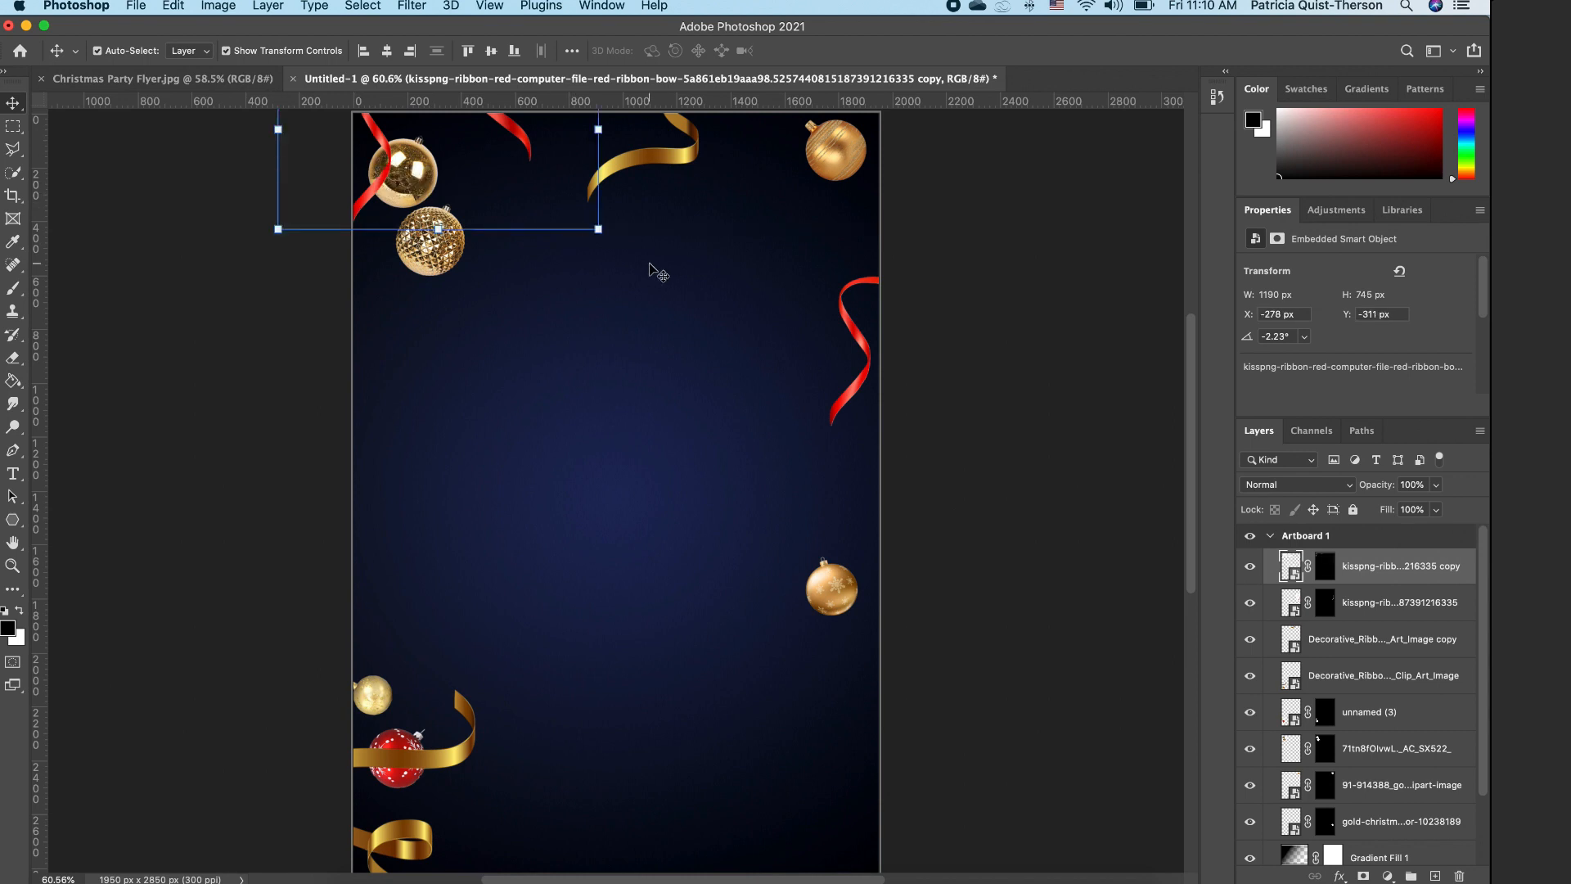
pyautogui.moveTo(611, 250); pyautogui.dragTo(576, 288)
pyautogui.moveTo(508, 156); pyautogui.dragTo(548, 189)
pyautogui.press('Return')
pyautogui.click(993, 283)
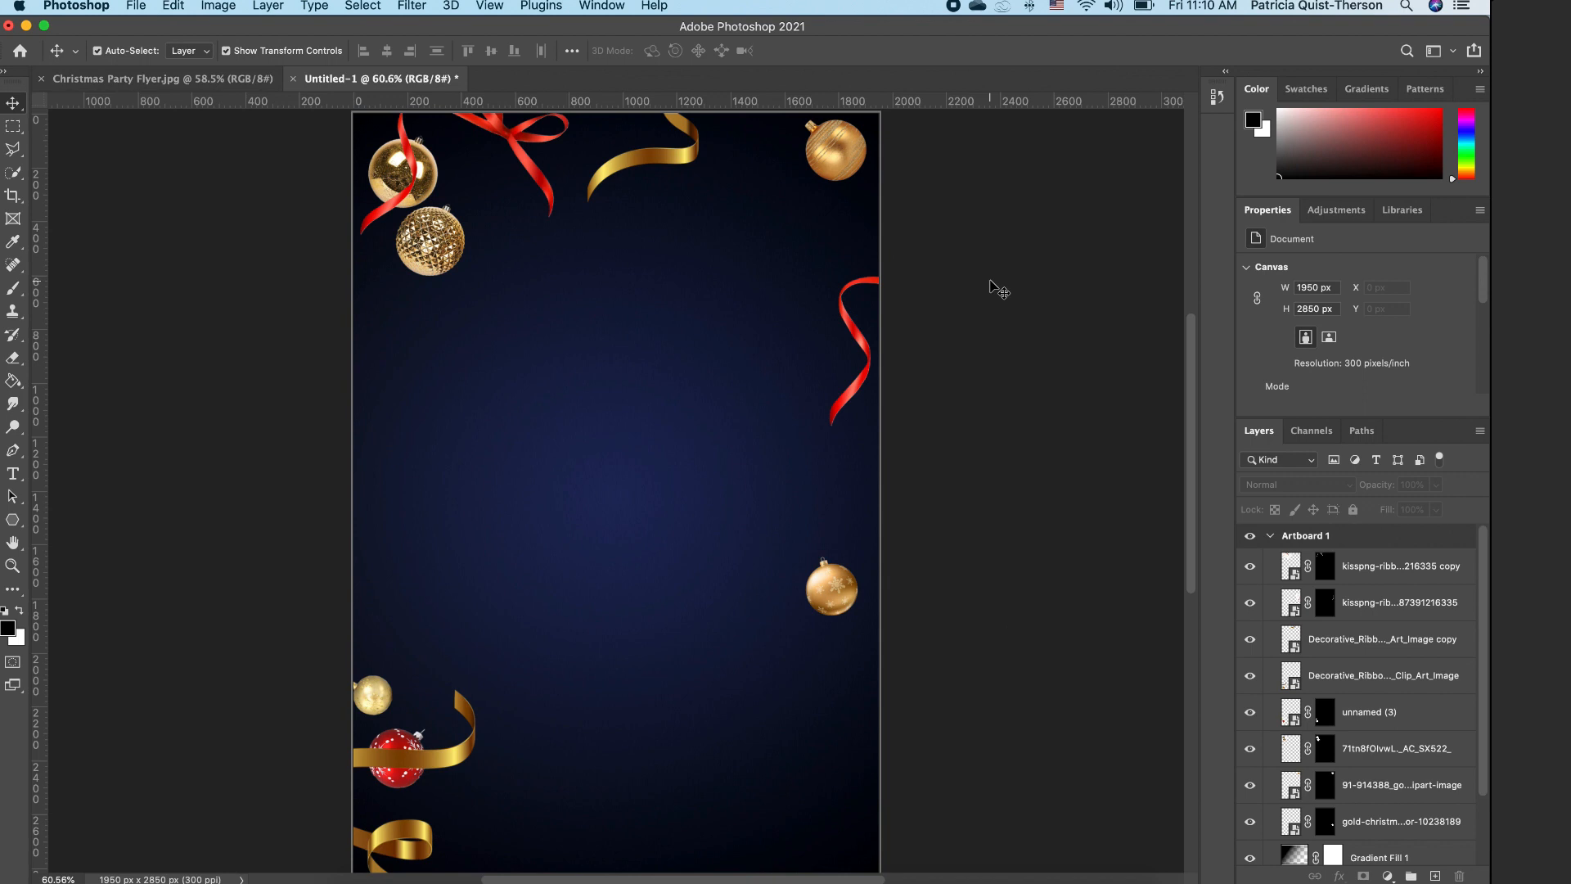
pyautogui.click(546, 144)
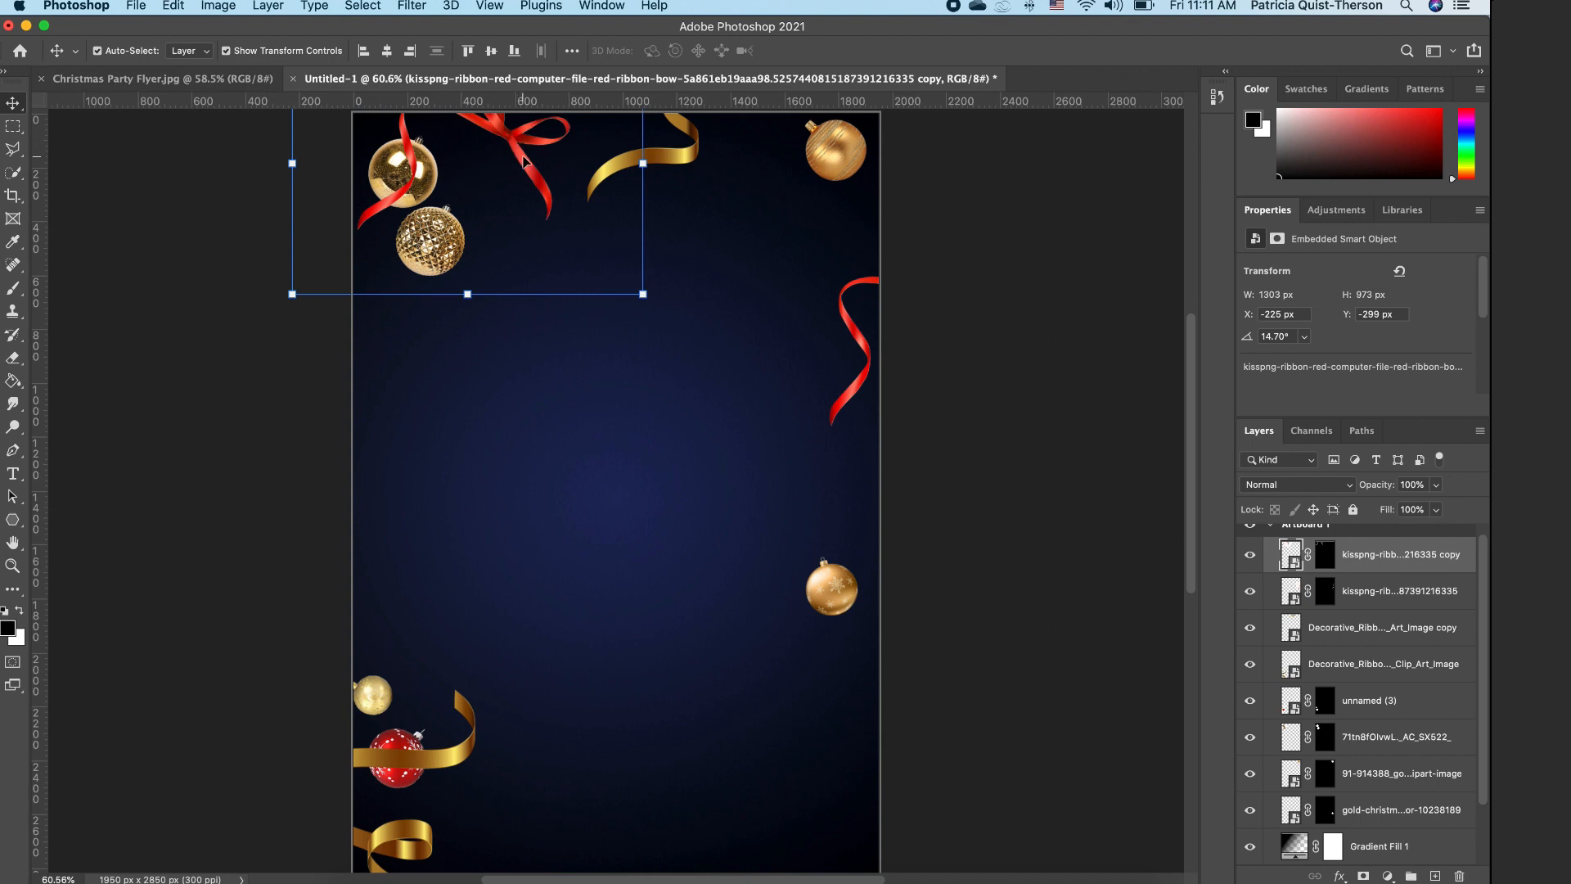
pyautogui.moveTo(524, 161); pyautogui.dragTo(526, 171)
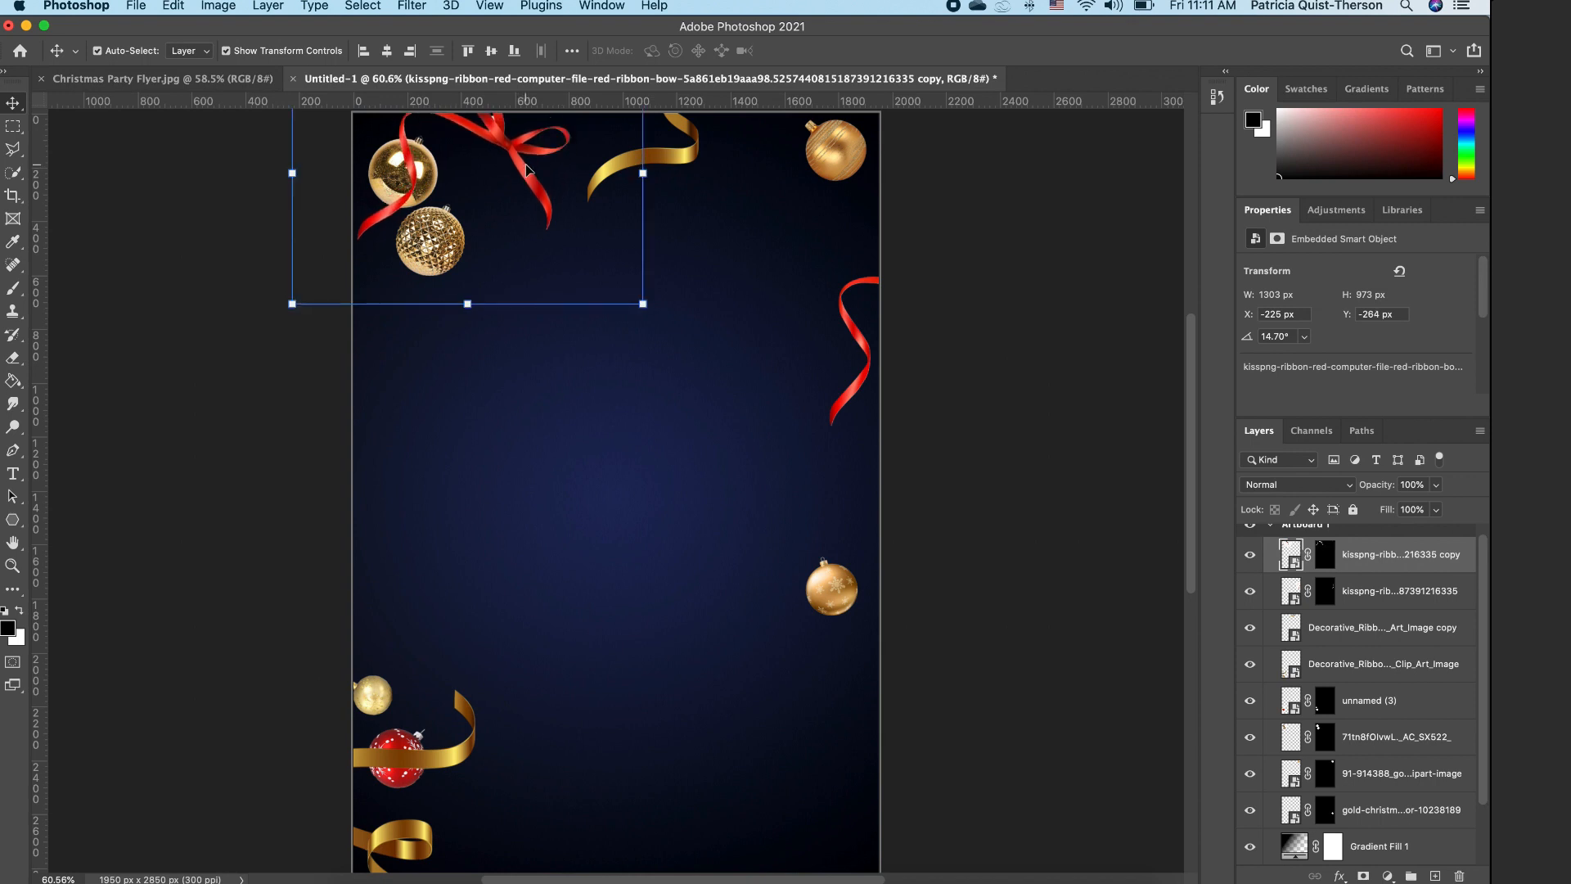
# Step: Outline the bow part of the upper-left red ribbon with the Polygonal Lasso and try to delete it
pyautogui.click(13, 150)
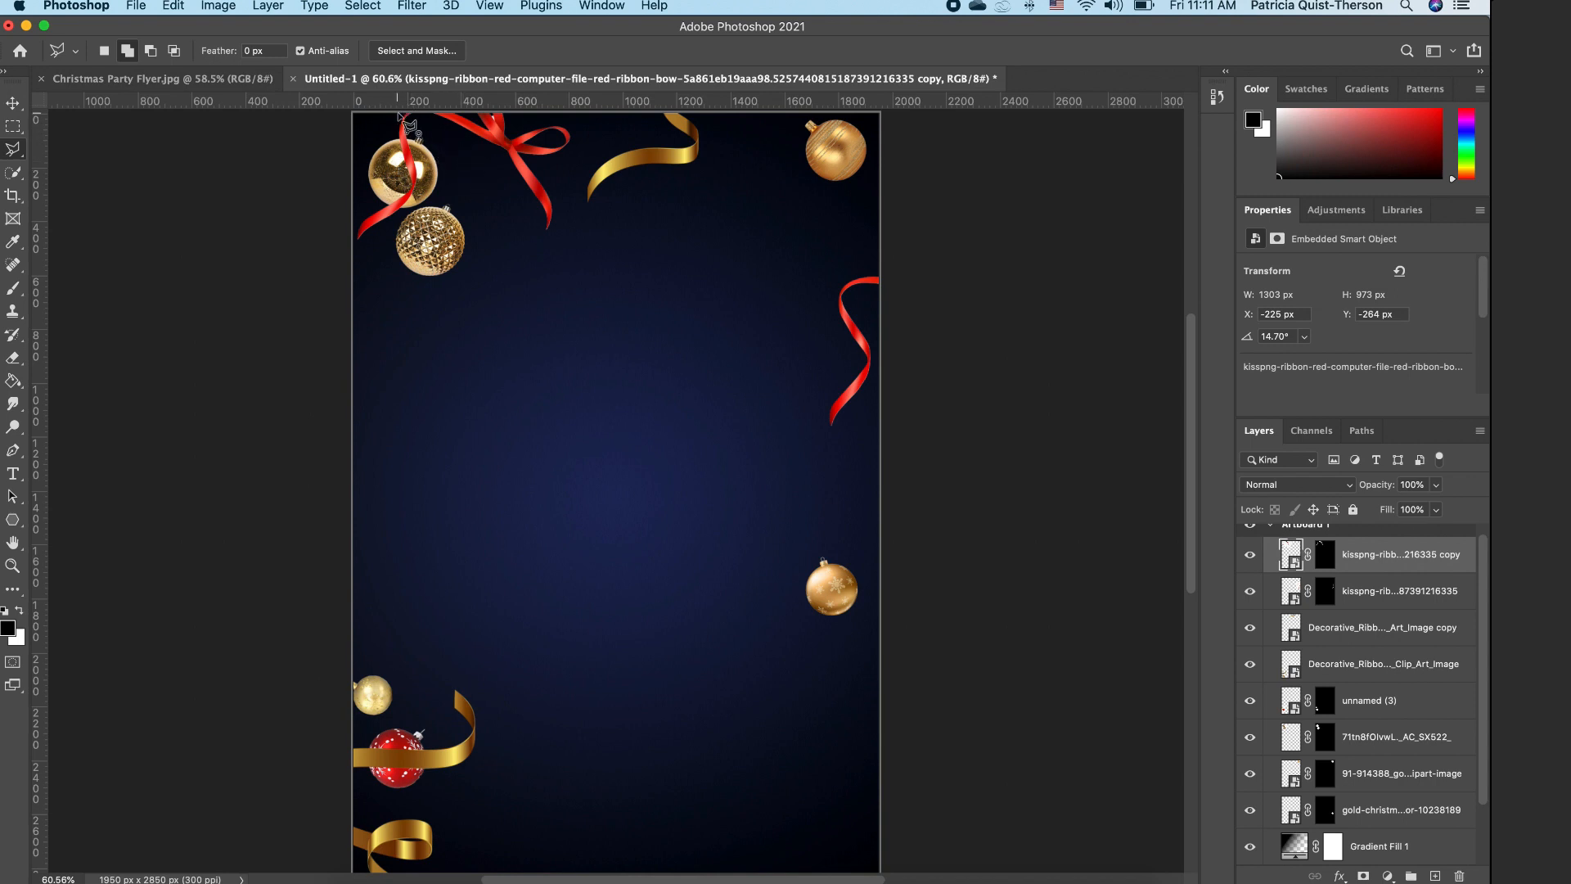
pyautogui.scroll(1, 409, 123)
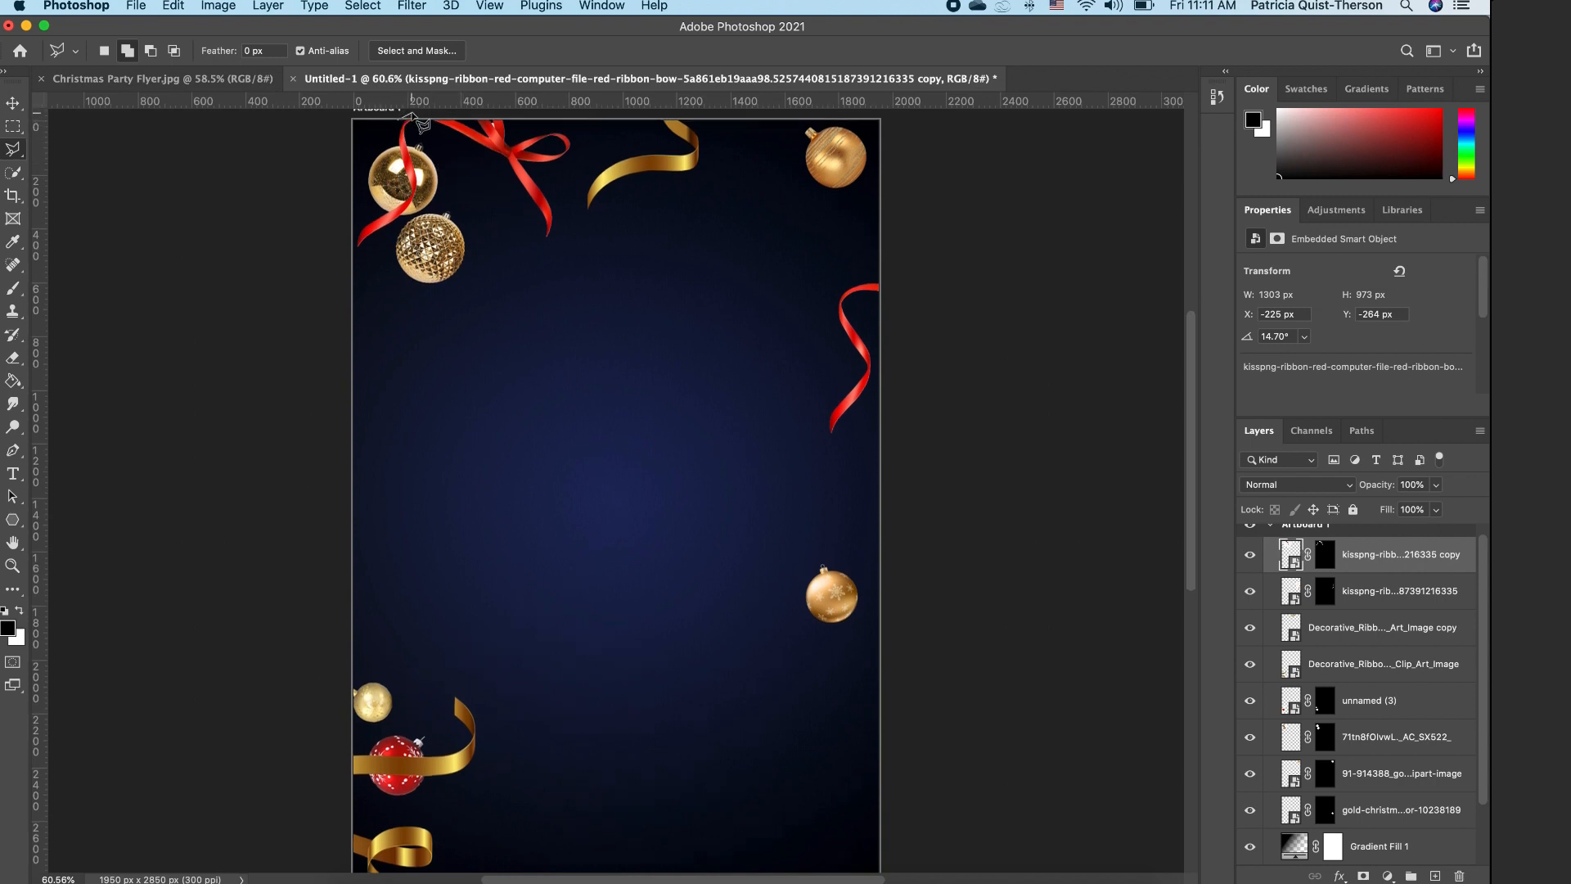
pyautogui.click(548, 266)
pyautogui.click(585, 247)
pyautogui.click(568, 190)
pyautogui.click(602, 129)
pyautogui.scroll(5, 557, 135)
pyautogui.click(500, 162)
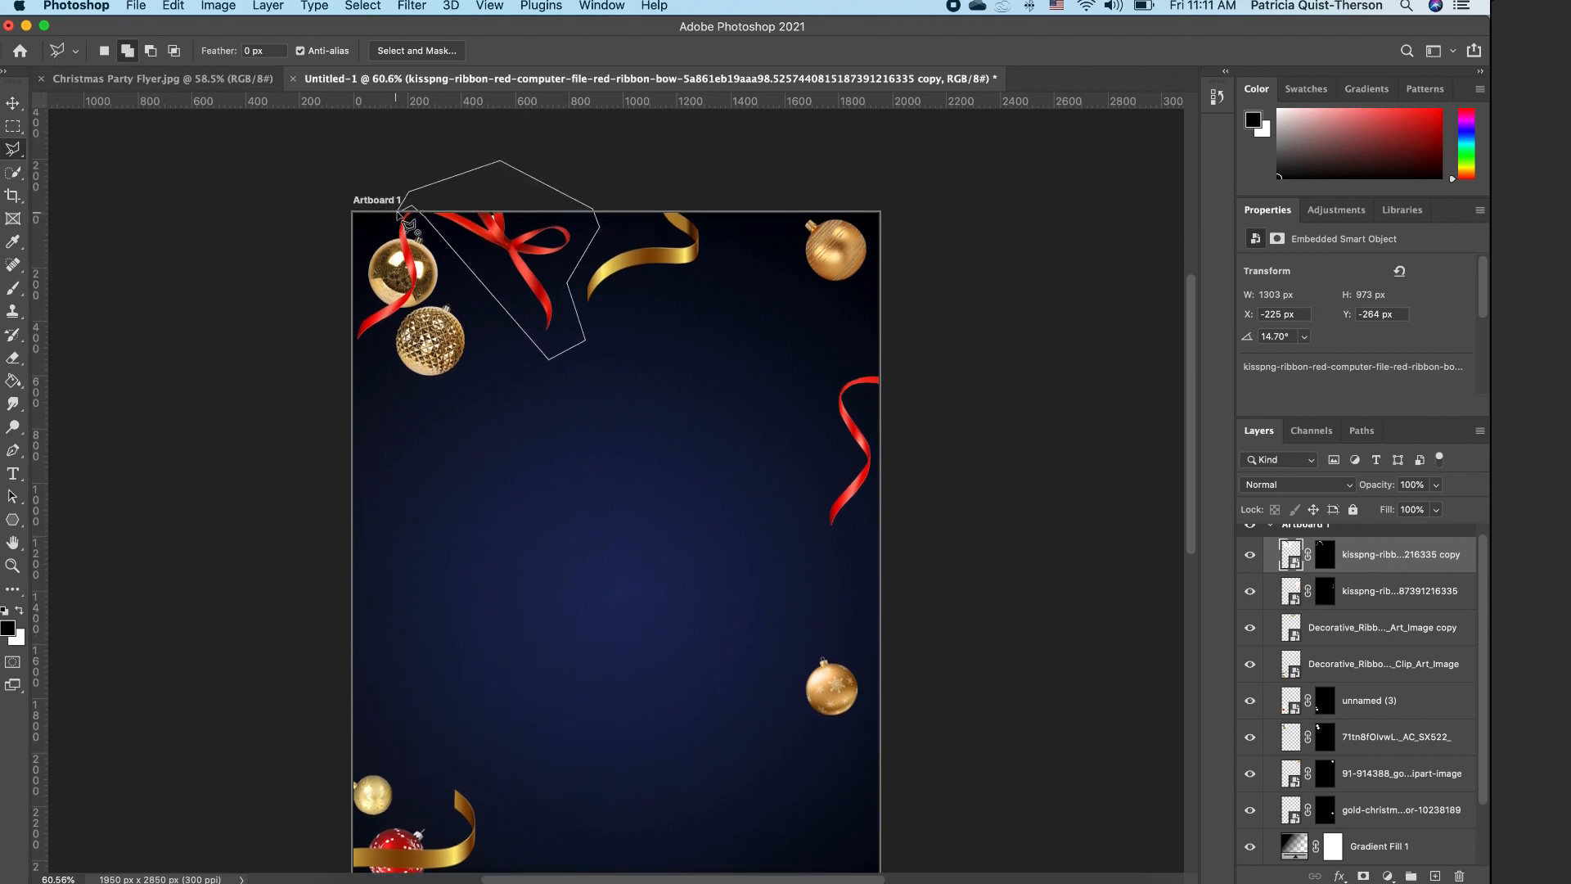
pyautogui.click(399, 216)
pyautogui.press('BackSpace')
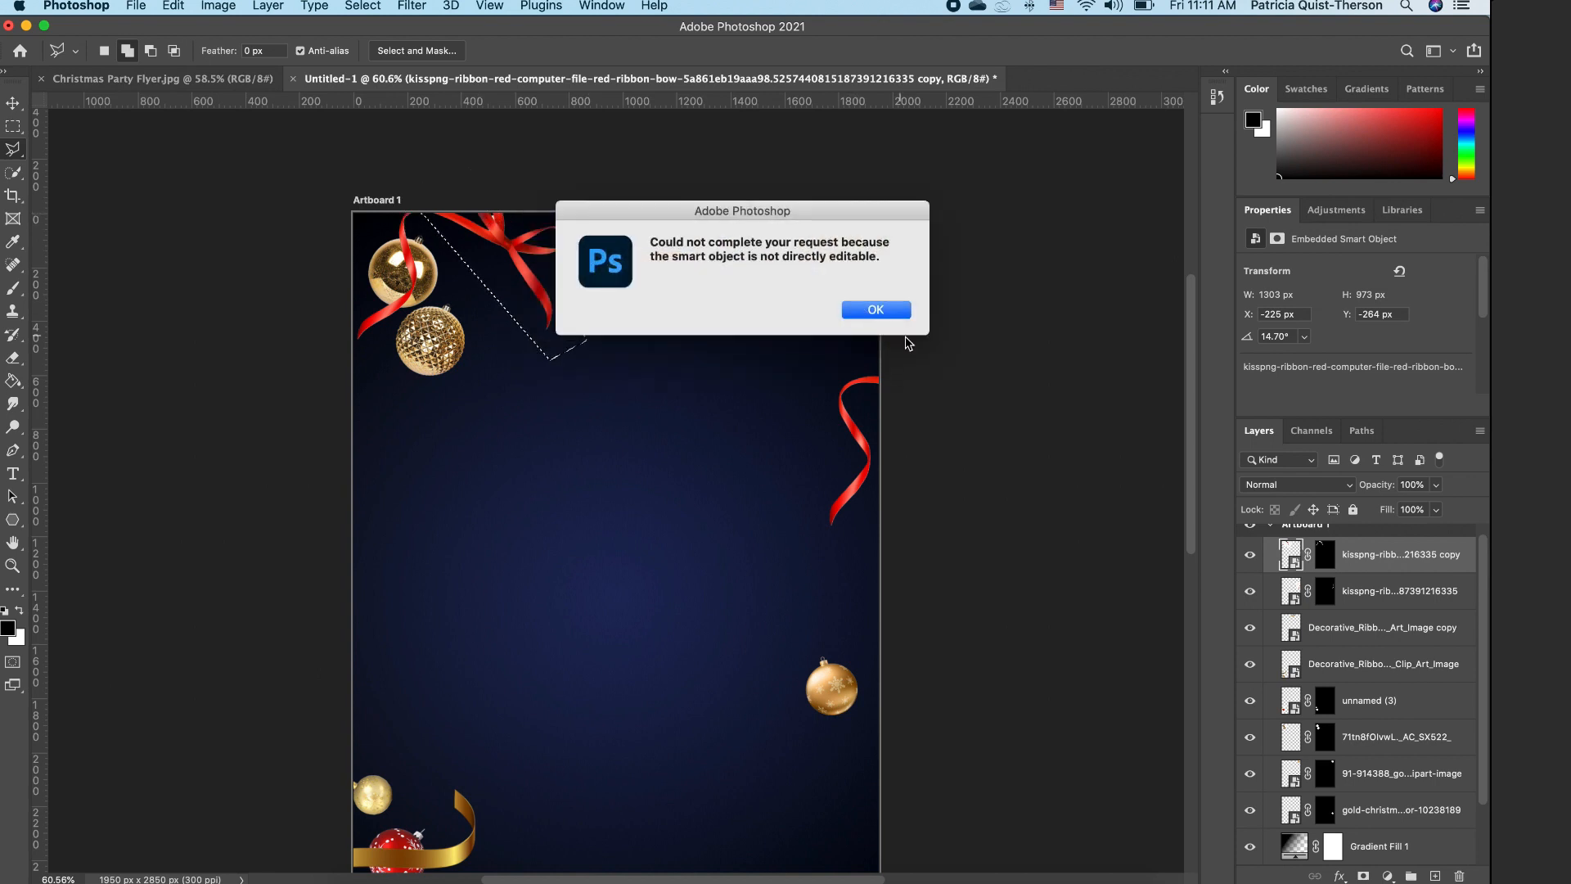
pyautogui.click(872, 309)
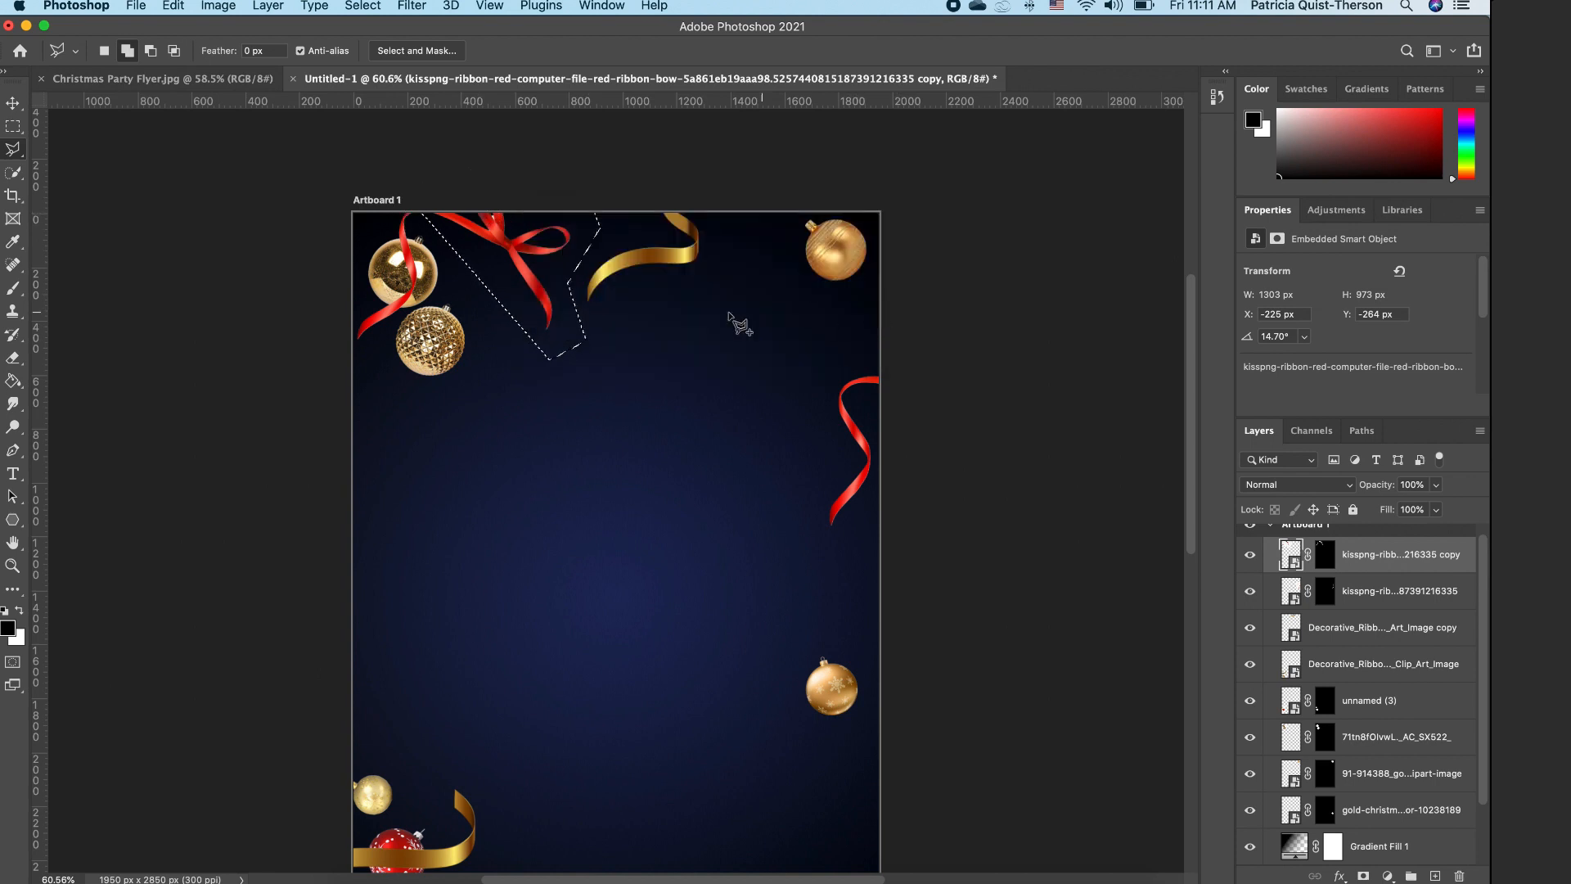
# Step: Rasterize the duplicated red ribbon layer, erase the bow inside the selection with the Eraser, and deselect
pyautogui.click(13, 358)
pyautogui.scroll(-3, 1445, 719)
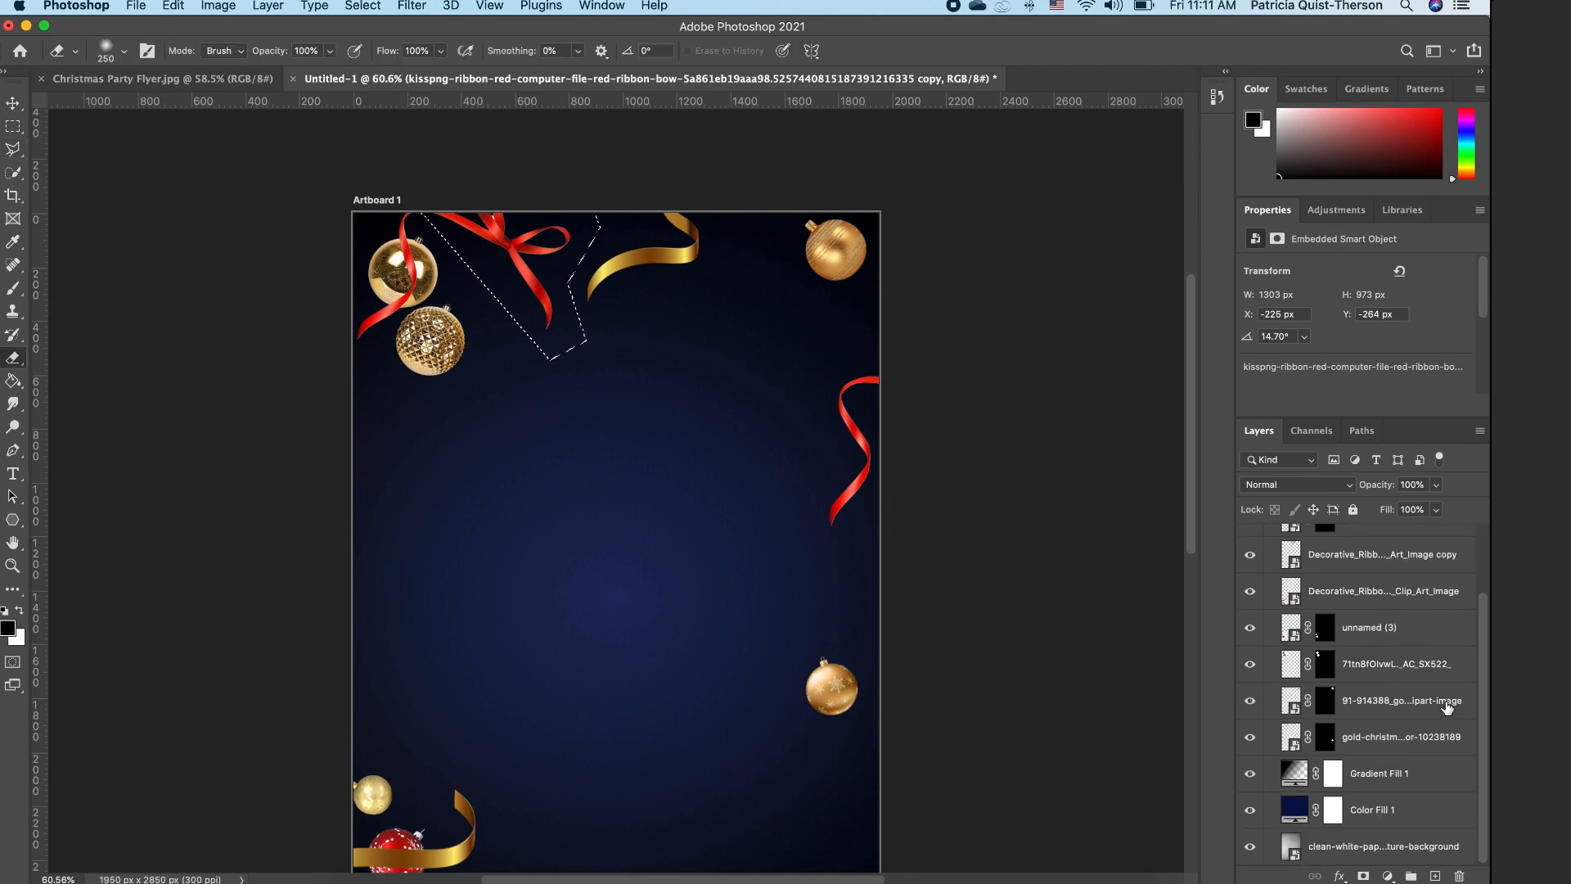
pyautogui.scroll(4, 1447, 707)
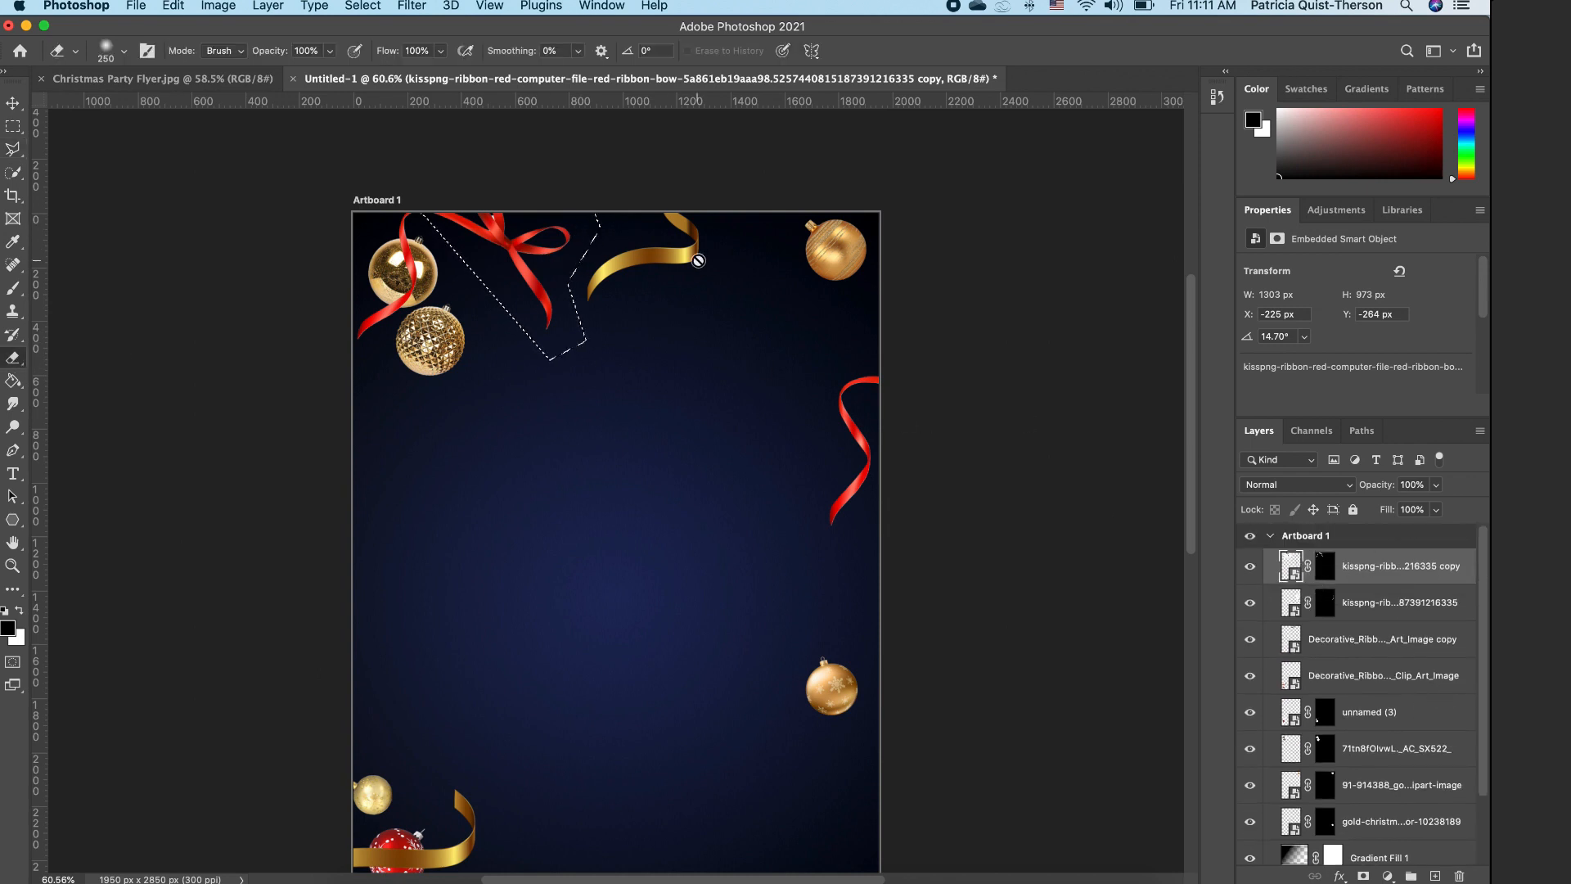
pyautogui.click(533, 246)
pyautogui.click(876, 309)
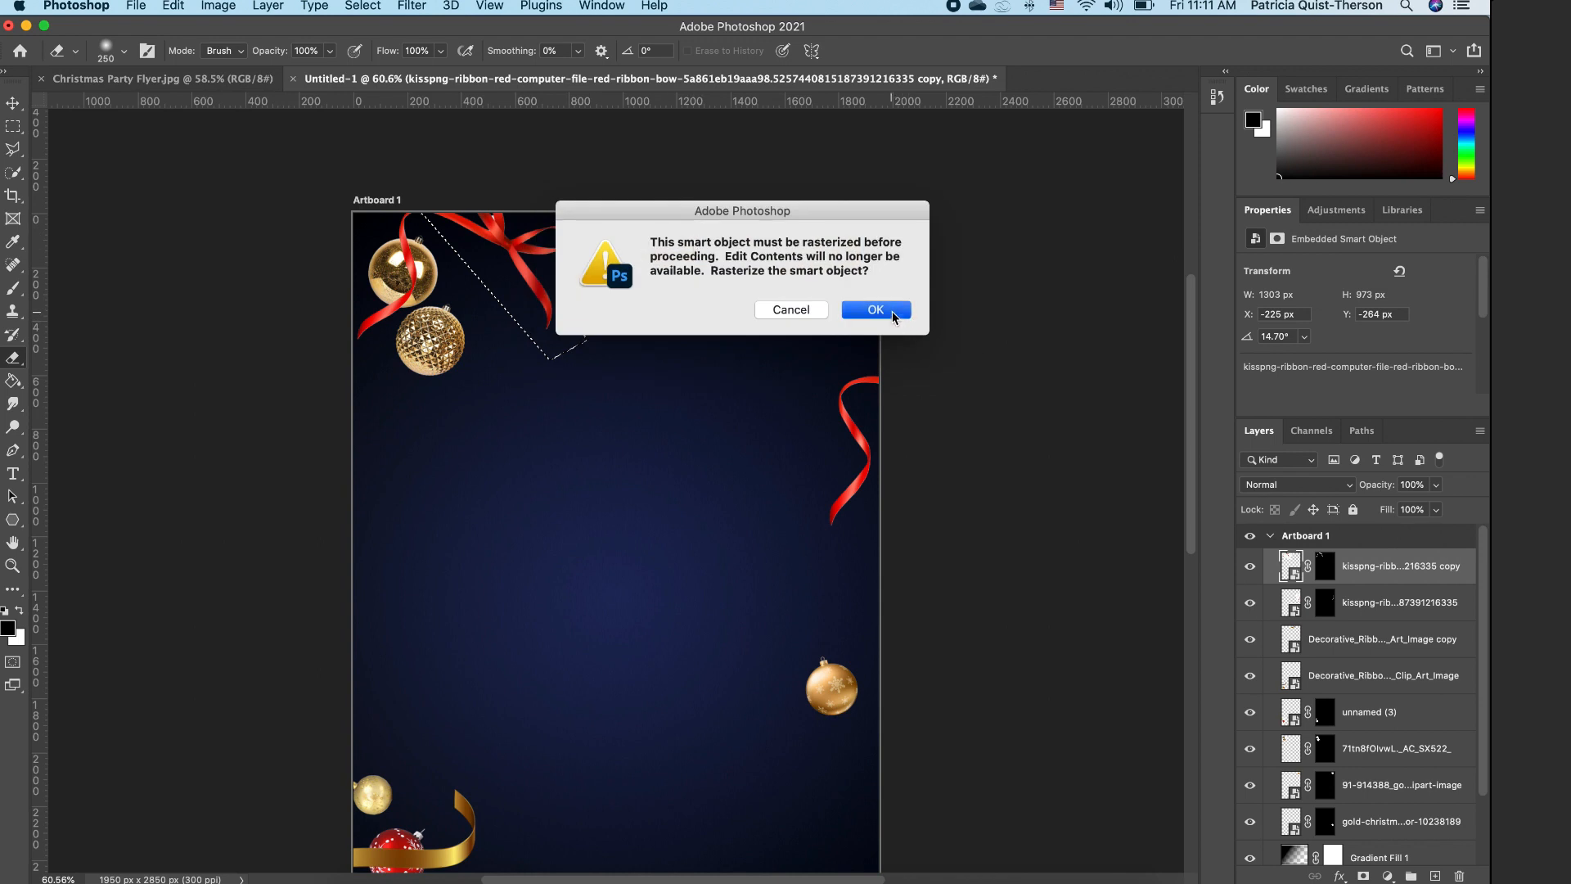
pyautogui.moveTo(507, 245); pyautogui.dragTo(528, 296)
pyautogui.moveTo(491, 234)
pyautogui.mouseDown()
pyautogui.moveTo(450, 216)
pyautogui.moveTo(501, 210)
pyautogui.mouseUp()
pyautogui.press('cmd+d')
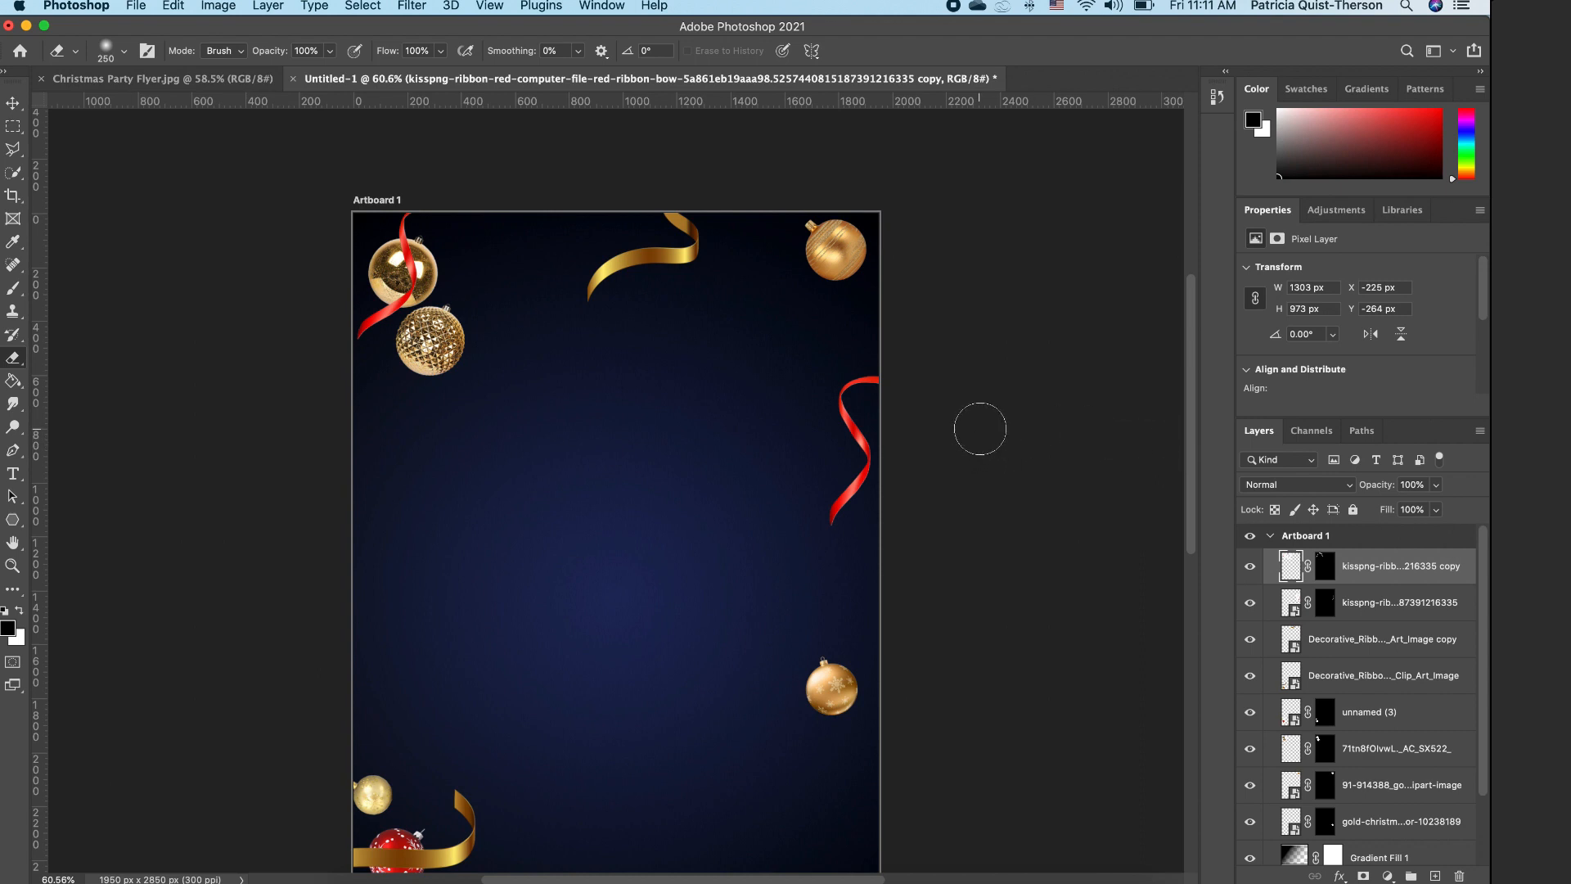
# Step: Place champagne-glitter-gift-wrap.jpg from the Flyer 27 folder onto the artboard at its default size
pyautogui.click(12, 566)
pyautogui.click(540, 51)
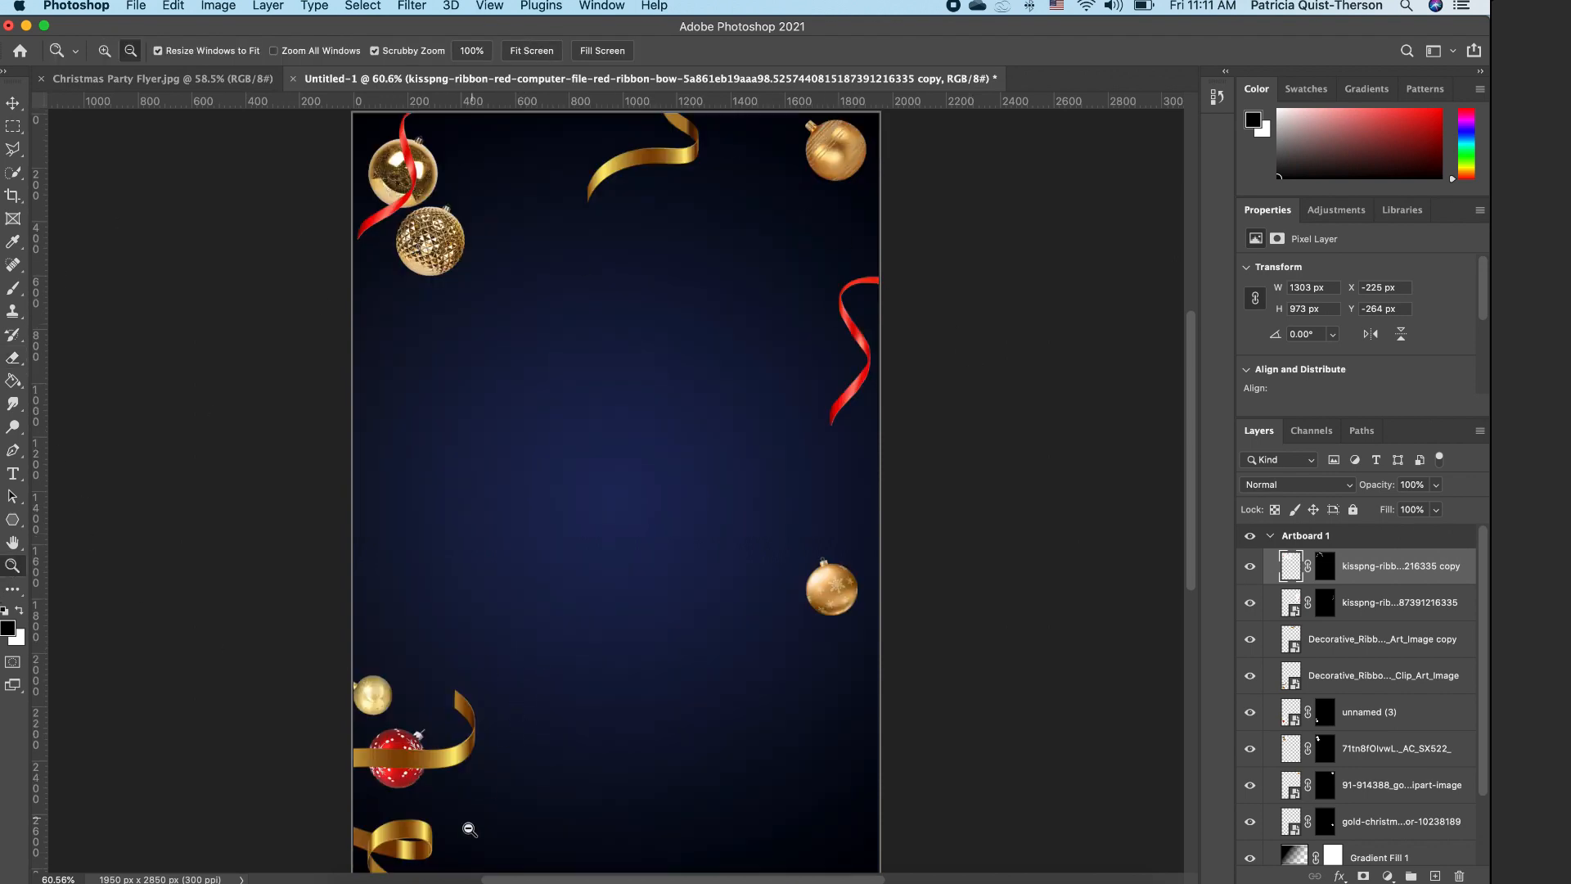
pyautogui.click(352, 877)
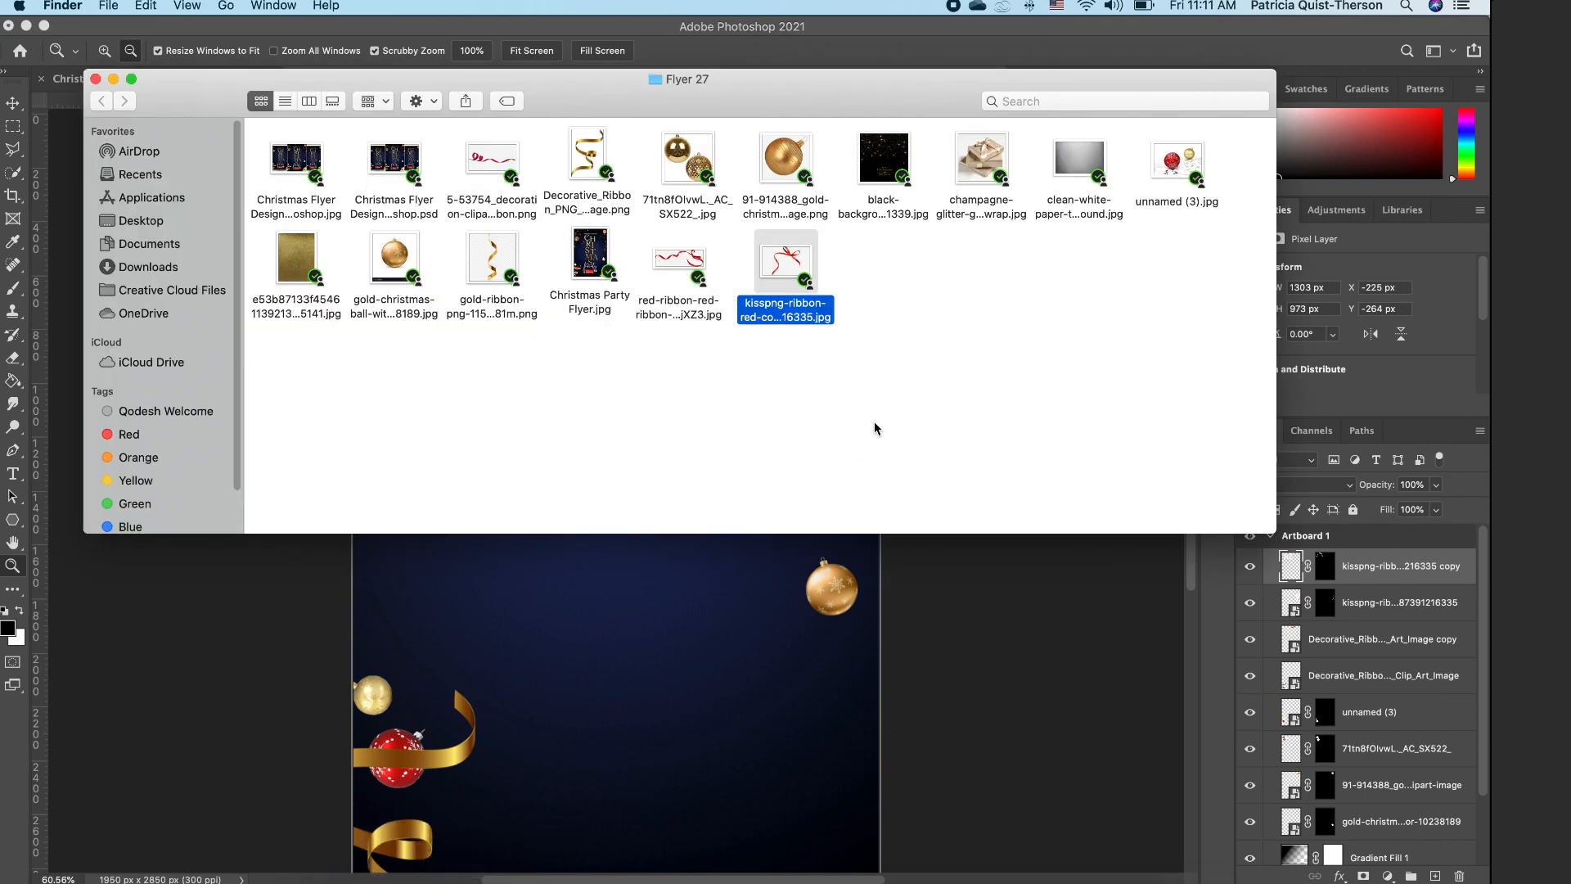
pyautogui.moveTo(990, 163); pyautogui.dragTo(651, 704)
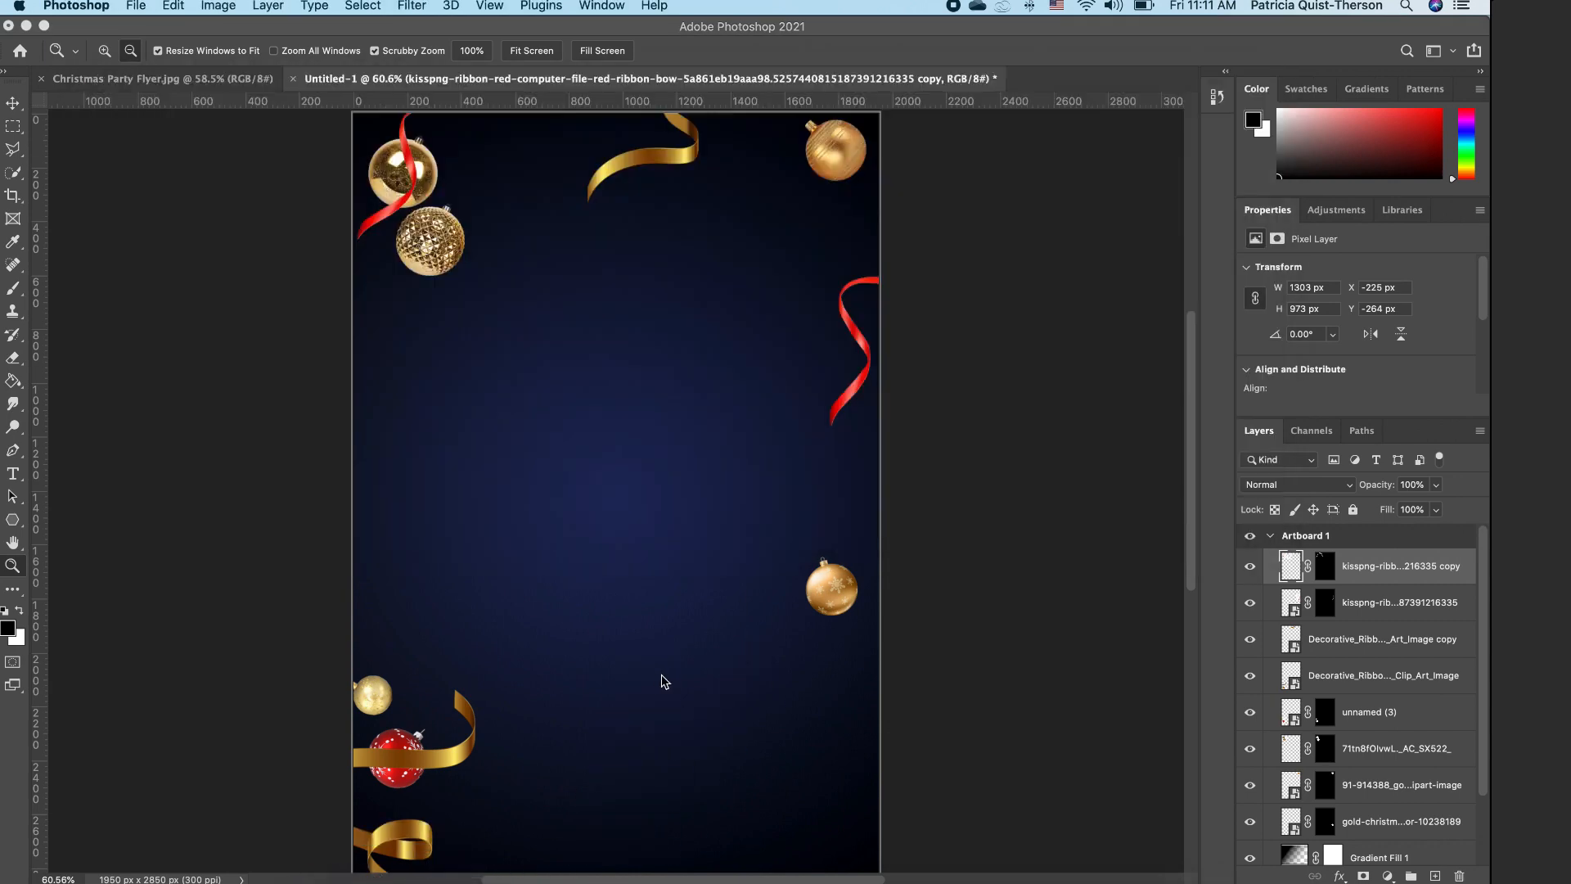
pyautogui.press('Return')
pyautogui.press('z')
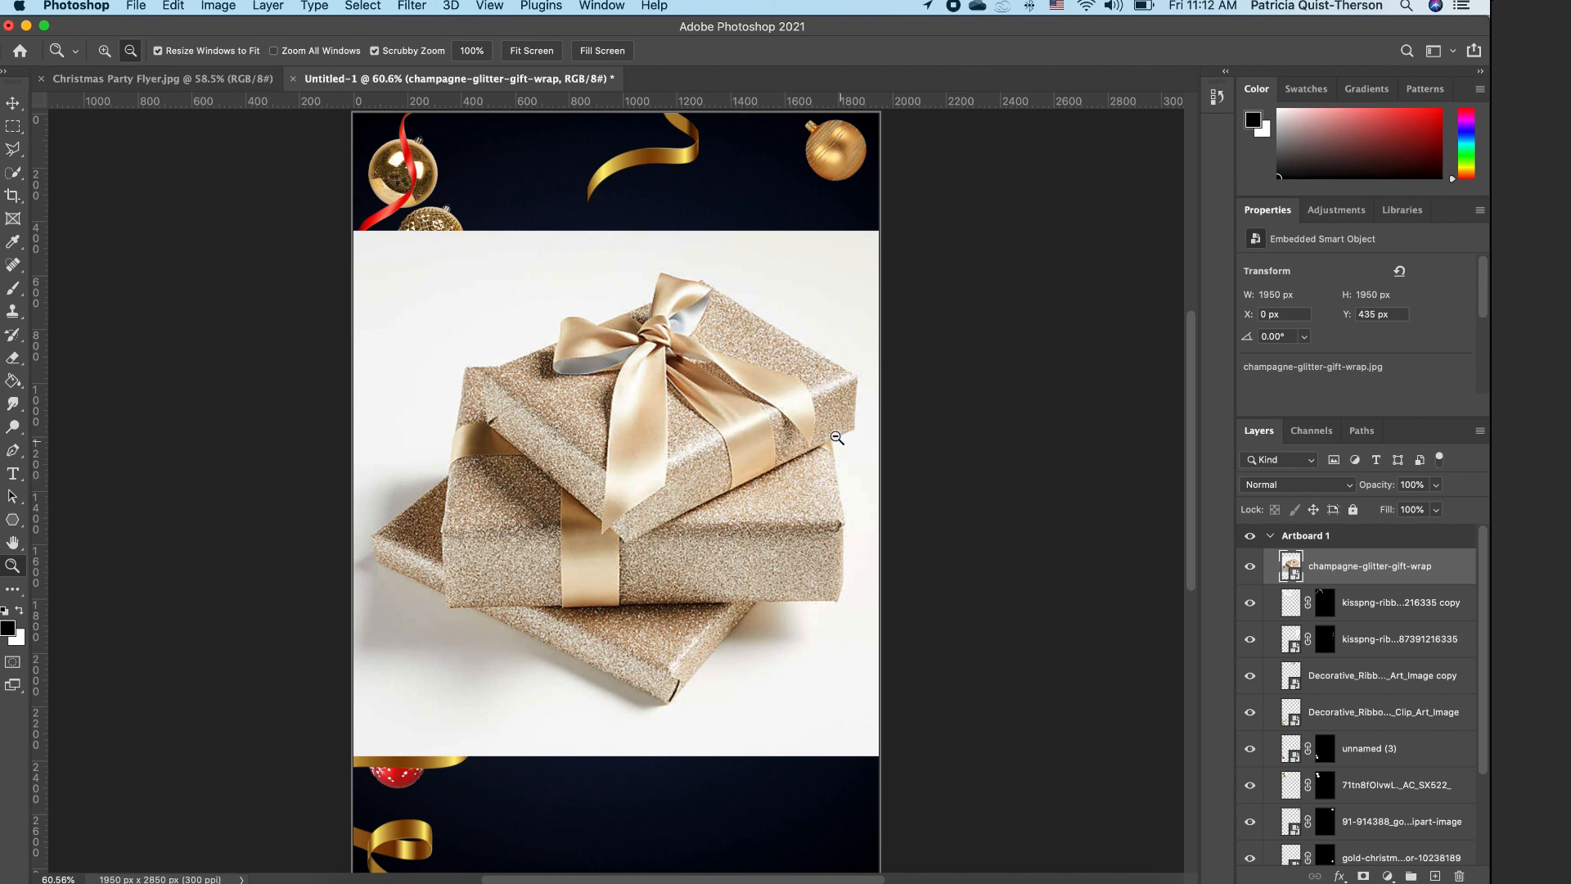
# Step: Select the stacked gift boxes with Select Subject and mask out the photo's white background
pyautogui.click(12, 175)
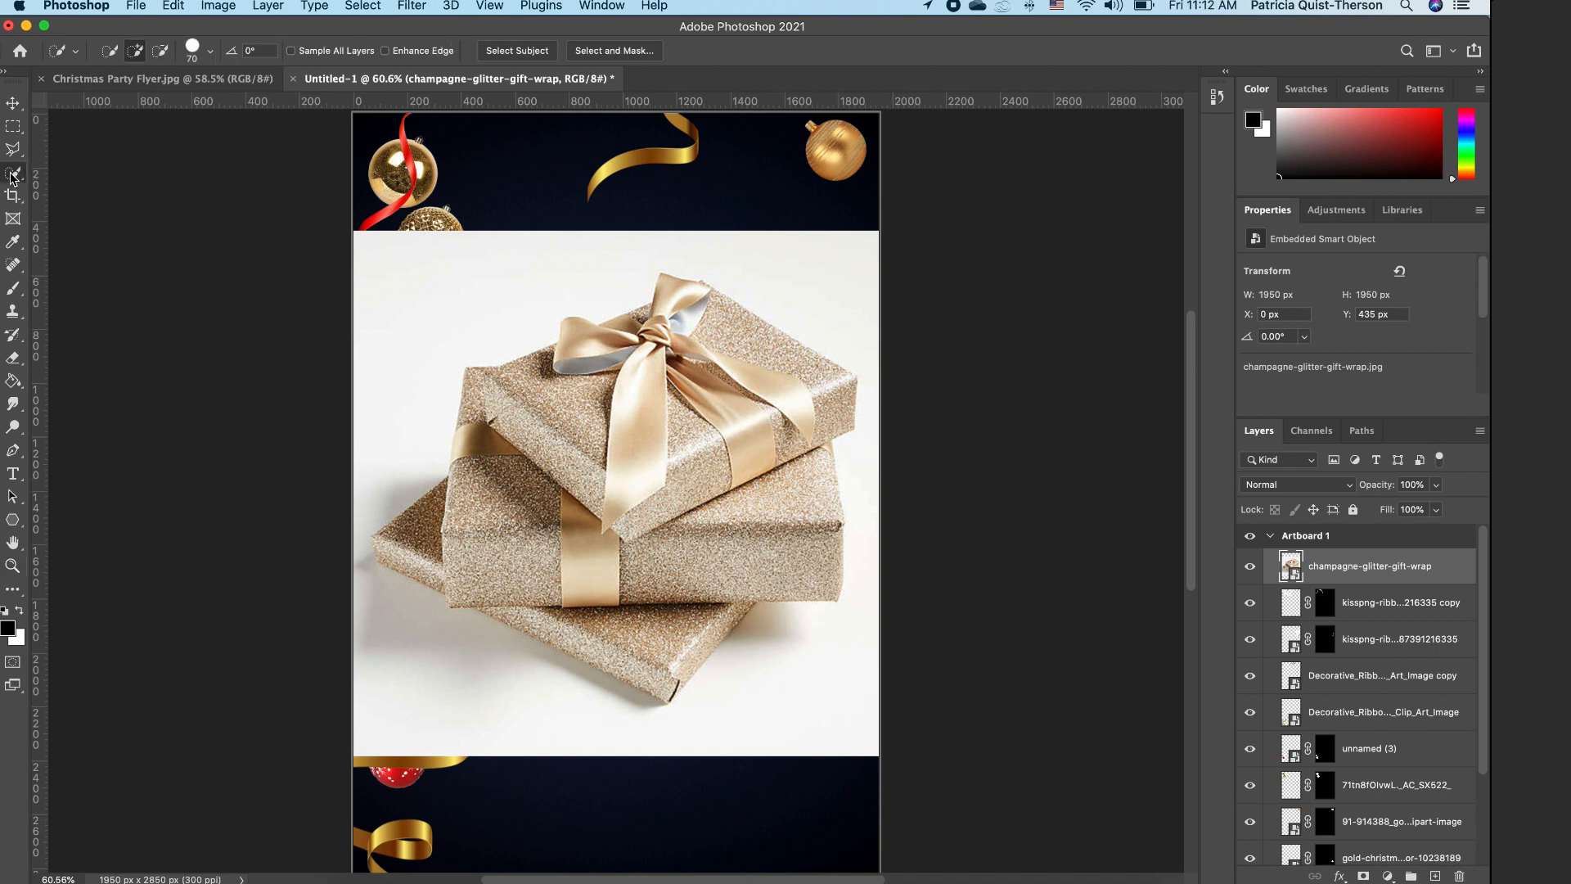
pyautogui.click(532, 54)
pyautogui.click(1364, 877)
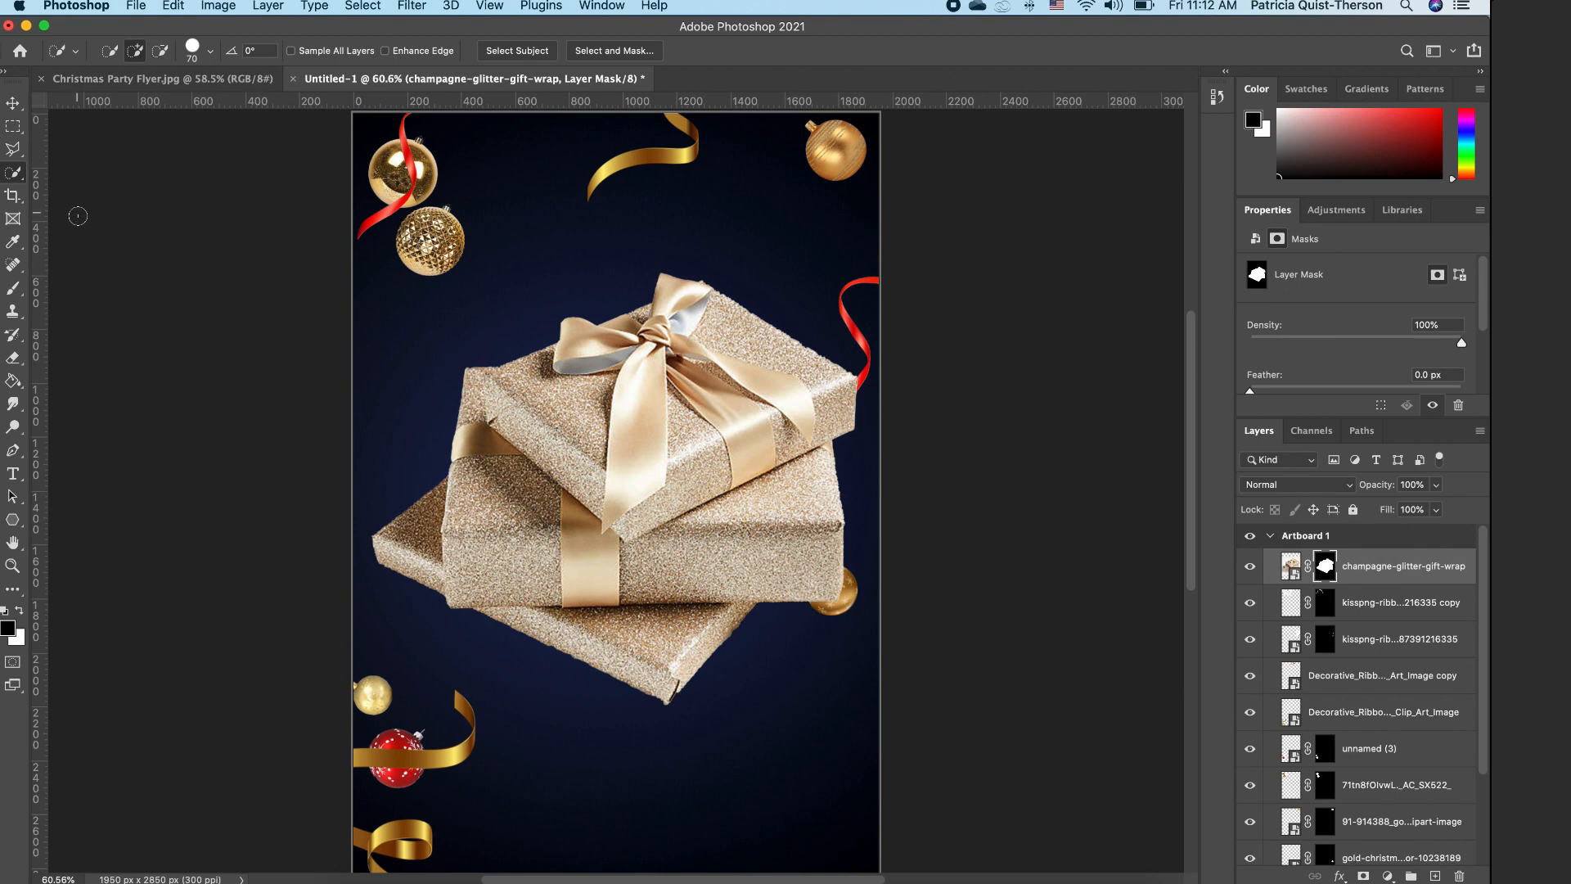
# Step: Move the gift boxes to the artboard's lower-right corner and scale them down to about 999 px square, partly off the edge
pyautogui.click(13, 103)
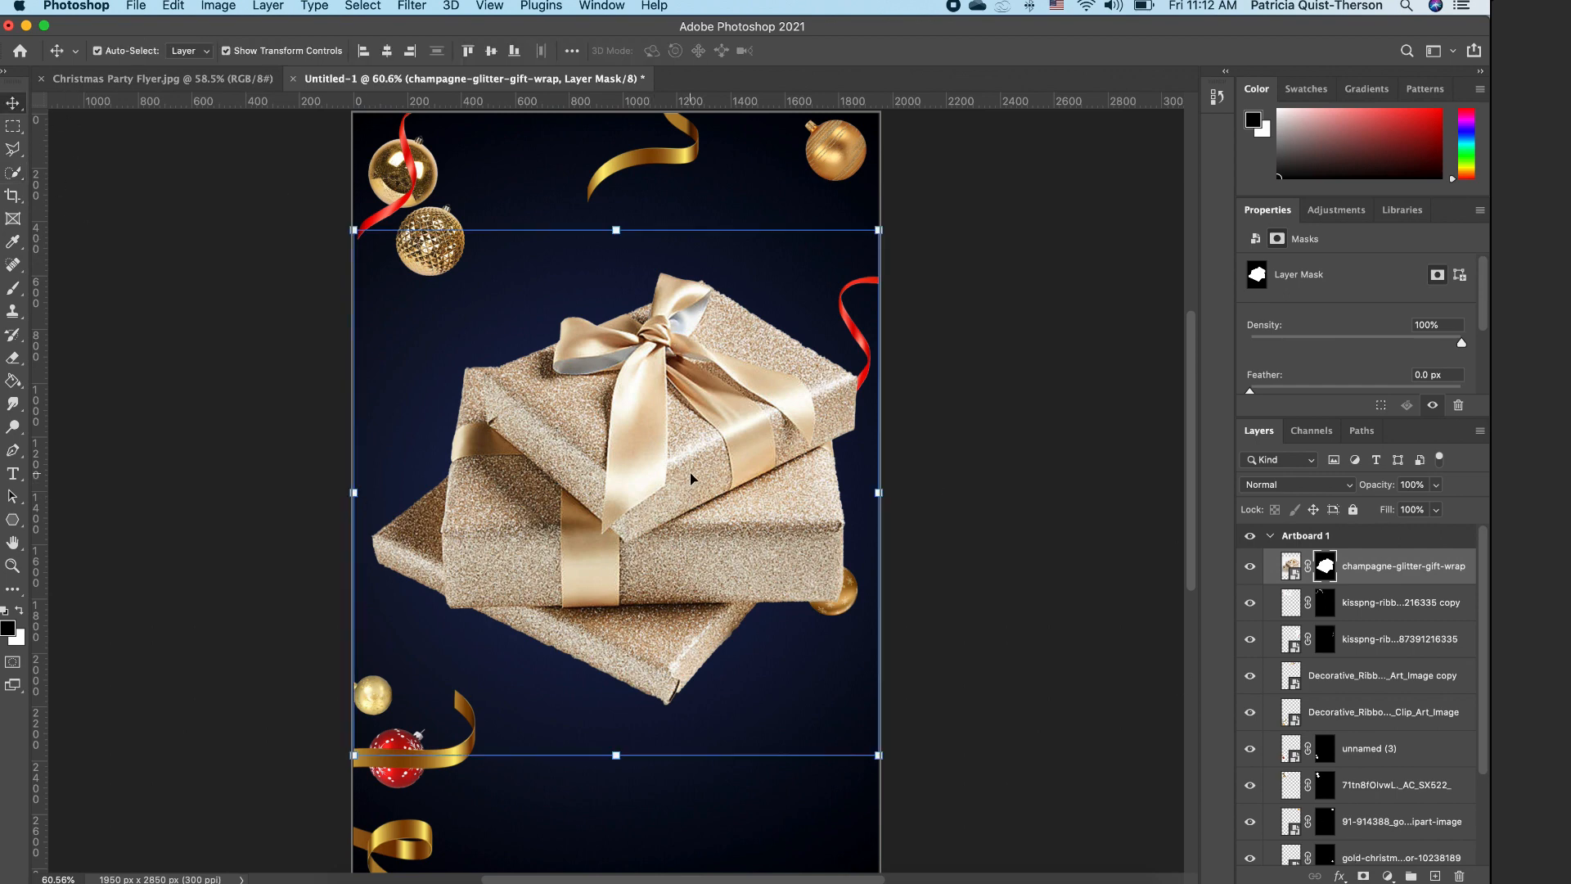
pyautogui.moveTo(691, 478); pyautogui.dragTo(909, 679)
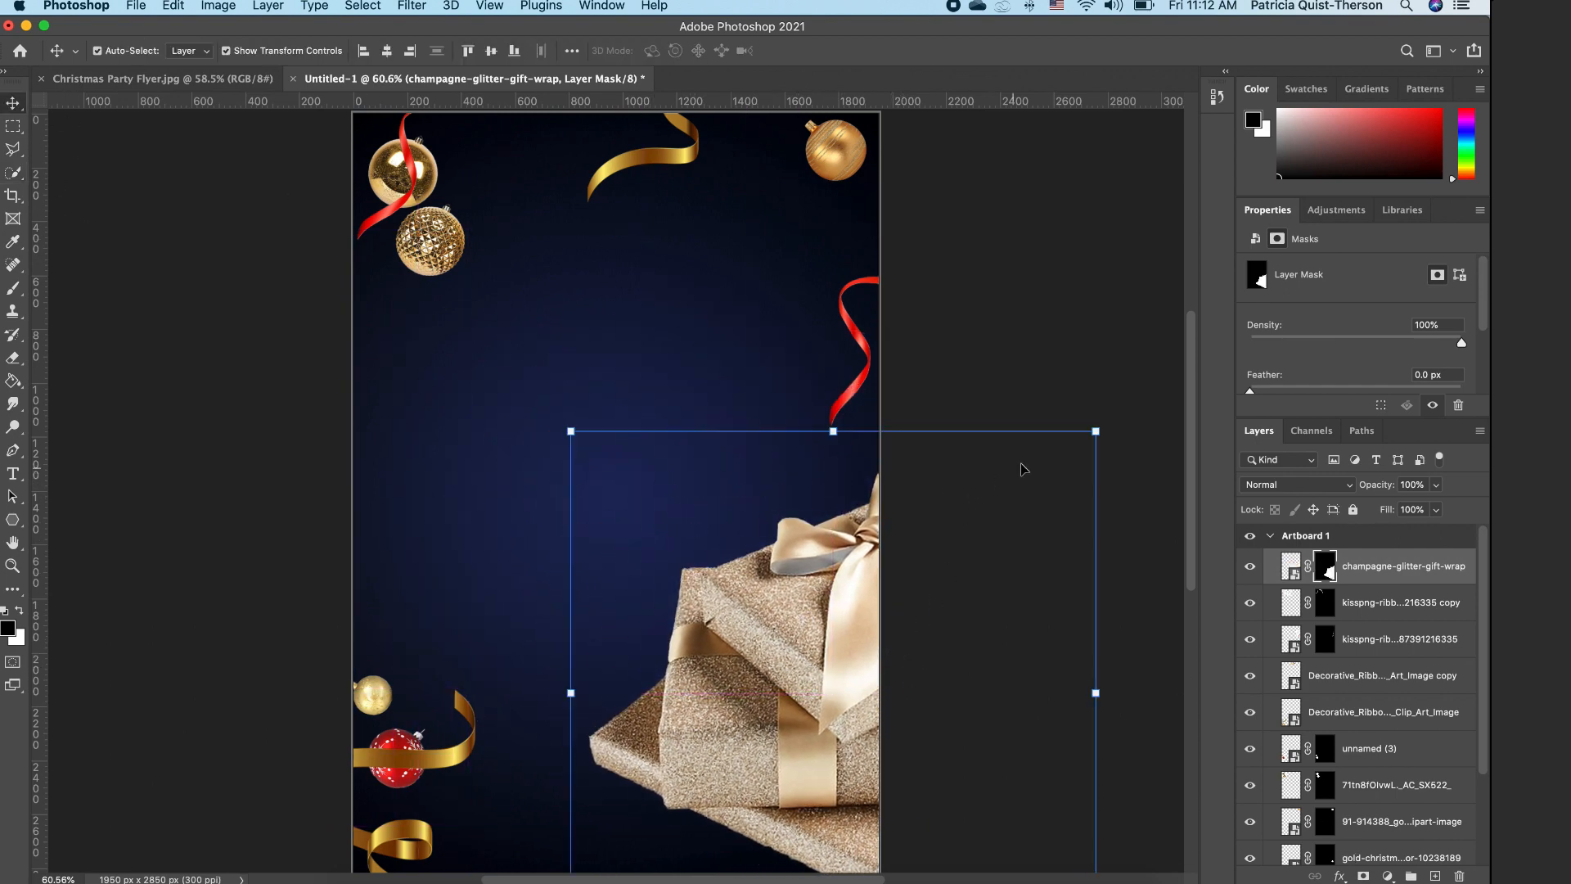
pyautogui.moveTo(1106, 434); pyautogui.dragTo(849, 679)
pyautogui.moveTo(746, 812); pyautogui.dragTo(870, 795)
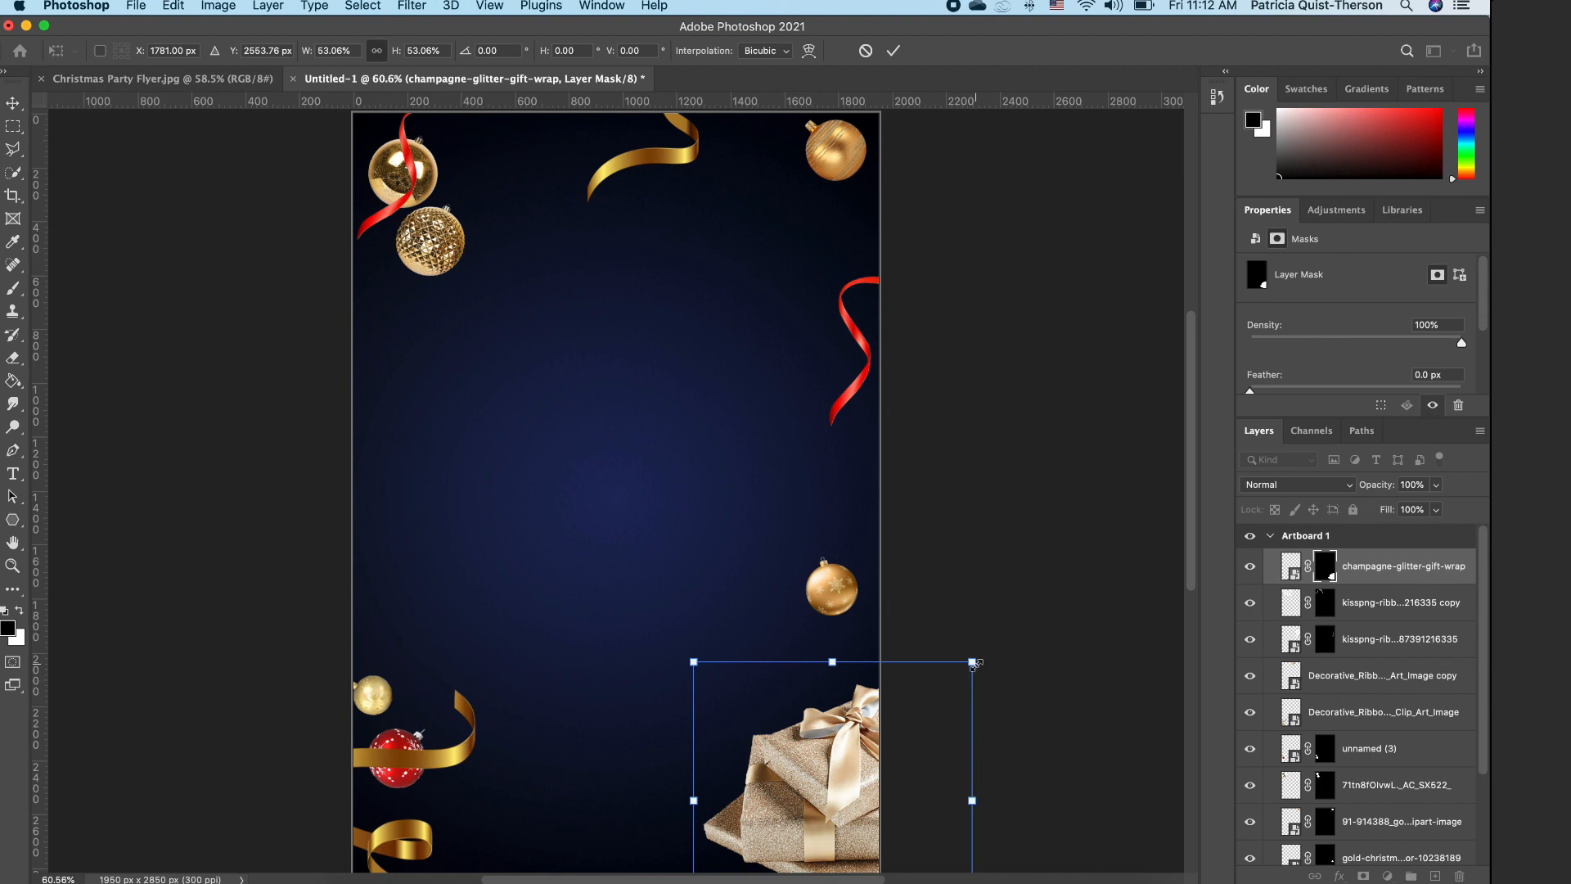
pyautogui.moveTo(974, 664); pyautogui.dragTo(964, 672)
pyautogui.moveTo(834, 793); pyautogui.dragTo(826, 789)
pyautogui.scroll(-2, 634, 483)
pyautogui.click(973, 647)
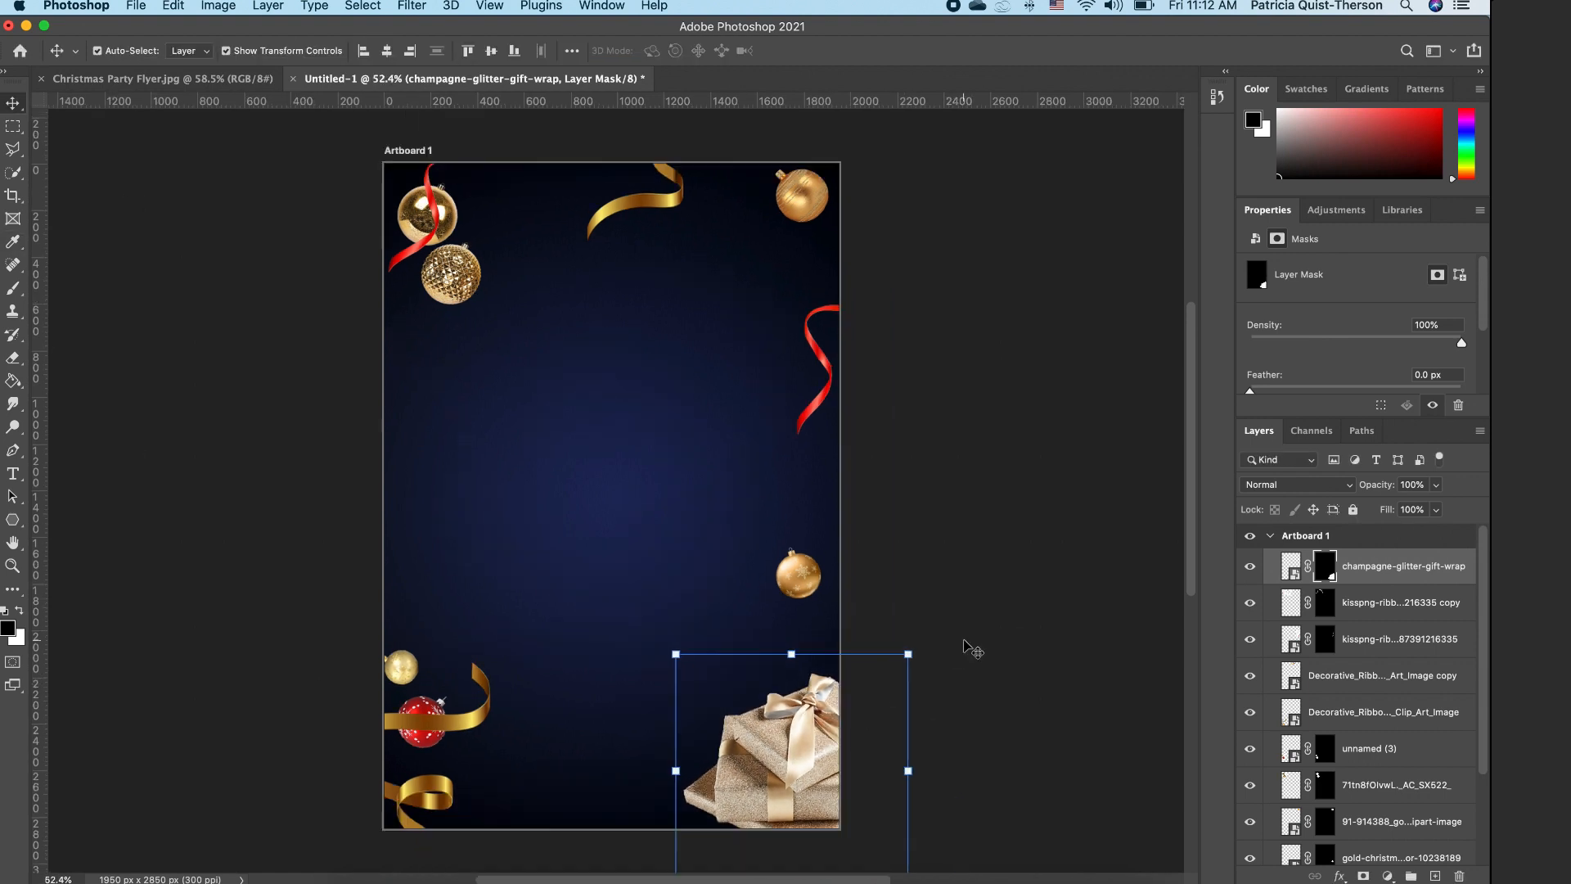
pyautogui.click(972, 647)
# Step: Shrink the gift boxes to about 908 px square and tuck them further into the artboard's lower-right corner
pyautogui.click(823, 743)
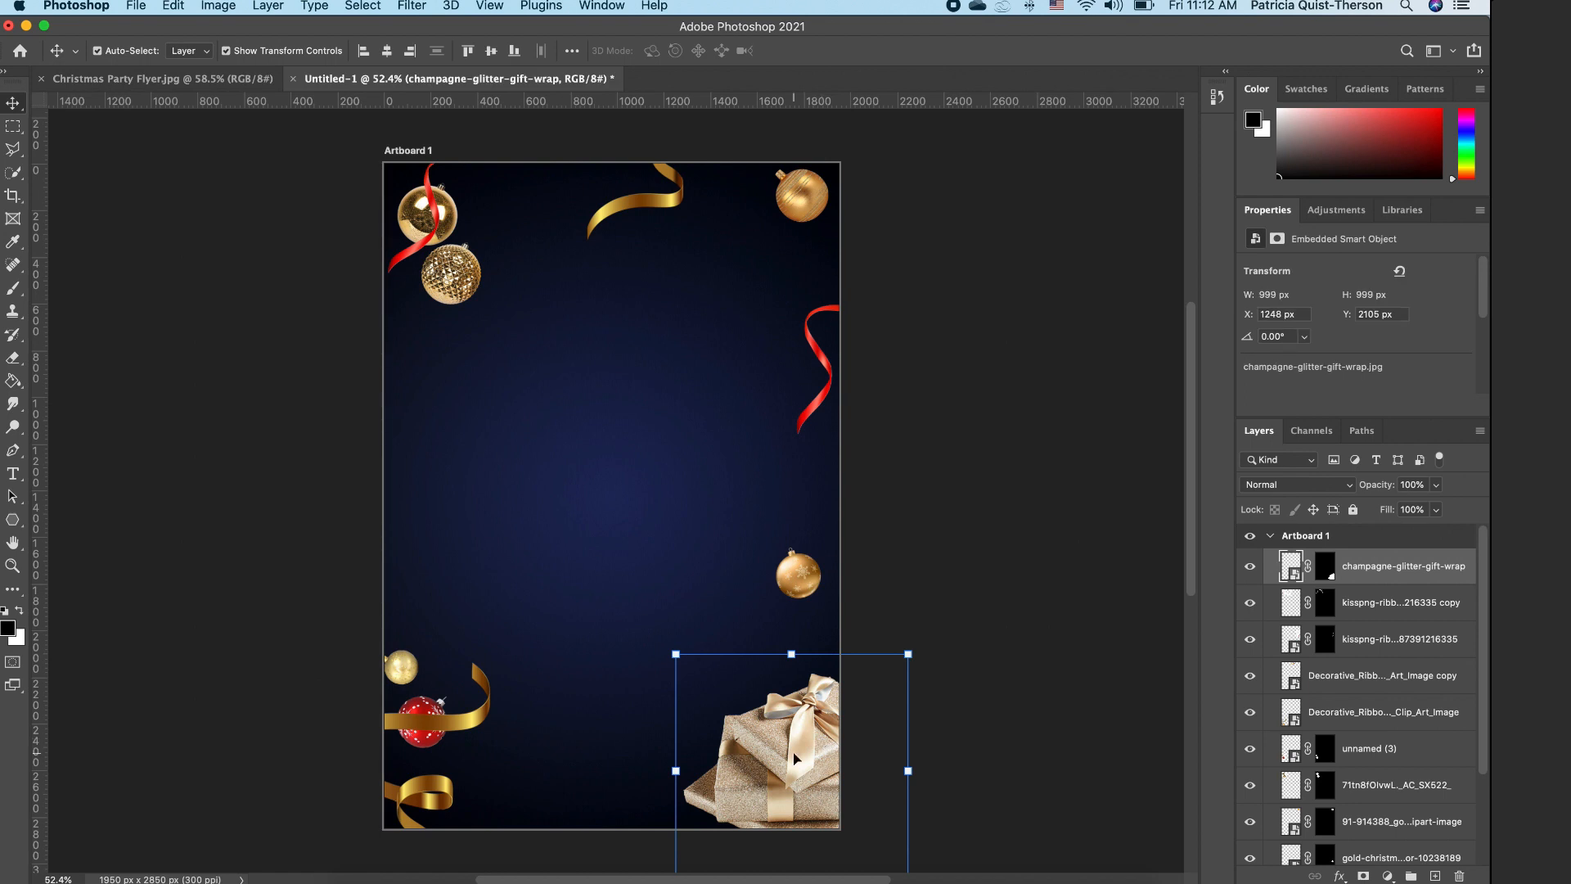
pyautogui.moveTo(909, 654); pyautogui.dragTo(897, 685)
pyautogui.moveTo(779, 749); pyautogui.dragTo(798, 749)
pyautogui.press('Return')
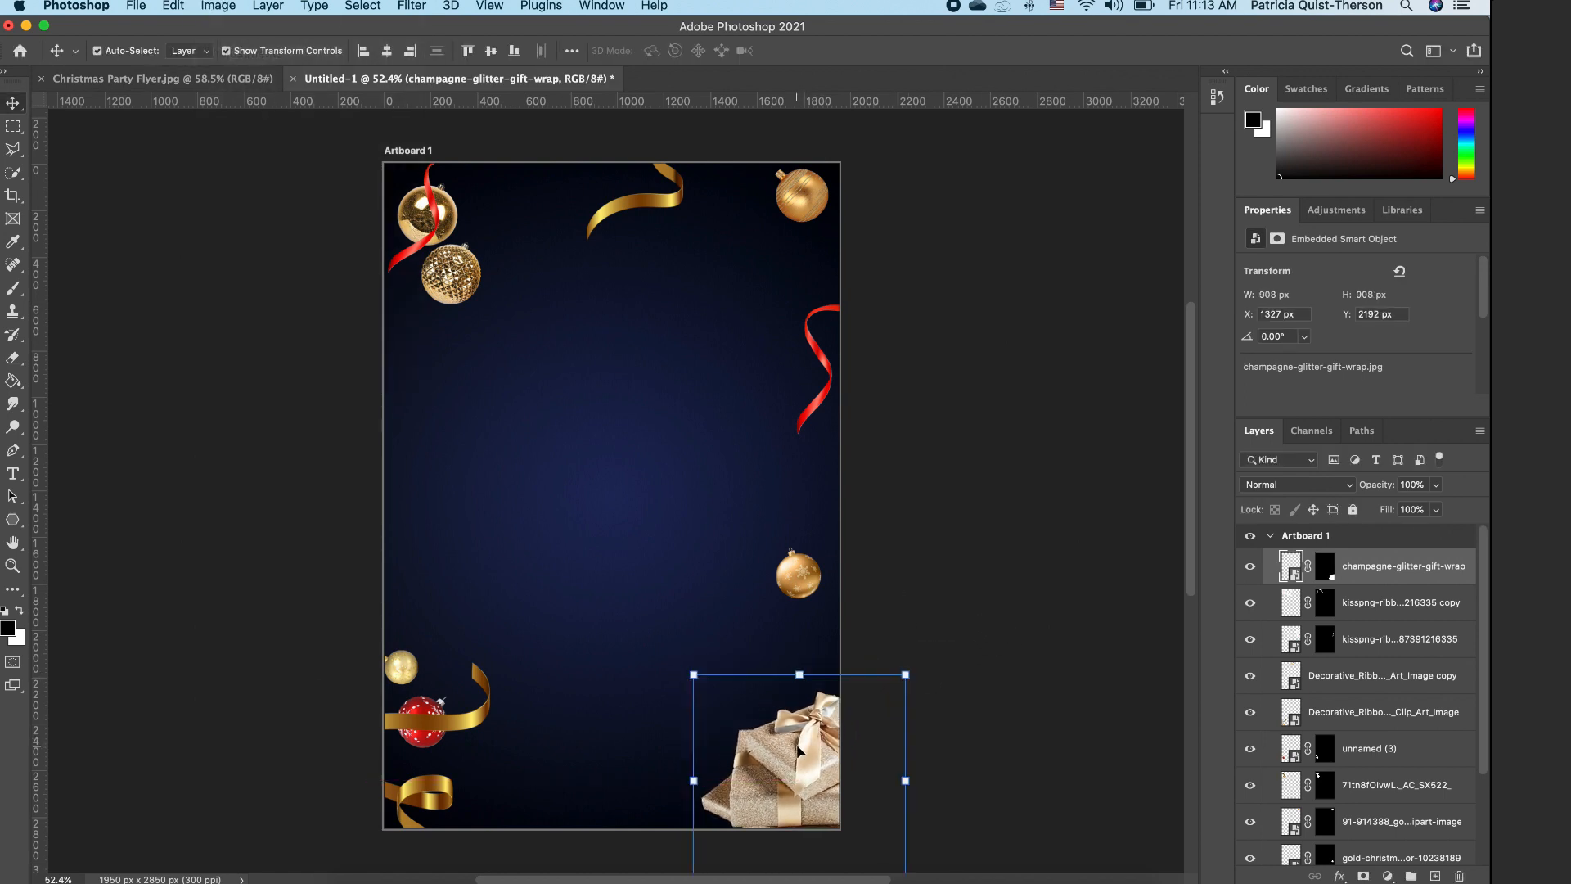
# Step: Increase the saturation of the gift boxes with a Hue/Saturation adjustment
pyautogui.click(220, 6)
pyautogui.moveTo(299, 53)
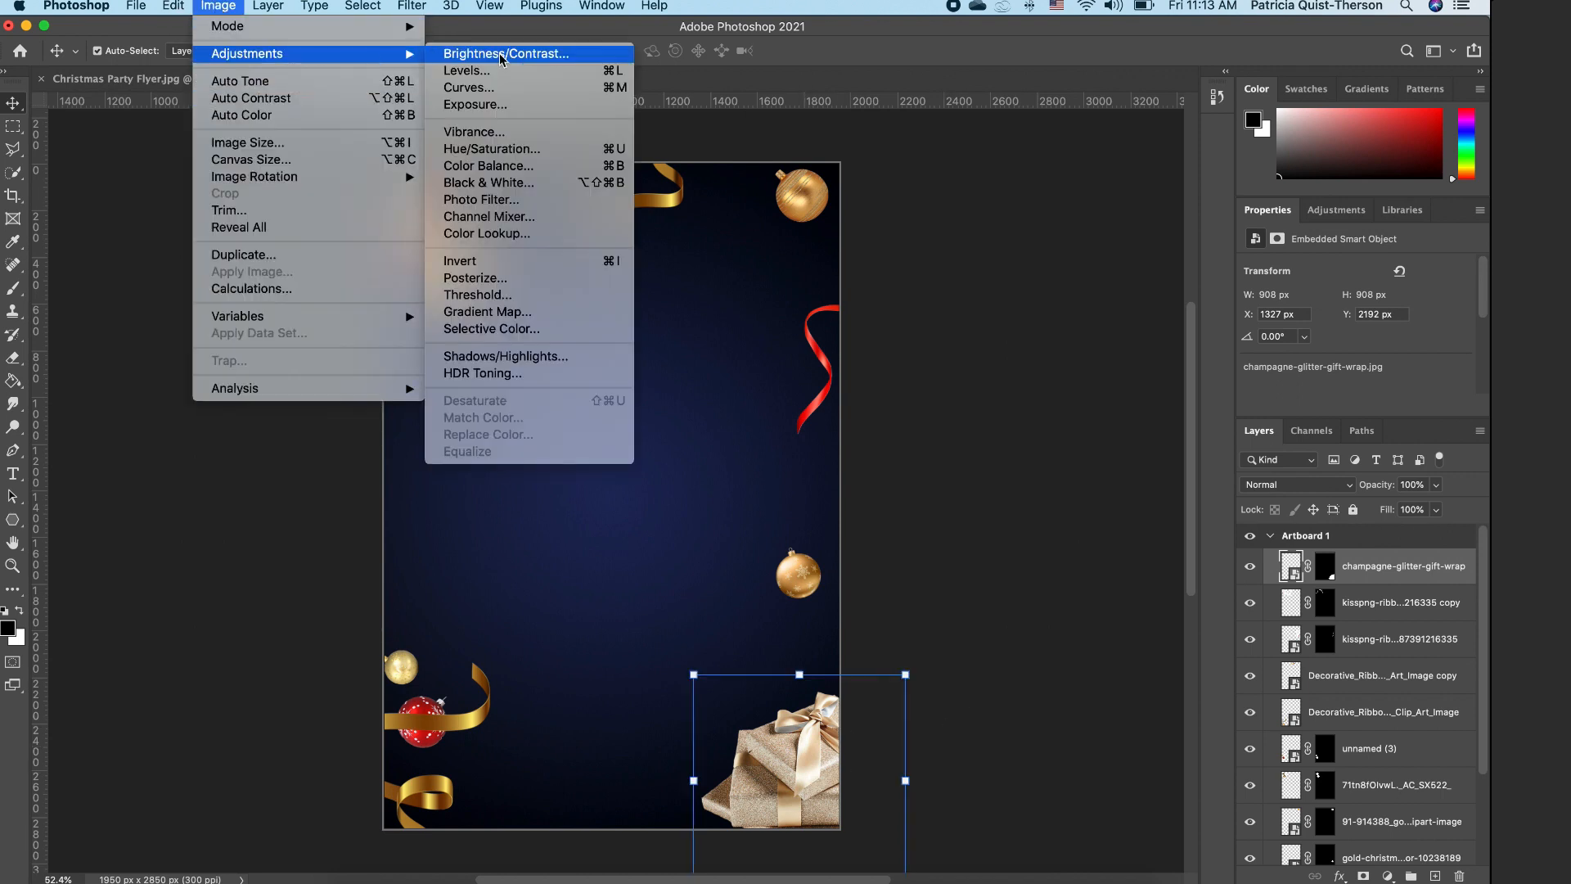
pyautogui.click(518, 150)
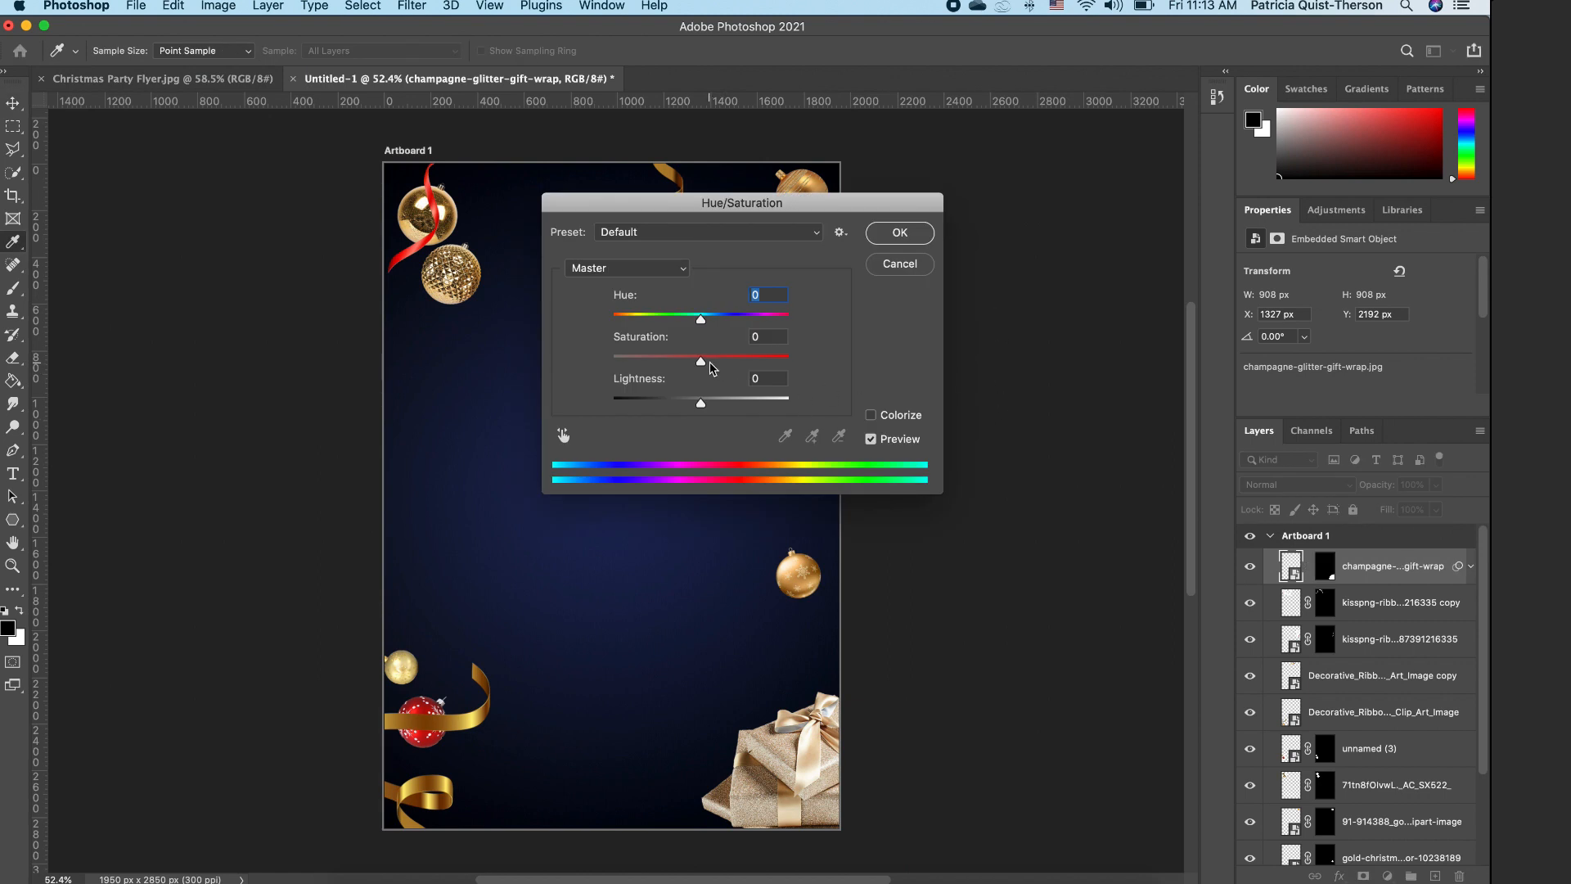
pyautogui.moveTo(702, 366); pyautogui.dragTo(724, 366)
pyautogui.moveTo(733, 361); pyautogui.dragTo(732, 361)
pyautogui.click(908, 233)
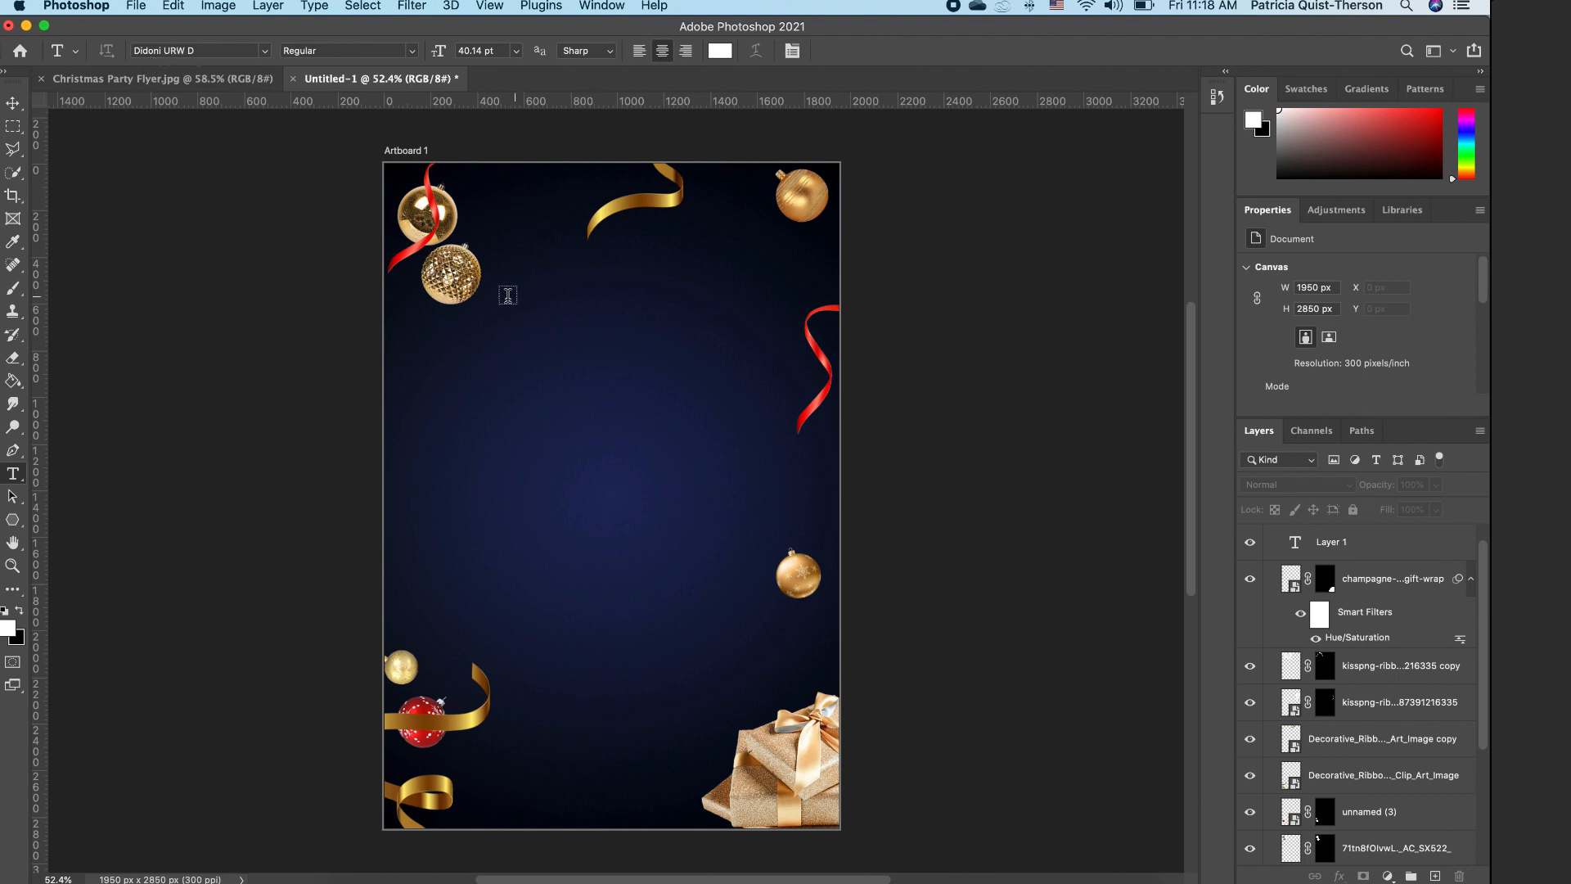
# Step: Add the white letter C in Didoni URW D and enlarge it to about 468 px wide in the artboard's upper middle
pyautogui.click(574, 396)
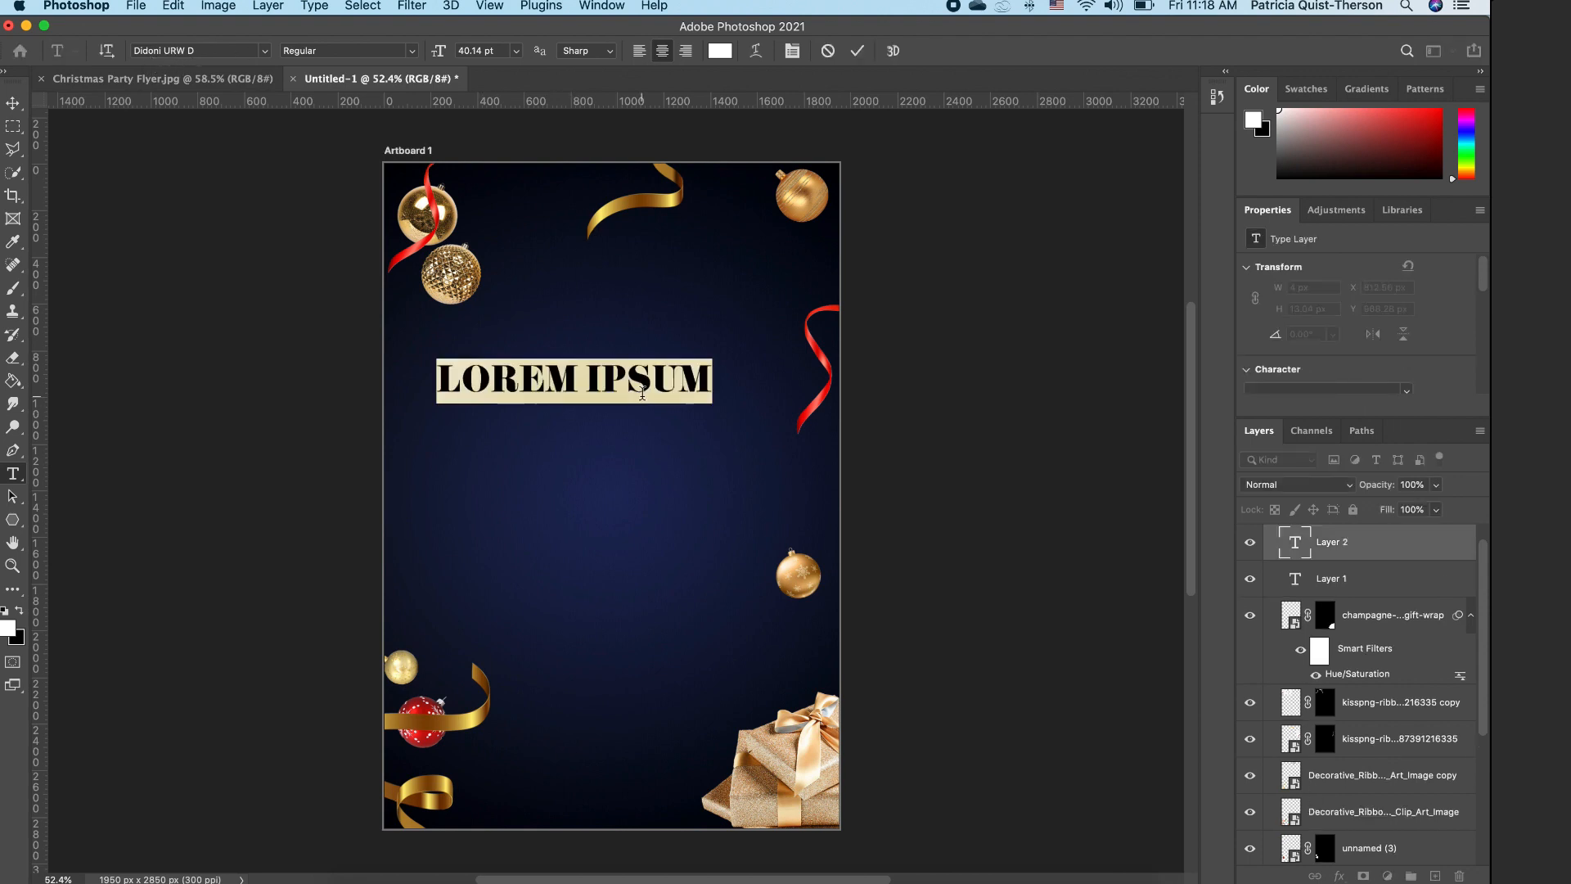
pyautogui.write('c')
pyautogui.press('Escape')
pyautogui.press('v')
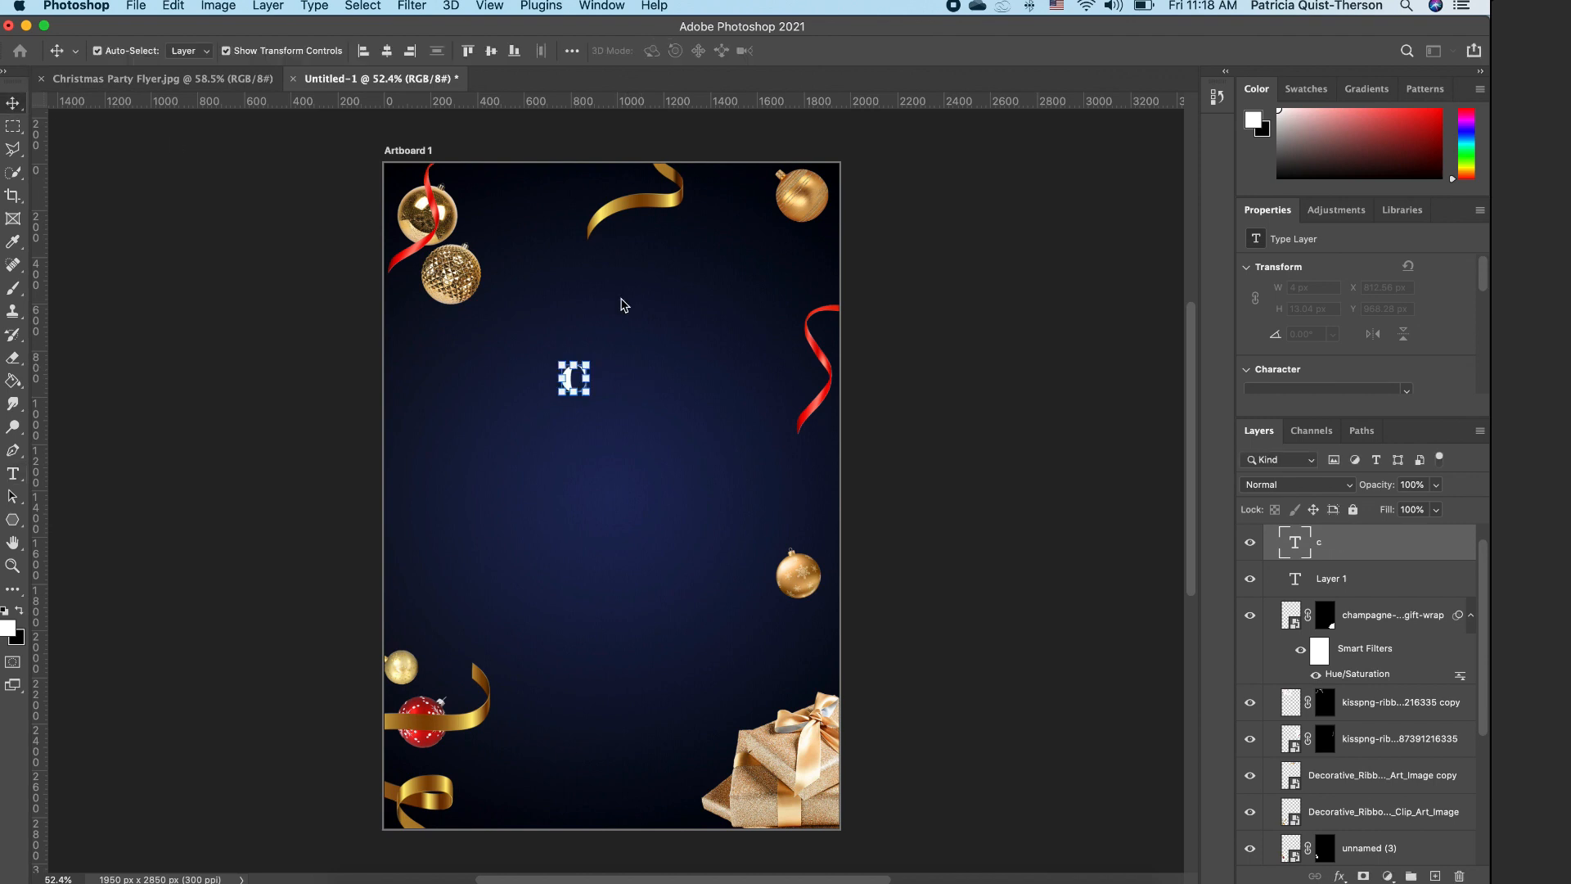
pyautogui.hotkey('ctrl', 't')
pyautogui.moveTo(589, 362)
pyautogui.mouseDown()
pyautogui.moveTo(687, 228)
pyautogui.moveTo(571, 356)
pyautogui.mouseUp()
pyautogui.press('Return')
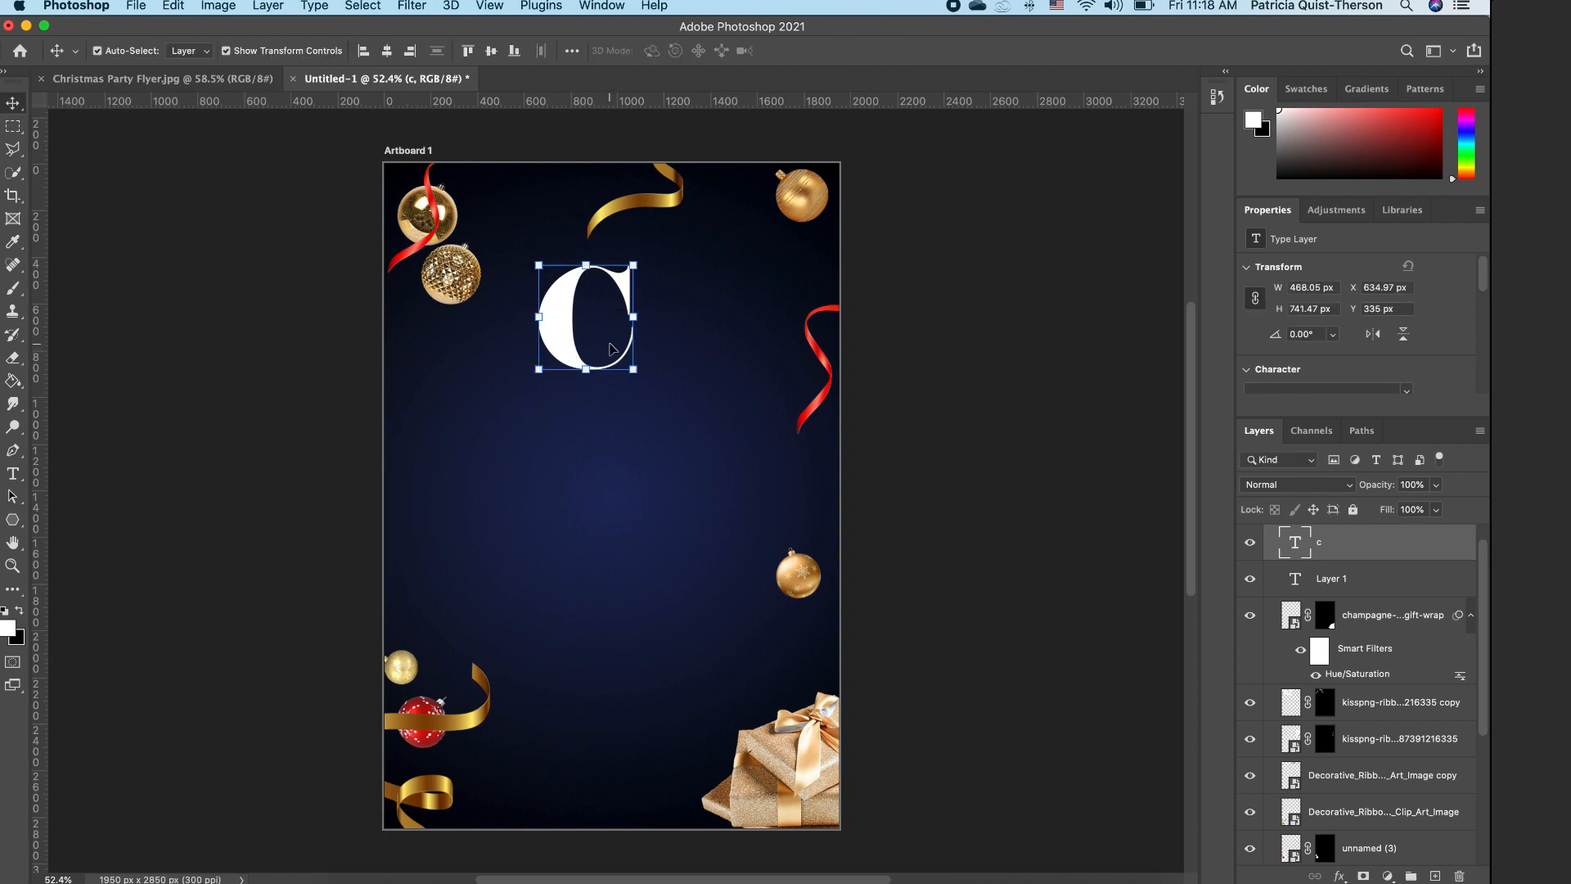
# Step: Duplicate the C, change the copy to H, and place it beside the C on its right, slightly lower
pyautogui.hotkey('ctrl', 'j')
pyautogui.moveTo(581, 345); pyautogui.dragTo(625, 414)
pyautogui.doubleClick(624, 414)
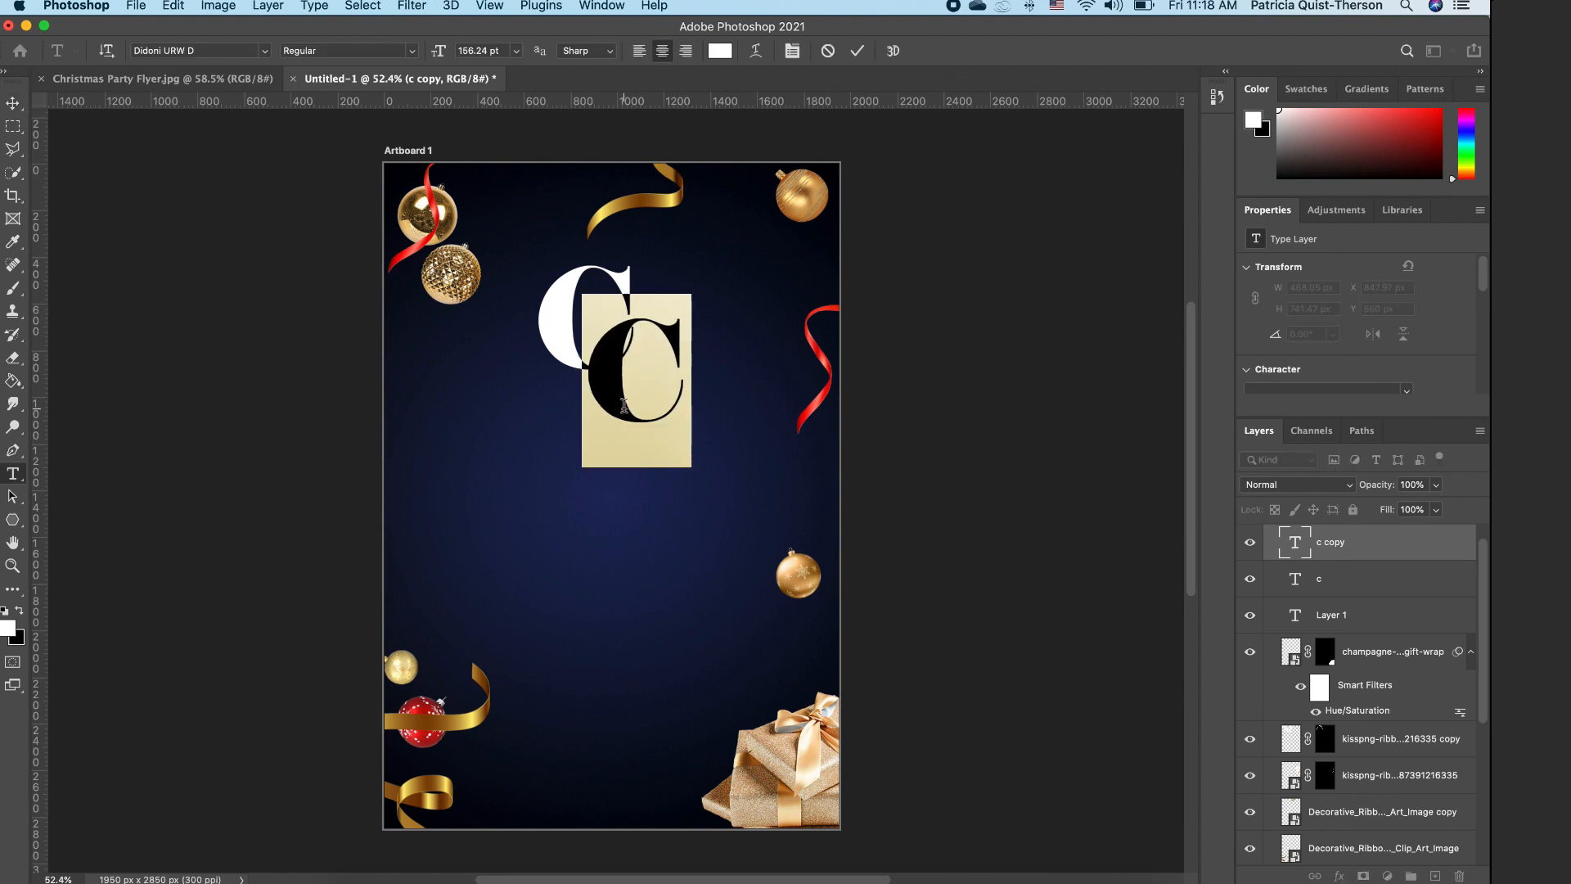
pyautogui.write('H')
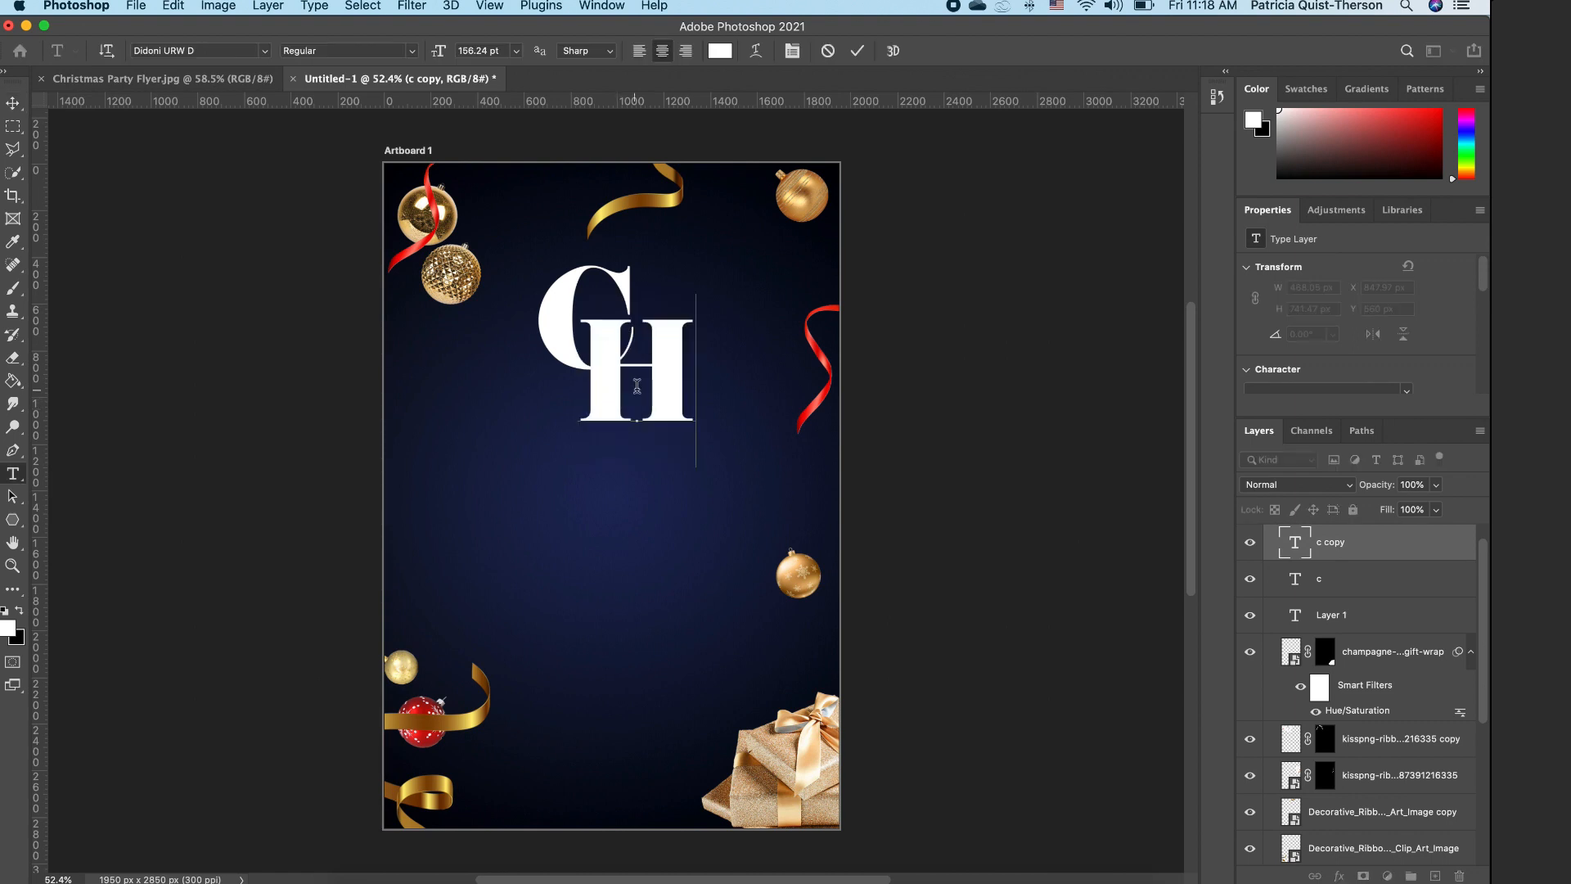
pyautogui.click(12, 103)
pyautogui.moveTo(626, 388); pyautogui.dragTo(687, 378)
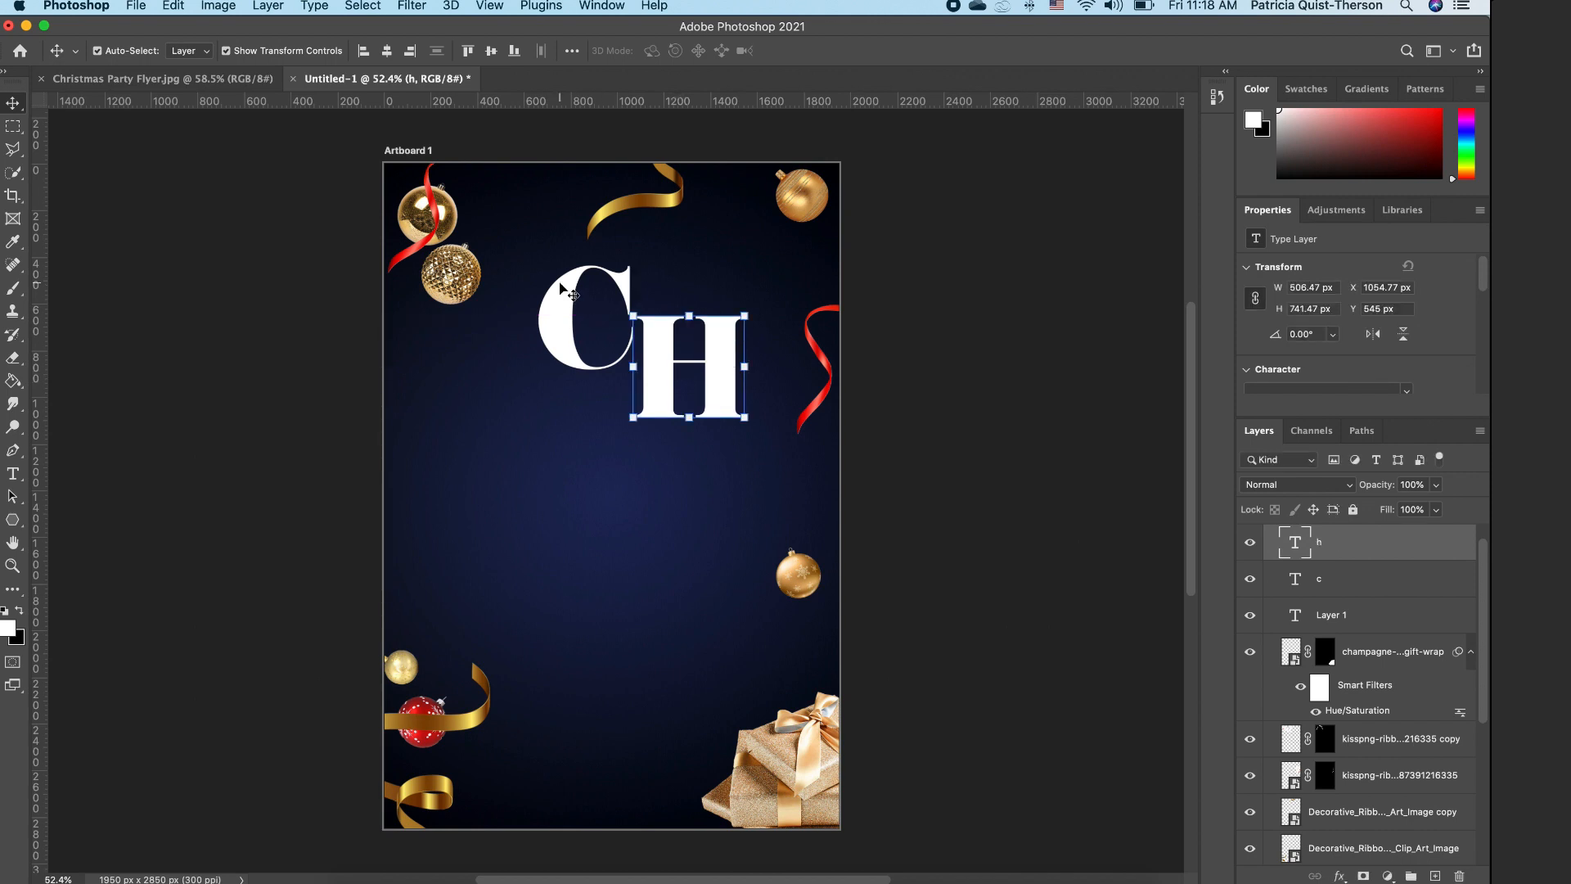
# Step: Duplicate the C and H pair directly below the originals and change the copied C to R
pyautogui.keyDown('shift'); pyautogui.click(573, 327); pyautogui.keyUp('shift')
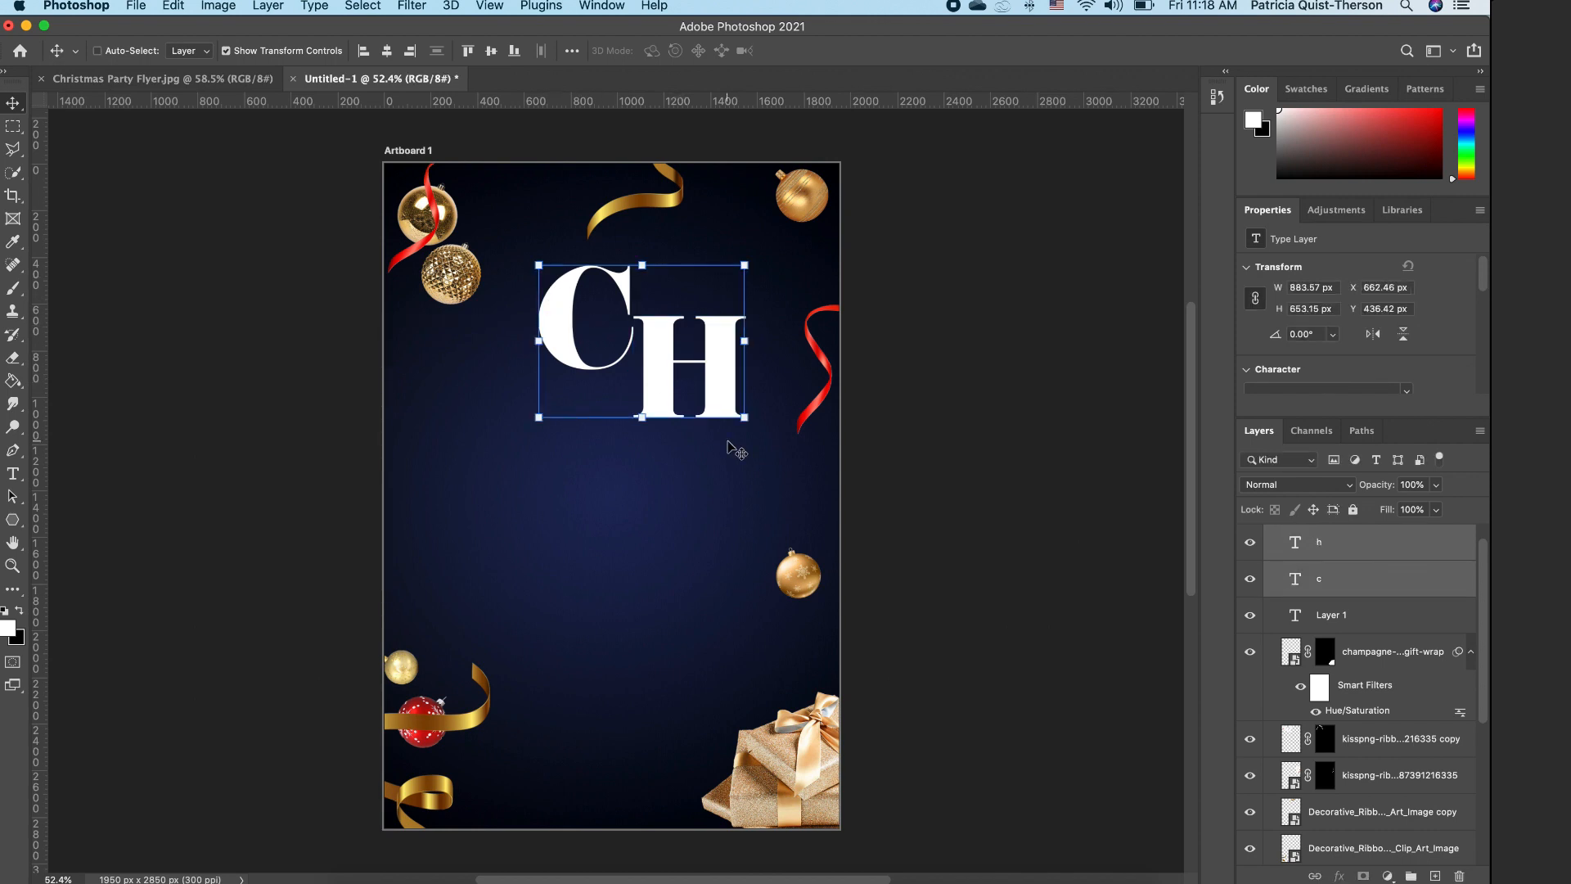
pyautogui.moveTo(659, 412); pyautogui.dragTo(651, 527)
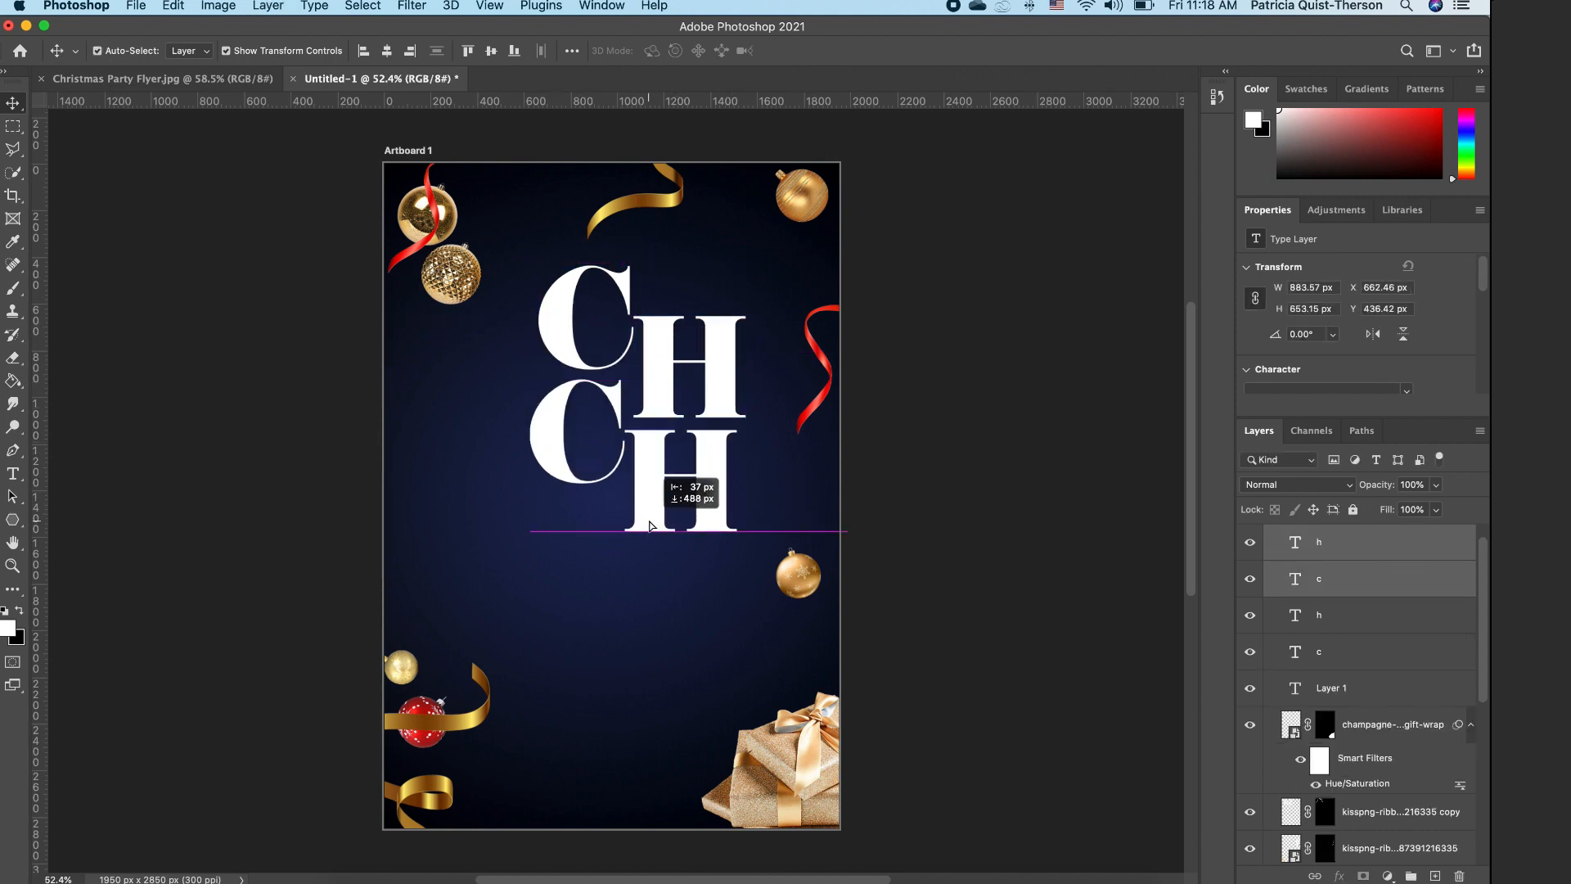
pyautogui.click(573, 446)
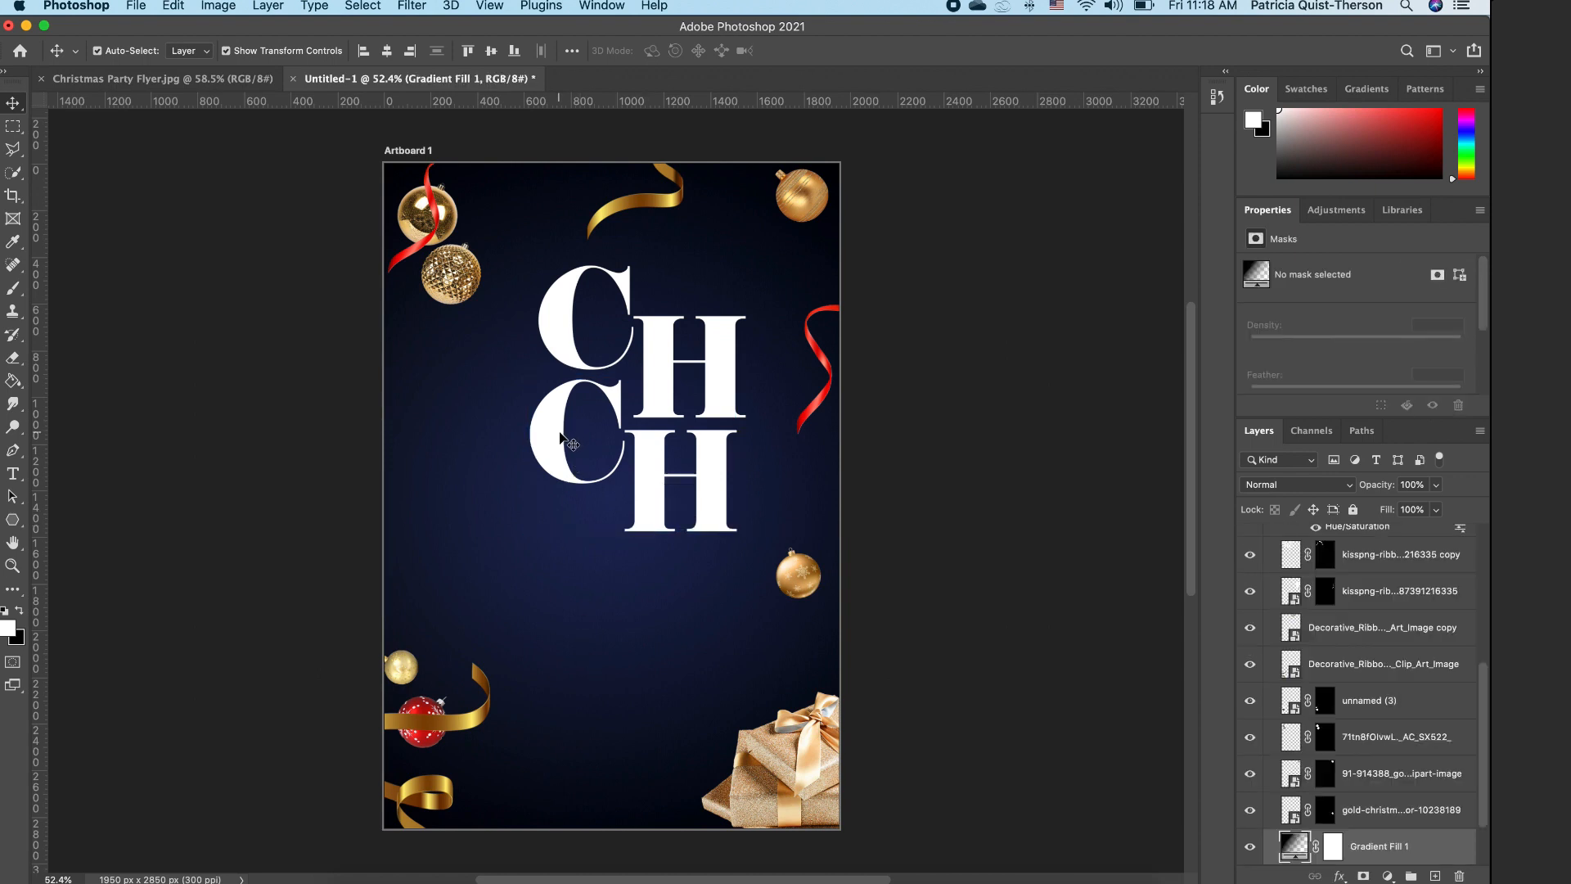
pyautogui.doubleClick(561, 440)
pyautogui.write('R')
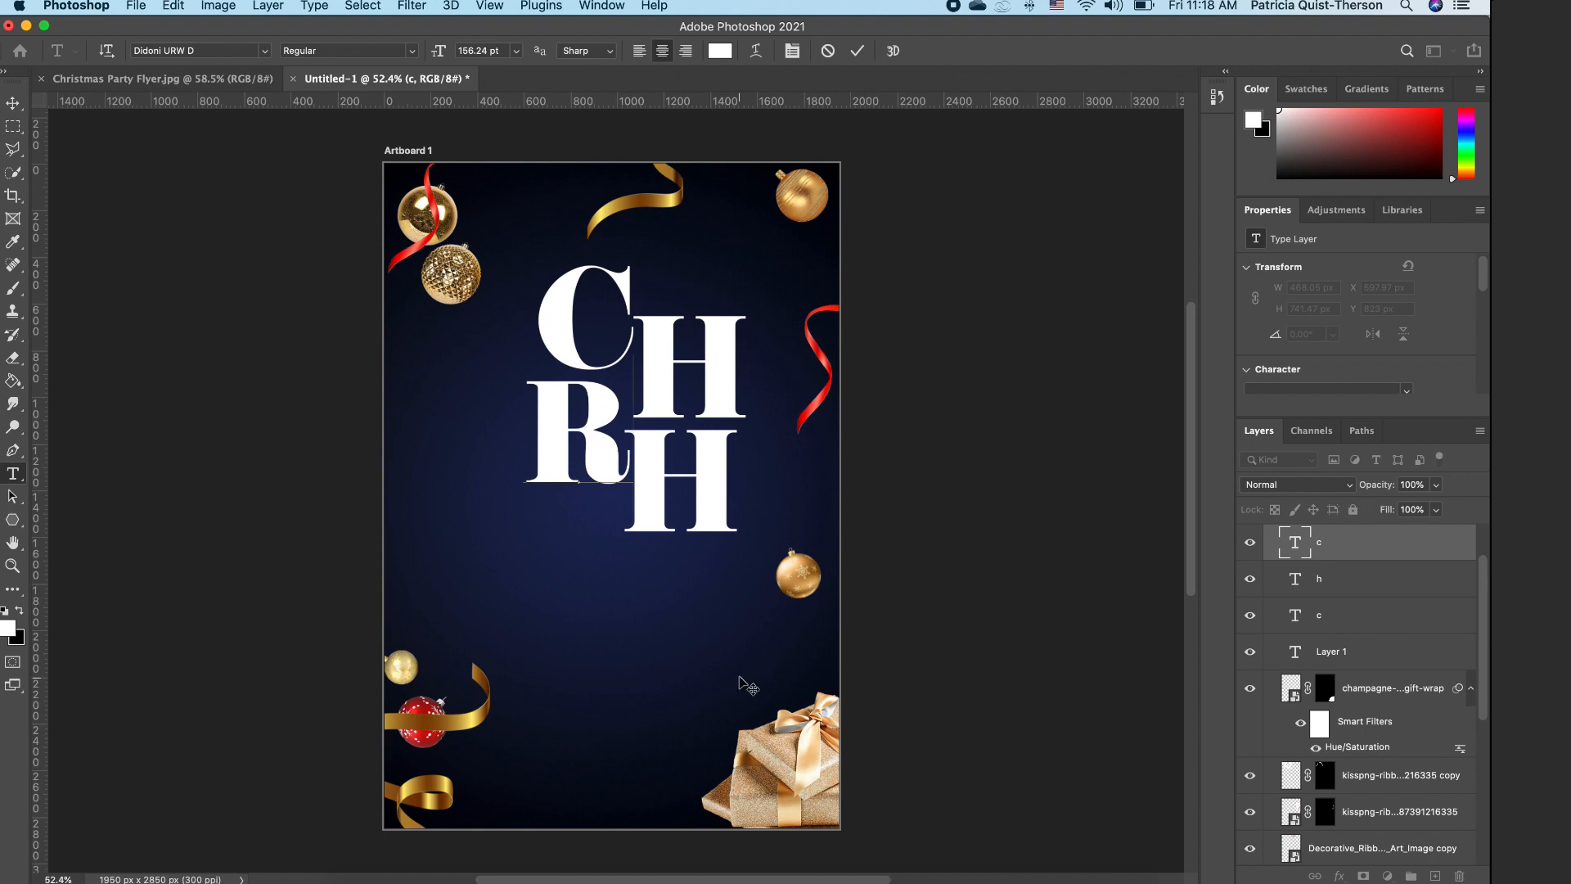
pyautogui.moveTo(762, 469); pyautogui.dragTo(766, 469)
pyautogui.click(936, 498)
# Step: Change the copied H beside the R to I
pyautogui.doubleClick(711, 475)
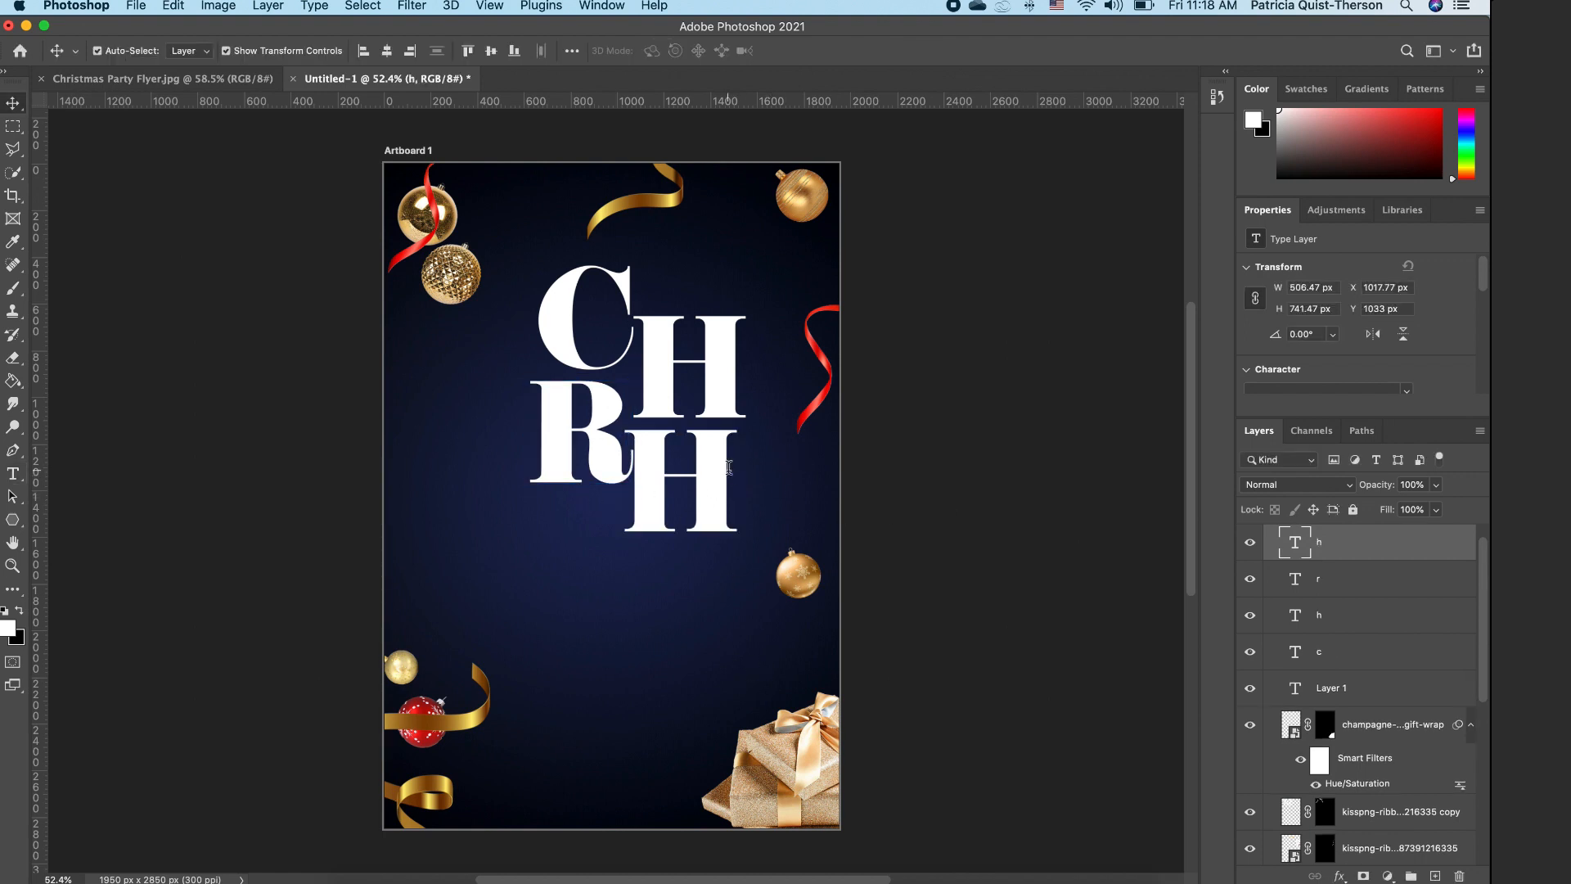
pyautogui.write('i')
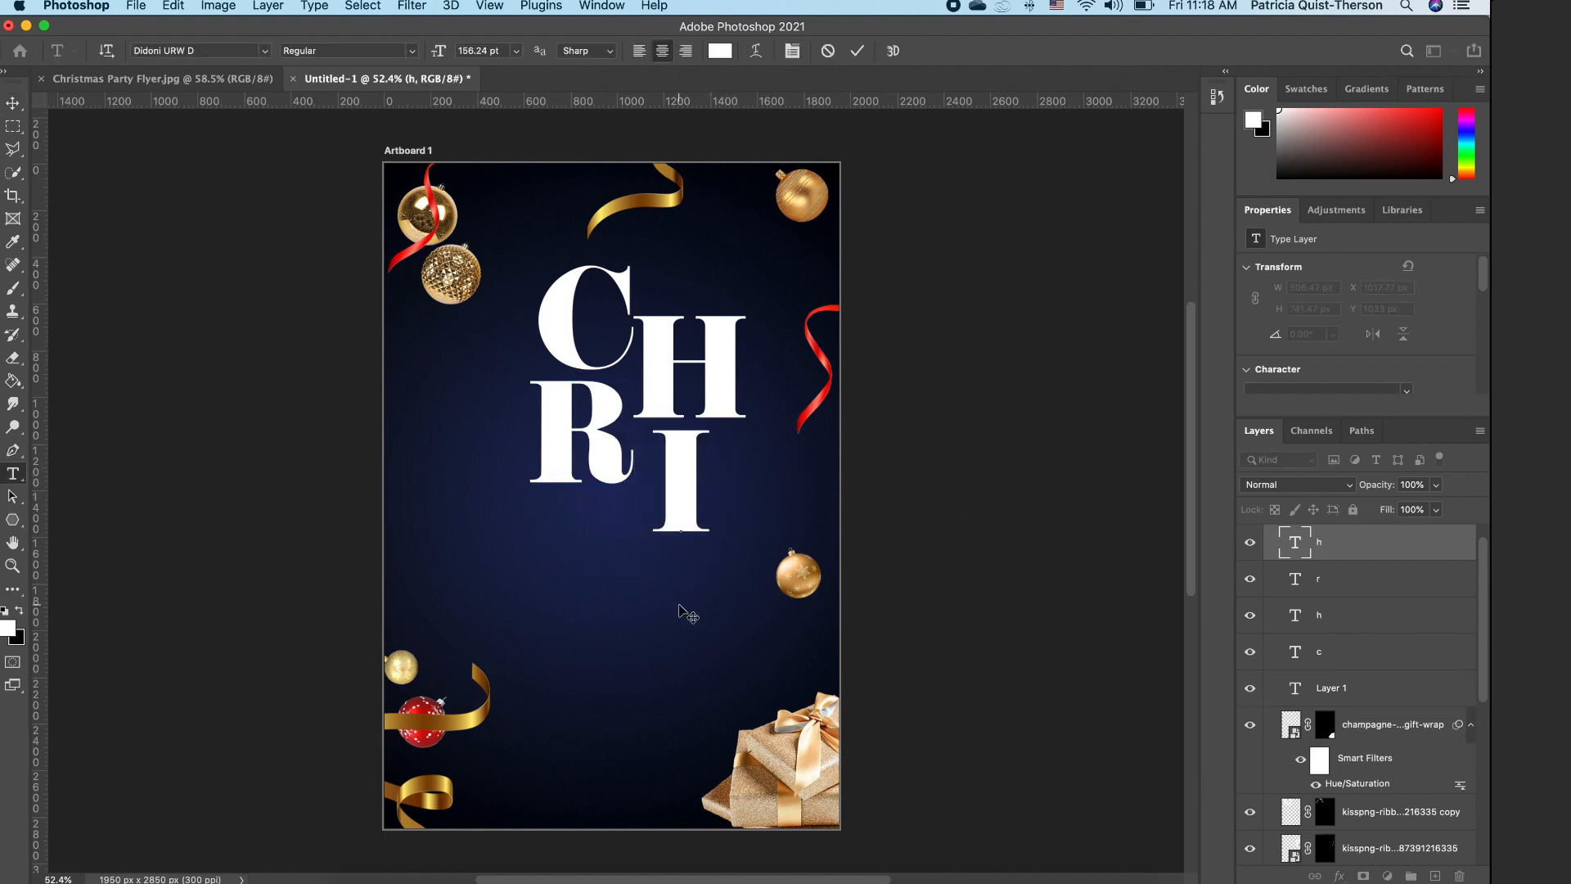
pyautogui.click(1023, 496)
# Step: Duplicate the letters C, H, R and I together and place the copies directly below the originals
pyautogui.keyDown('shift'); pyautogui.click(615, 469); pyautogui.keyUp('shift')
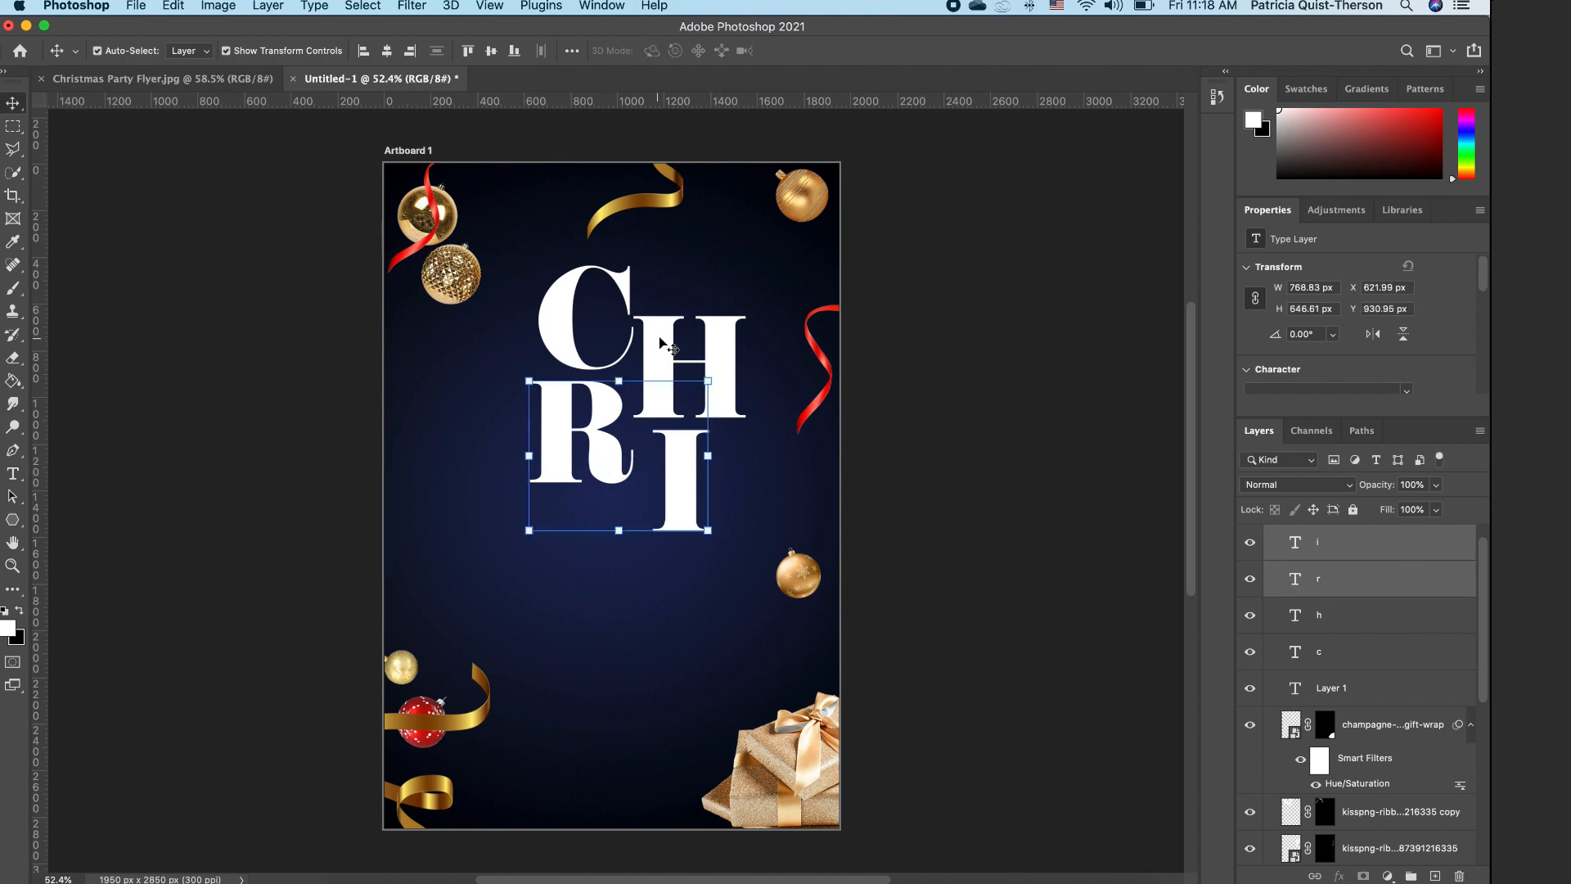
pyautogui.keyDown('shift'); pyautogui.click(660, 341); pyautogui.keyUp('shift')
pyautogui.keyDown('shift'); pyautogui.click(576, 293); pyautogui.keyUp('shift')
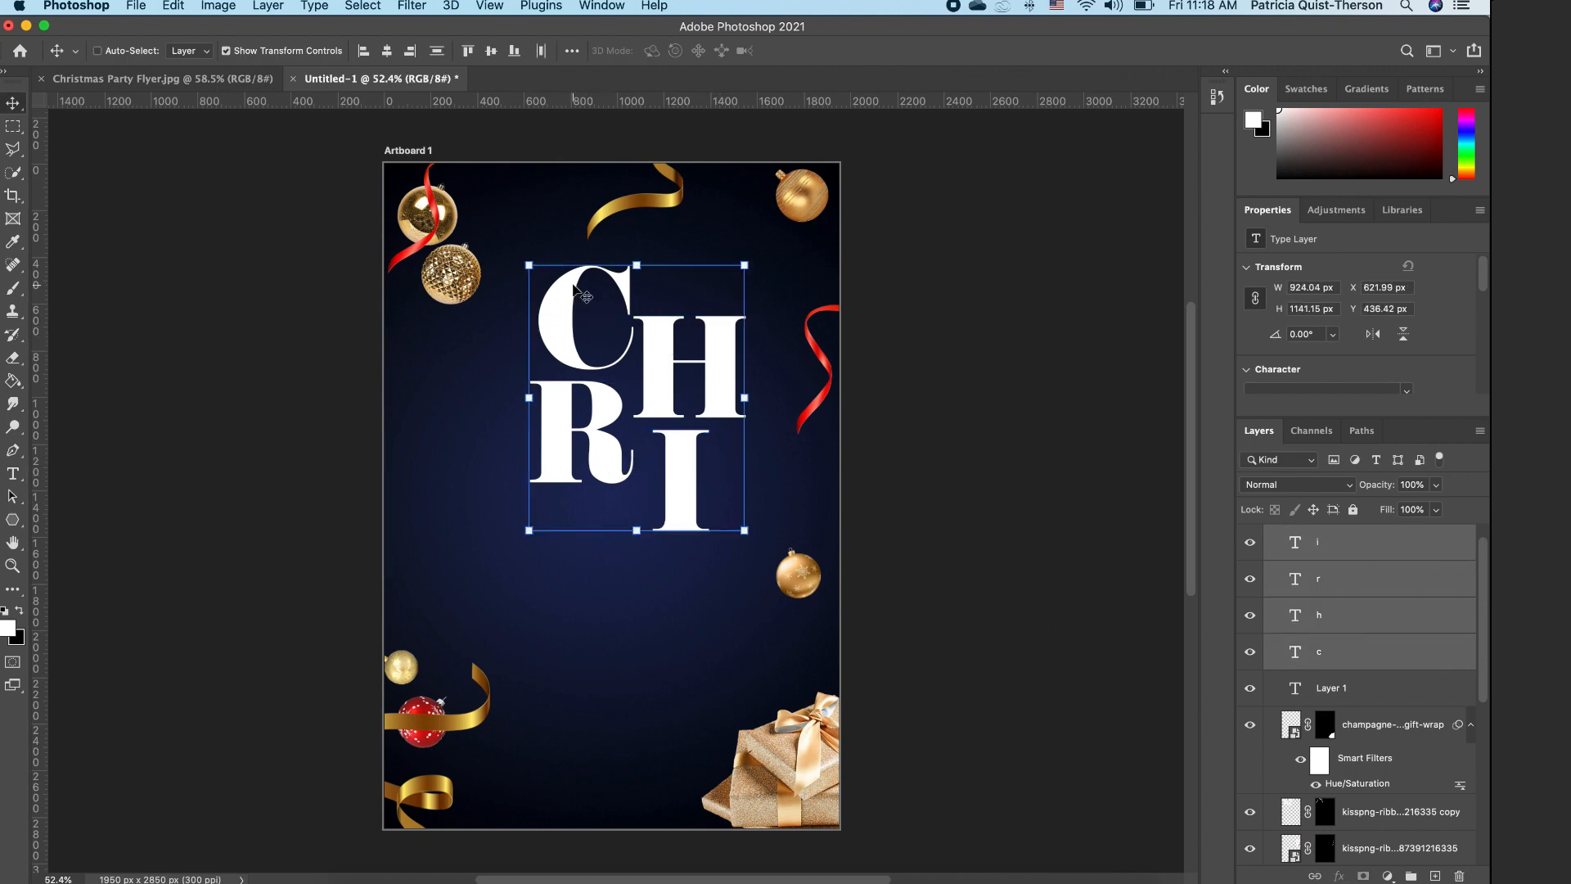
pyautogui.press('super+j')
pyautogui.moveTo(613, 473); pyautogui.dragTo(595, 697)
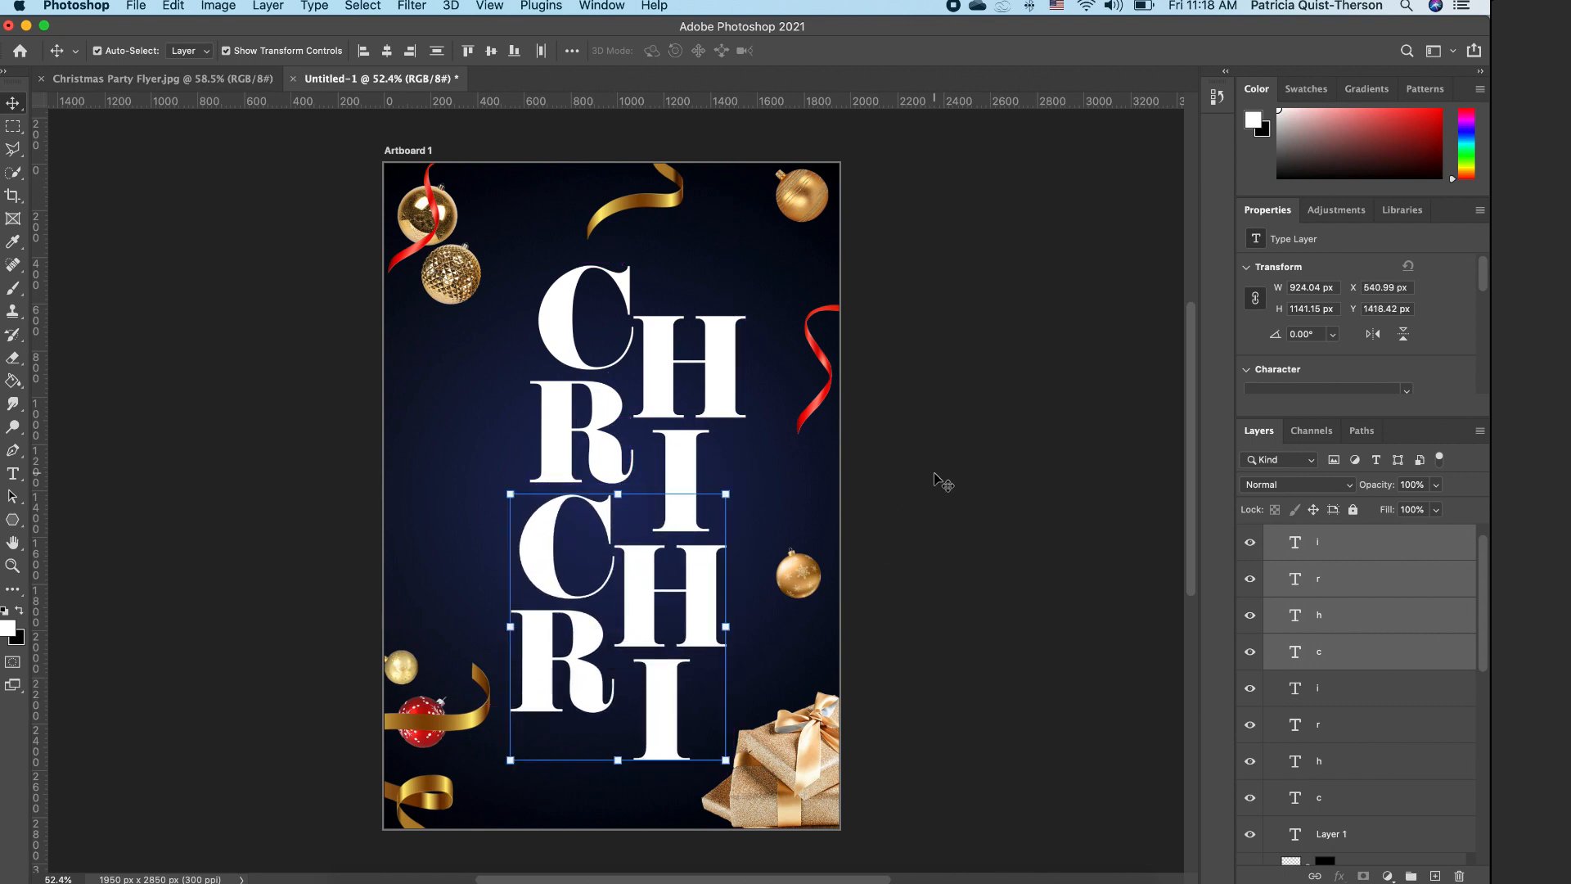
pyautogui.click(963, 479)
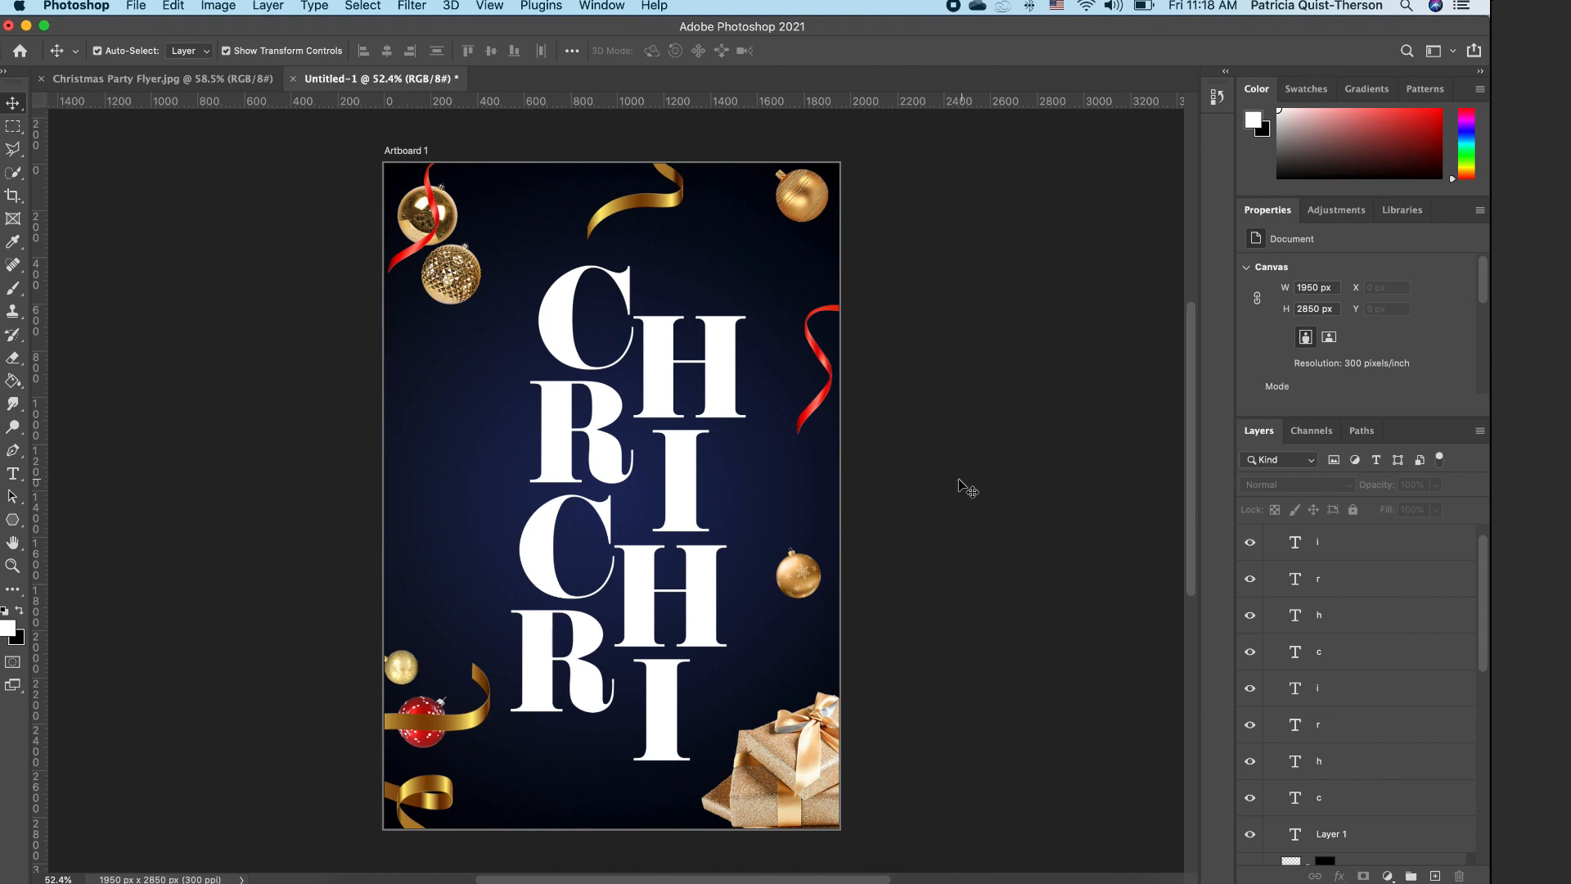
pyautogui.click(721, 360)
pyautogui.keyDown('shift'); pyautogui.click(573, 324); pyautogui.keyUp('shift')
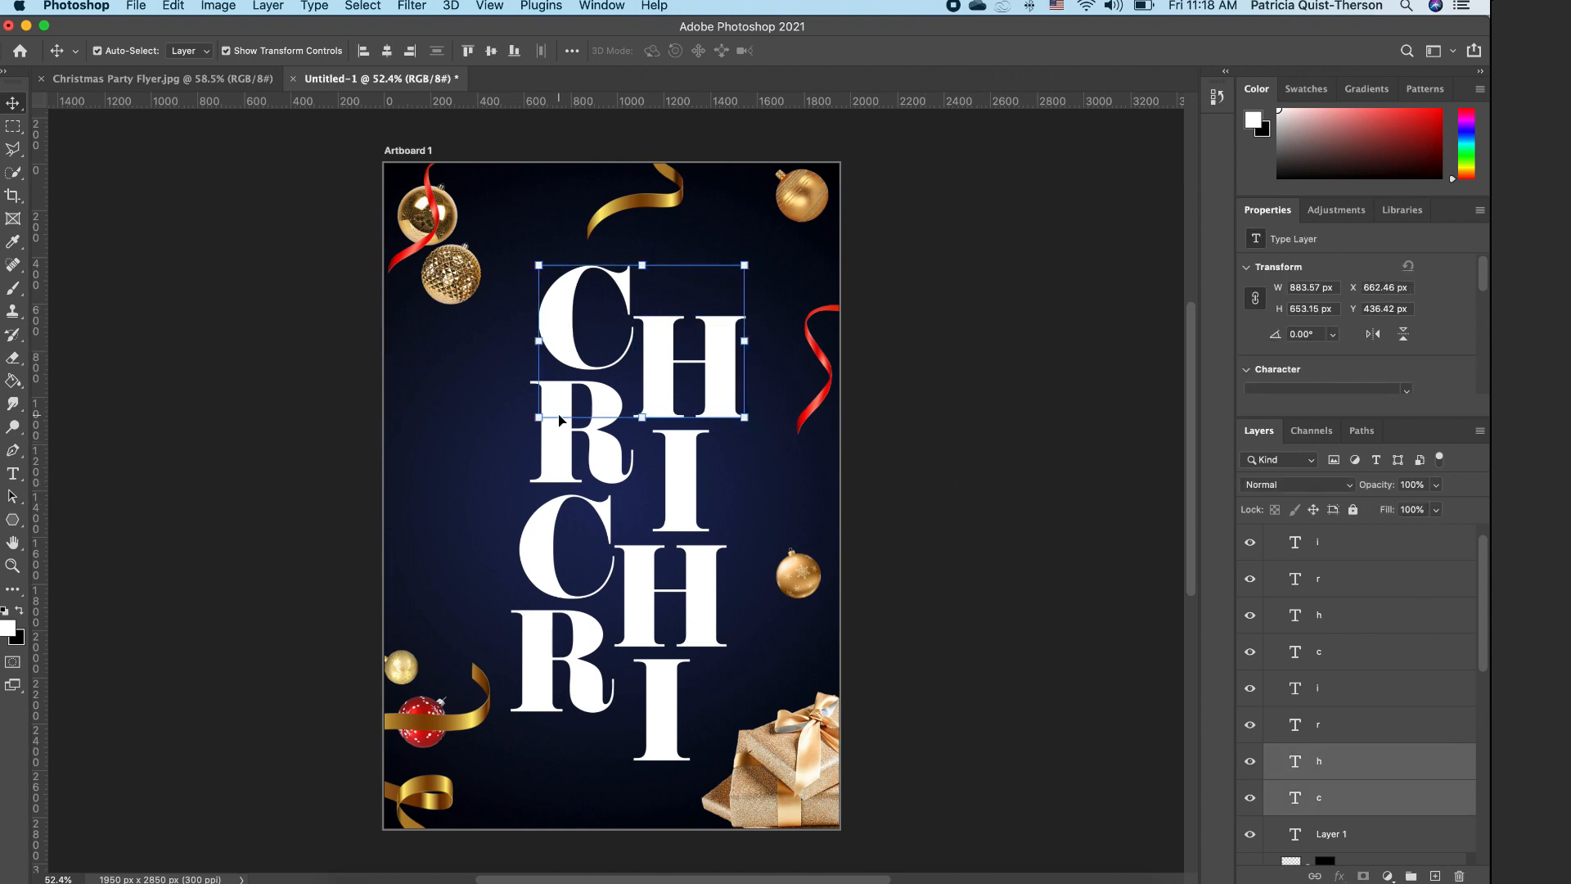
pyautogui.keyDown('shift'); pyautogui.click(601, 459); pyautogui.keyUp('shift')
pyautogui.keyDown('shift'); pyautogui.click(694, 522); pyautogui.keyUp('shift')
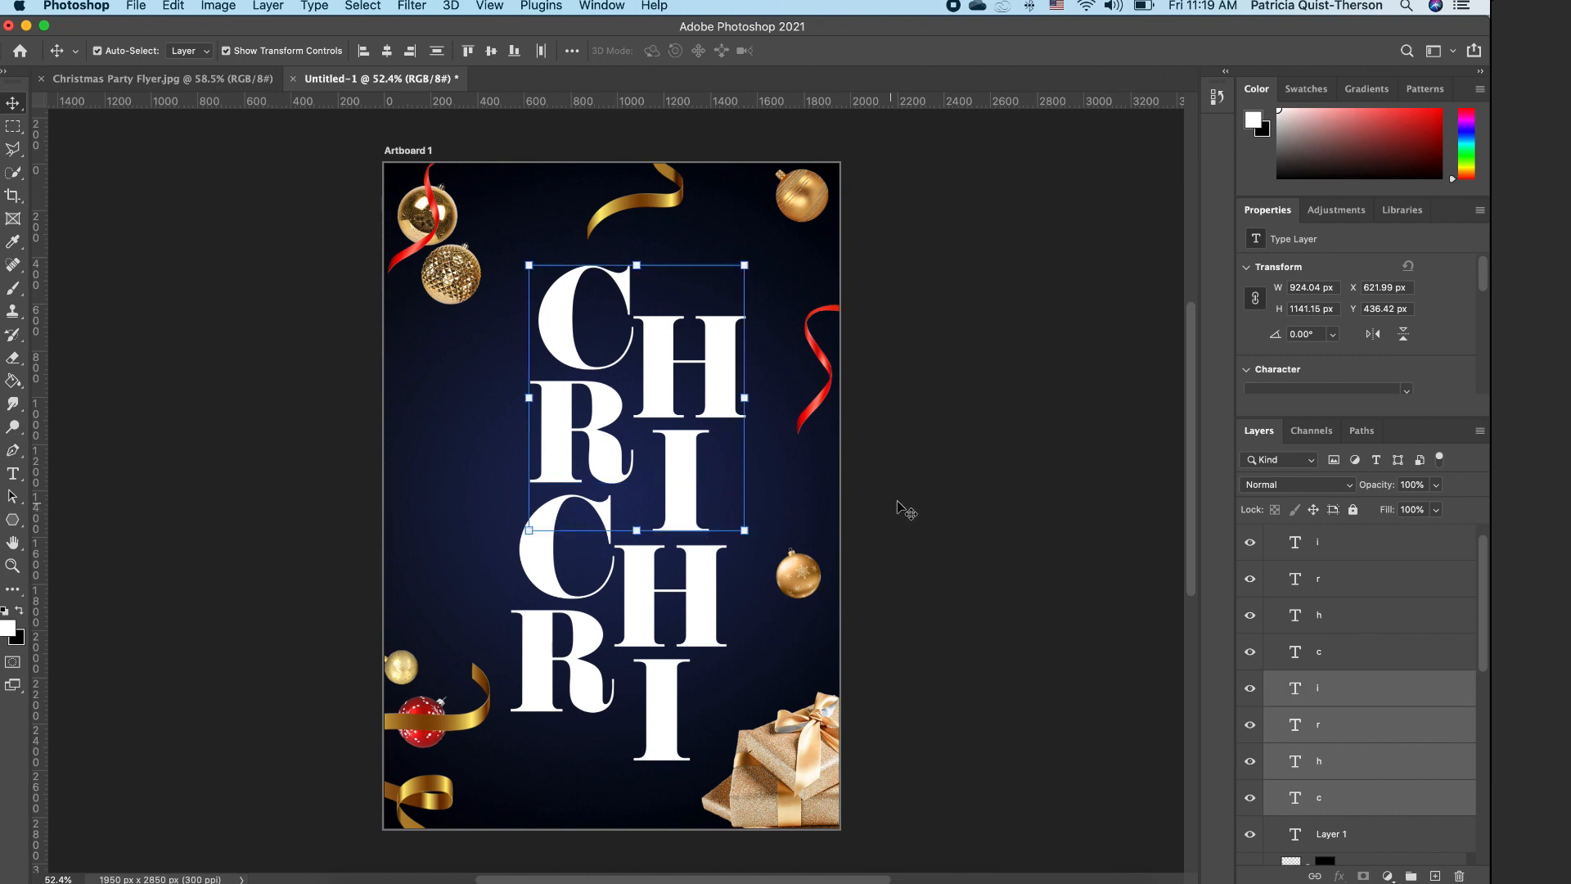
pyautogui.click(949, 507)
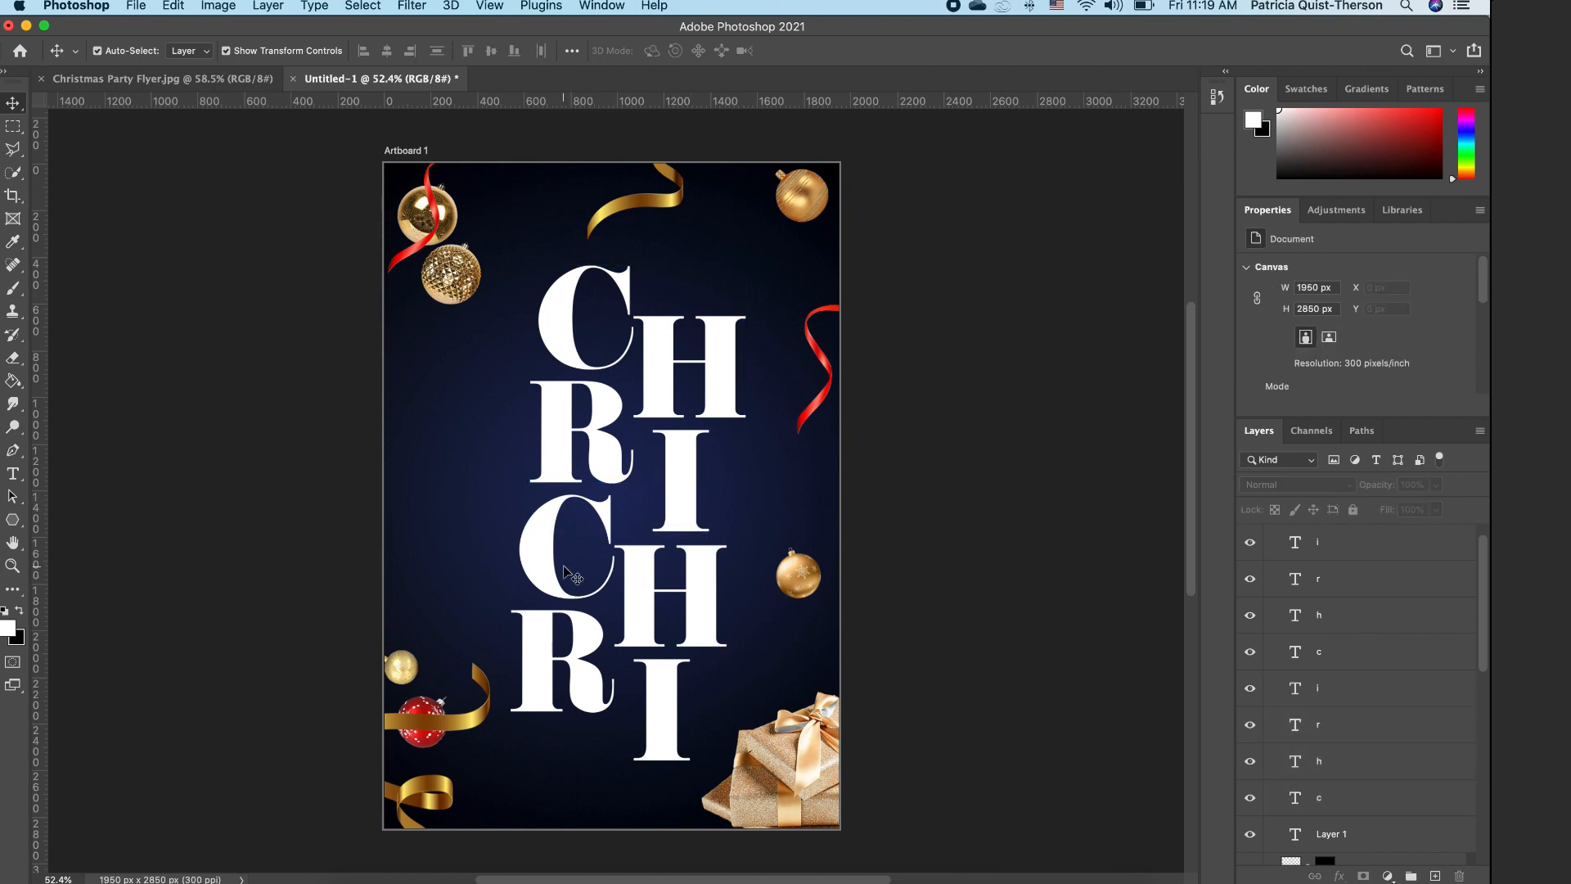
# Step: In the lower set of letters, change the C to S and the H to T
pyautogui.doubleClick(550, 556)
pyautogui.write('S')
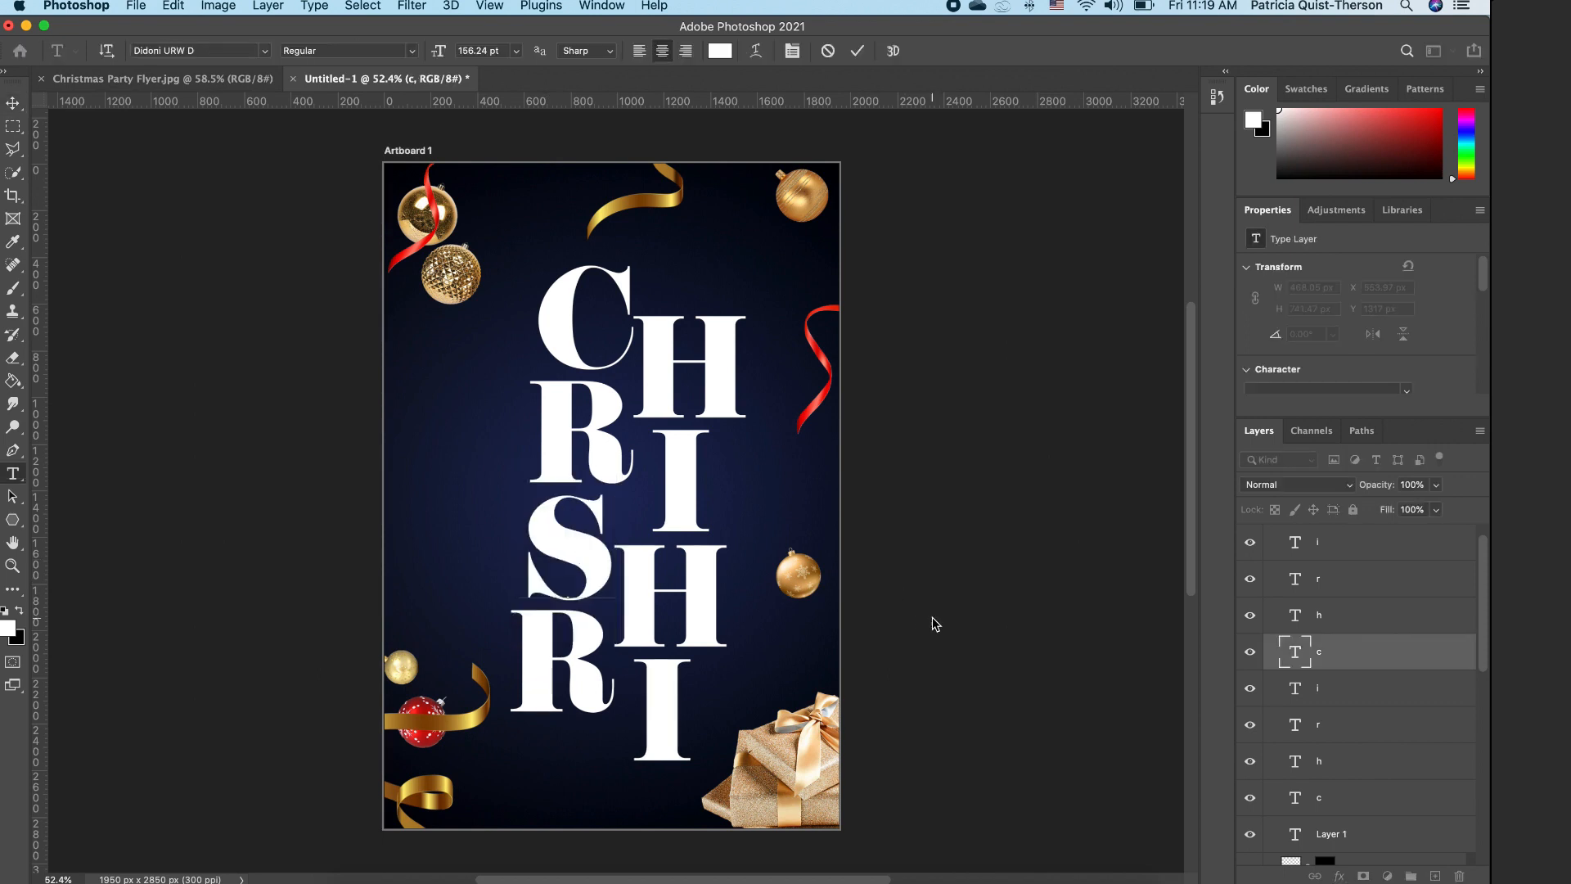
pyautogui.hotkey('ctrl', 'Return')
pyautogui.press('v')
pyautogui.doubleClick(698, 609)
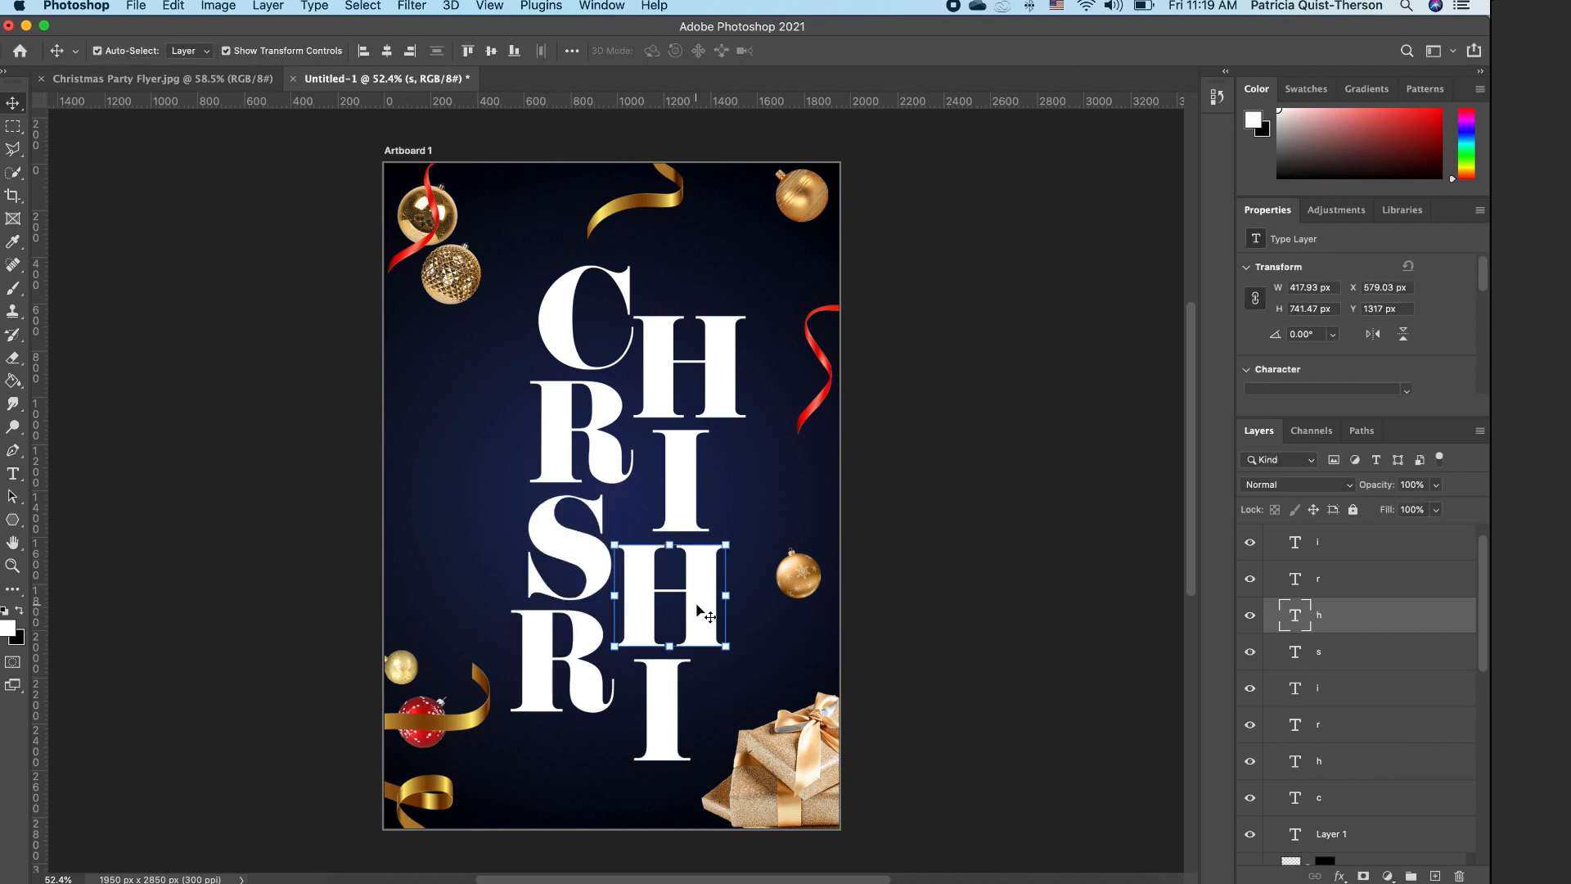
pyautogui.write('T')
pyautogui.hotkey('ctrl', 'Return')
pyautogui.press('v')
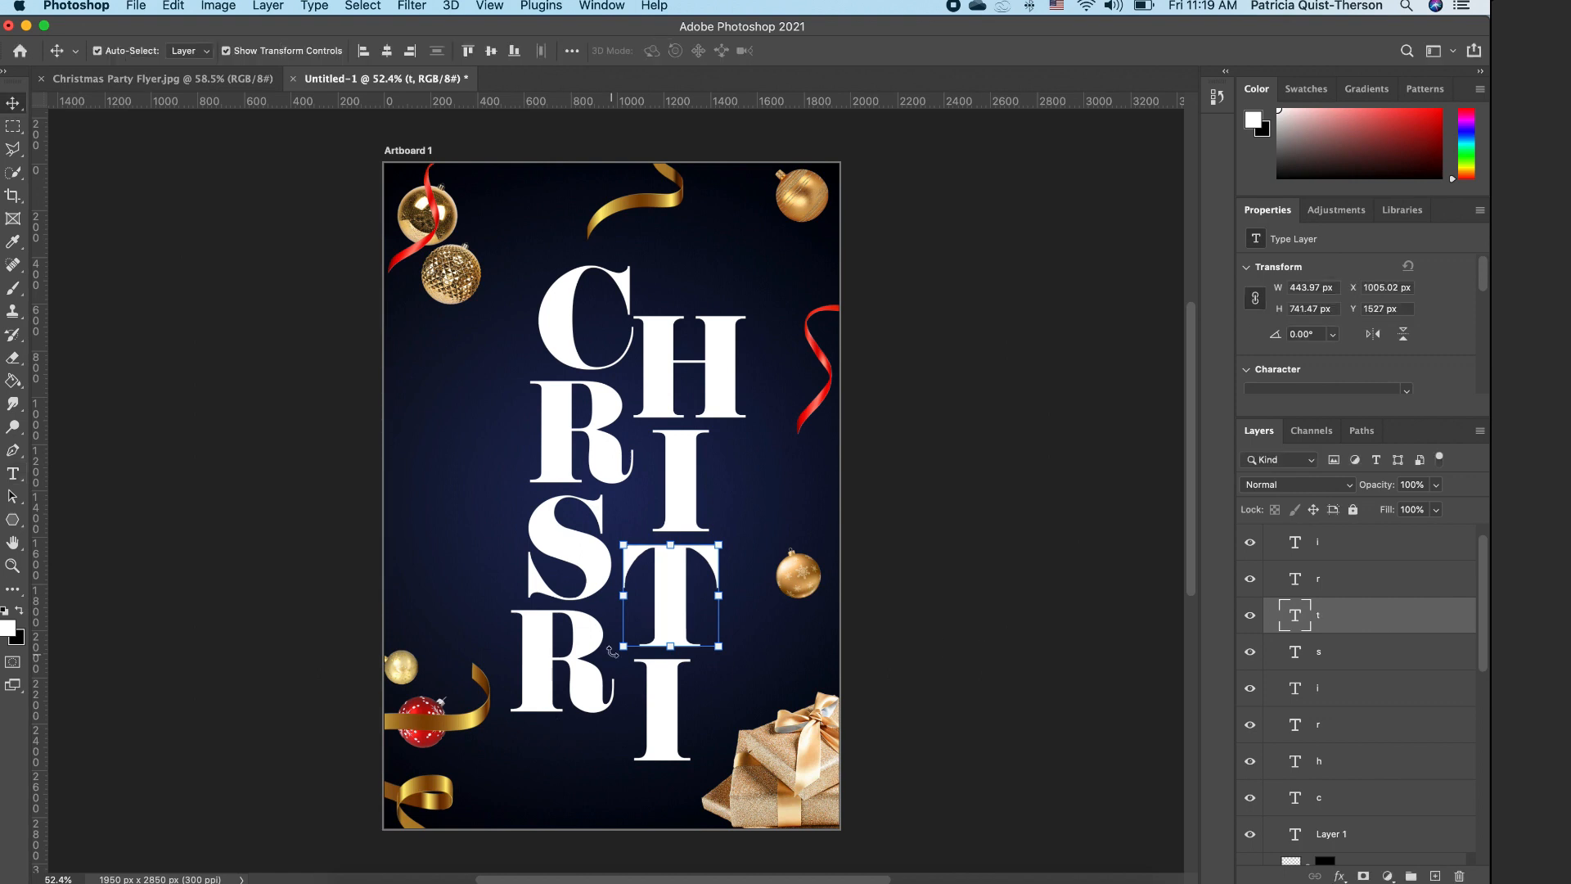
# Step: In the lower set of letters, change the R to M and the I to A, and select the M
pyautogui.doubleClick(588, 647)
pyautogui.write('M')
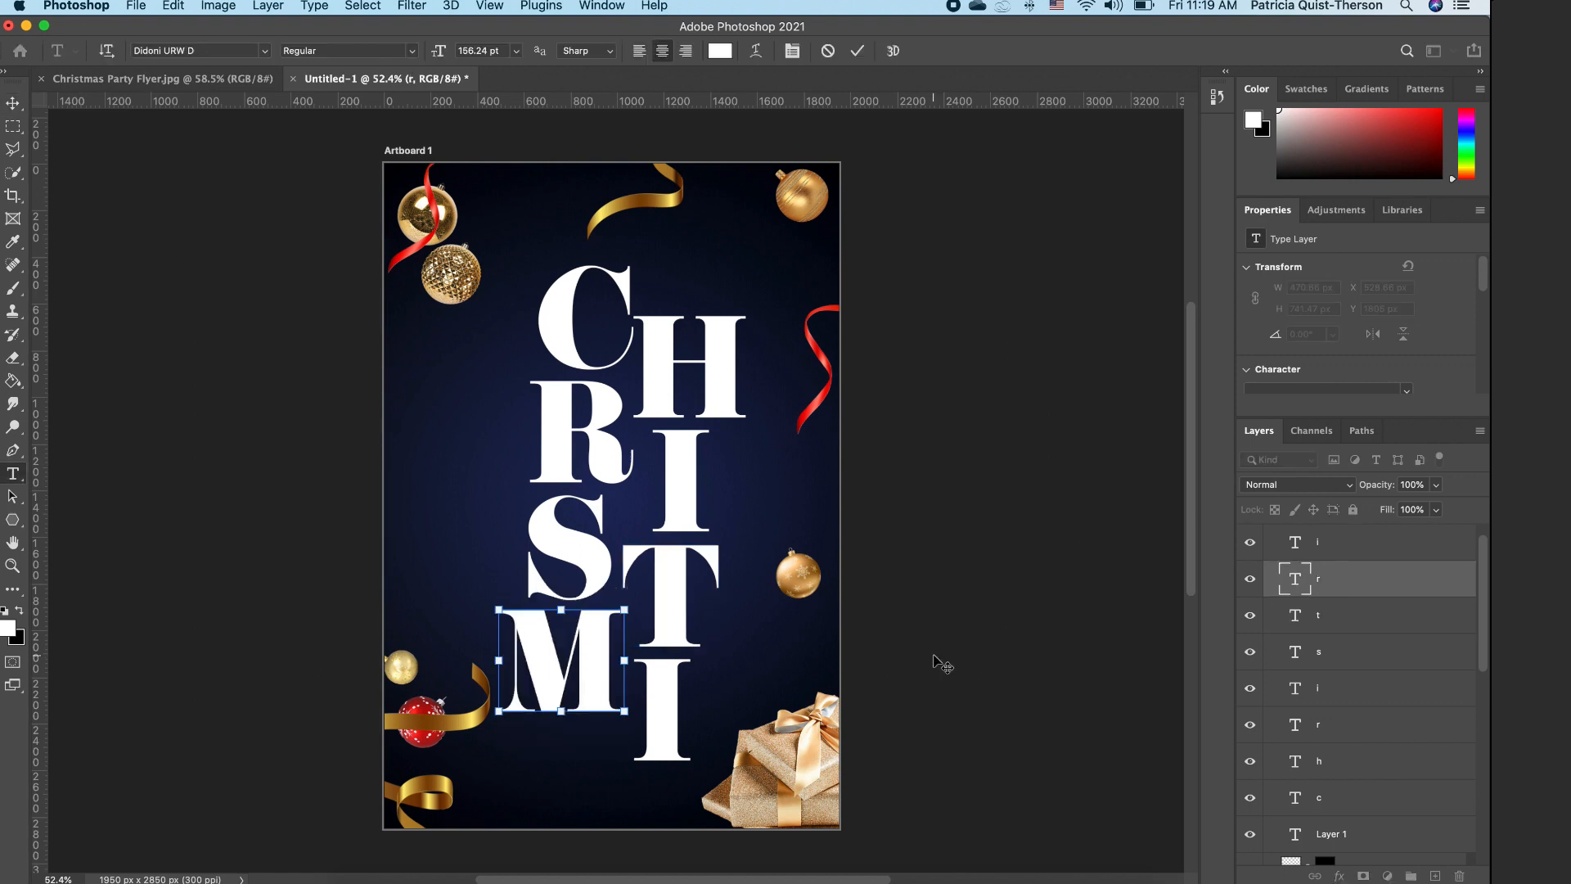
pyautogui.hotkey('ctrl', 'Return')
pyautogui.press('v')
pyautogui.doubleClick(656, 700)
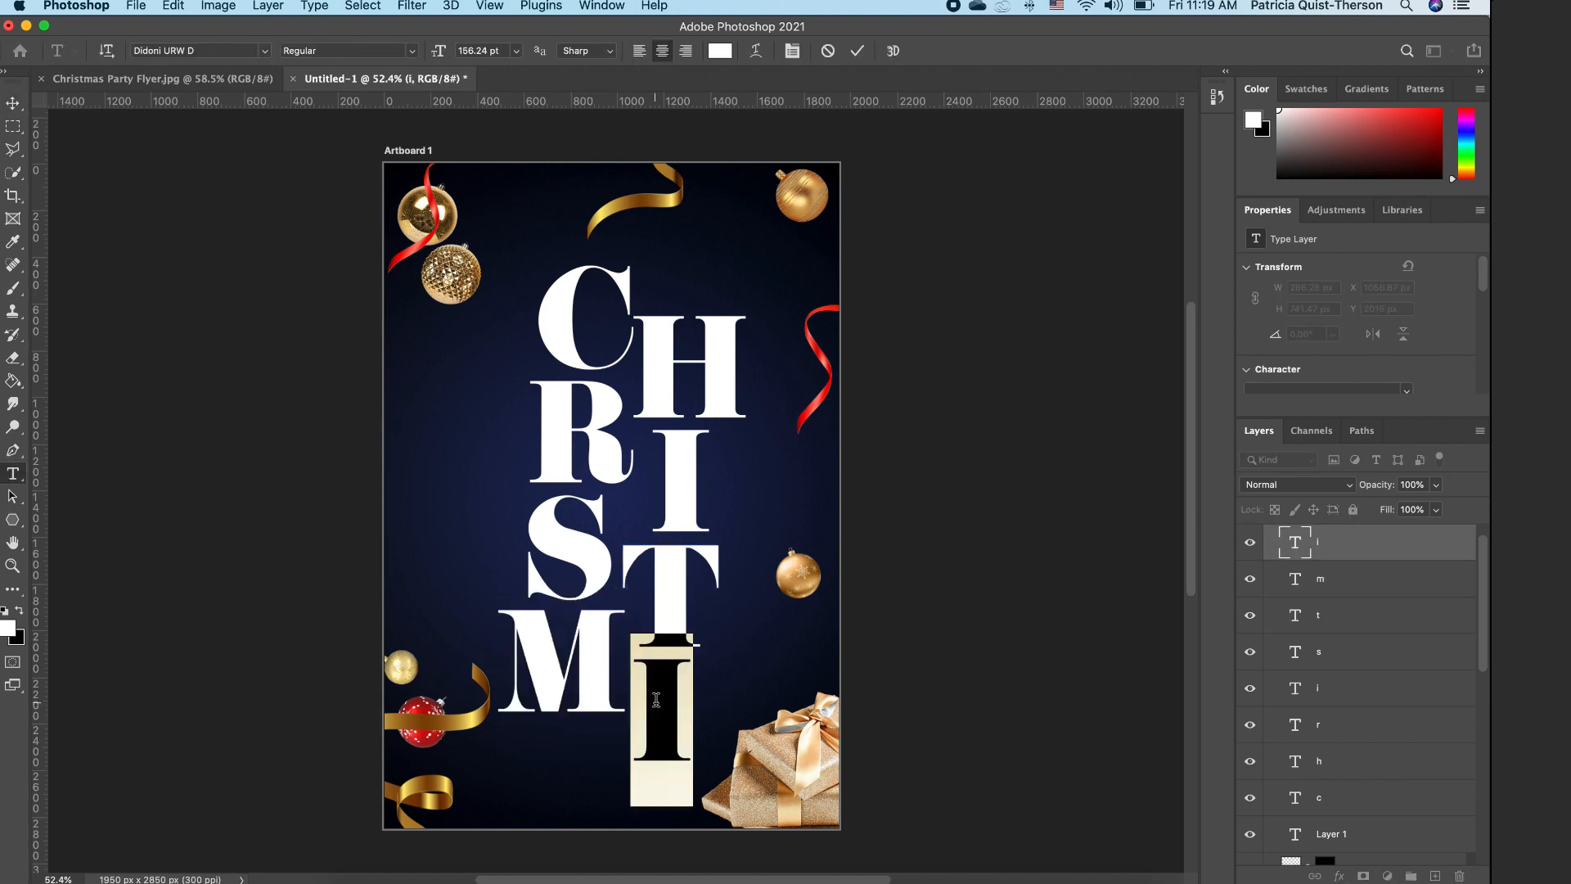
pyautogui.write('A')
pyautogui.hotkey('ctrl', 'Return')
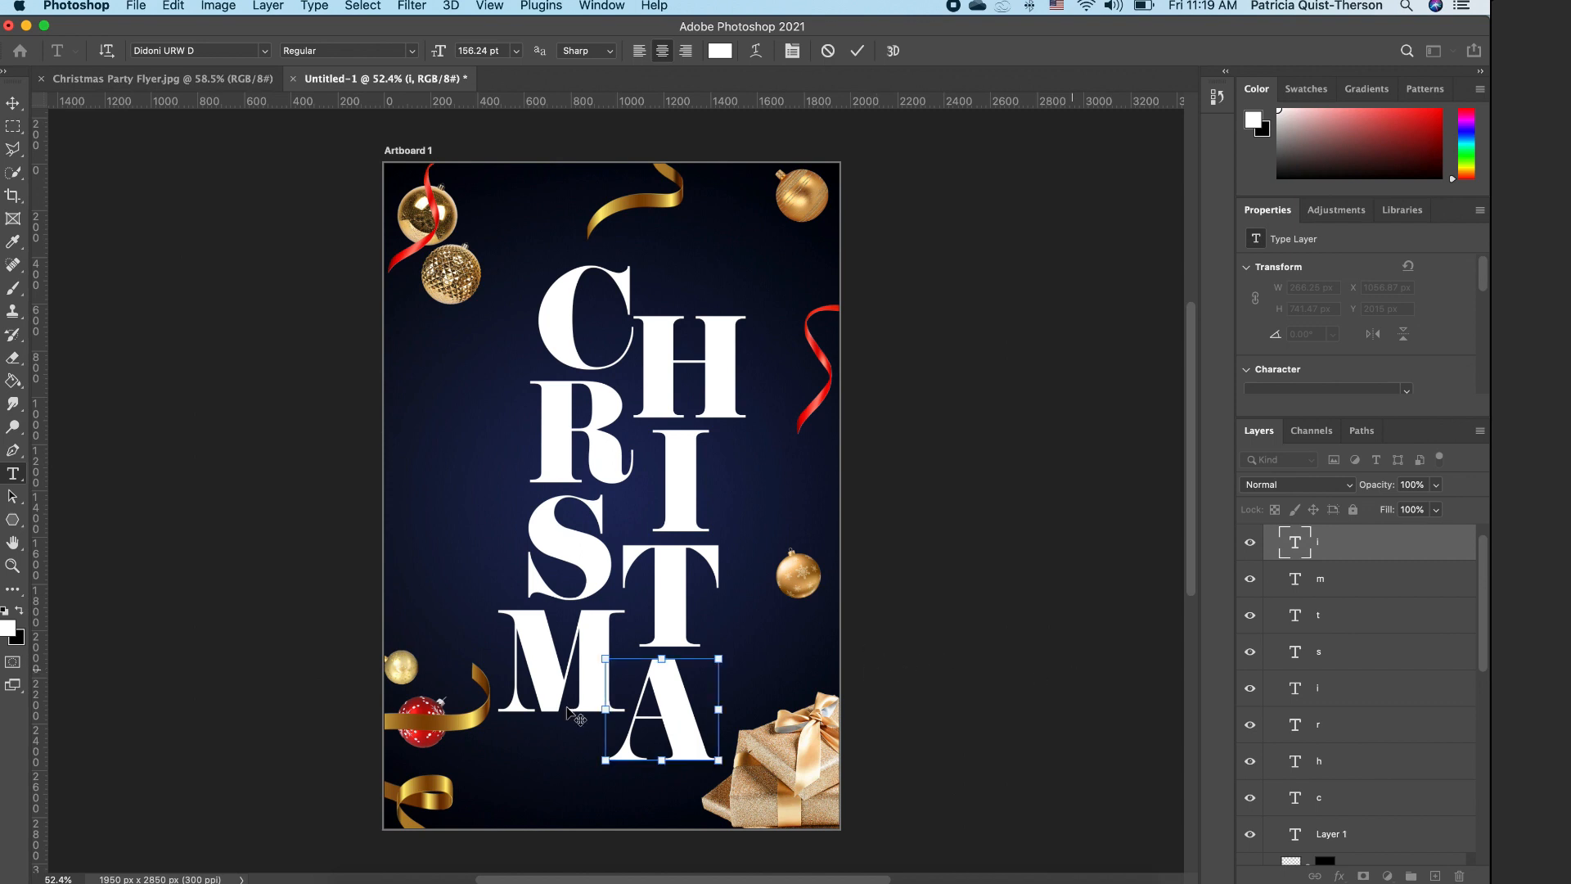
pyautogui.press('v')
pyautogui.click(546, 690)
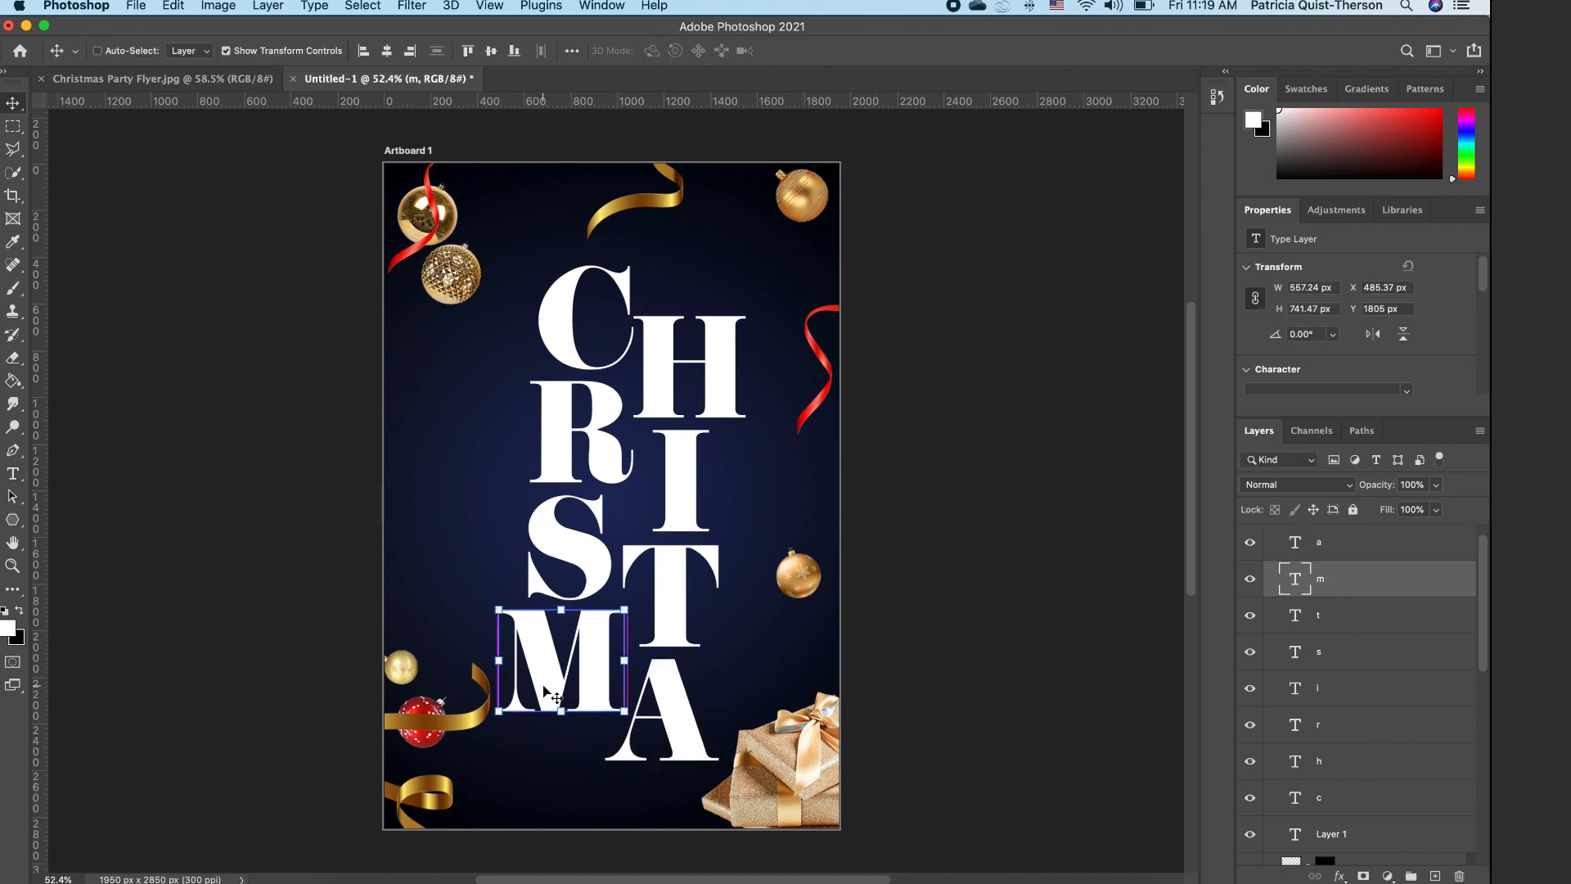
# Step: Duplicate the M, place the copy directly below it, and change its text to S
pyautogui.press('super+j')
pyautogui.moveTo(546, 694); pyautogui.dragTo(554, 776)
pyautogui.doubleClick(554, 777)
pyautogui.write('S')
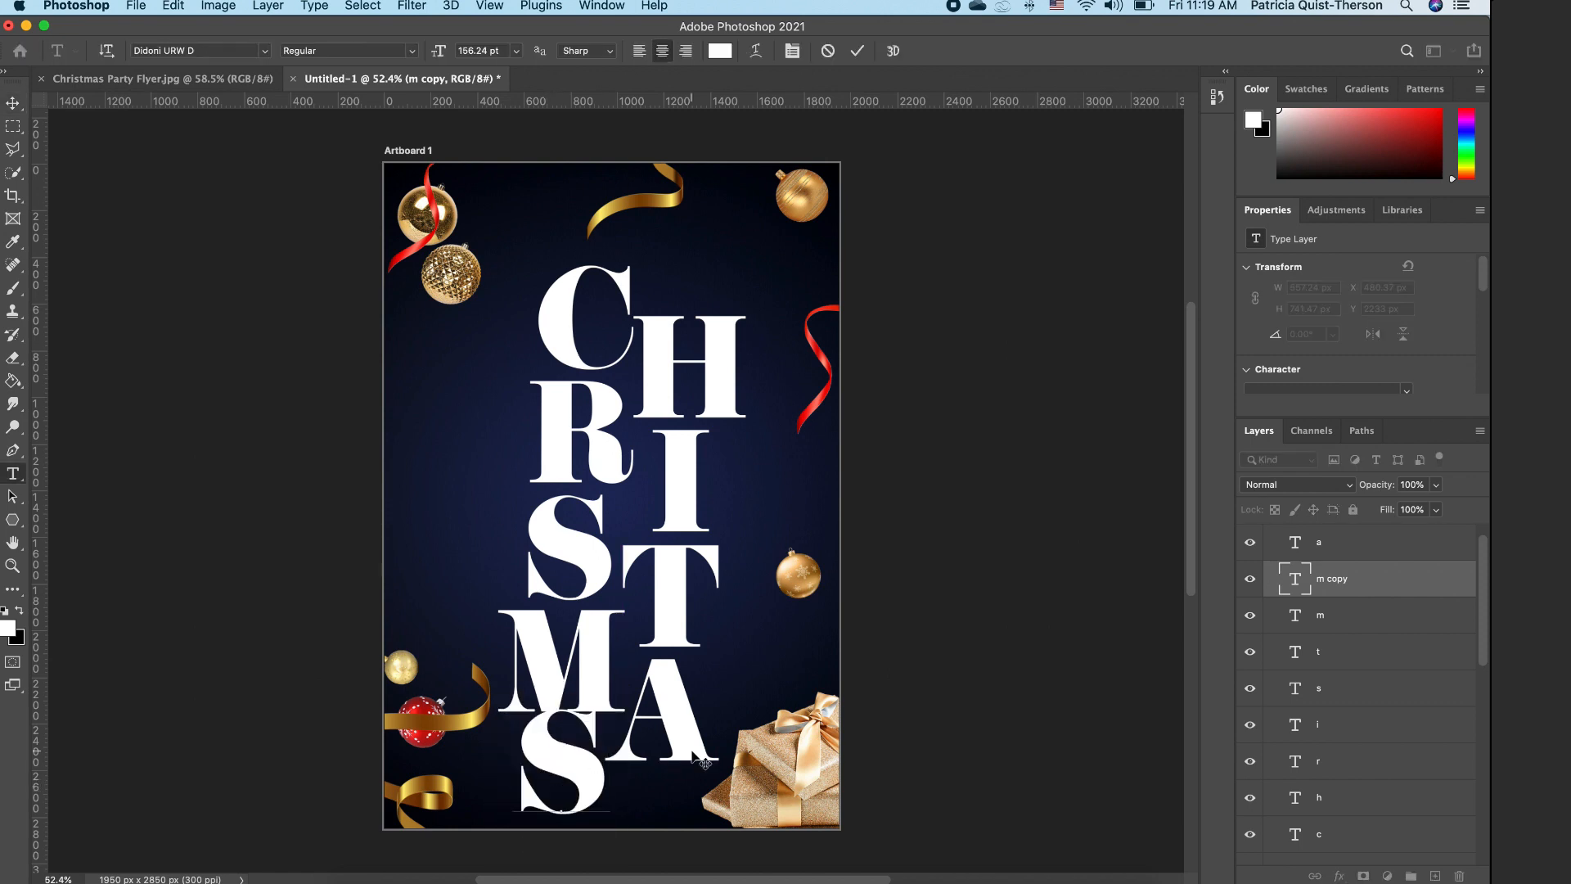
pyautogui.press('super+Return')
pyautogui.press('v')
pyautogui.click(1019, 714)
# Step: Scale the nine CHRISTMAS letters down together to about 1773 px tall and reposition them near the middle of the artboard
pyautogui.scroll(-1, 1343, 785)
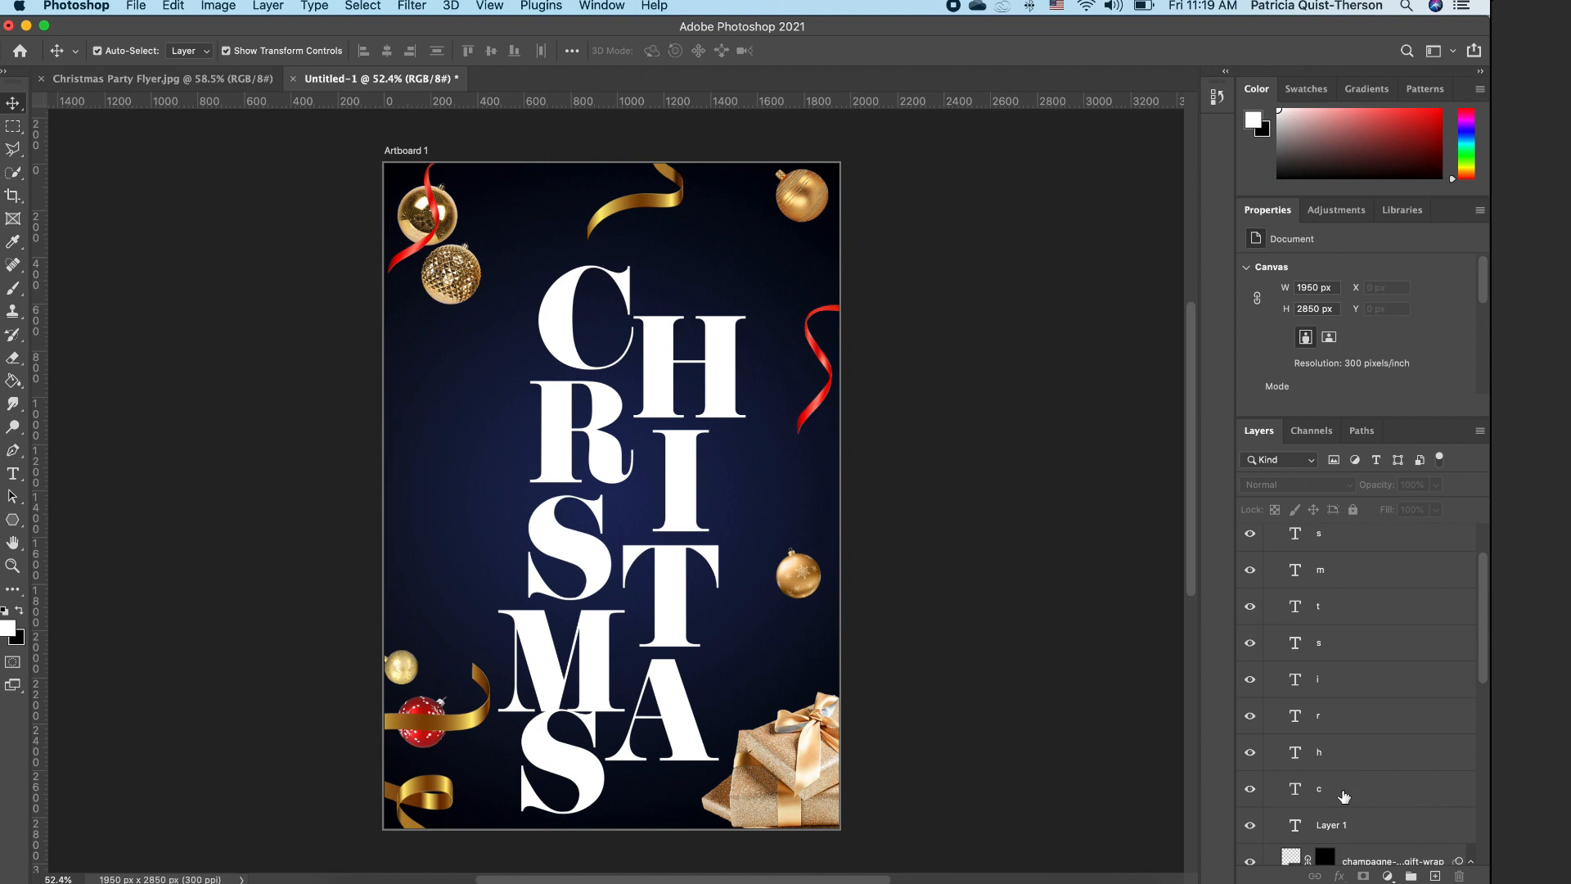
pyautogui.click(1359, 796)
pyautogui.scroll(2, 1483, 622)
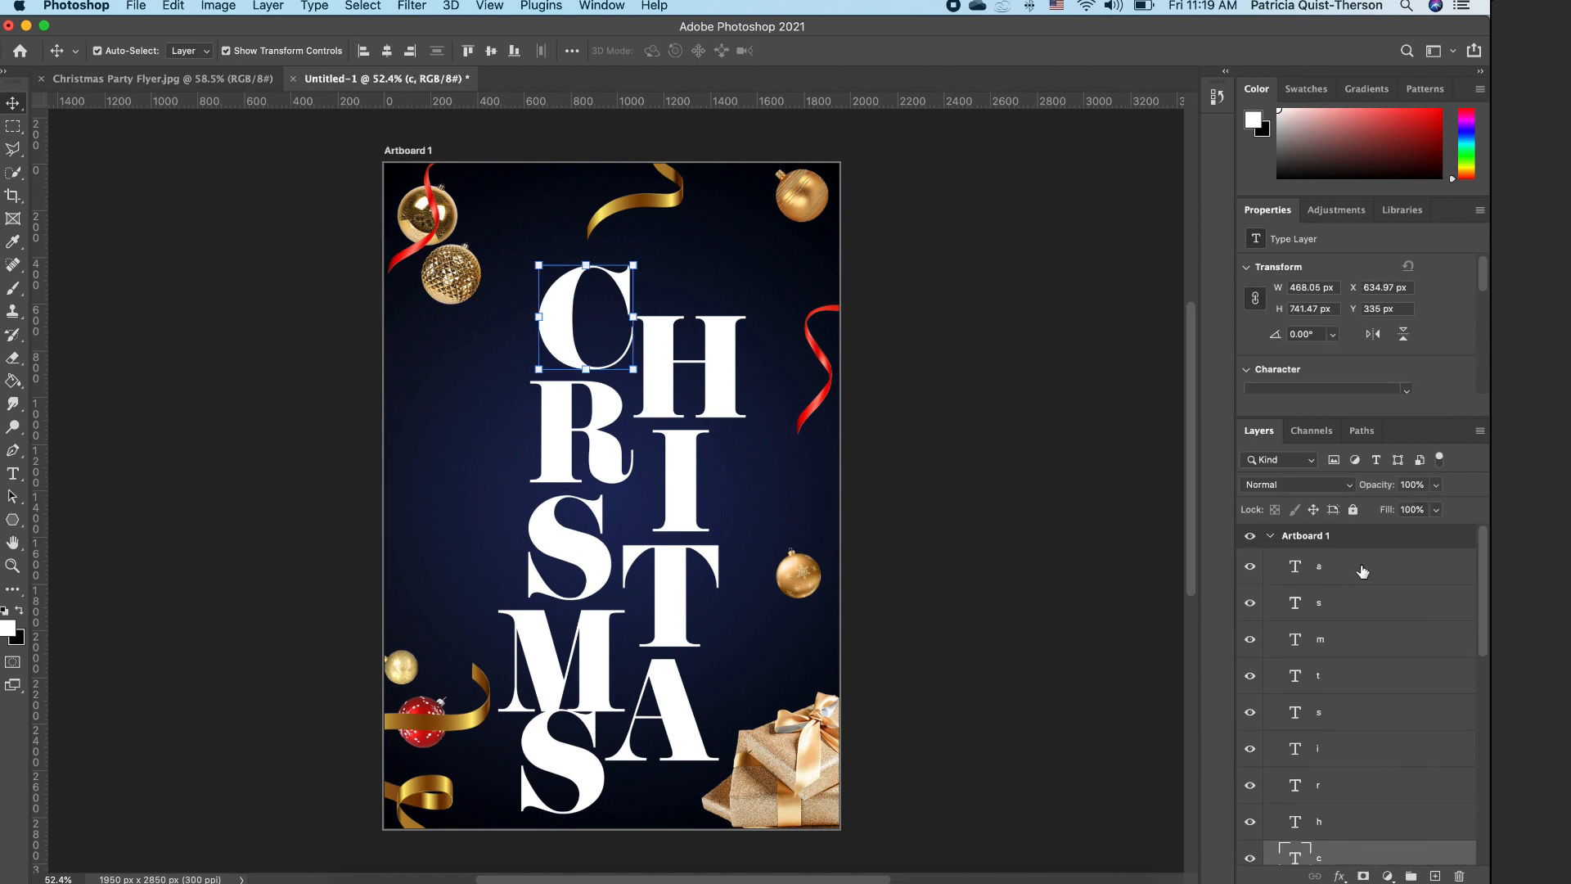
pyautogui.keyDown('shift'); pyautogui.click(1361, 569); pyautogui.keyUp('shift')
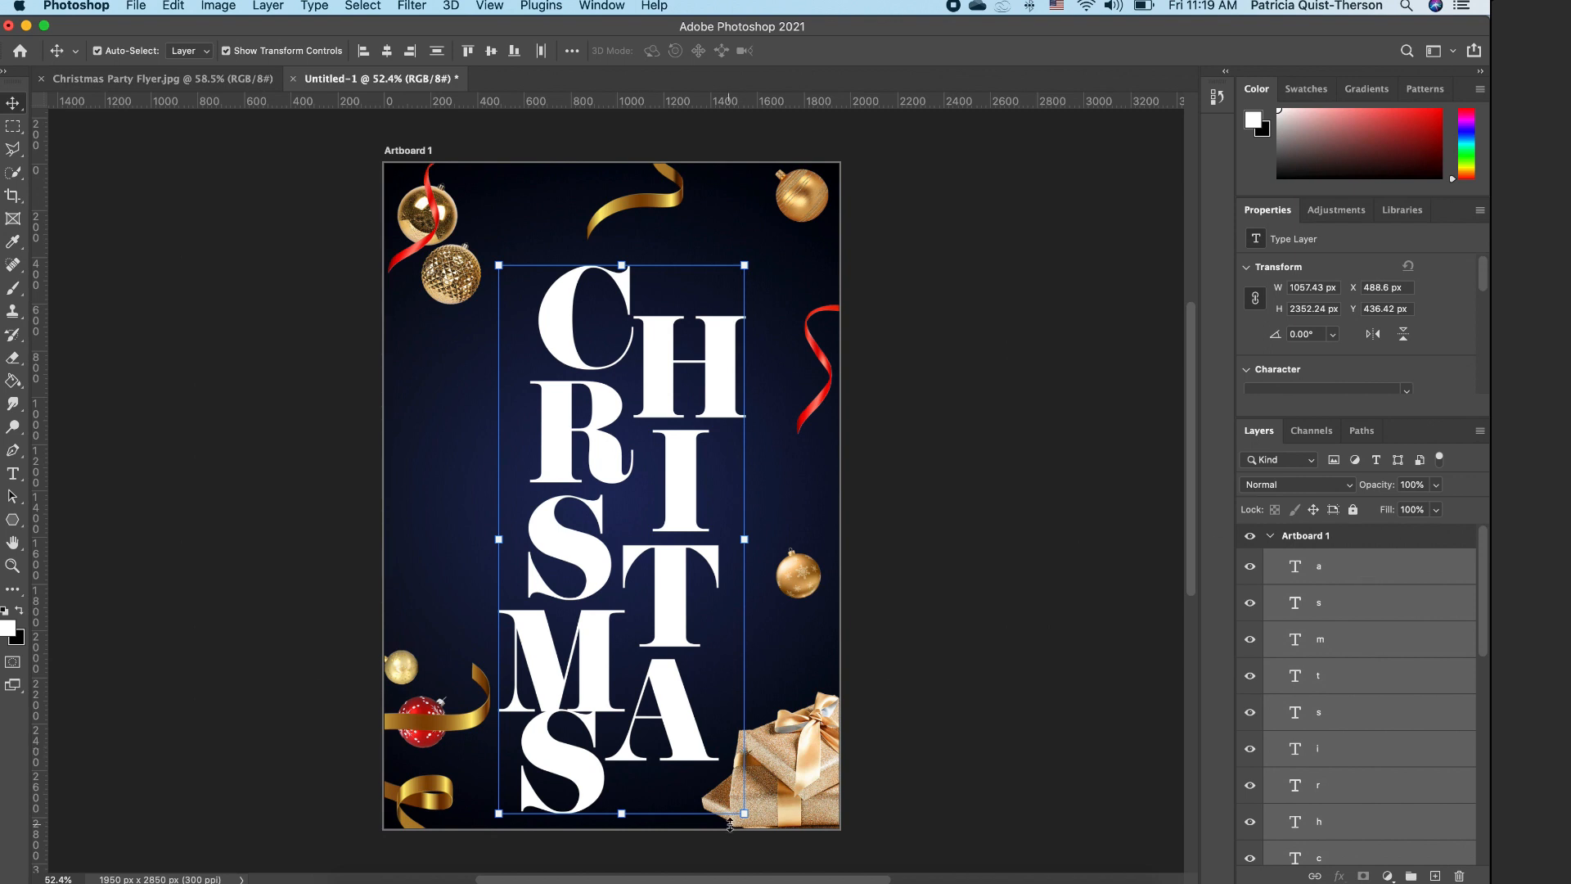
pyautogui.moveTo(745, 813); pyautogui.dragTo(683, 660)
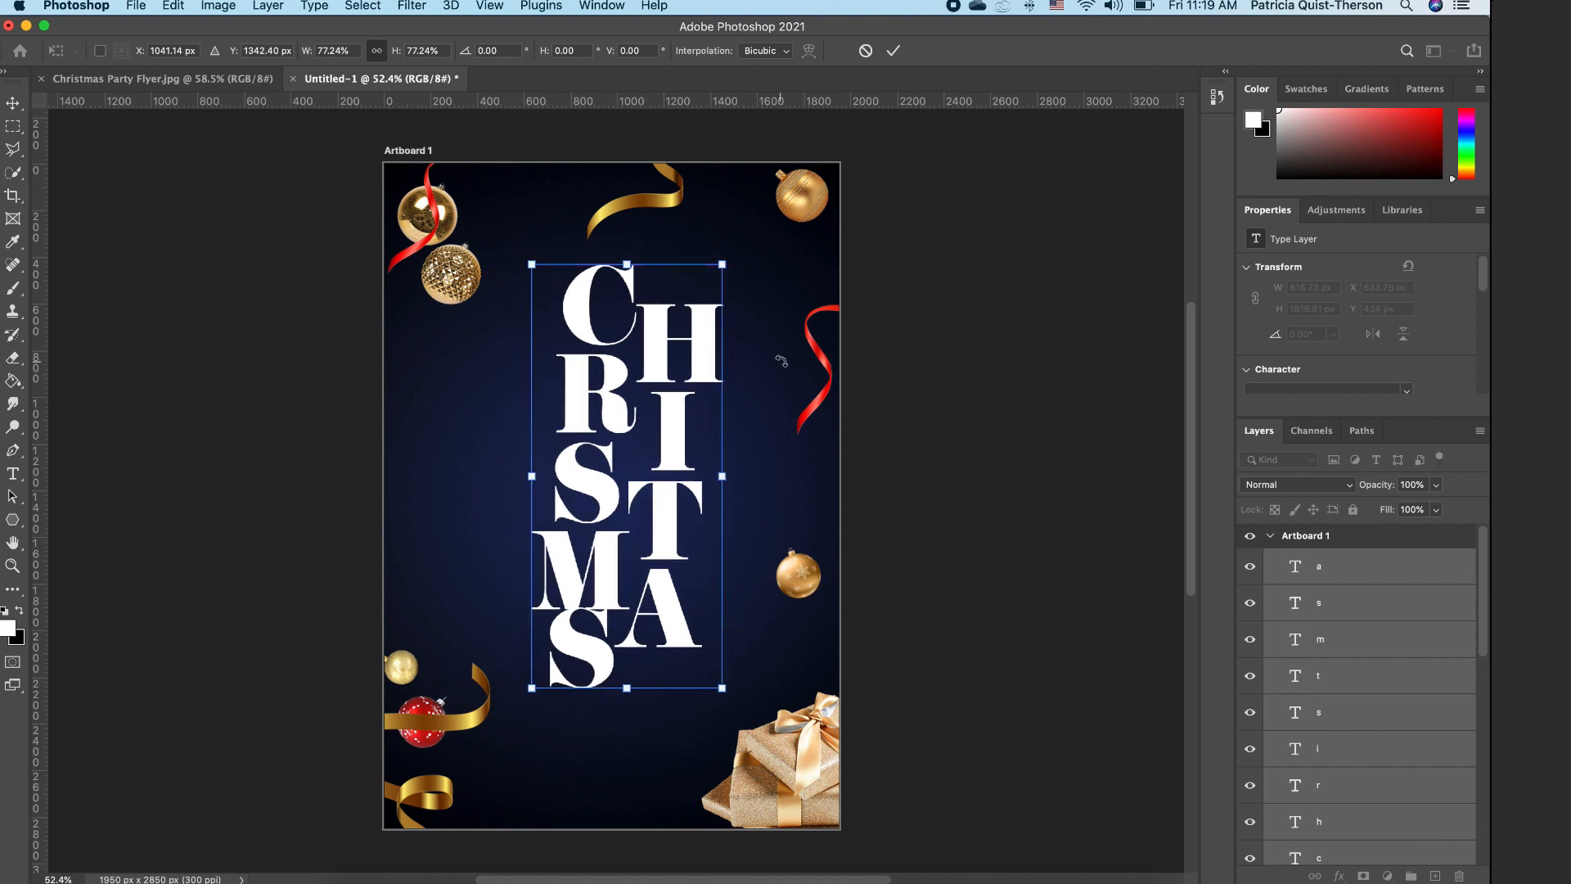
pyautogui.moveTo(721, 260); pyautogui.dragTo(718, 276)
pyautogui.moveTo(652, 365); pyautogui.dragTo(651, 331)
pyautogui.press('Return')
pyautogui.click(659, 331)
pyautogui.click(1033, 446)
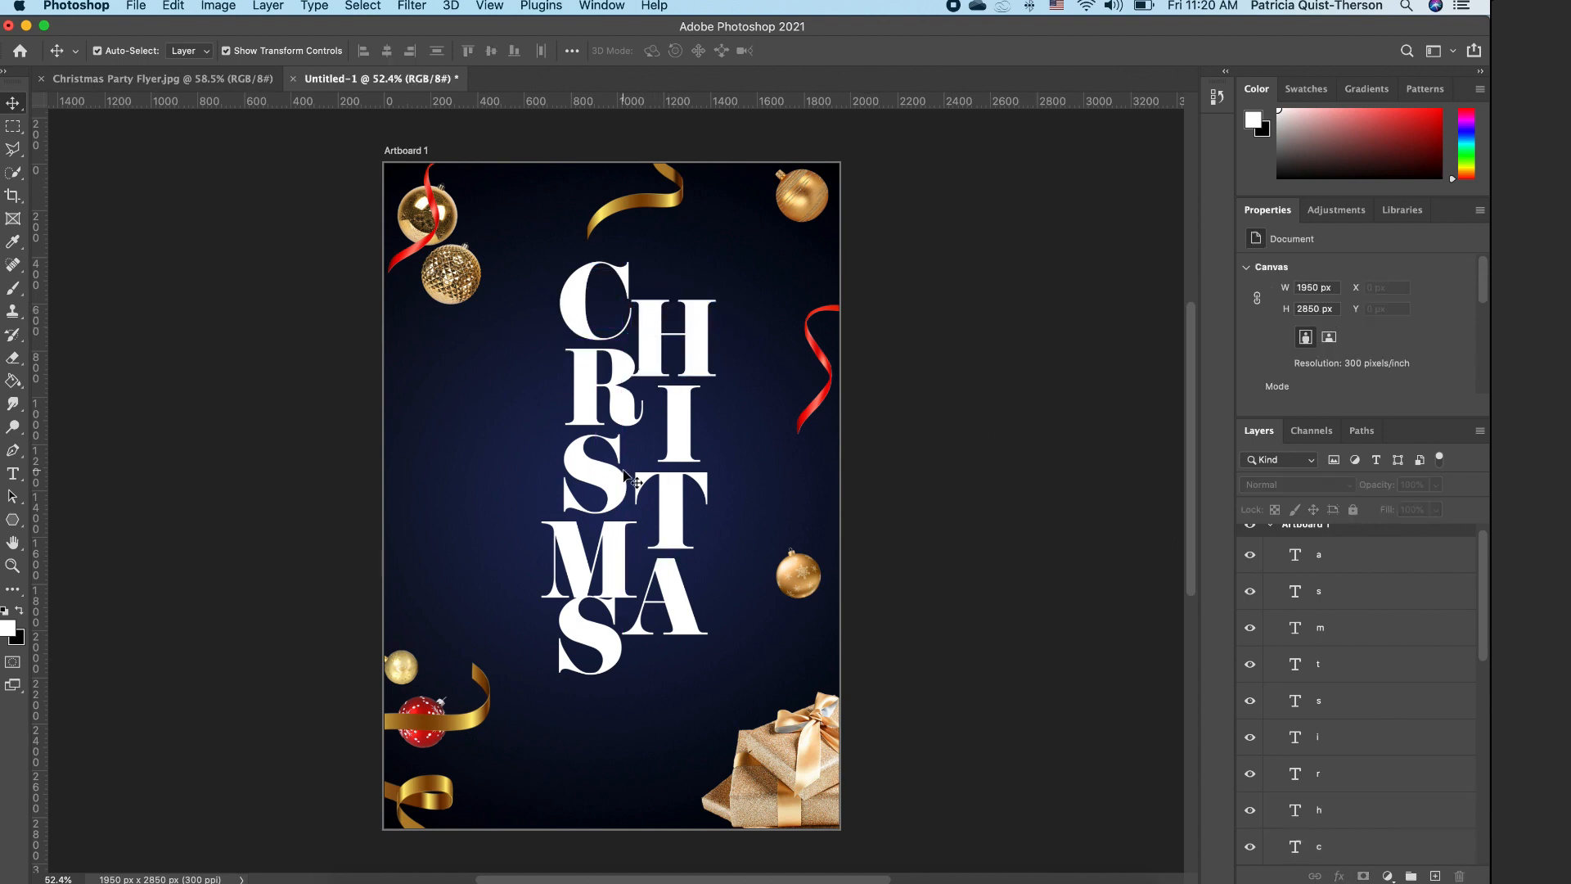
# Step: Nudge the I slightly left, the upper S slightly up, and the M up and right to tighten the lettering
pyautogui.moveTo(694, 418); pyautogui.dragTo(671, 416)
pyautogui.click(1081, 536)
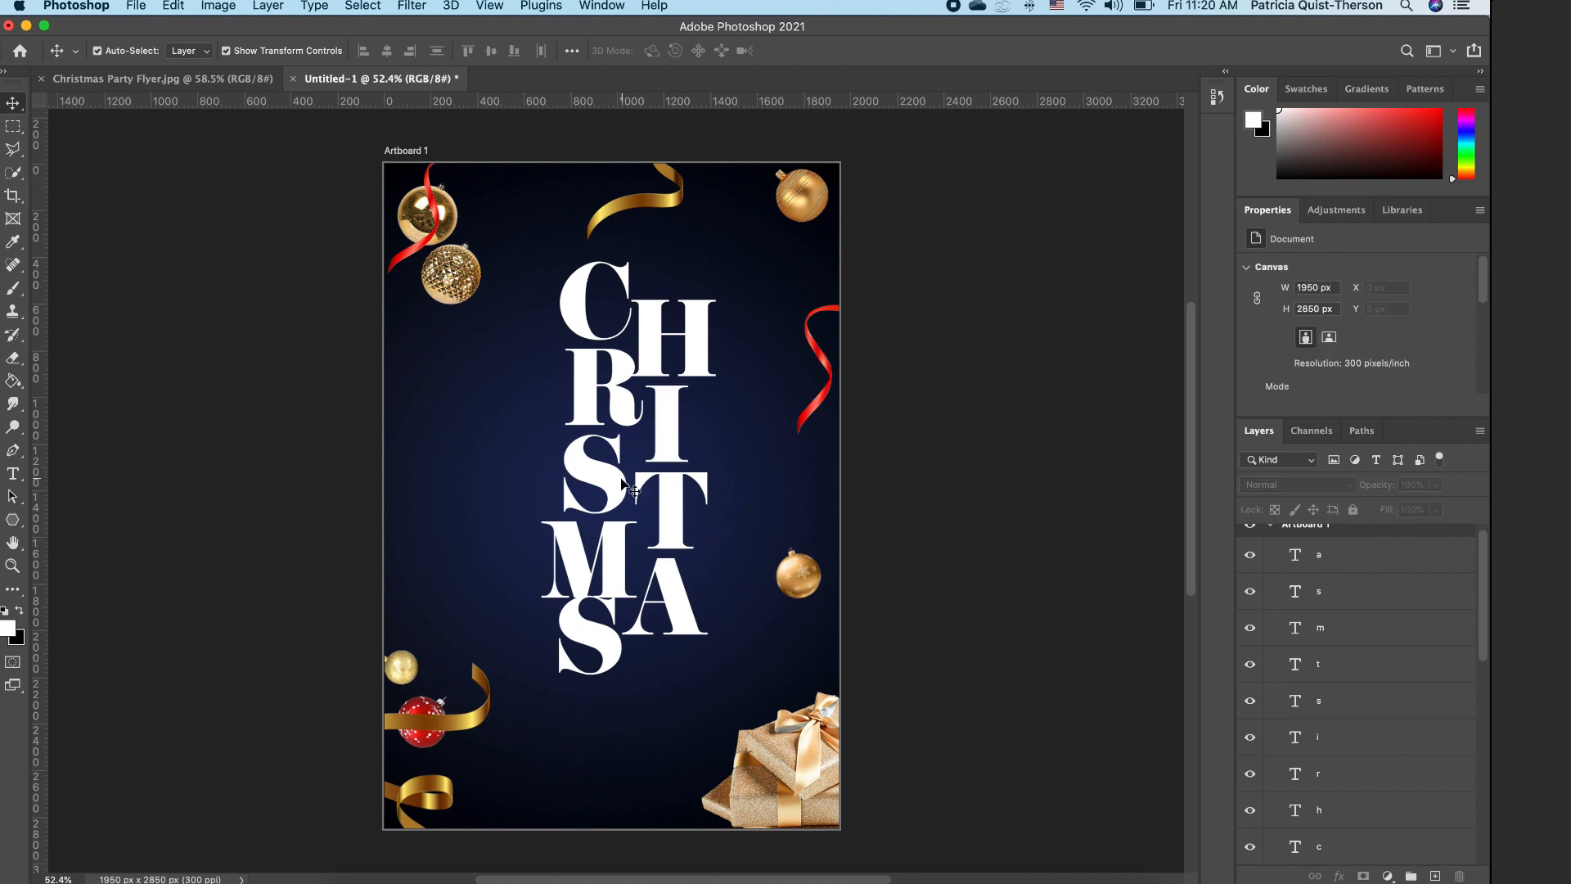
pyautogui.moveTo(614, 481); pyautogui.dragTo(617, 477)
pyautogui.click(964, 548)
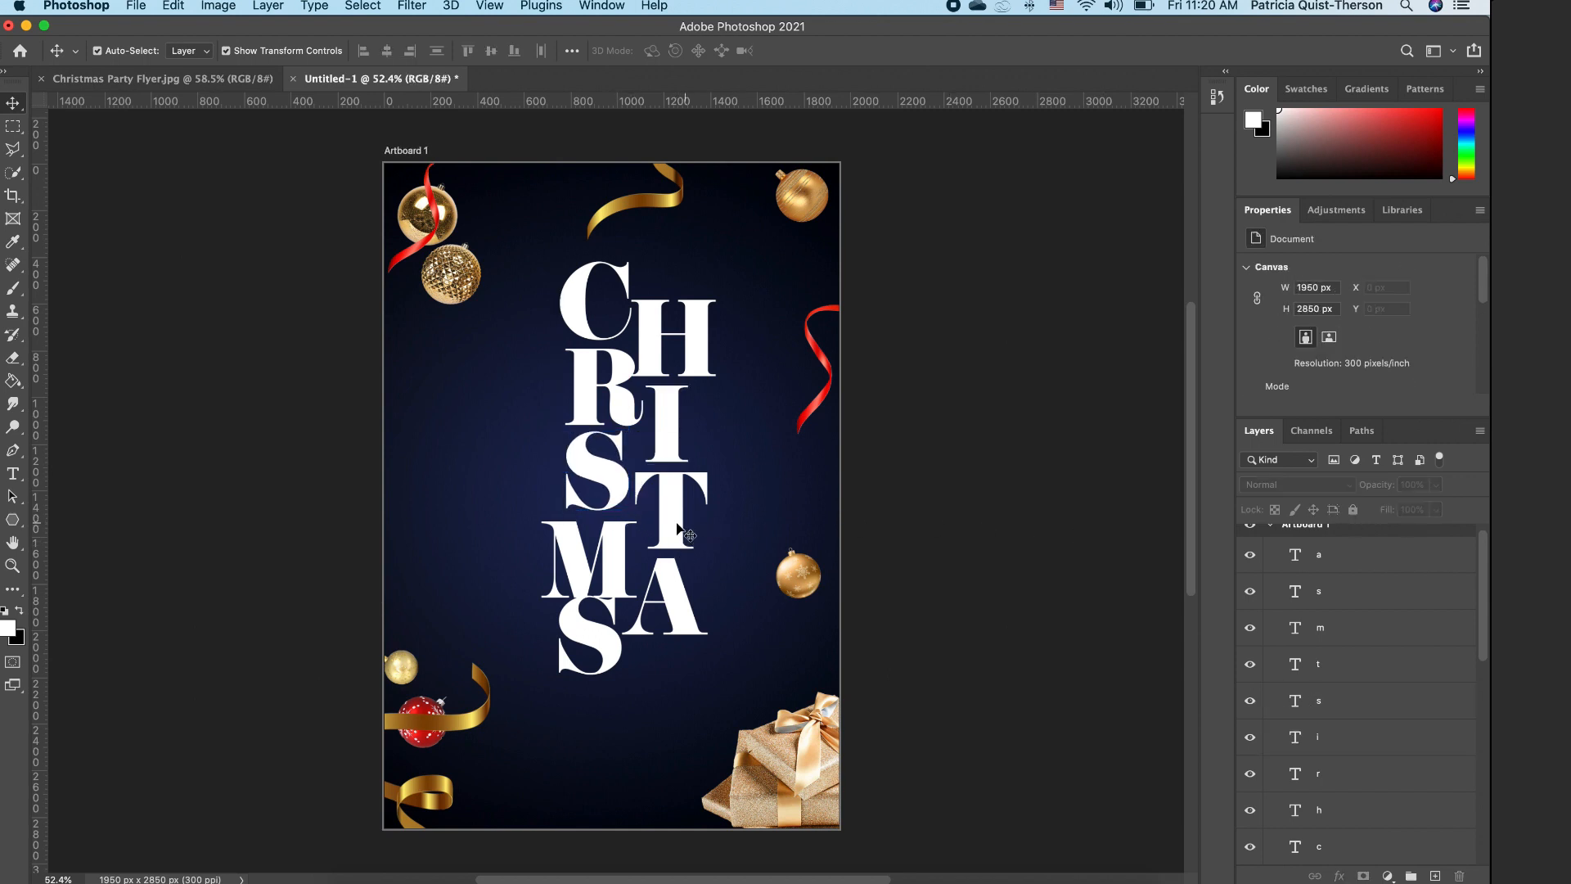
pyautogui.click(678, 524)
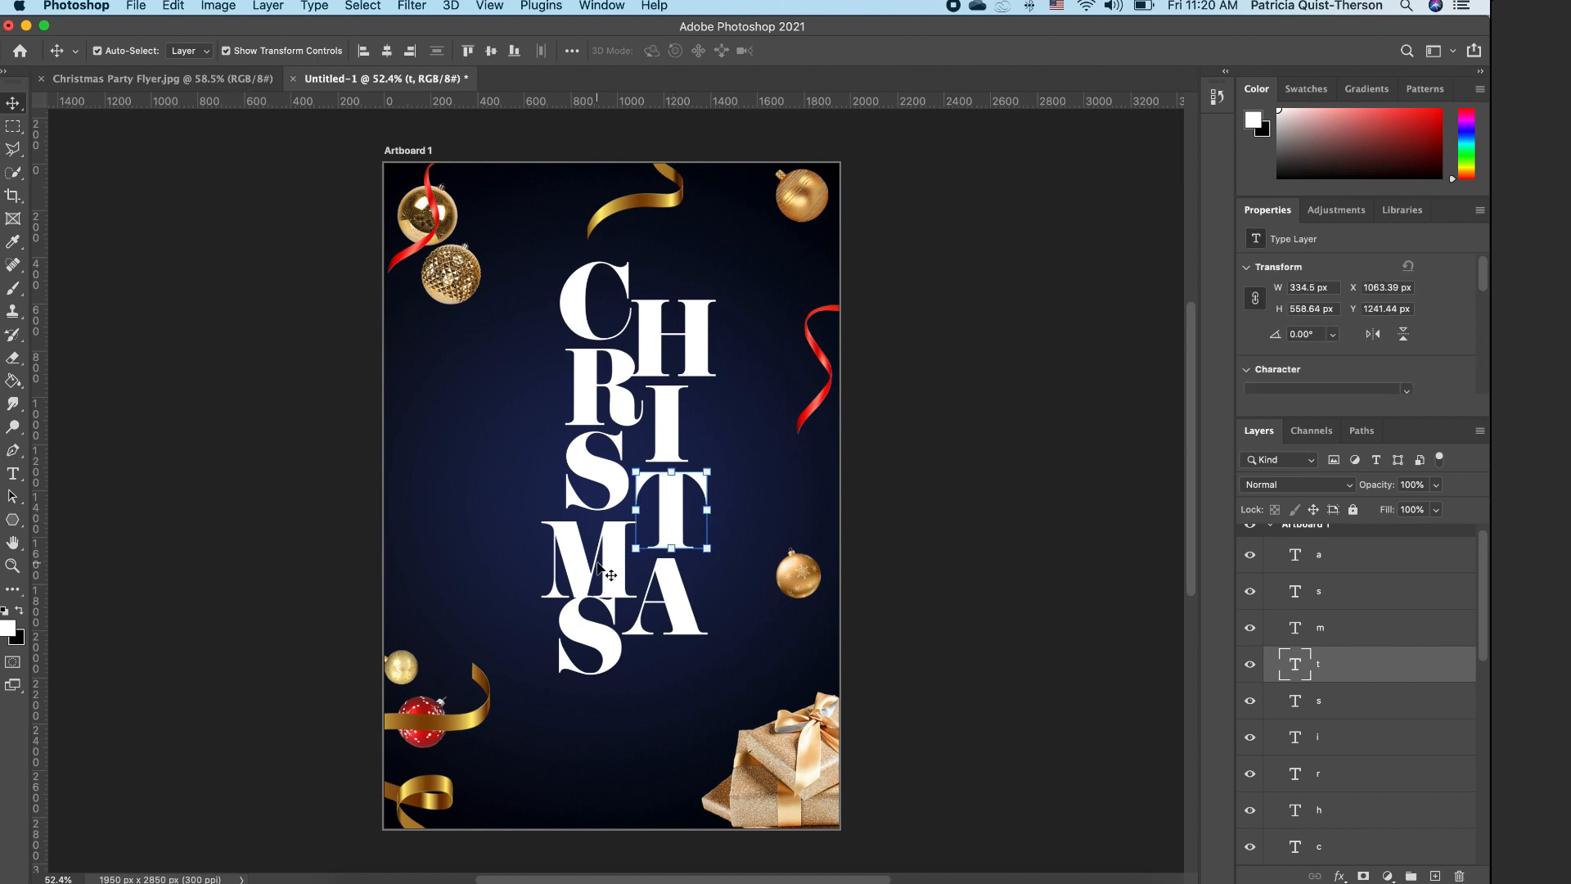
pyautogui.click(606, 578)
pyautogui.moveTo(587, 551); pyautogui.dragTo(596, 544)
pyautogui.click(955, 589)
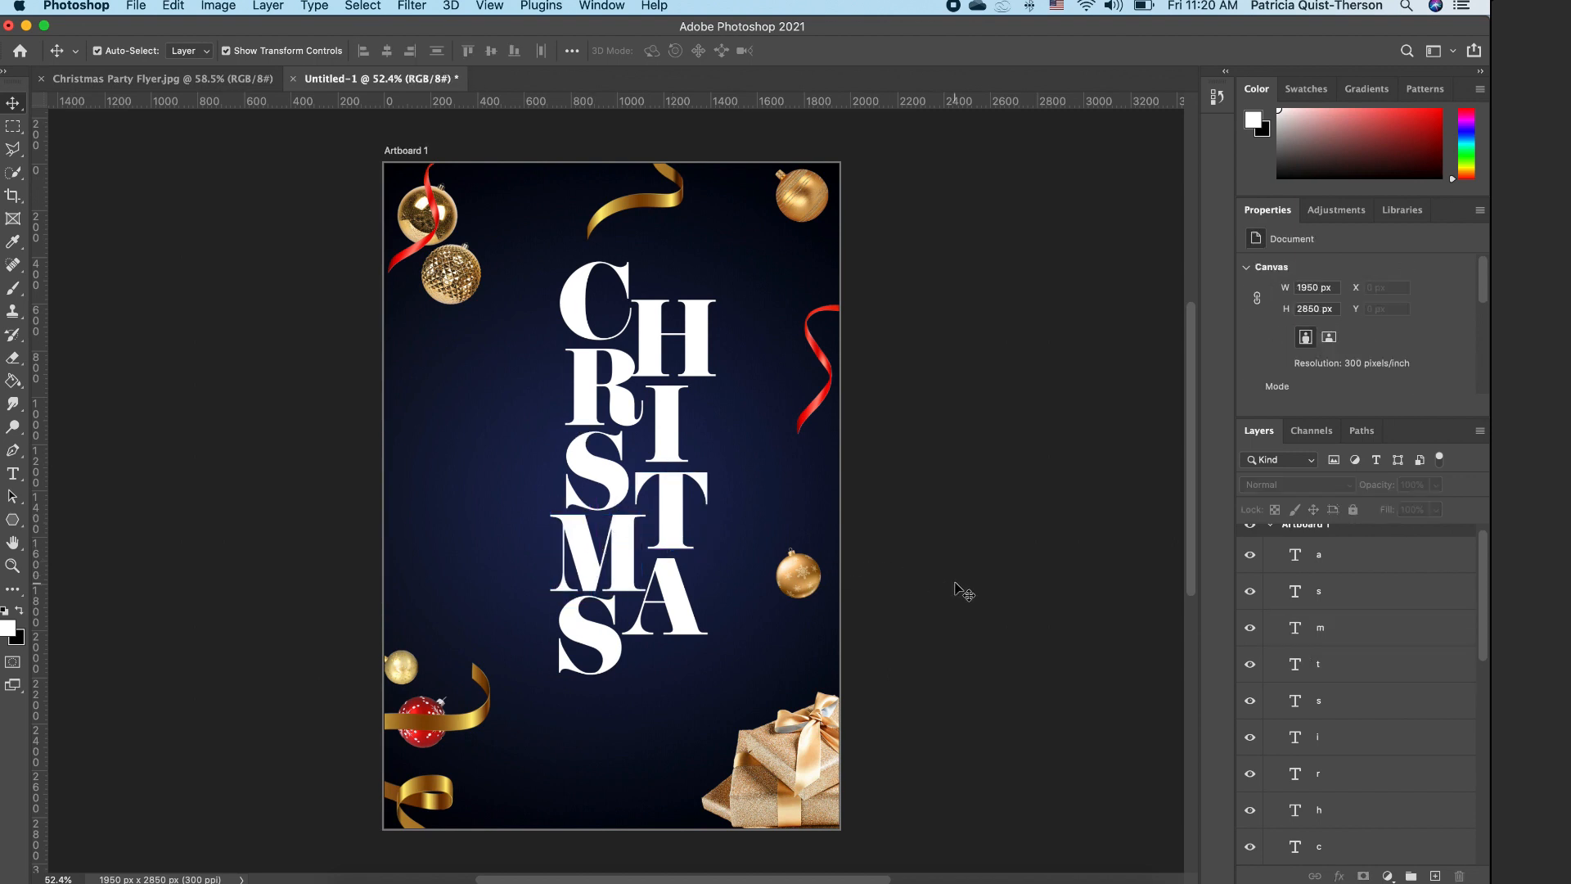
# Step: Place the gold glitter texture image from the Flyer 27 folder in Finder onto the flyer artboard
pyautogui.click(347, 874)
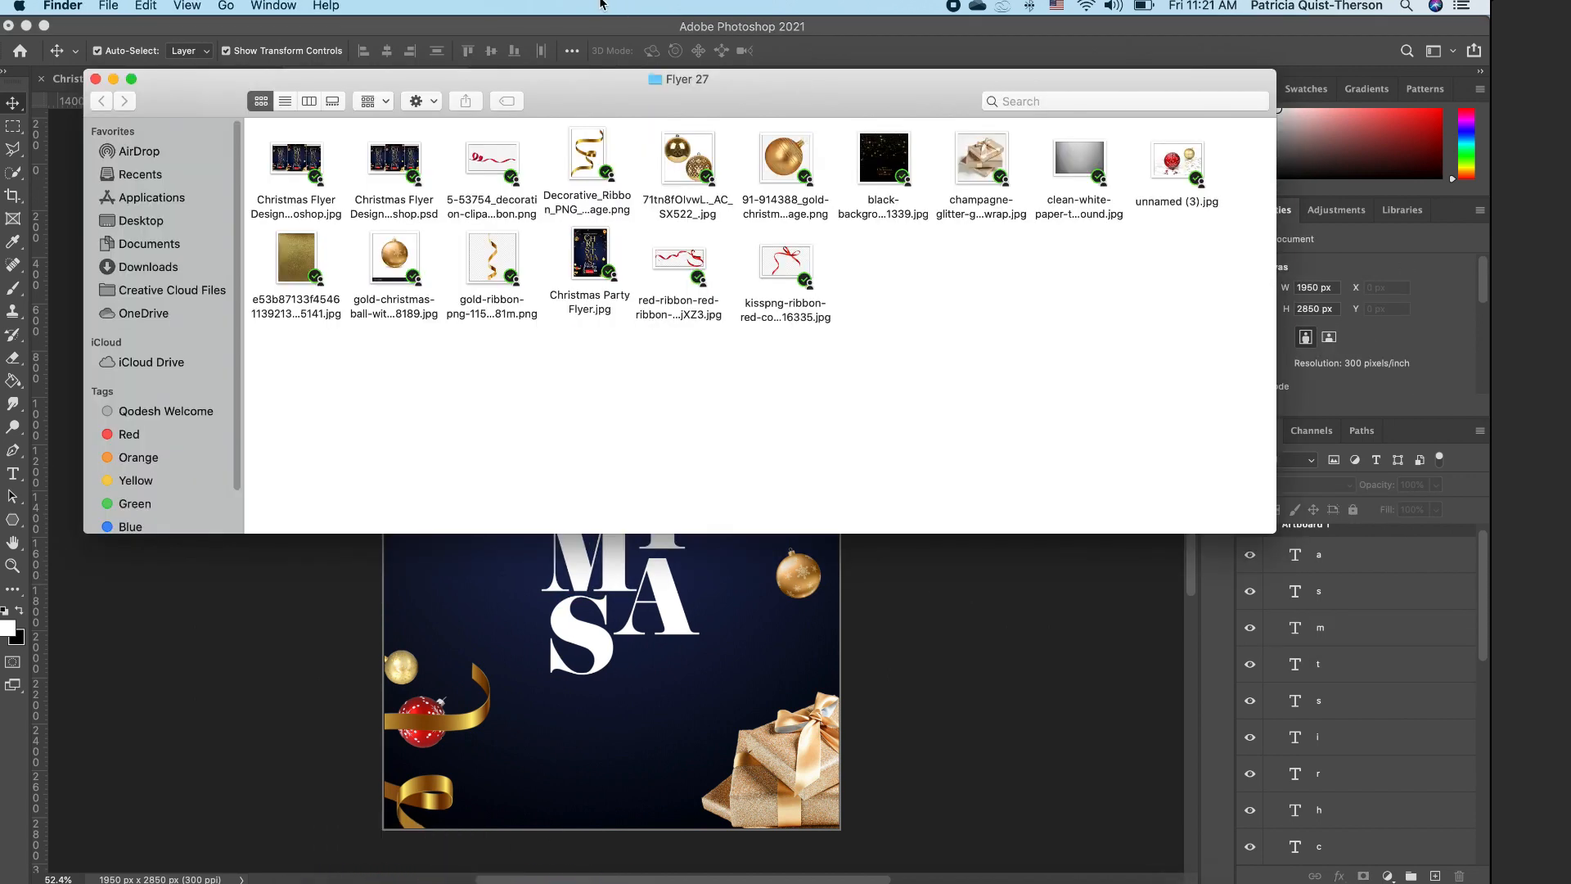
pyautogui.moveTo(308, 254); pyautogui.dragTo(577, 610)
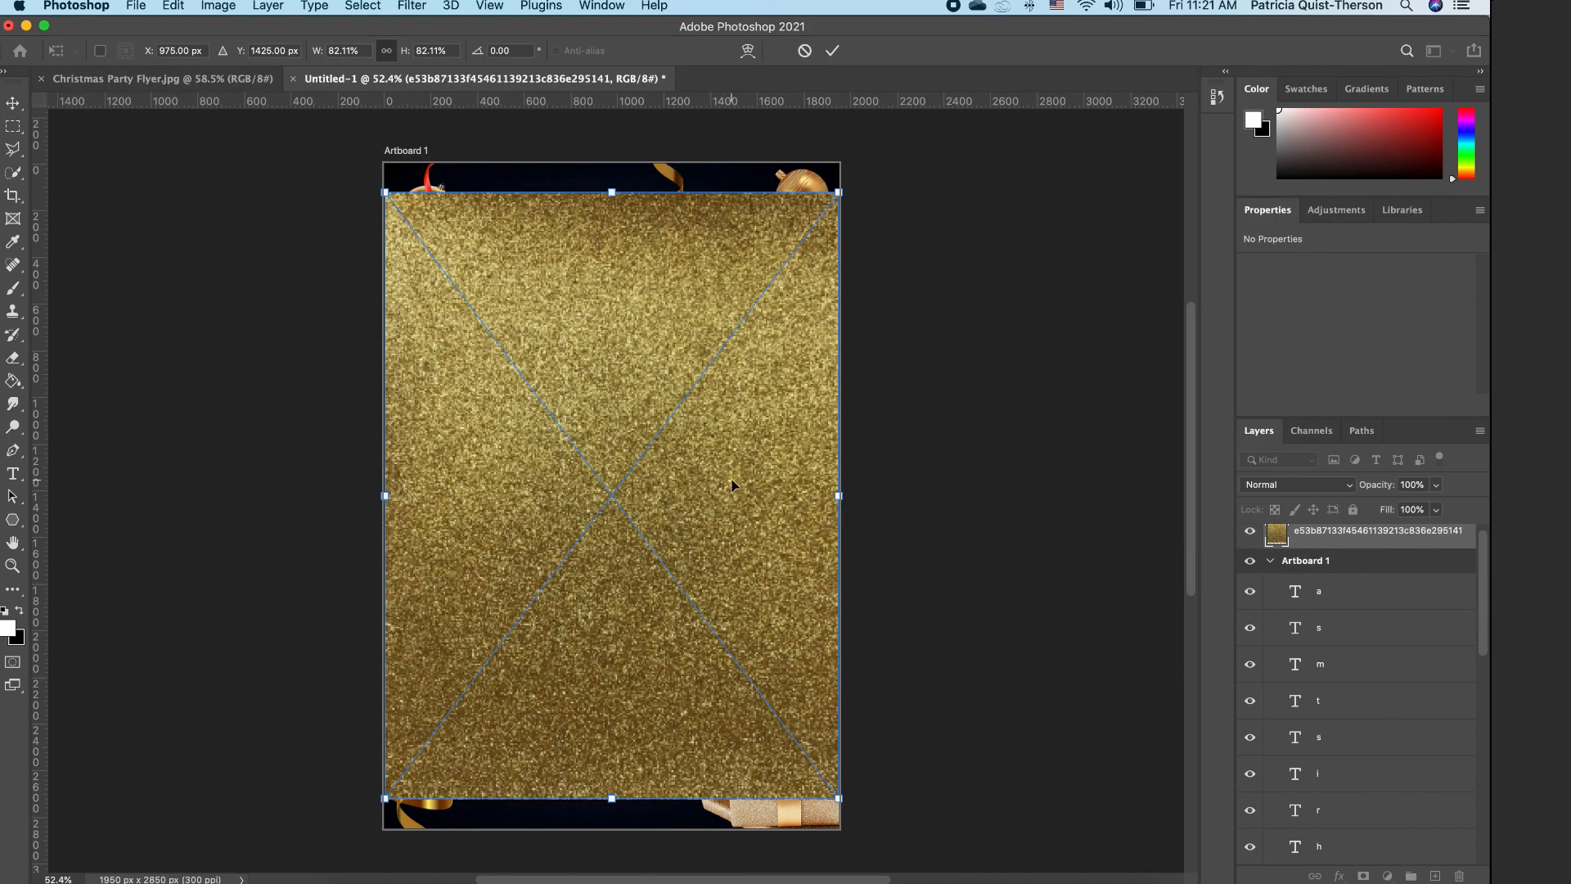
pyautogui.press('Return')
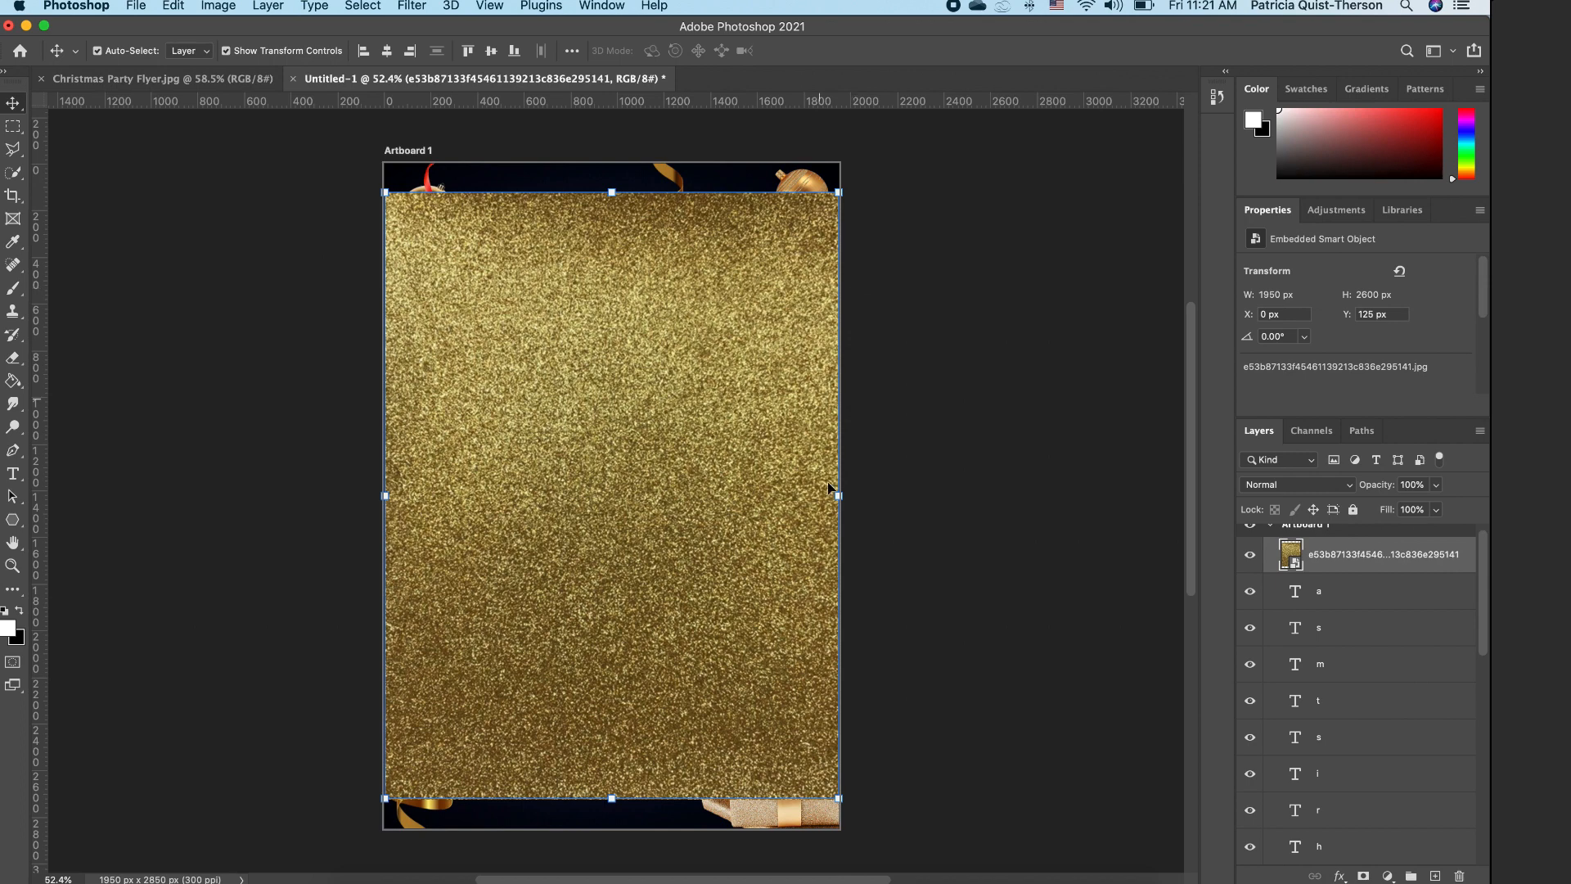
pyautogui.click(1023, 516)
# Step: Hide the gold glitter layer and group all nine CHRISTMAS letter layers
pyautogui.click(1249, 554)
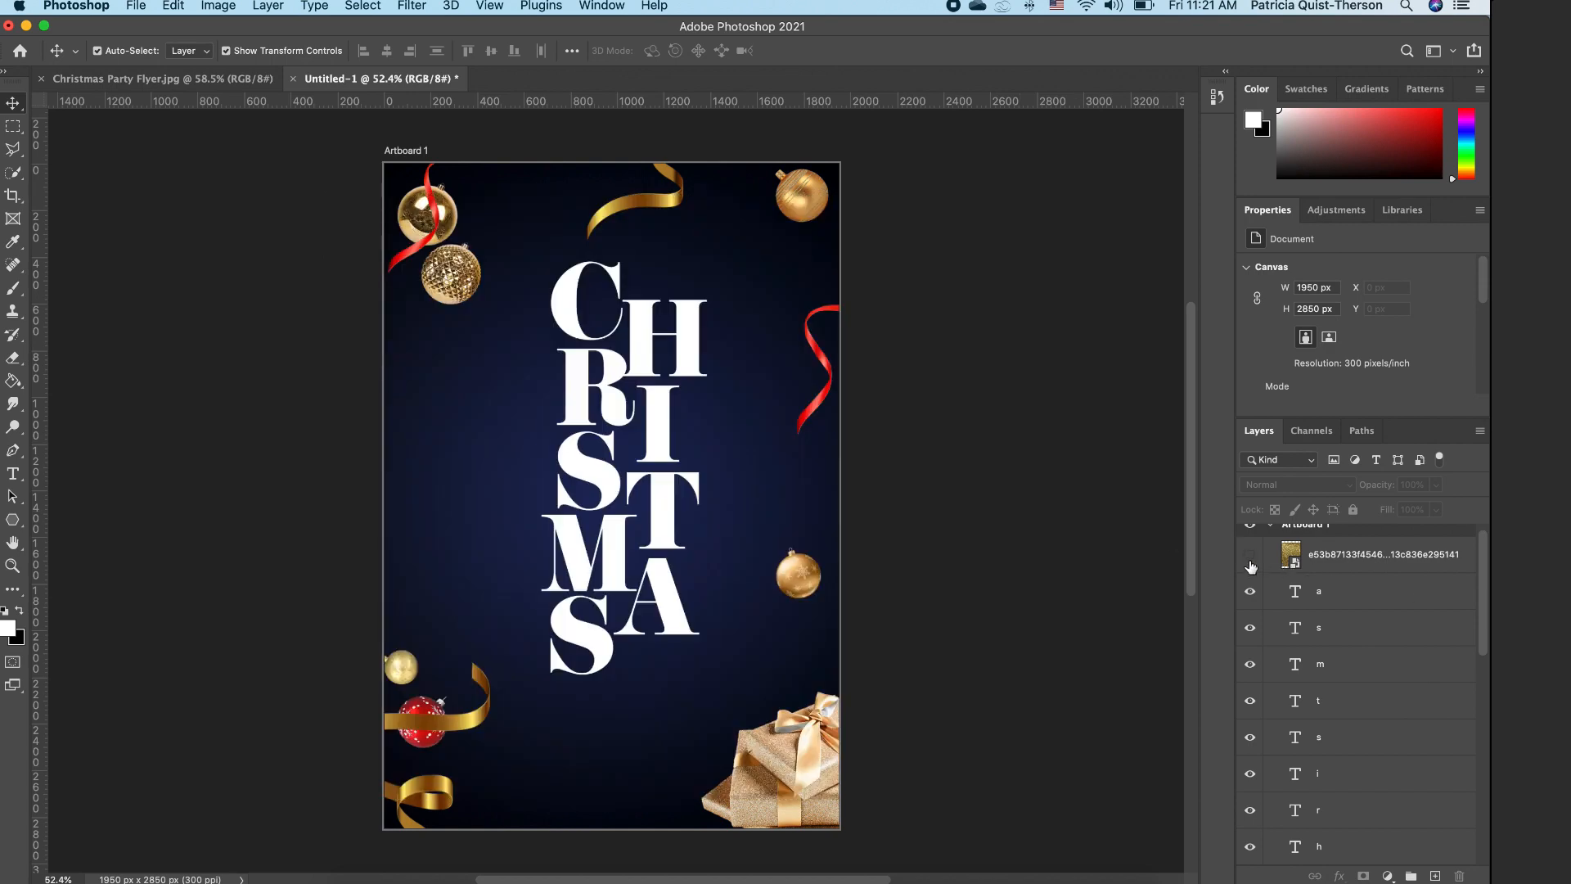
pyautogui.click(1387, 597)
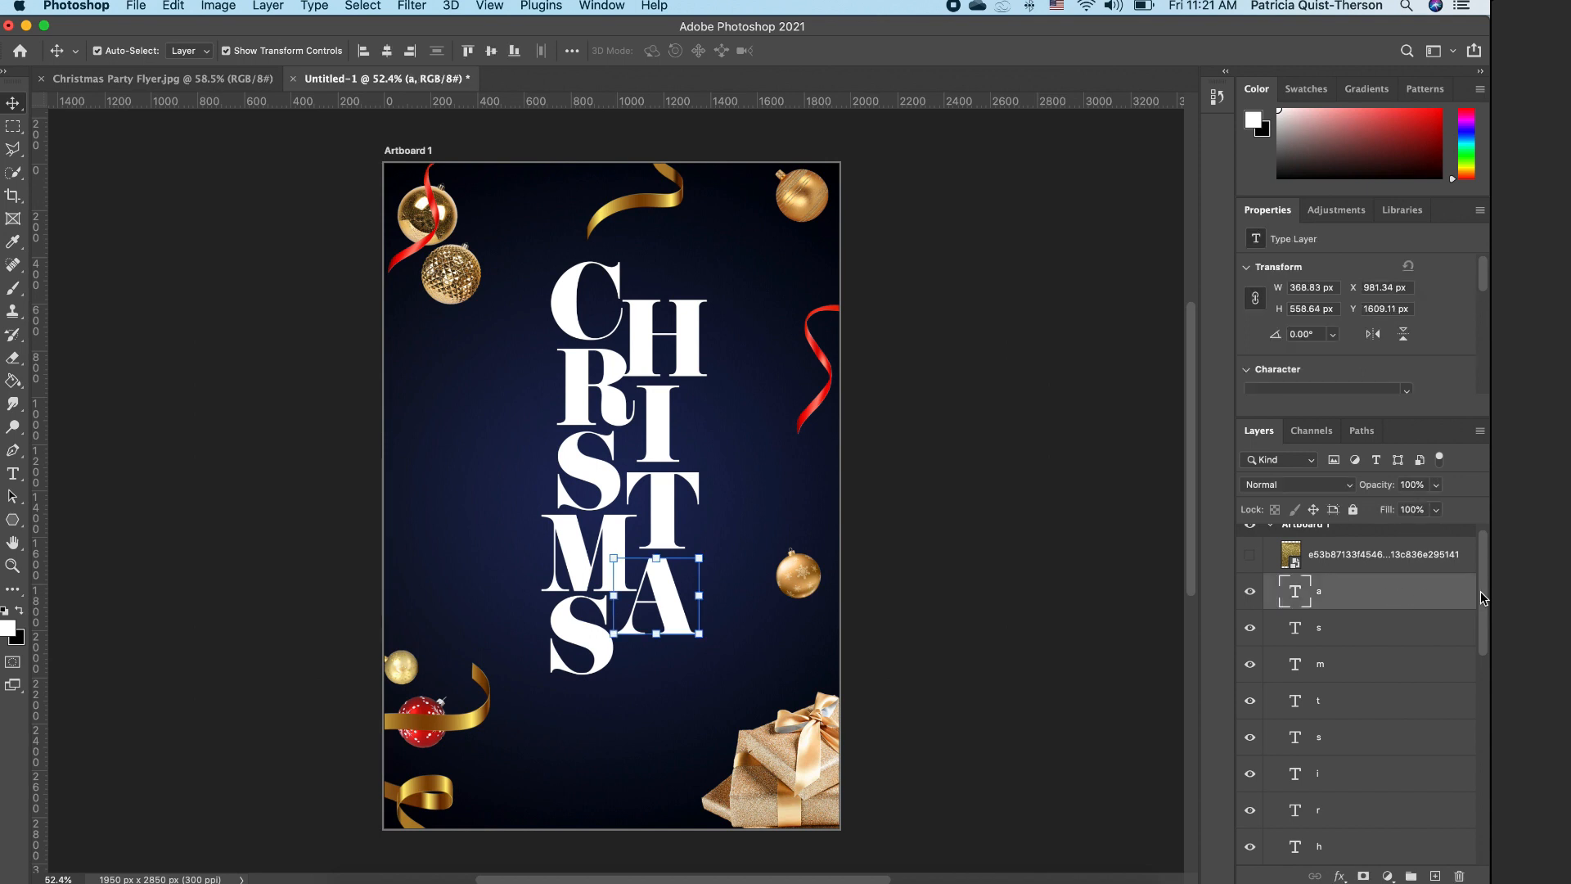
pyautogui.moveTo(1483, 598); pyautogui.dragTo(1487, 643)
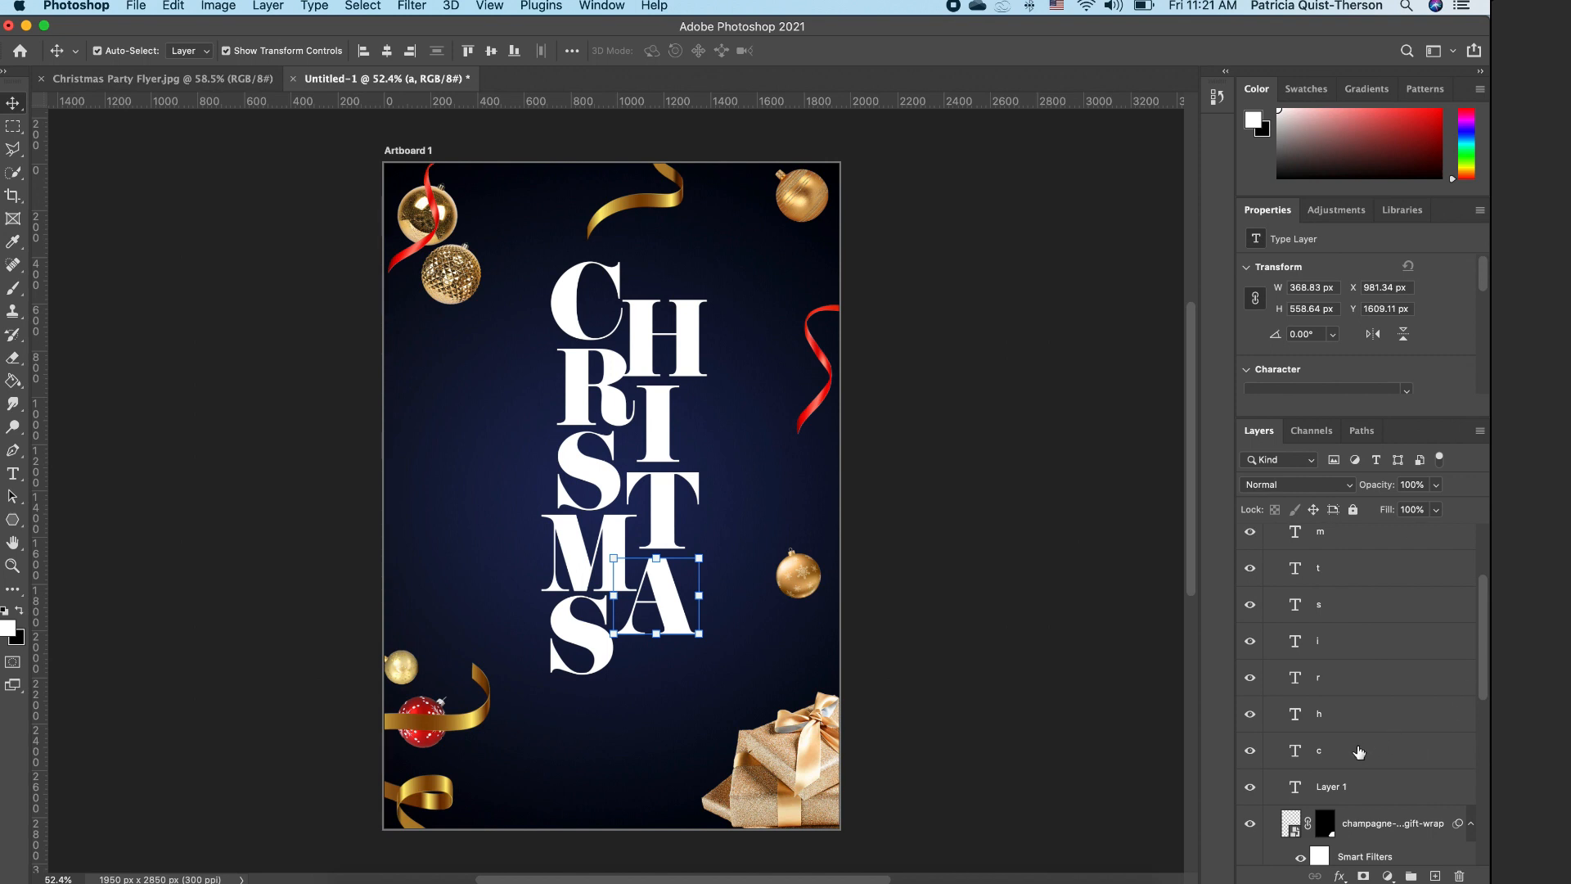
pyautogui.keyDown('shift'); pyautogui.click(1367, 750); pyautogui.keyUp('shift')
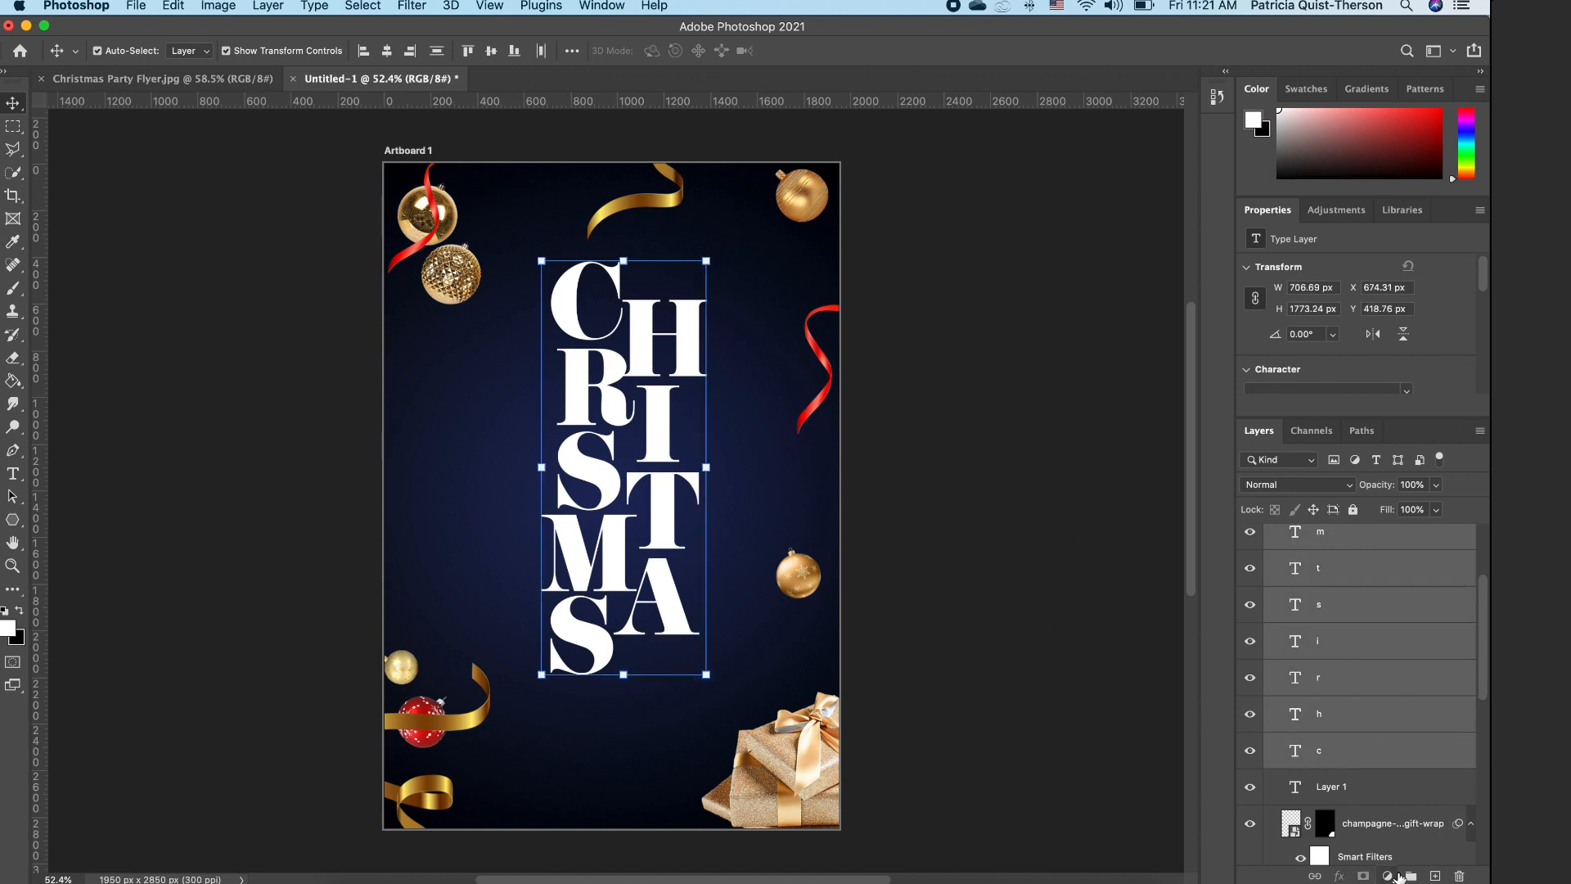
pyautogui.click(1410, 876)
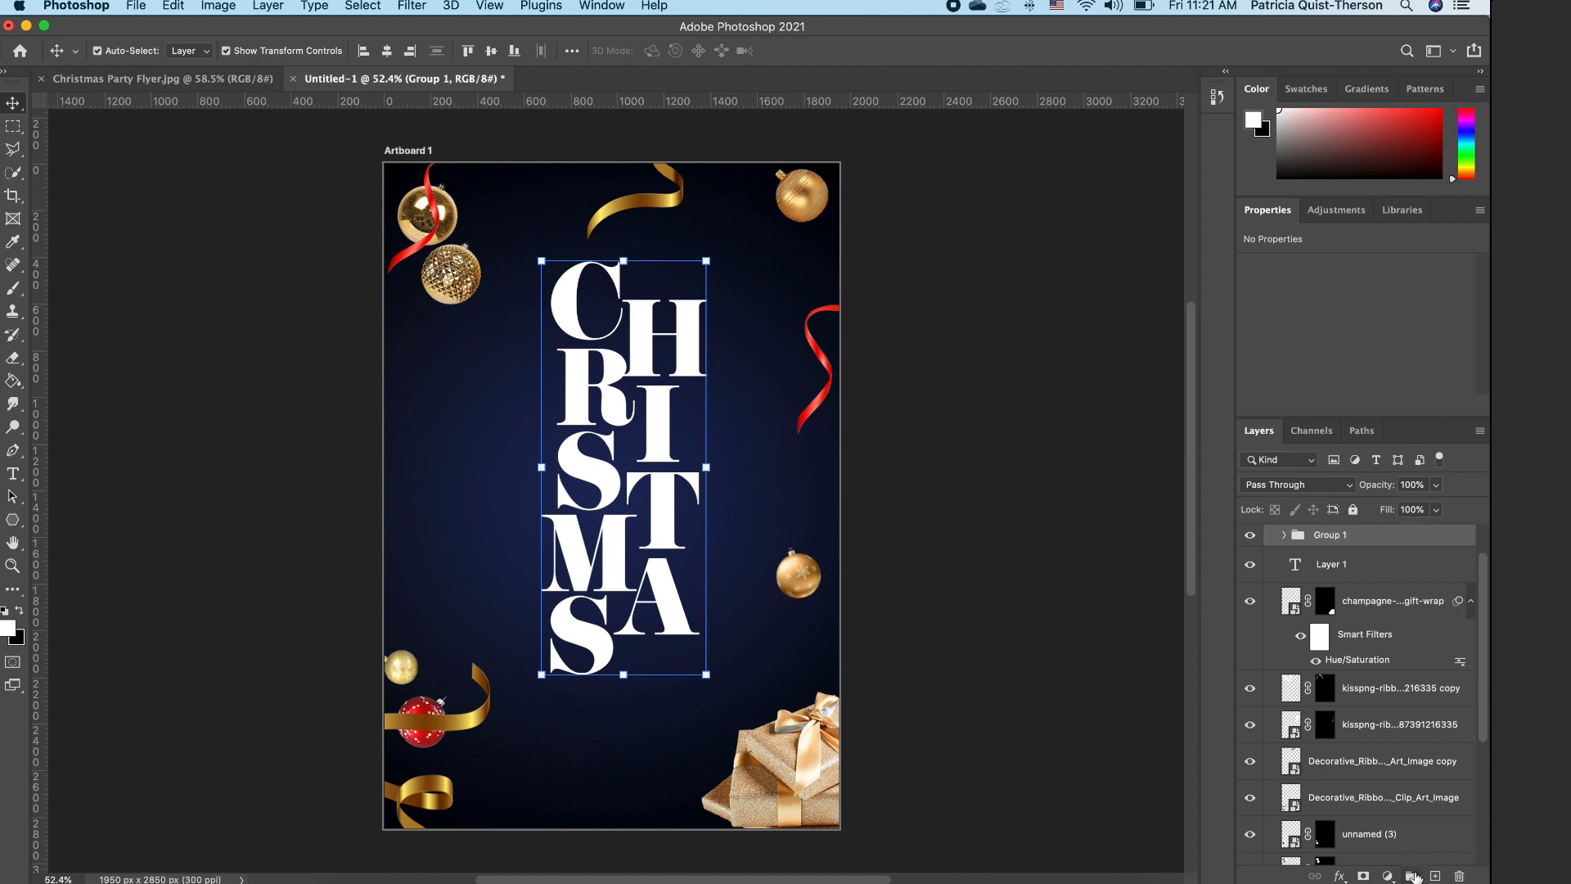
# Step: Show the gold glitter layer again and clip it to the lettering group
pyautogui.moveTo(1485, 577); pyautogui.dragTo(1484, 544)
pyautogui.click(1250, 567)
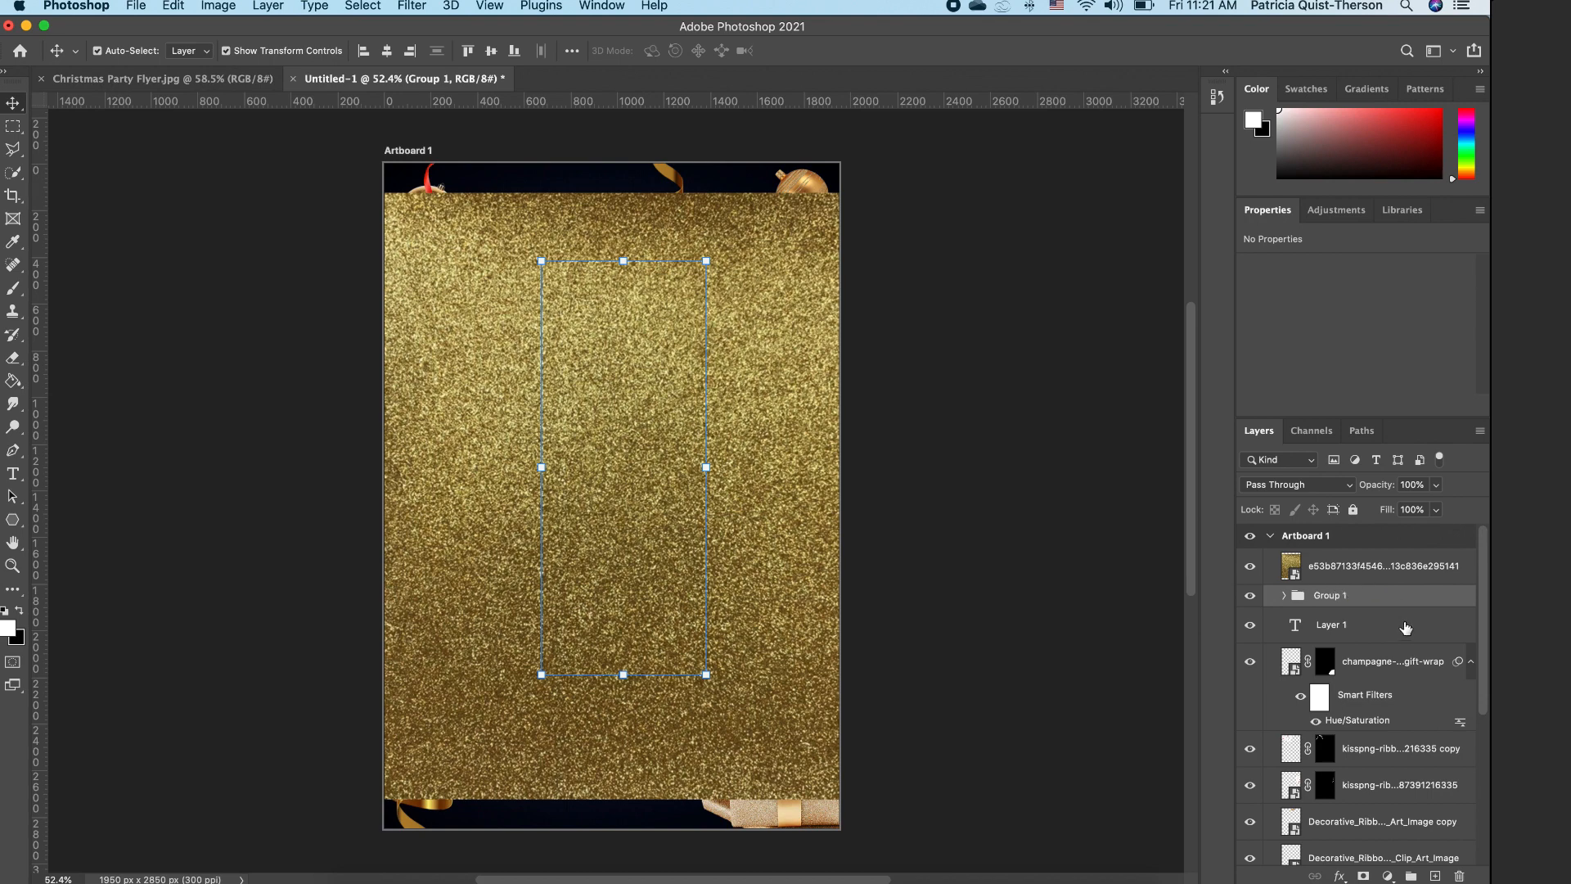
pyautogui.keyDown('alt'); pyautogui.click(1285, 580); pyautogui.keyUp('alt')
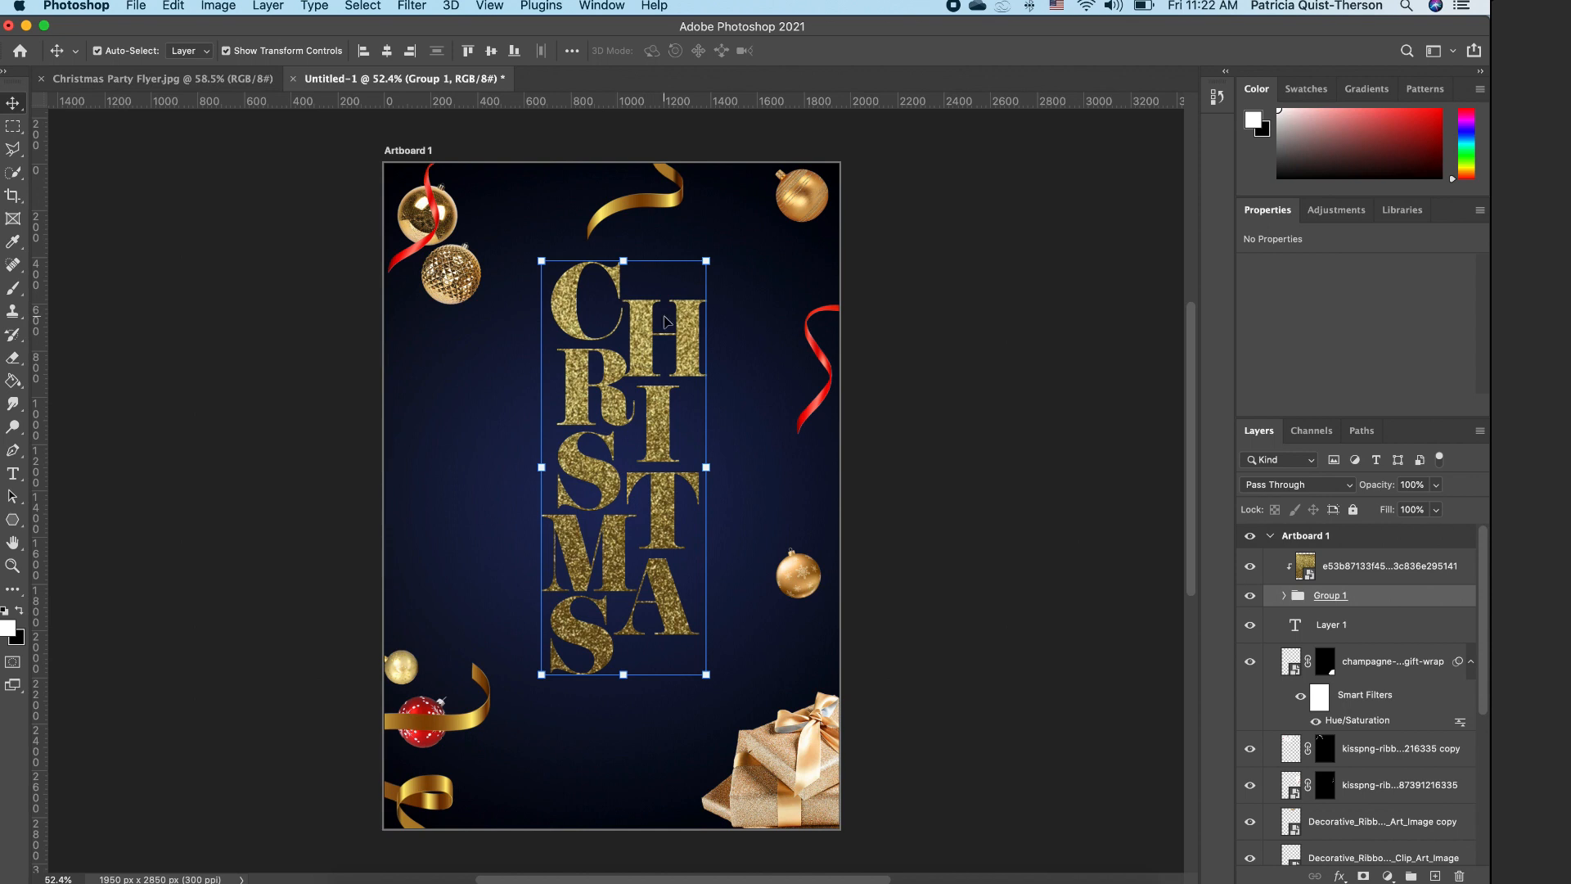
# Step: Scale the clipped gold glitter image down to about 57% so it closely surrounds the CHRISTMAS lettering
pyautogui.click(1424, 573)
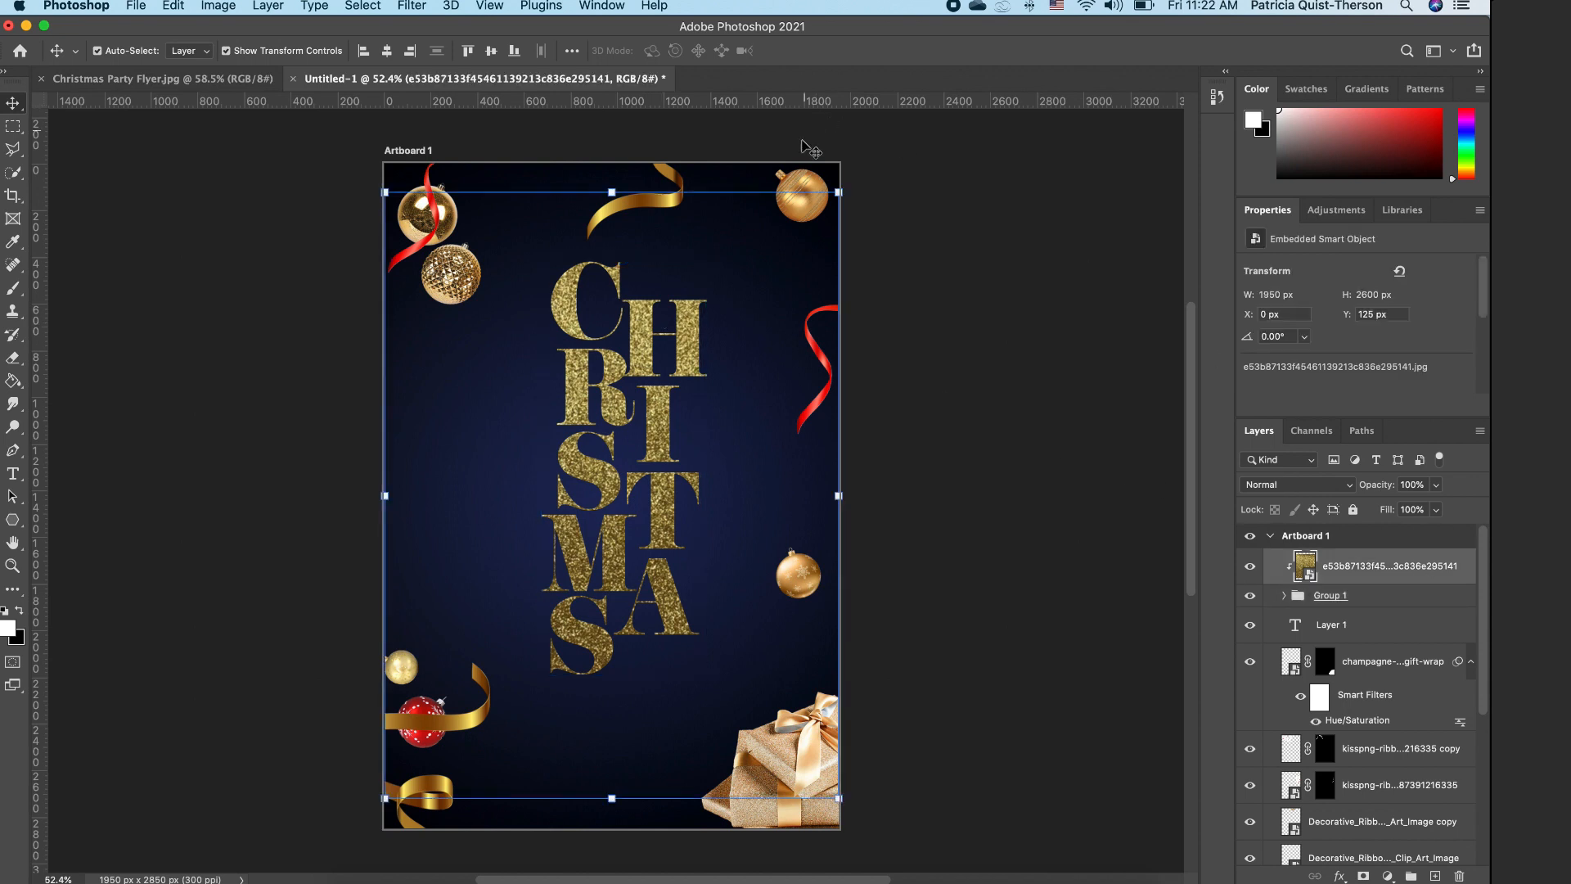
pyautogui.moveTo(839, 193); pyautogui.dragTo(781, 268)
pyautogui.moveTo(386, 798); pyautogui.dragTo(519, 678)
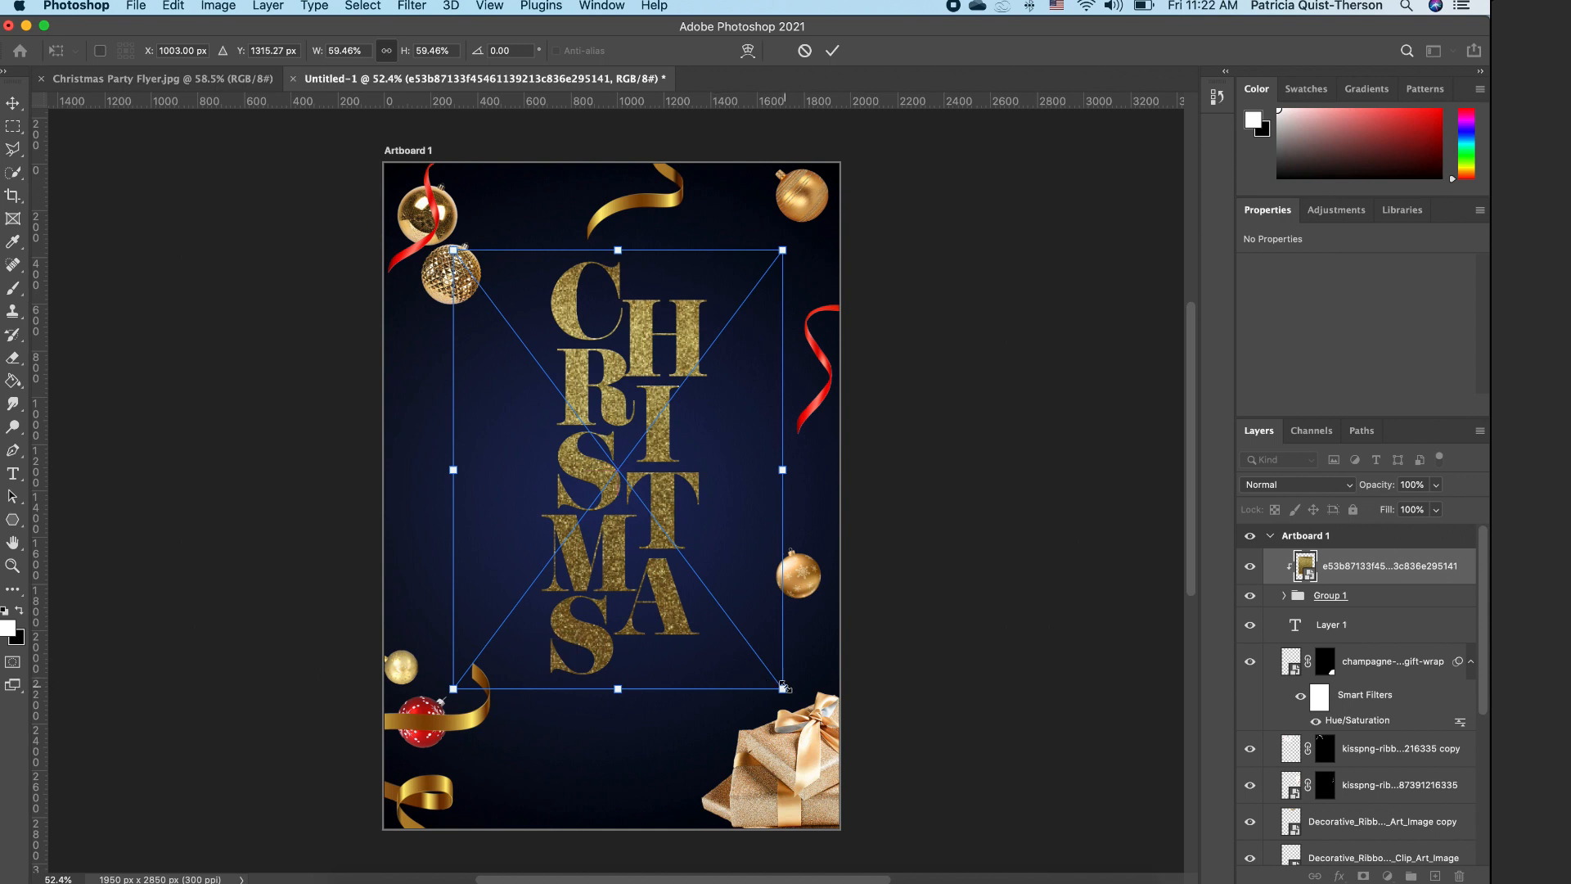
pyautogui.moveTo(784, 688); pyautogui.dragTo(764, 693)
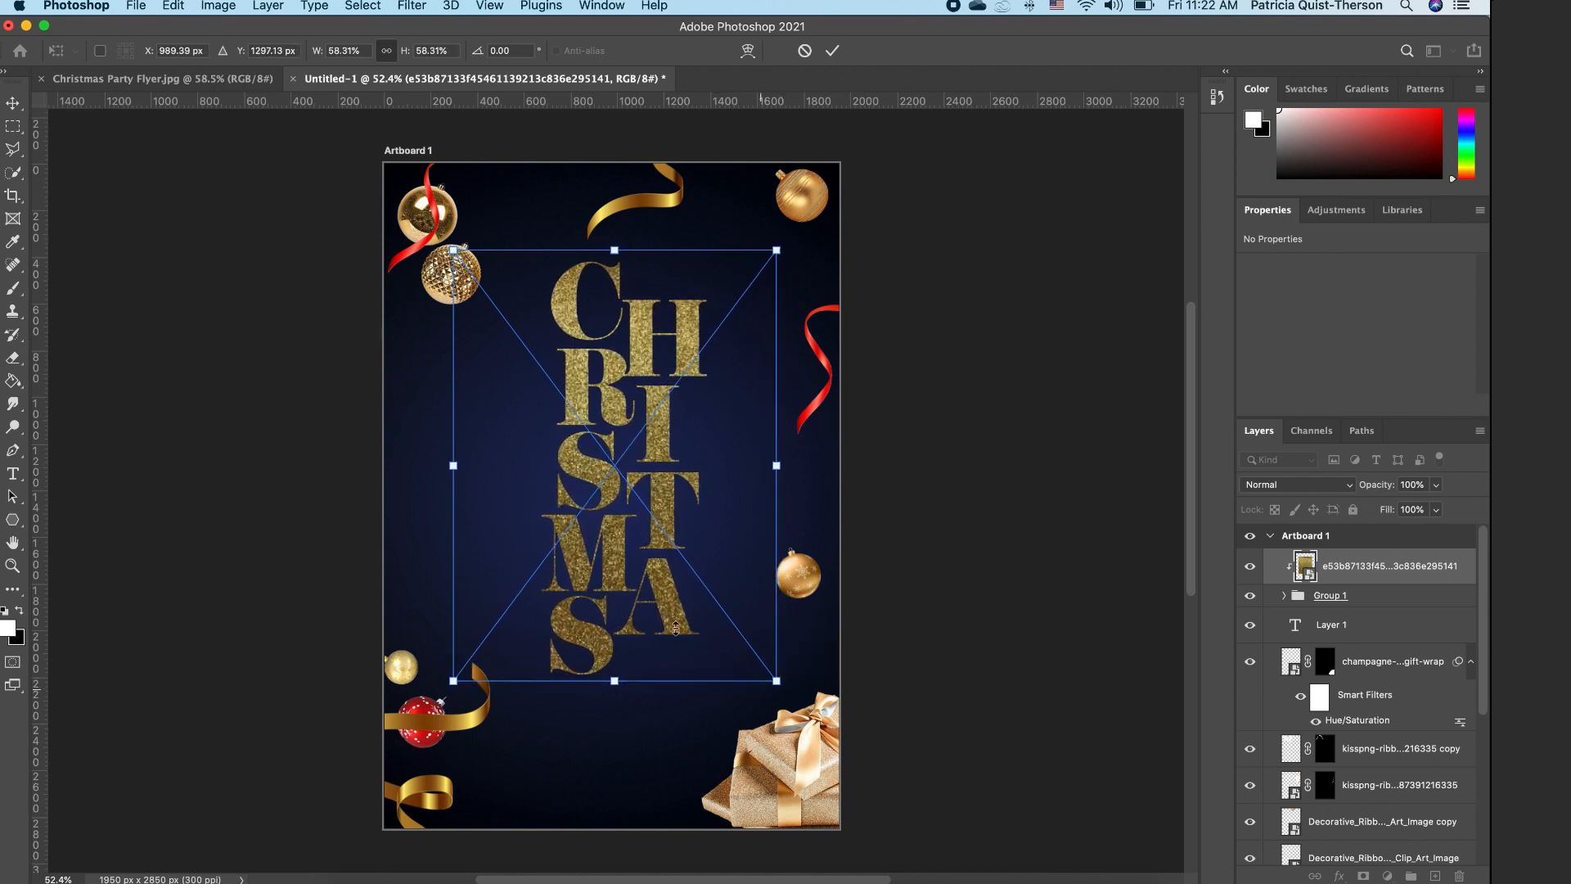
pyautogui.moveTo(455, 250); pyautogui.dragTo(459, 257)
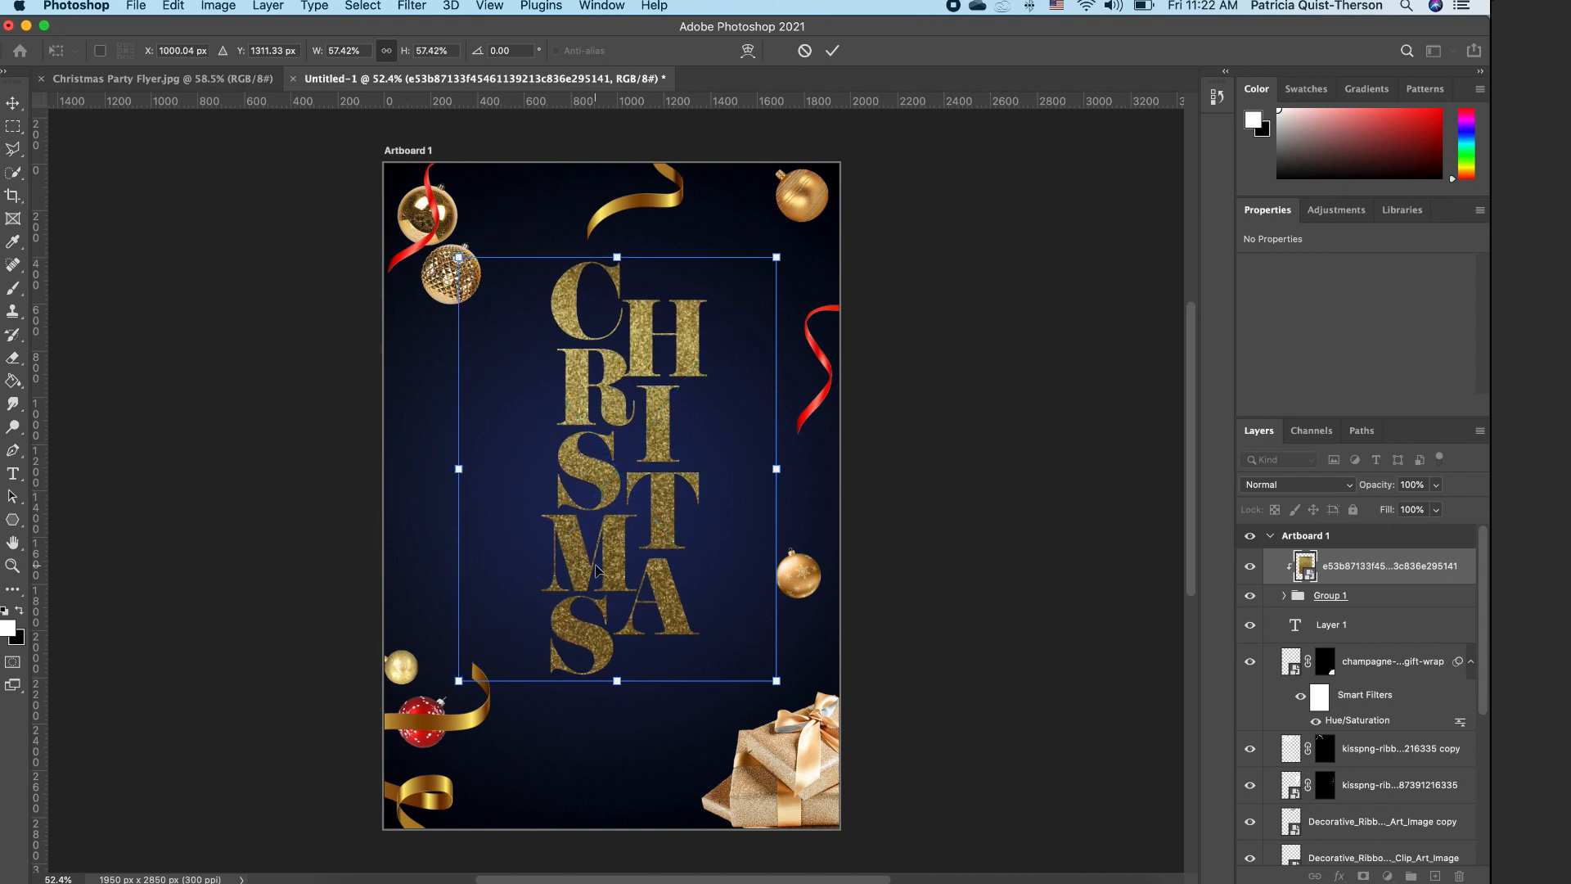
pyautogui.press('Return')
pyautogui.click(1001, 569)
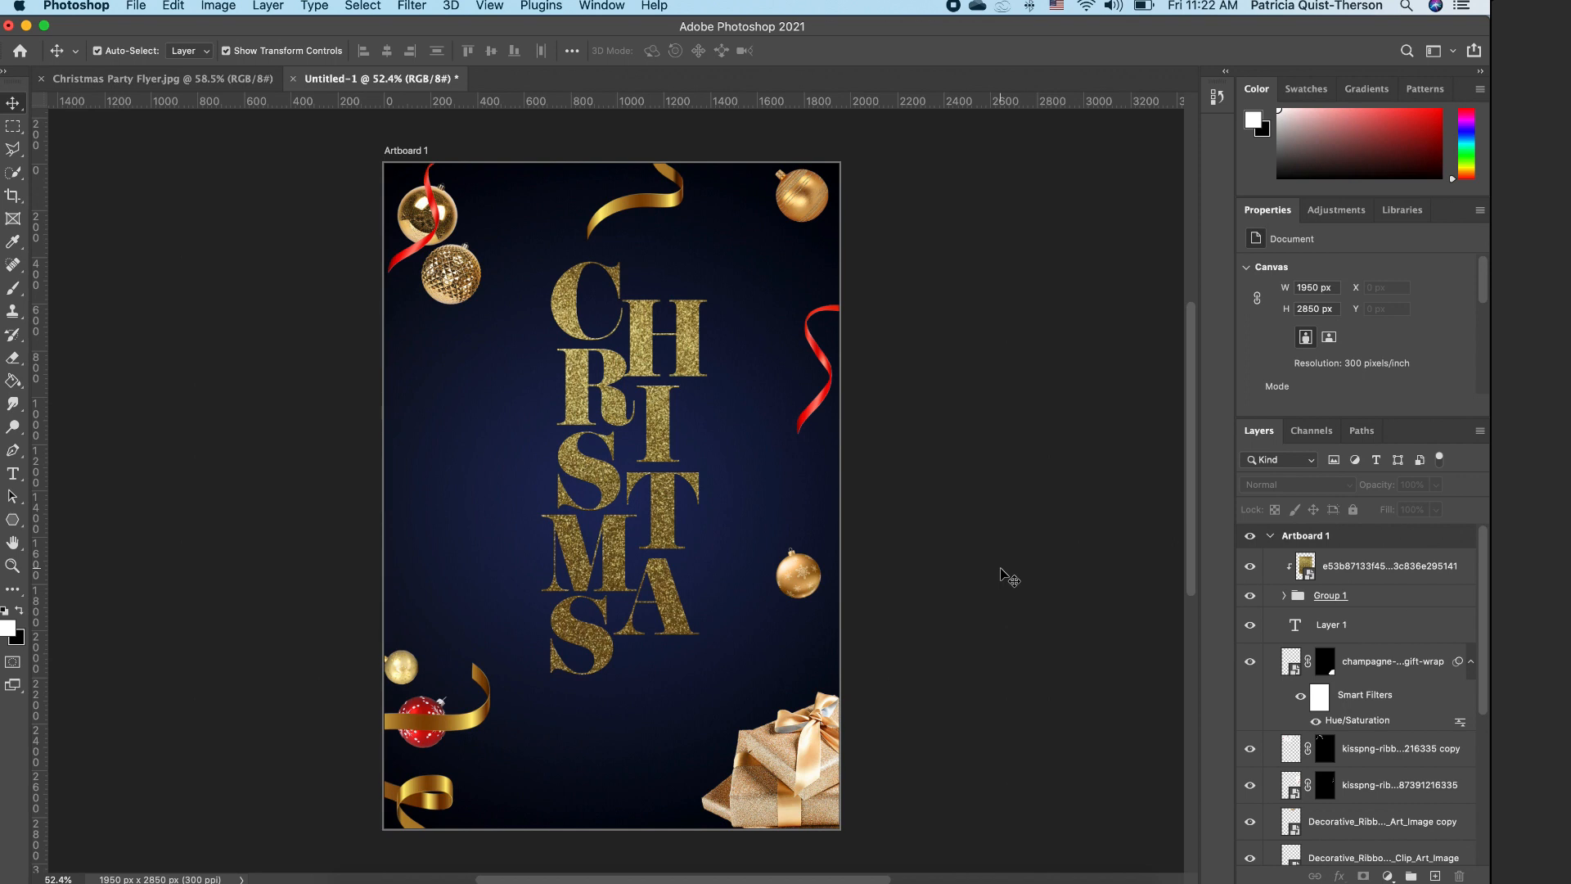
# Step: Shrink the gold ribbon at the artboard's top edge to about 22% width and 24% height, keeping it above the lettering
pyautogui.click(679, 188)
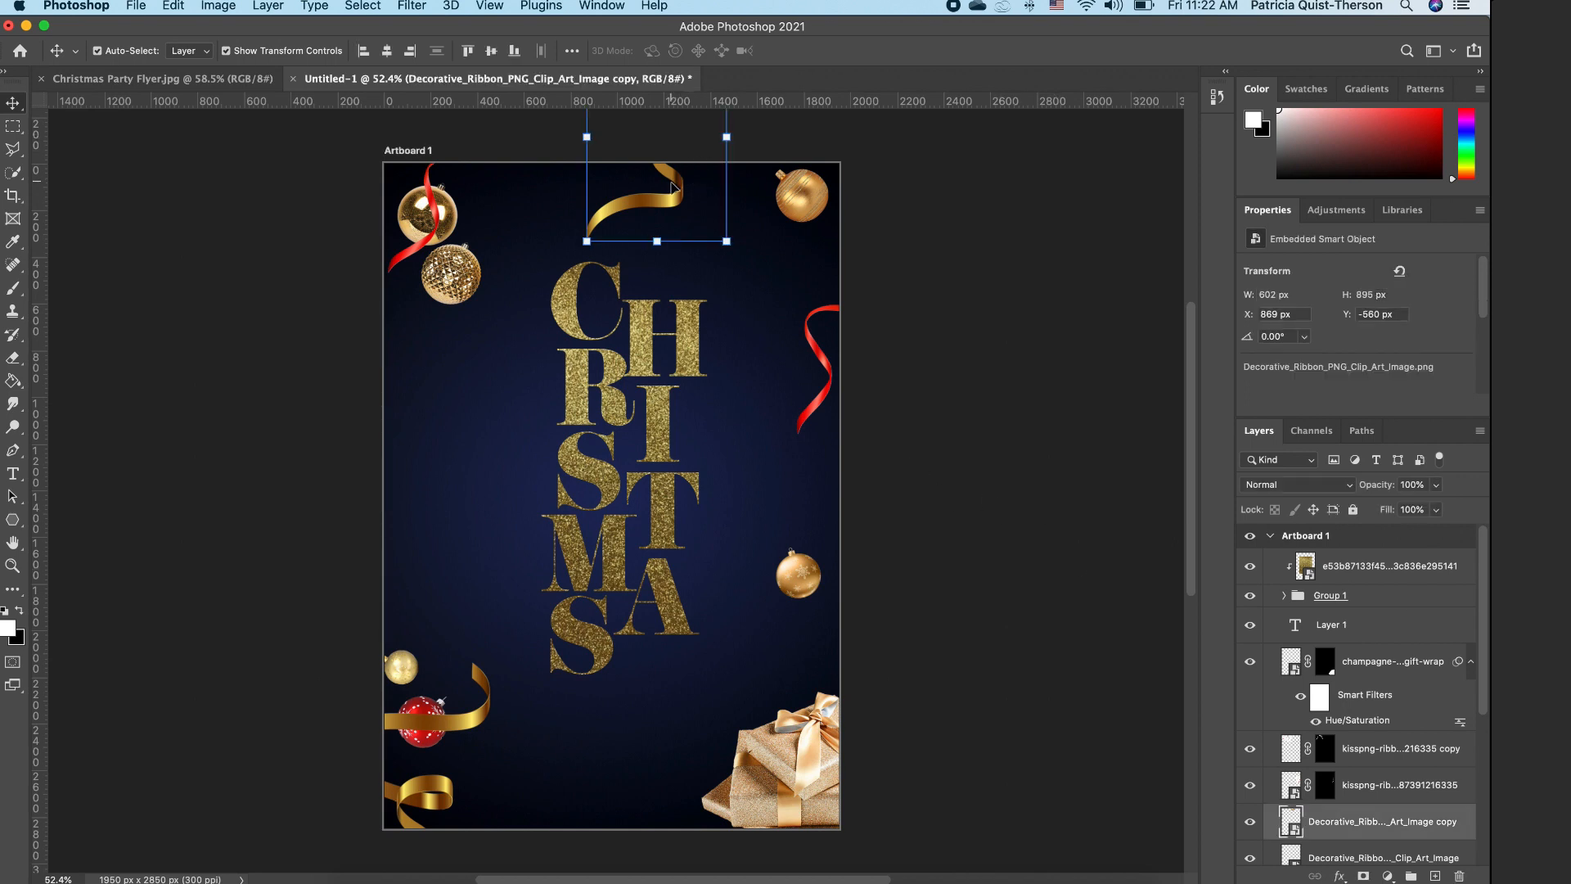
pyautogui.moveTo(673, 197); pyautogui.dragTo(653, 159)
pyautogui.scroll(-5, 685, 230)
pyautogui.moveTo(681, 253); pyautogui.dragTo(677, 238)
pyautogui.scroll(5, 675, 245)
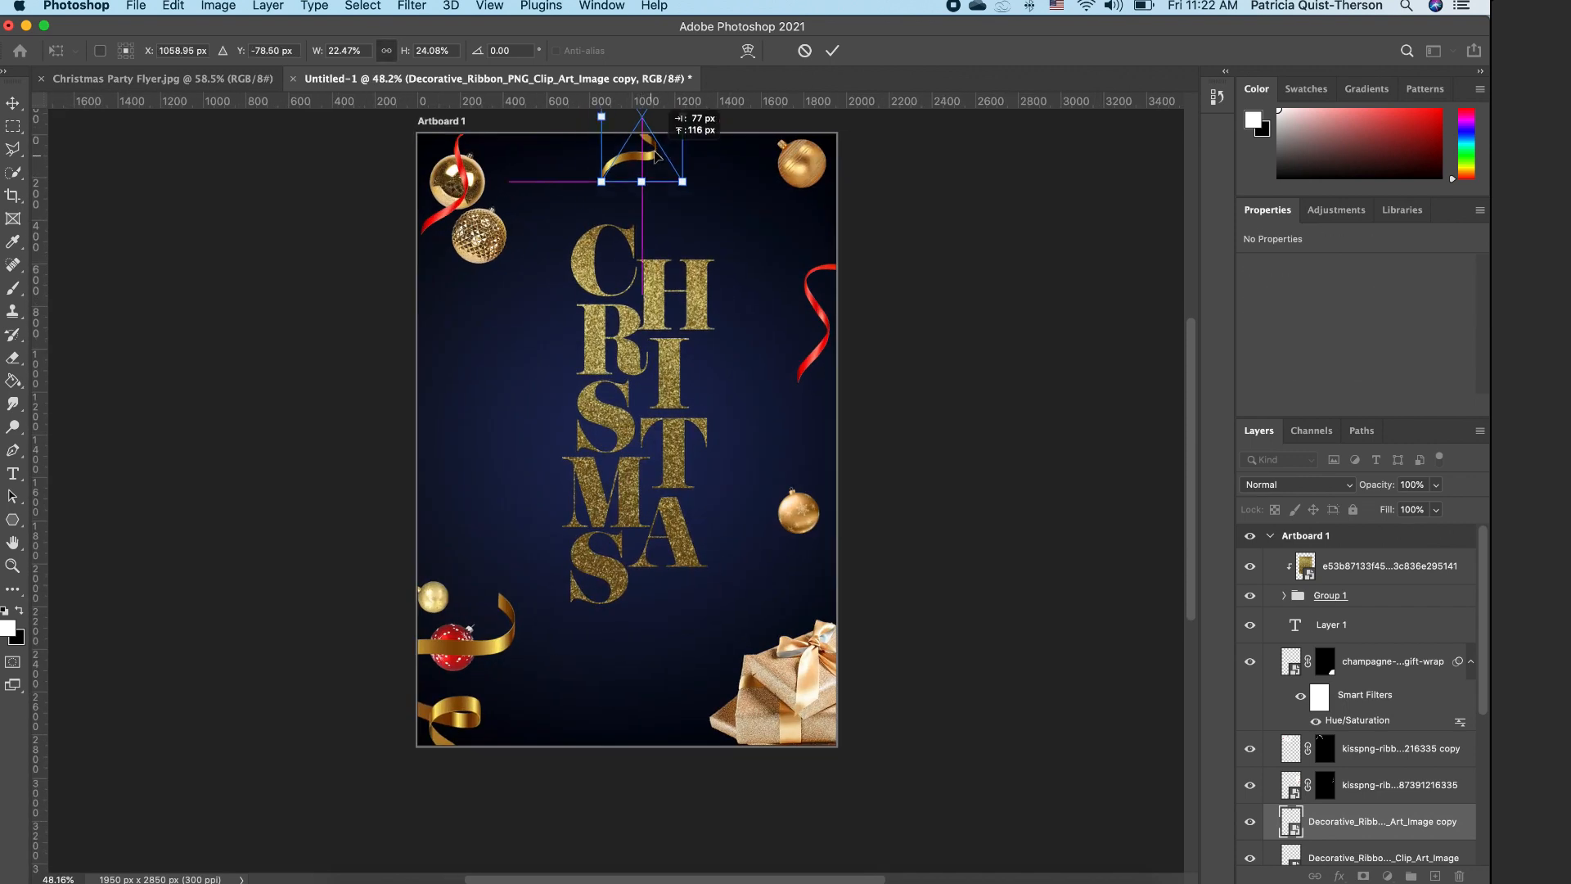
pyautogui.press('Return')
# Step: Shift the upper-left pair of gold ornaments outward and move the gift boxes further into the artboard's lower-right corner
pyautogui.moveTo(489, 238); pyautogui.dragTo(473, 235)
pyautogui.click(958, 552)
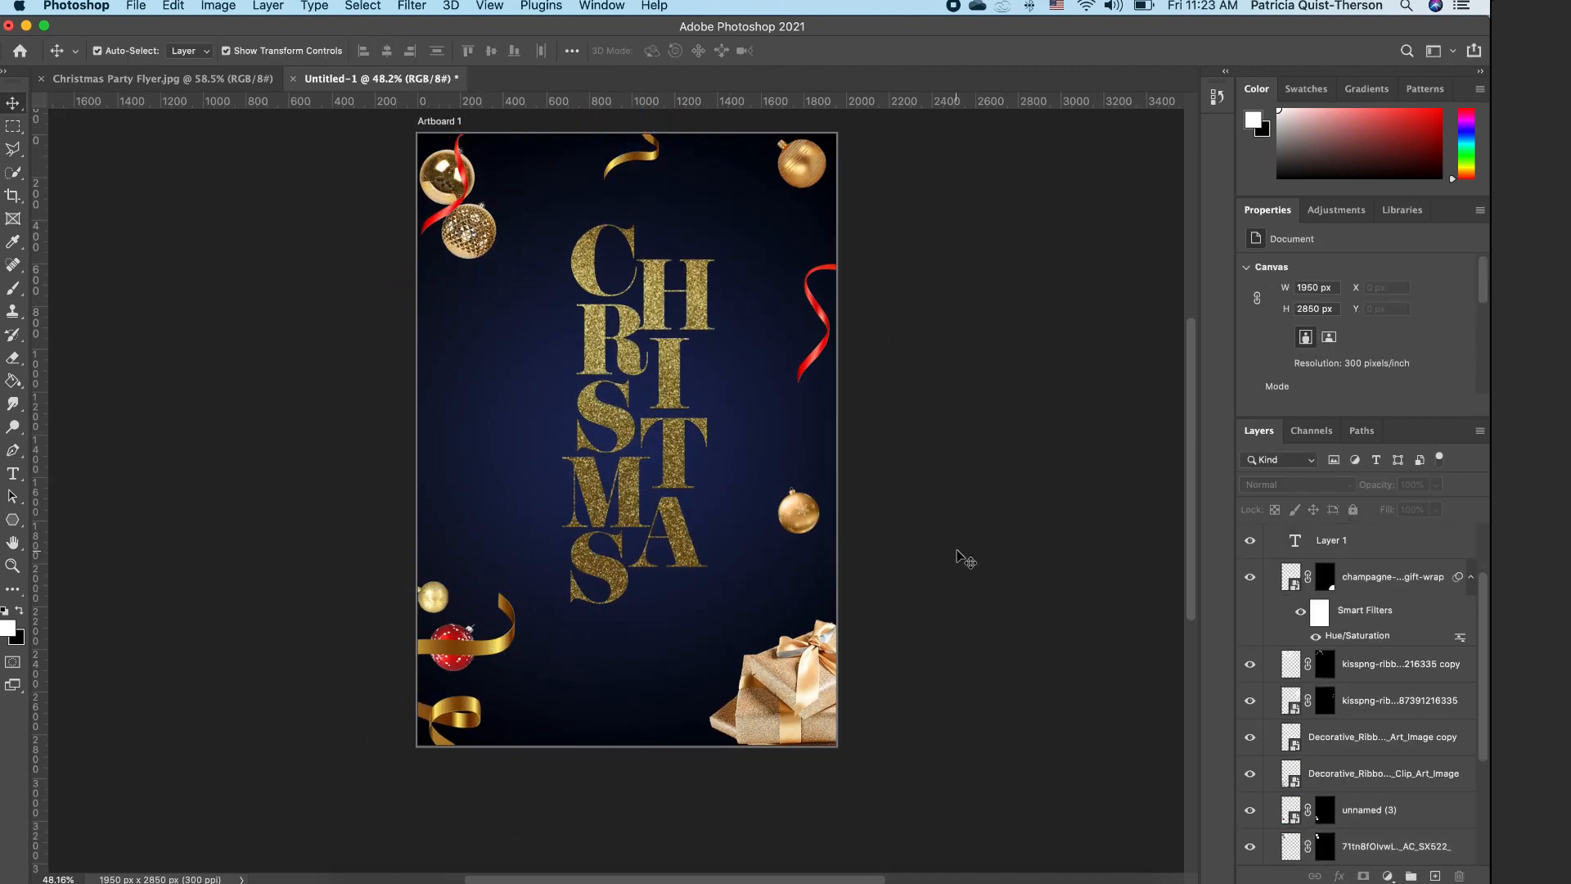
pyautogui.click(792, 676)
pyautogui.click(705, 605)
pyautogui.press('Return')
pyautogui.moveTo(706, 605); pyautogui.dragTo(720, 622)
pyautogui.press('Return')
pyautogui.click(1048, 511)
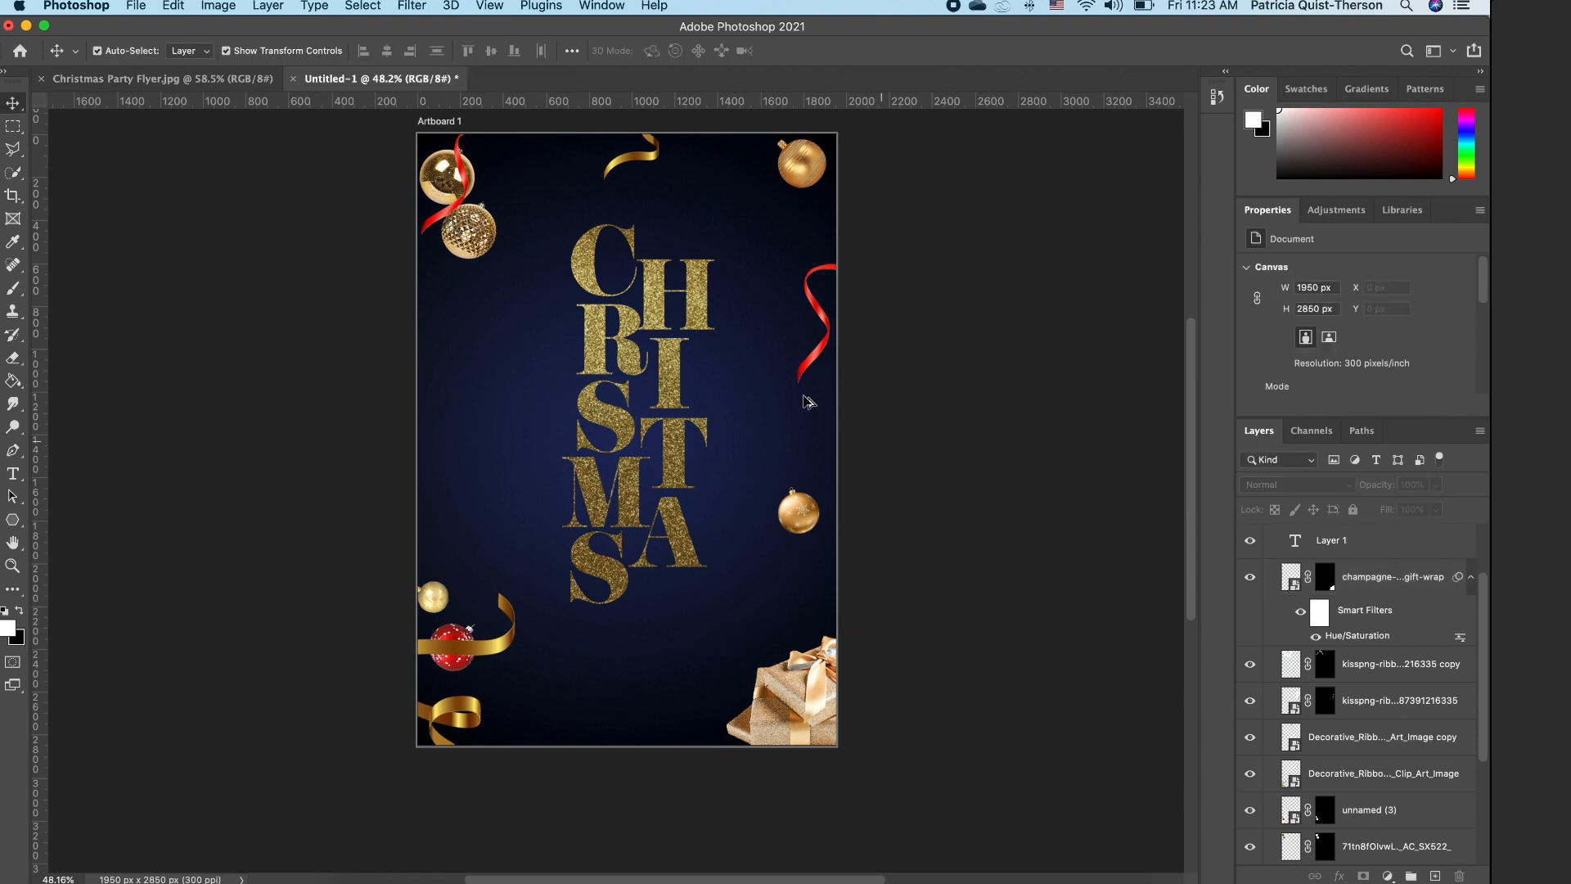
# Step: Add the white text PARTY below the CHRISTMAS lettering in the Challenge - Personal Use font at 40.14 pt
pyautogui.scroll(5, 633, 365)
pyautogui.scroll(-2, 633, 369)
pyautogui.moveTo(1190, 390)
pyautogui.mouseDown()
pyautogui.moveTo(1190, 294)
pyautogui.moveTo(1188, 385)
pyautogui.mouseUp()
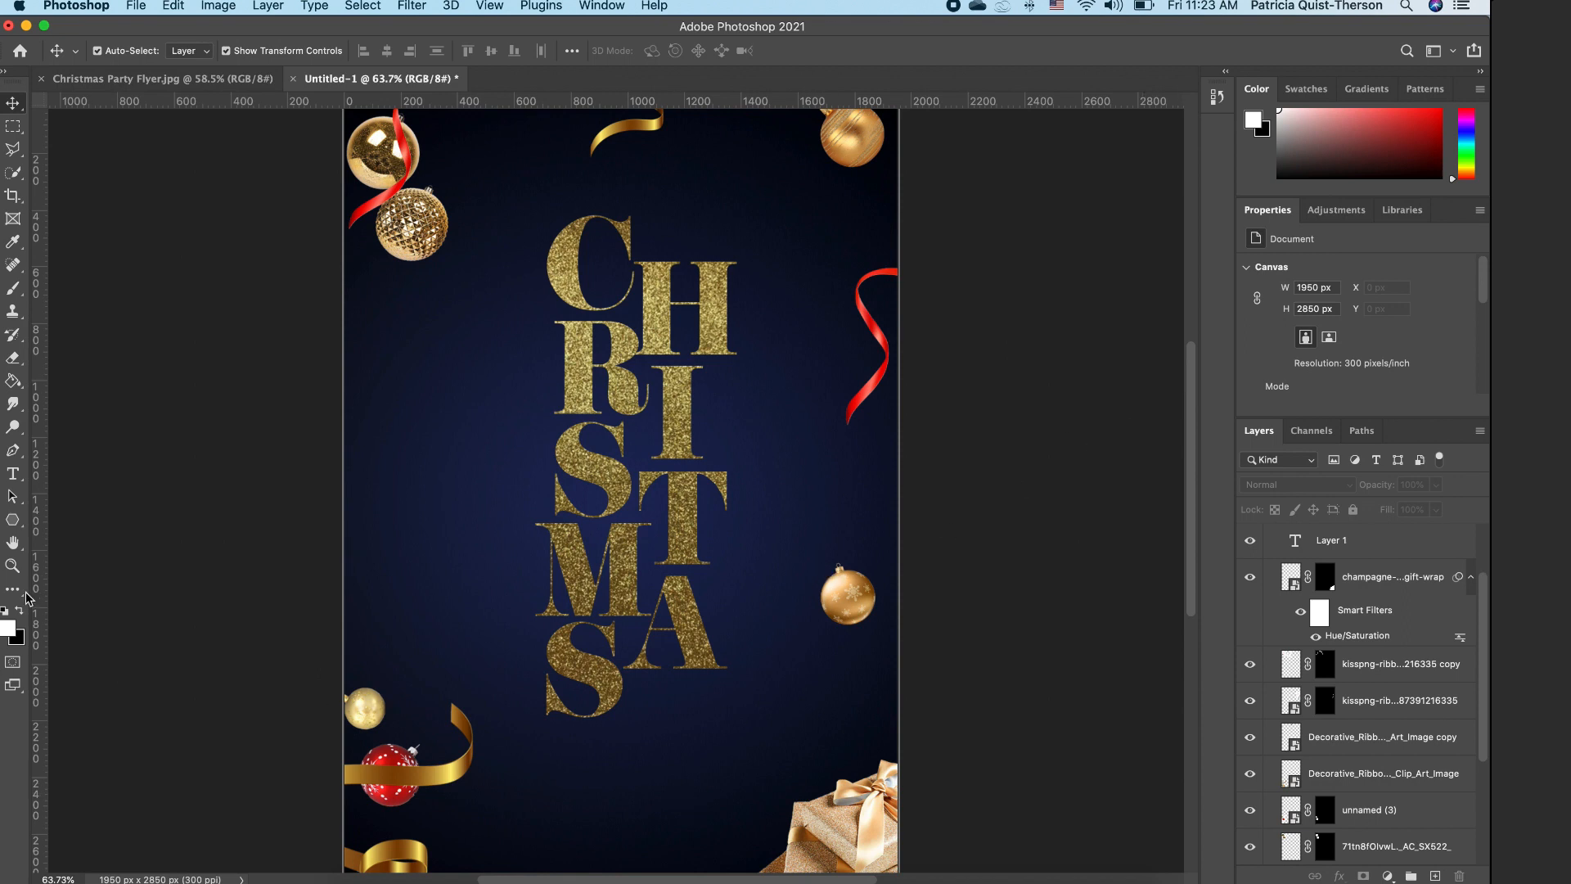
pyautogui.click(13, 476)
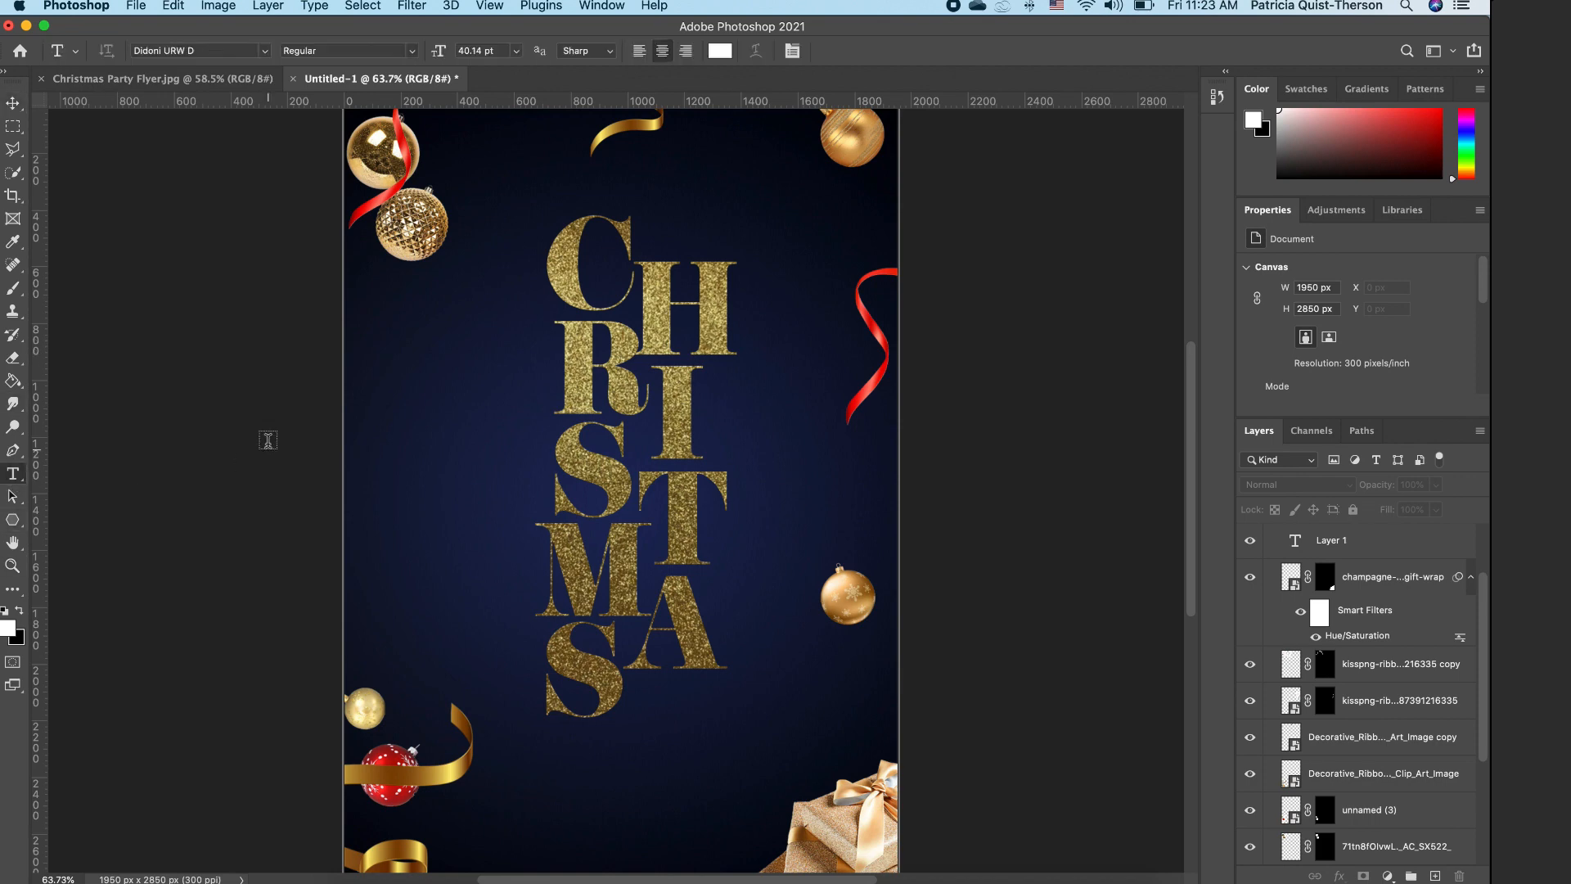
pyautogui.click(265, 51)
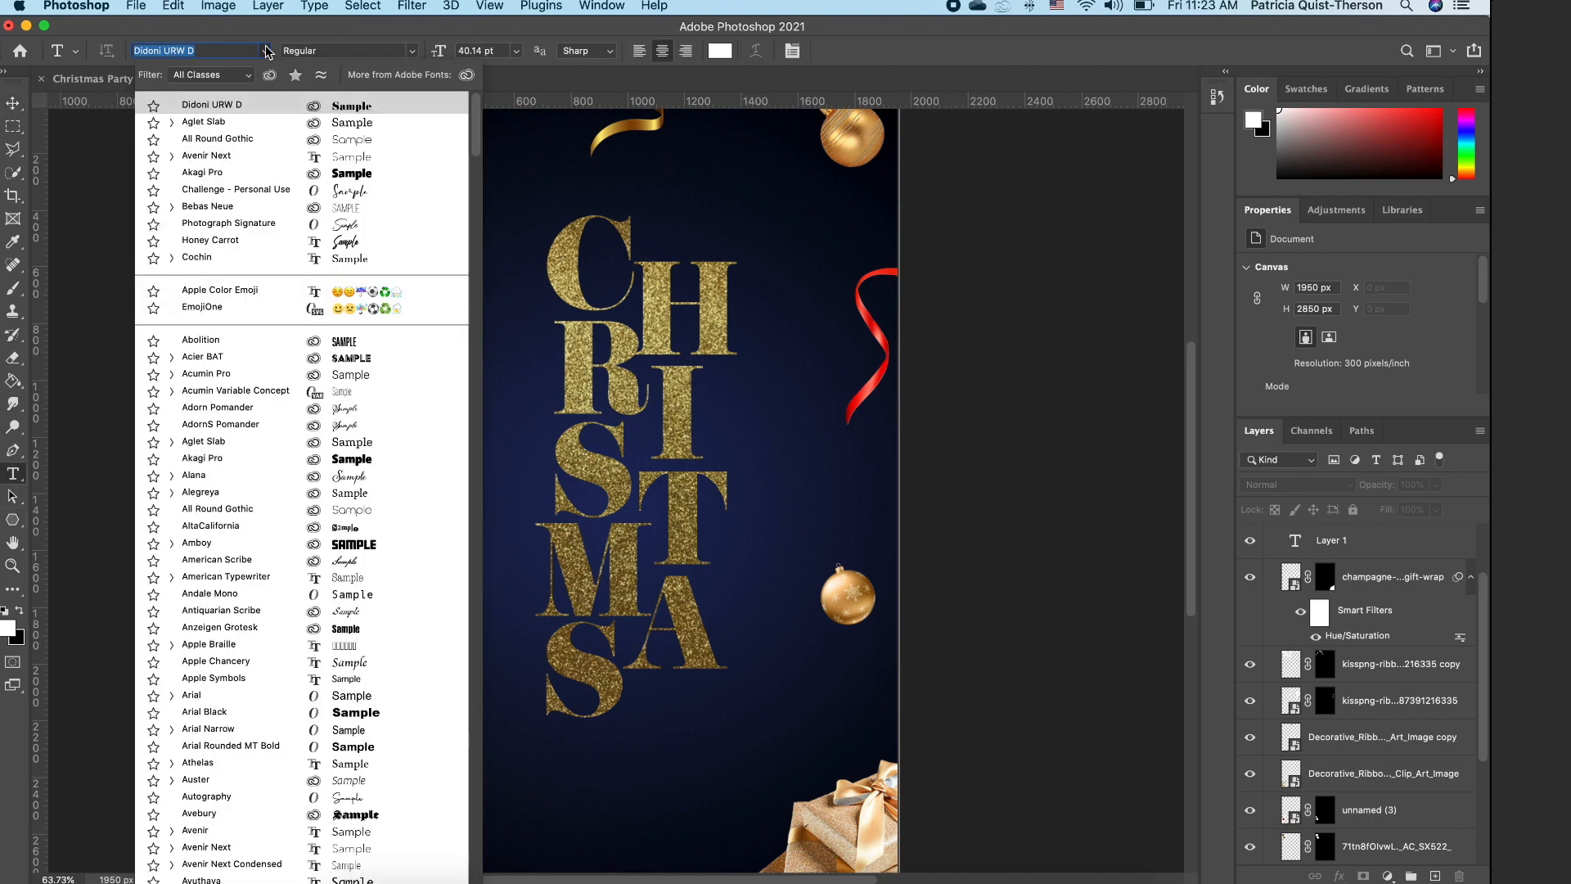
pyautogui.click(345, 194)
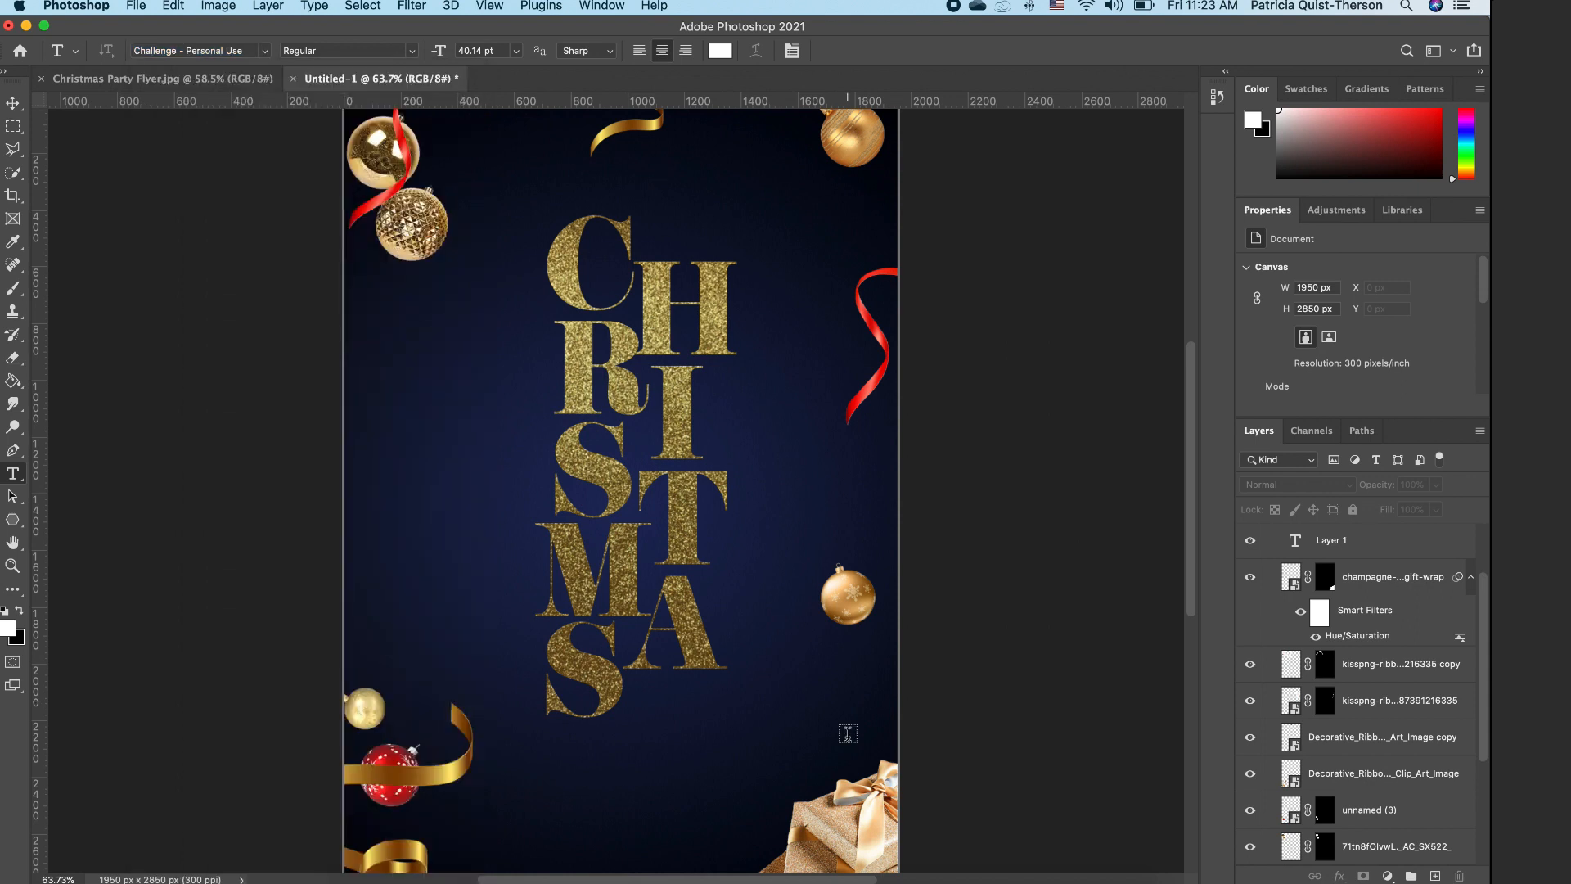
pyautogui.click(555, 814)
pyautogui.write('PARTY')
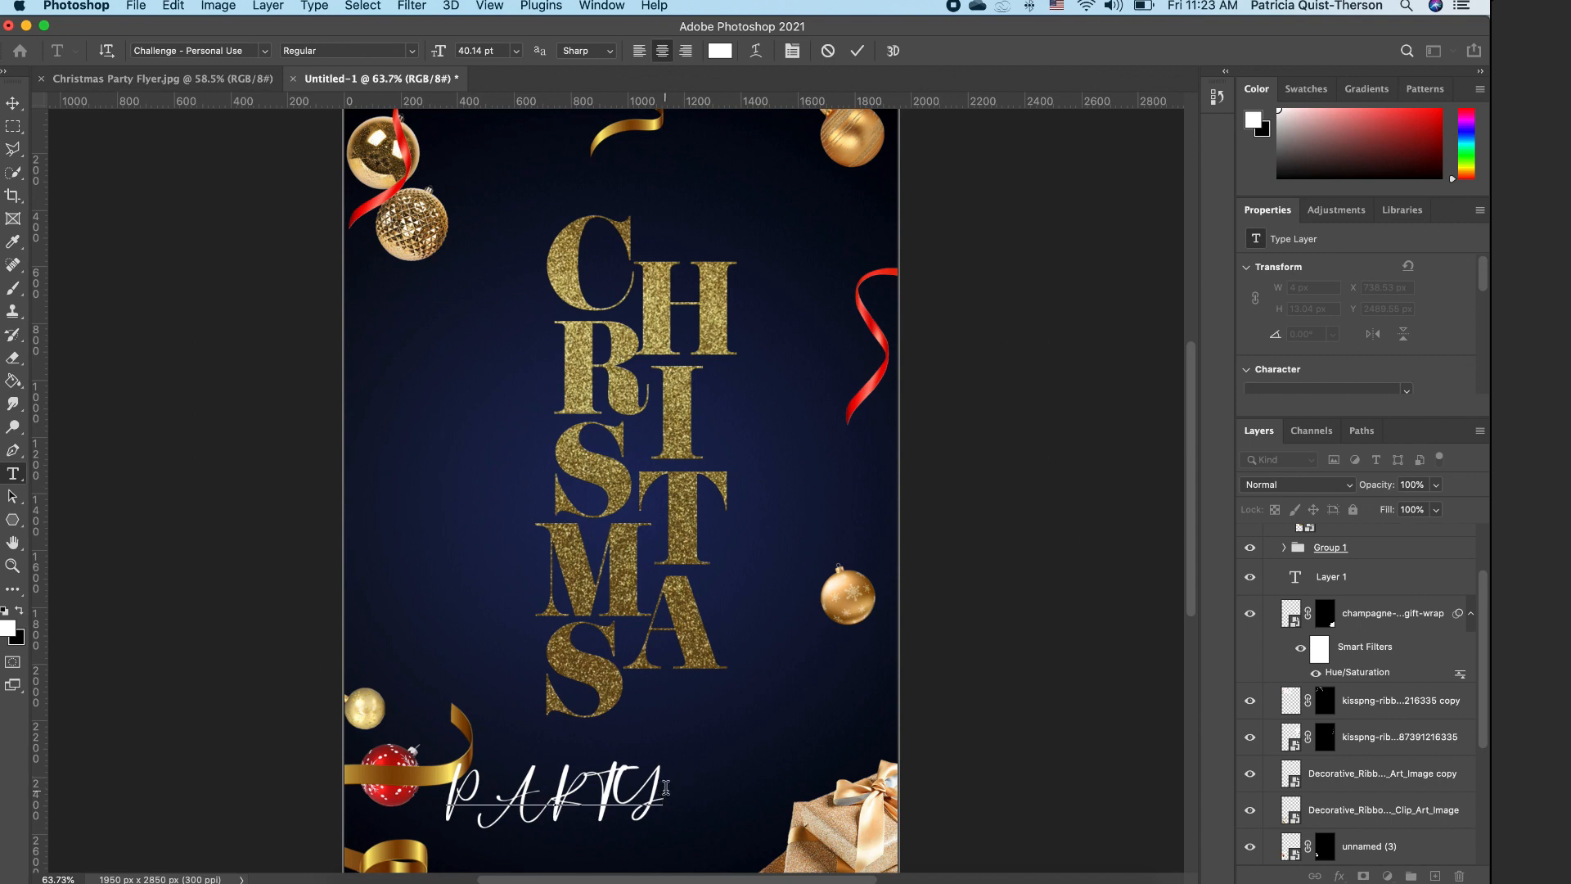
pyautogui.hotkey('ctrl', 'Return')
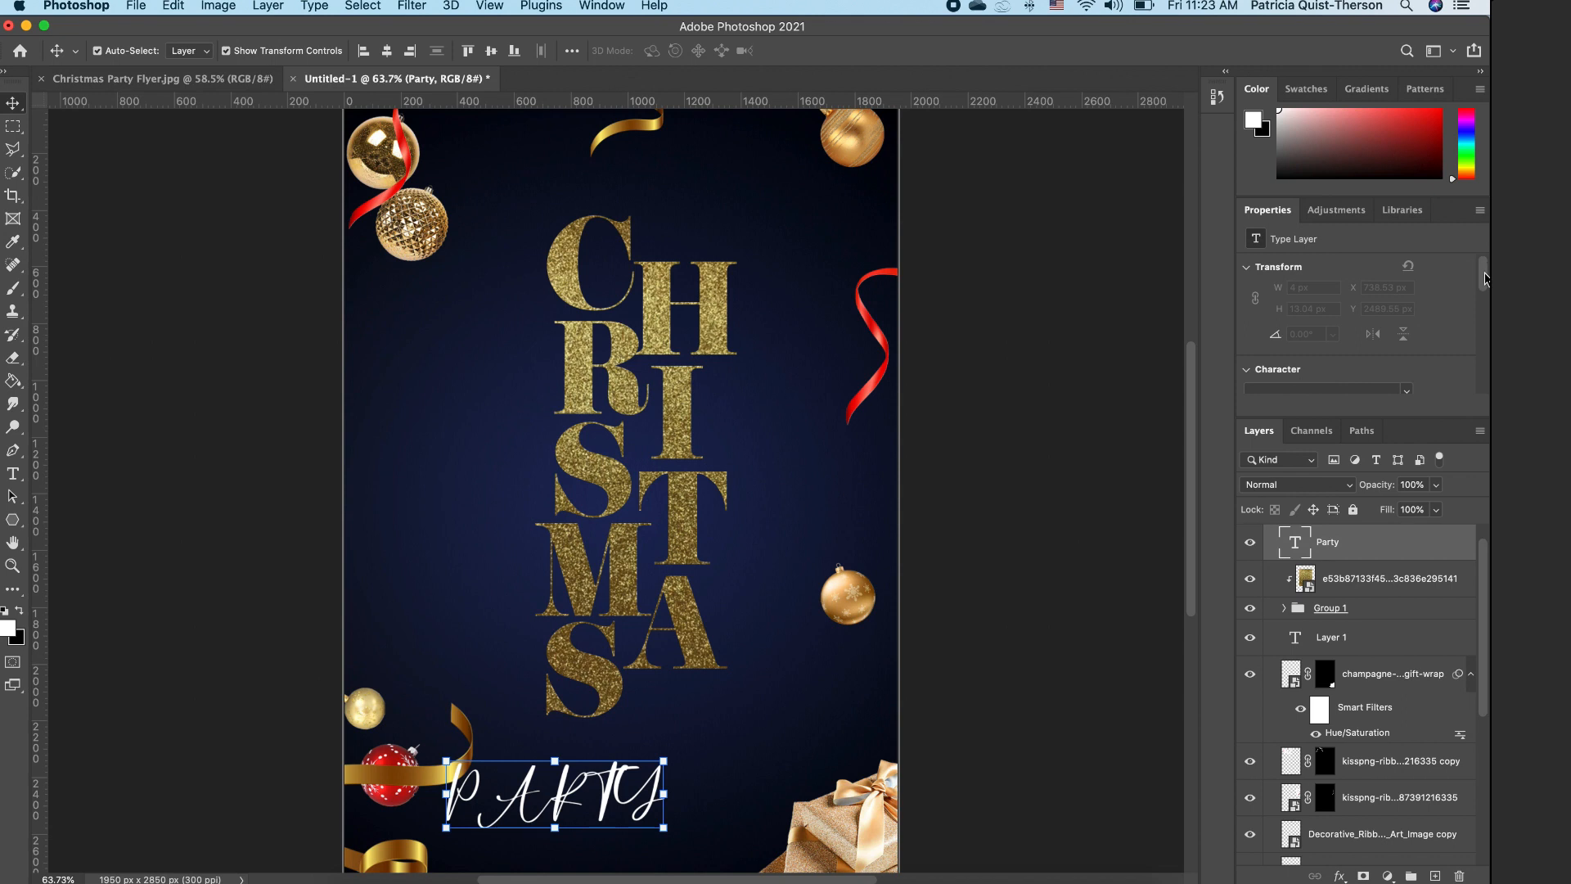
# Step: Turn off all caps for the PARTY text, enlarge it to about 190%, and overlap it with the lower end of the CHRISTMAS lettering
pyautogui.moveTo(1485, 279); pyautogui.dragTo(1486, 350)
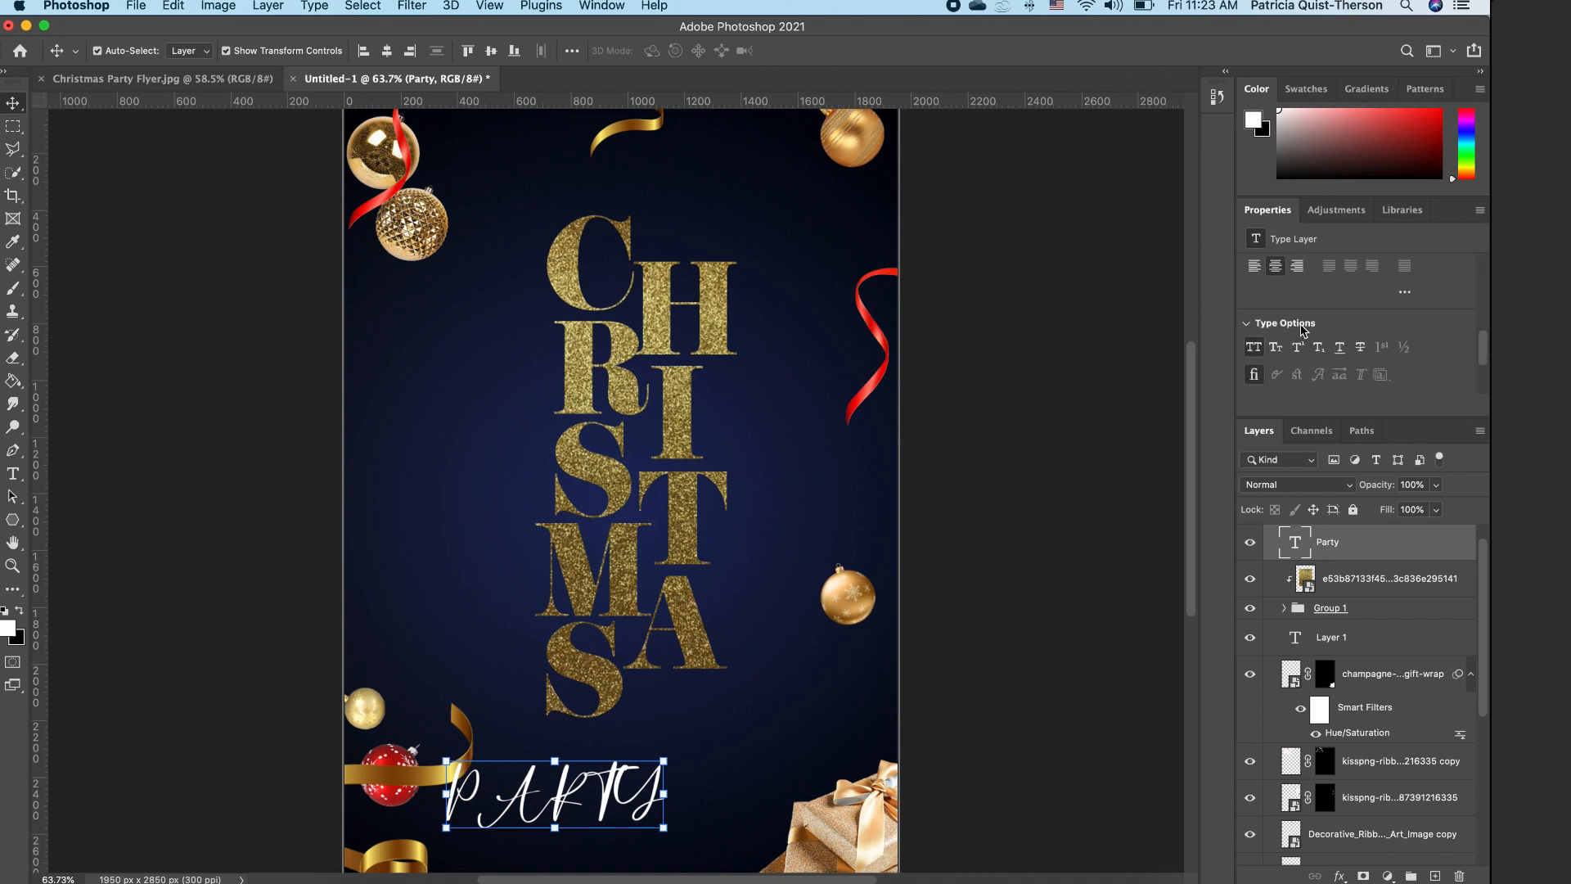
pyautogui.click(1256, 351)
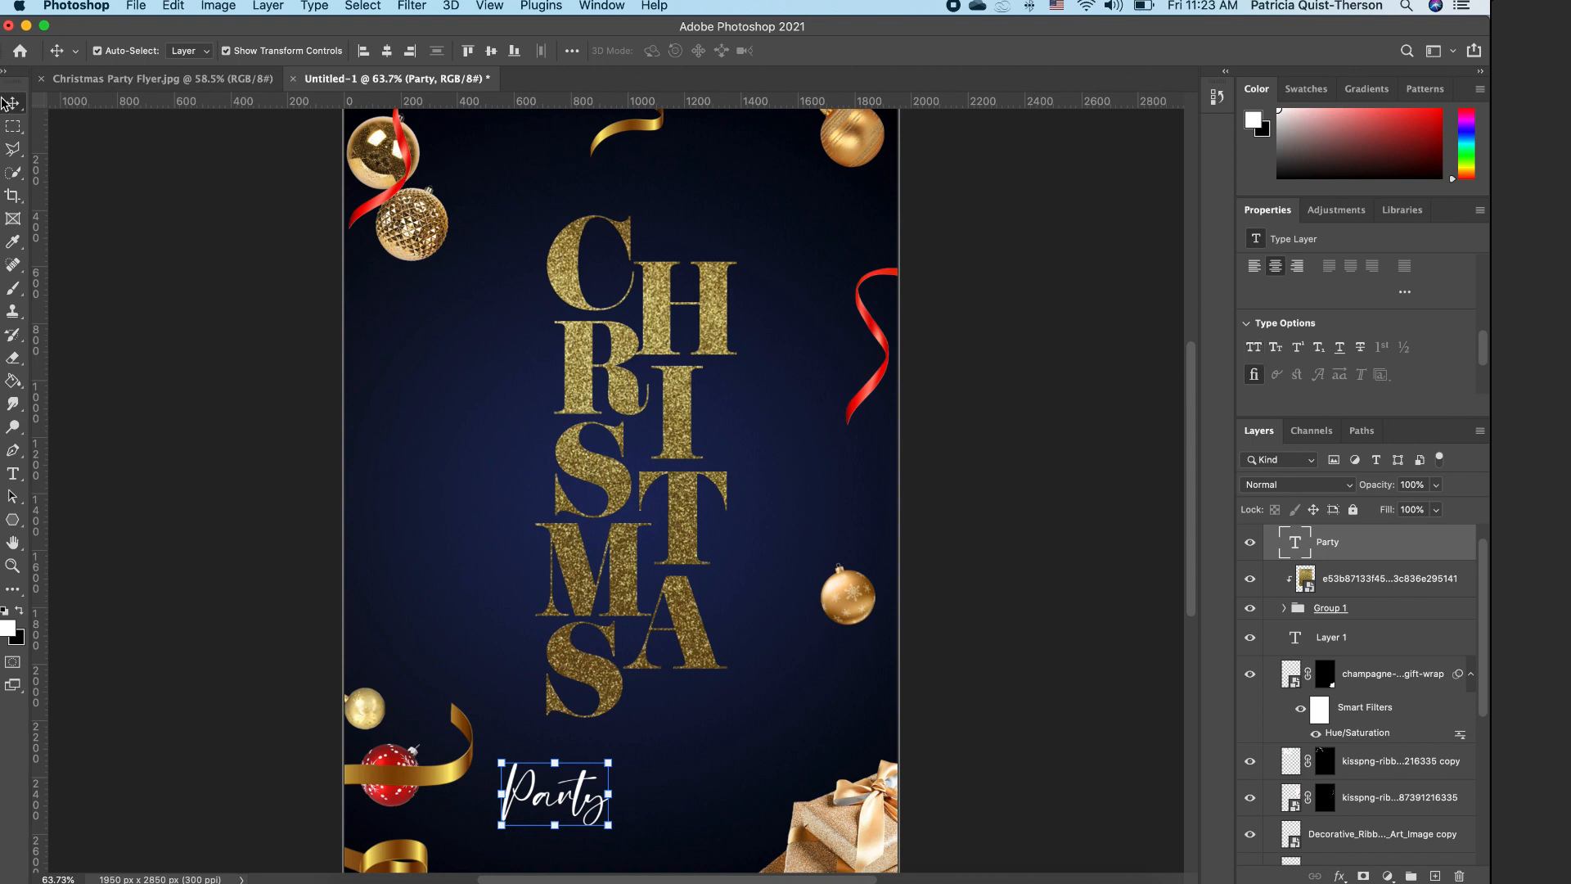
pyautogui.hotkey('ctrl', 't')
pyautogui.moveTo(612, 761); pyautogui.dragTo(723, 714)
pyautogui.moveTo(653, 784); pyautogui.dragTo(690, 761)
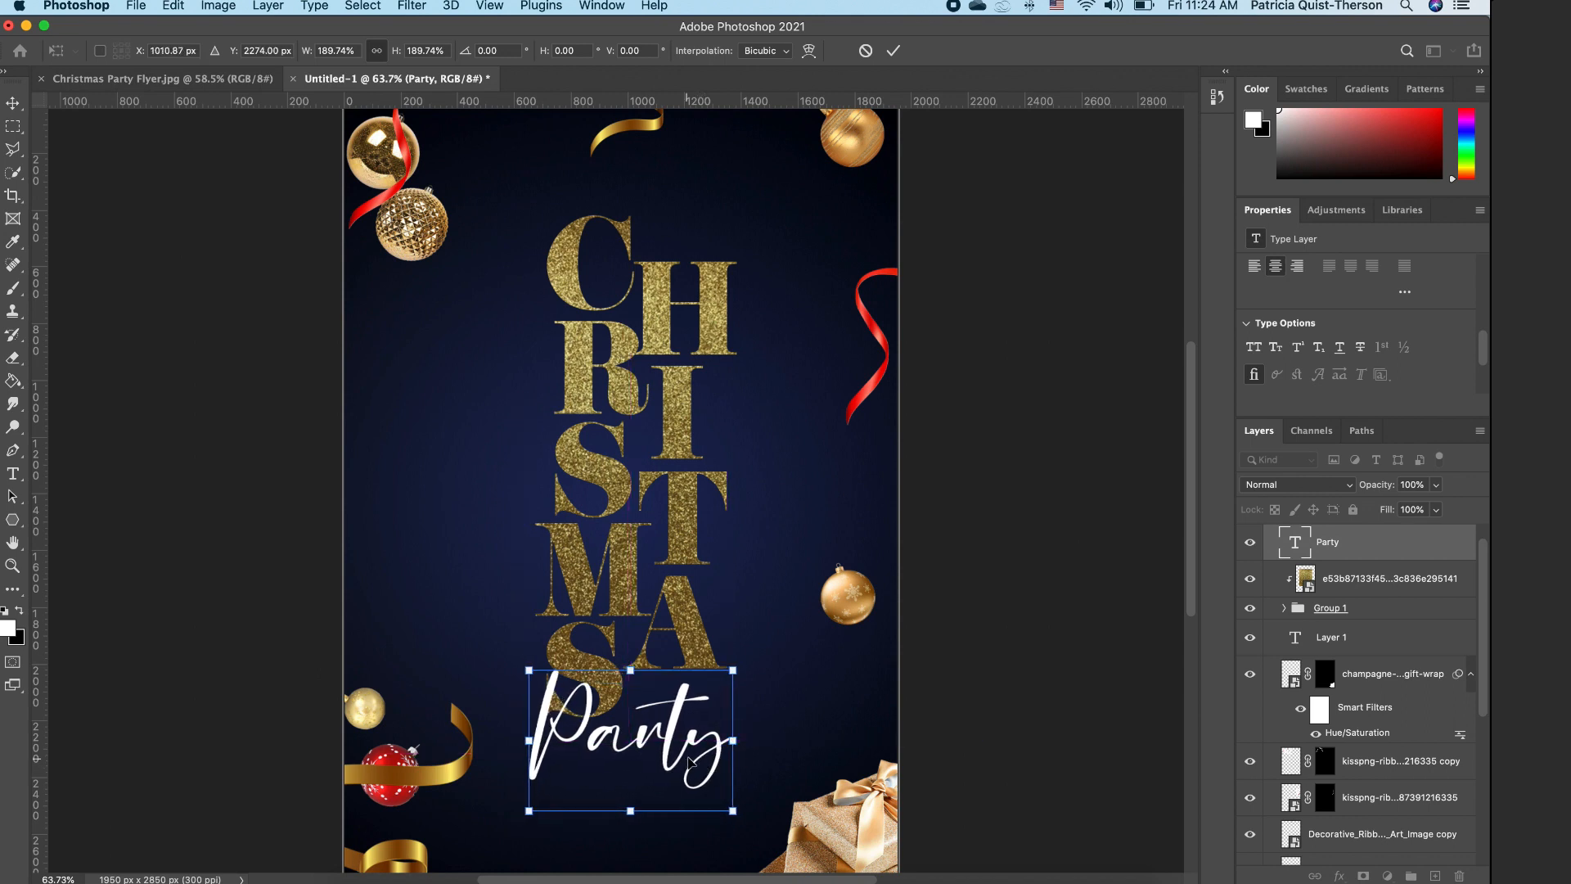
pyautogui.click(900, 747)
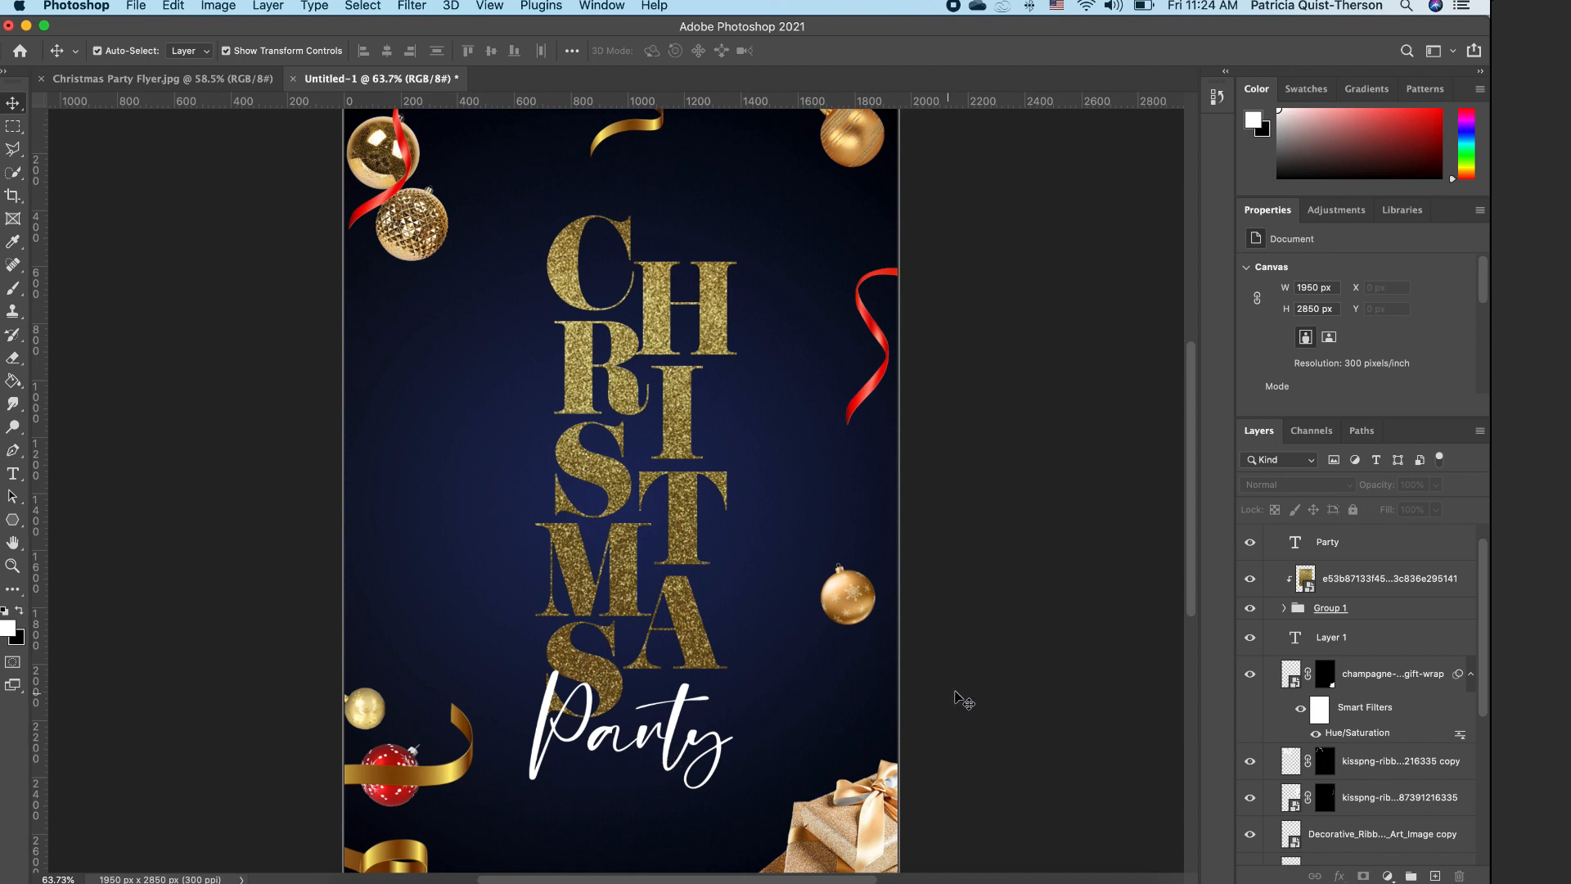
# Step: Enable a Drop Shadow layer style on Group 1, which holds the CHRISTMAS letters, and show its settings
pyautogui.scroll(-1, 747, 670)
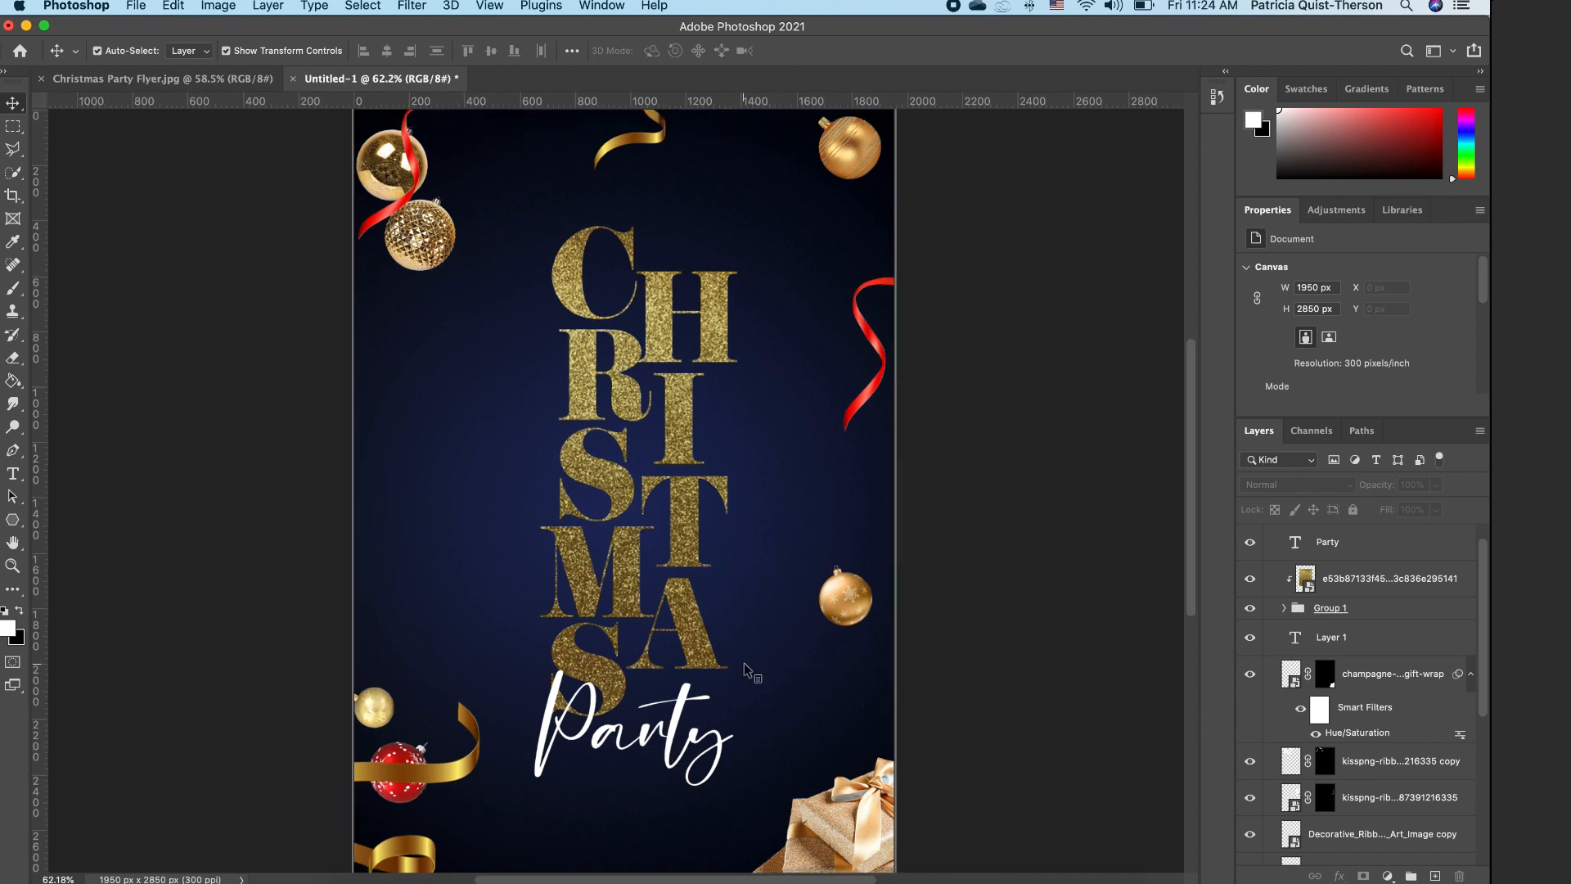
pyautogui.scroll(-2, 747, 670)
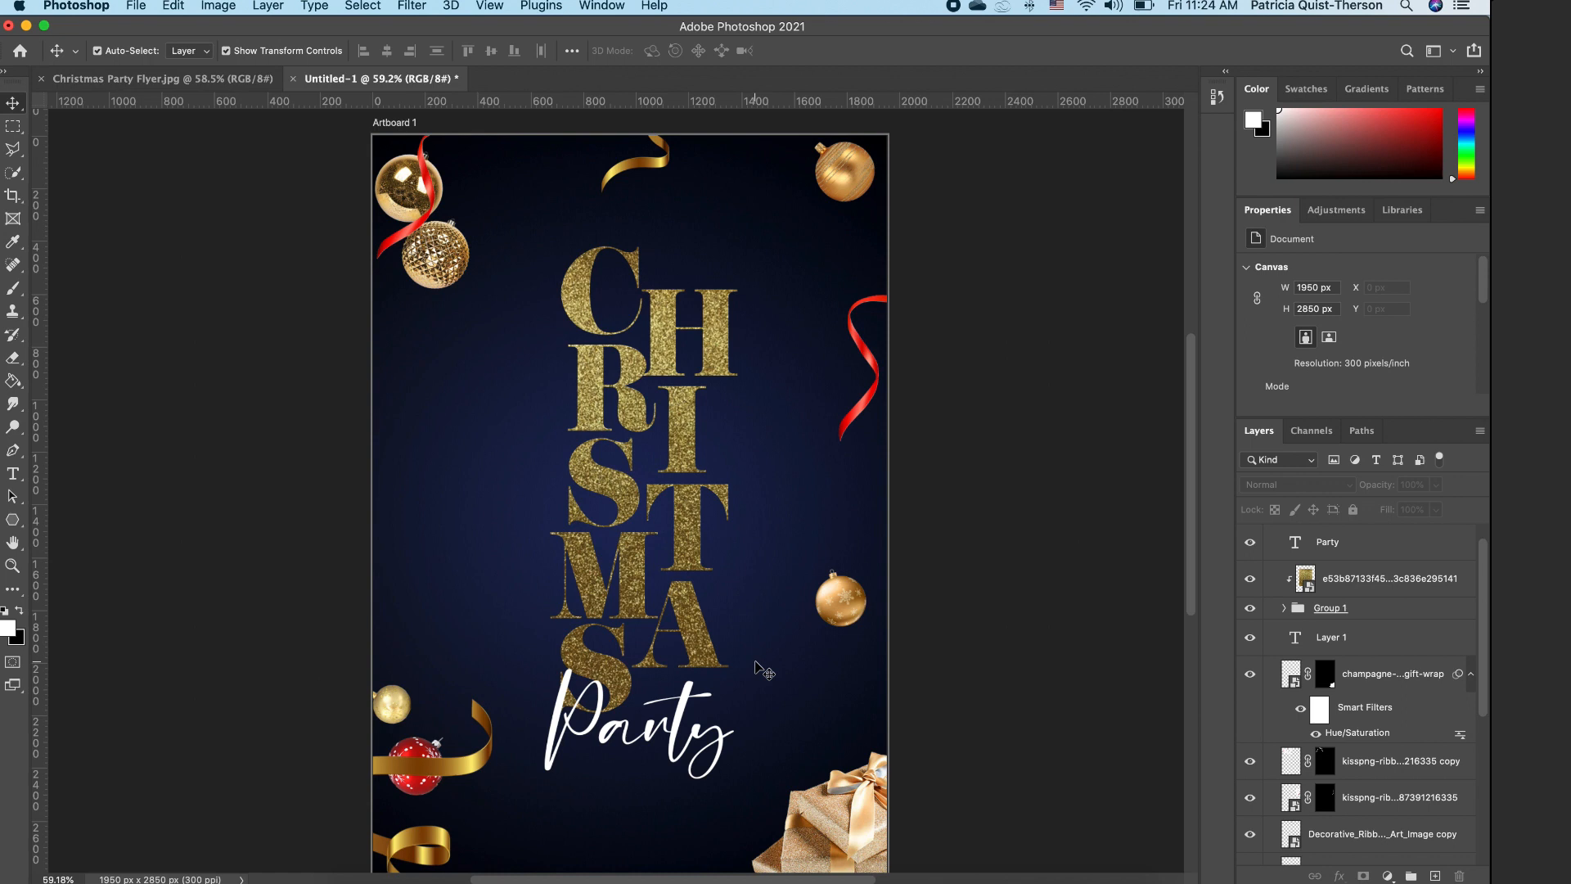
pyautogui.click(709, 331)
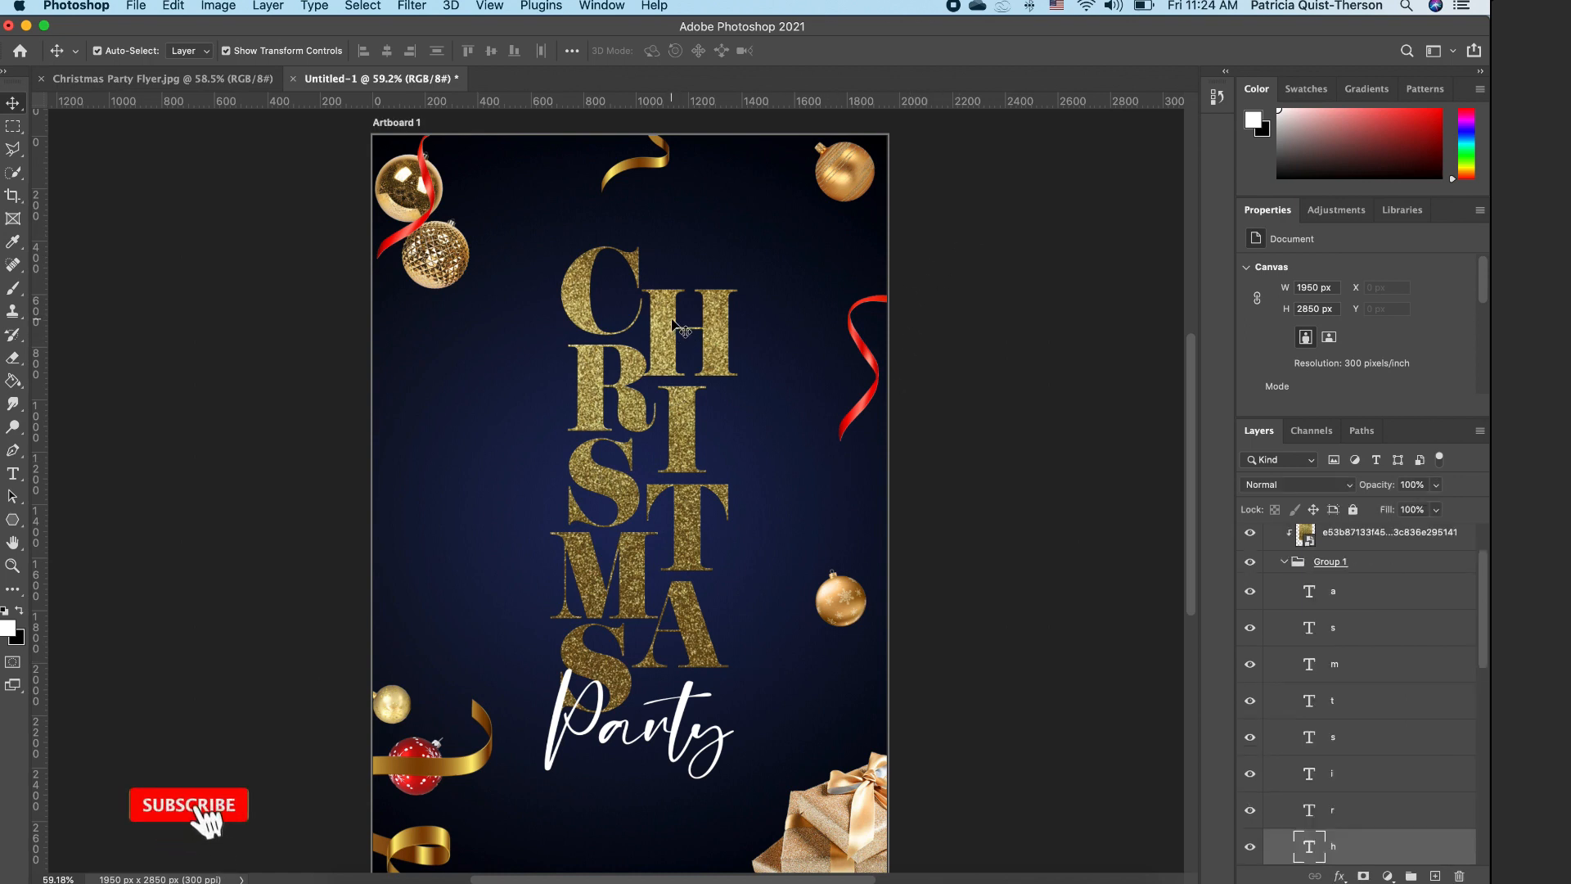
pyautogui.click(1065, 443)
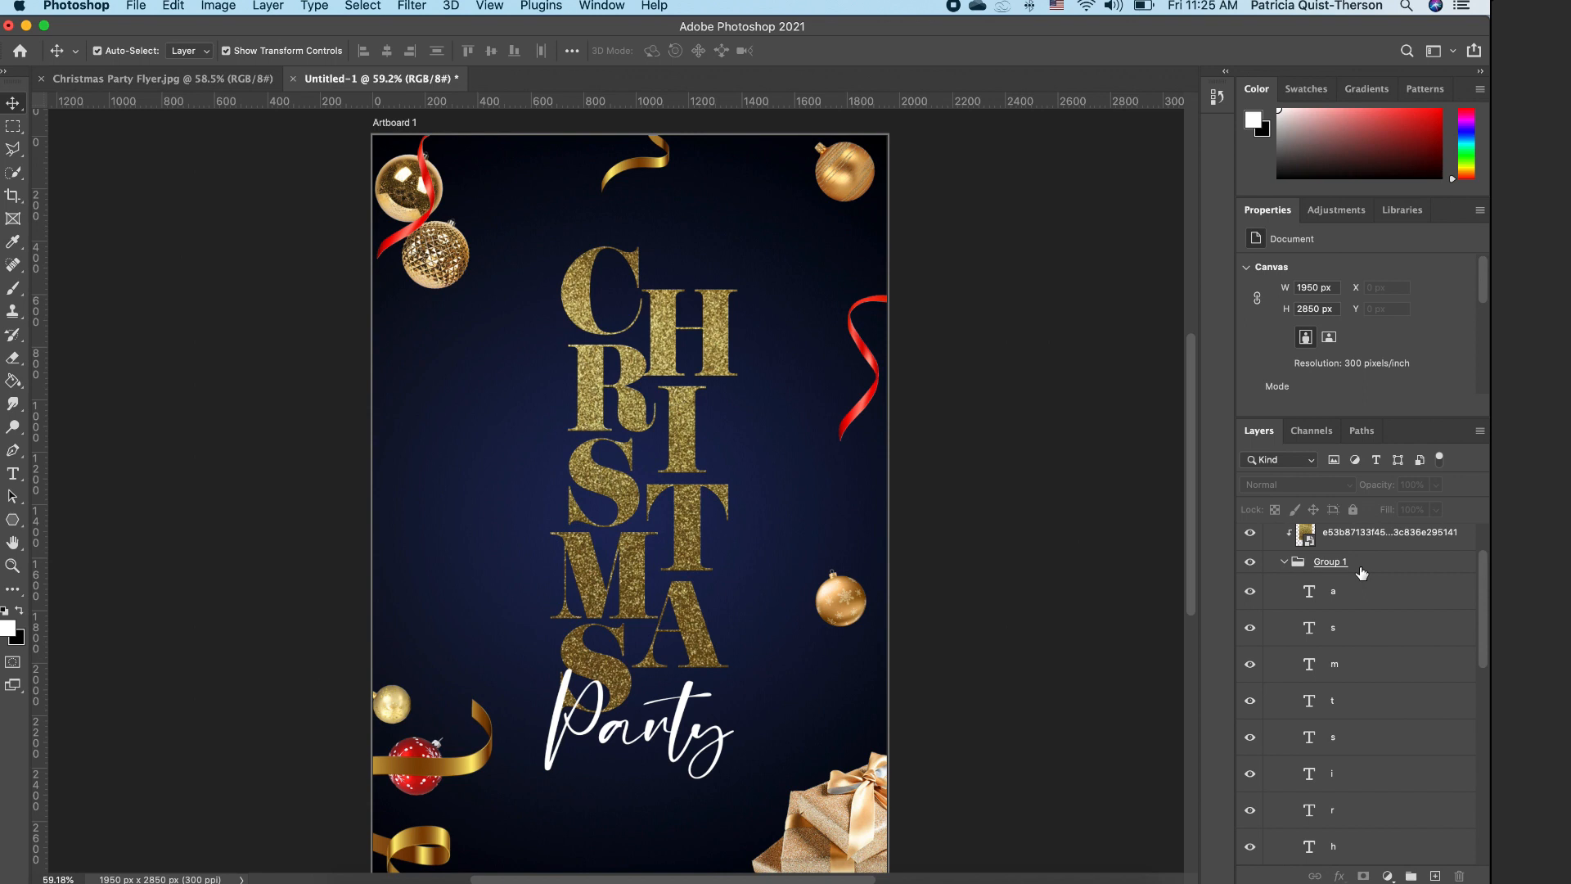
pyautogui.click(1285, 561)
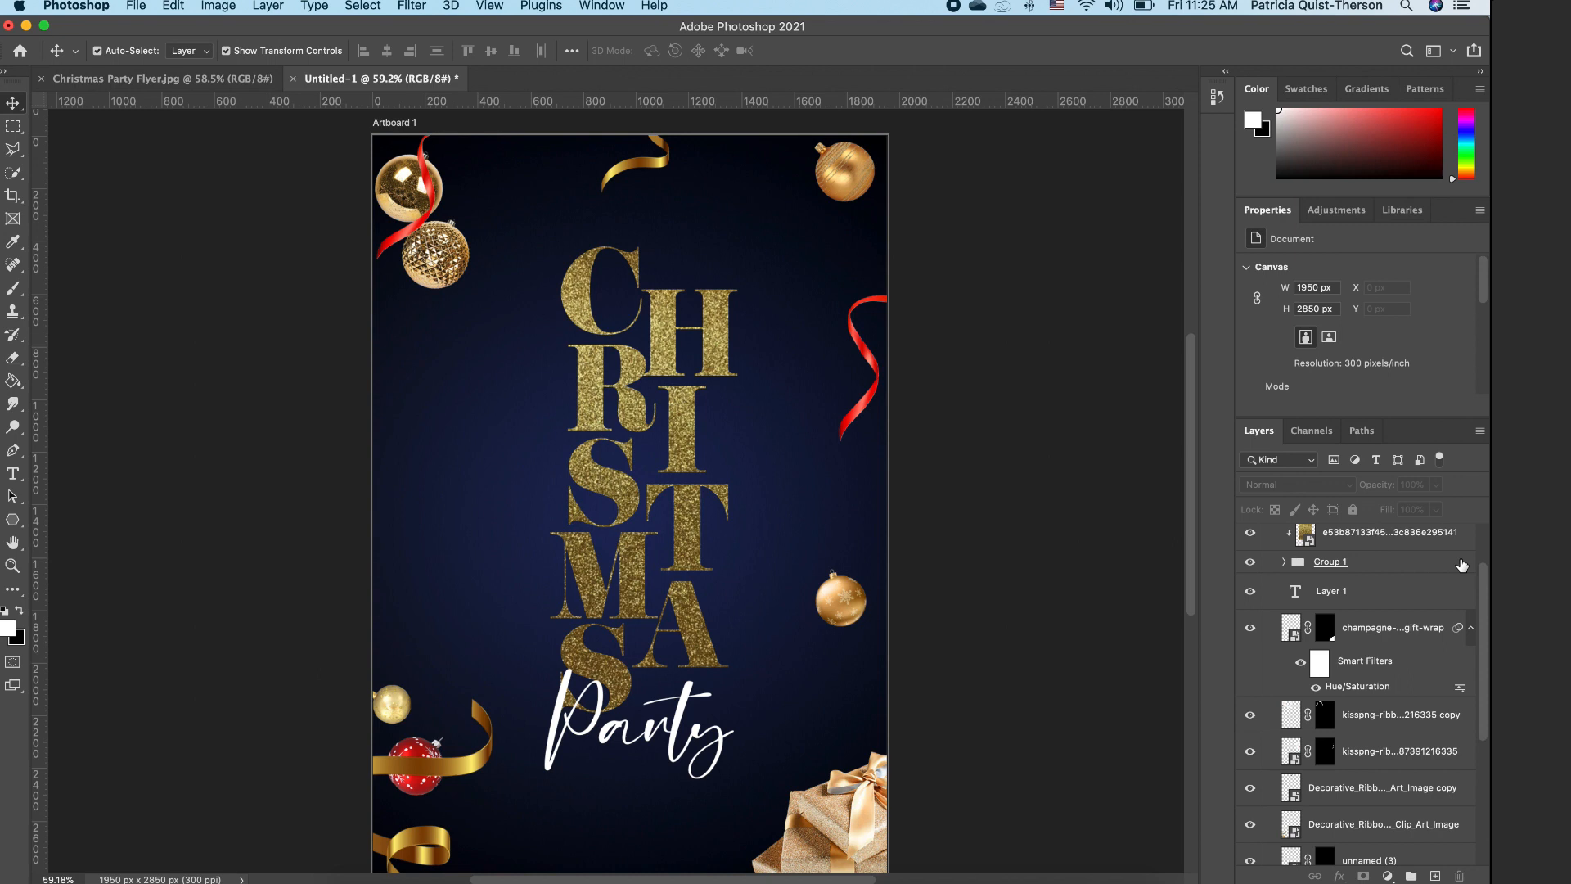
pyautogui.doubleClick(1462, 565)
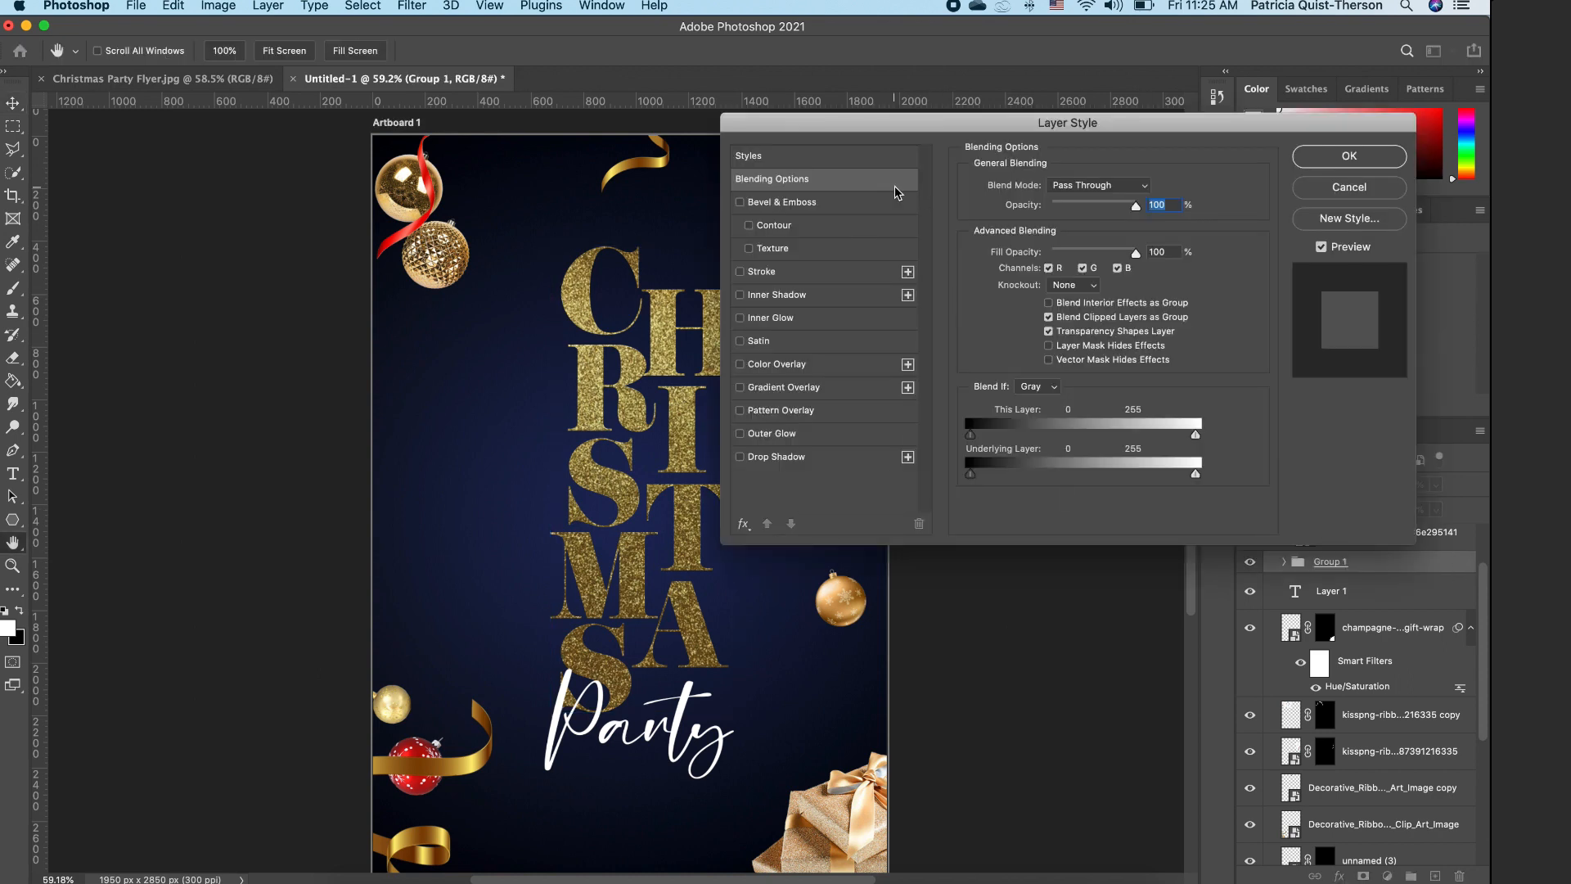
pyautogui.click(742, 457)
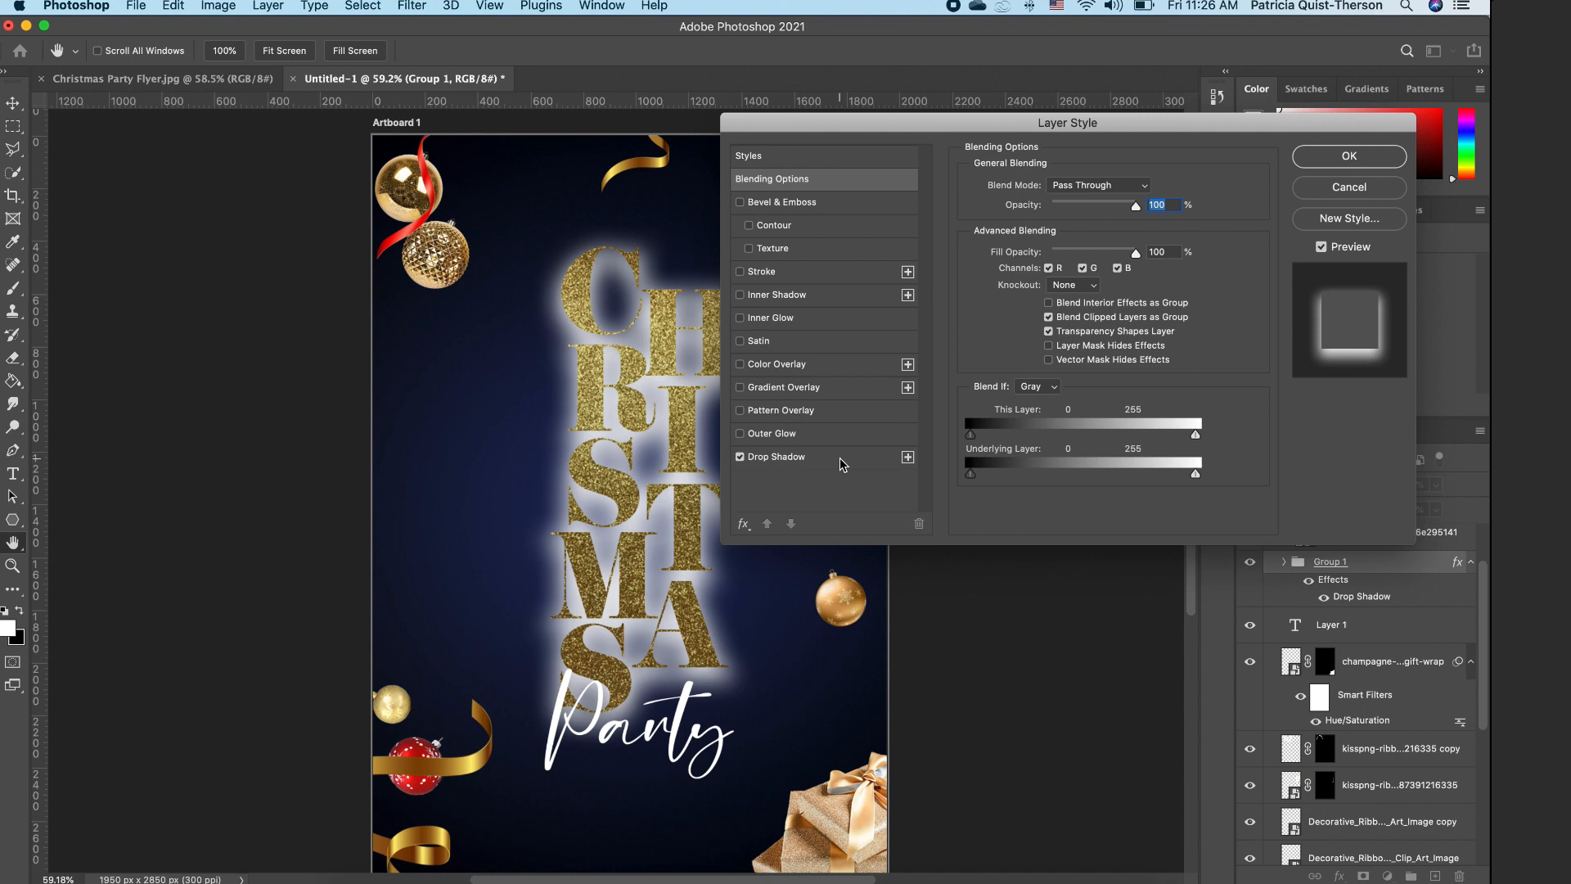
pyautogui.click(840, 458)
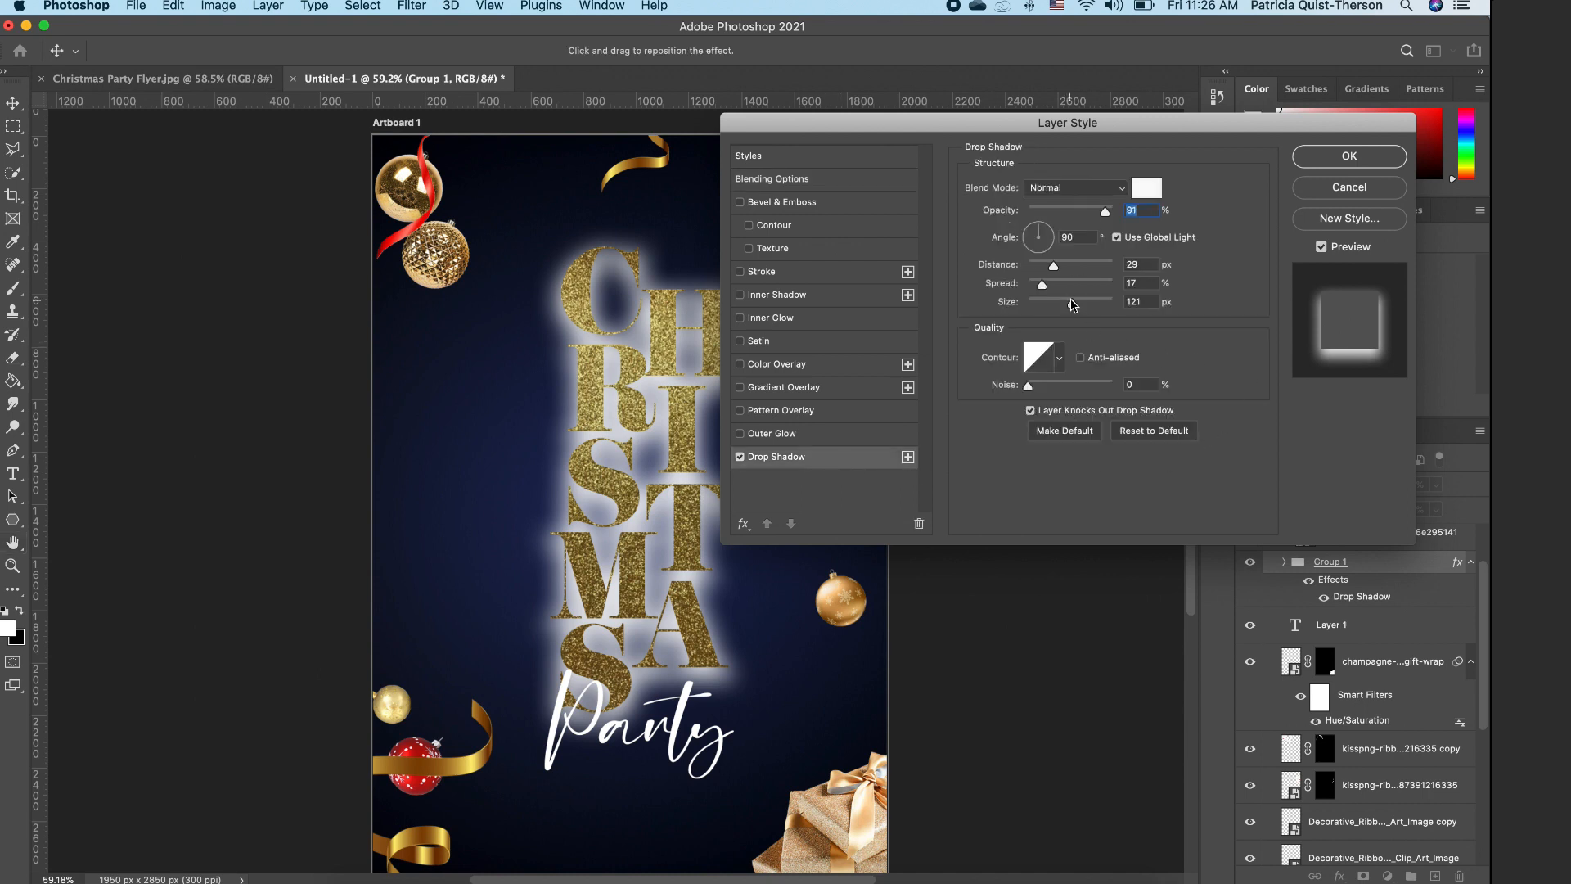
# Step: Tighten the lettering's drop shadow to size 7 px, distance 8 px, spread 13% and angle 61°
pyautogui.moveTo(1072, 301); pyautogui.dragTo(1035, 303)
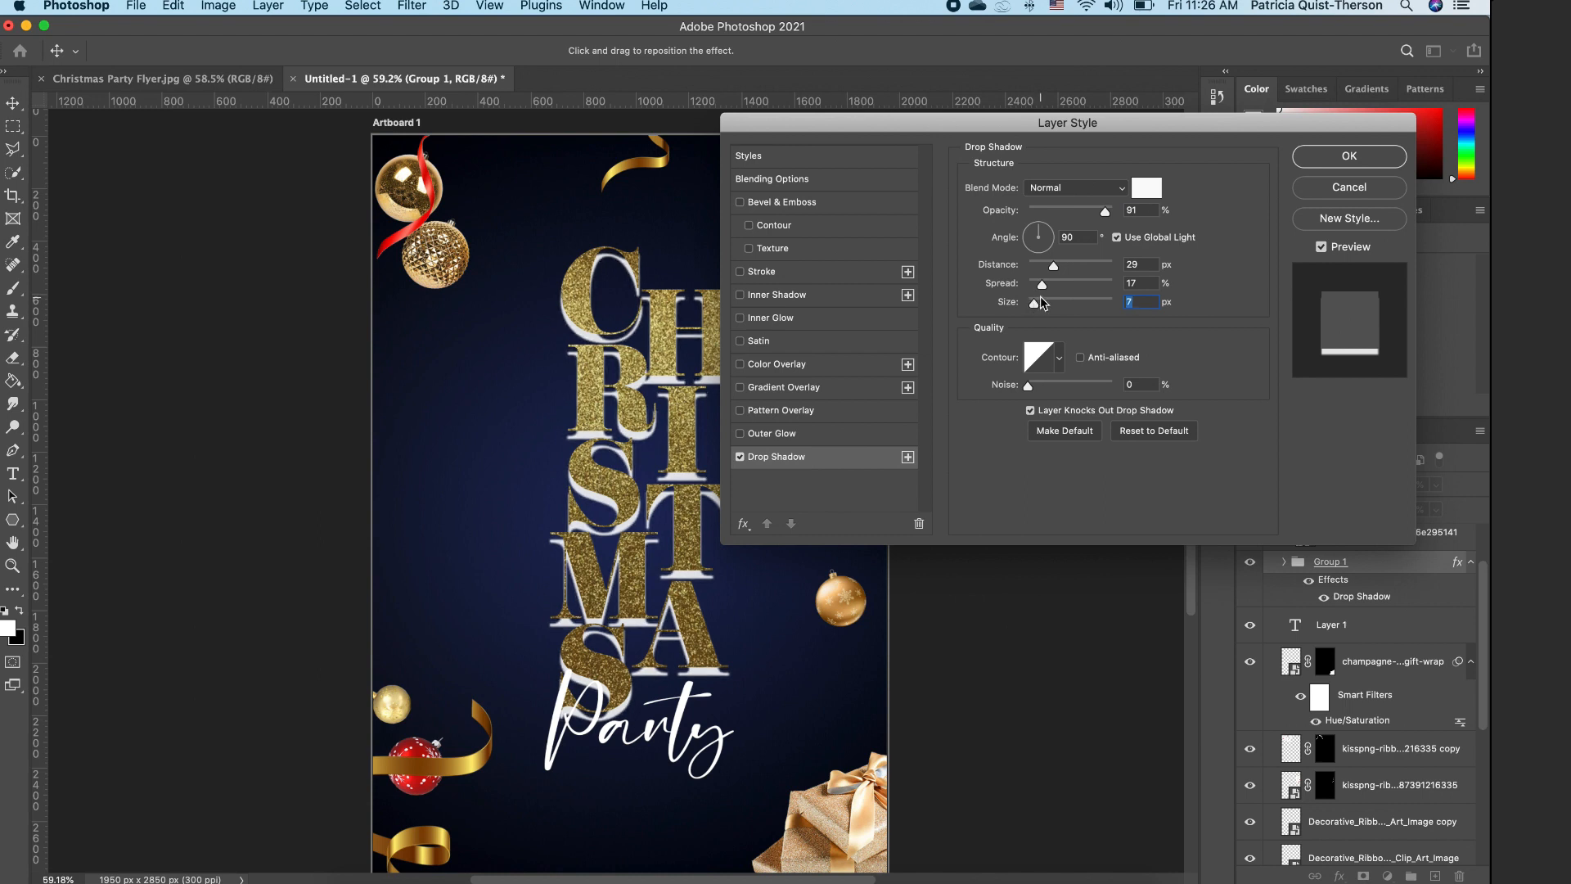
pyautogui.moveTo(1055, 271); pyautogui.dragTo(1036, 270)
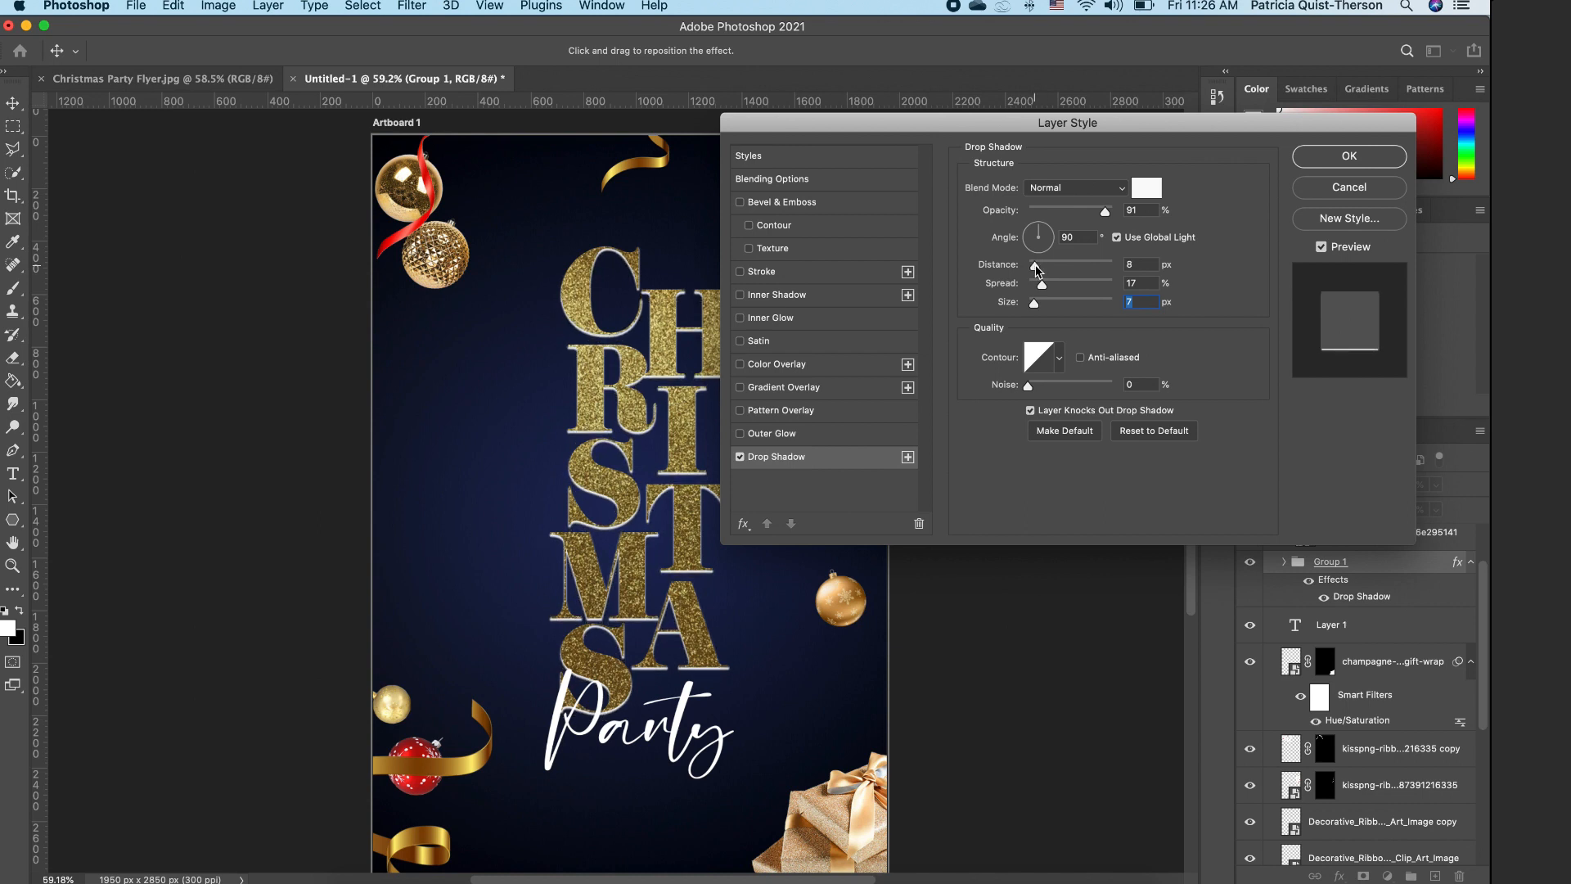
pyautogui.click(1036, 270)
pyautogui.moveTo(1043, 287); pyautogui.dragTo(1038, 288)
pyautogui.click(1045, 235)
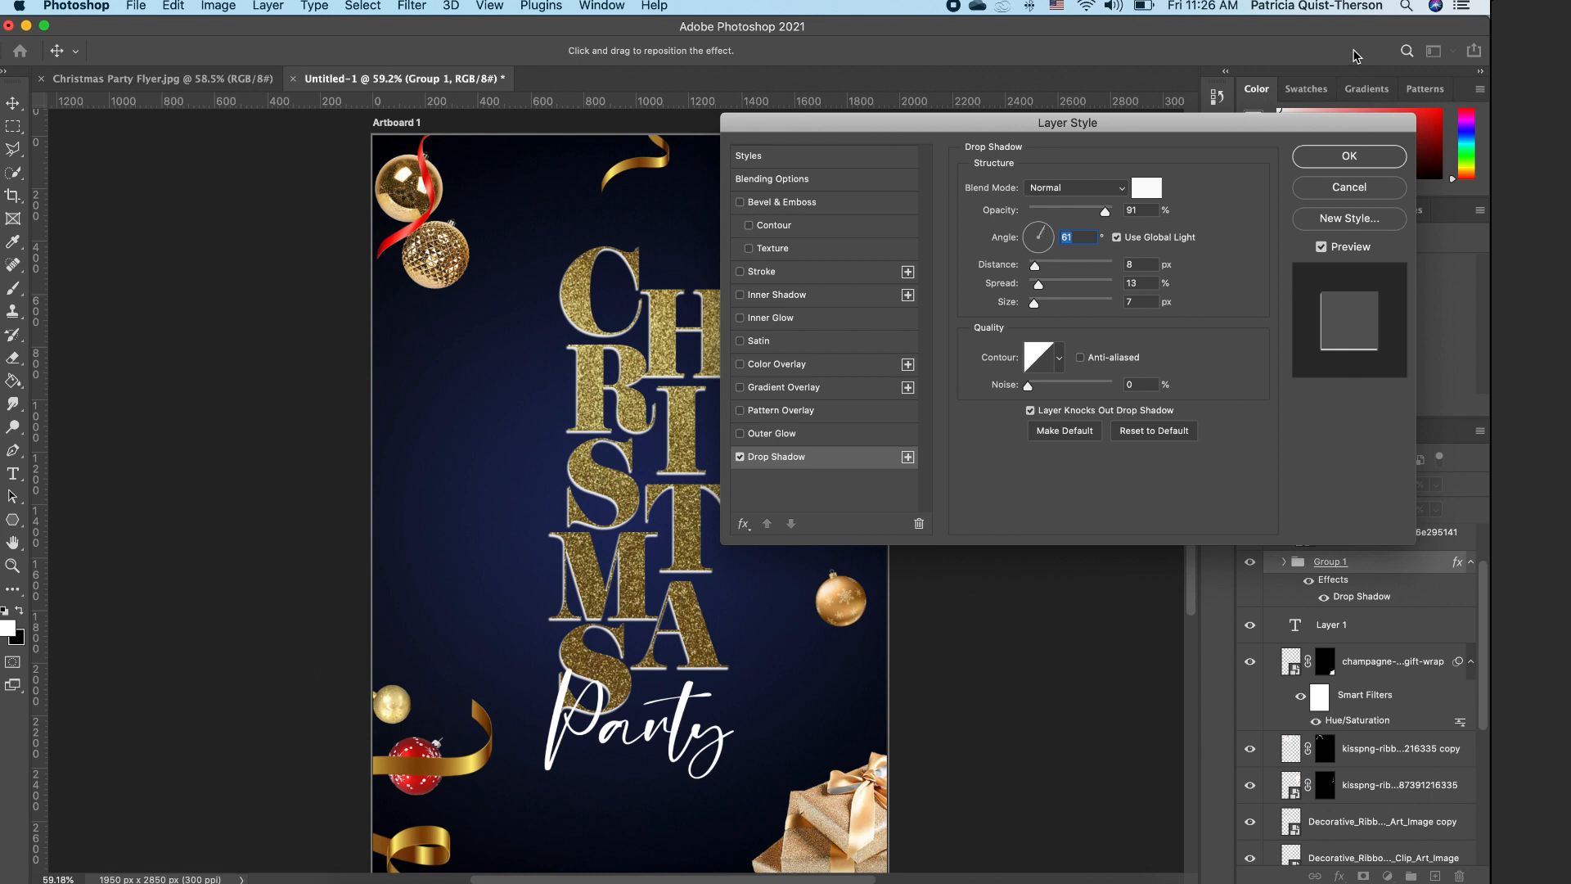
# Step: Change the lettering's drop shadow colour to black (000000), set its distance to 15 px, and apply the layer style
pyautogui.click(1149, 193)
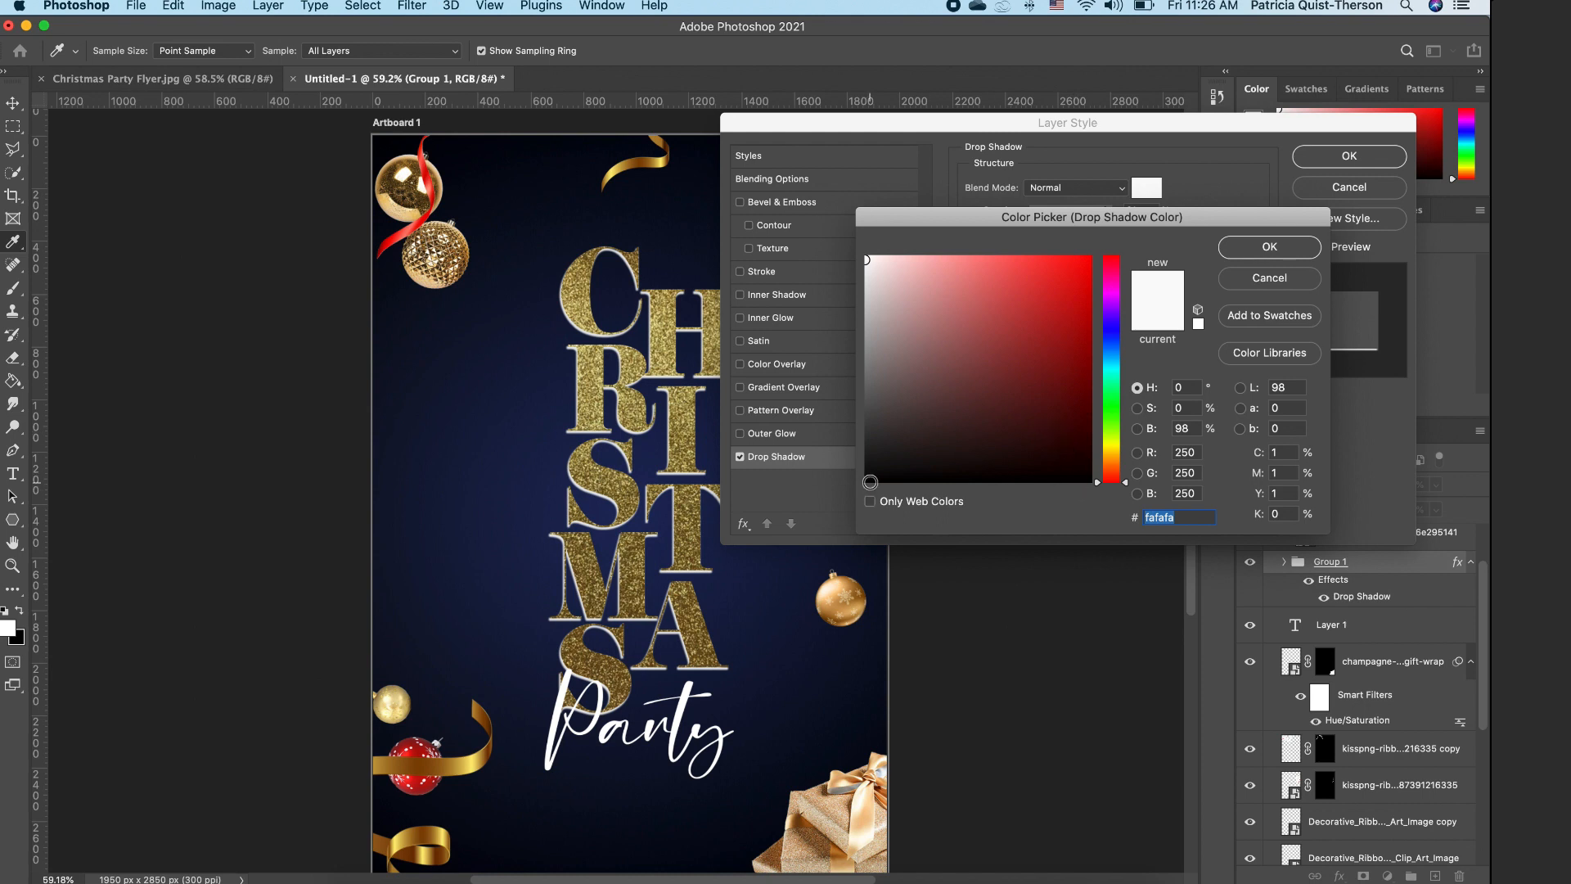
pyautogui.click(870, 482)
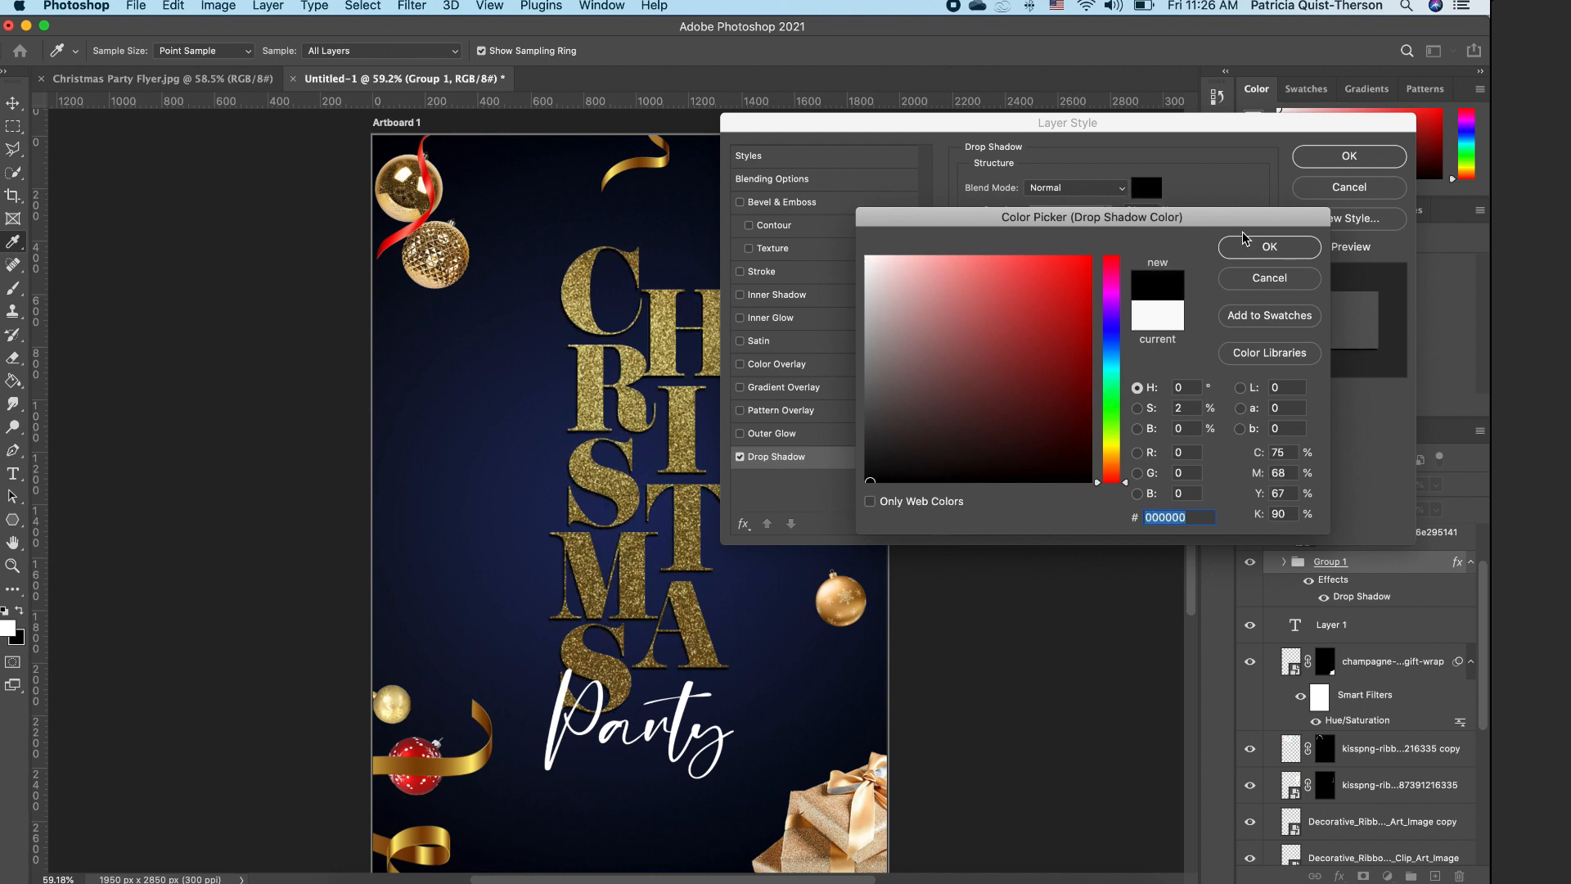
pyautogui.click(1268, 254)
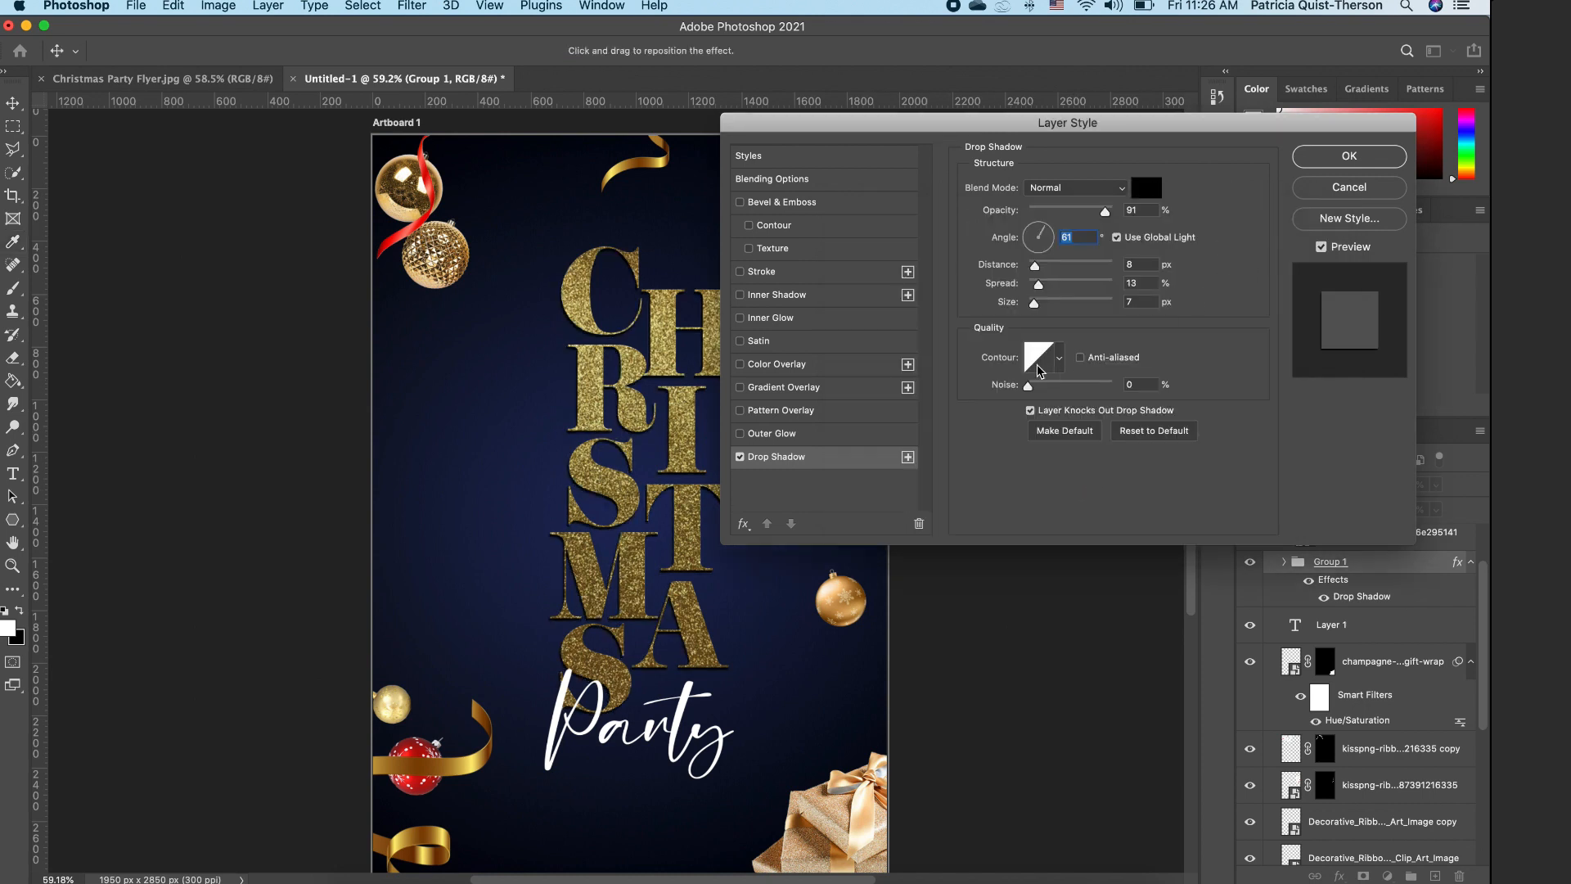
pyautogui.click(1037, 268)
pyautogui.moveTo(1036, 268); pyautogui.dragTo(1041, 268)
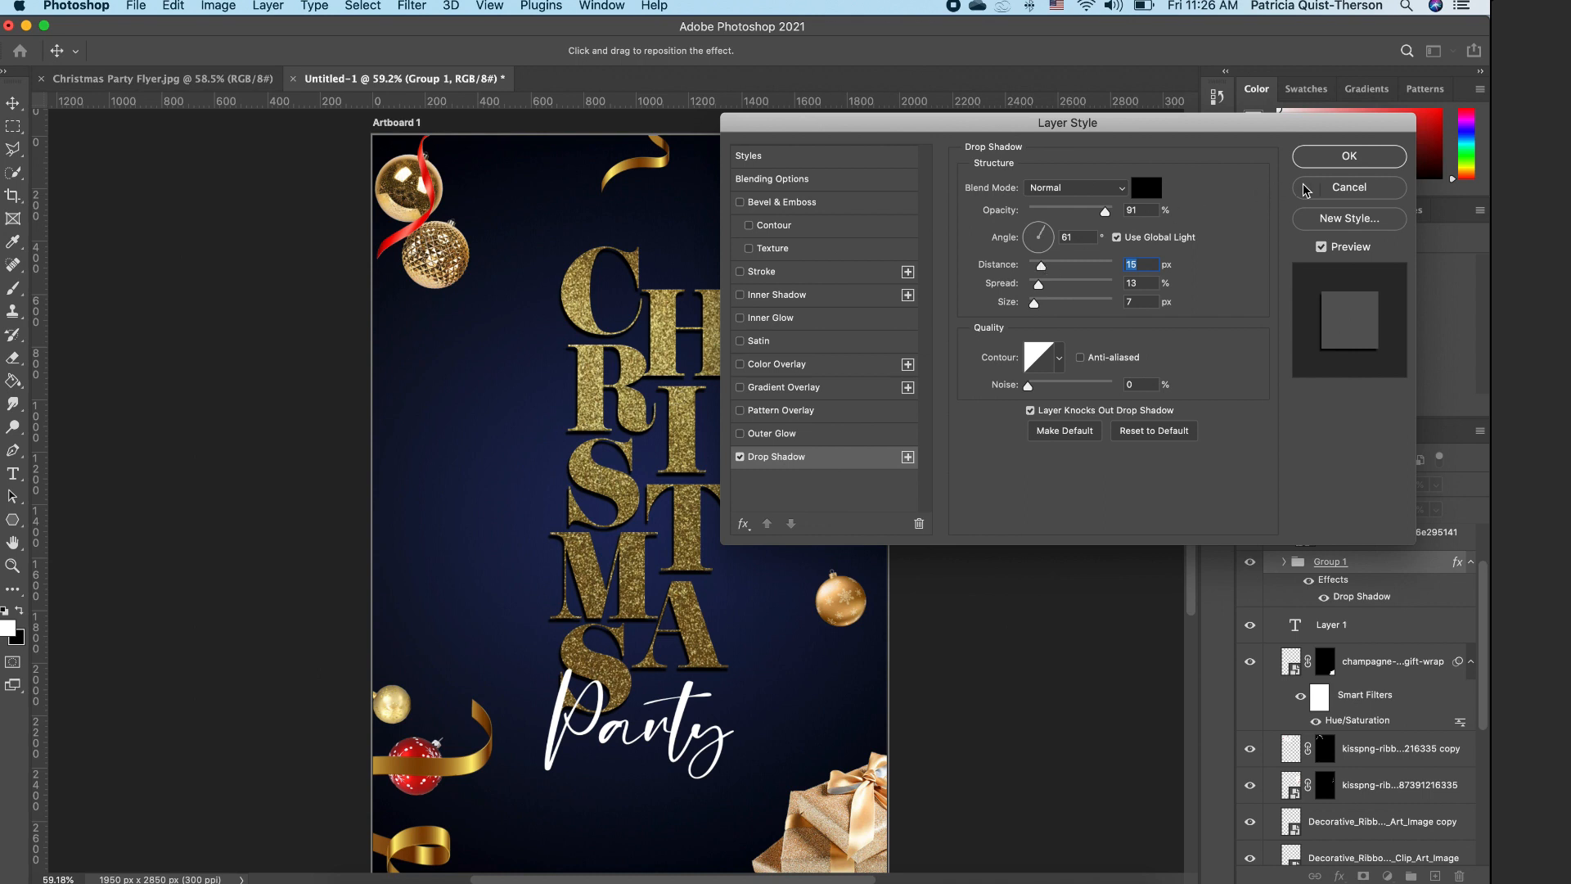
pyautogui.click(1351, 168)
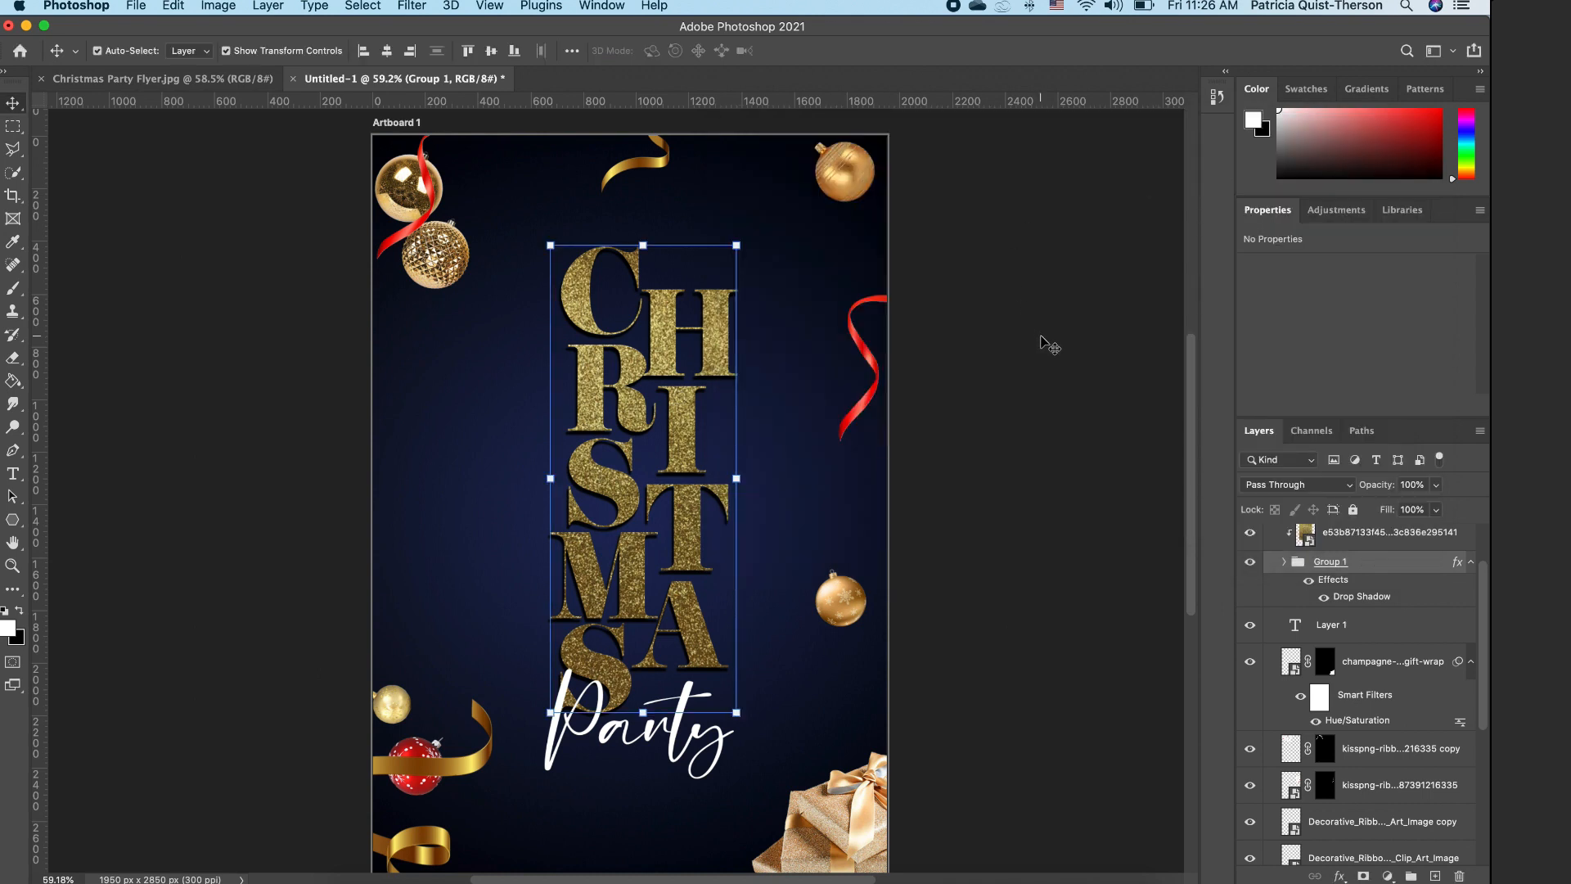
# Step: Apply a Brightness/Contrast adjustment with brightness 58 to the gold glitter image clipped to the CHRISTMAS lettering
pyautogui.click(1351, 533)
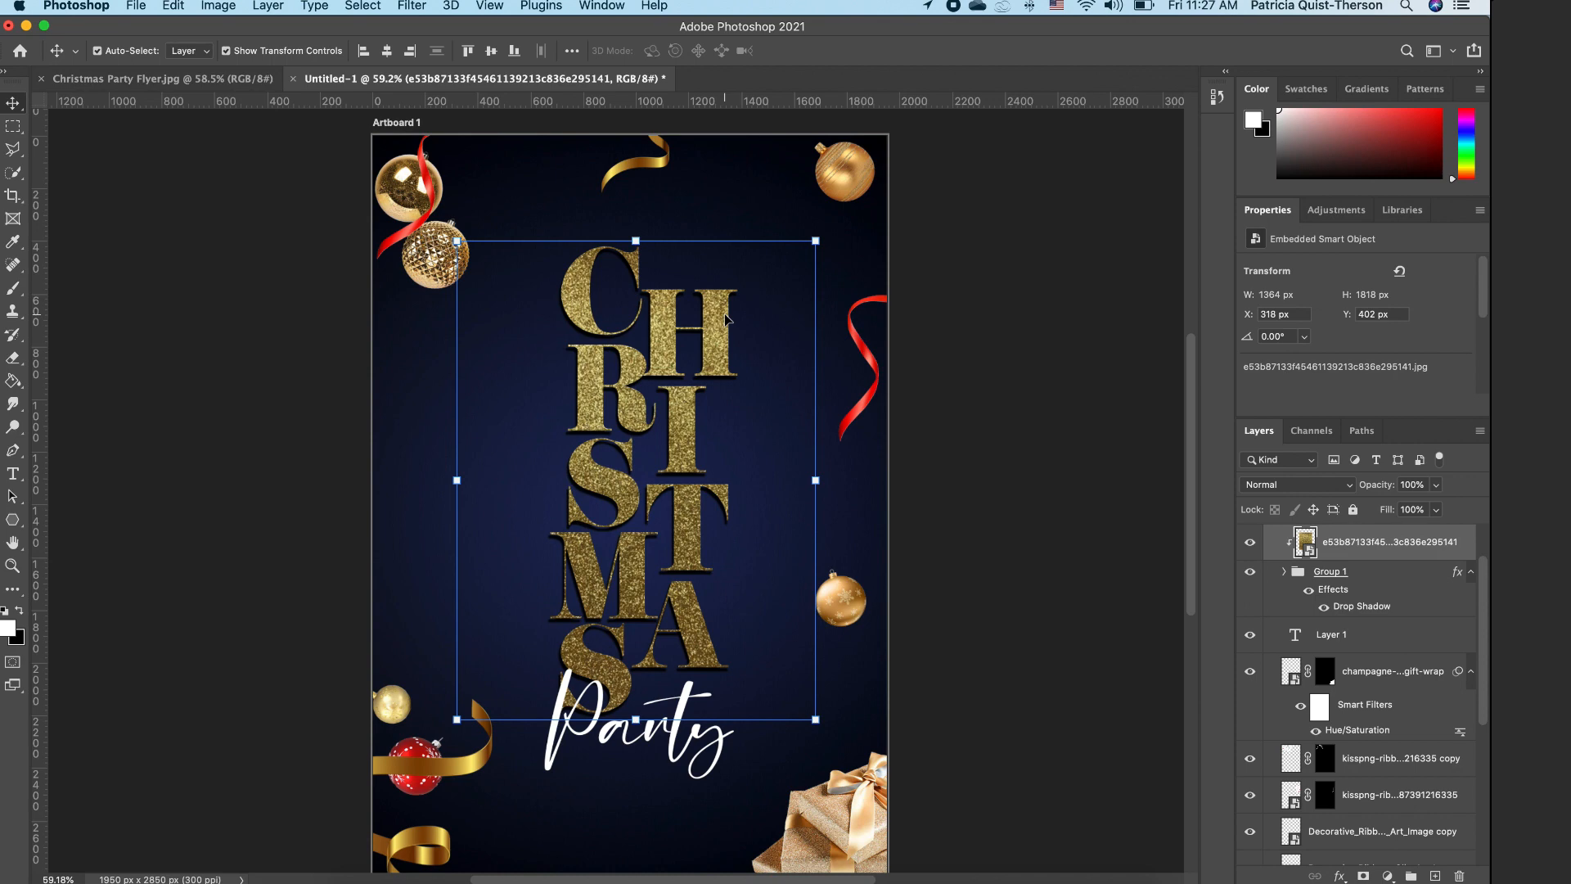
pyautogui.click(220, 6)
pyautogui.moveTo(250, 61)
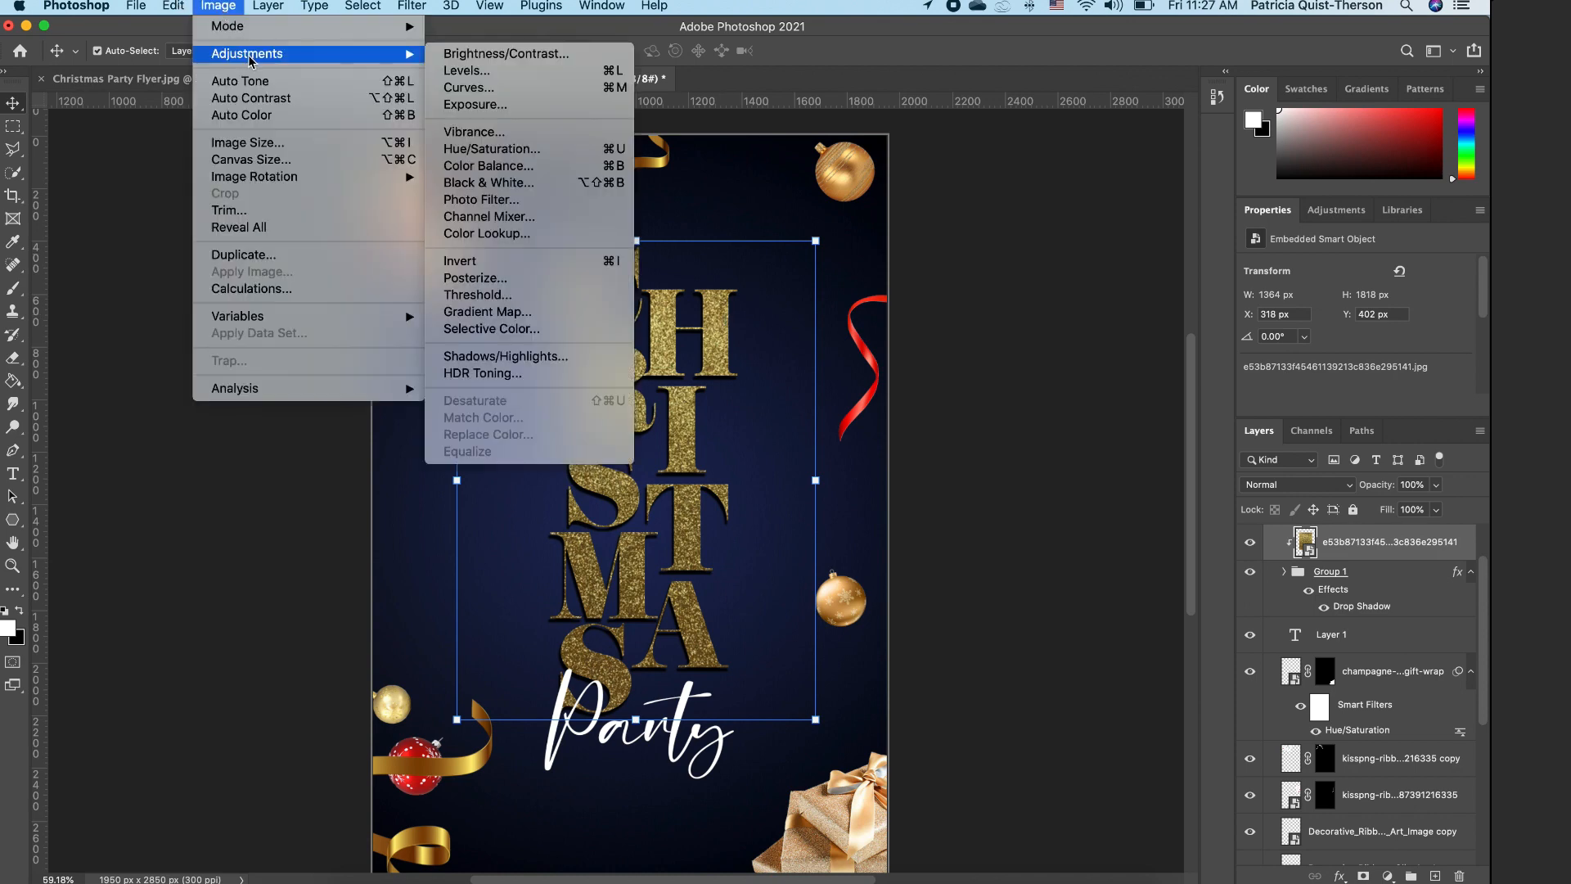
pyautogui.click(501, 54)
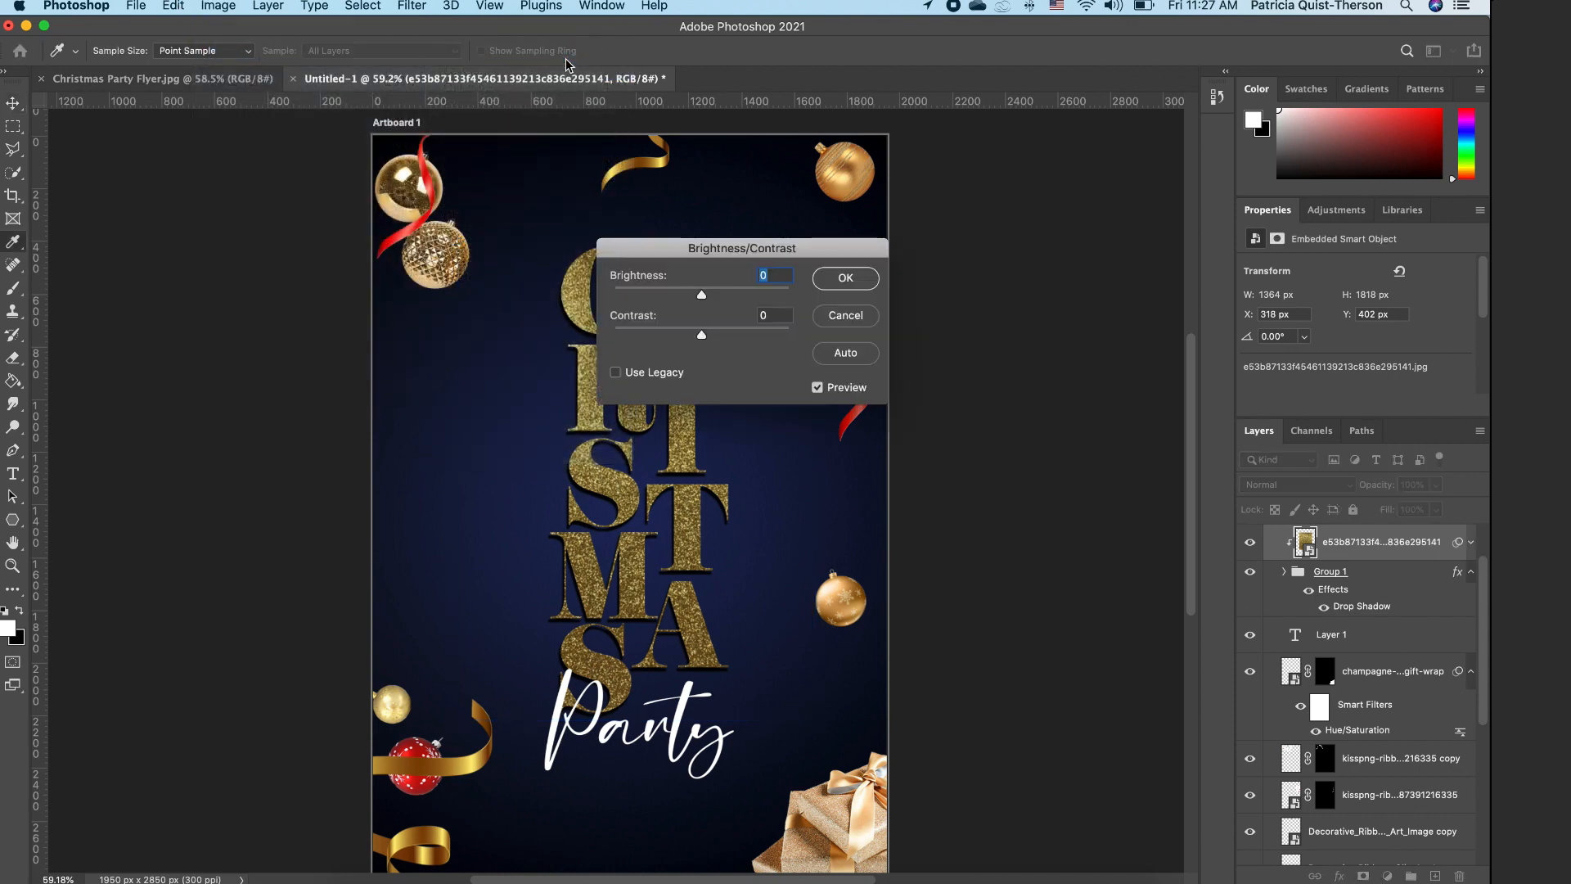
pyautogui.moveTo(786, 247); pyautogui.dragTo(1016, 224)
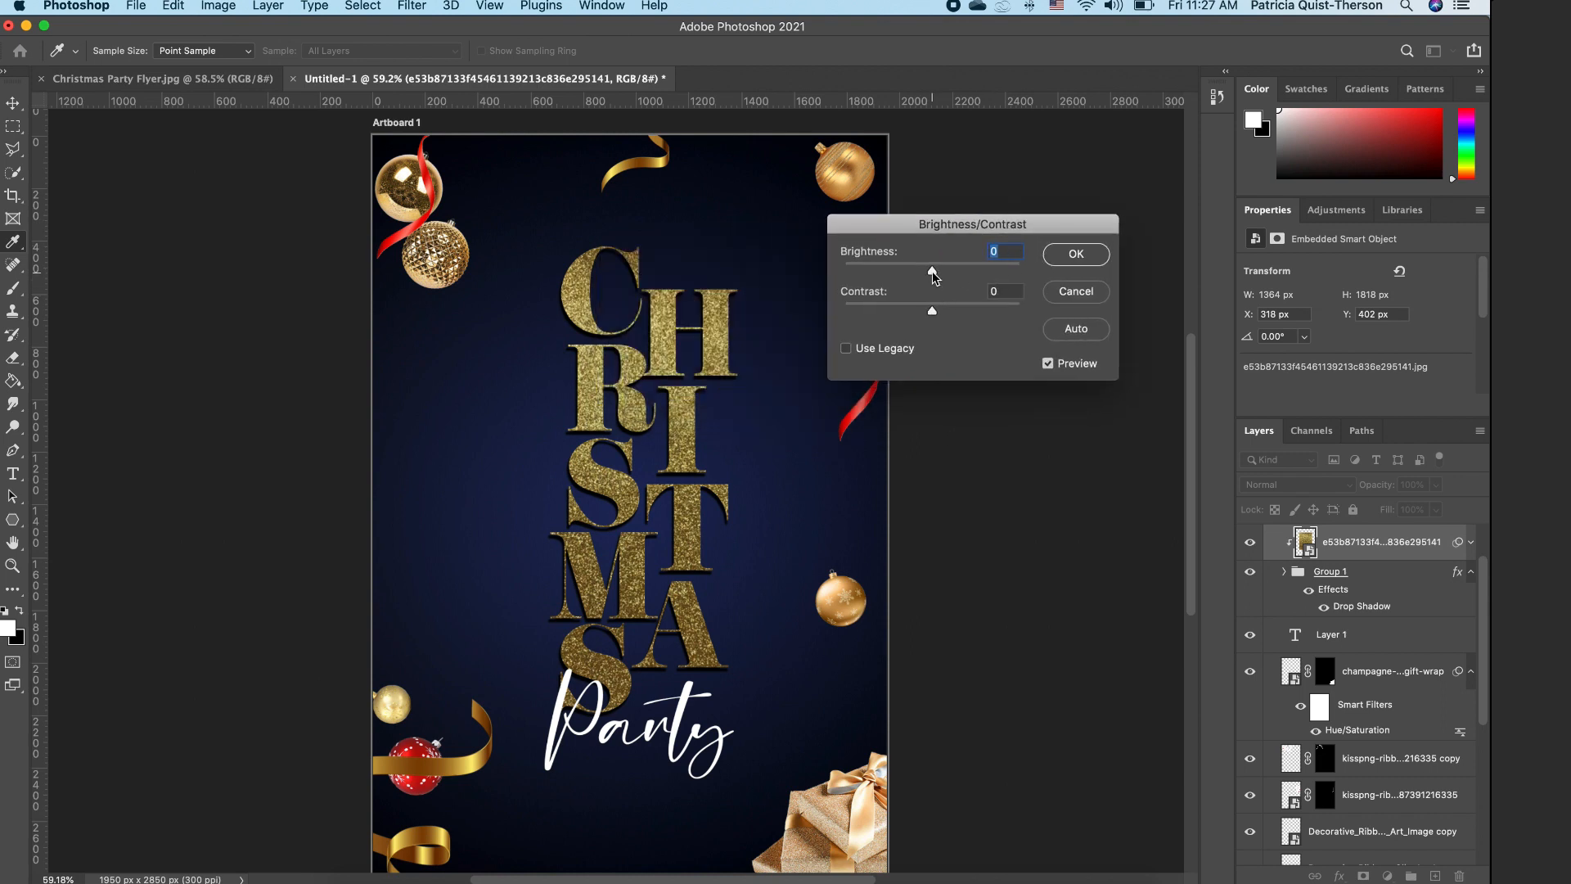
pyautogui.moveTo(931, 272); pyautogui.dragTo(970, 268)
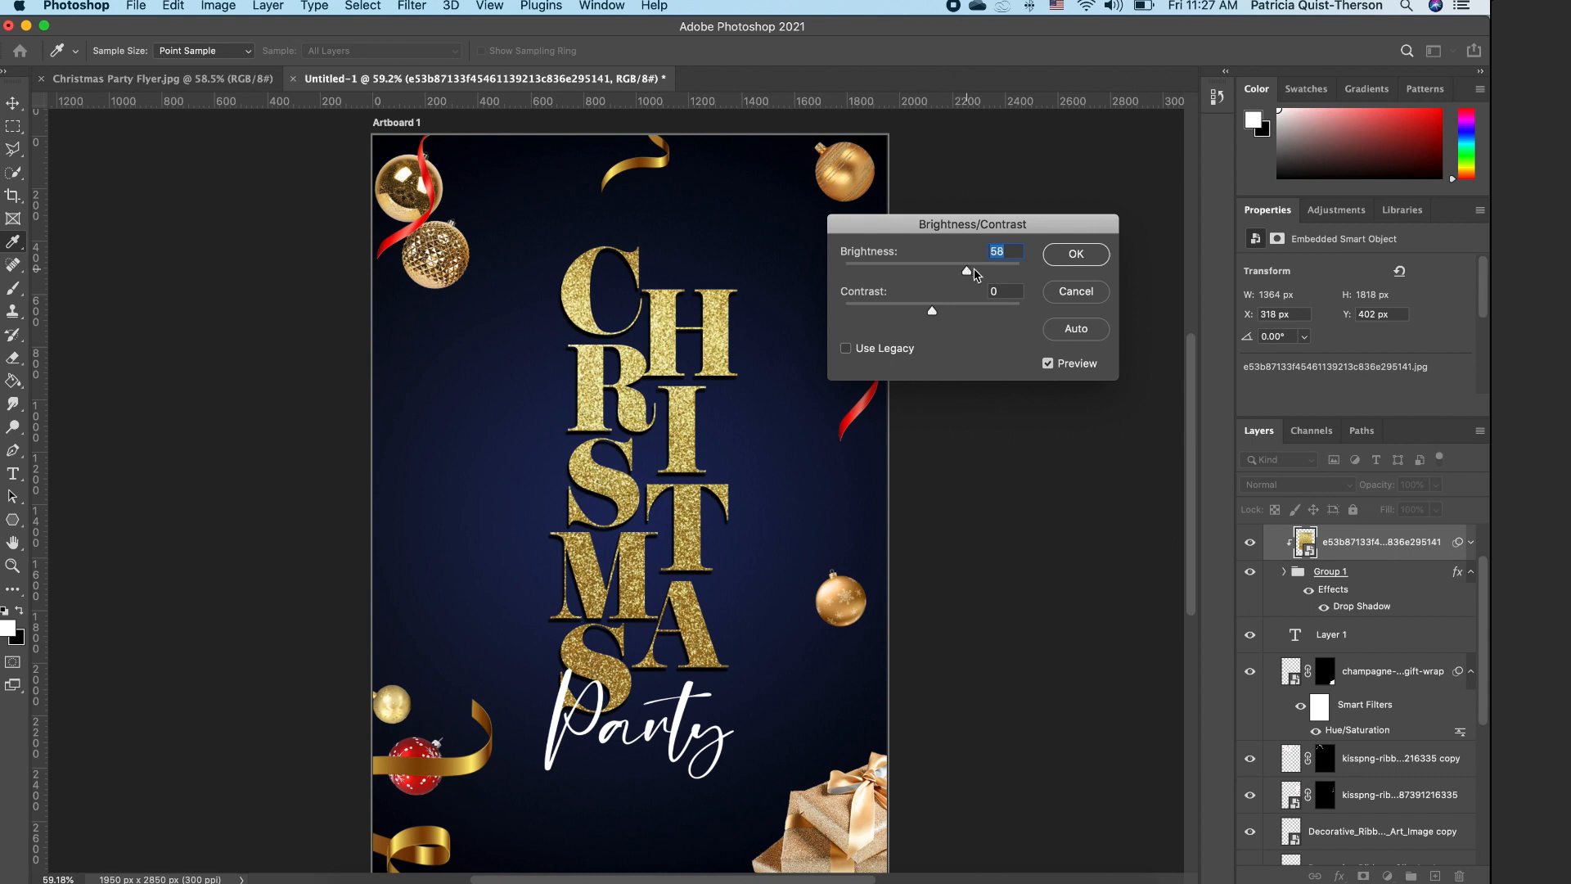
pyautogui.click(1075, 255)
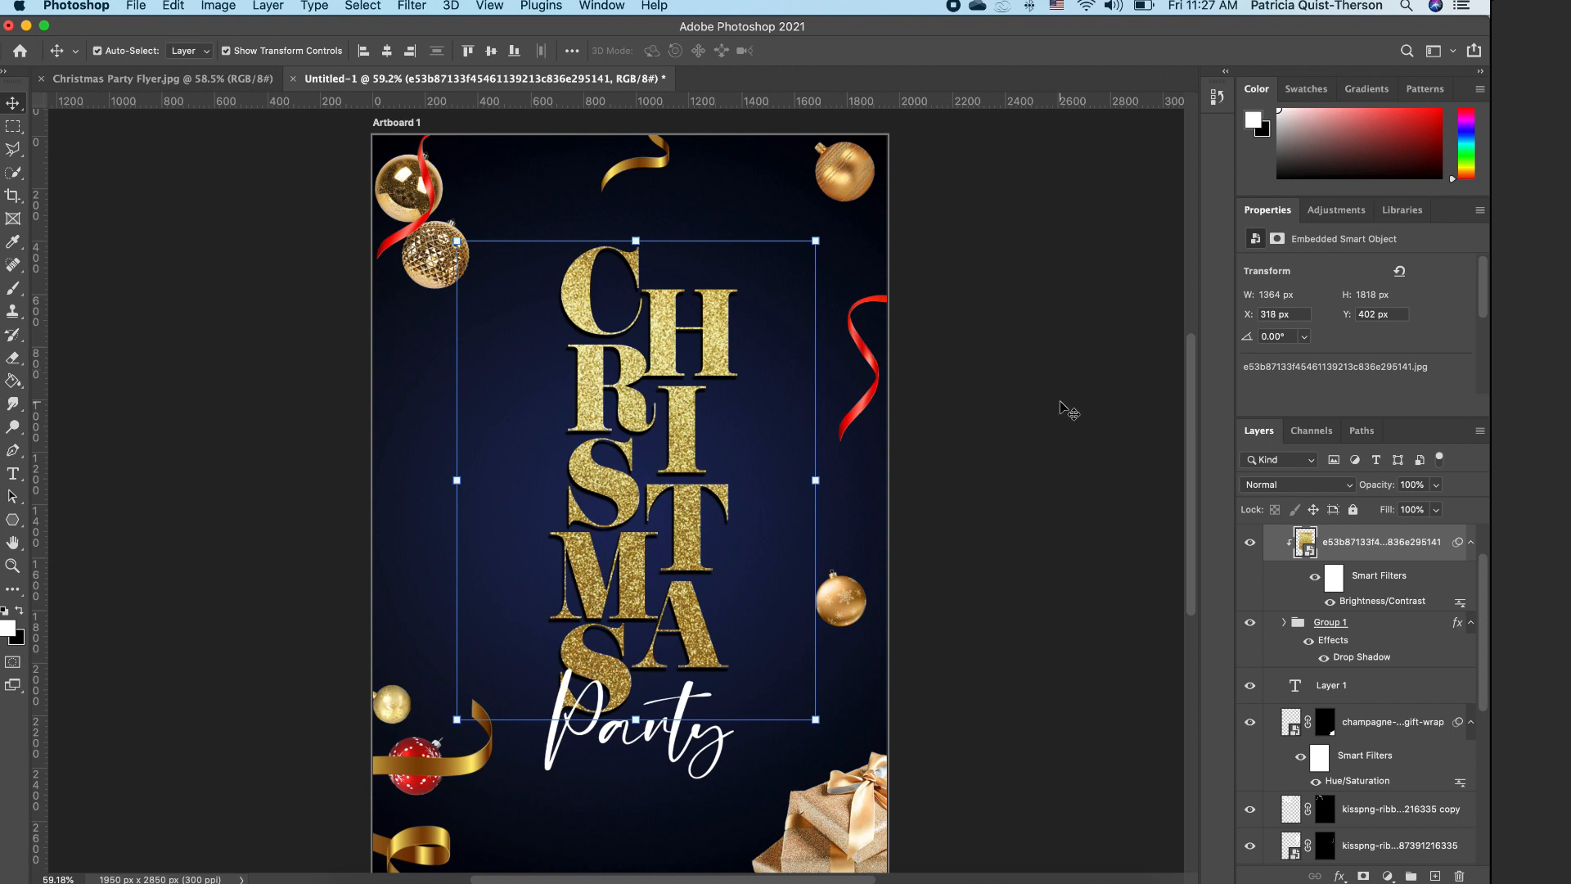
pyautogui.click(974, 426)
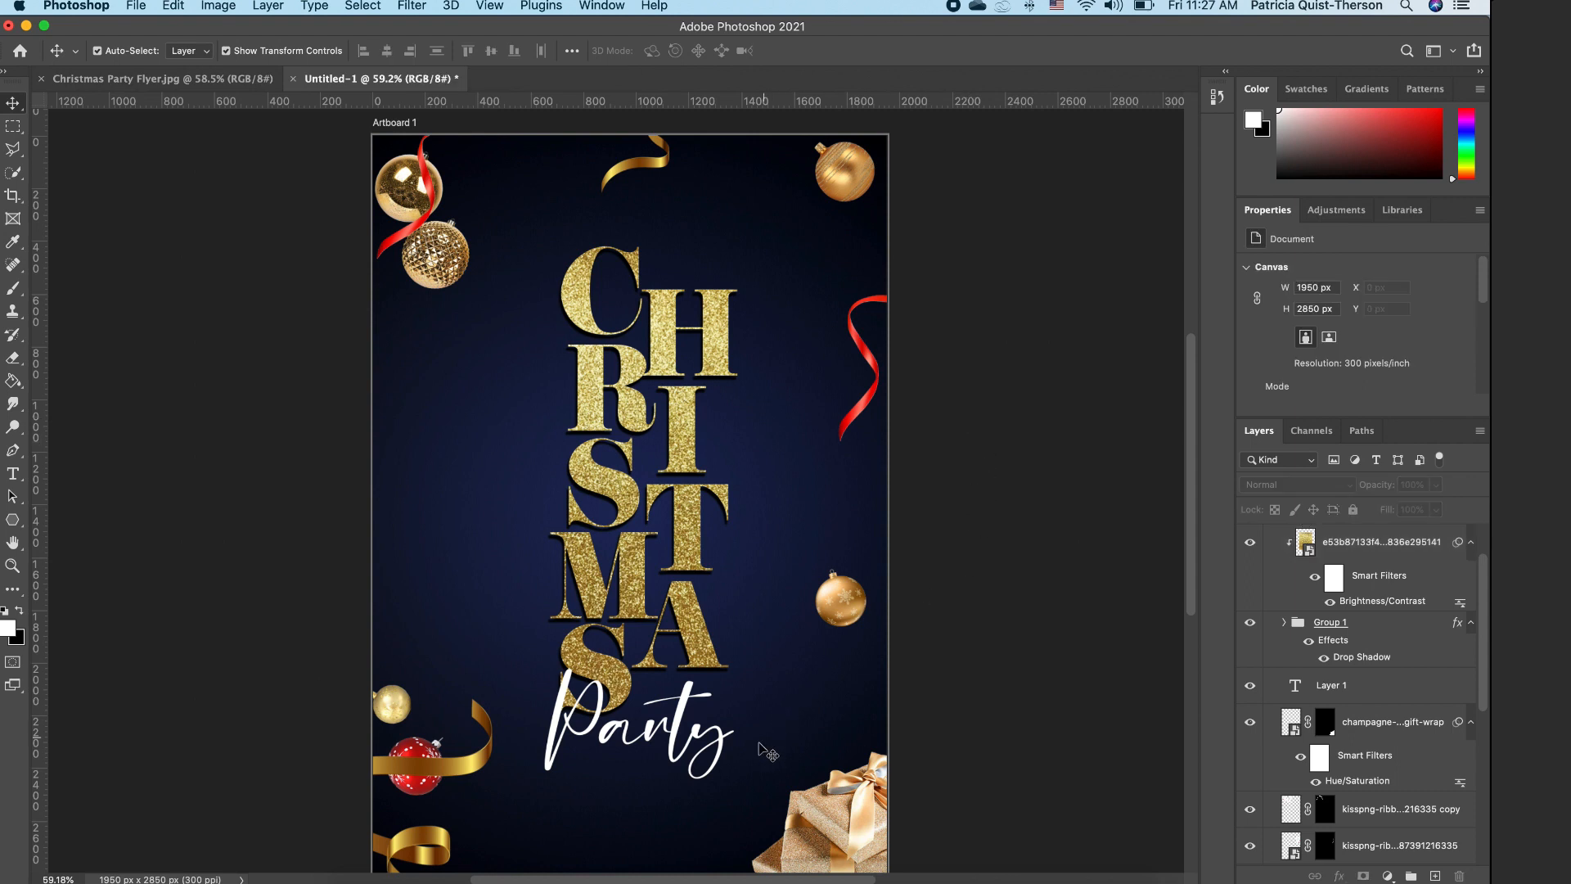
# Step: Nudge the Party text slightly right and up beneath the CHRISTMAS lettering
pyautogui.click(696, 749)
pyautogui.moveTo(676, 743)
pyautogui.mouseDown()
pyautogui.moveTo(761, 741)
pyautogui.moveTo(655, 757)
pyautogui.moveTo(683, 757)
pyautogui.moveTo(685, 740)
pyautogui.mouseUp()
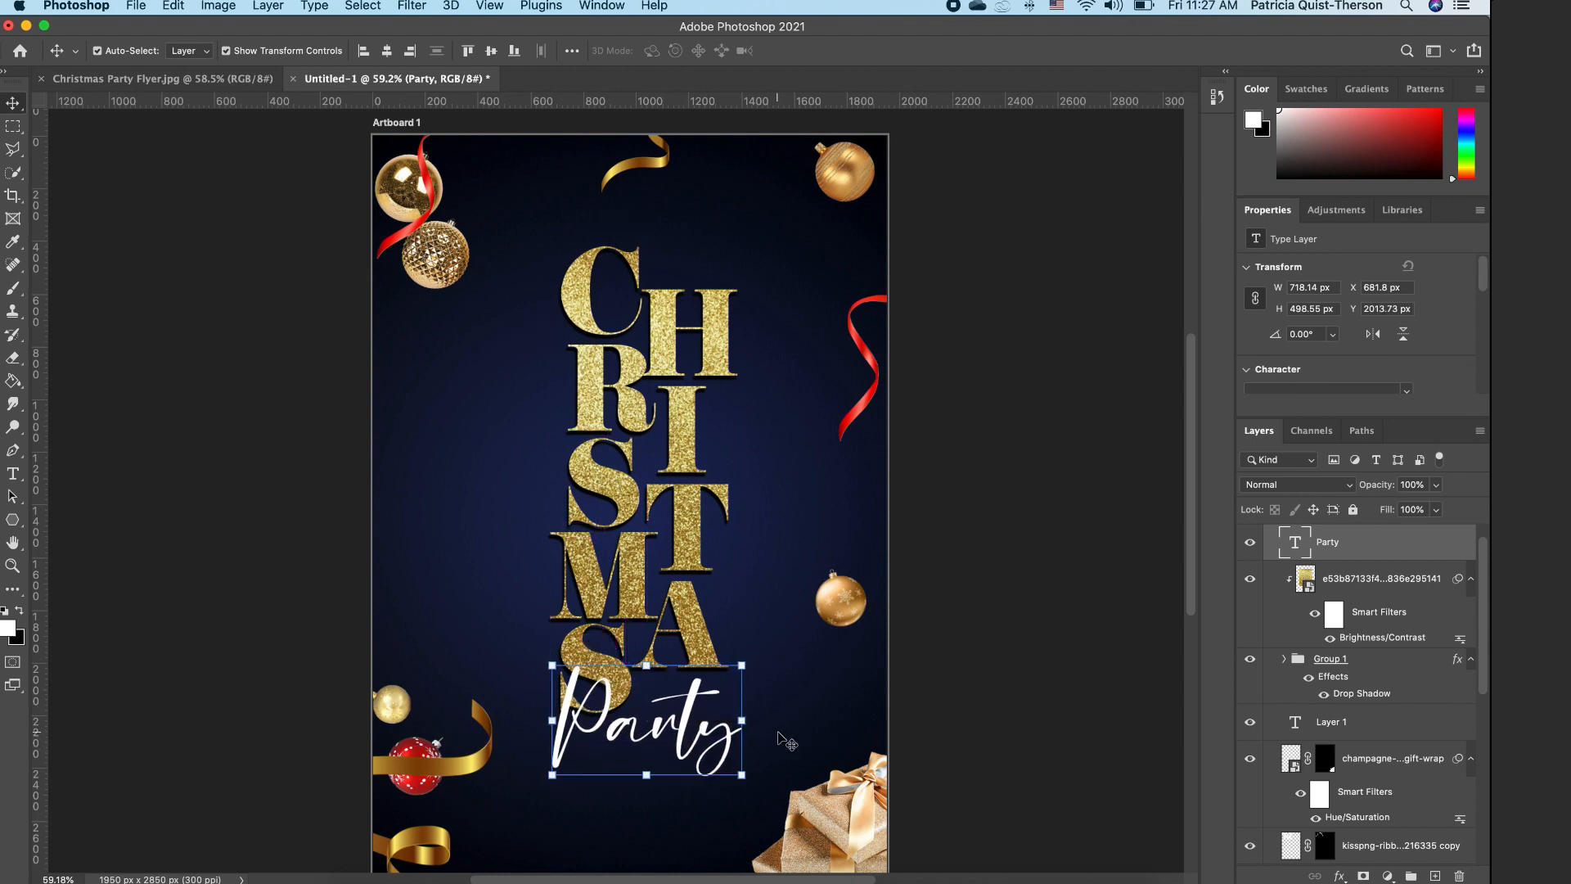
pyautogui.click(798, 739)
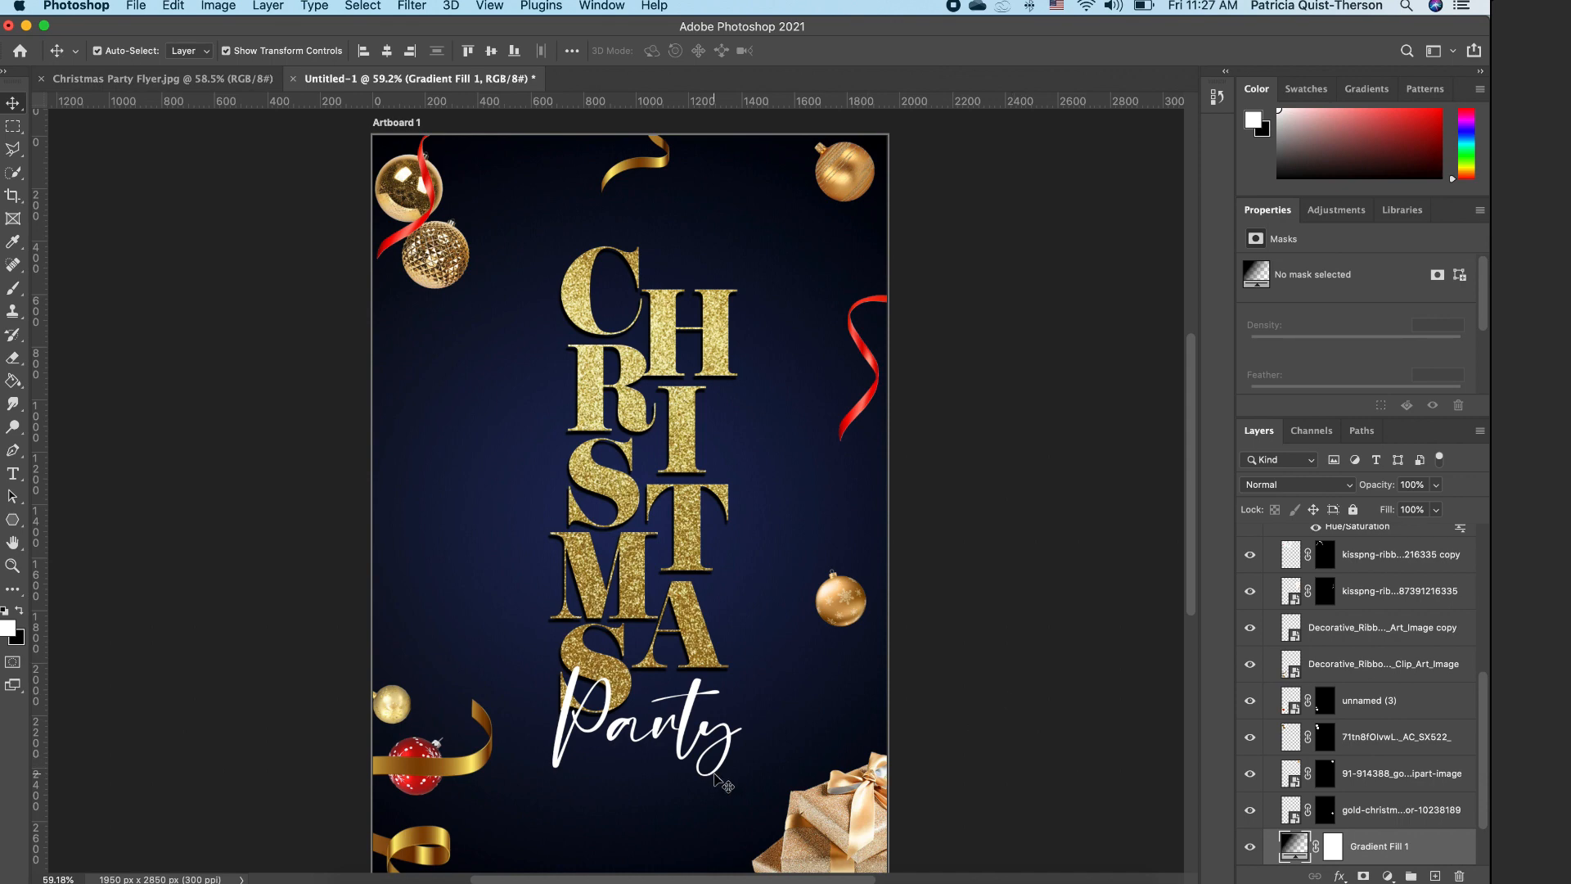
# Step: Place the black sparkle background image from the Flyer 27 folder above Gradient Fill 1, fitting it across the artboard's upper part at 99.73%
pyautogui.click(360, 869)
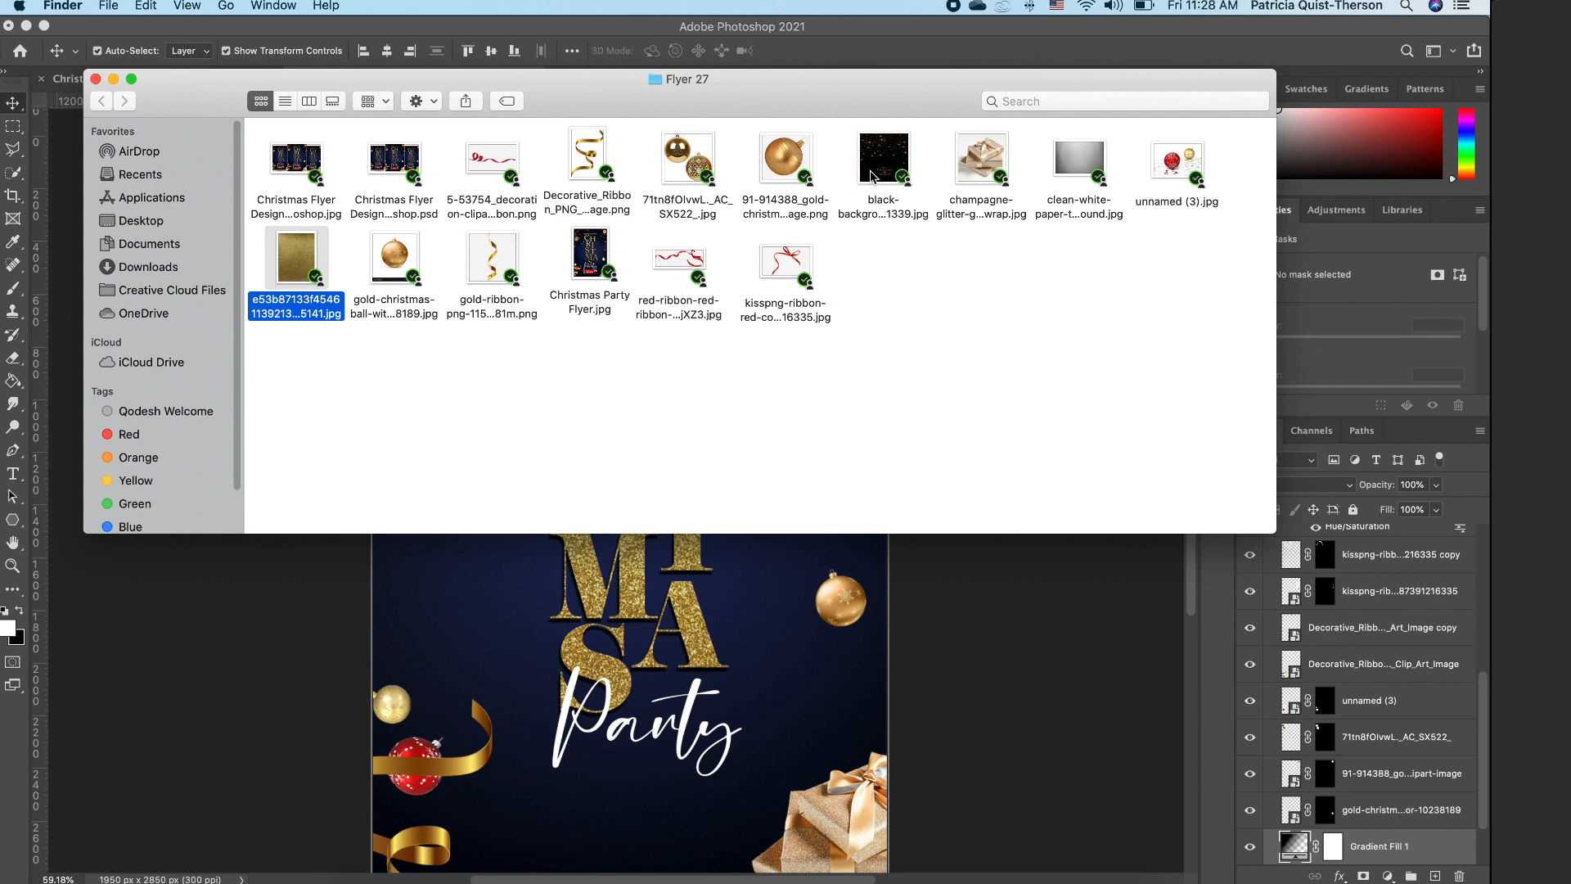
pyautogui.moveTo(873, 175); pyautogui.dragTo(667, 623)
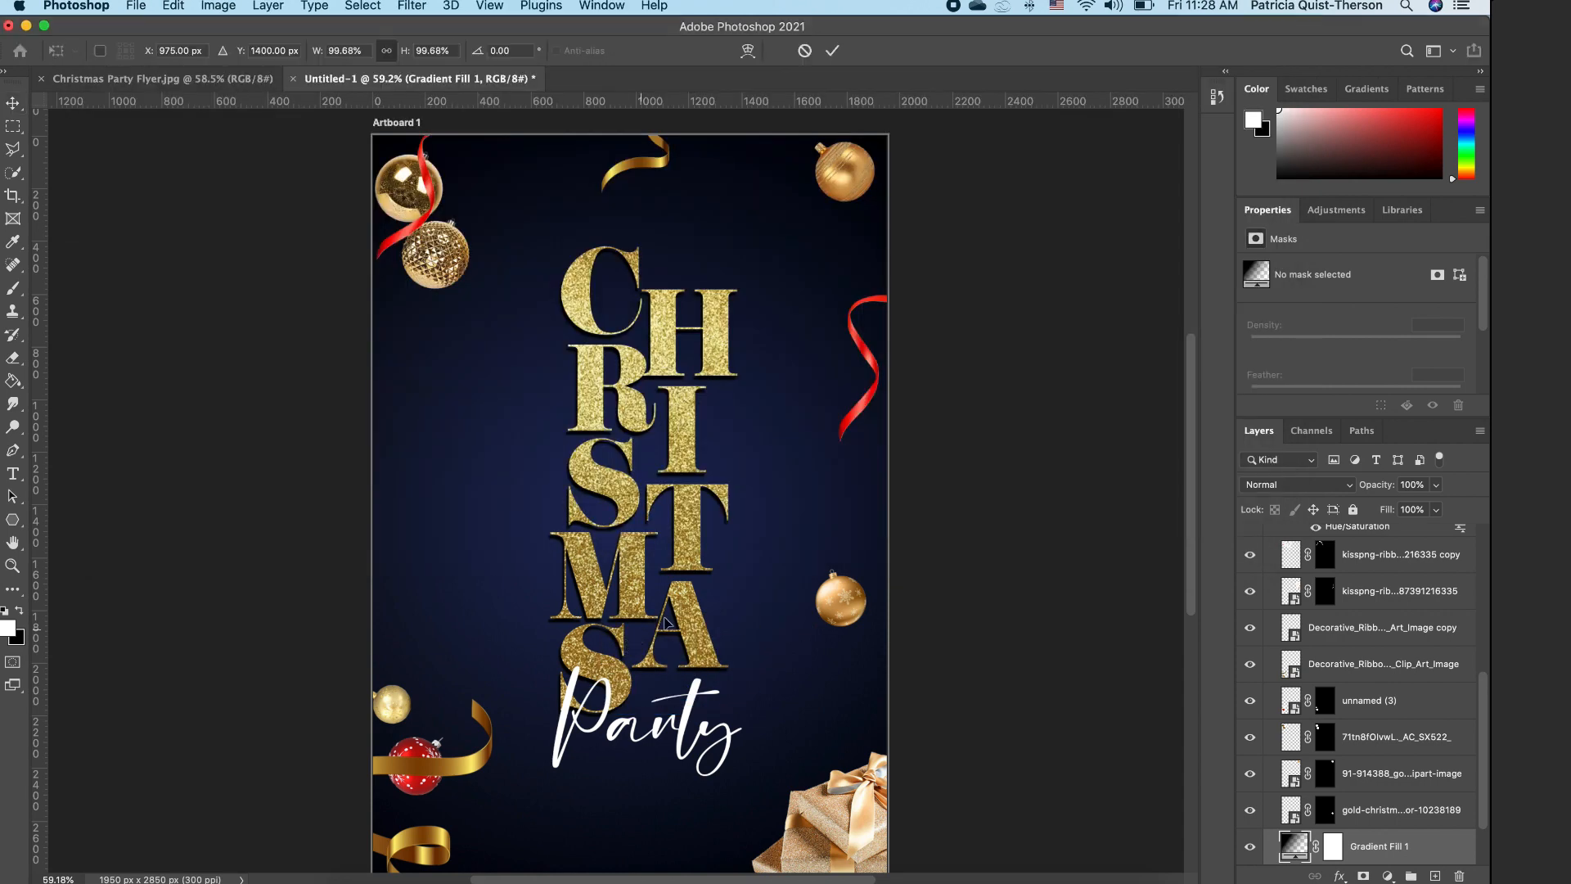
pyautogui.moveTo(761, 311); pyautogui.dragTo(765, 175)
pyautogui.moveTo(825, 460); pyautogui.dragTo(822, 460)
pyautogui.moveTo(887, 645); pyautogui.dragTo(890, 647)
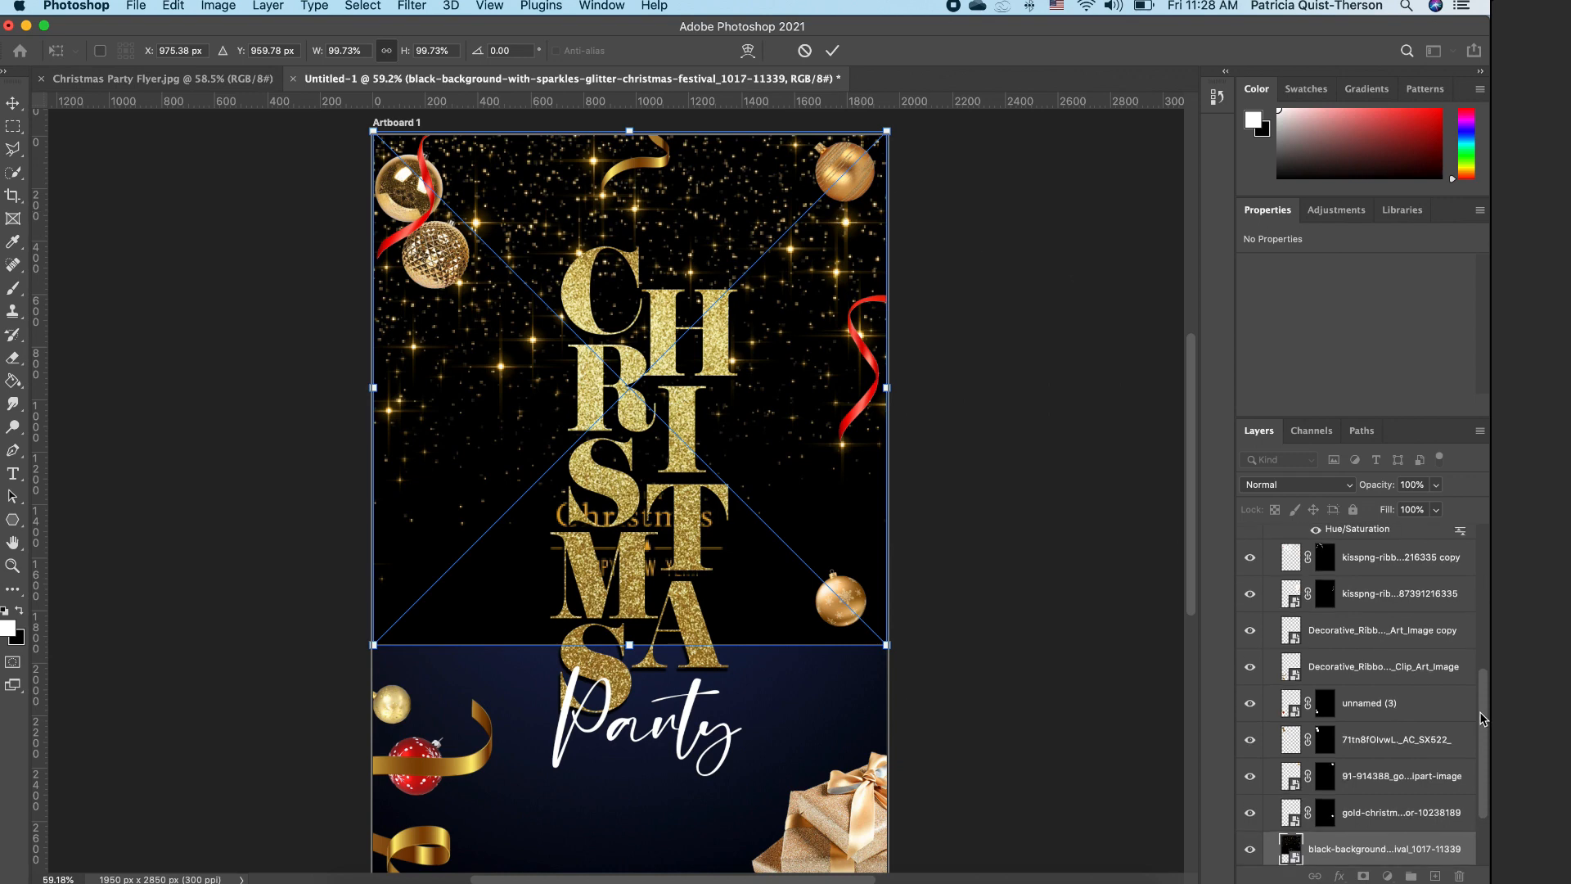
# Step: Set the sparkle background layer's blend mode to Screen and commit its placement
pyautogui.scroll(-1, 1375, 655)
pyautogui.click(1335, 488)
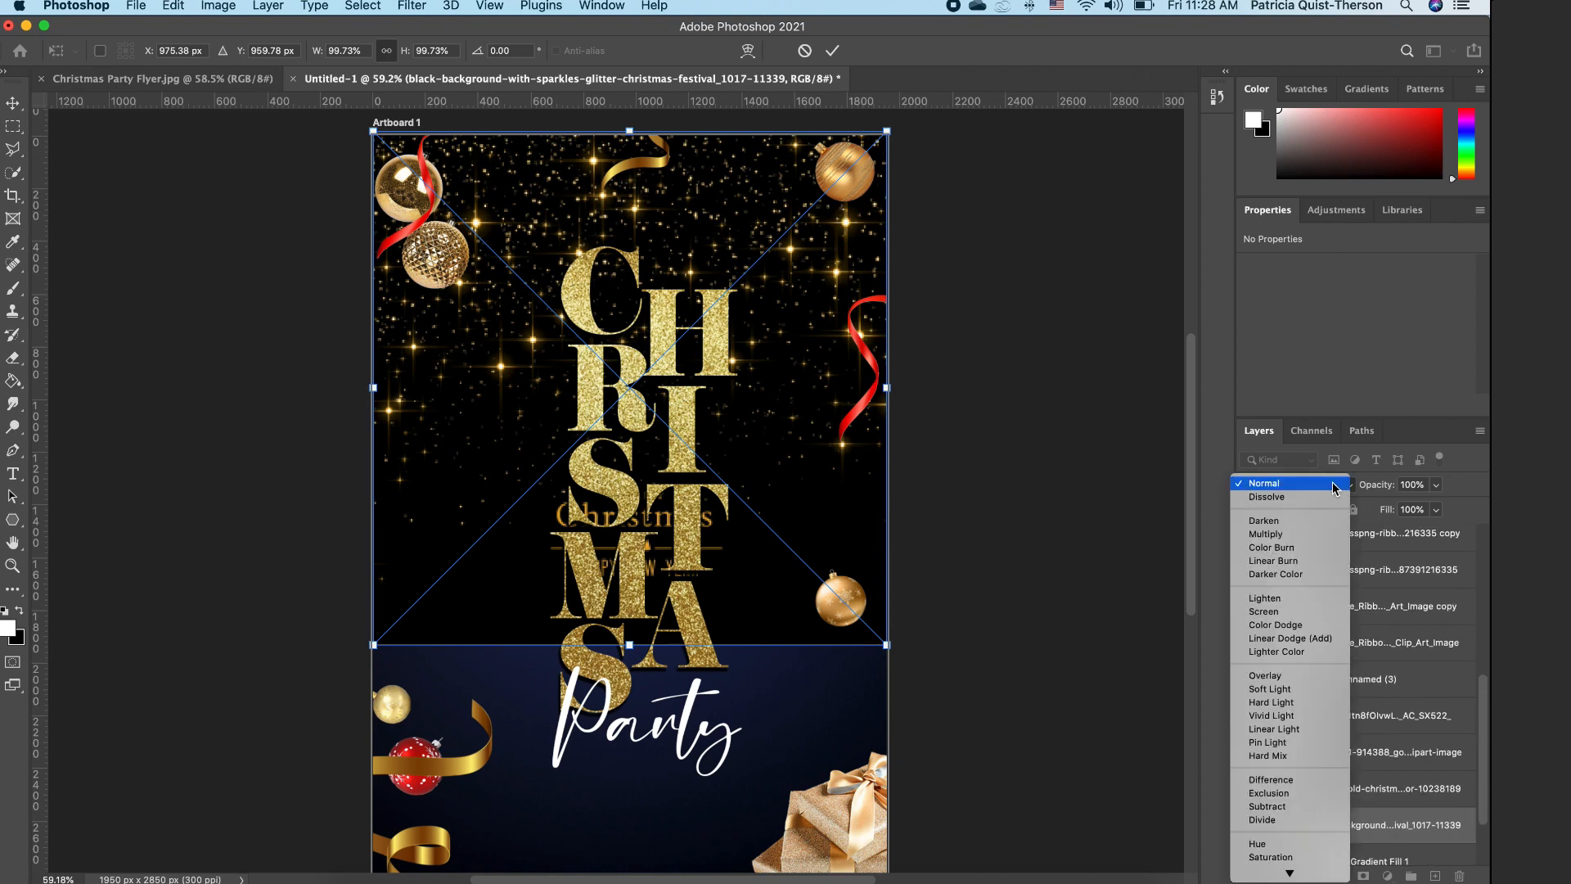
pyautogui.click(1282, 612)
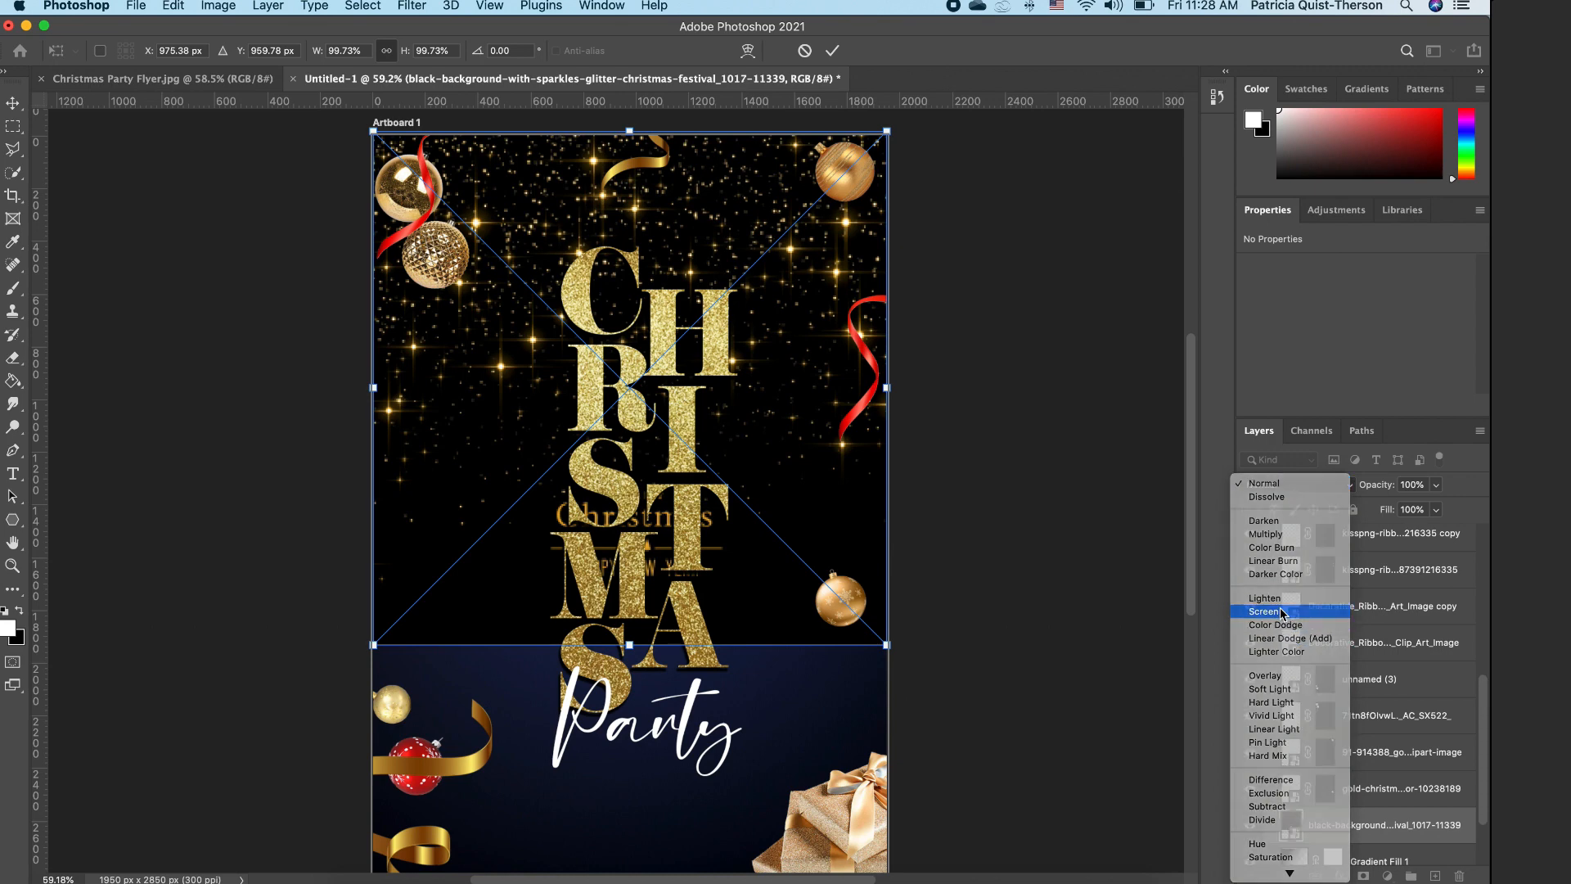
pyautogui.click(1102, 582)
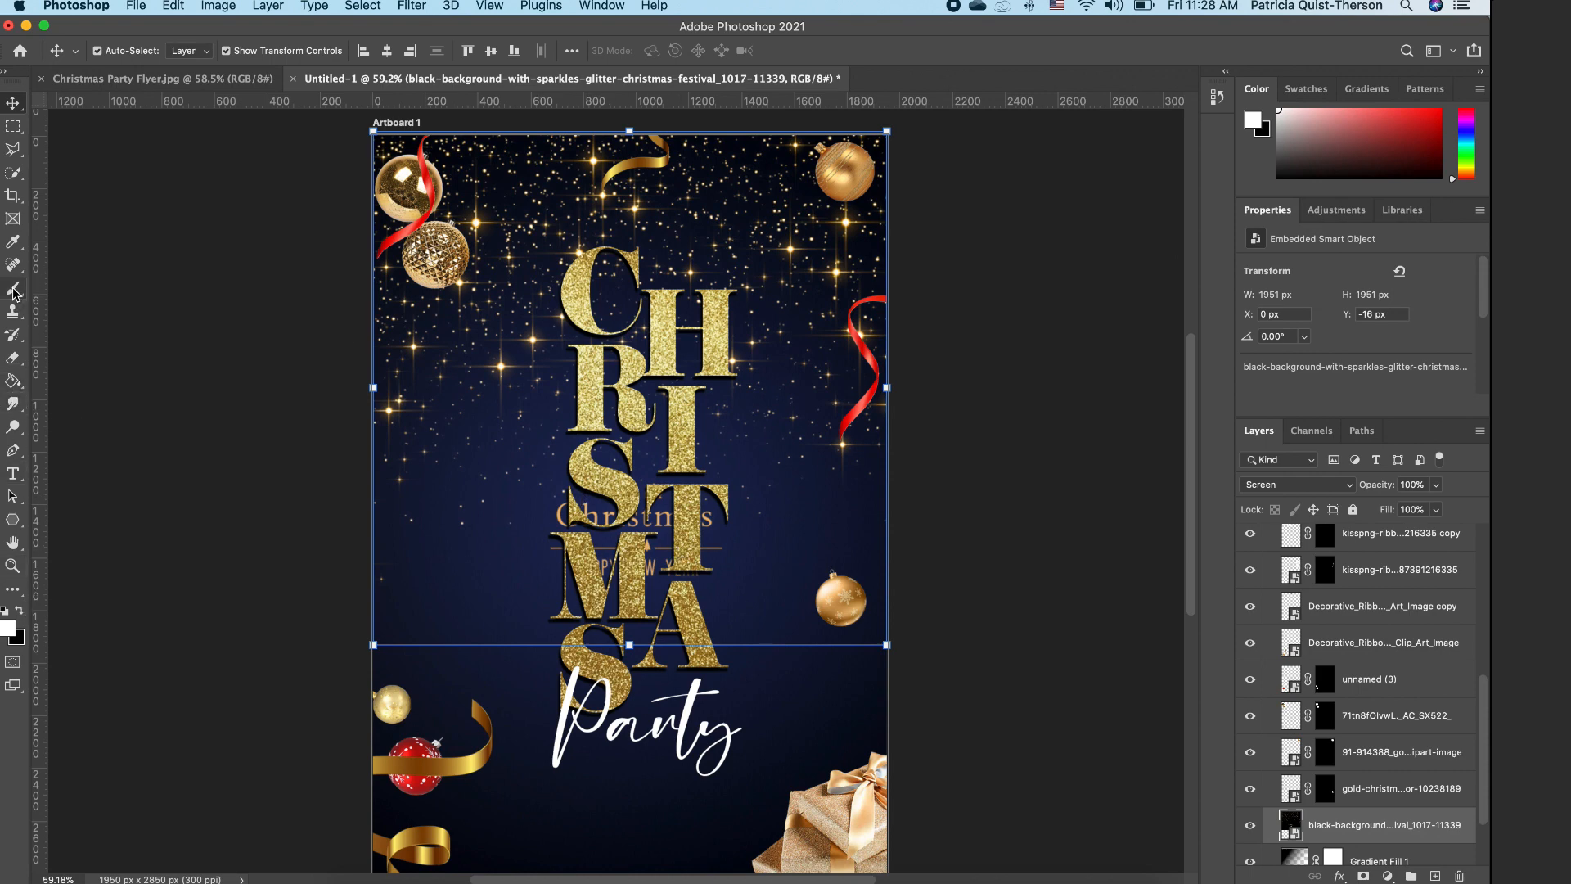
# Step: Rasterize the sparkle background layer and erase its built-in Christmas greeting behind the gold lettering with a soft 250 px Eraser
pyautogui.click(13, 357)
pyautogui.click(124, 50)
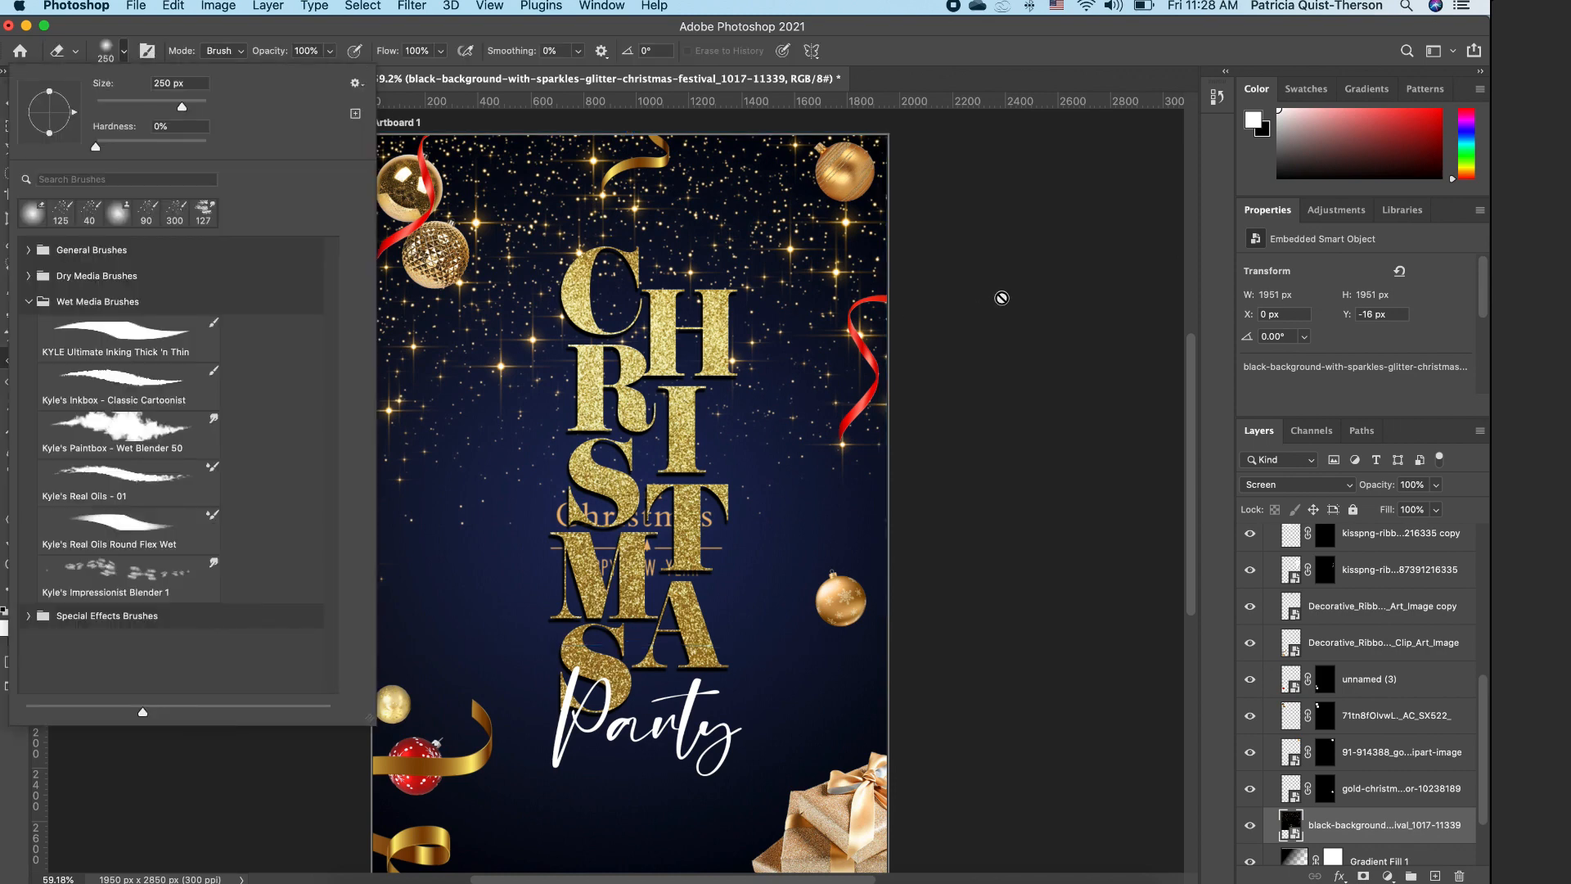
pyautogui.click(579, 477)
pyautogui.click(880, 311)
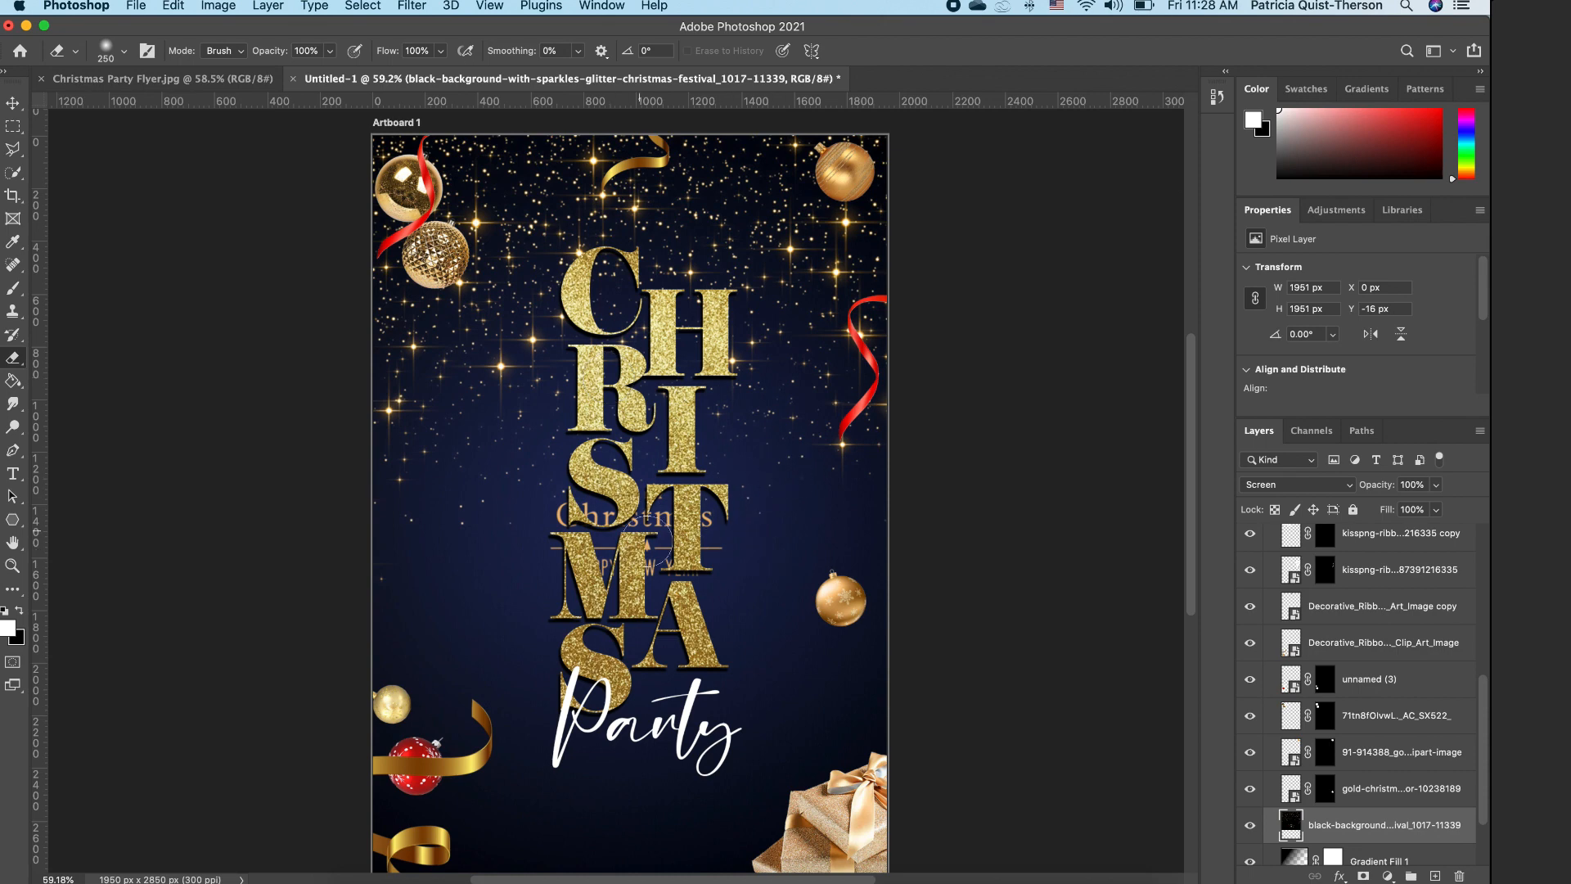
pyautogui.moveTo(724, 542)
pyautogui.mouseDown()
pyautogui.moveTo(677, 537)
pyautogui.moveTo(697, 561)
pyautogui.moveTo(627, 525)
pyautogui.moveTo(654, 505)
pyautogui.moveTo(624, 527)
pyautogui.moveTo(579, 512)
pyautogui.moveTo(572, 537)
pyautogui.moveTo(628, 582)
pyautogui.moveTo(715, 599)
pyautogui.moveTo(622, 570)
pyautogui.moveTo(577, 517)
pyautogui.moveTo(594, 609)
pyautogui.moveTo(650, 639)
pyautogui.moveTo(558, 583)
pyautogui.moveTo(657, 636)
pyautogui.moveTo(700, 526)
pyautogui.moveTo(673, 515)
pyautogui.moveTo(638, 560)
pyautogui.moveTo(684, 590)
pyautogui.mouseUp()
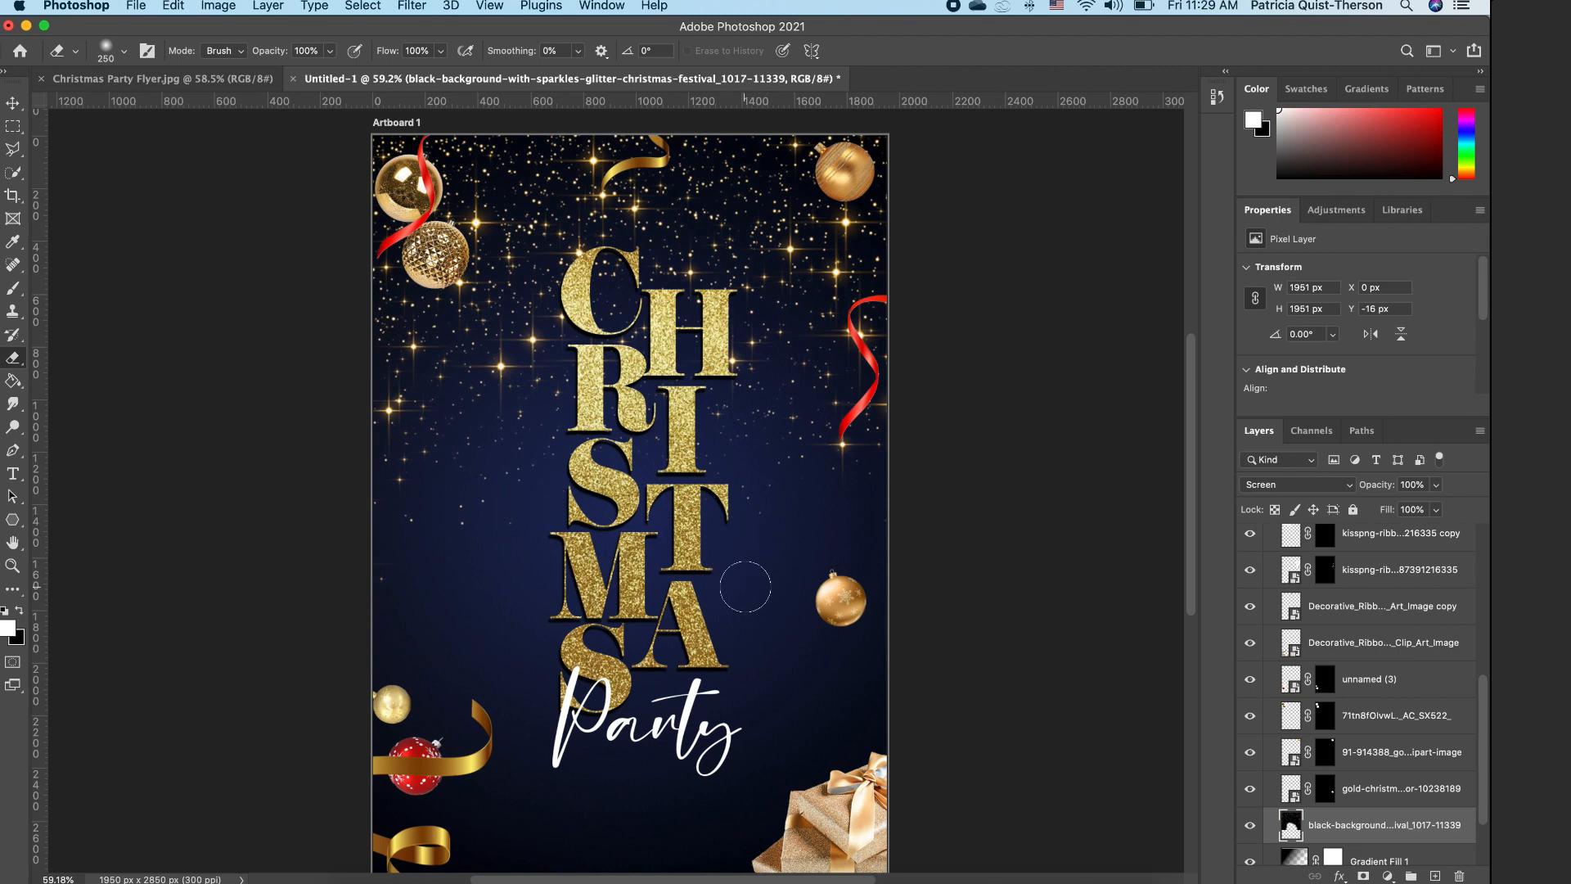
# Step: Scale the sparkle background layer up to about 106.24% and shift it slightly so it extends past the artboard's left and upper edges
pyautogui.click(13, 102)
pyautogui.moveTo(887, 131); pyautogui.dragTo(927, 116)
pyautogui.moveTo(796, 271); pyautogui.dragTo(776, 262)
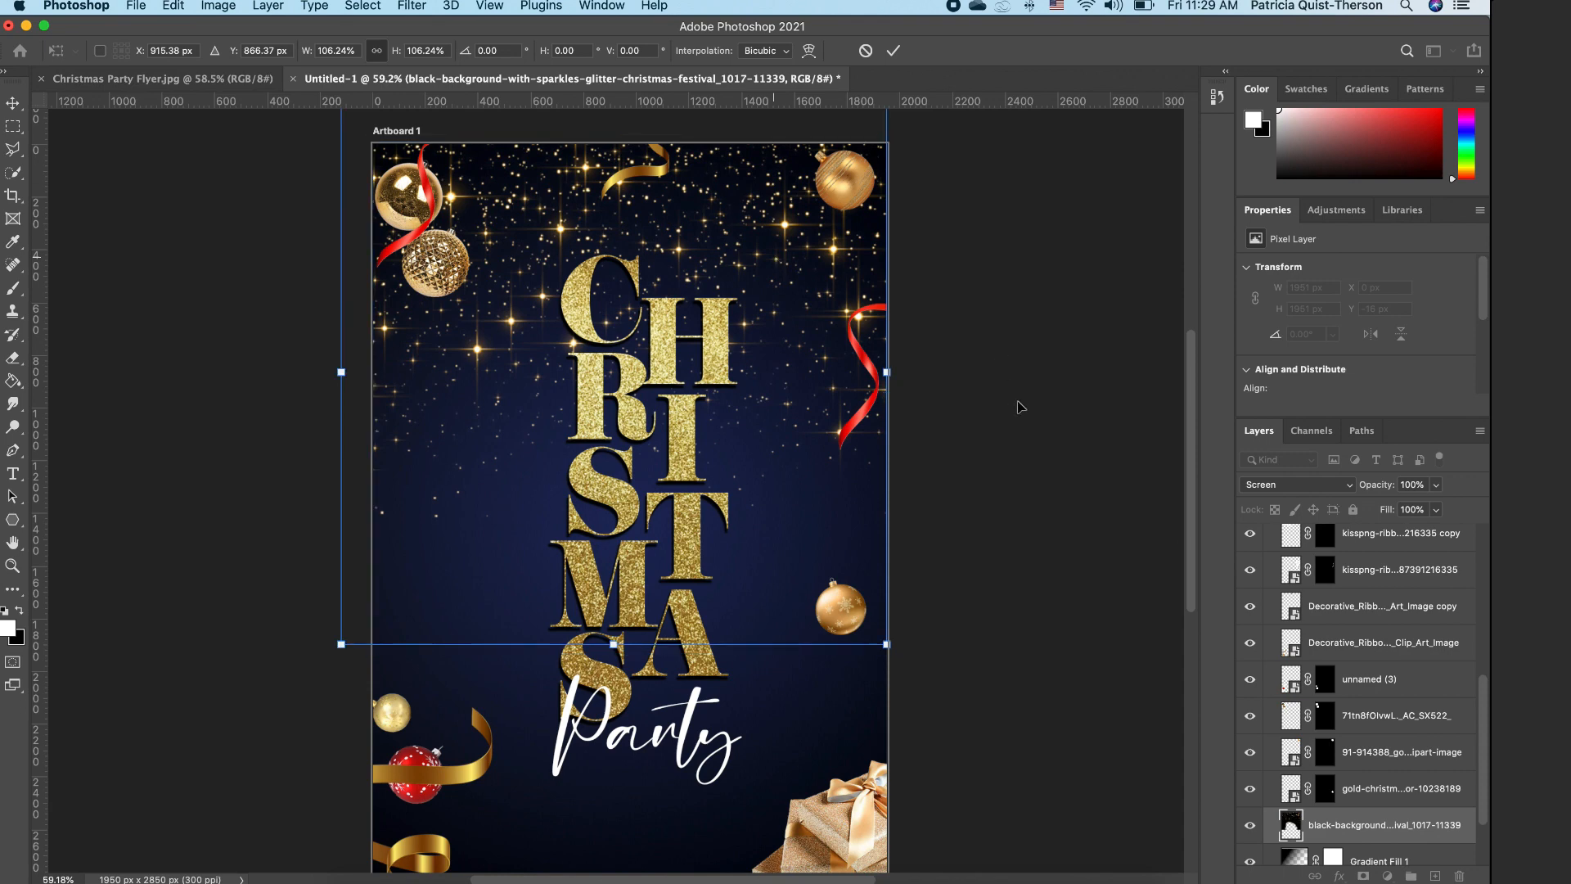
pyautogui.press('Return')
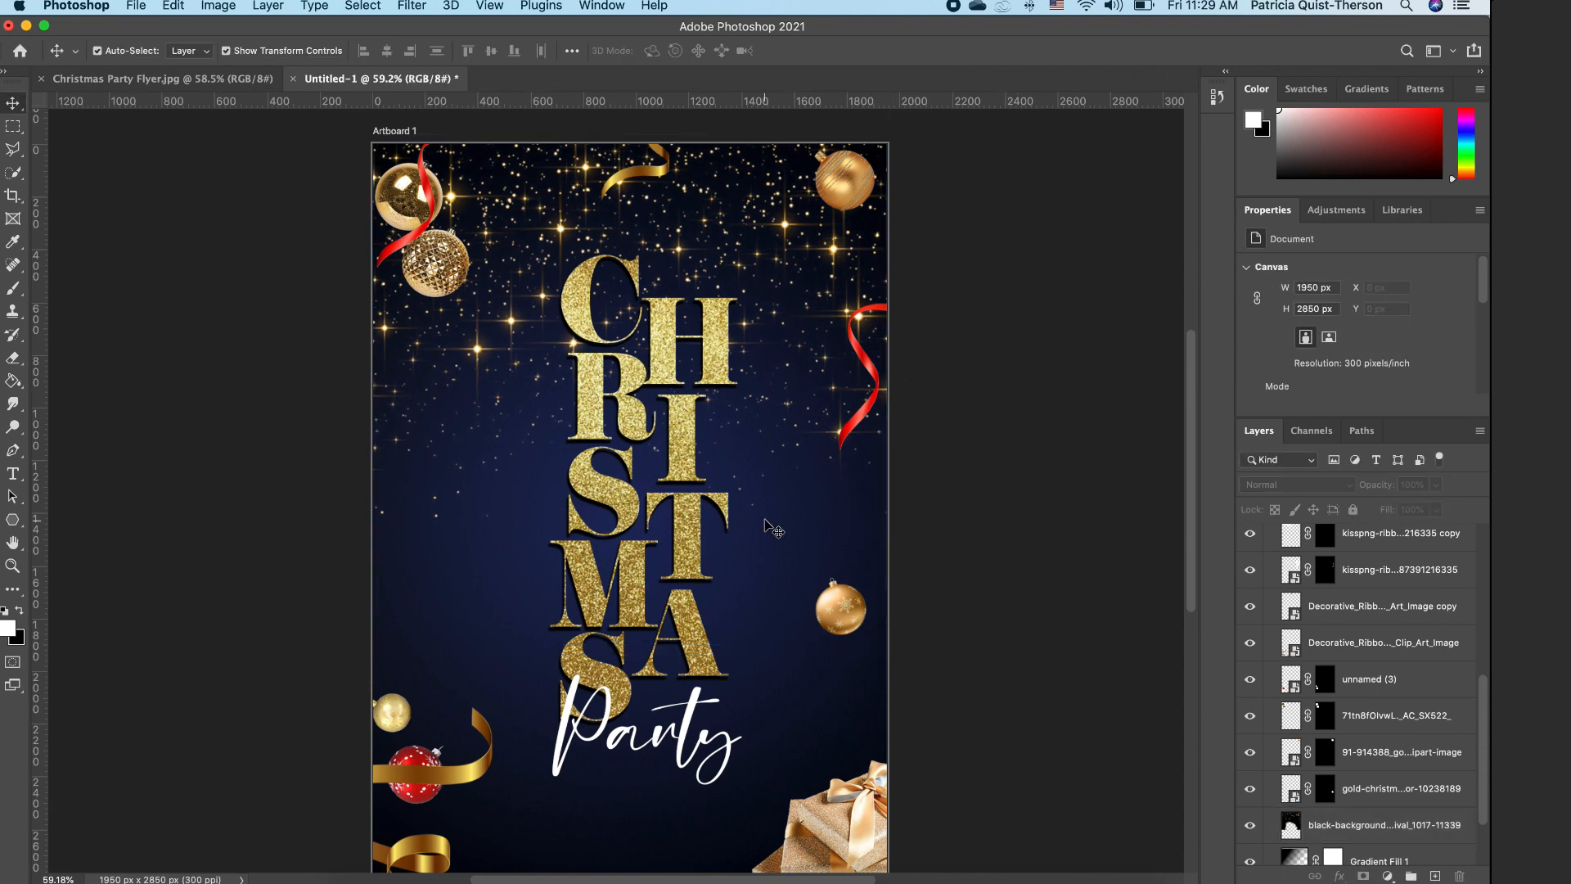
# Step: Add a white text line reading "trinity hill church" in Avenir Next Regular at 30 pt
pyautogui.scroll(-3, 773, 528)
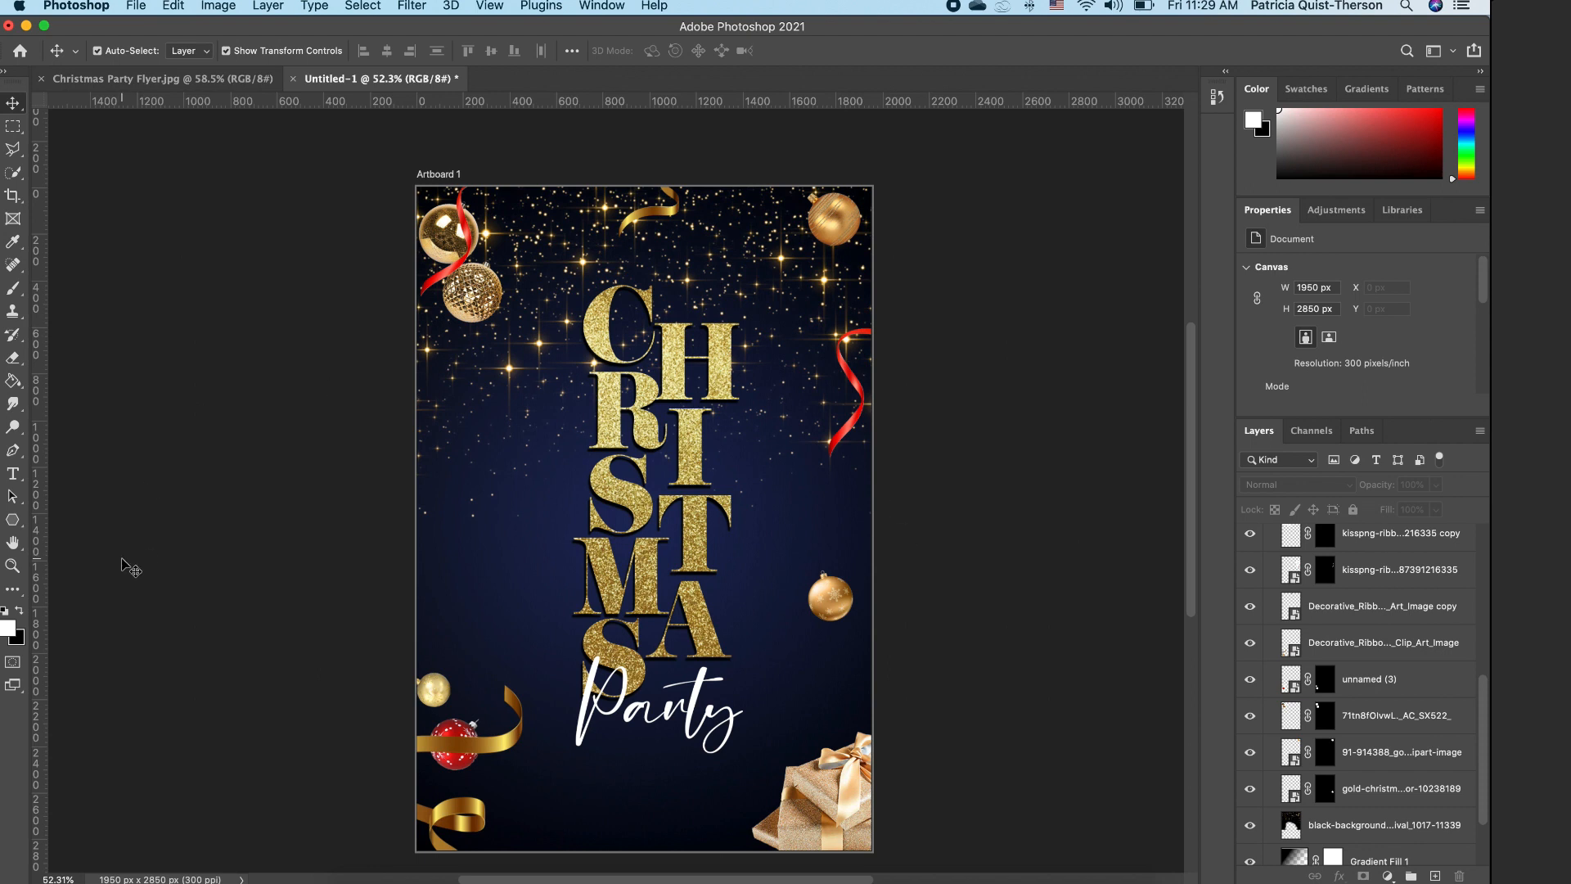
pyautogui.click(12, 474)
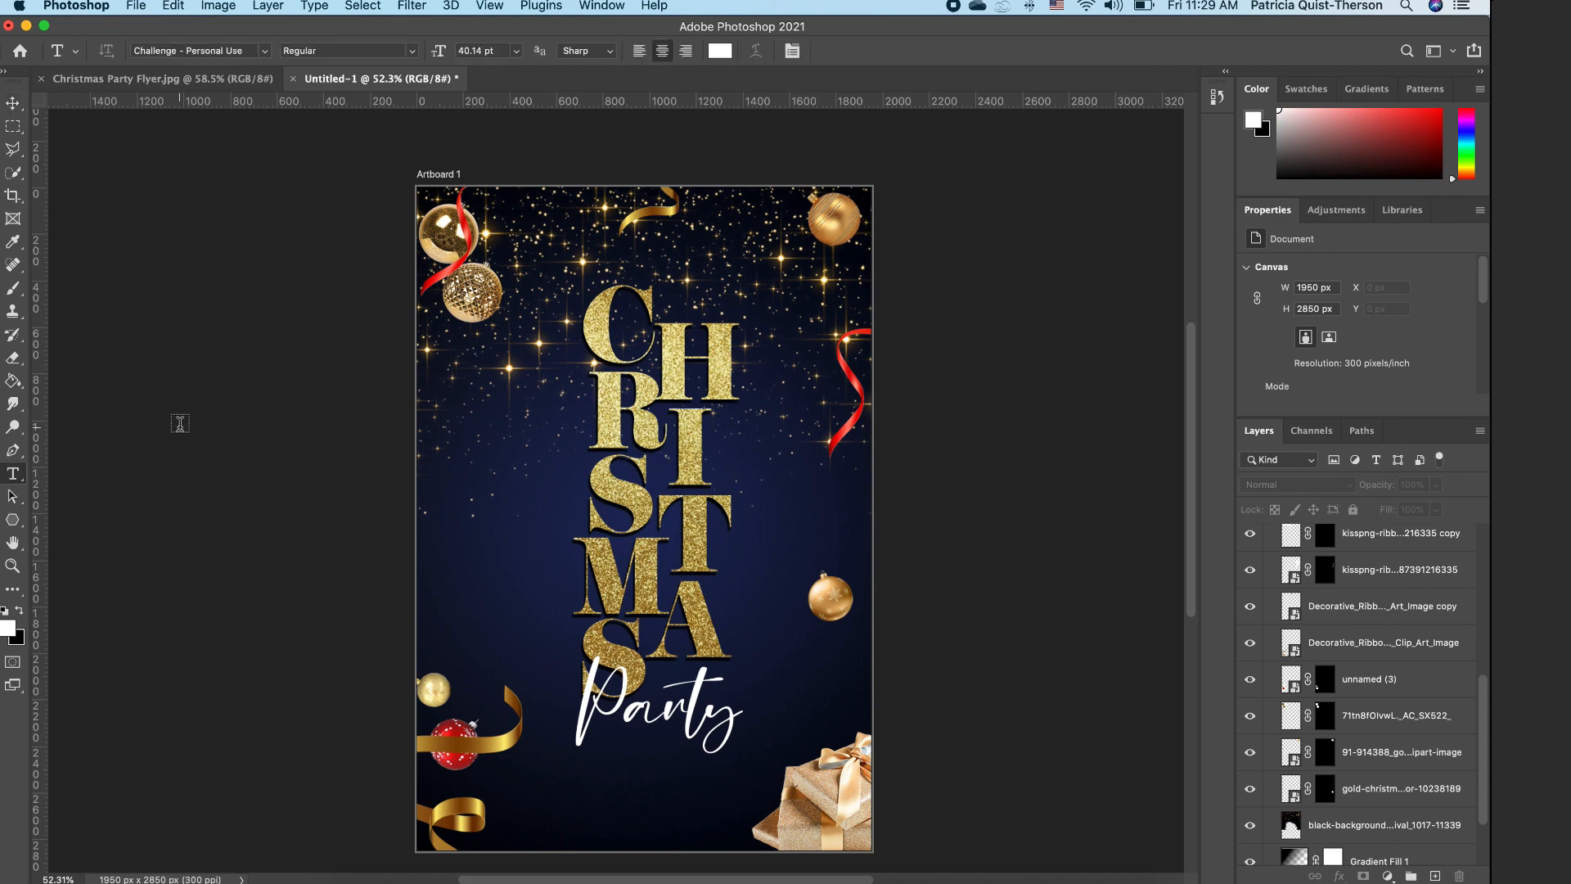
pyautogui.click(265, 51)
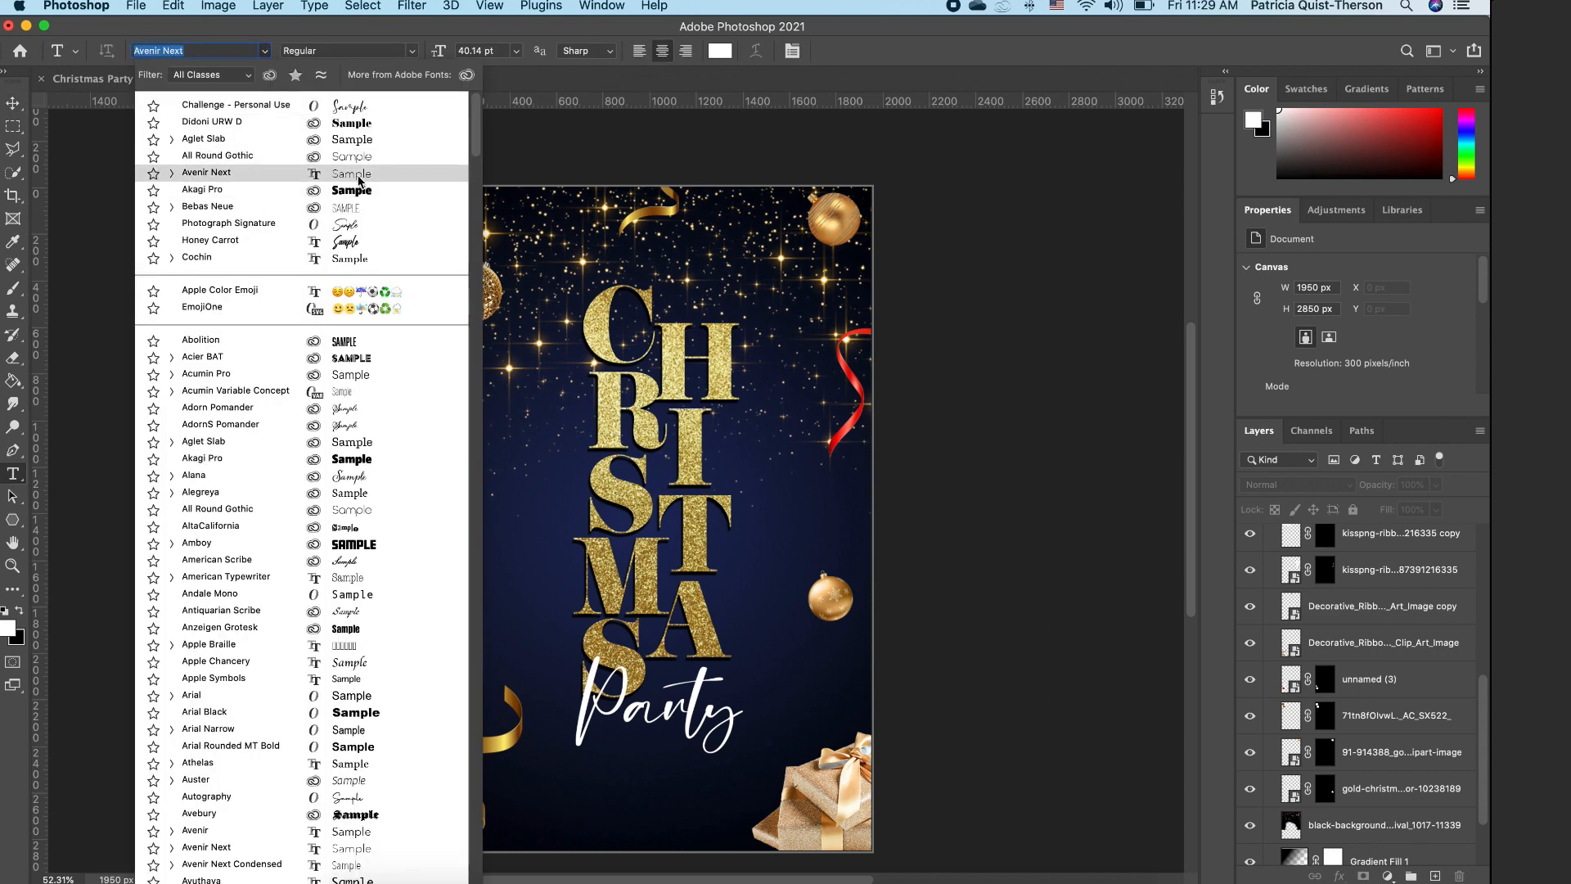
pyautogui.click(358, 174)
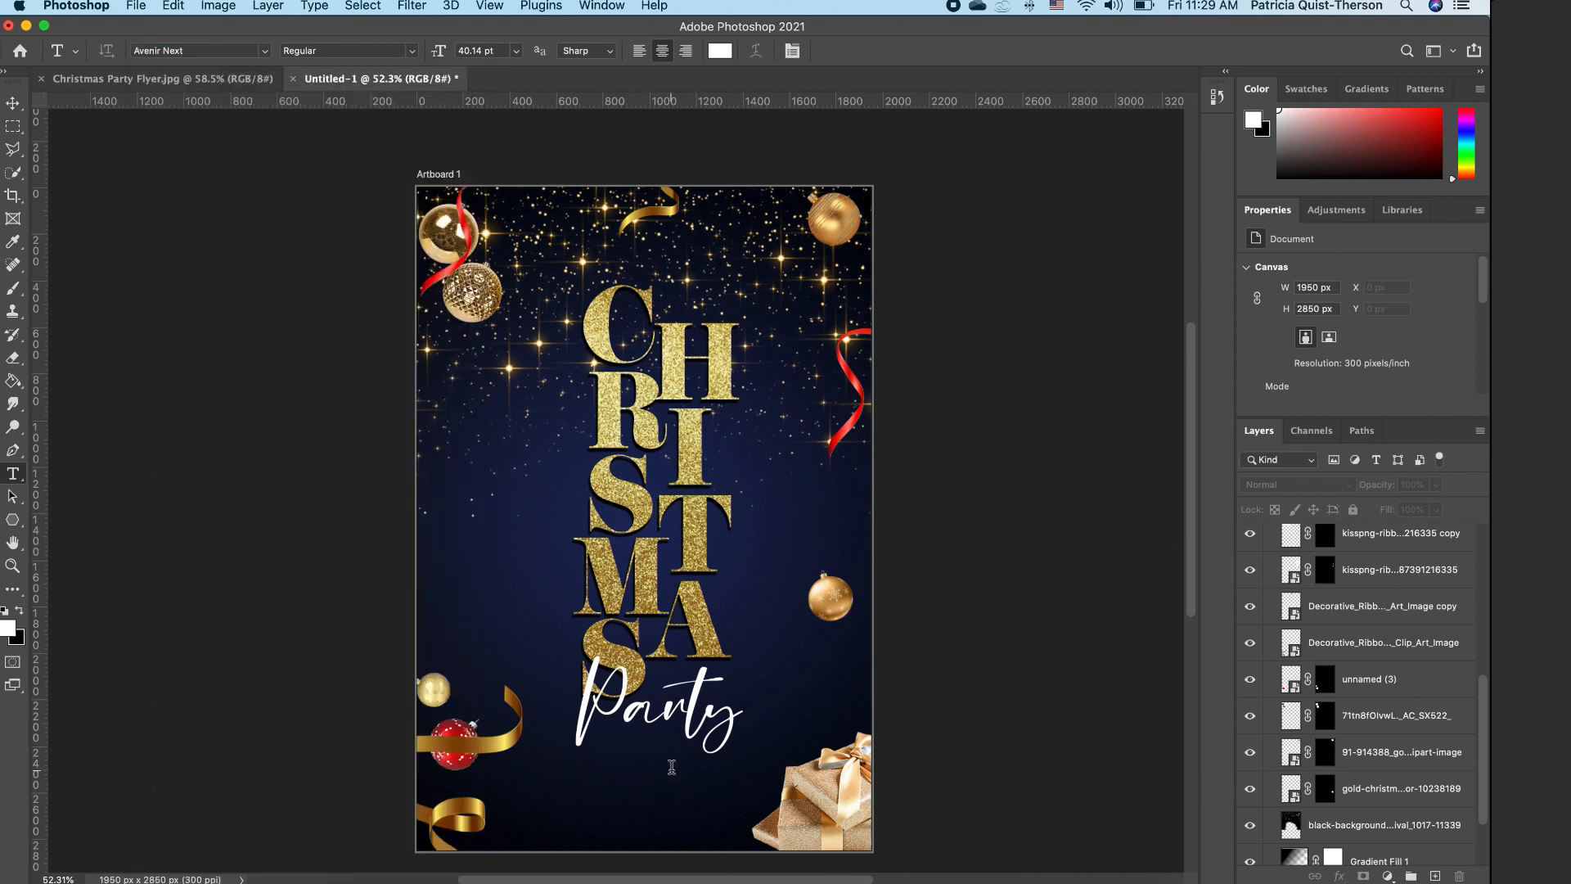
pyautogui.click(448, 549)
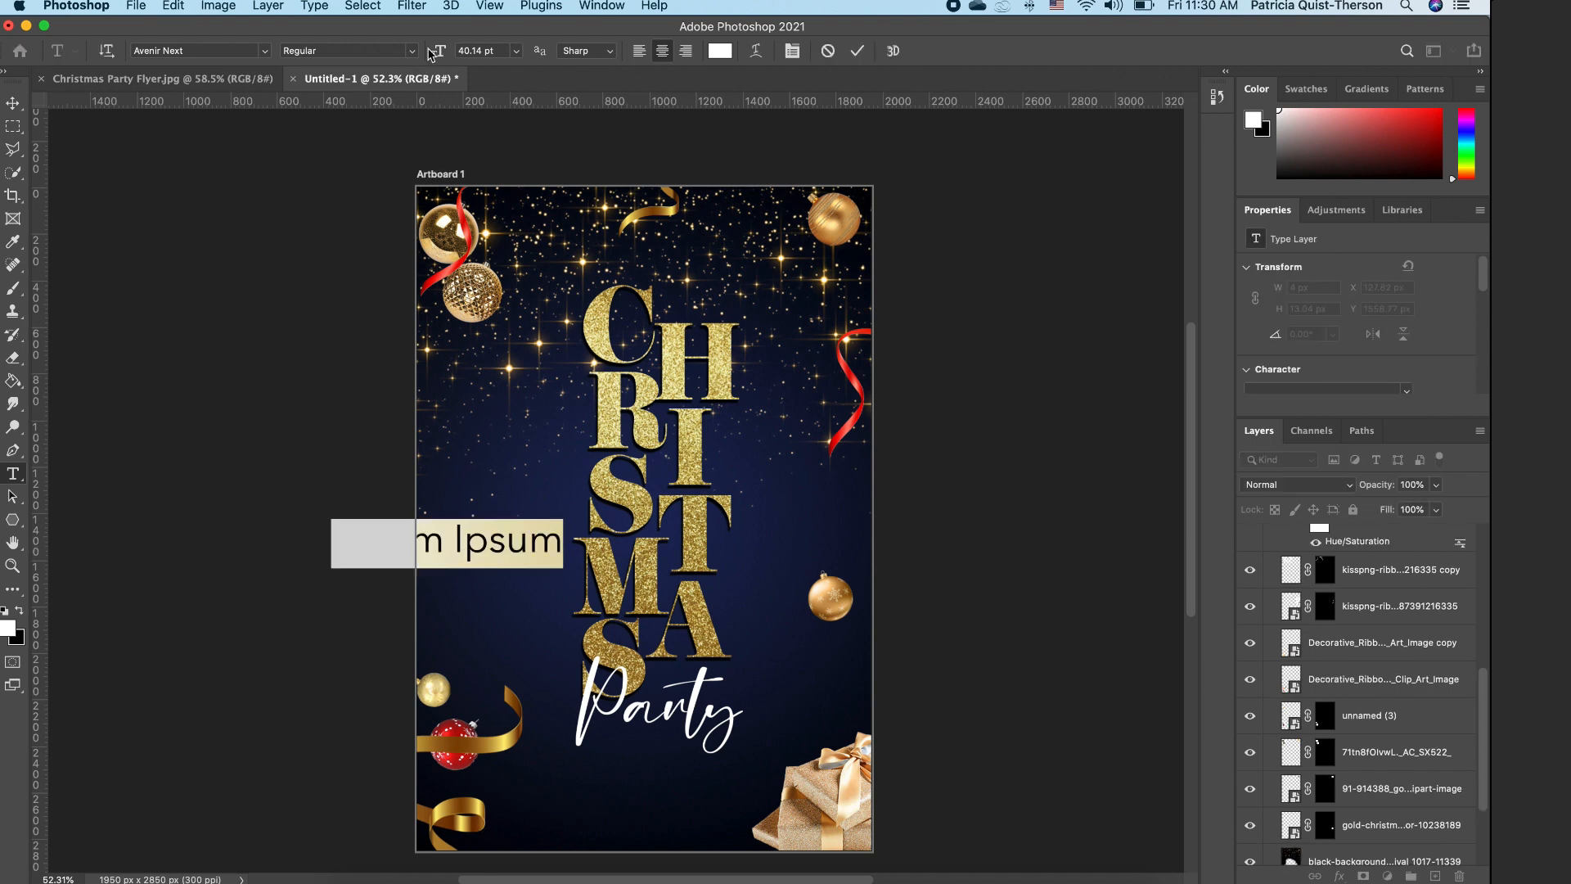
pyautogui.click(516, 51)
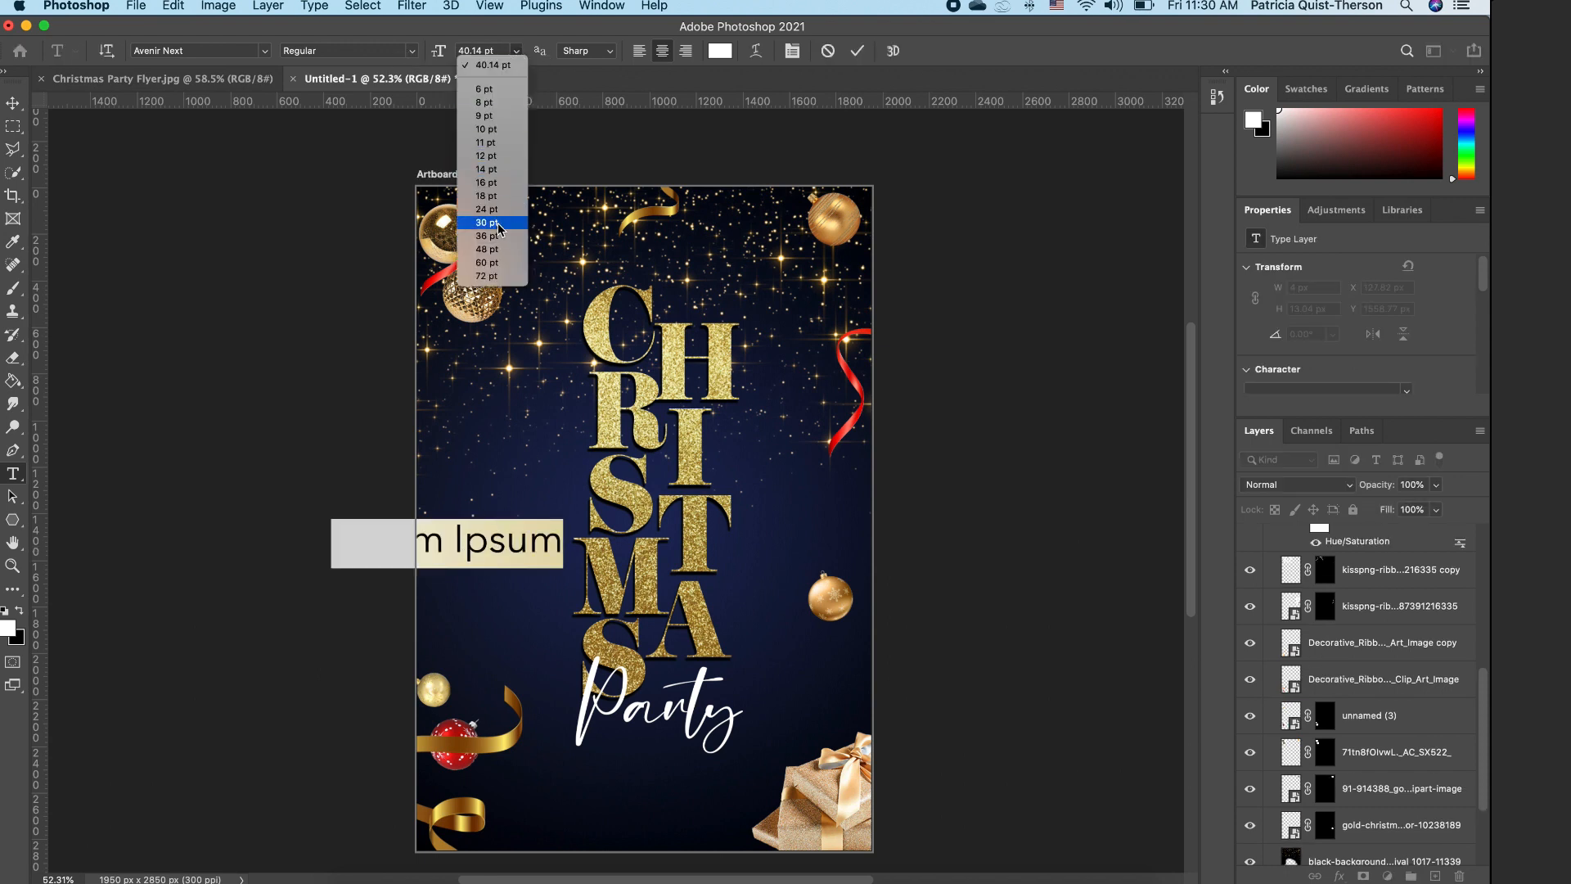
pyautogui.click(522, 283)
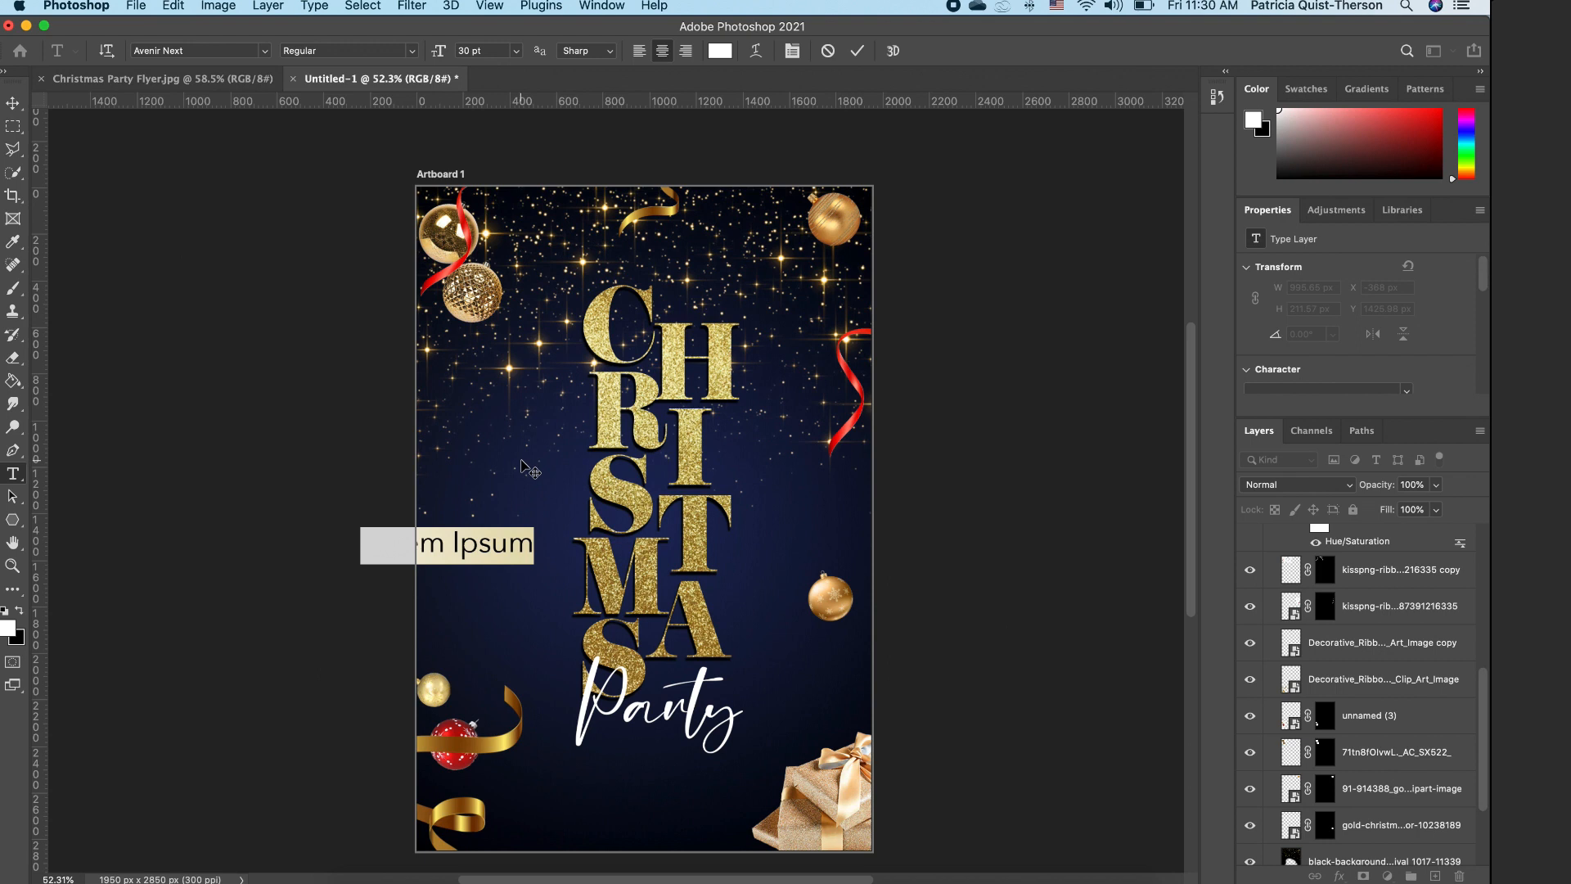
pyautogui.write('trini')
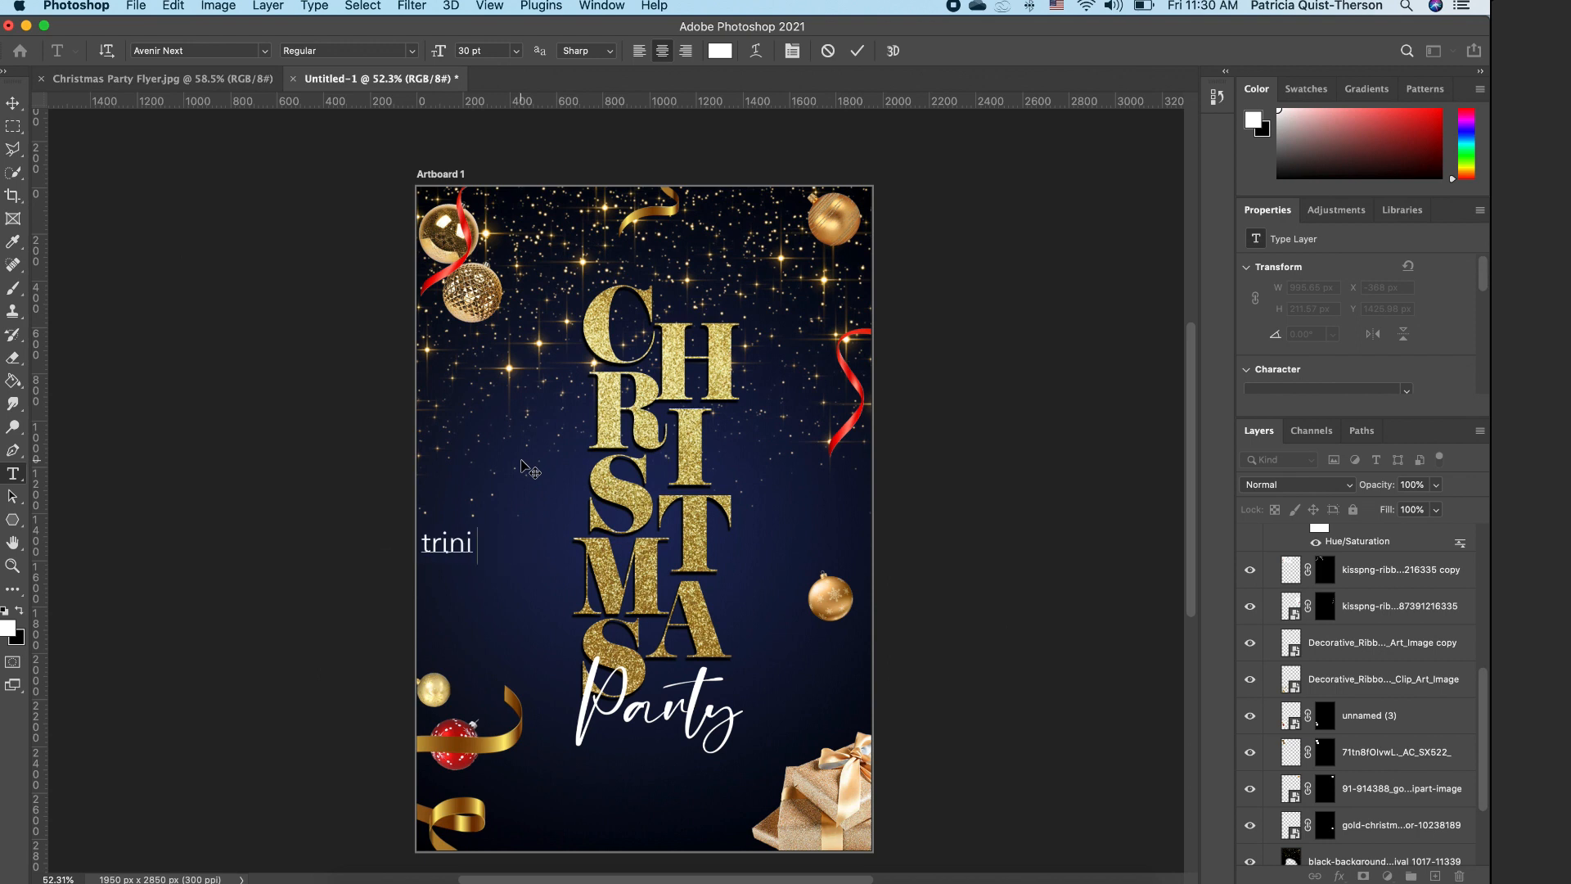
pyautogui.write('ty')
pyautogui.write(' hill')
pyautogui.write(' church')
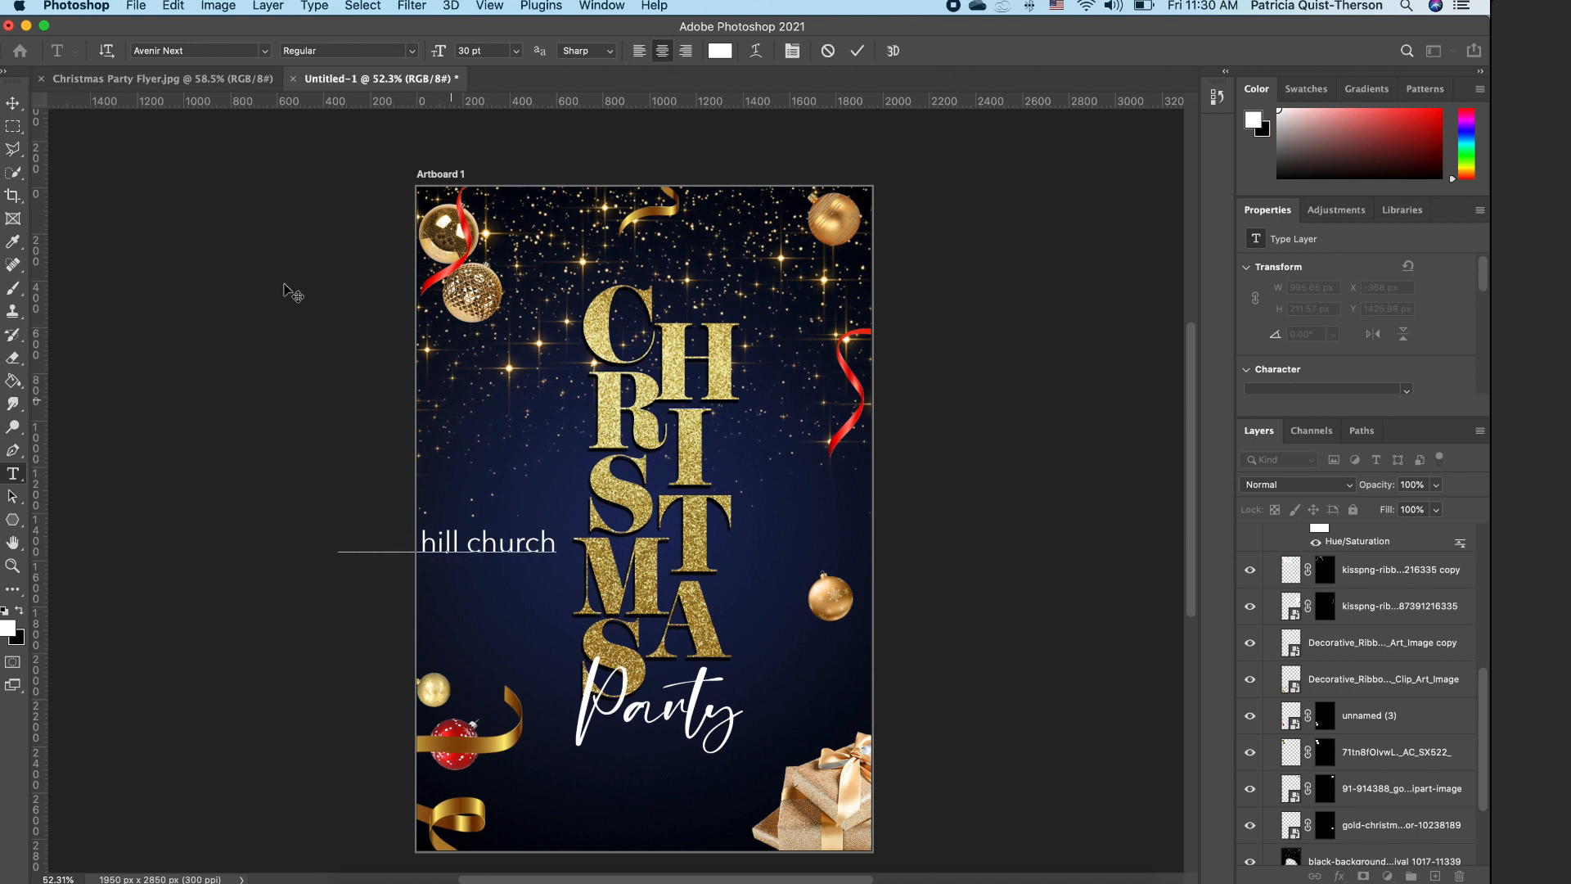
# Step: Move the trinity hill church text above the CHRISTMAS lettering and set it in All Caps
pyautogui.click(13, 104)
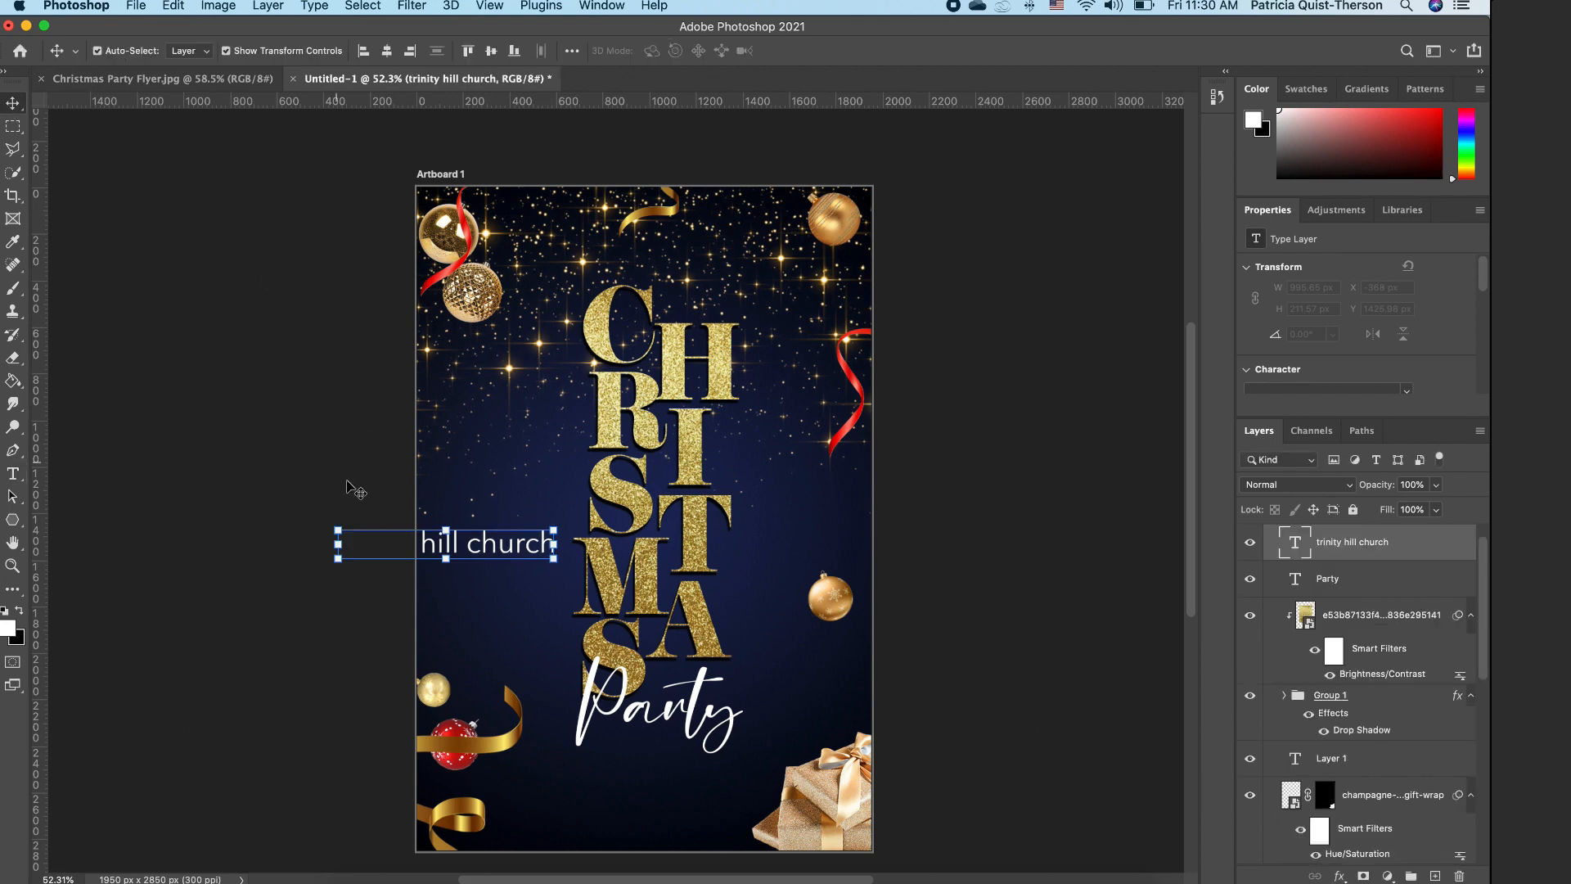
pyautogui.moveTo(478, 540); pyautogui.dragTo(686, 257)
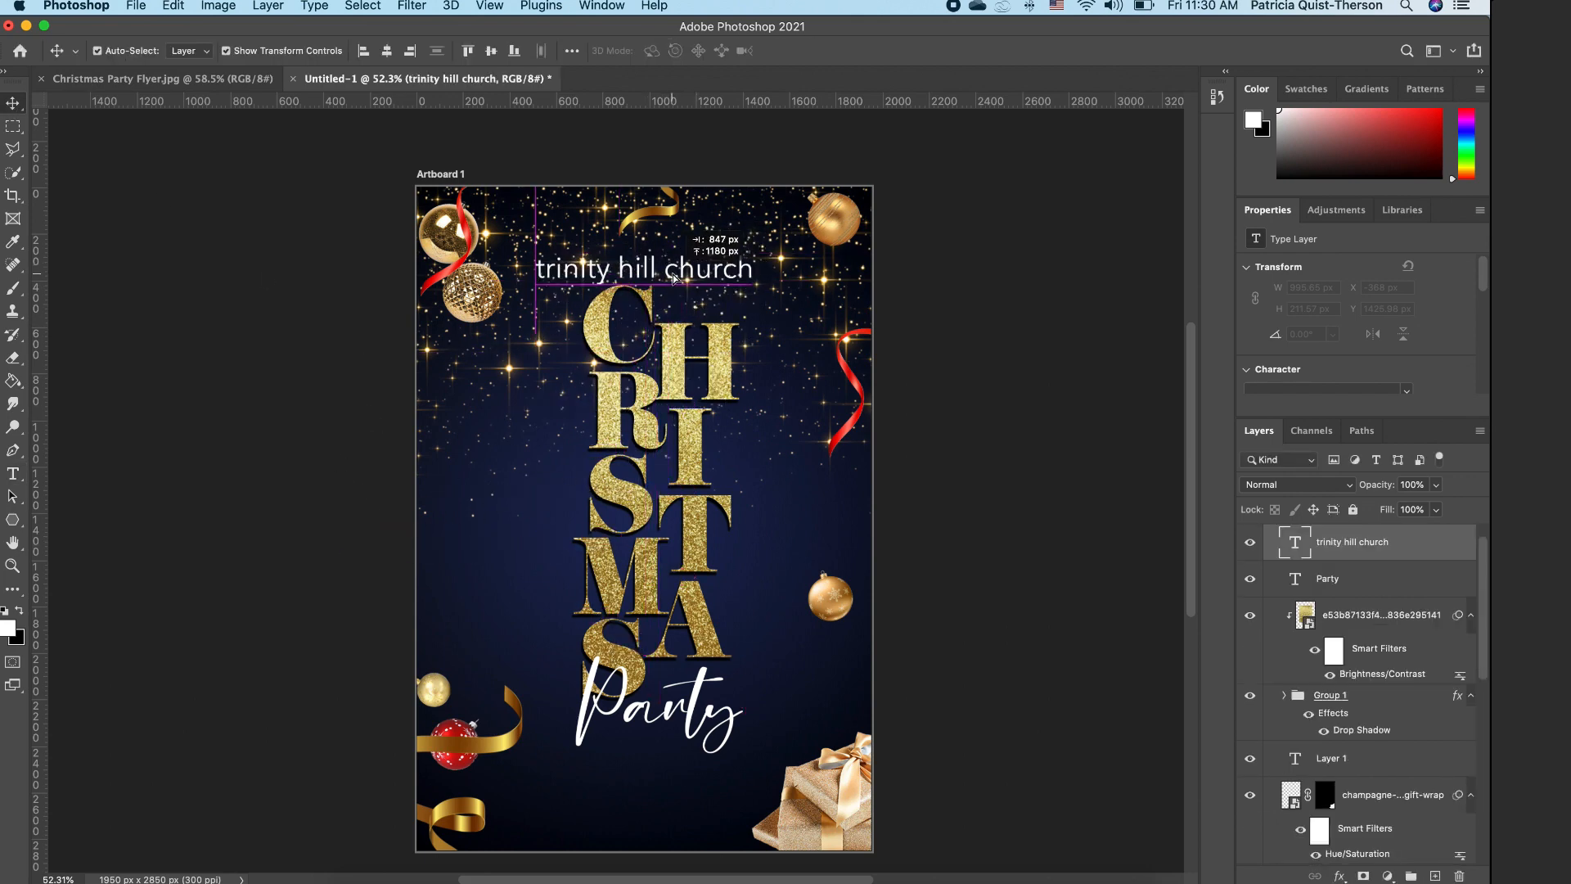
pyautogui.doubleClick(681, 270)
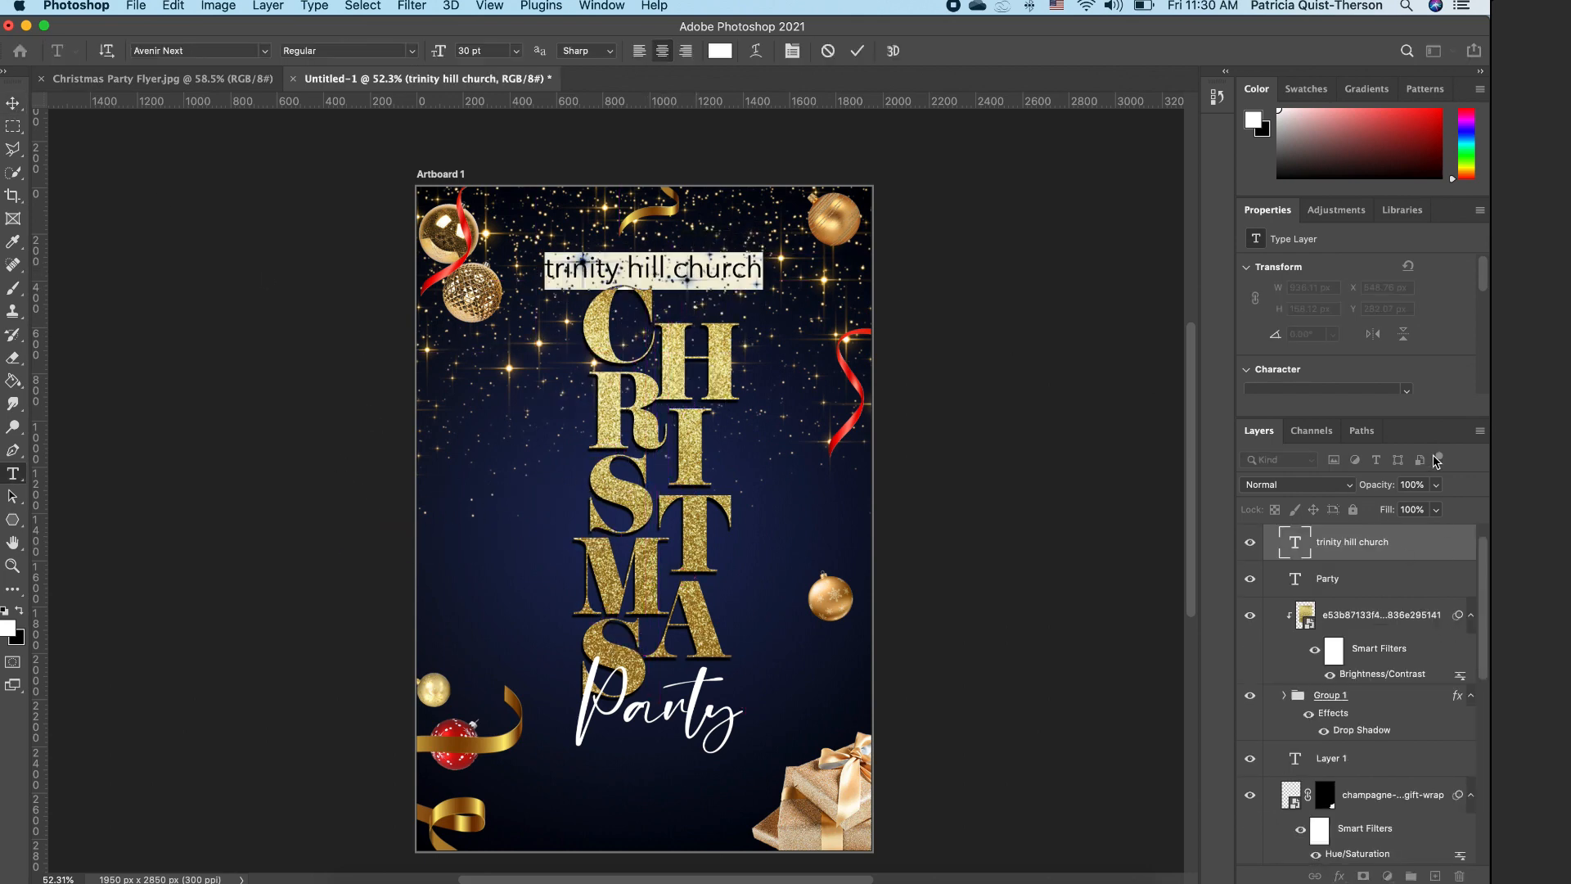
pyautogui.moveTo(1487, 271); pyautogui.dragTo(1488, 353)
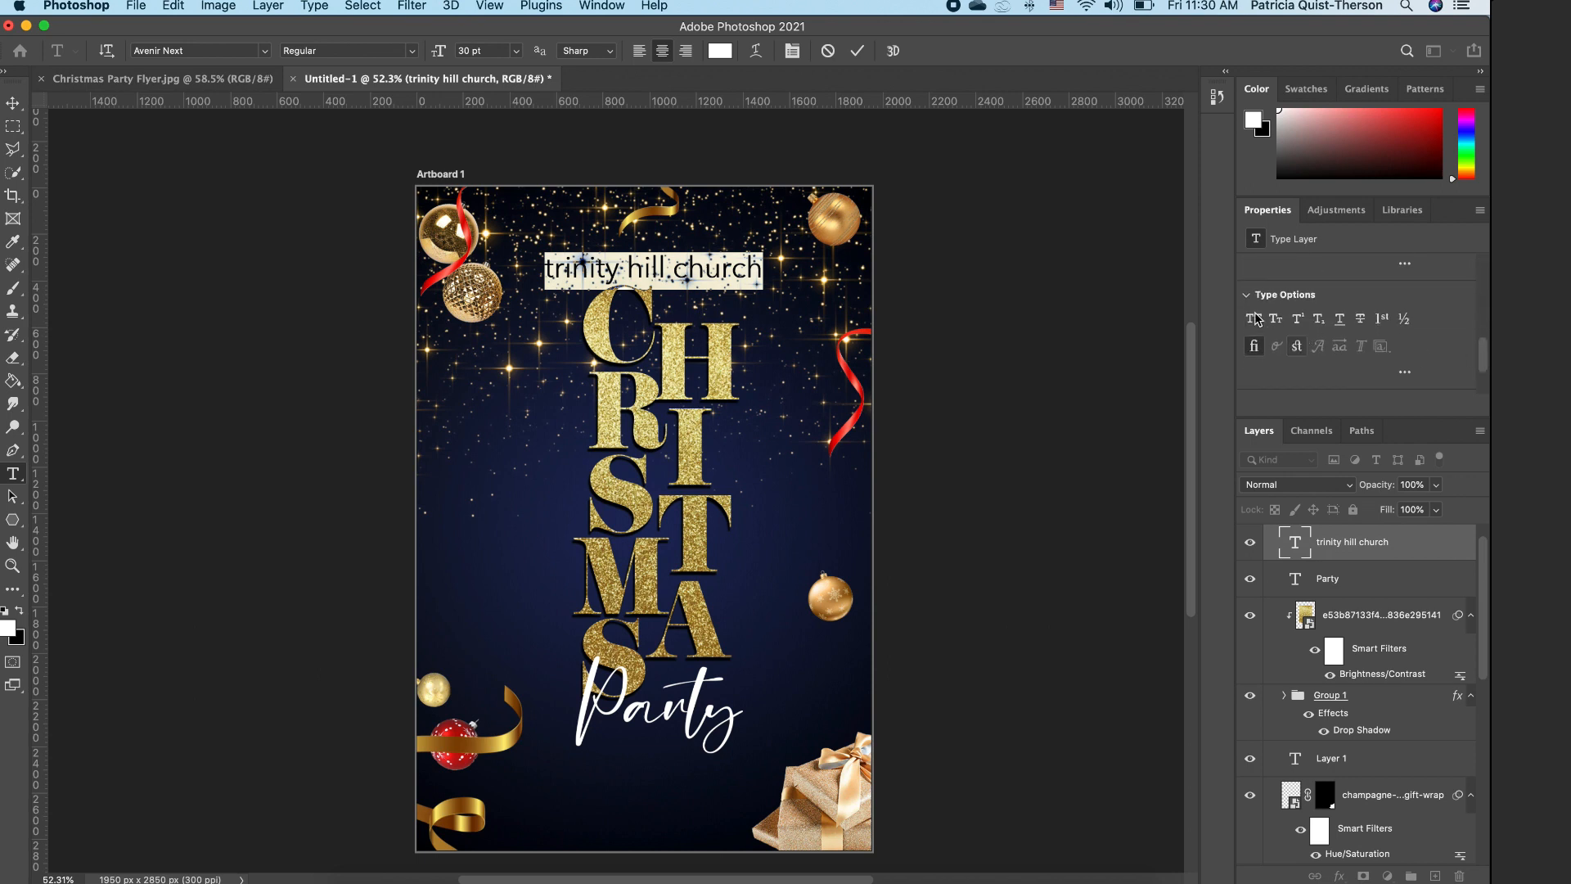
pyautogui.click(1255, 320)
pyautogui.click(999, 339)
# Step: Scale the TRINITY HILL CHURCH text down to about 21.8 pt and center it just above the CHRISTMAS lettering
pyautogui.click(12, 102)
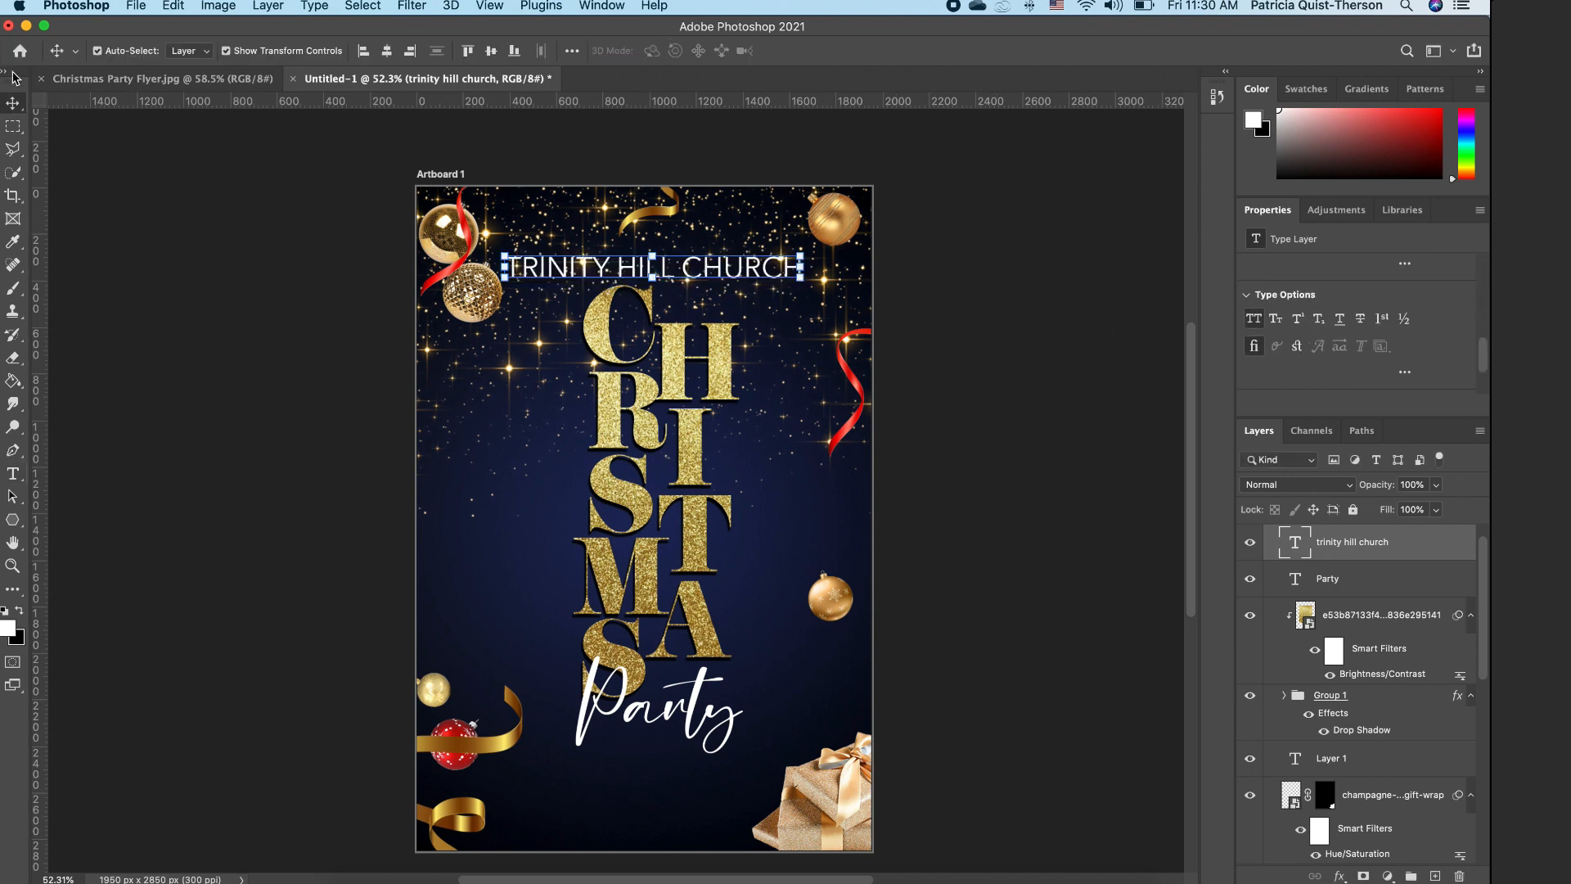
pyautogui.moveTo(801, 267); pyautogui.dragTo(744, 281)
pyautogui.press('Return')
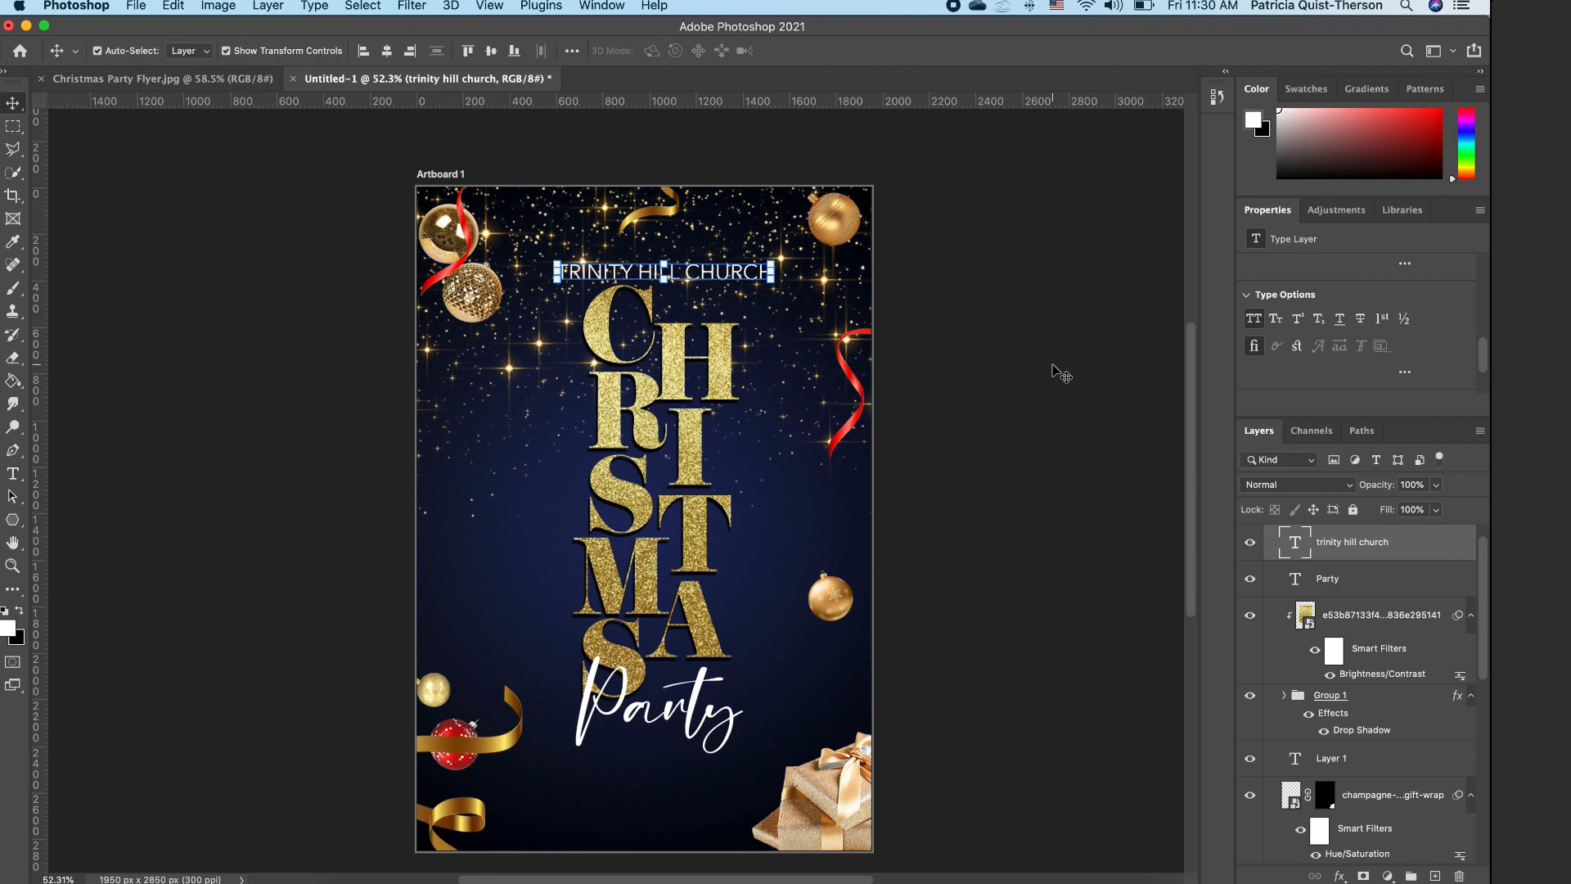
pyautogui.moveTo(730, 276); pyautogui.dragTo(724, 278)
pyautogui.click(991, 336)
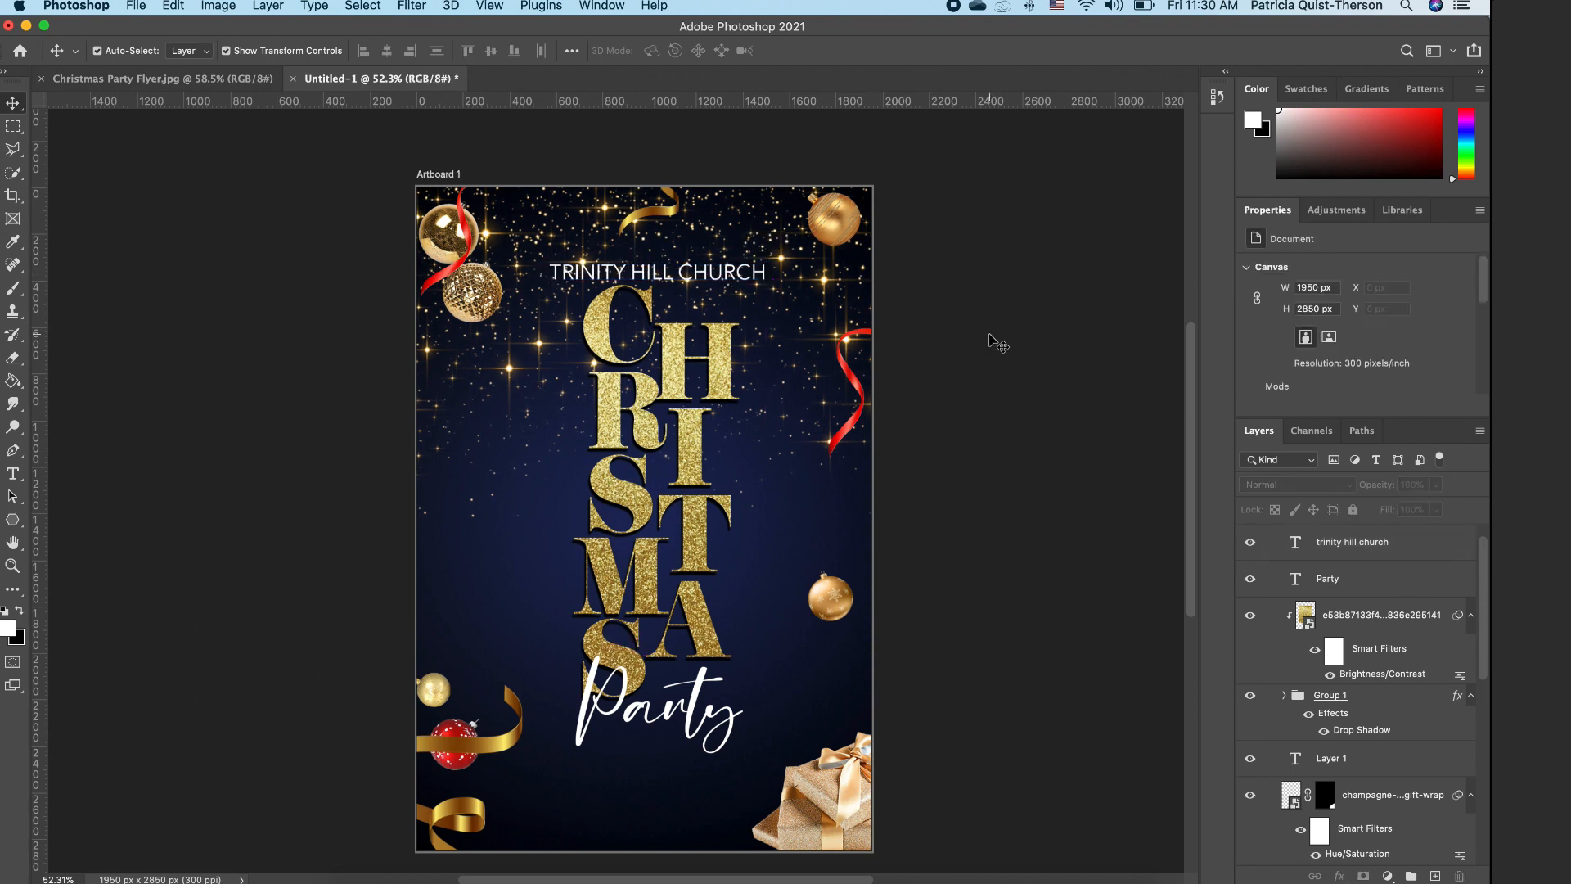
# Step: Add a layer mask to the sparkle background and paint out the sparkles behind TRINITY HILL CHURCH with a black 125 px brush
pyautogui.scroll(3, 674, 255)
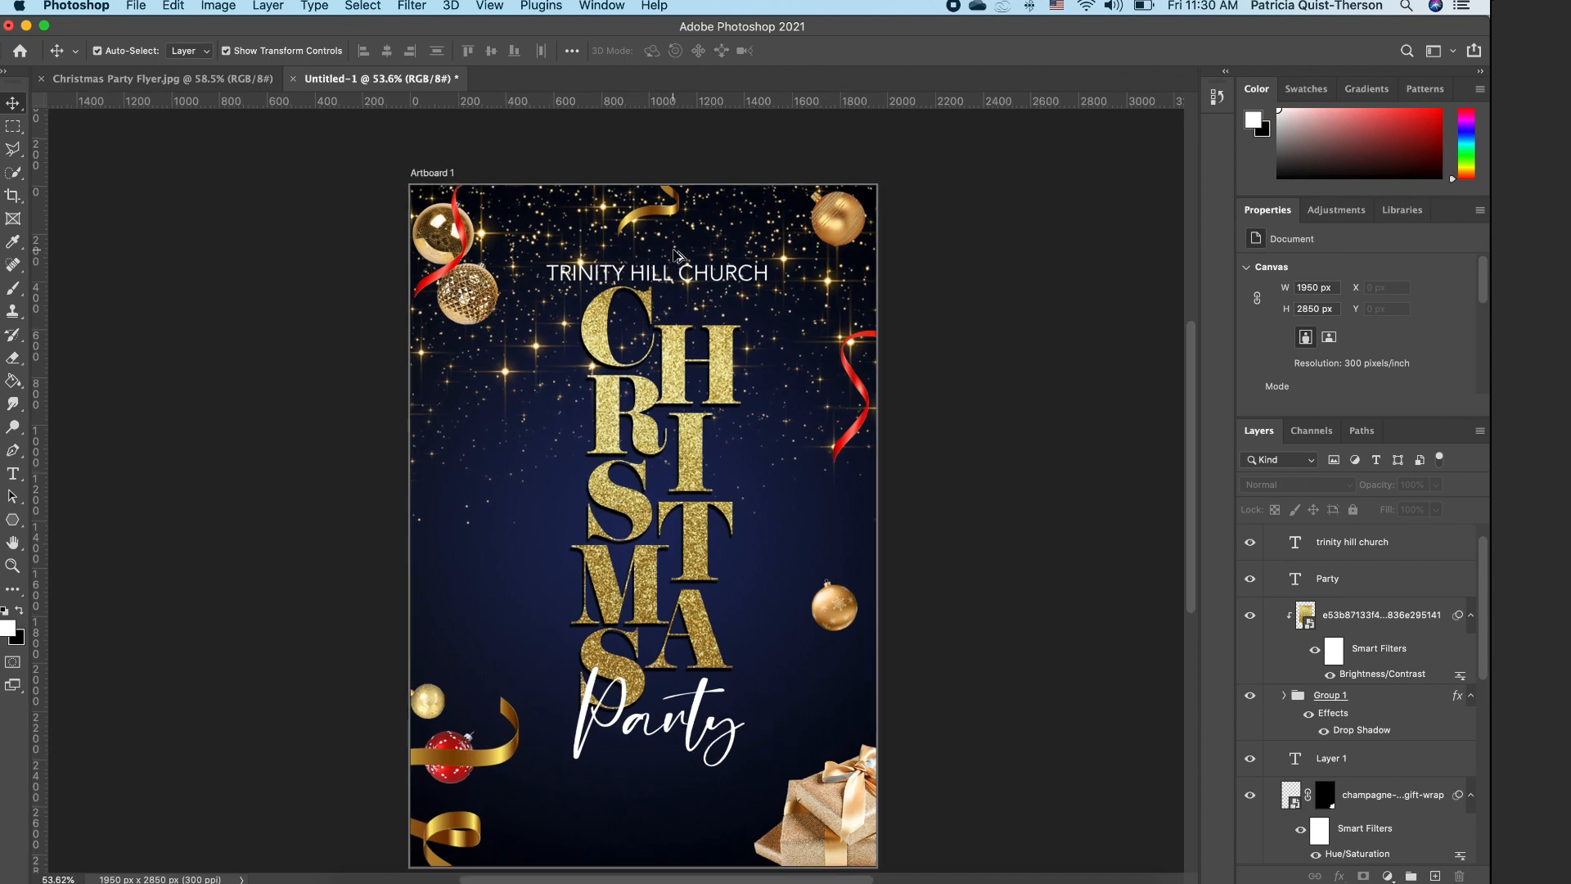
pyautogui.scroll(2, 674, 255)
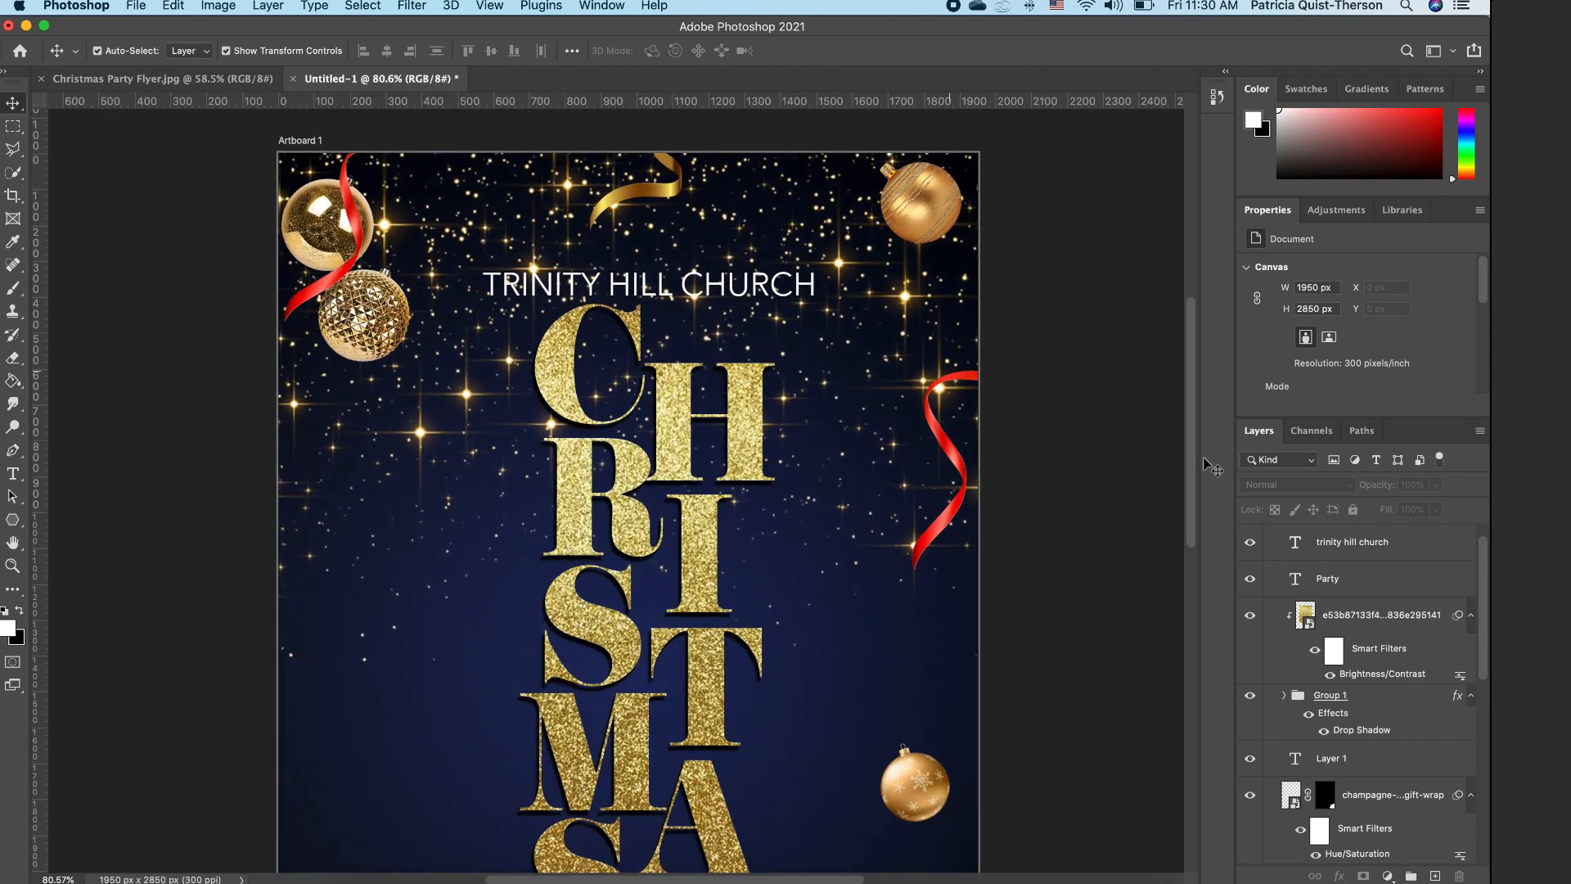
pyautogui.click(978, 468)
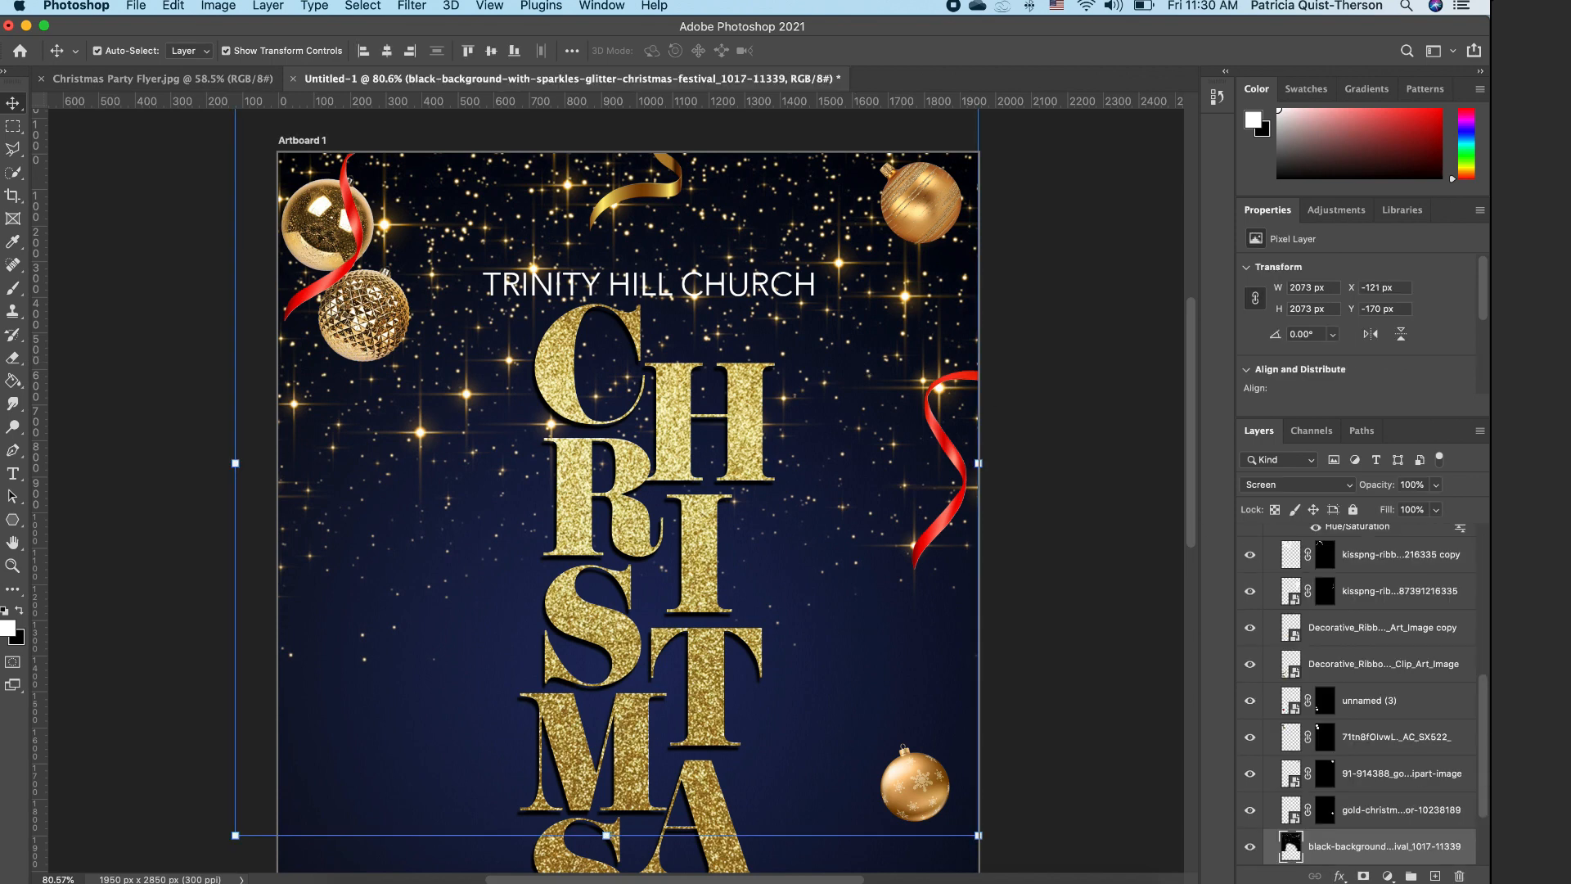
pyautogui.click(1364, 878)
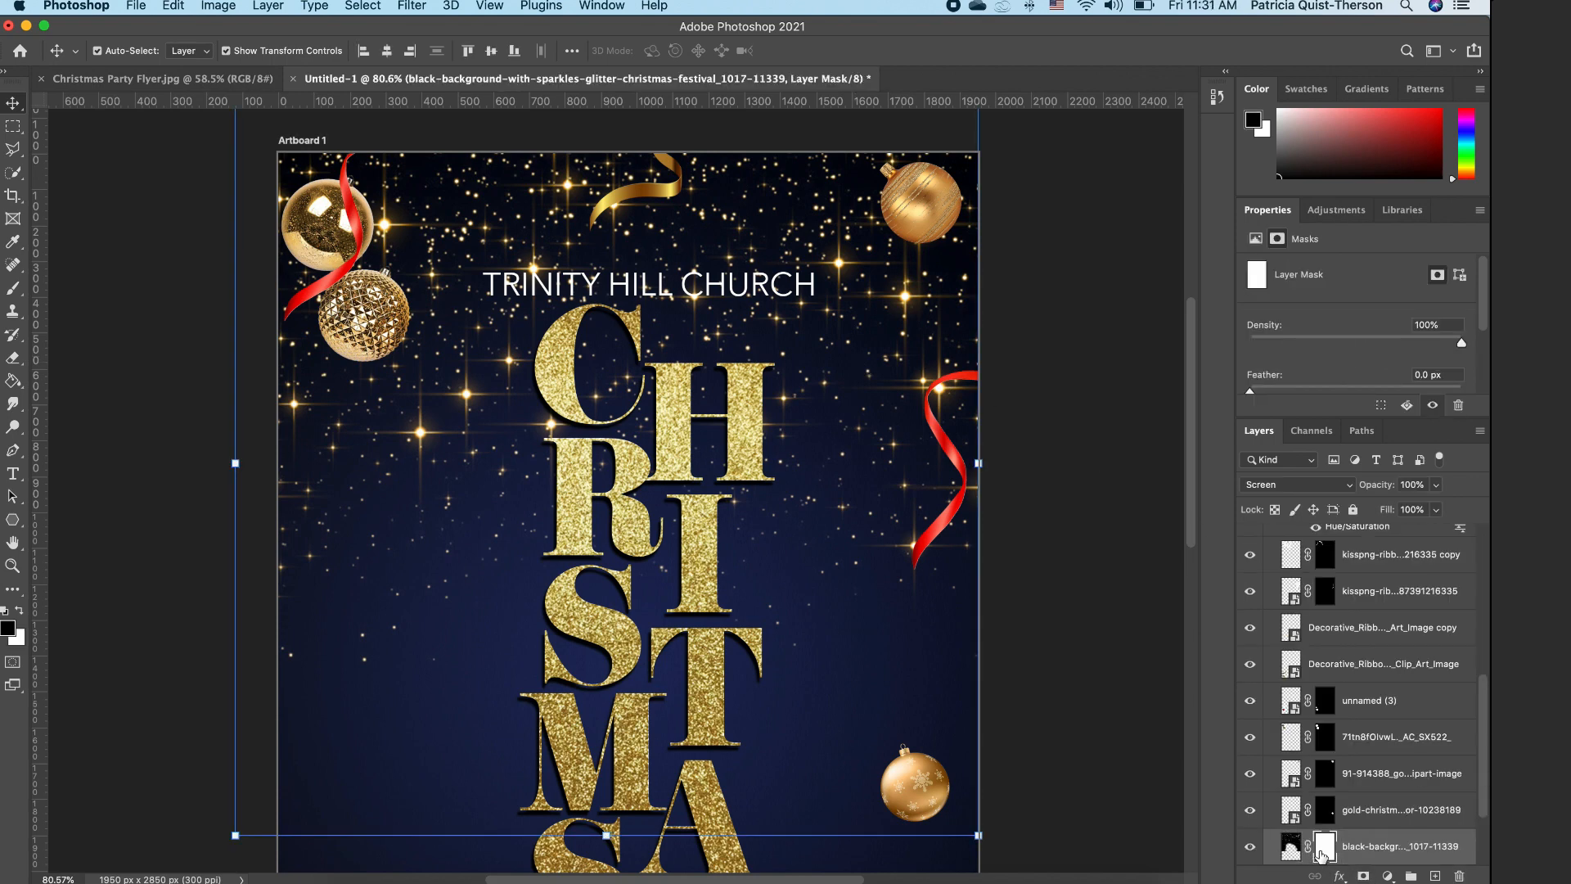
pyautogui.click(13, 289)
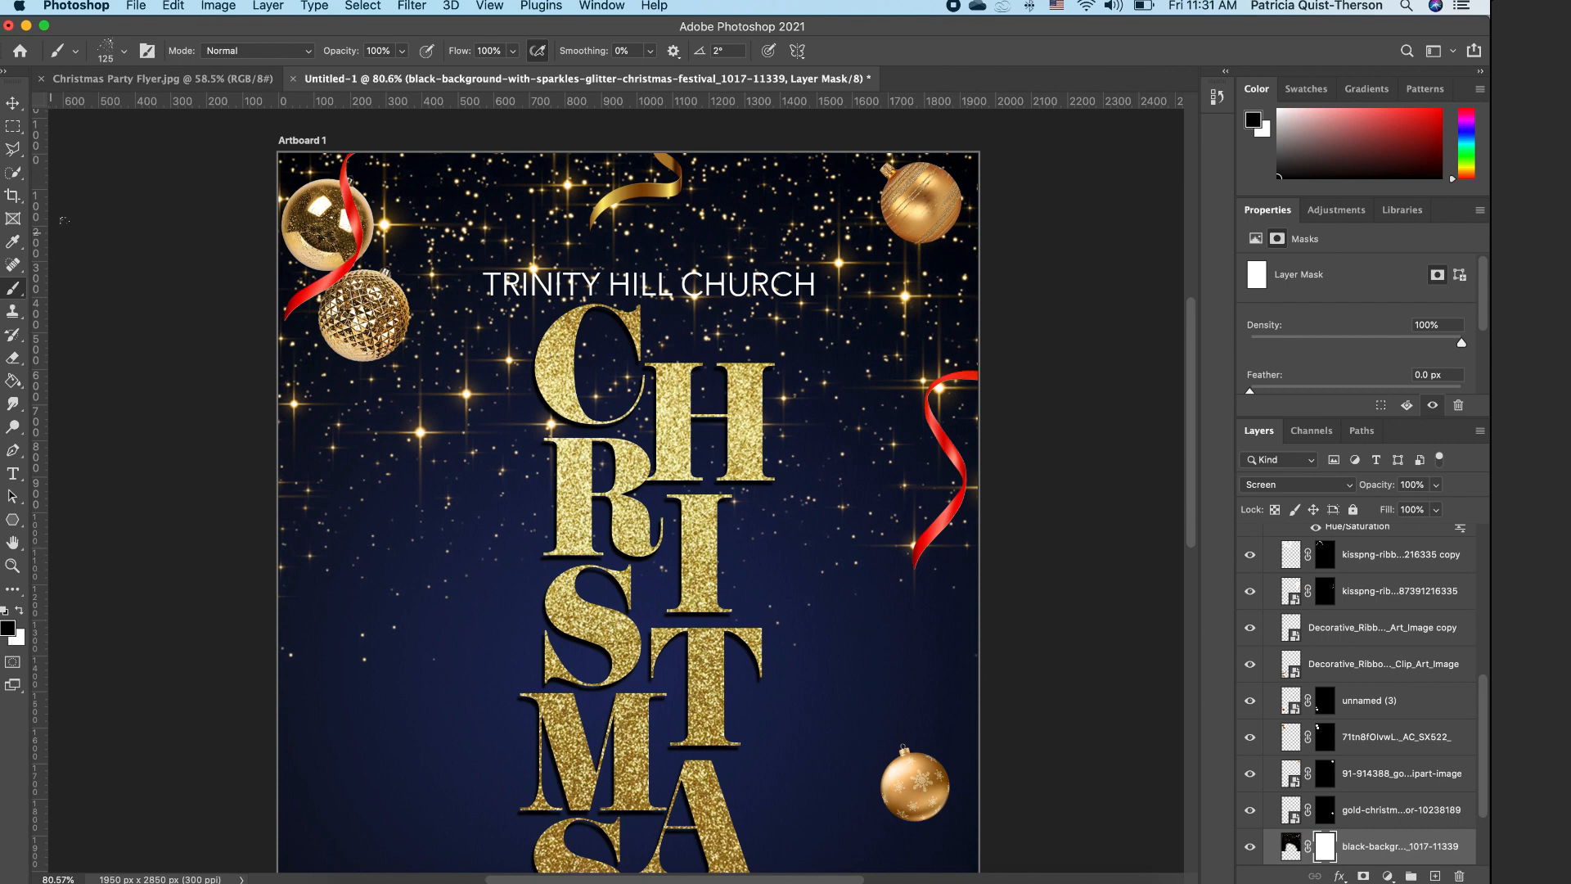
pyautogui.click(124, 51)
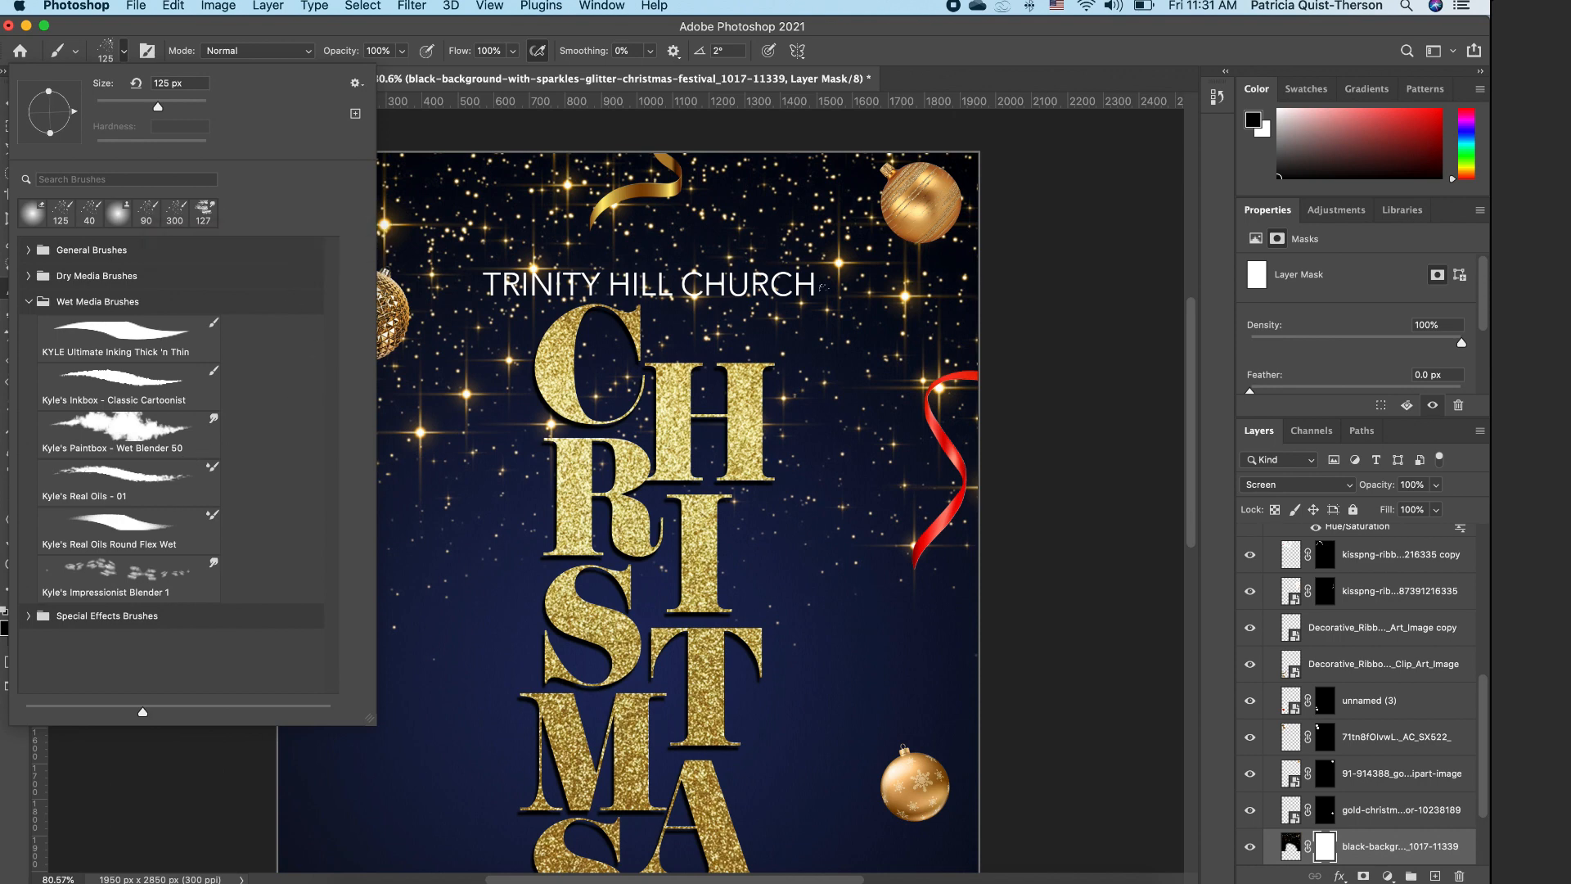
pyautogui.click(770, 288)
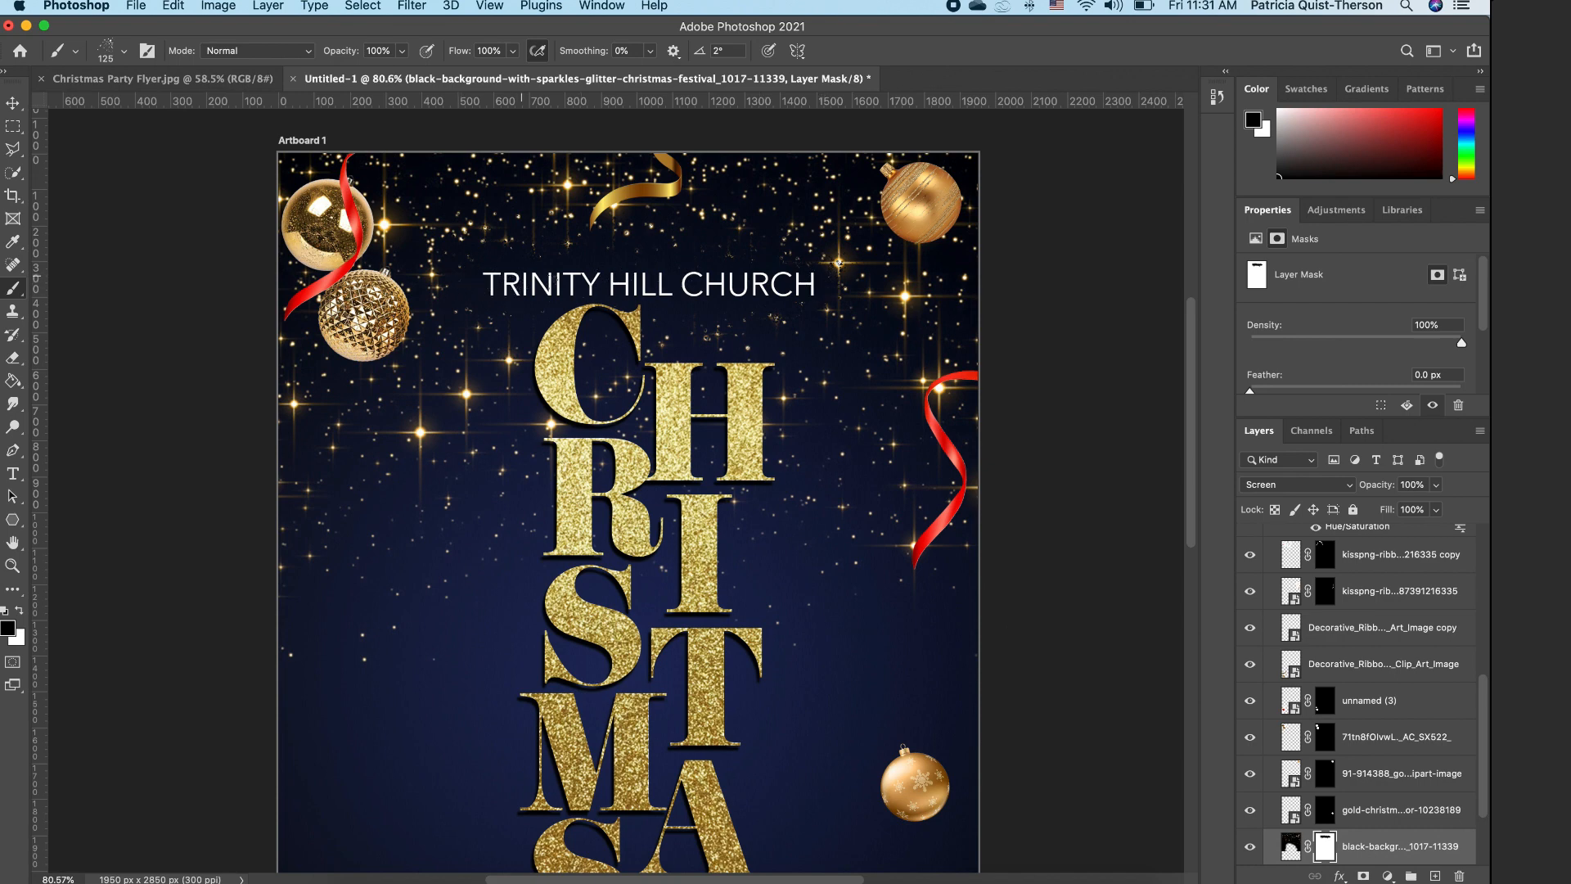
# Step: Change the TRINITY HILL CHURCH text's font style to Medium
pyautogui.scroll(-6, 627, 299)
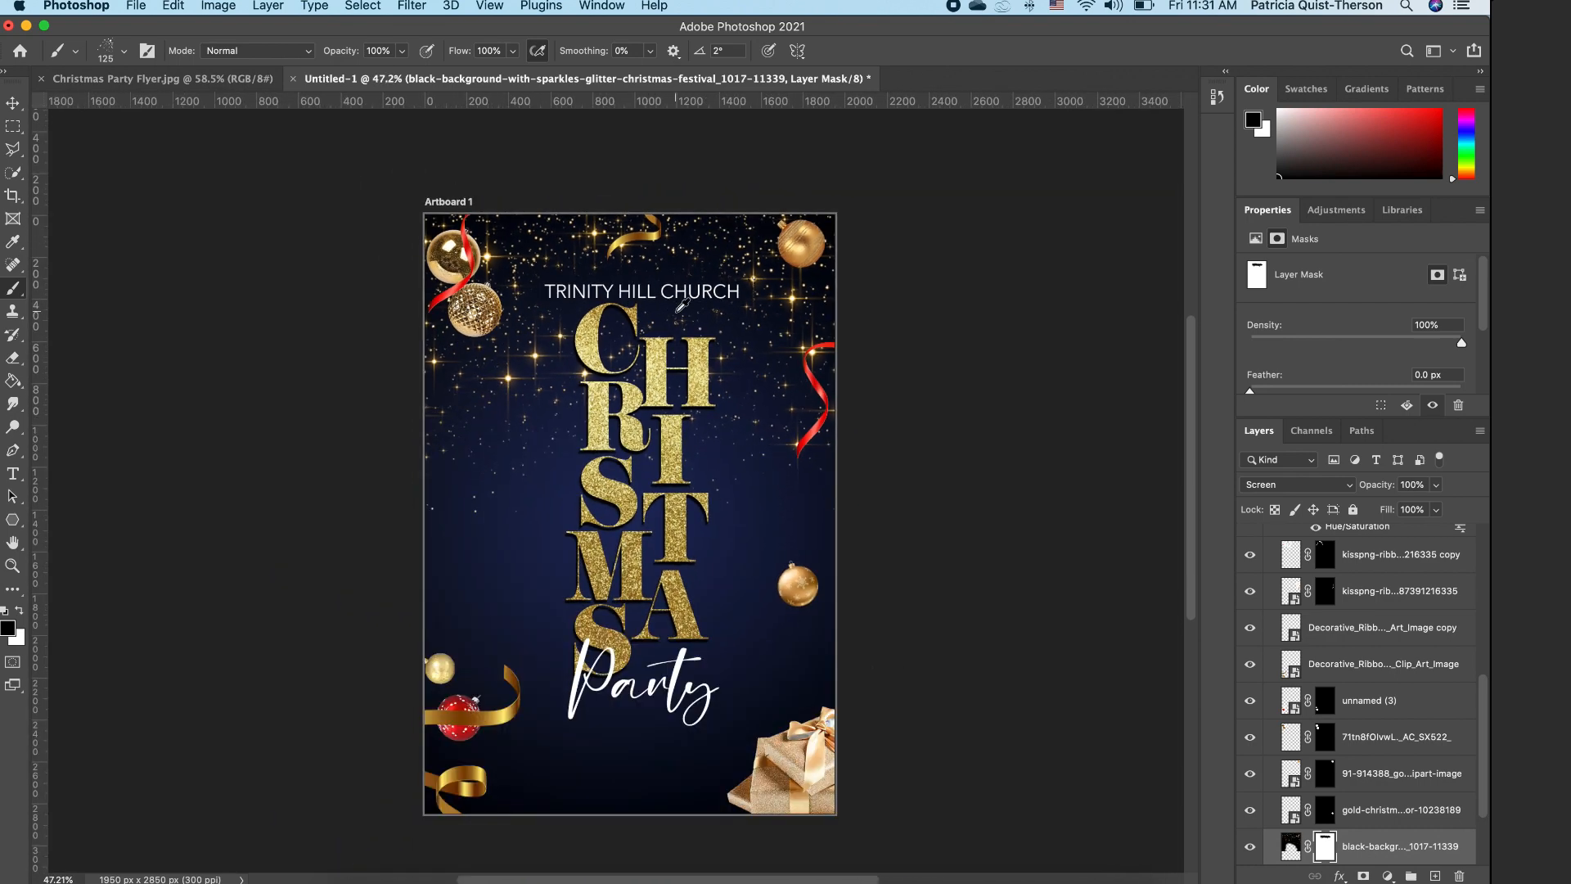
pyautogui.press('v')
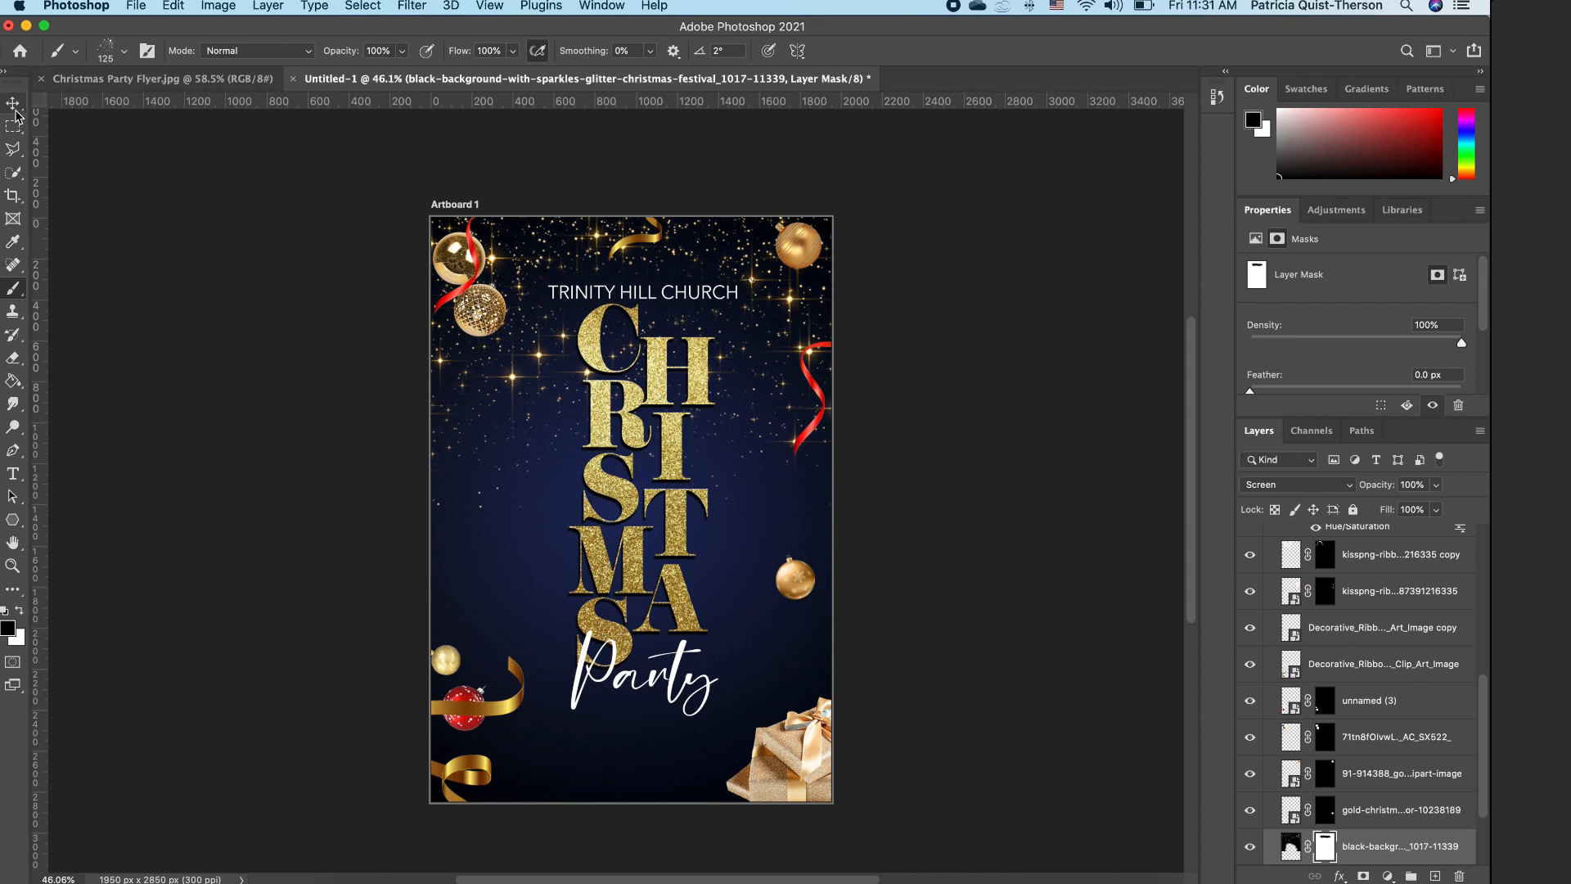
pyautogui.doubleClick(715, 295)
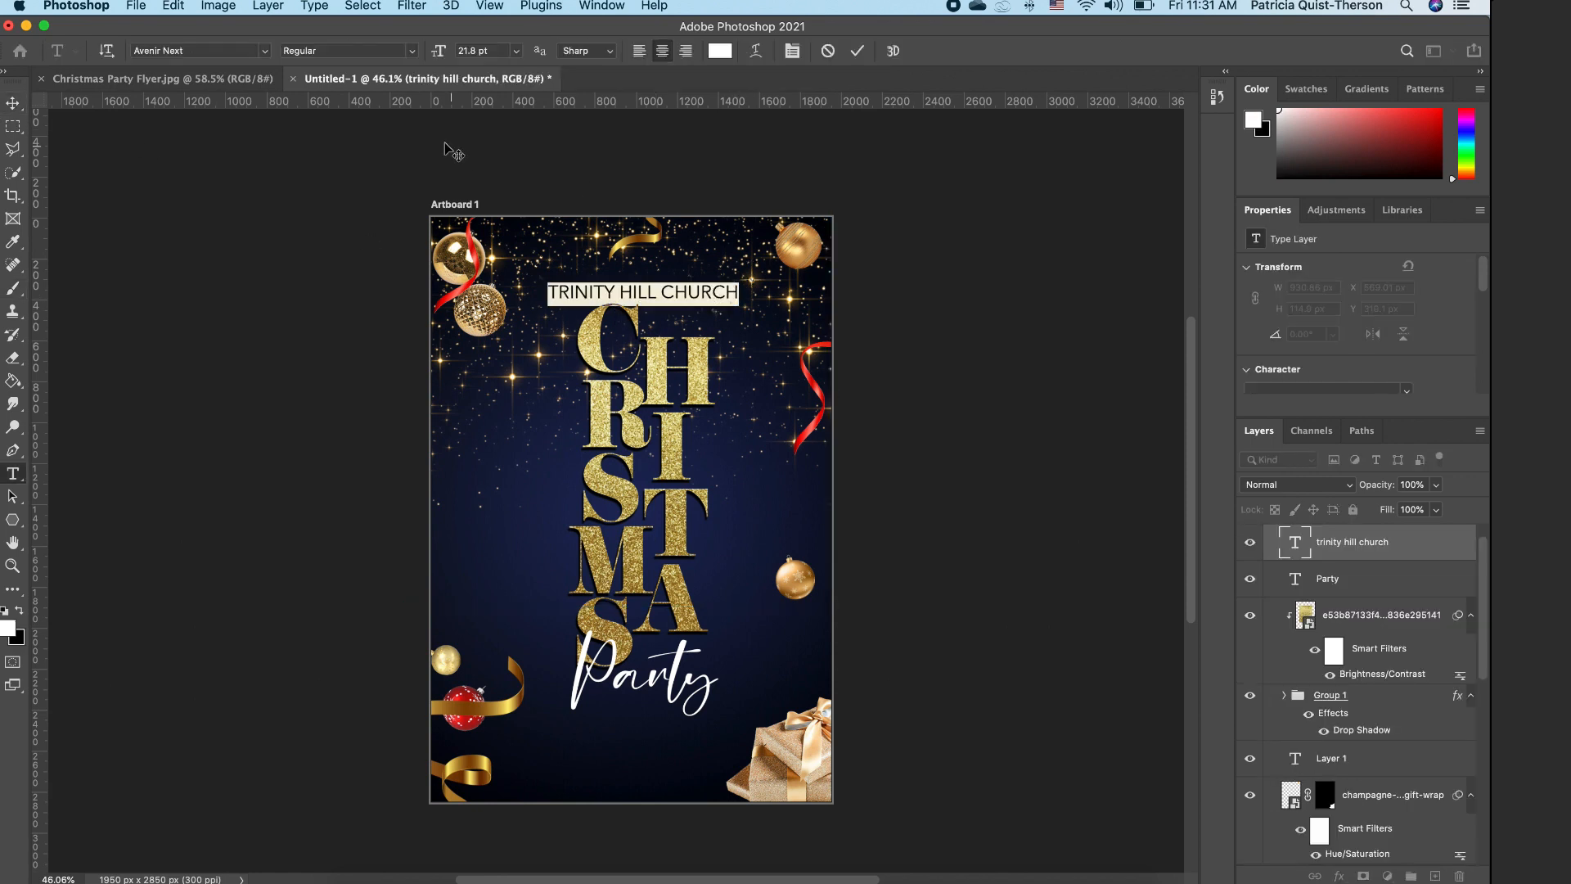
pyautogui.click(419, 52)
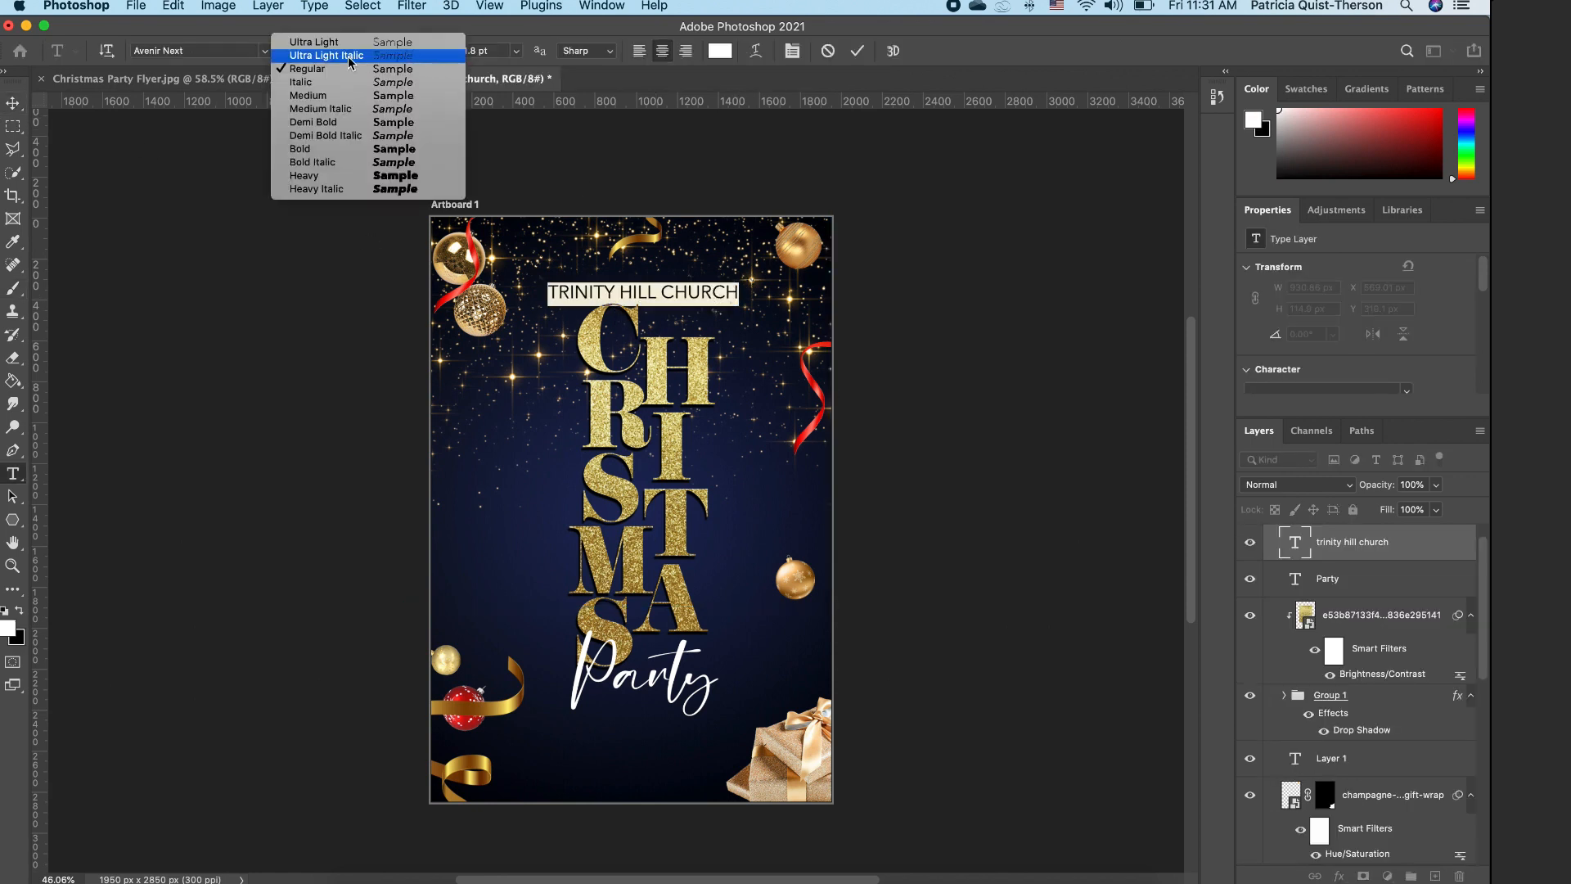
pyautogui.click(327, 96)
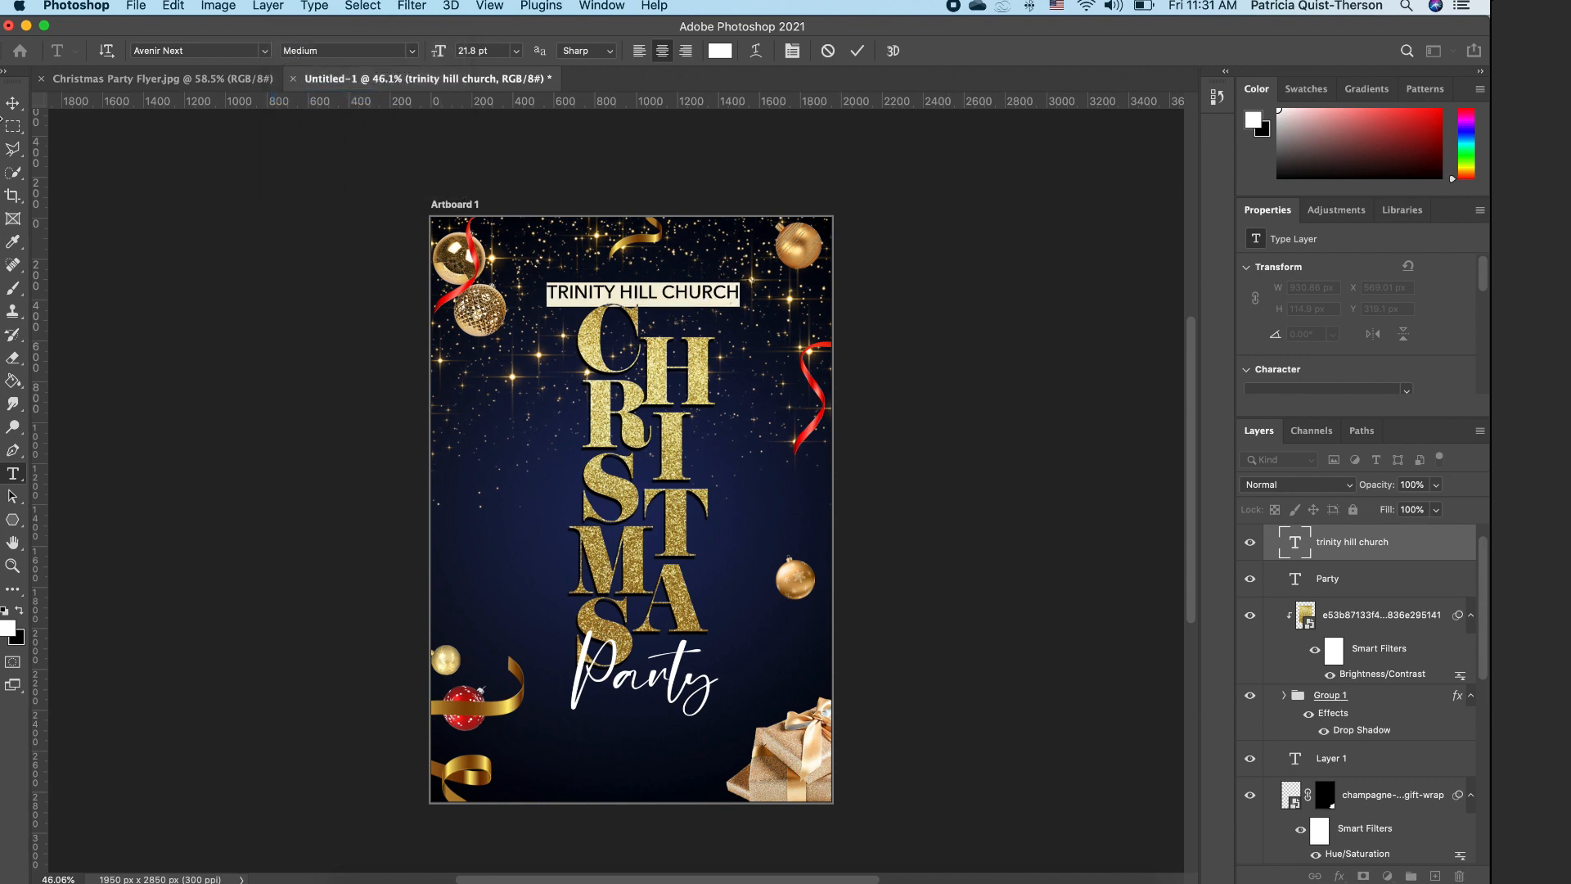
pyautogui.click(13, 103)
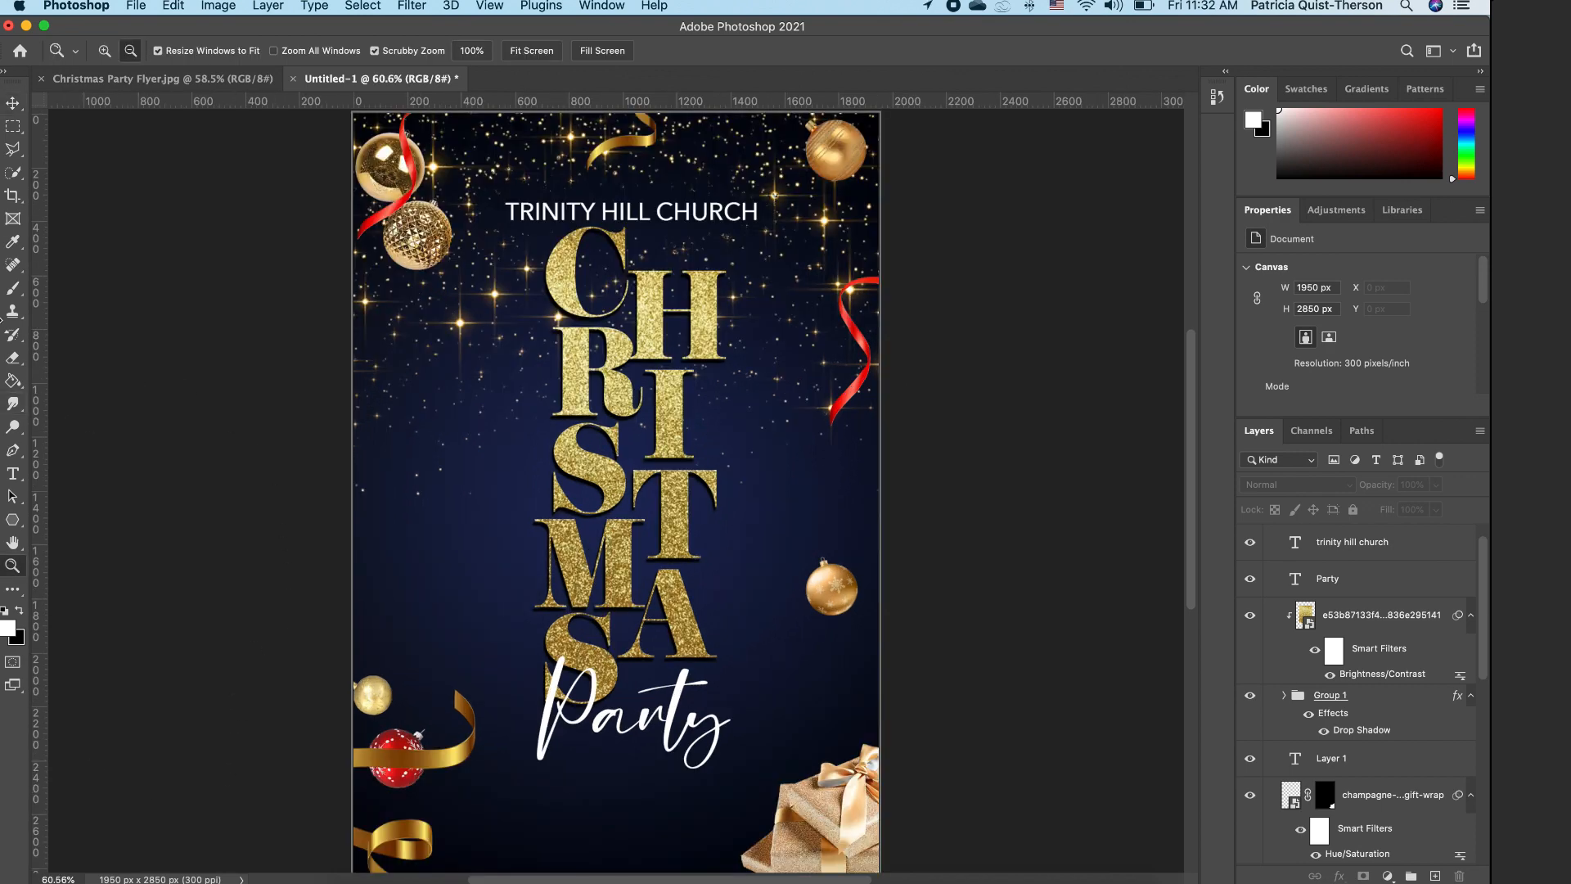
# Step: Add the two-line text "ATTIRE: / TOUCH OF RED" in Bebas Neue Regular, 30 pt, below the Party title
pyautogui.click(12, 479)
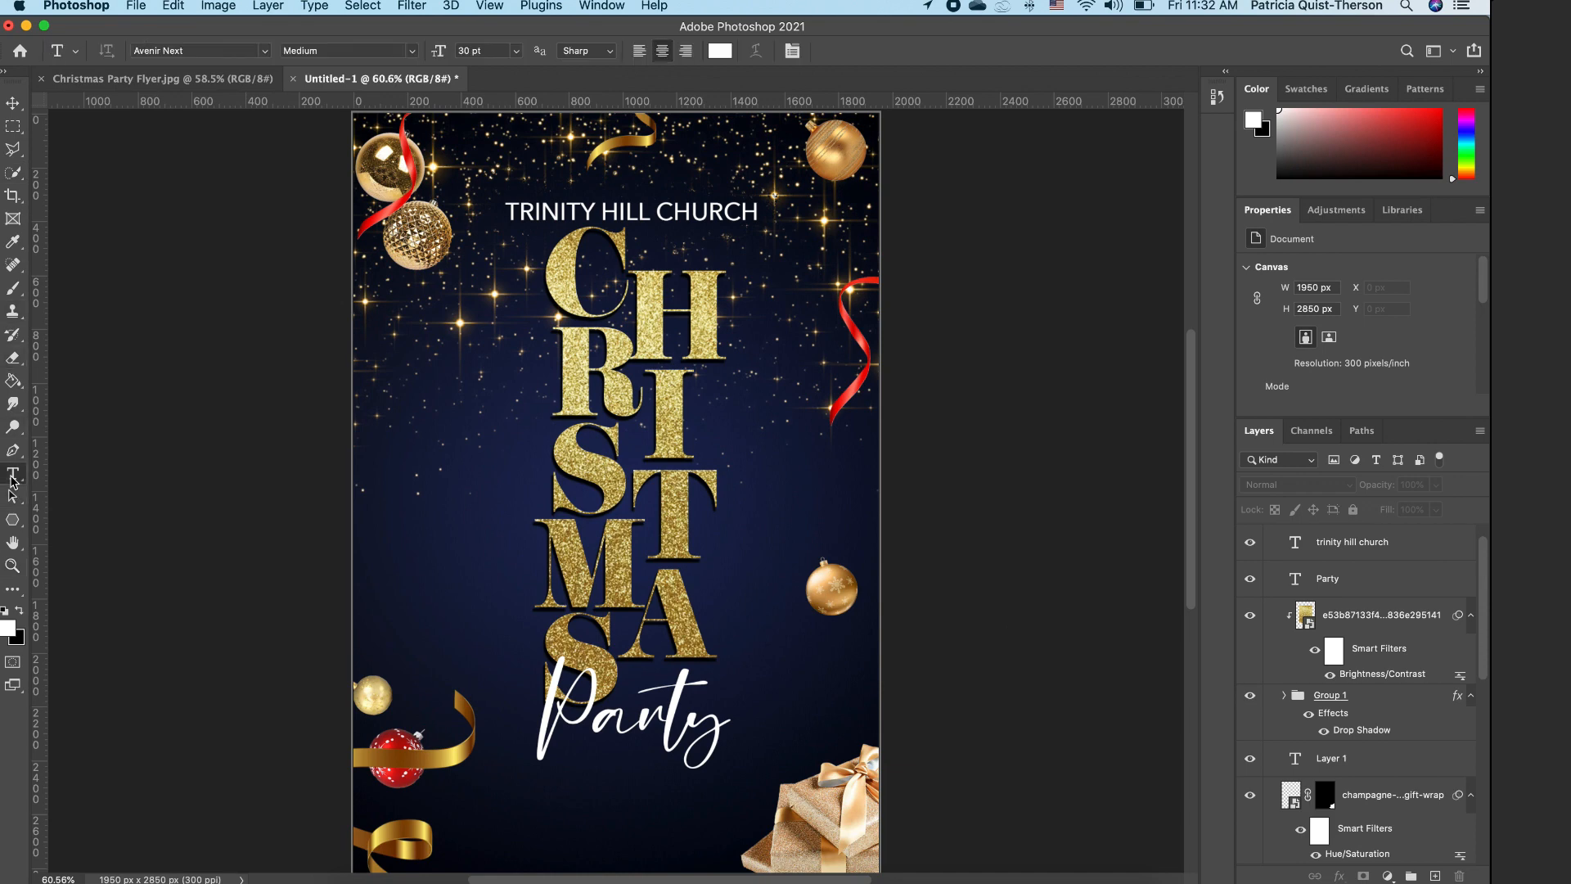
pyautogui.click(264, 51)
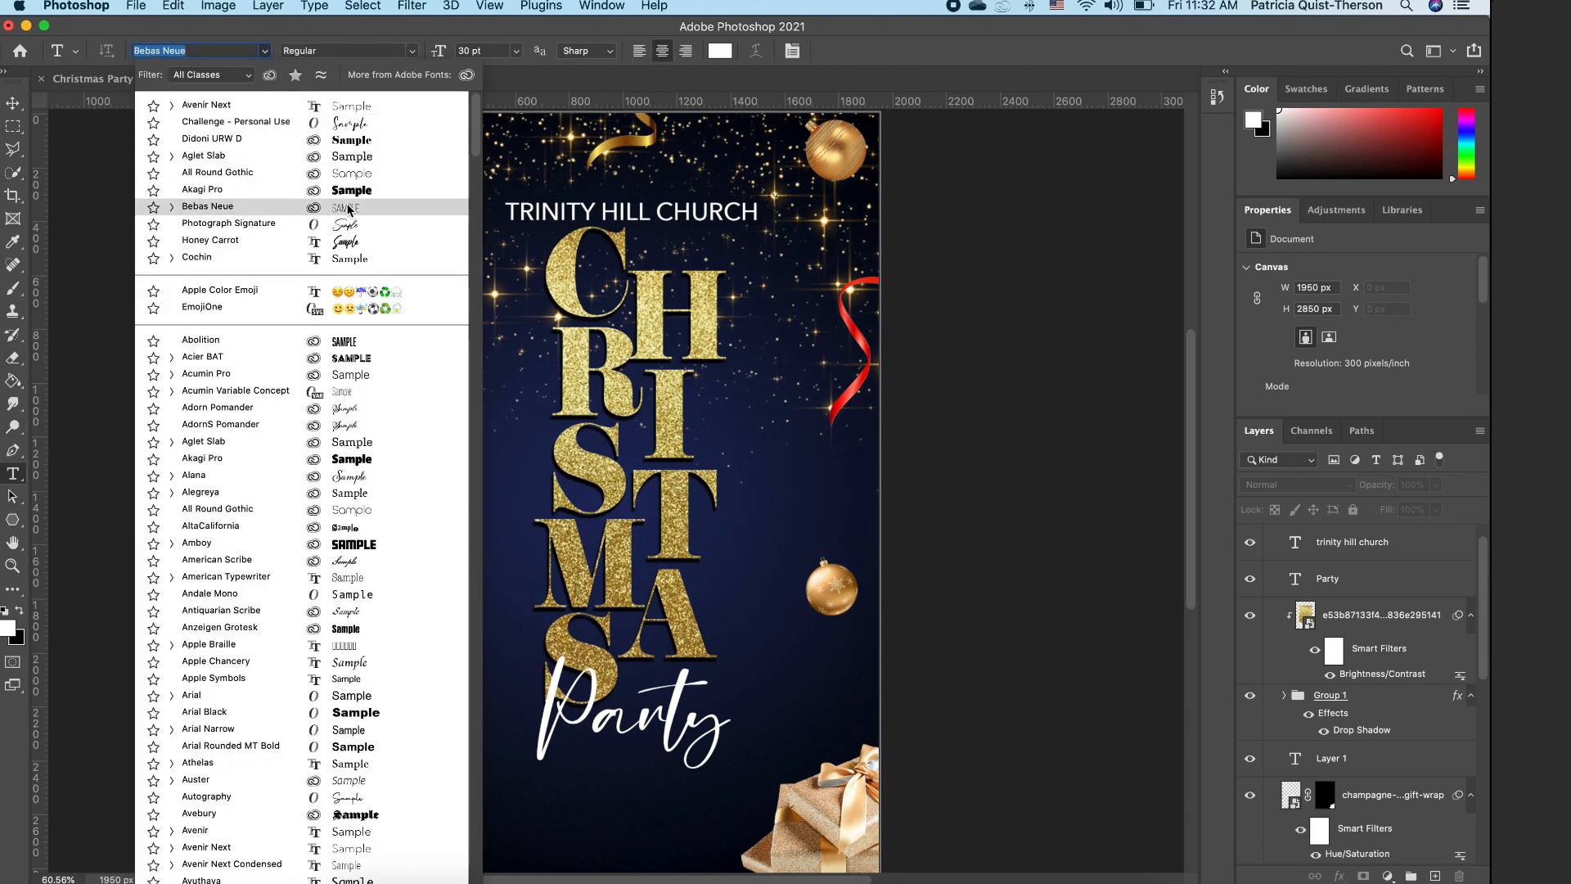
pyautogui.click(348, 208)
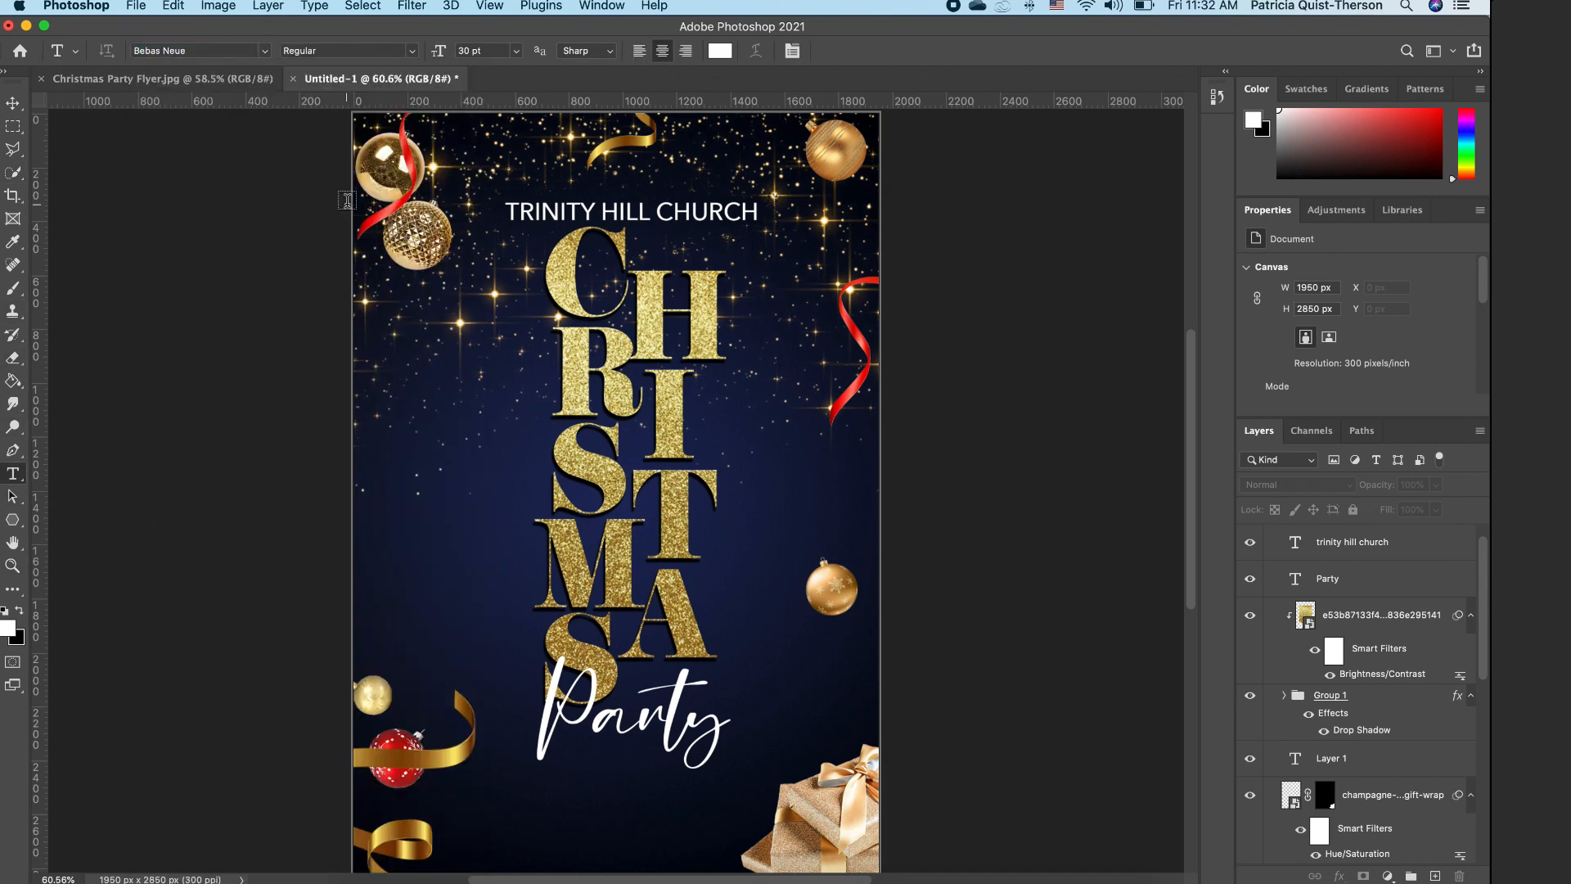
pyautogui.click(563, 797)
pyautogui.write('AT')
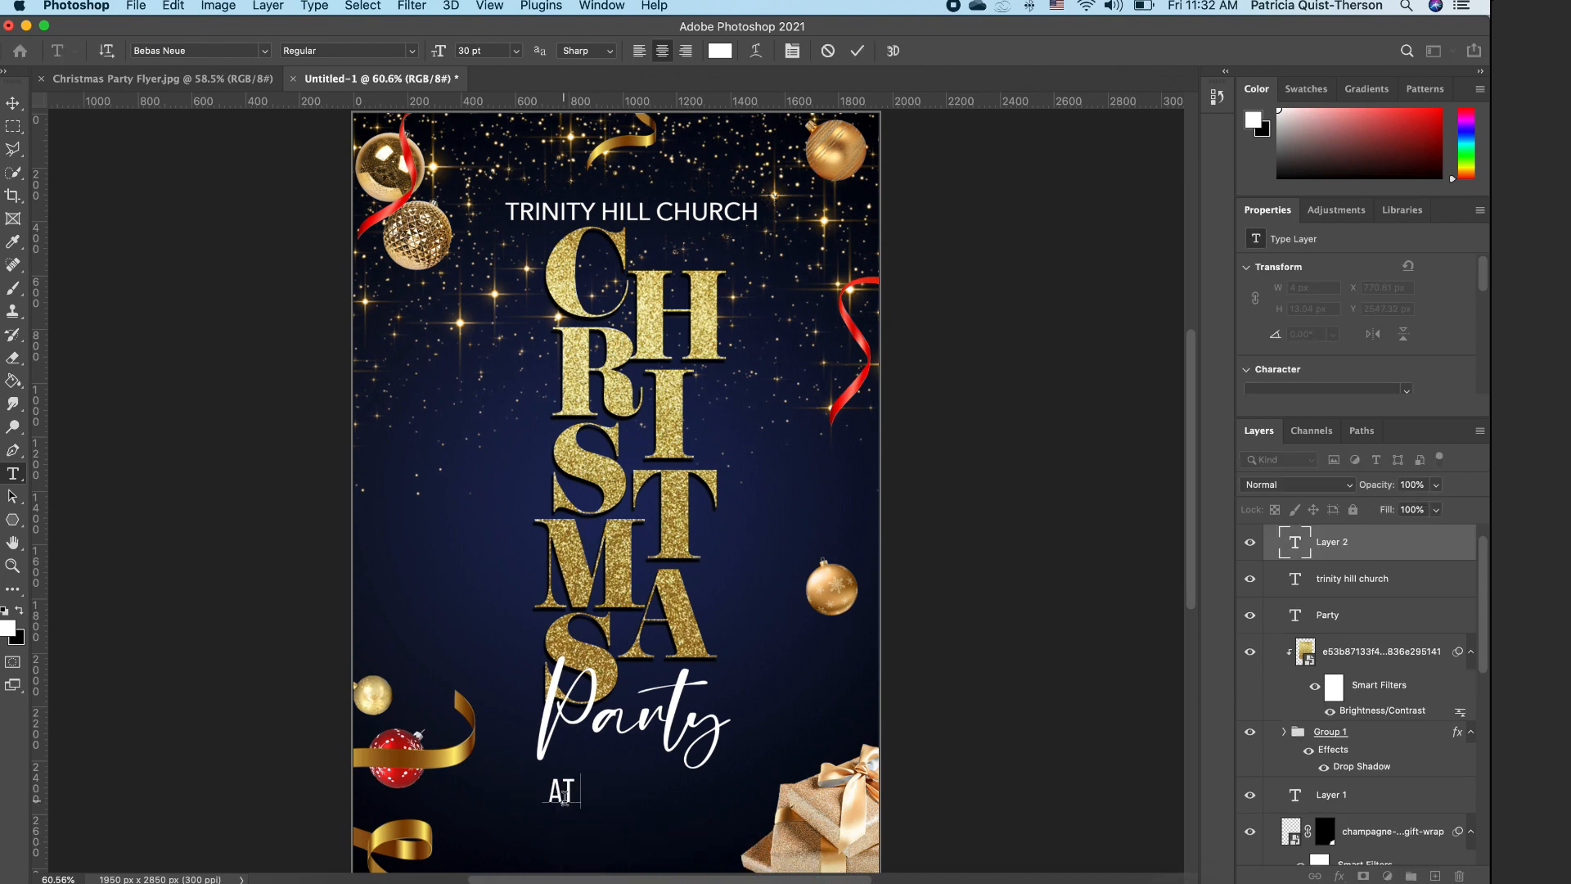
pyautogui.write('TIRE:')
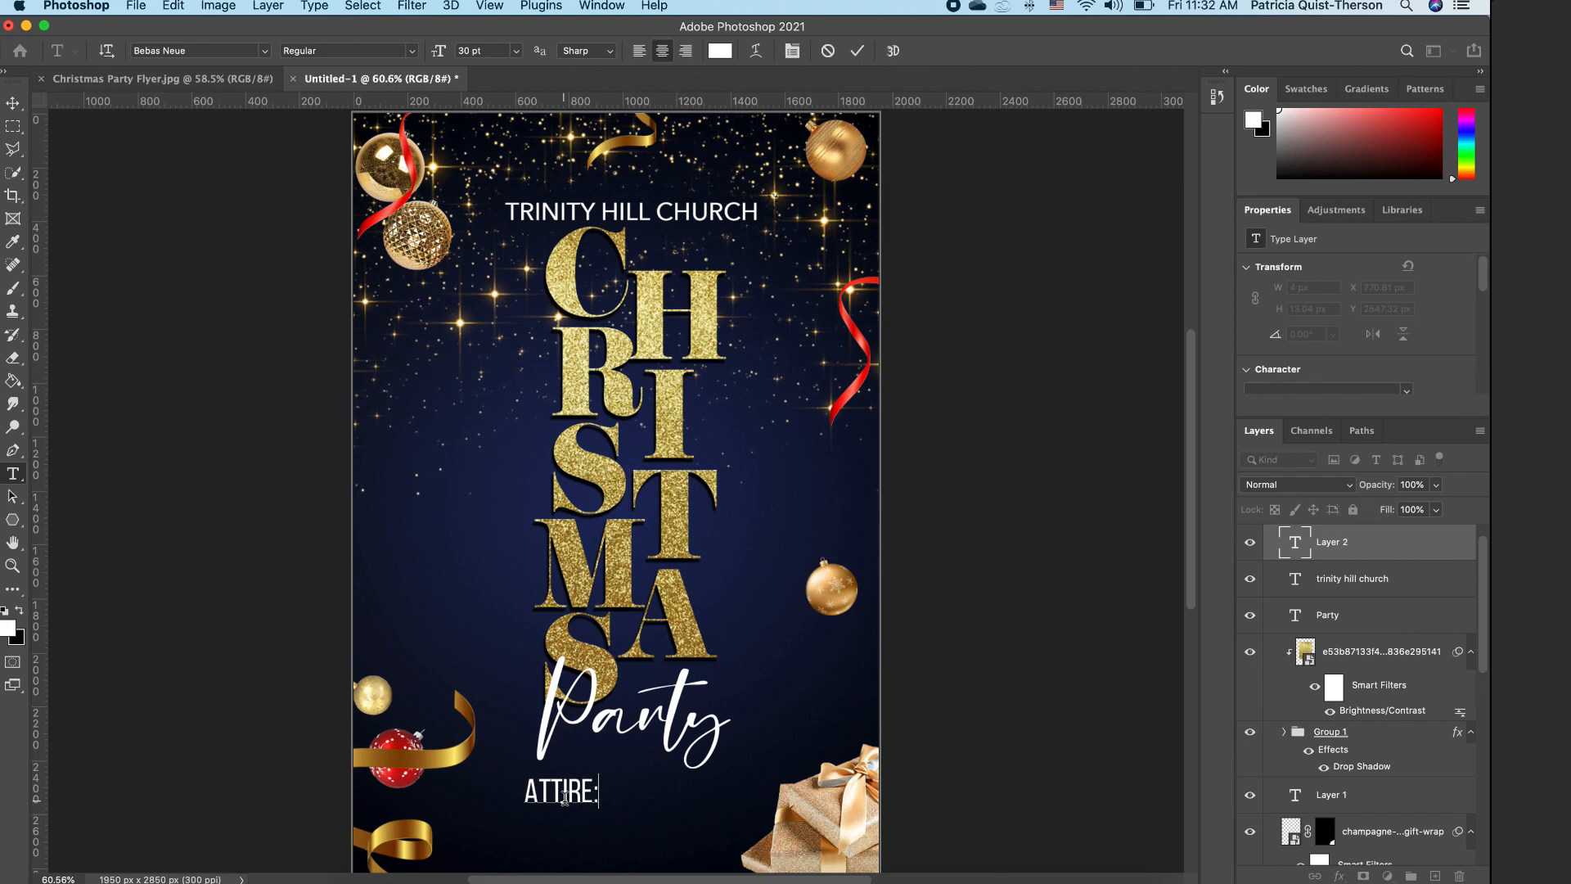
pyautogui.press('Return')
pyautogui.write('TOUCH OF RED')
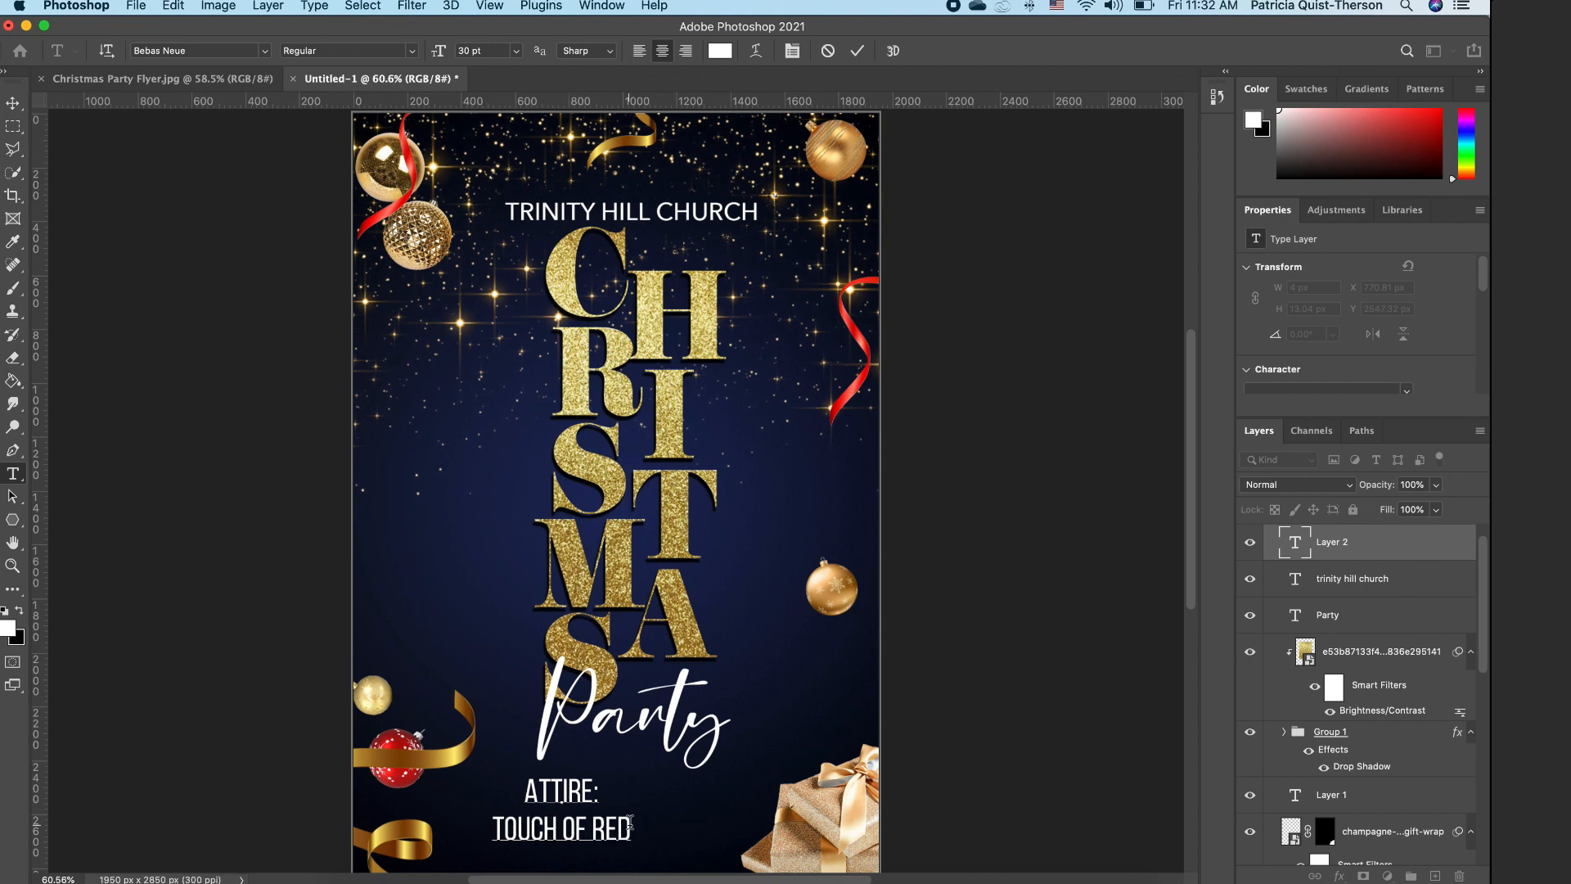
# Step: Left-align both lines of the attire text and set their leading to 28 pt
pyautogui.moveTo(634, 830); pyautogui.dragTo(487, 770)
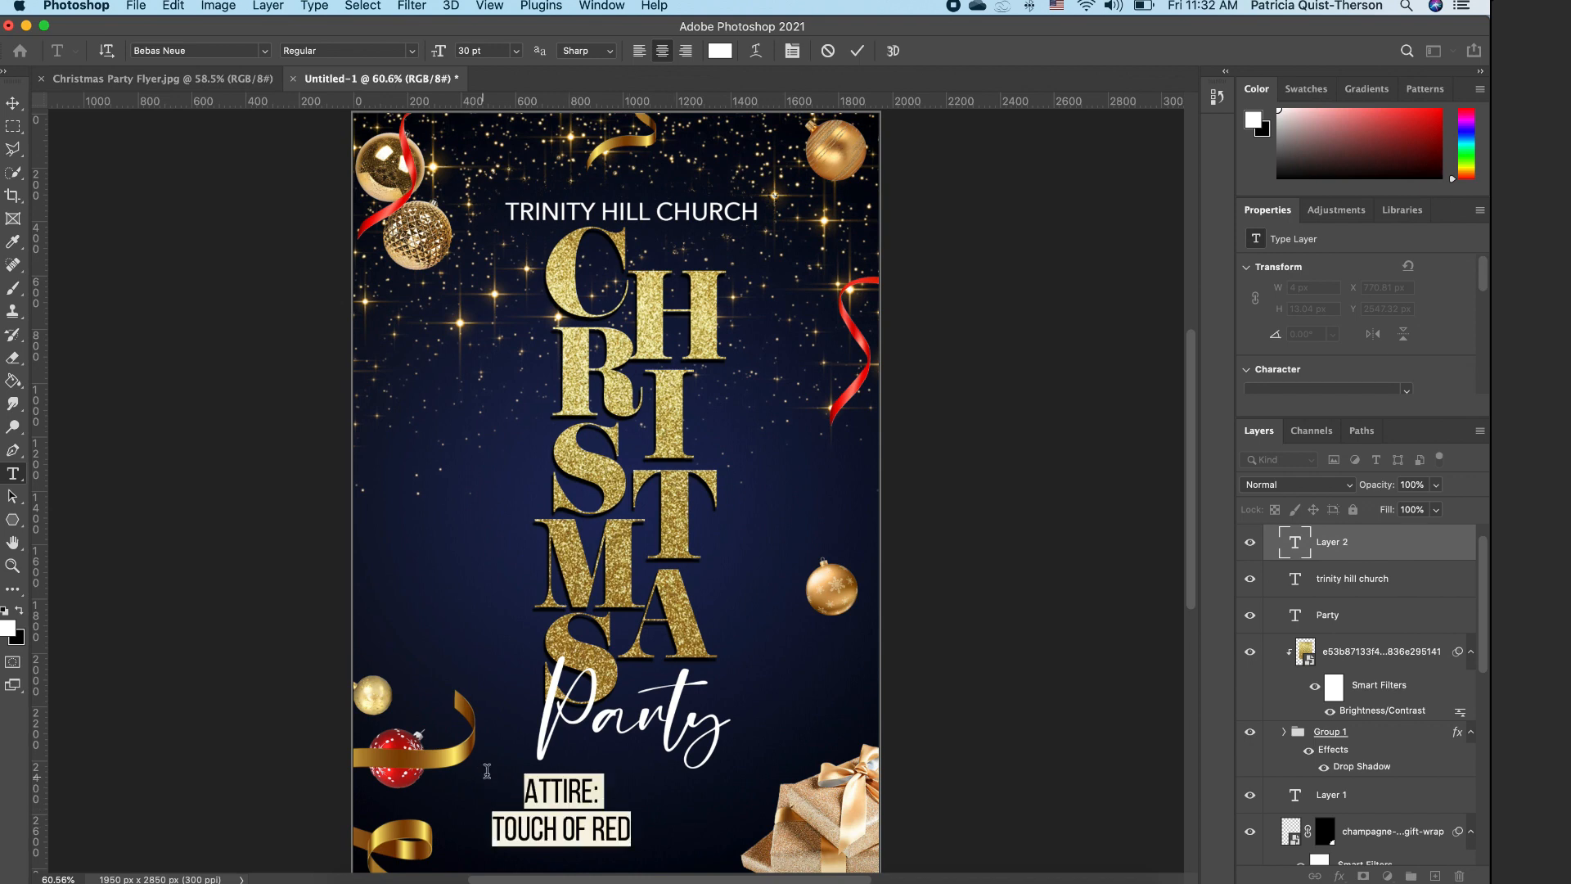
pyautogui.click(639, 50)
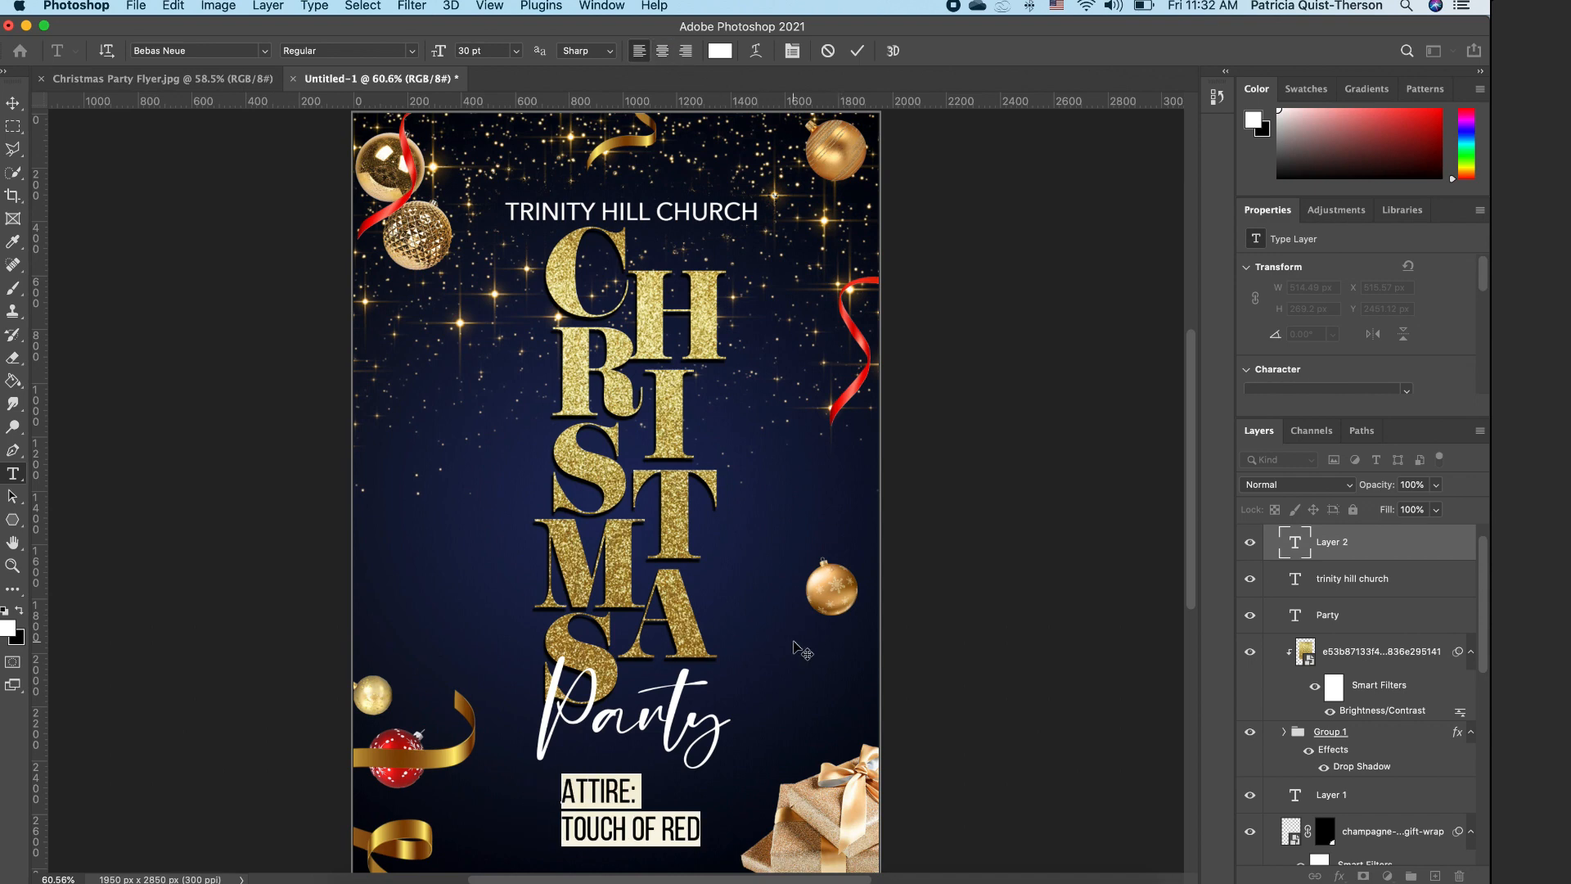
pyautogui.moveTo(1487, 281); pyautogui.dragTo(1488, 301)
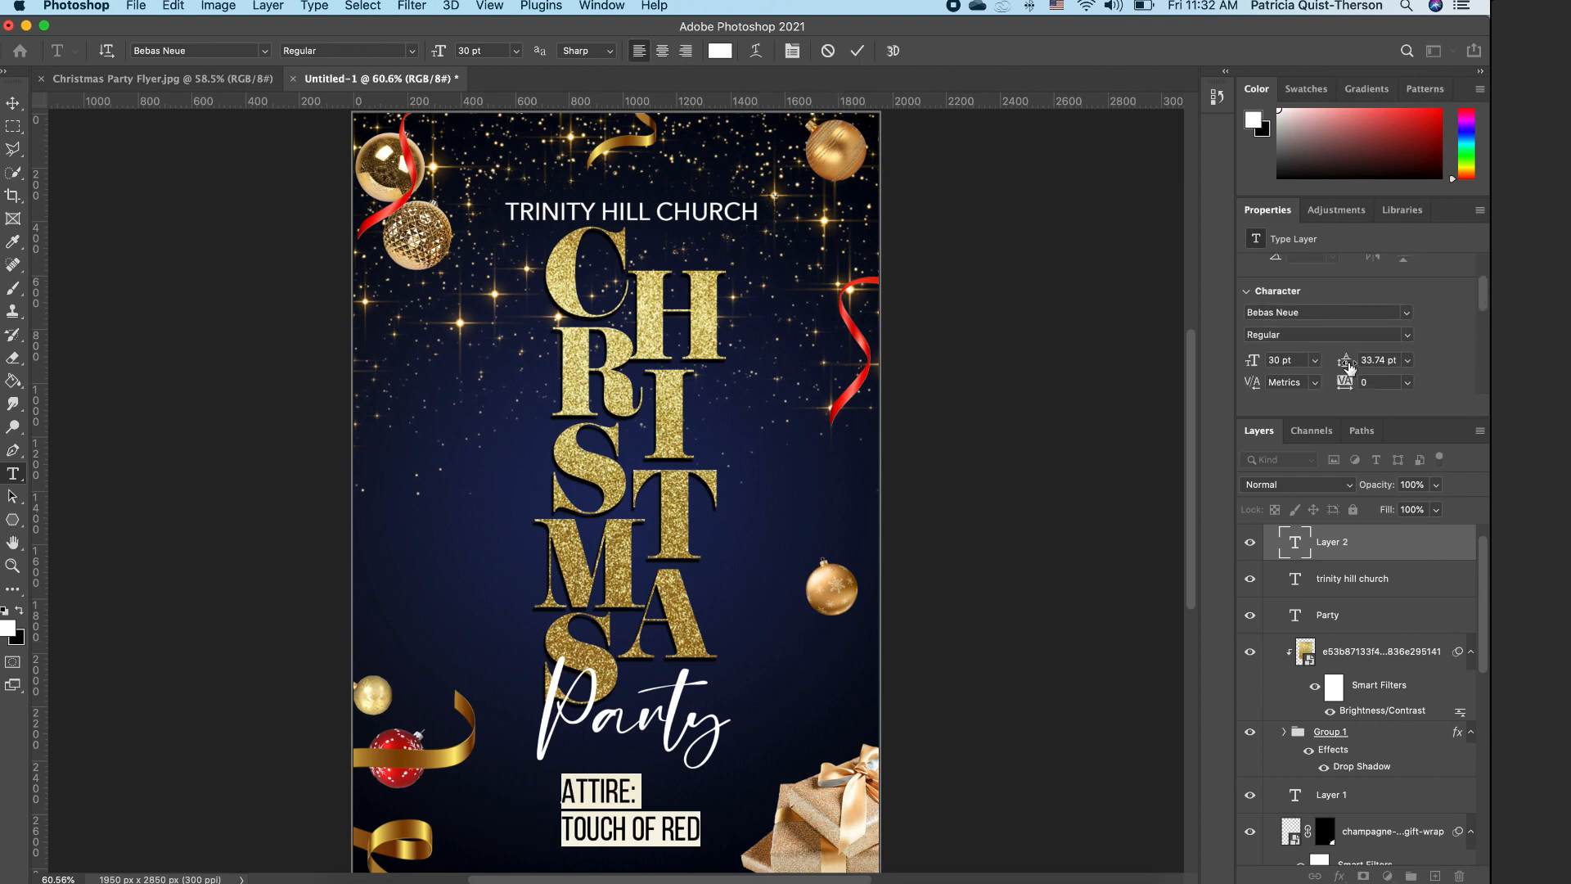
pyautogui.moveTo(1345, 367); pyautogui.dragTo(1340, 369)
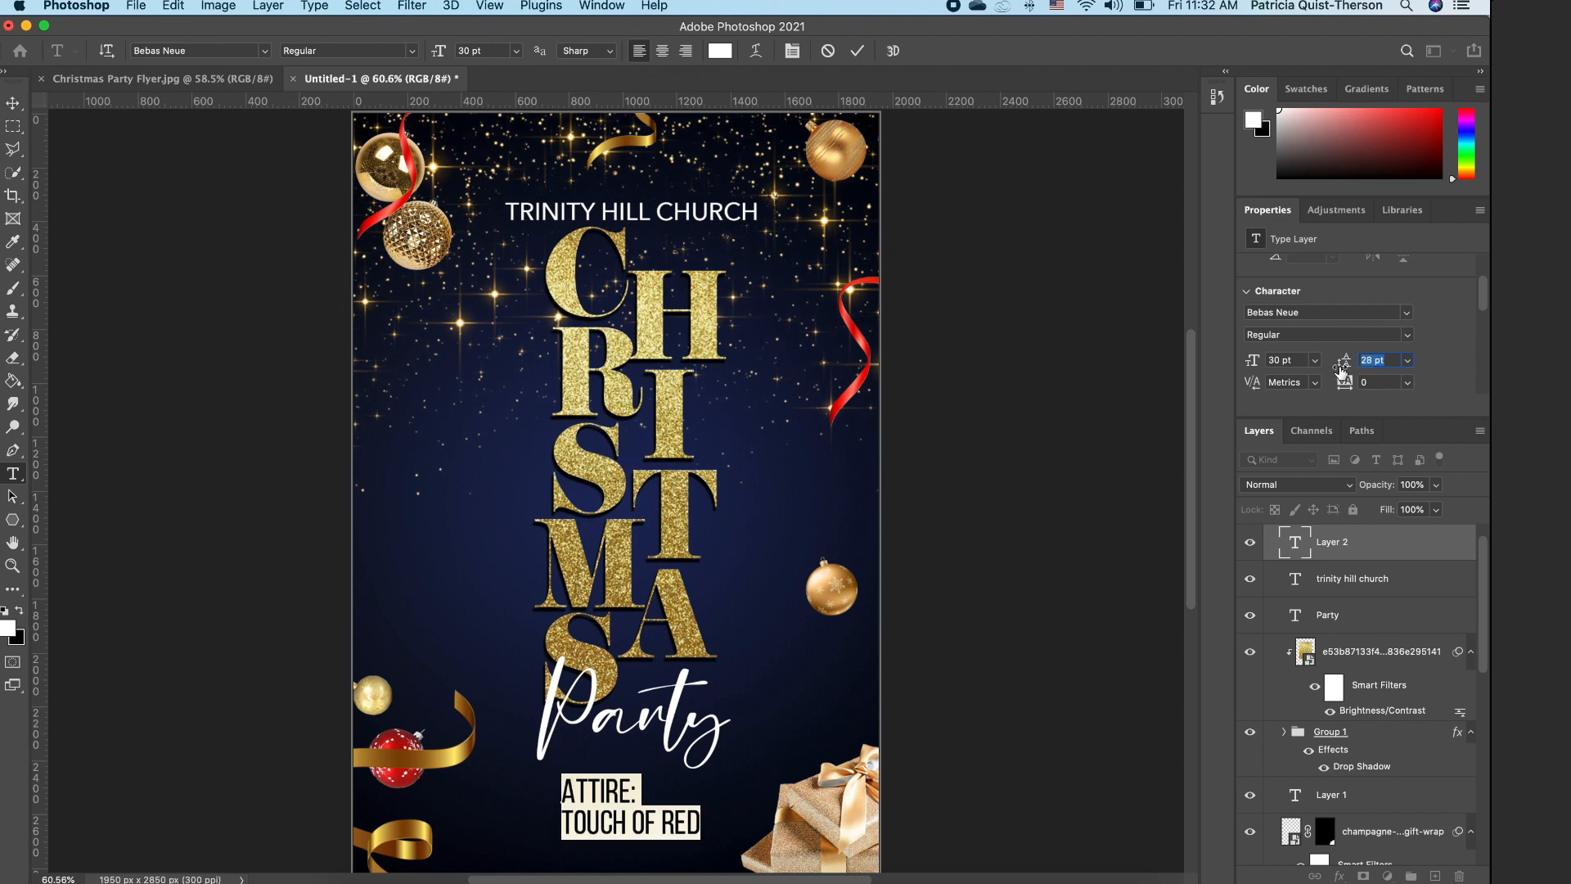
pyautogui.click(660, 813)
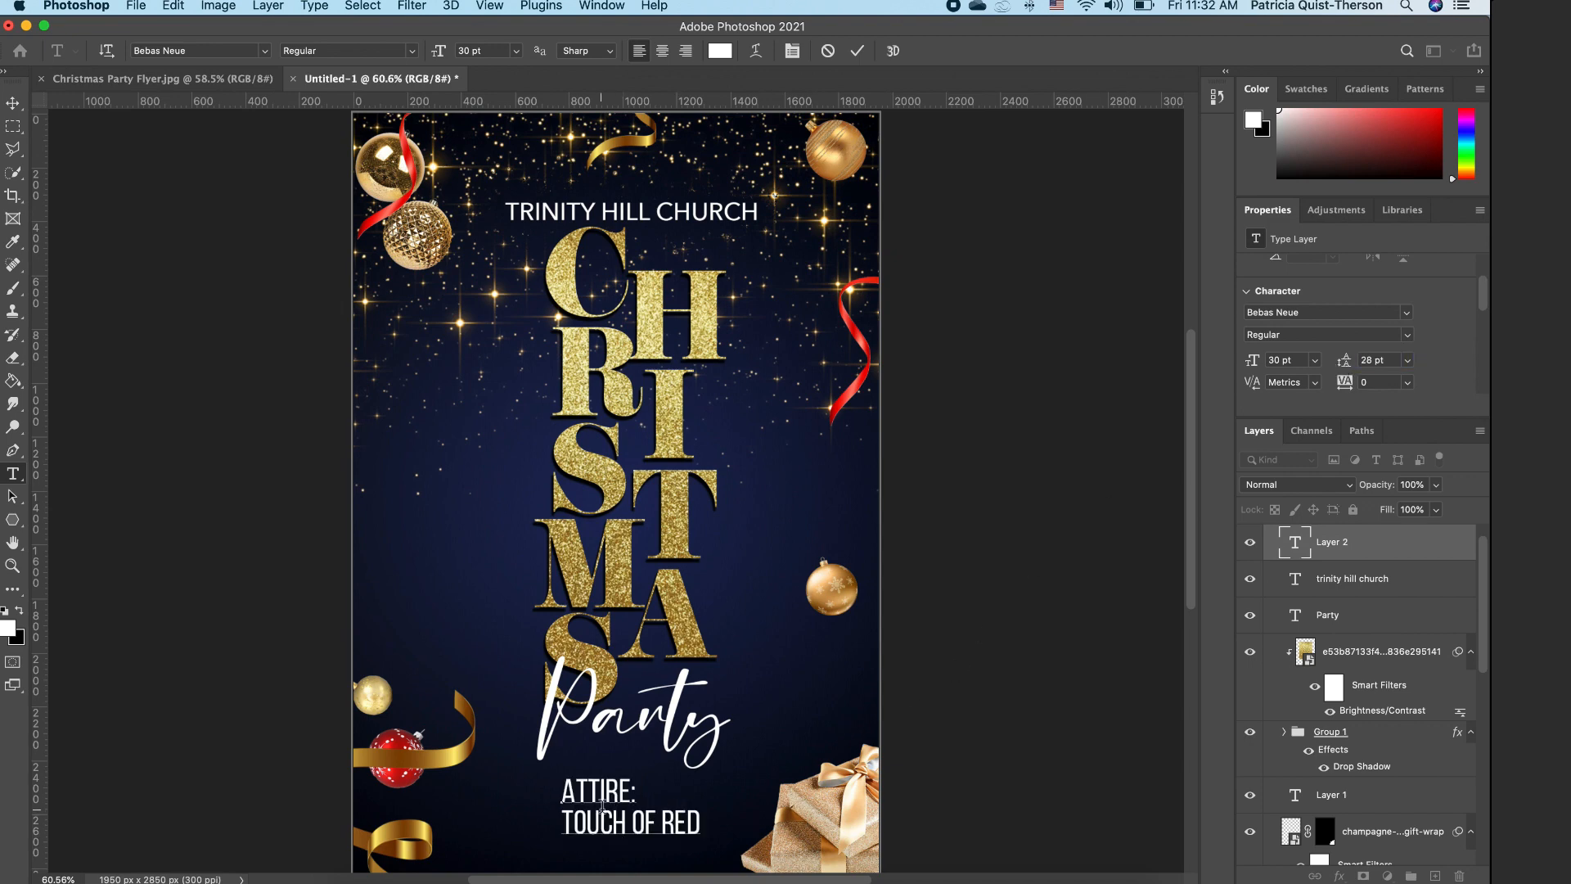
# Step: Change only the word ATTIRE: to the Book font style and commit the text
pyautogui.moveTo(634, 790); pyautogui.dragTo(562, 790)
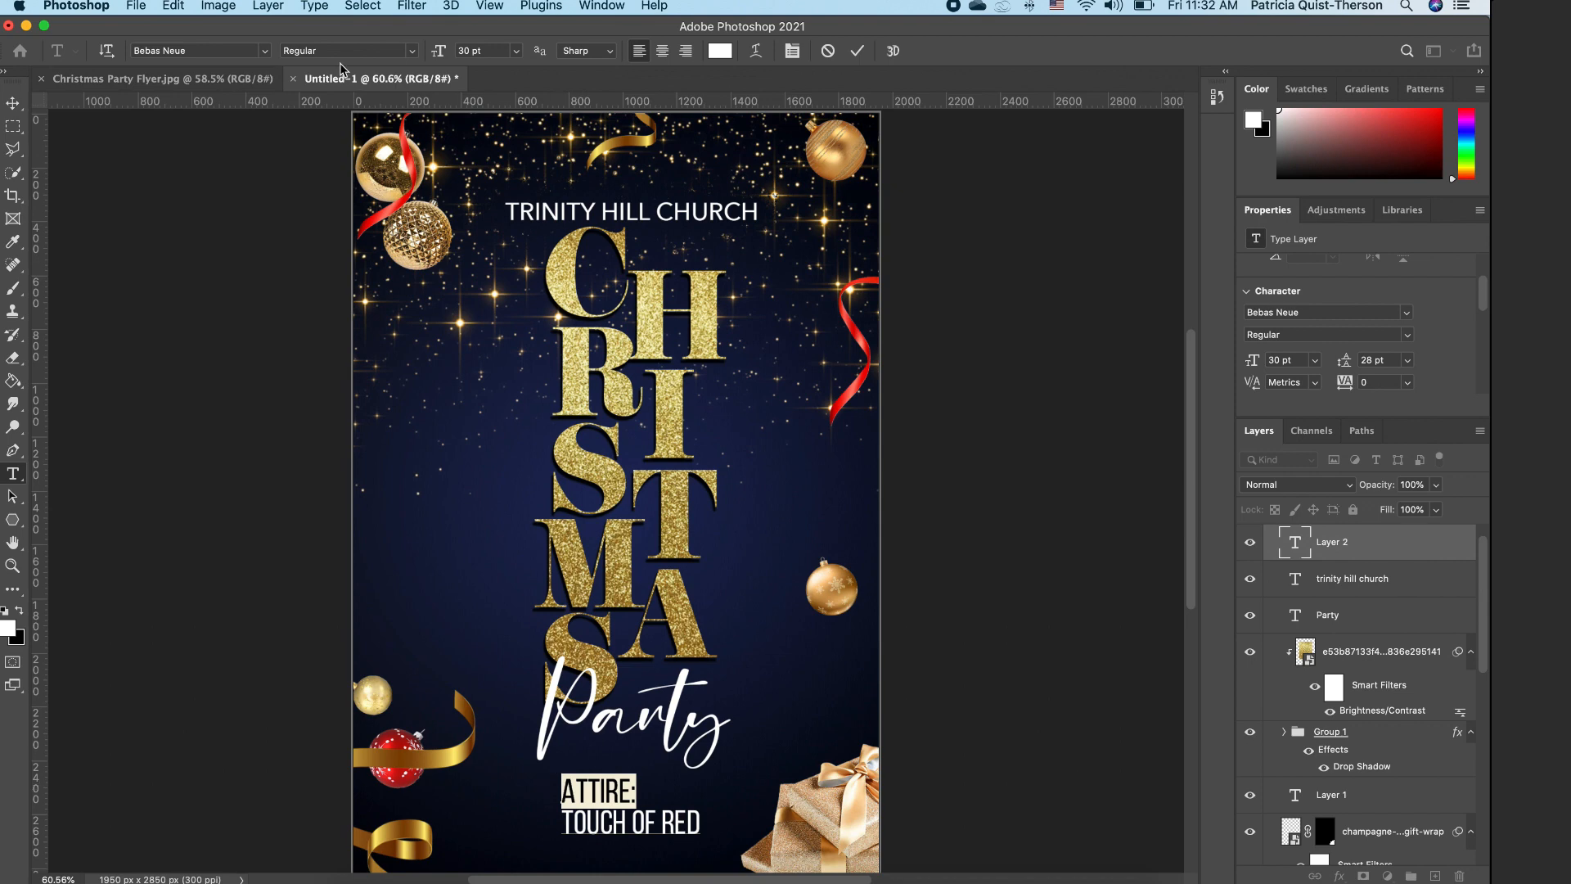
pyautogui.click(389, 48)
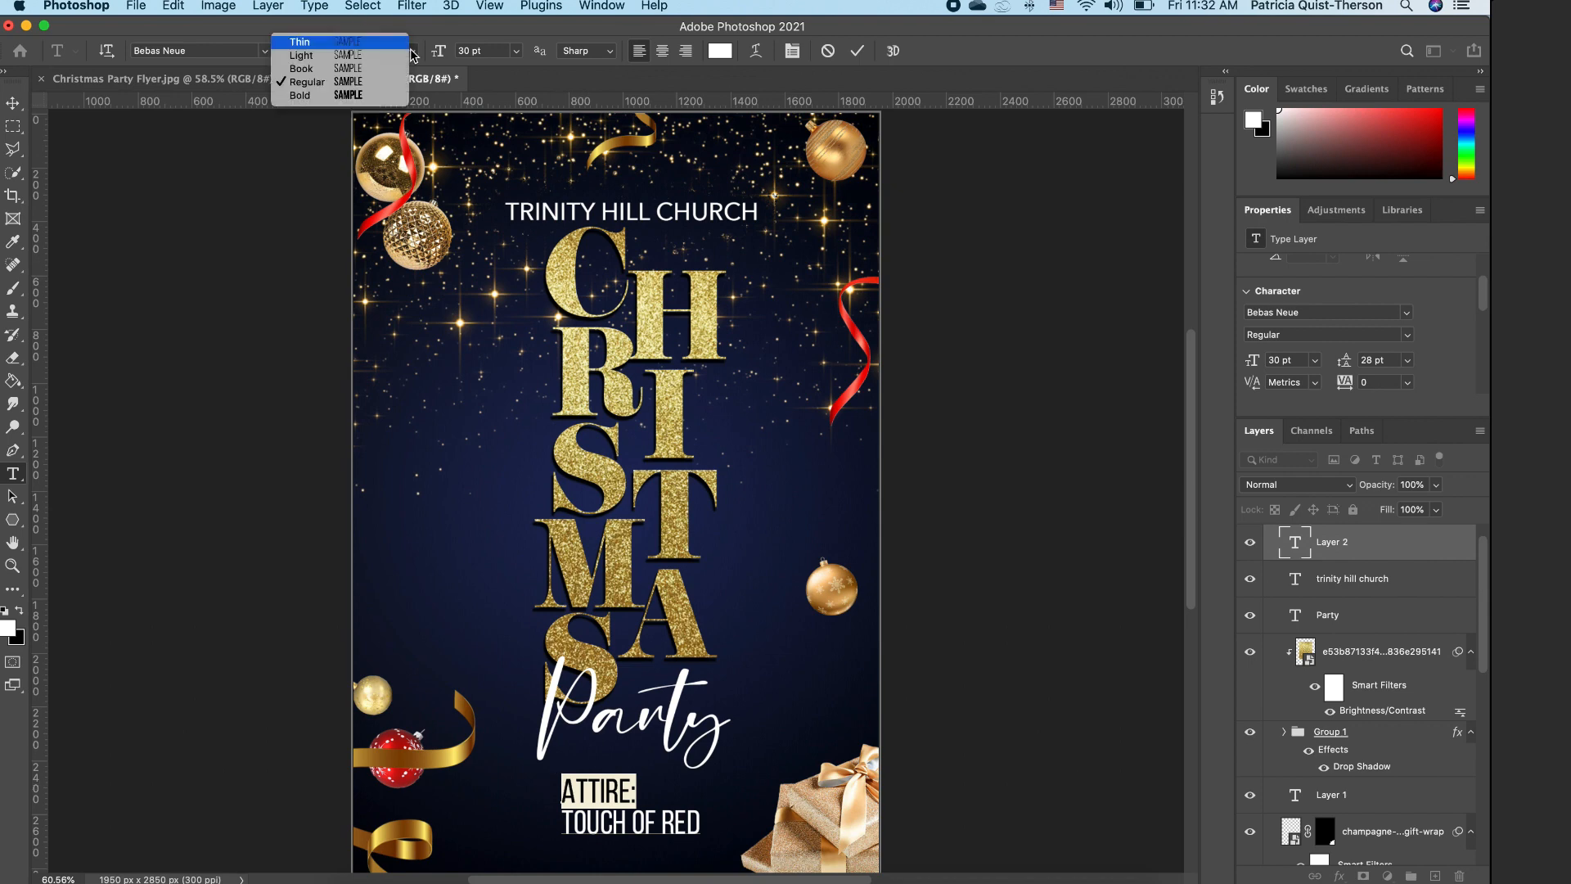
pyautogui.click(307, 69)
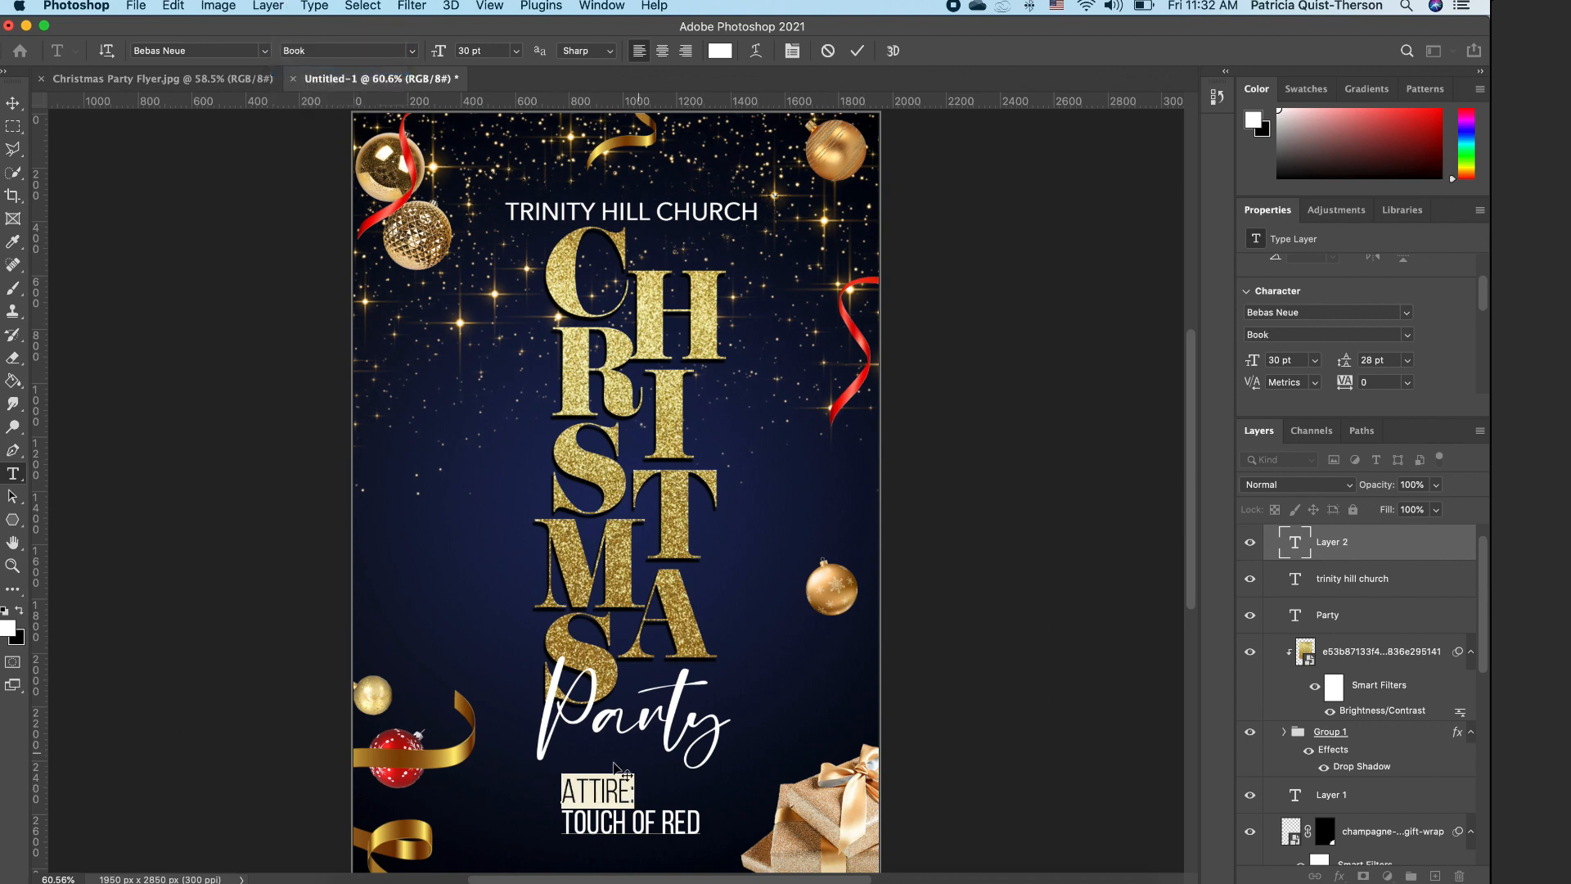
pyautogui.click(13, 103)
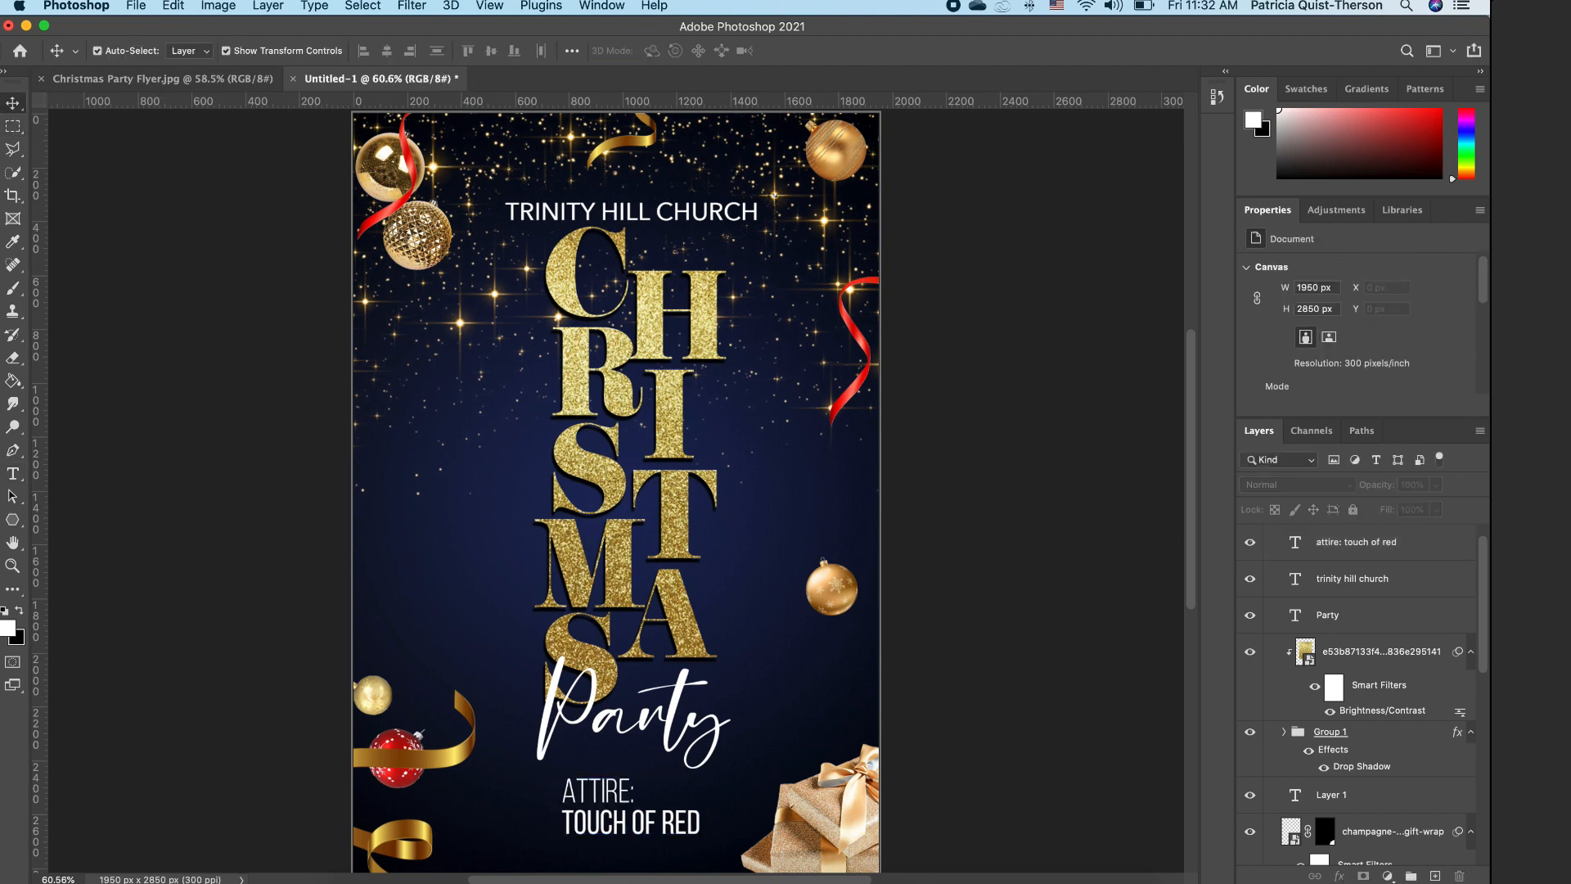
# Step: Scale the attire text down to about 415 px wide and place it centered below the Party title
pyautogui.click(615, 819)
pyautogui.moveTo(615, 817); pyautogui.dragTo(612, 811)
pyautogui.moveTo(695, 770); pyautogui.dragTo(652, 808)
pyautogui.press('Return')
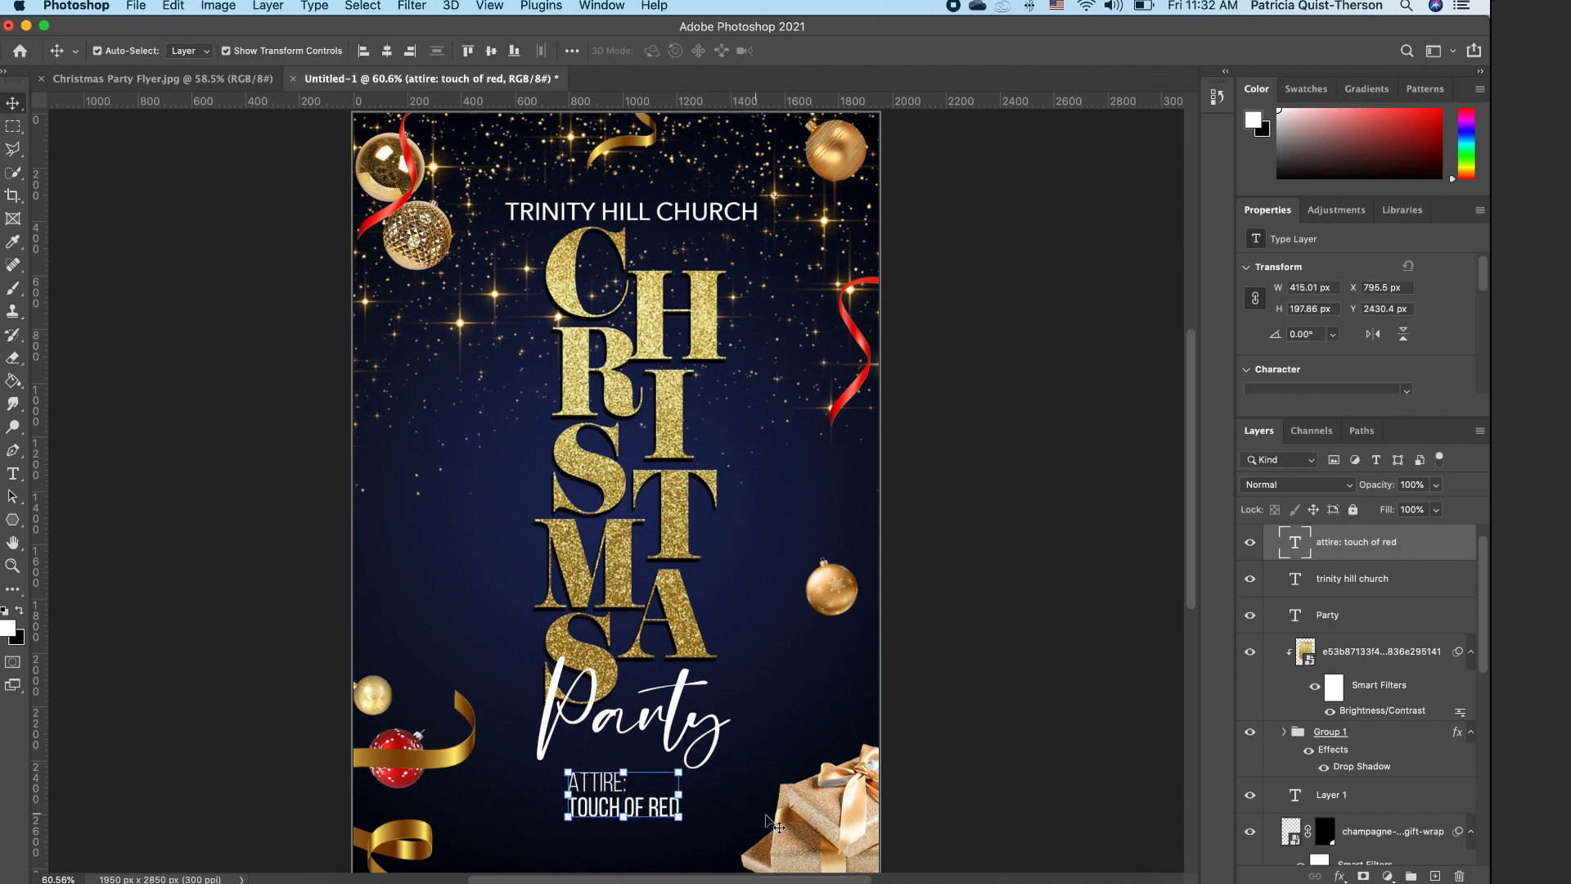
pyautogui.click(908, 757)
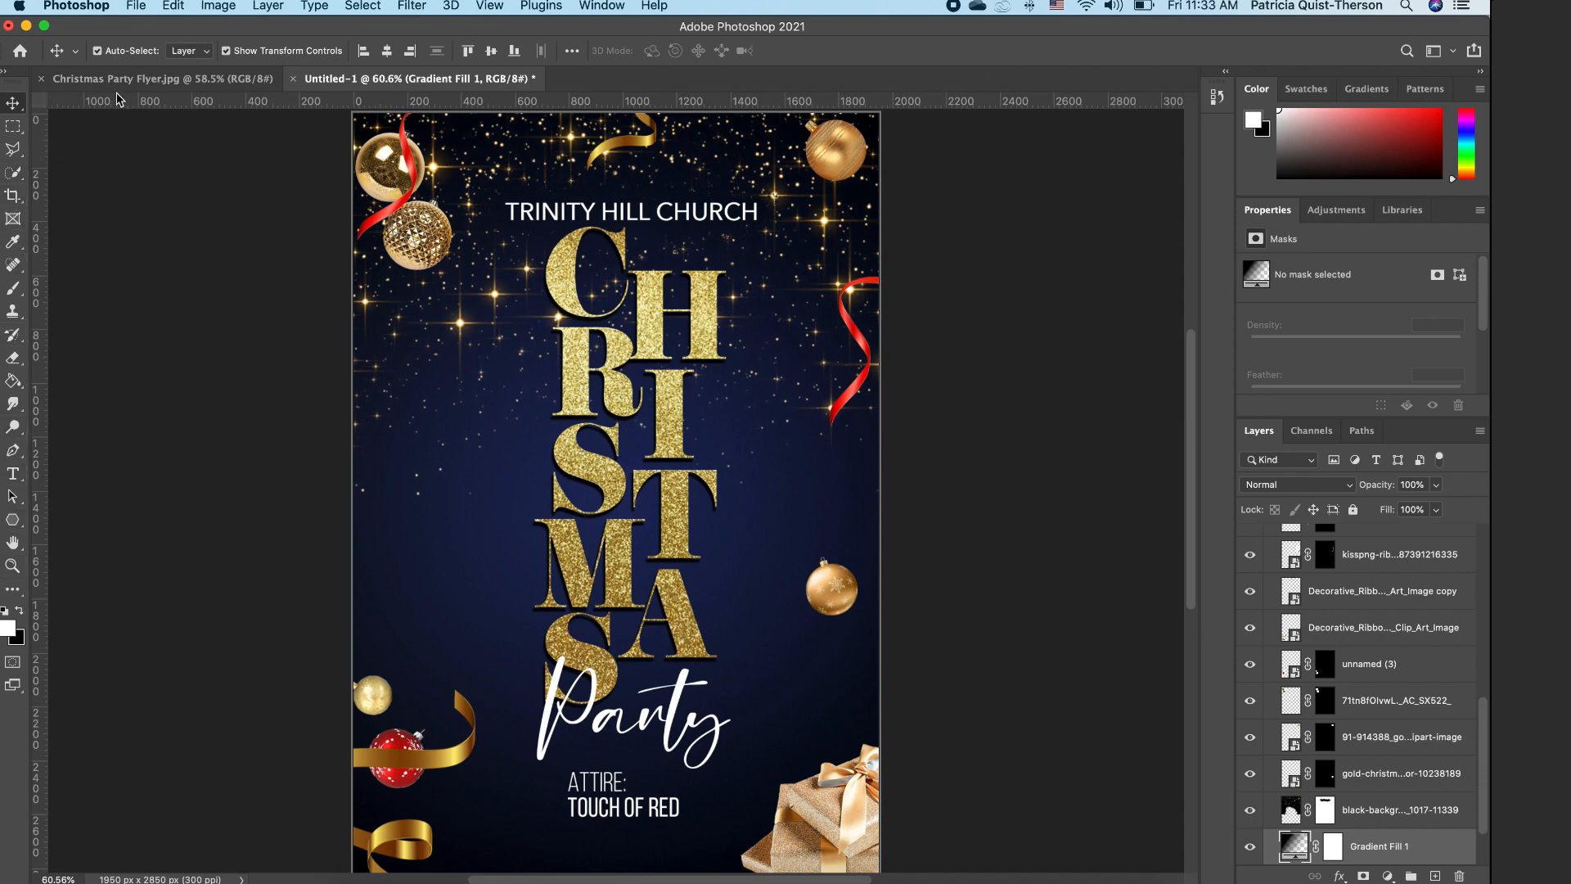
# Step: Make a rectangular selection of about 438 x 206 px around the attire text and add a new layer above Gradient Fill 1
pyautogui.click(11, 128)
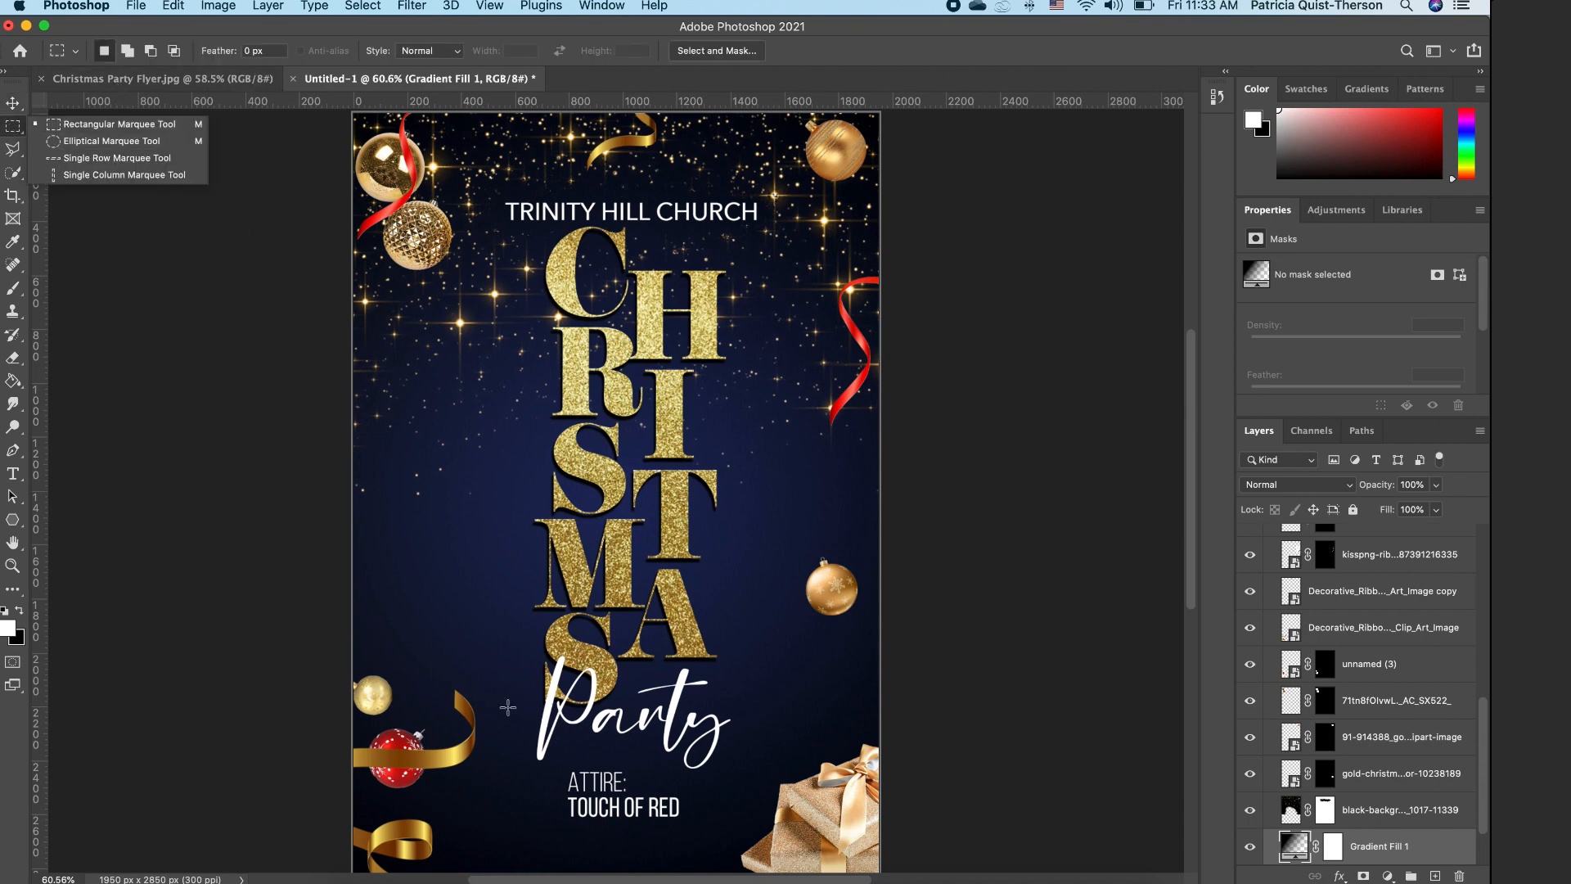
pyautogui.moveTo(565, 769); pyautogui.dragTo(685, 824)
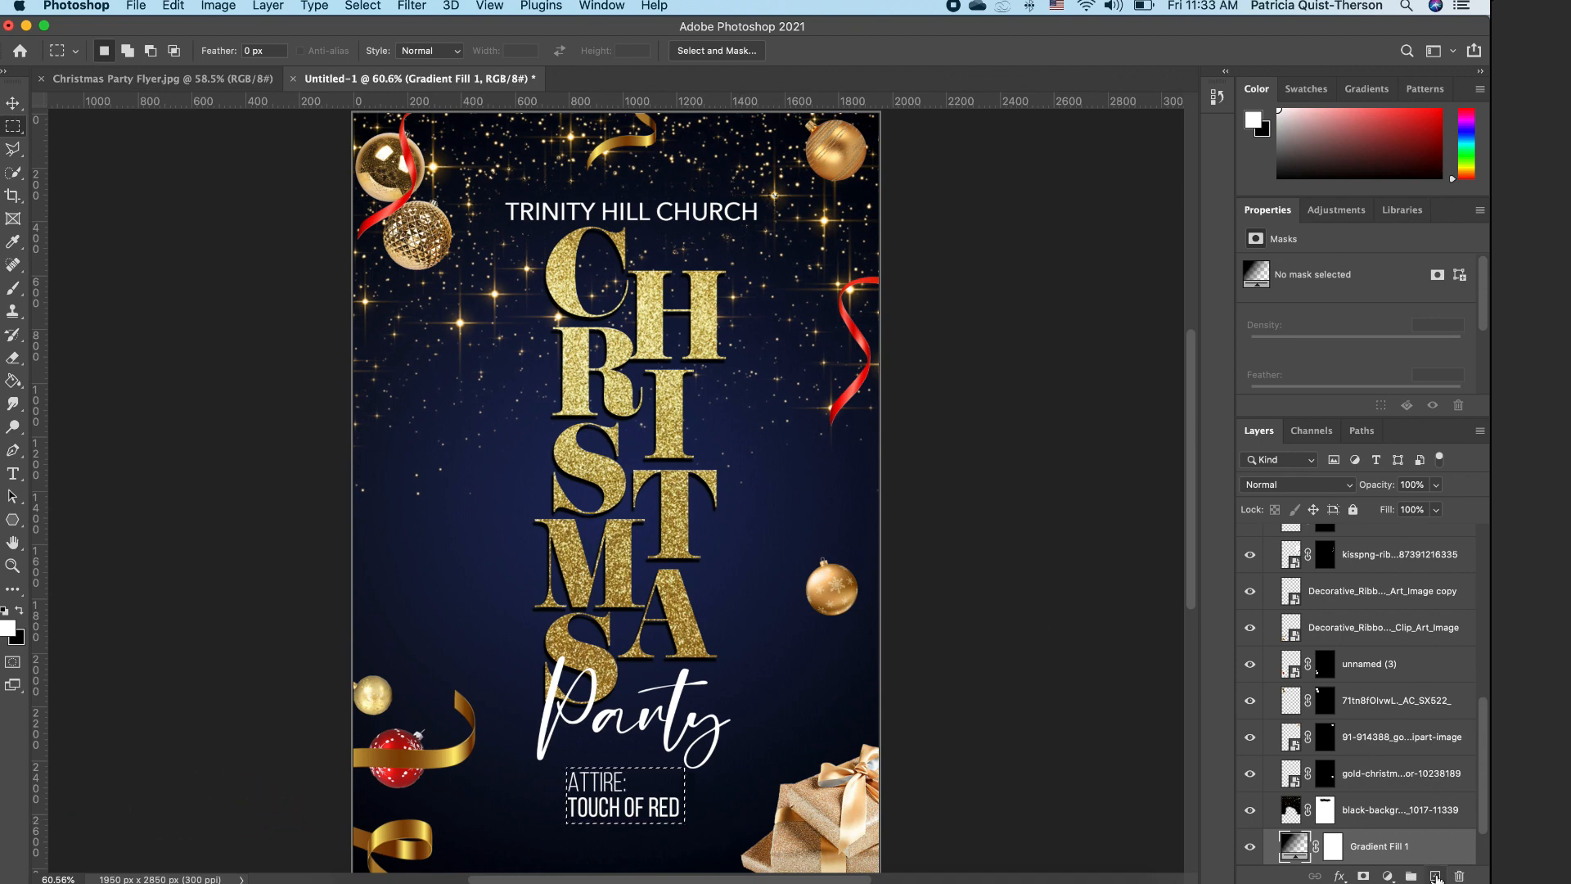
pyautogui.click(1436, 876)
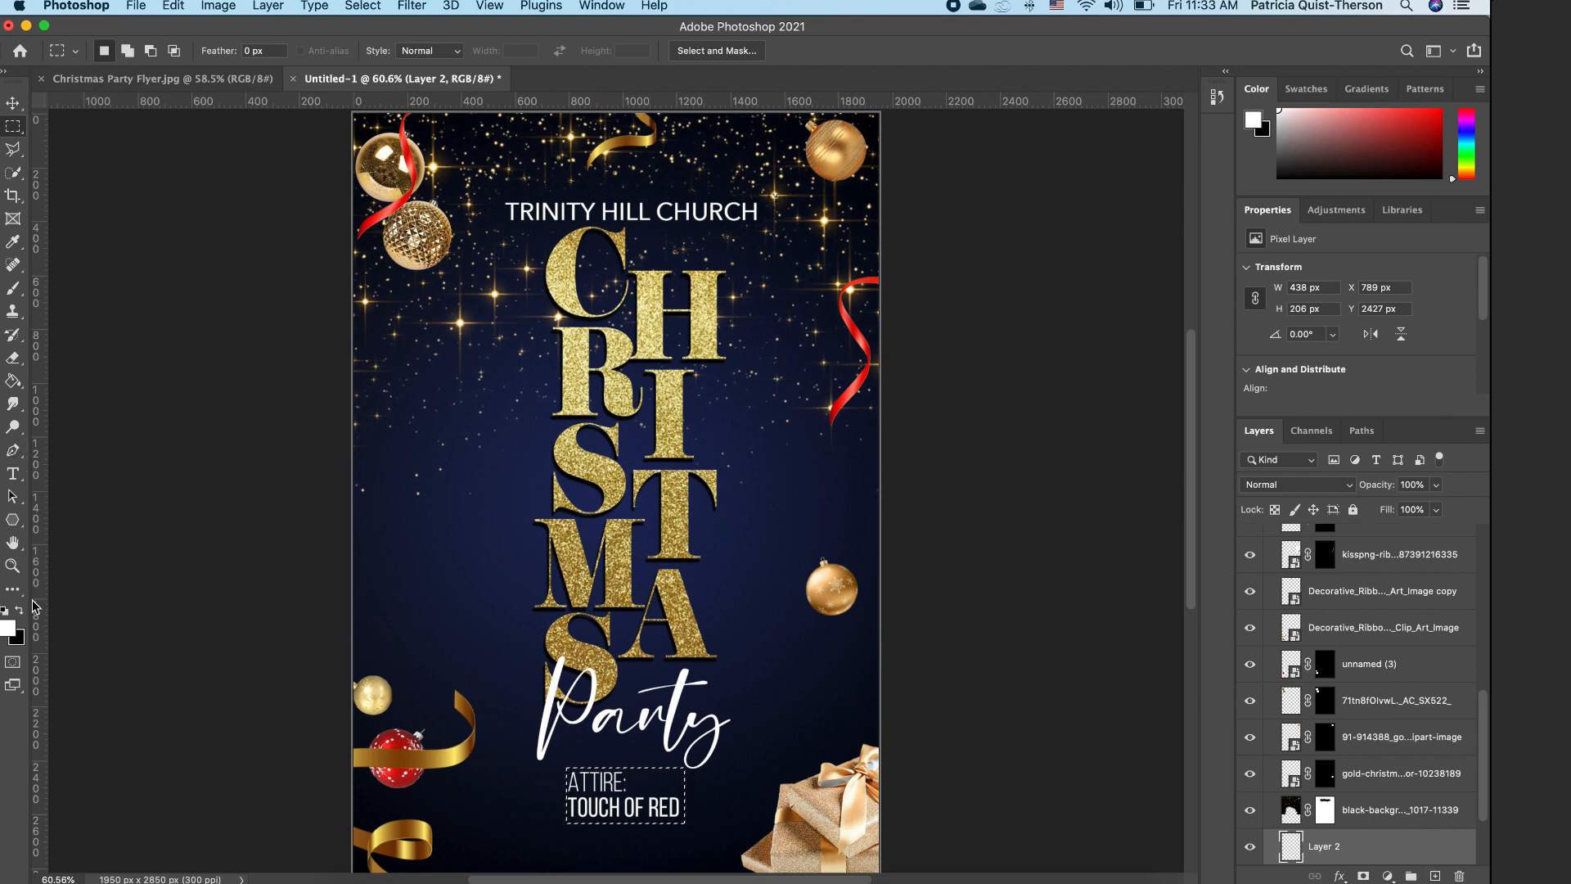
# Step: Set the foreground color to a deep red and fill the rectangular selection behind the attire text using the Paint Bucket
pyautogui.click(8, 628)
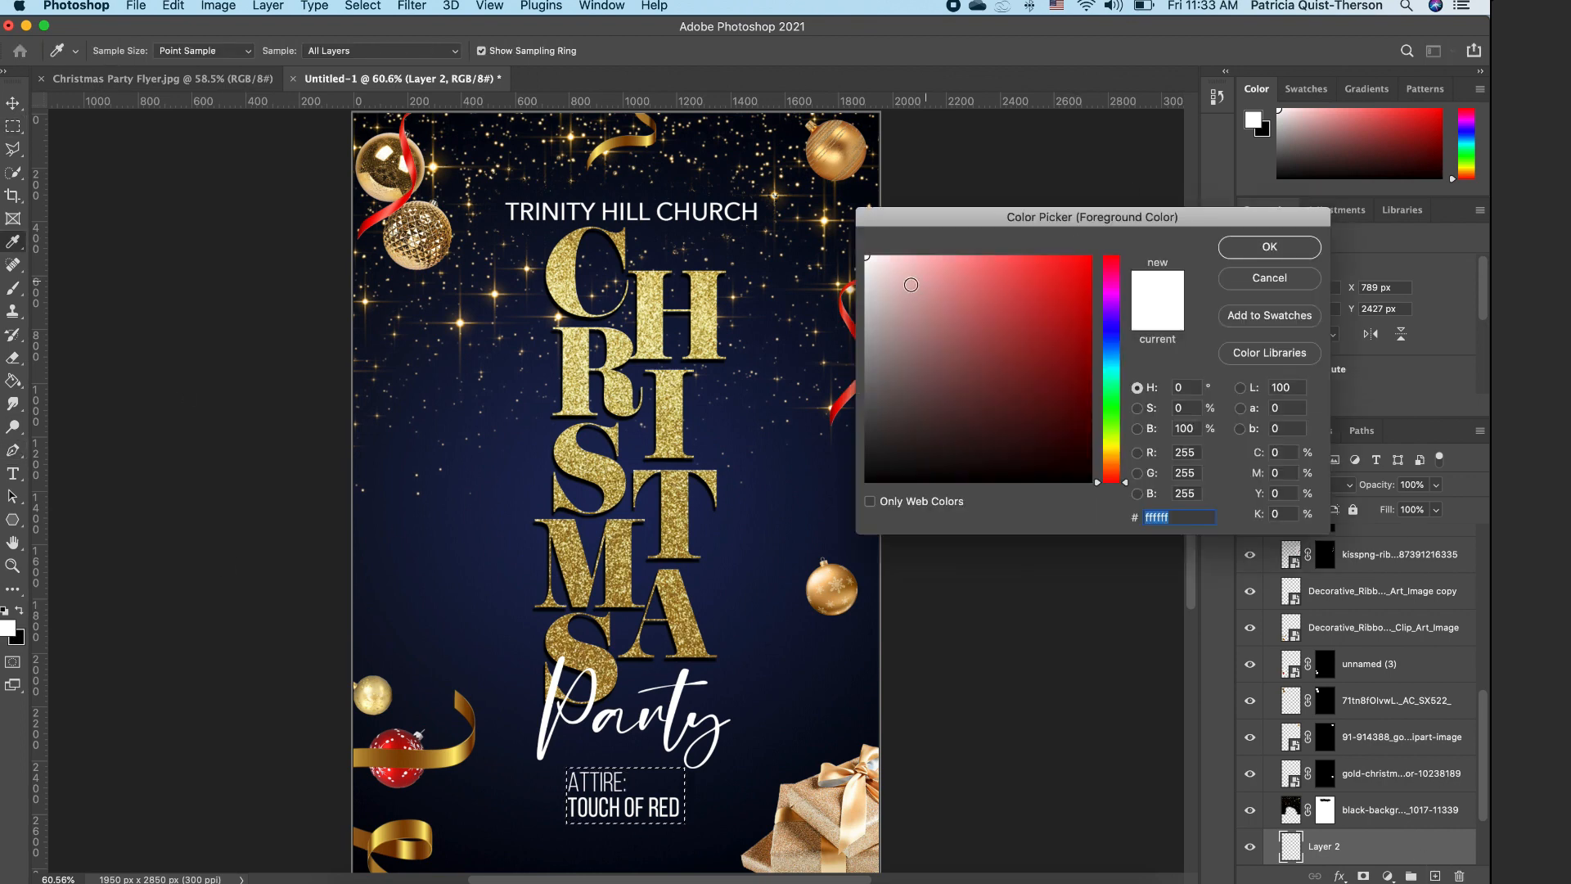
pyautogui.click(845, 313)
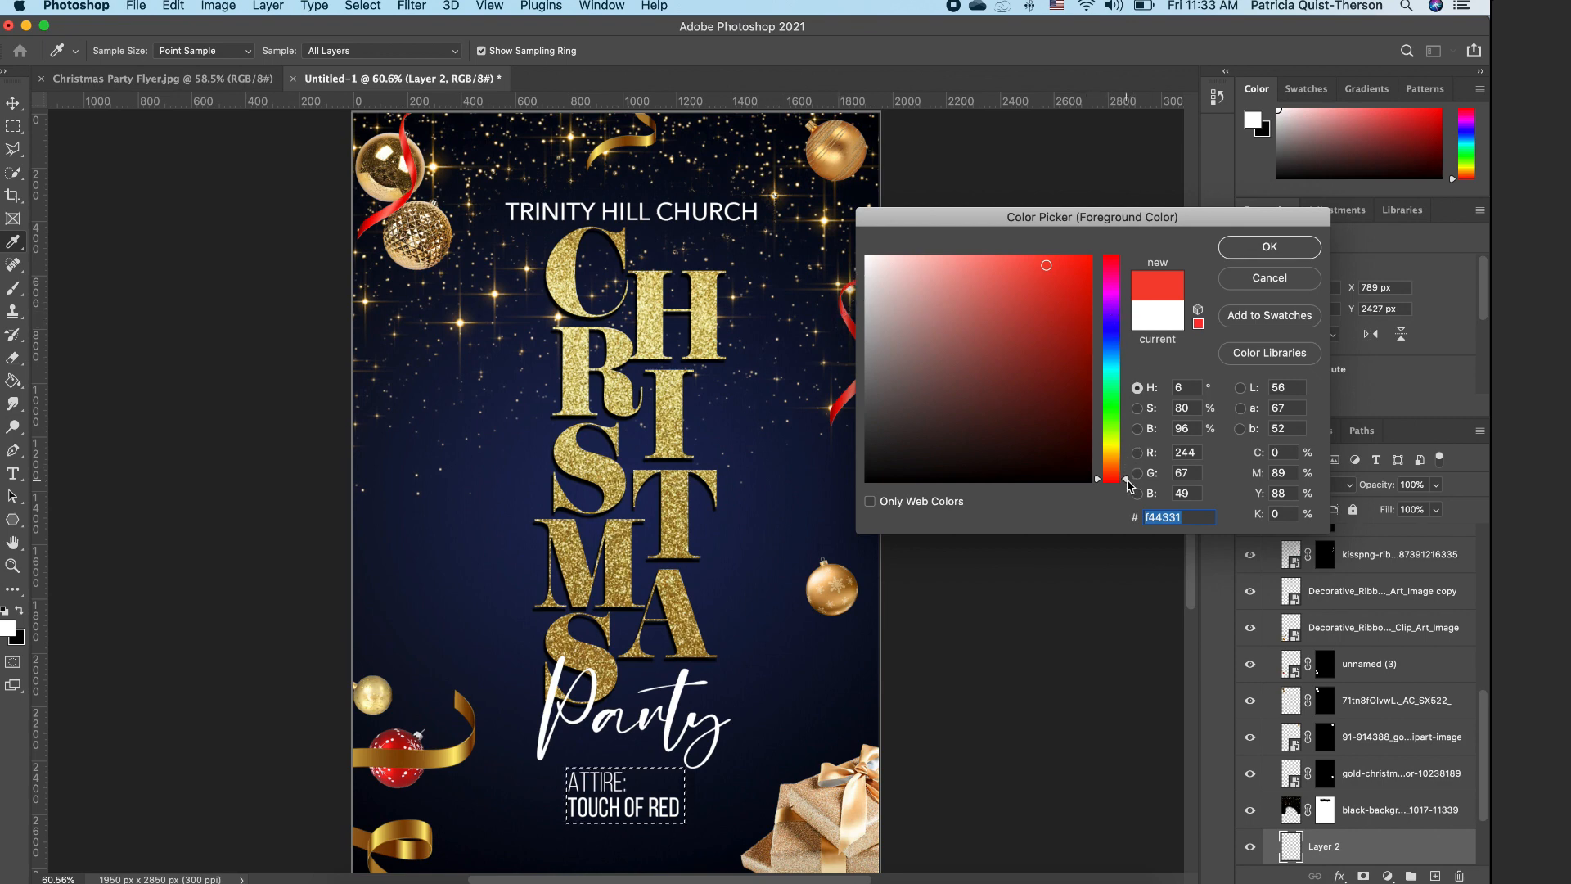
pyautogui.moveTo(1127, 481); pyautogui.dragTo(1127, 485)
pyautogui.moveTo(1083, 303); pyautogui.dragTo(1088, 315)
pyautogui.click(1269, 250)
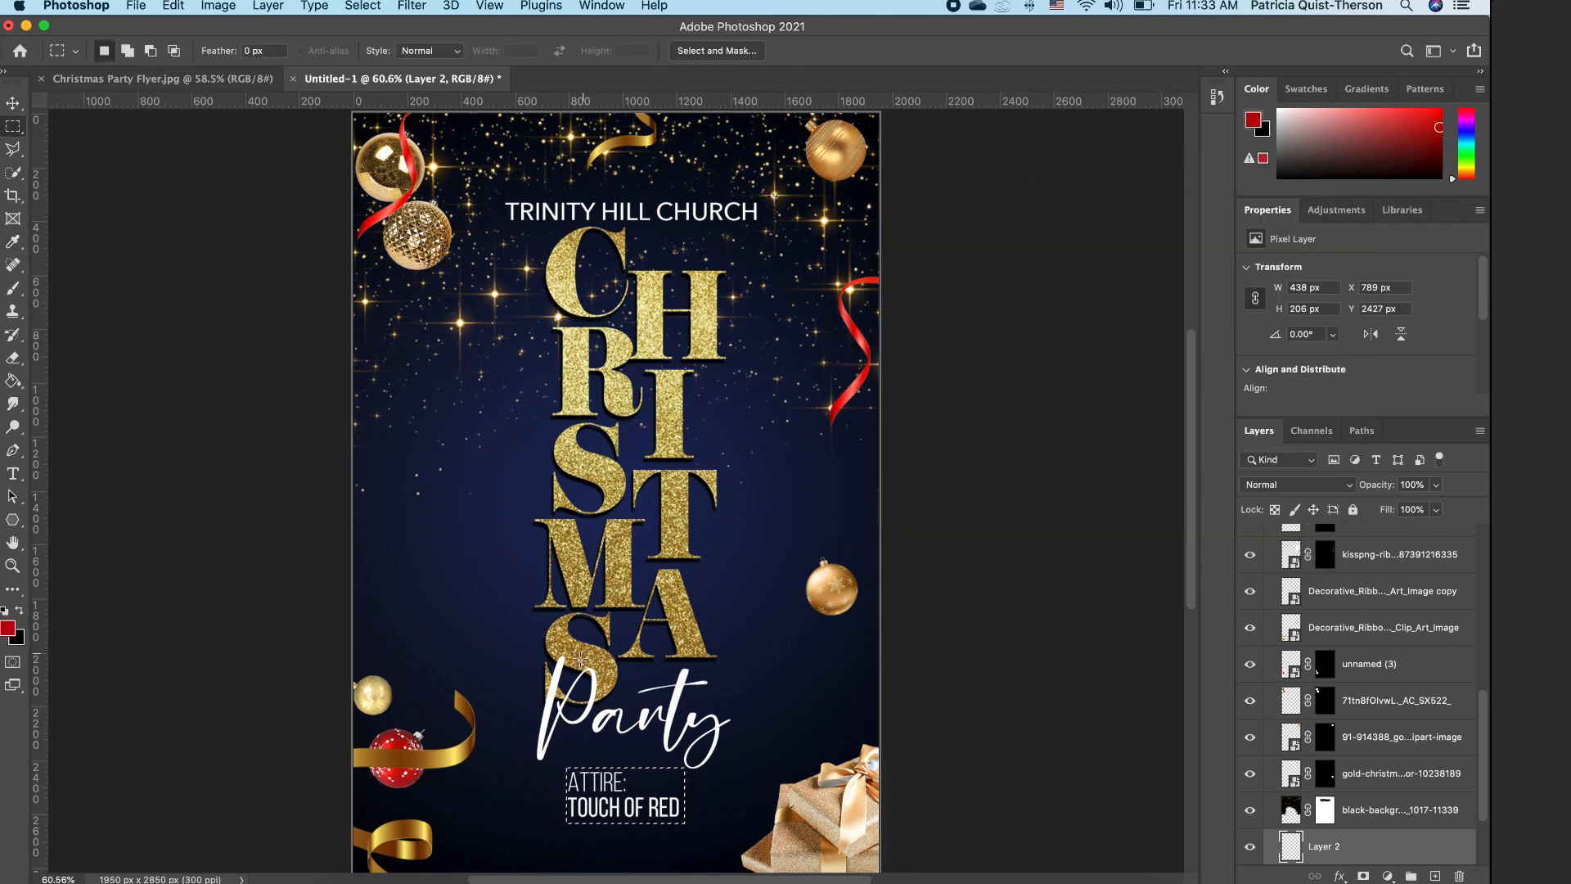
pyautogui.click(15, 382)
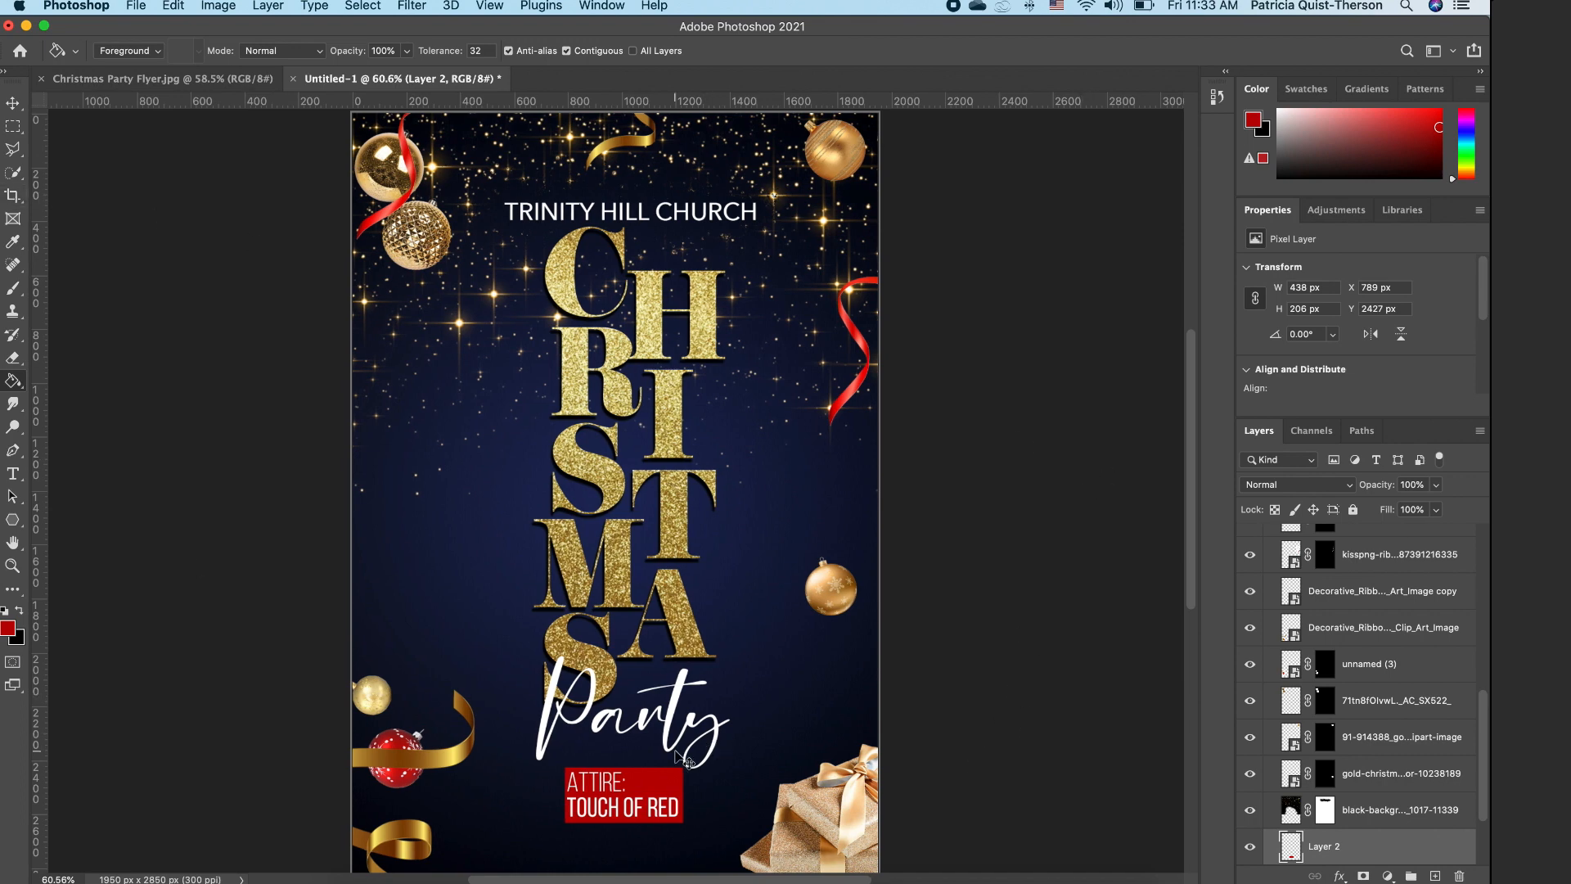
# Step: Add the text "18" in Akagi Pro Fat, 30 pt, to the left of the red attire box
pyautogui.hscroll(2, 684, 759)
pyautogui.scroll(6, 655, 736)
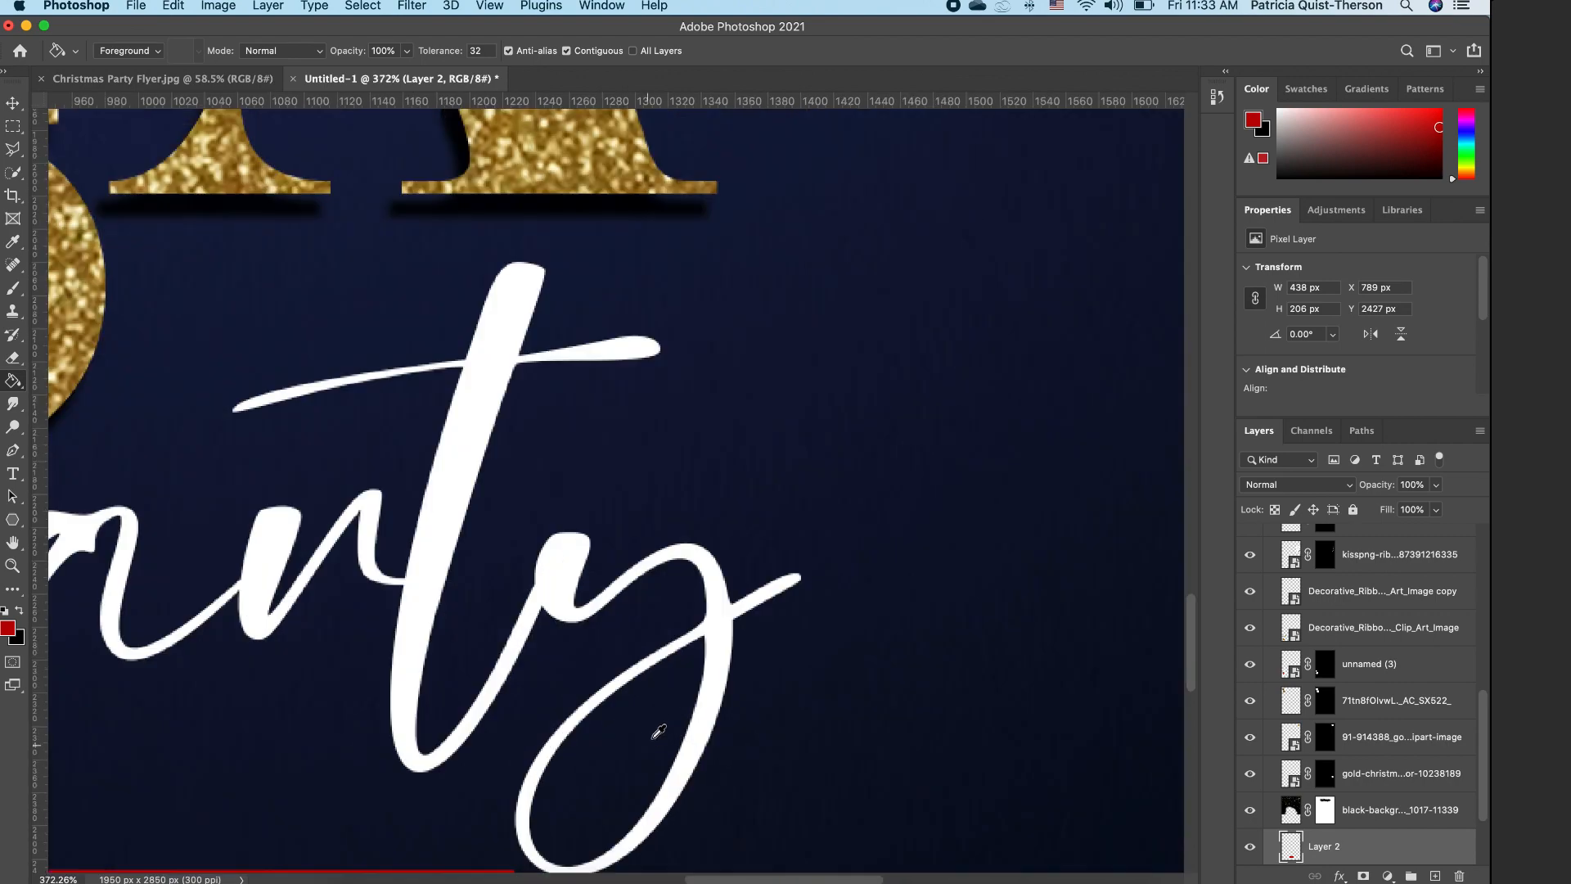
pyautogui.scroll(-3, 658, 731)
pyautogui.scroll(-1, 827, 683)
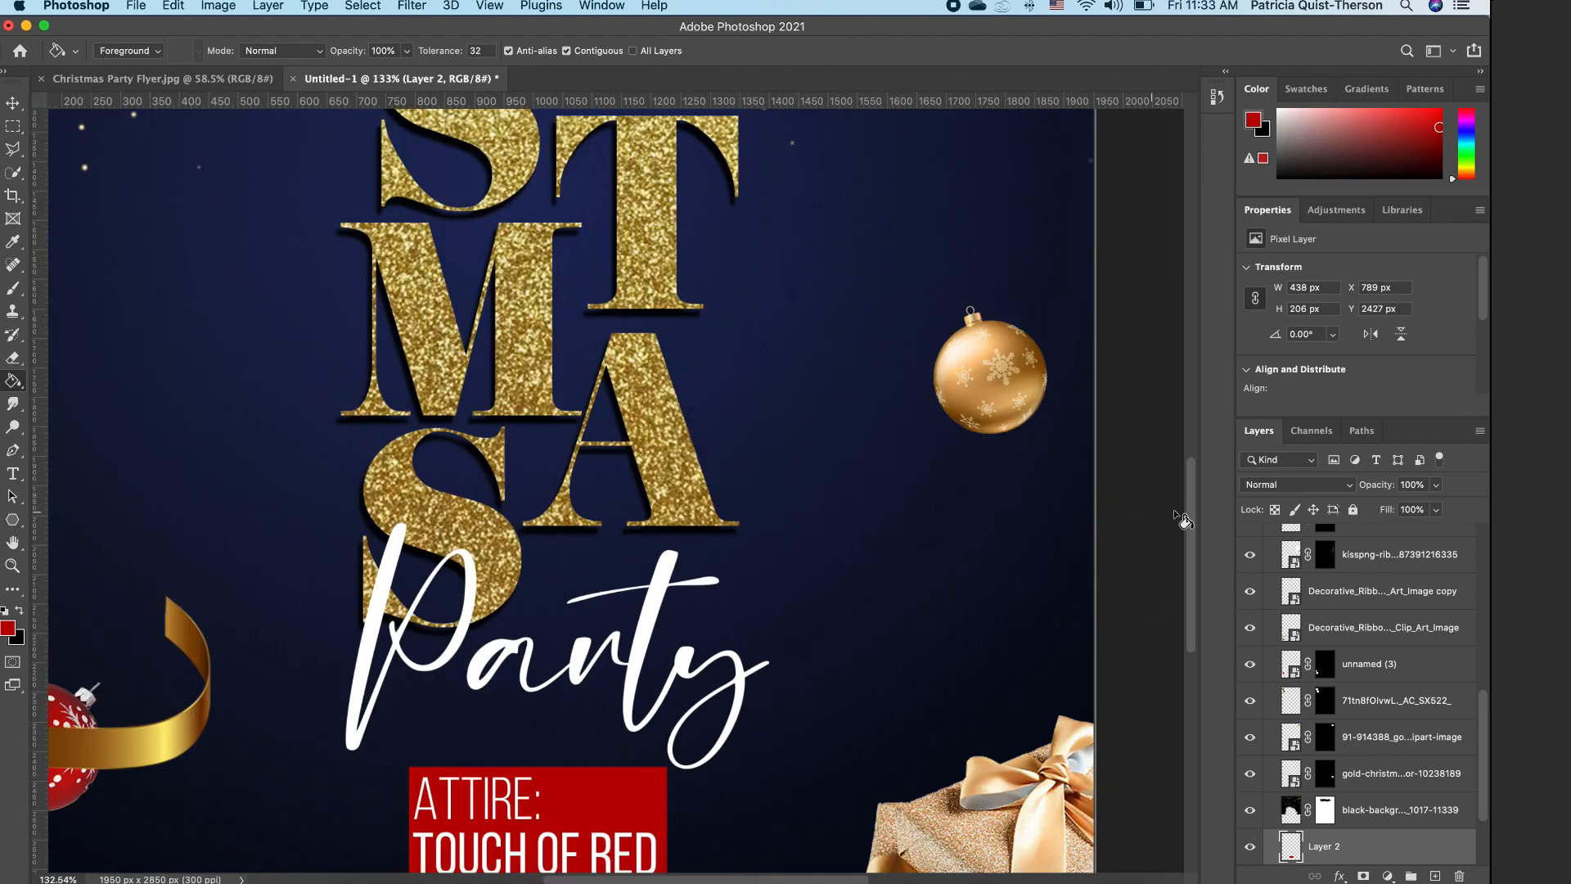
pyautogui.moveTo(1195, 524); pyautogui.dragTo(1201, 603)
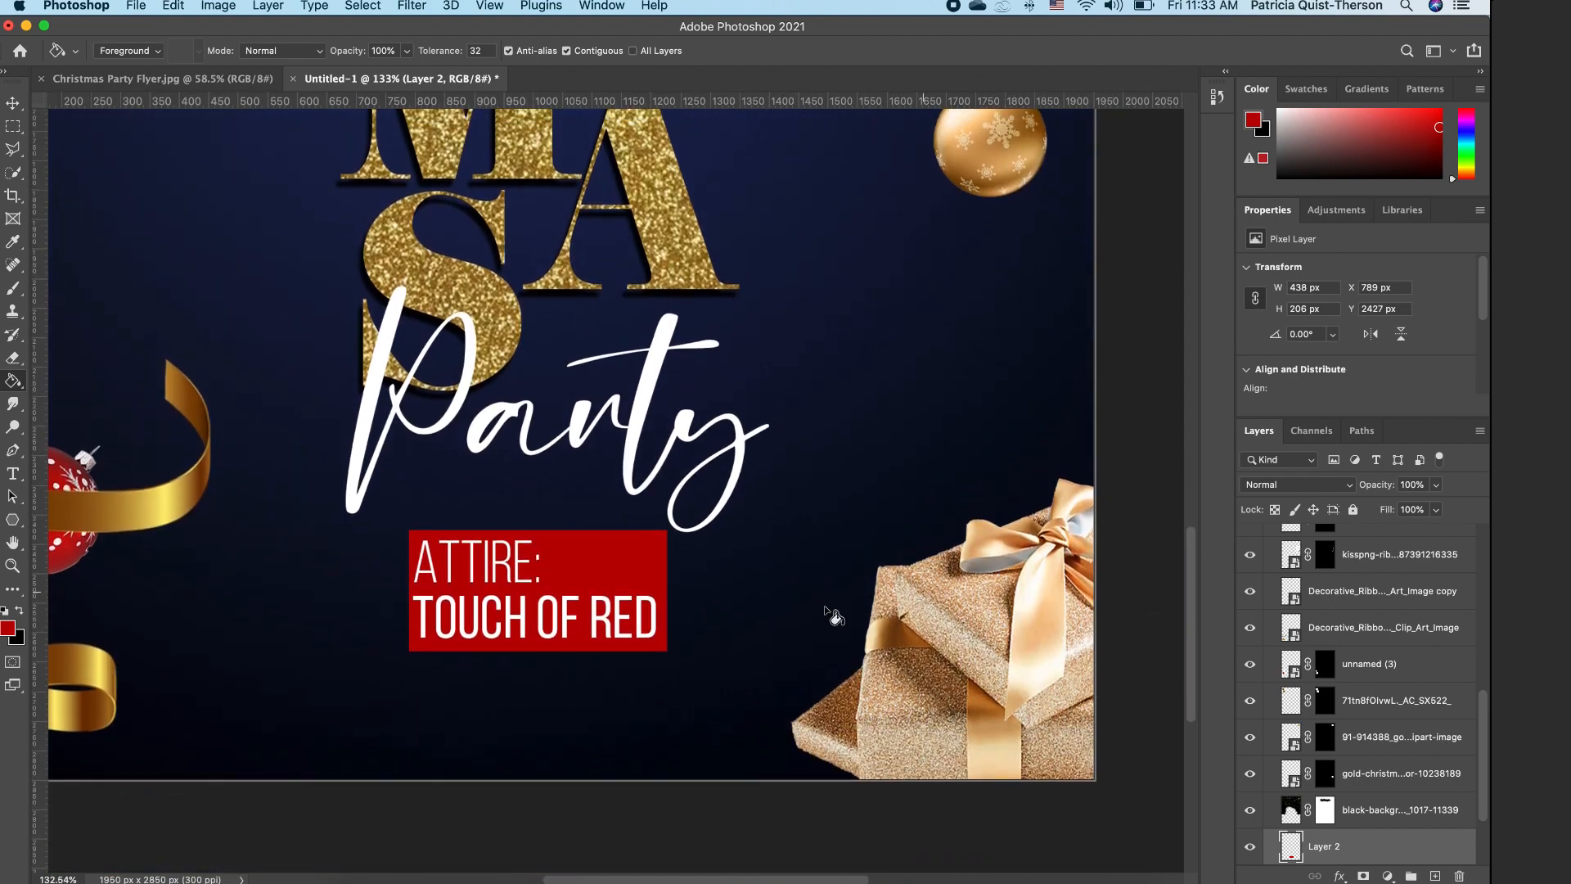
pyautogui.click(14, 474)
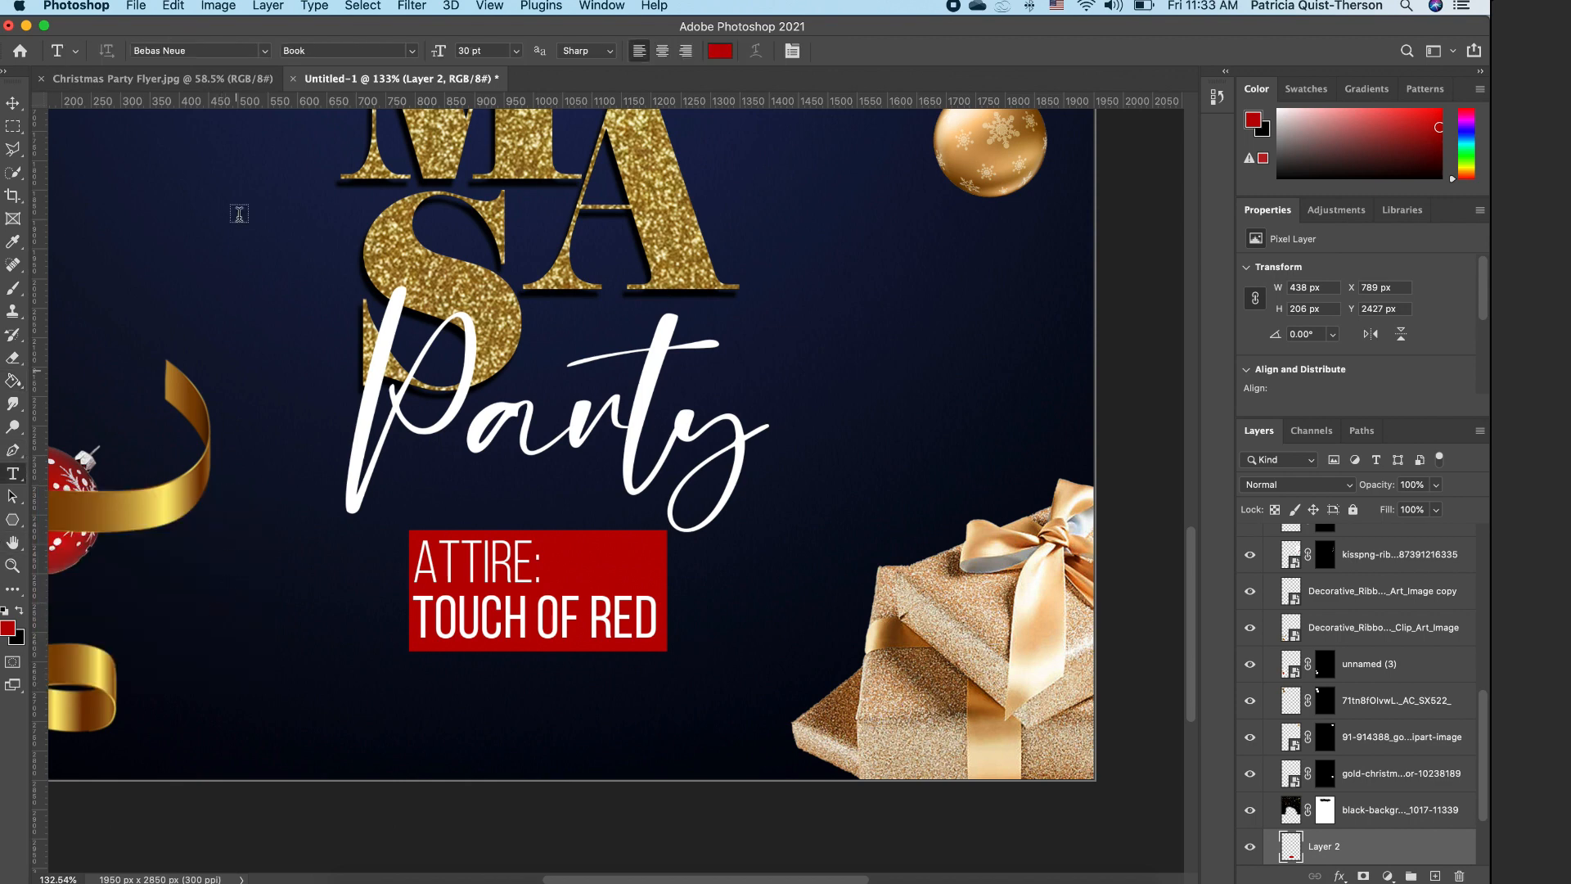
pyautogui.click(265, 51)
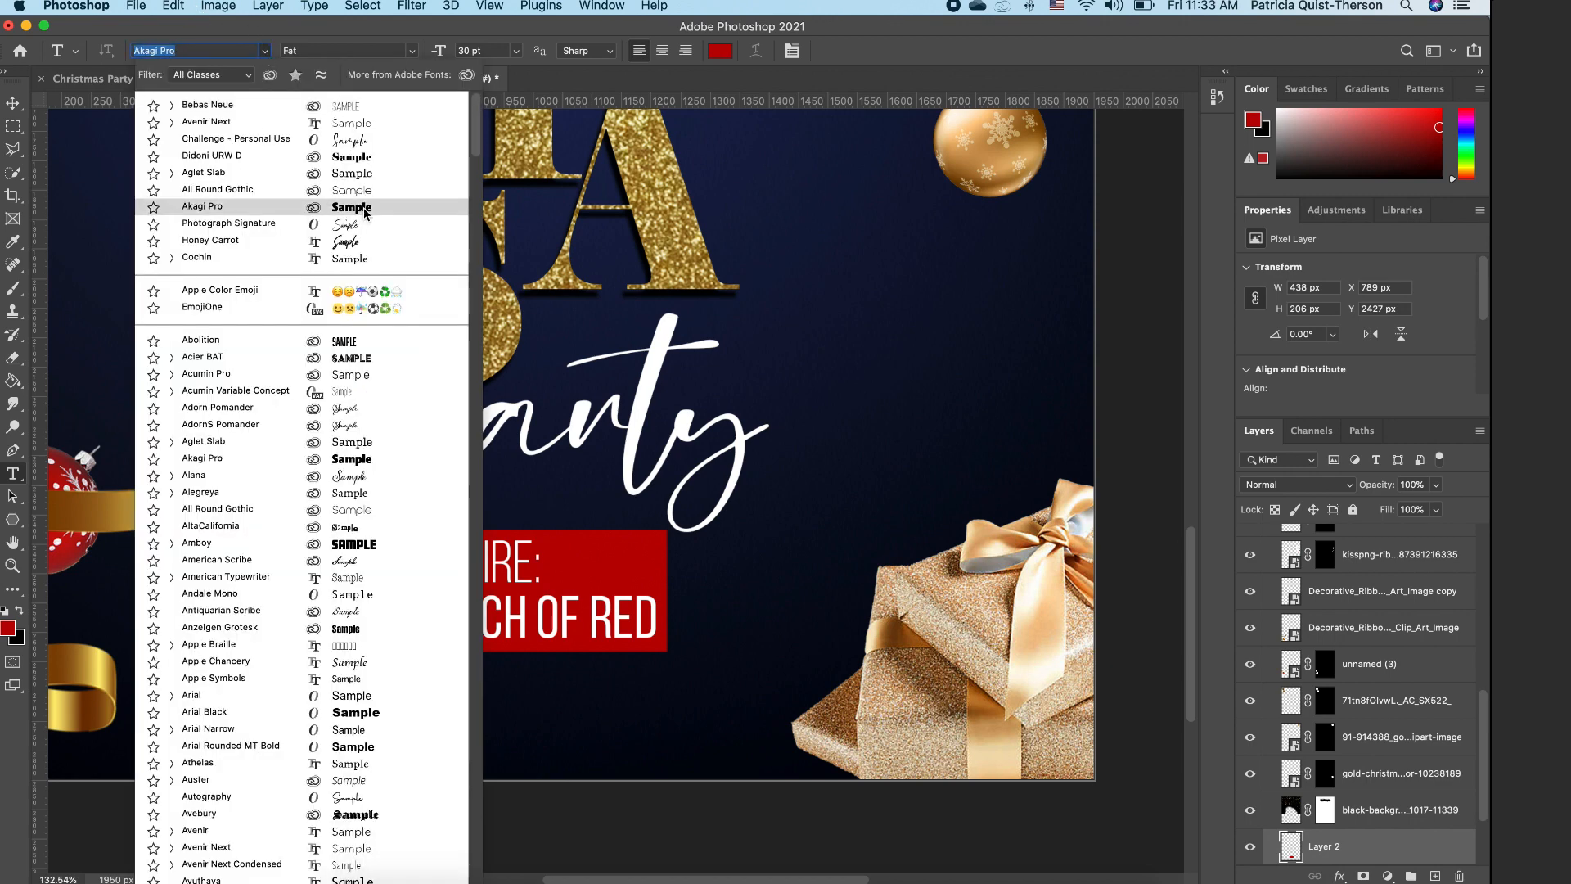
pyautogui.click(366, 213)
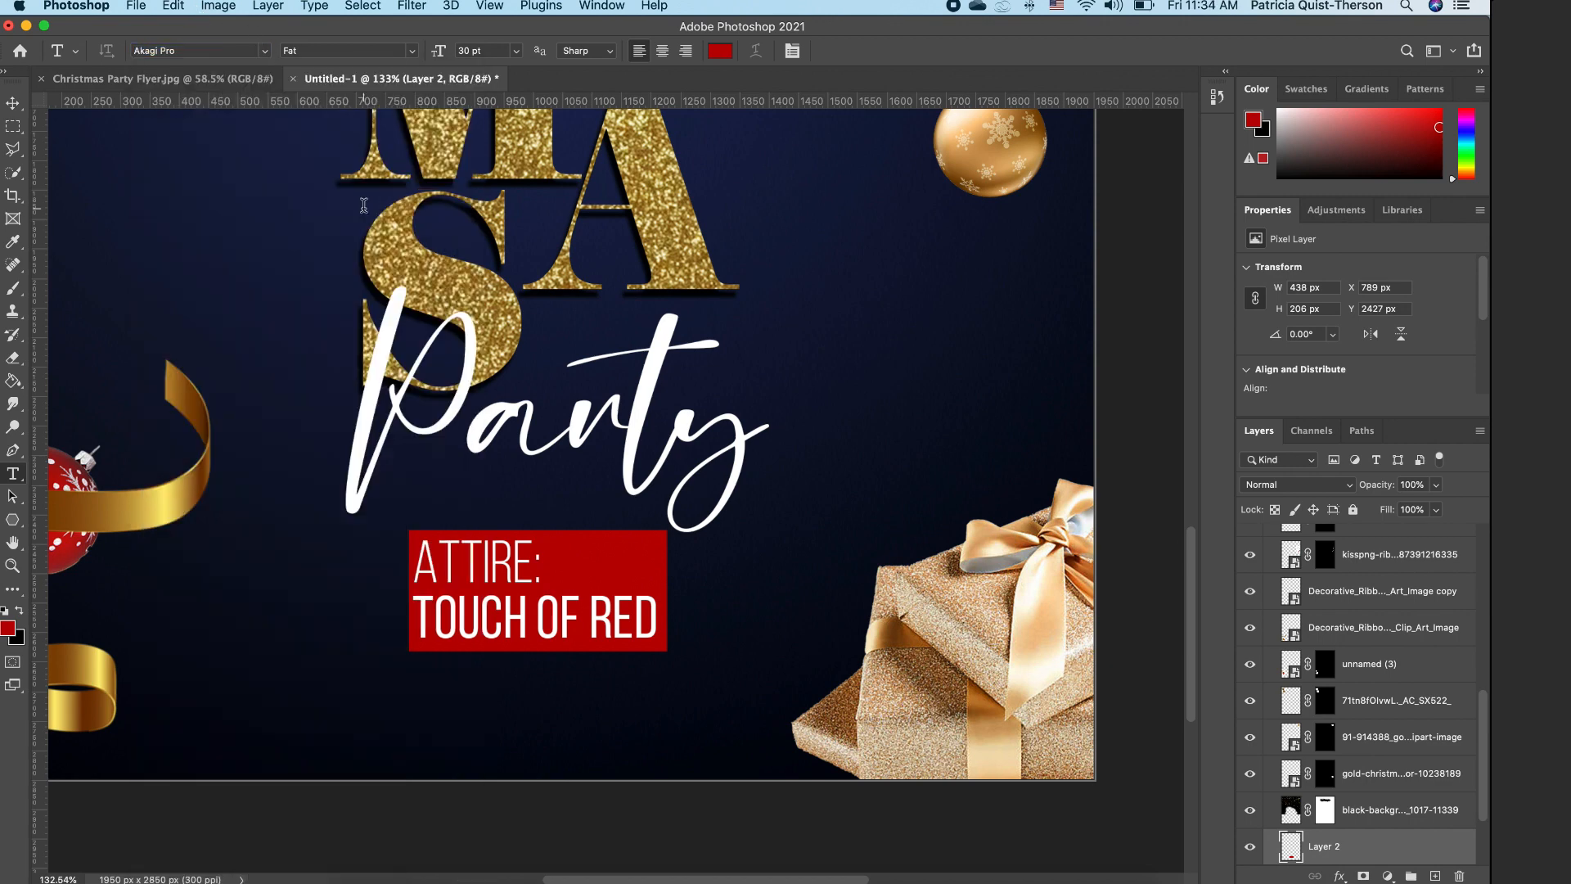
pyautogui.click(211, 635)
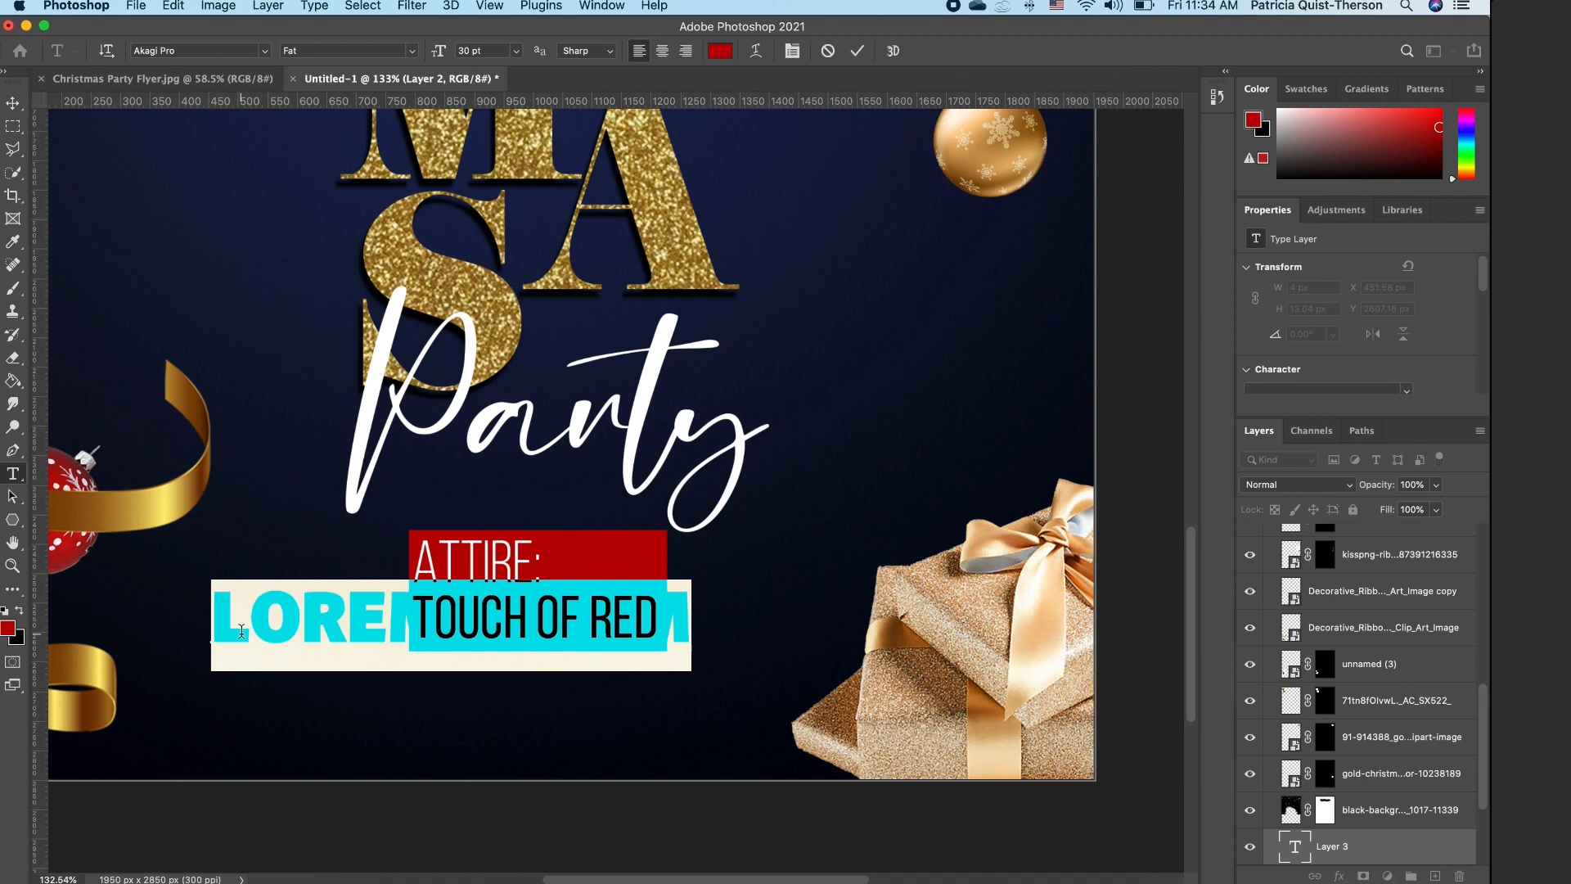
pyautogui.write('18')
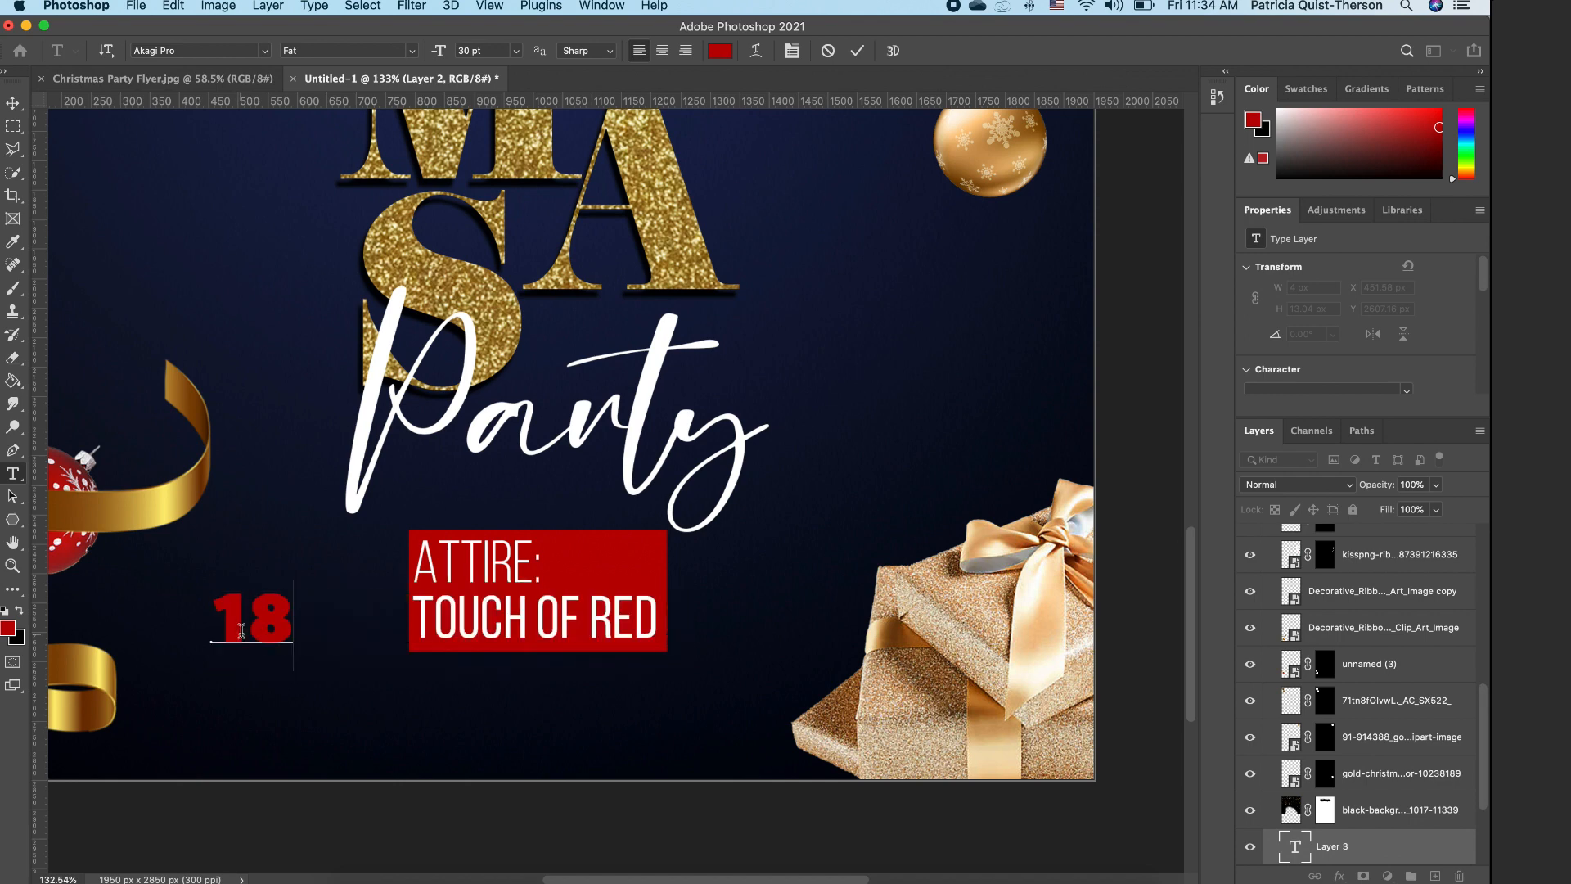
# Step: Recolor the 18 text white using the default colors and commit it
pyautogui.moveTo(291, 620); pyautogui.dragTo(198, 613)
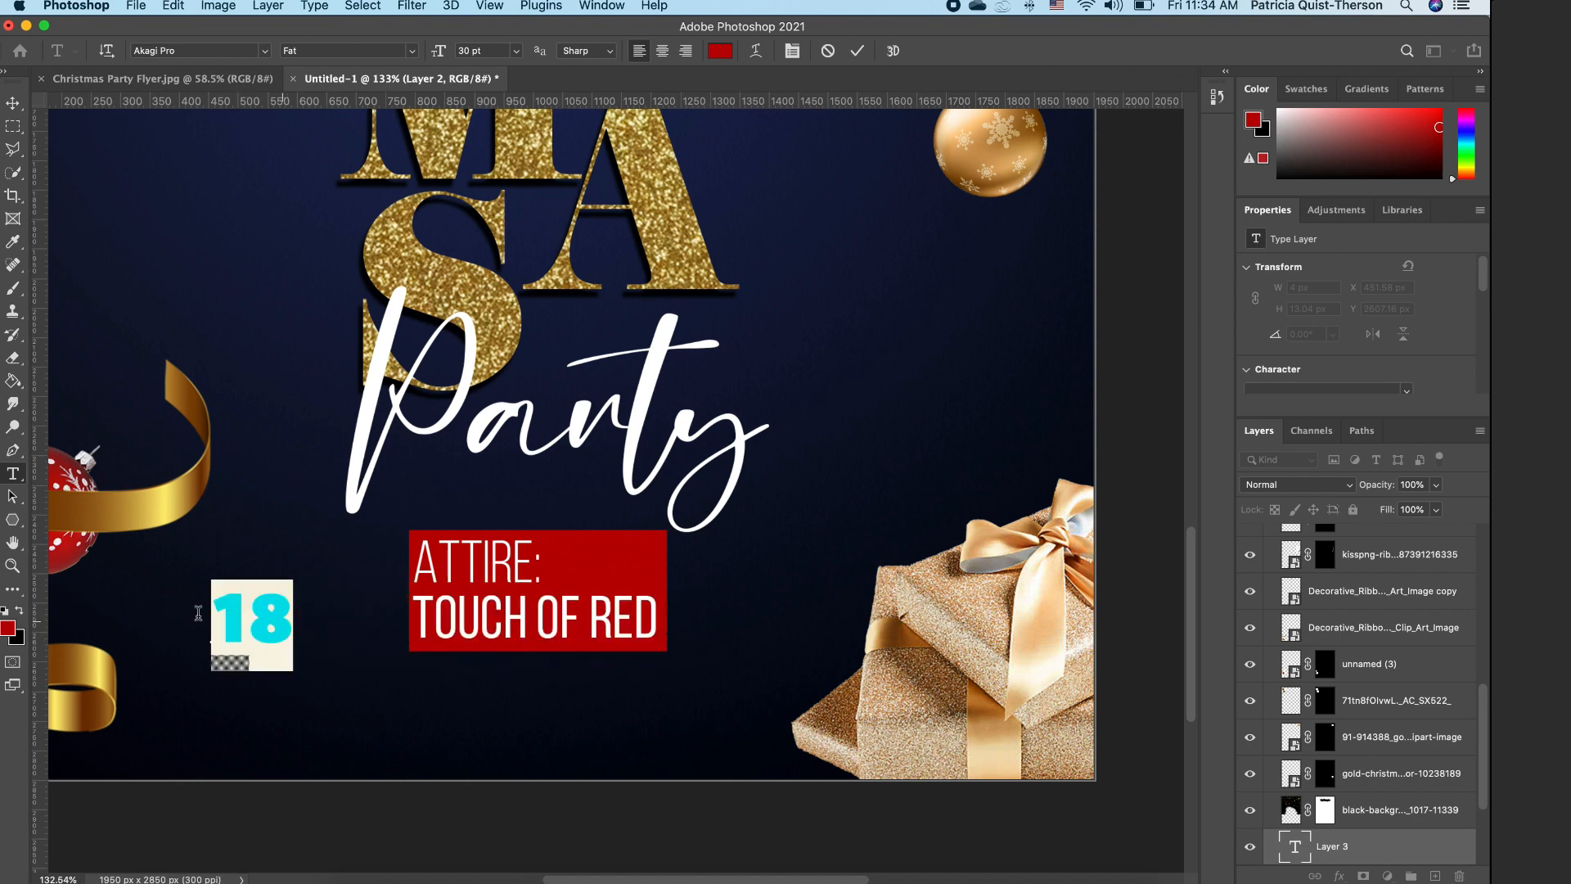
pyautogui.click(5, 609)
pyautogui.click(19, 611)
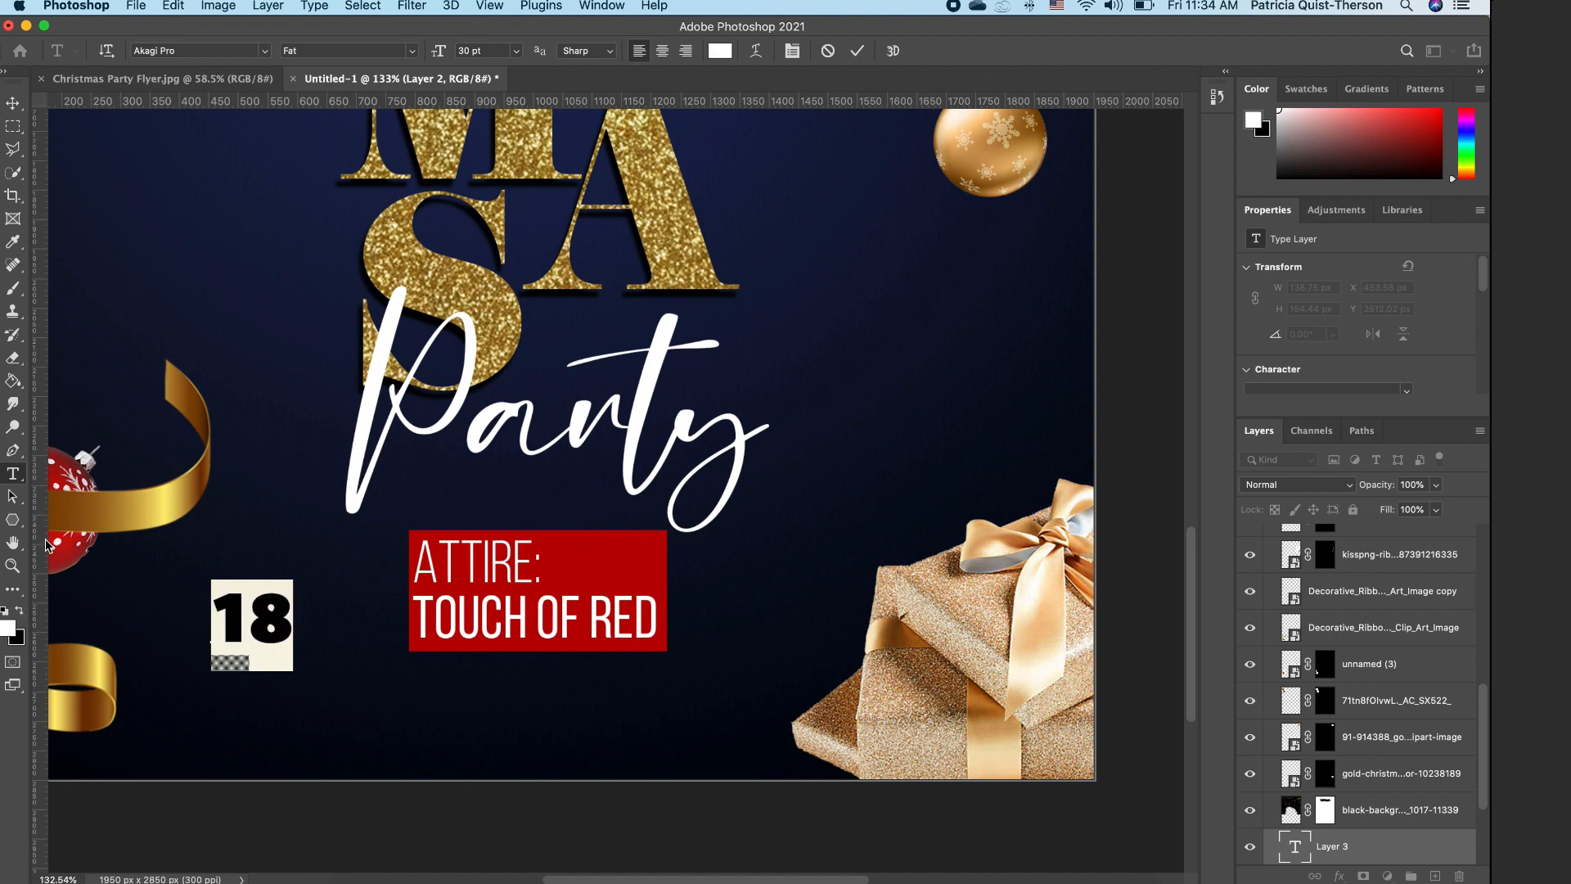
pyautogui.click(13, 102)
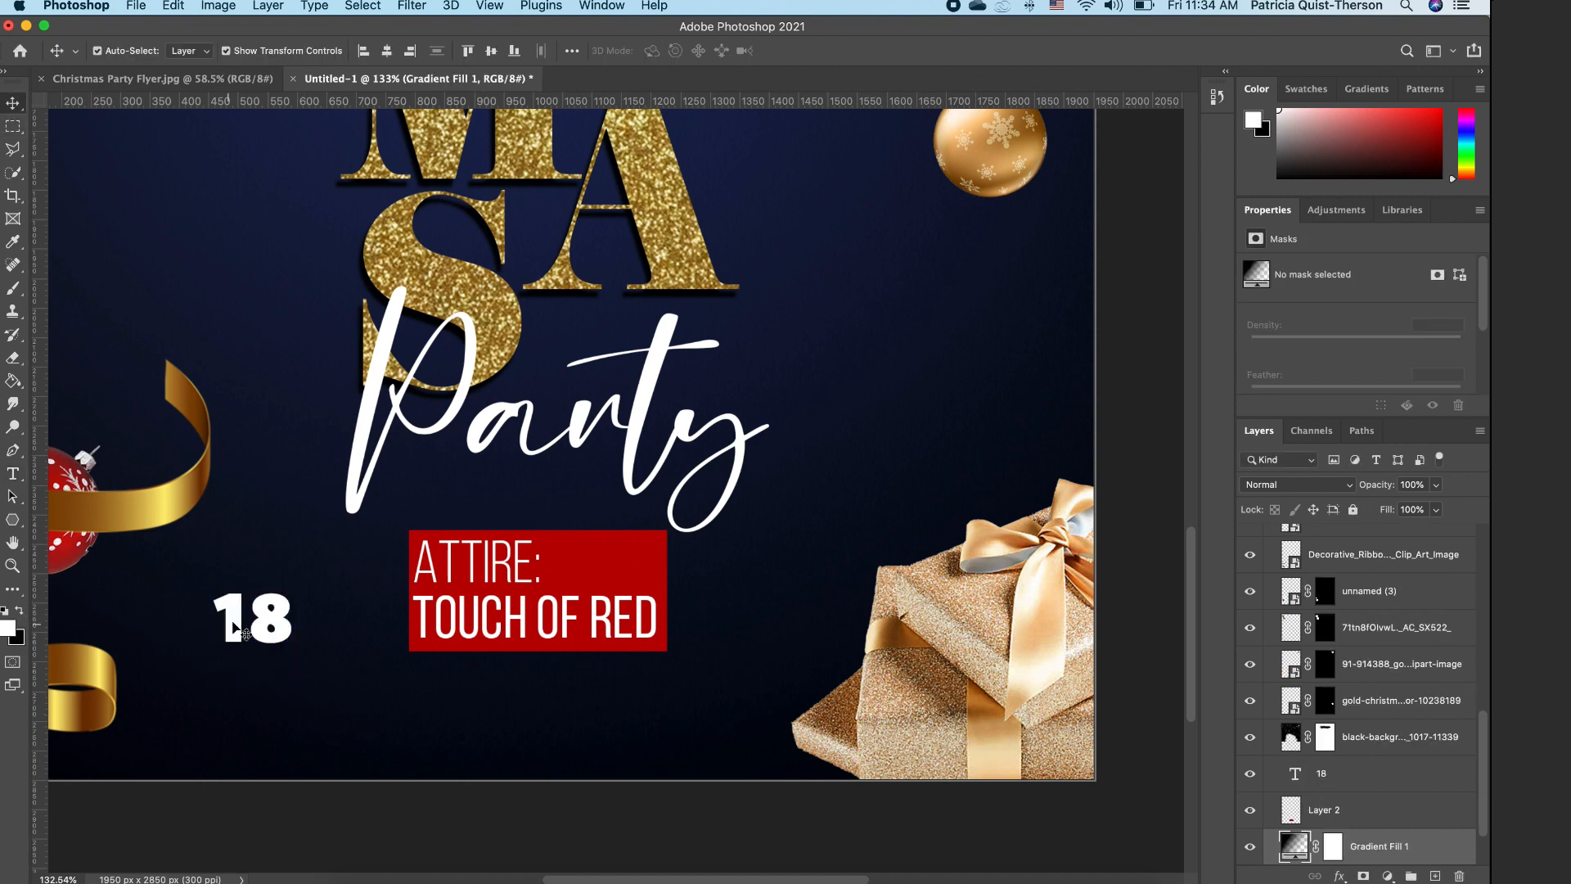
# Step: Move the 18 text to just beyond the right edge of the red attire box
pyautogui.moveTo(261, 624); pyautogui.dragTo(731, 564)
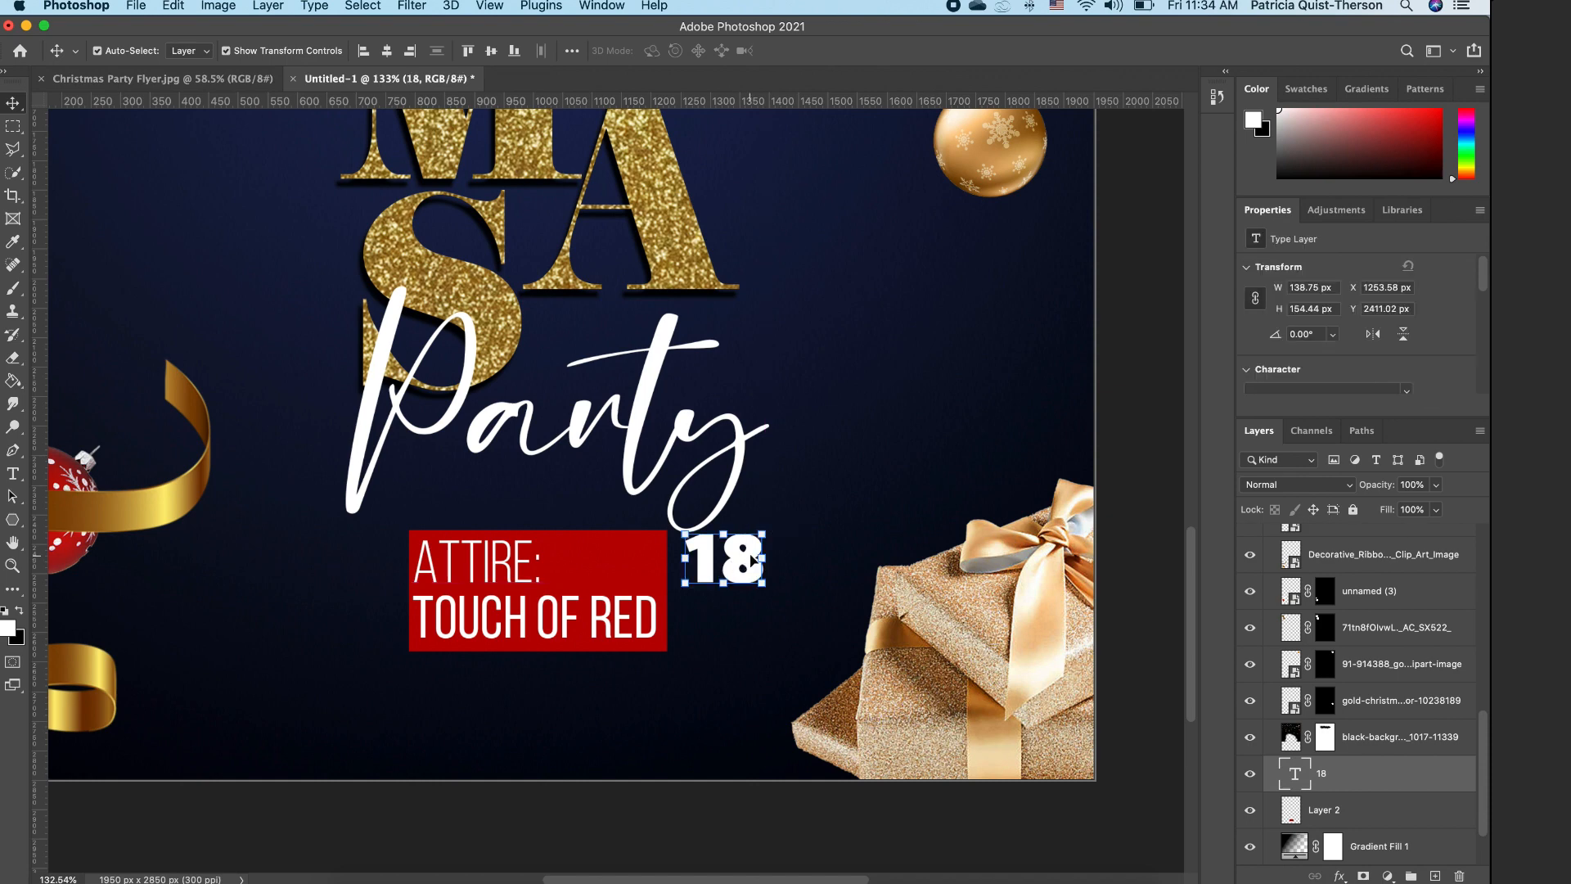
# Step: Draw a thin vertical white bar of about 6 x 214 px on a new layer beside the attire box's left edge
pyautogui.click(13, 127)
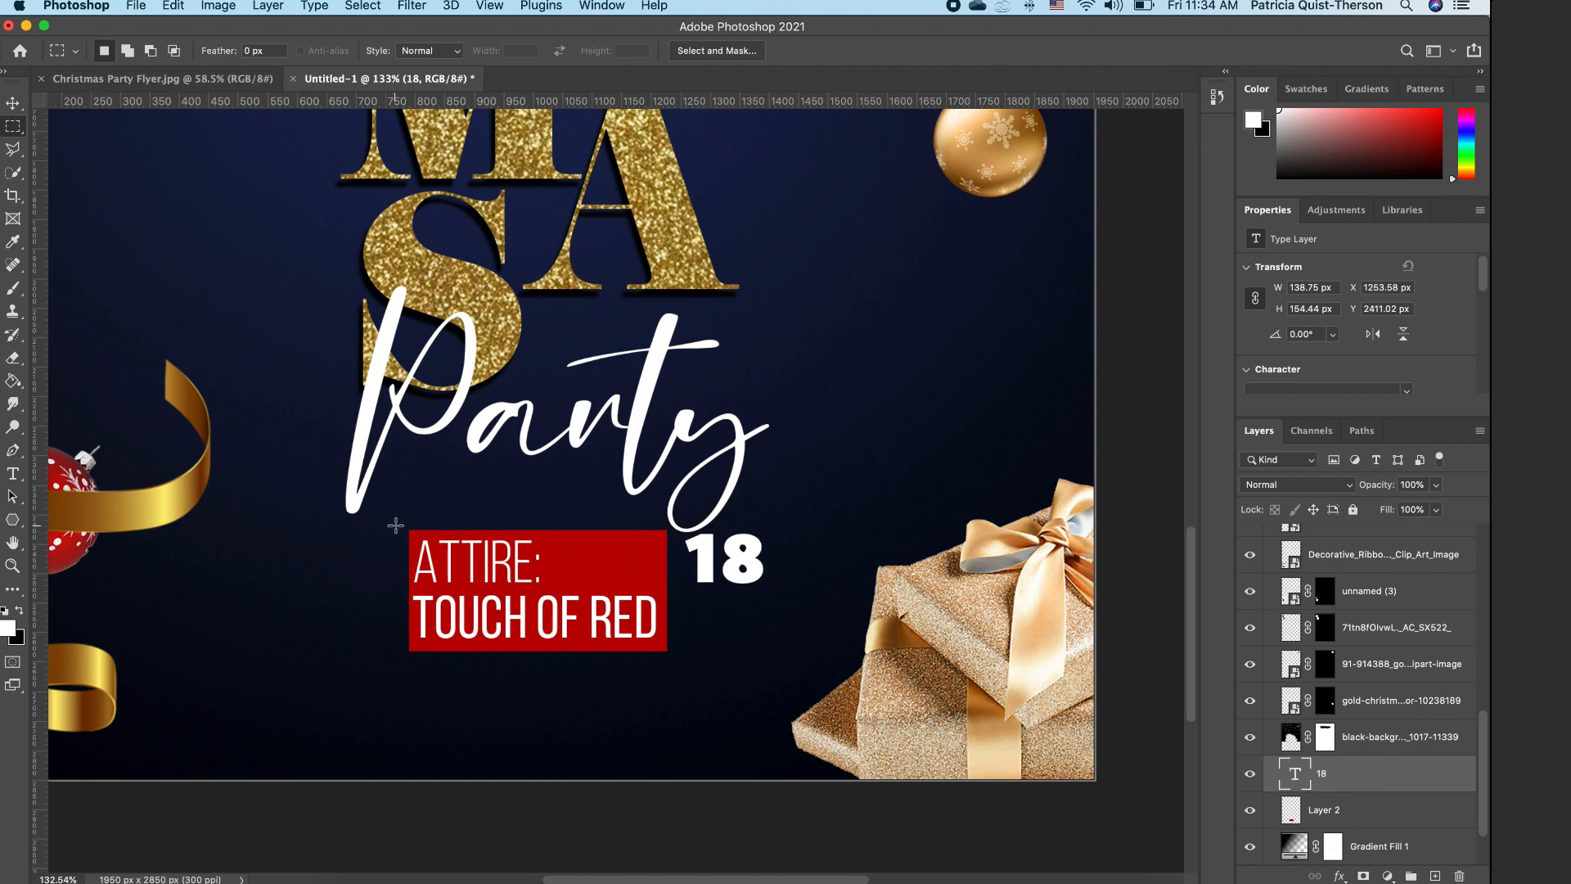
pyautogui.moveTo(396, 524); pyautogui.dragTo(399, 651)
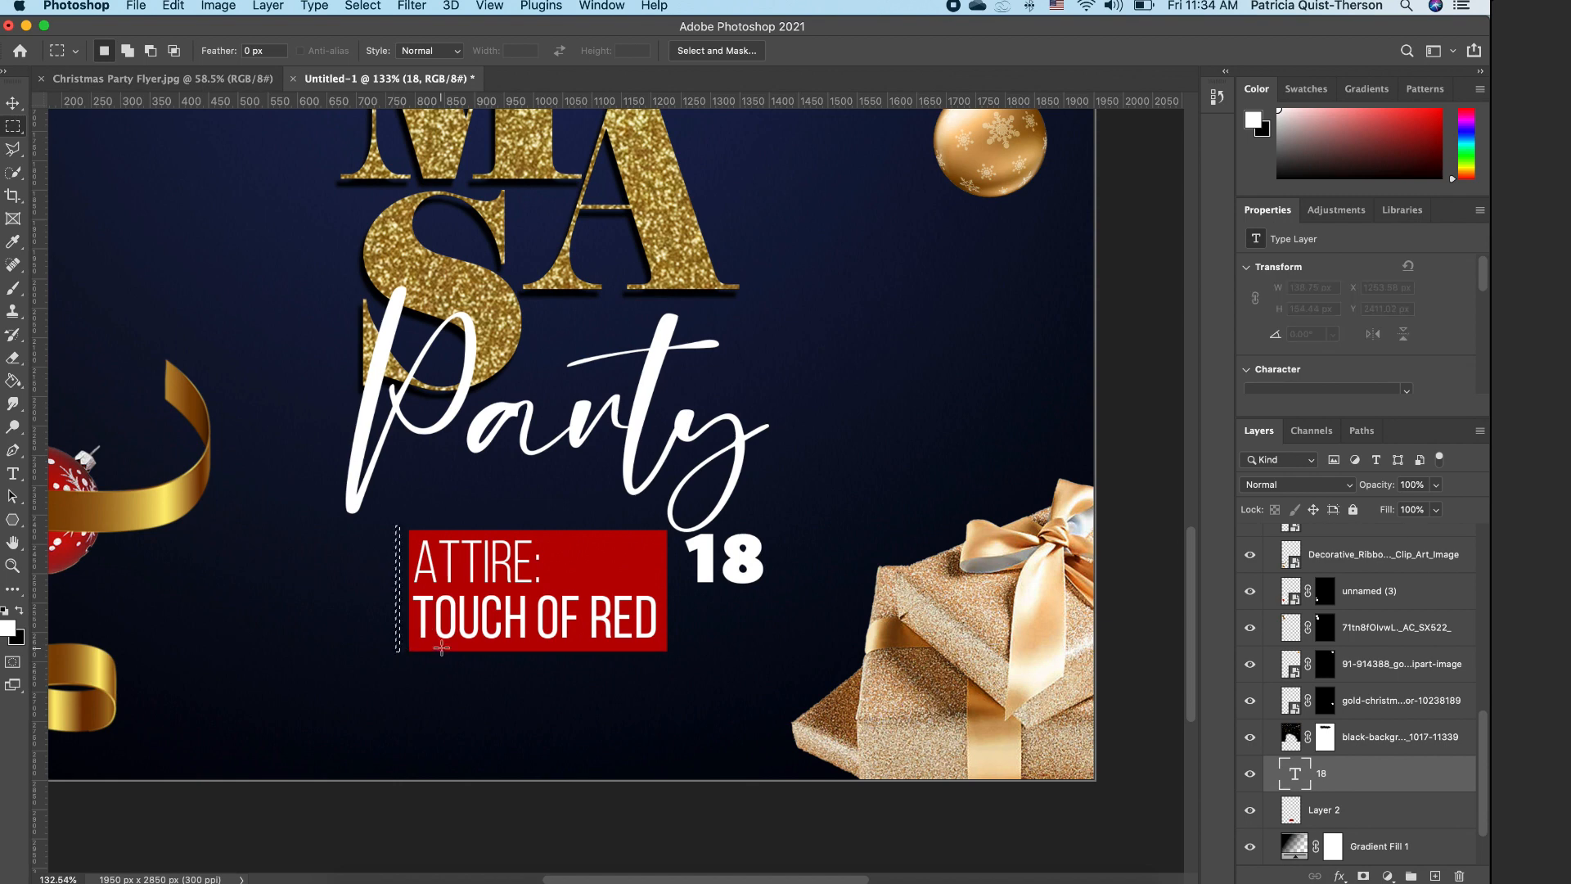
pyautogui.click(1435, 875)
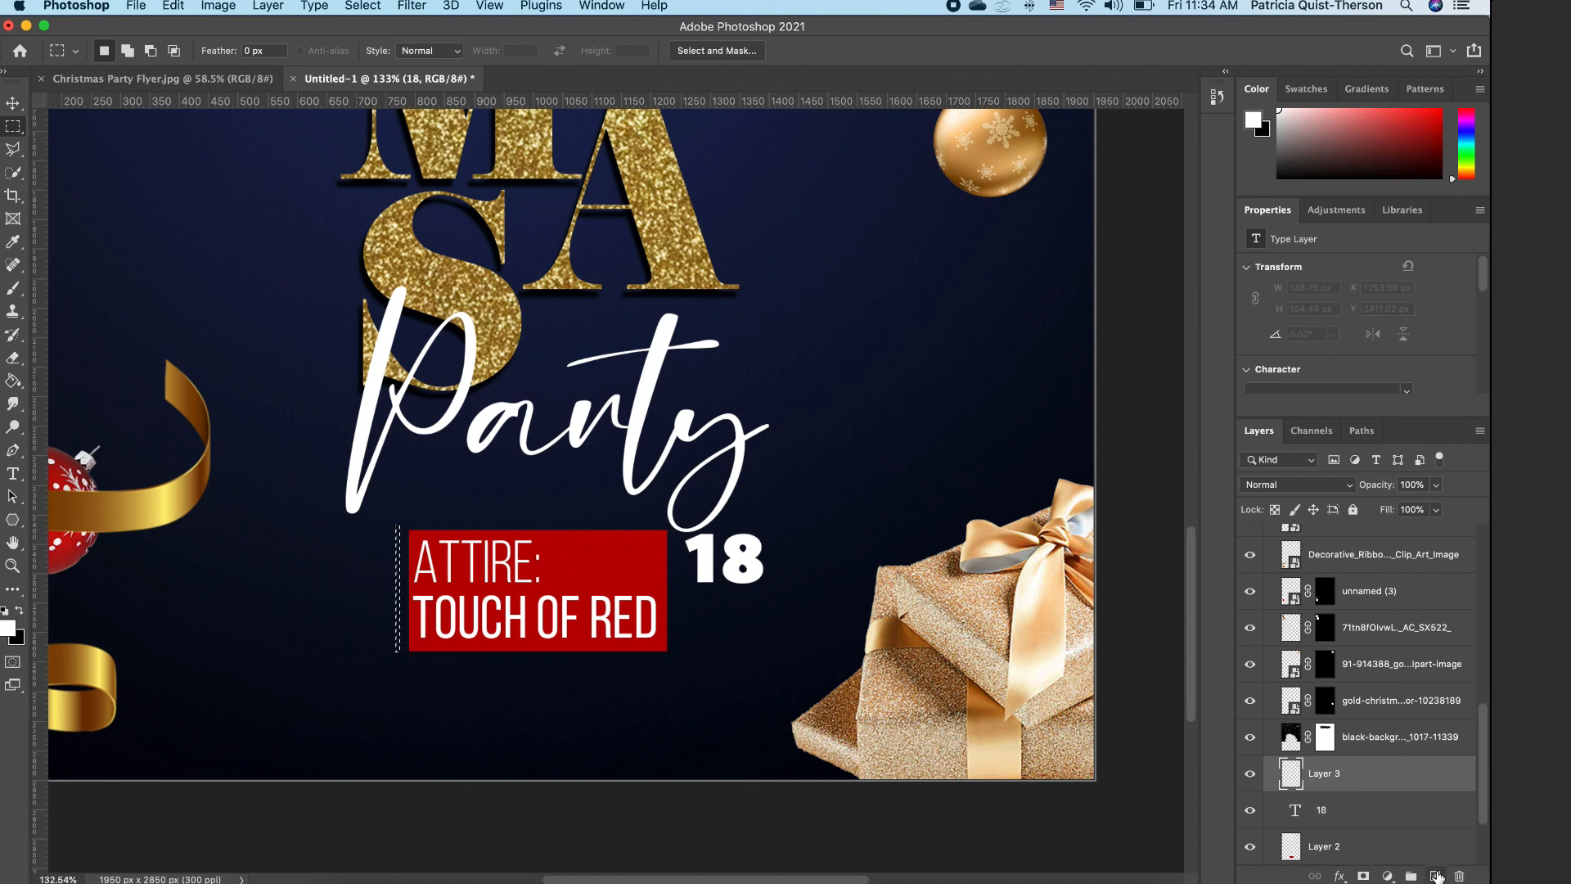
pyautogui.click(13, 357)
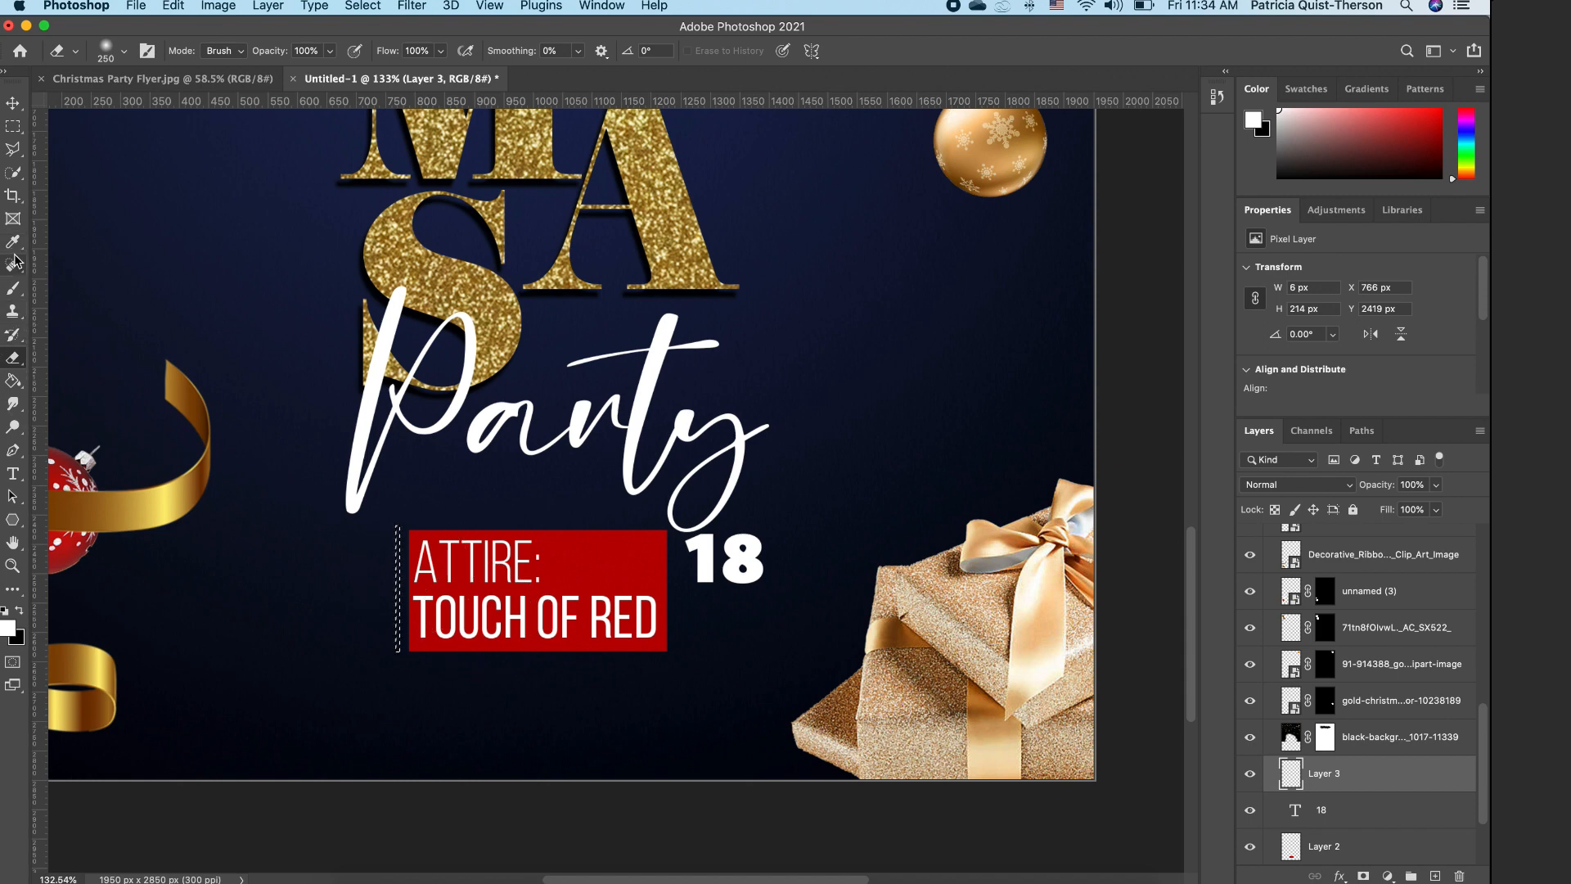
pyautogui.click(13, 380)
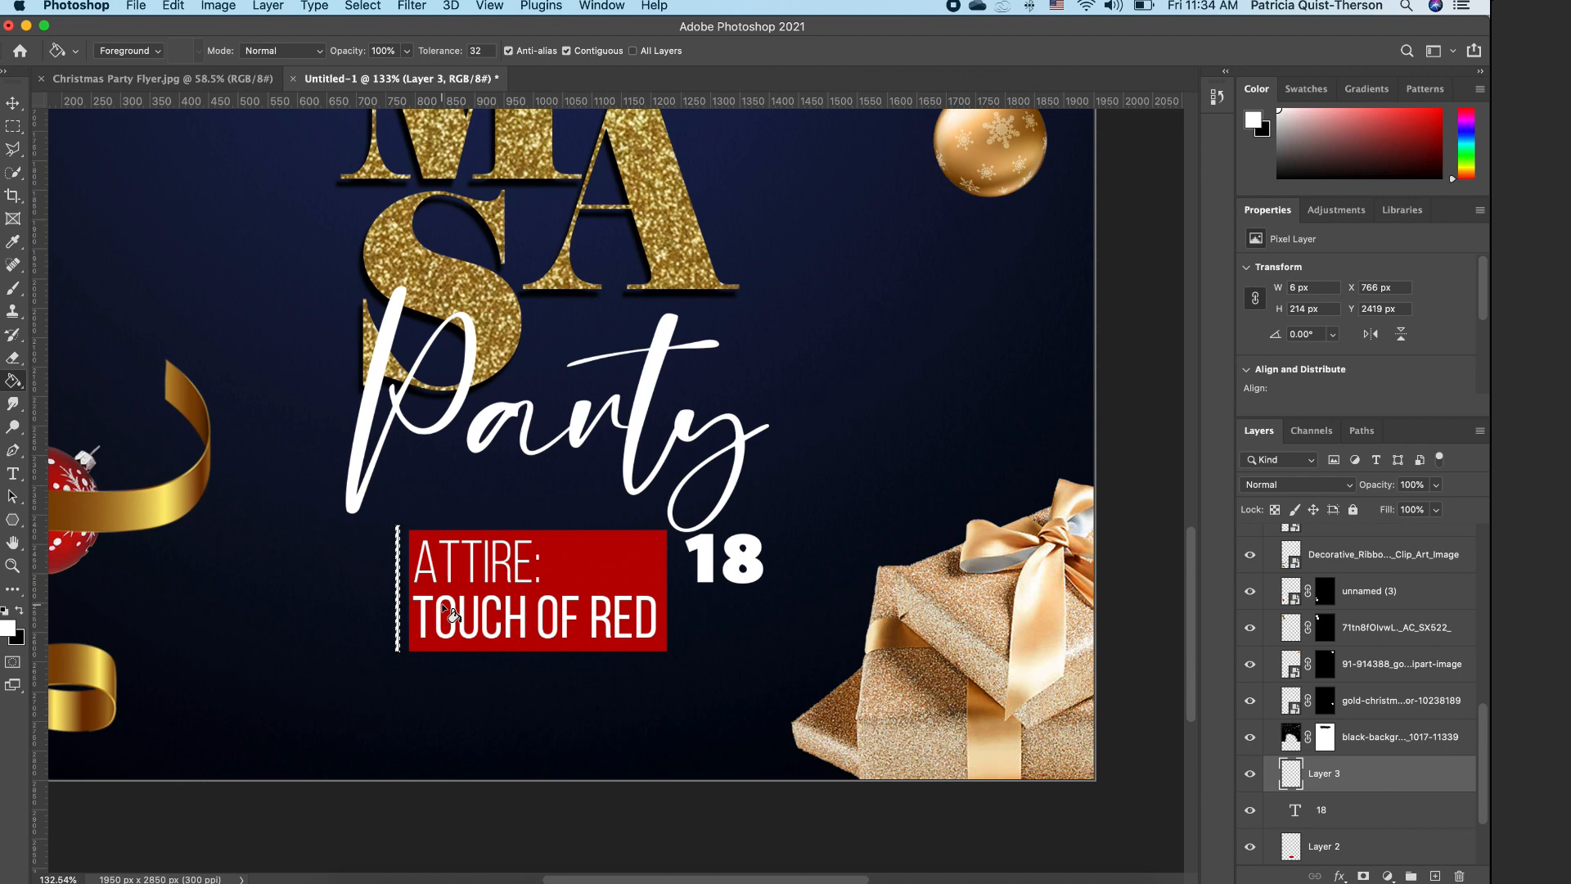
pyautogui.hotkey('ctrl', 'd')
# Step: Resize the white bar to 3 x 206 px, matching the attire box's height, and move it closer to the box at X 772 px
pyautogui.click(13, 103)
pyautogui.scroll(5, 421, 596)
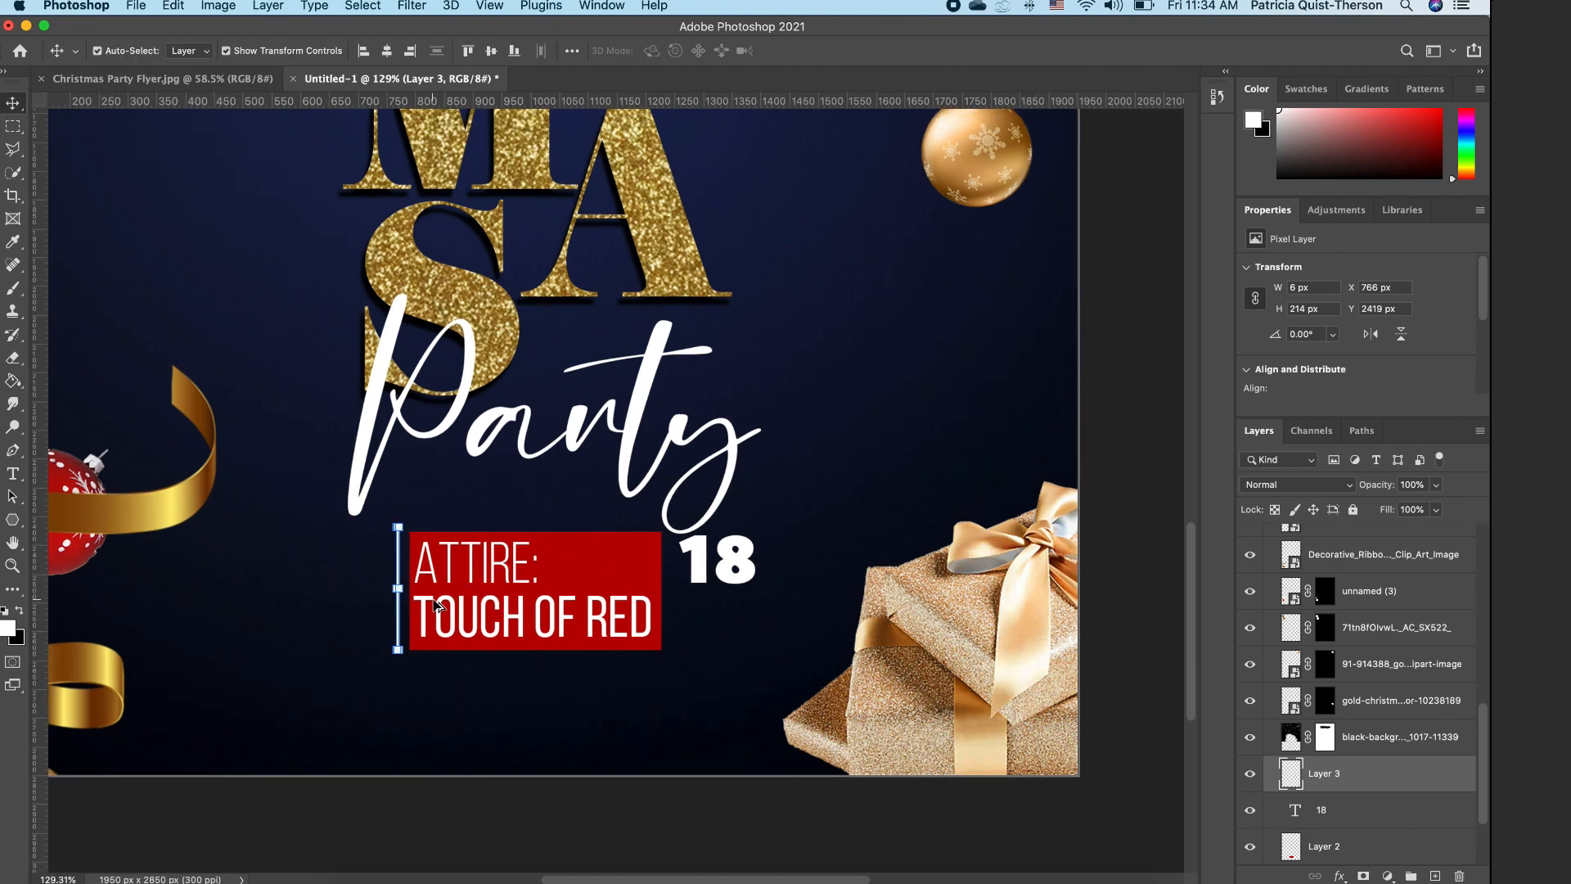
pyautogui.scroll(2, 369, 583)
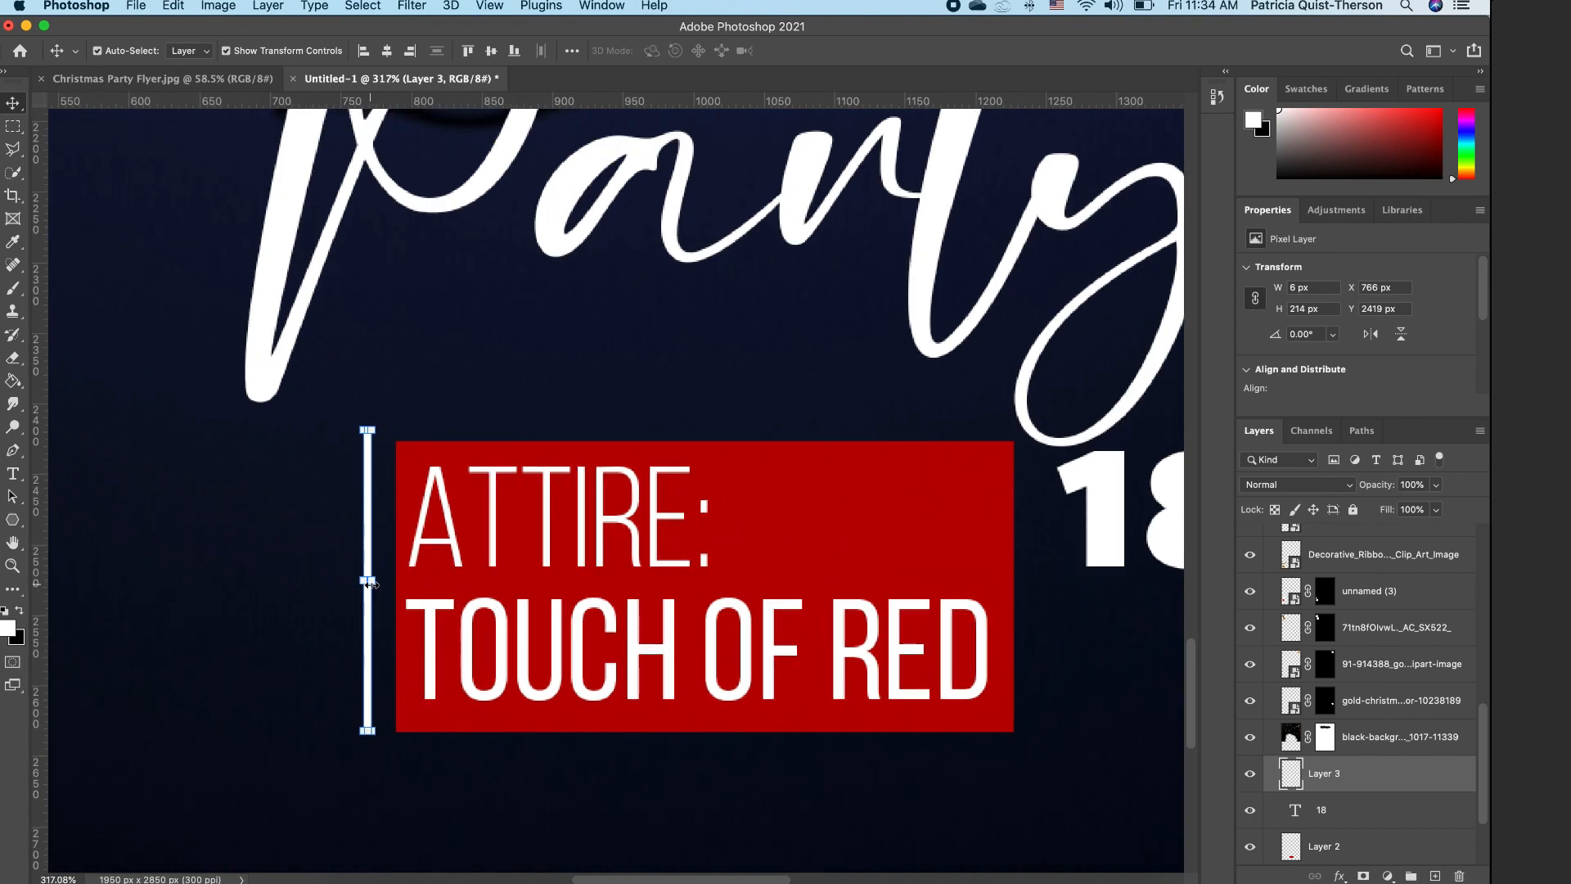
pyautogui.moveTo(369, 583); pyautogui.dragTo(367, 580)
pyautogui.moveTo(365, 413); pyautogui.dragTo(364, 425)
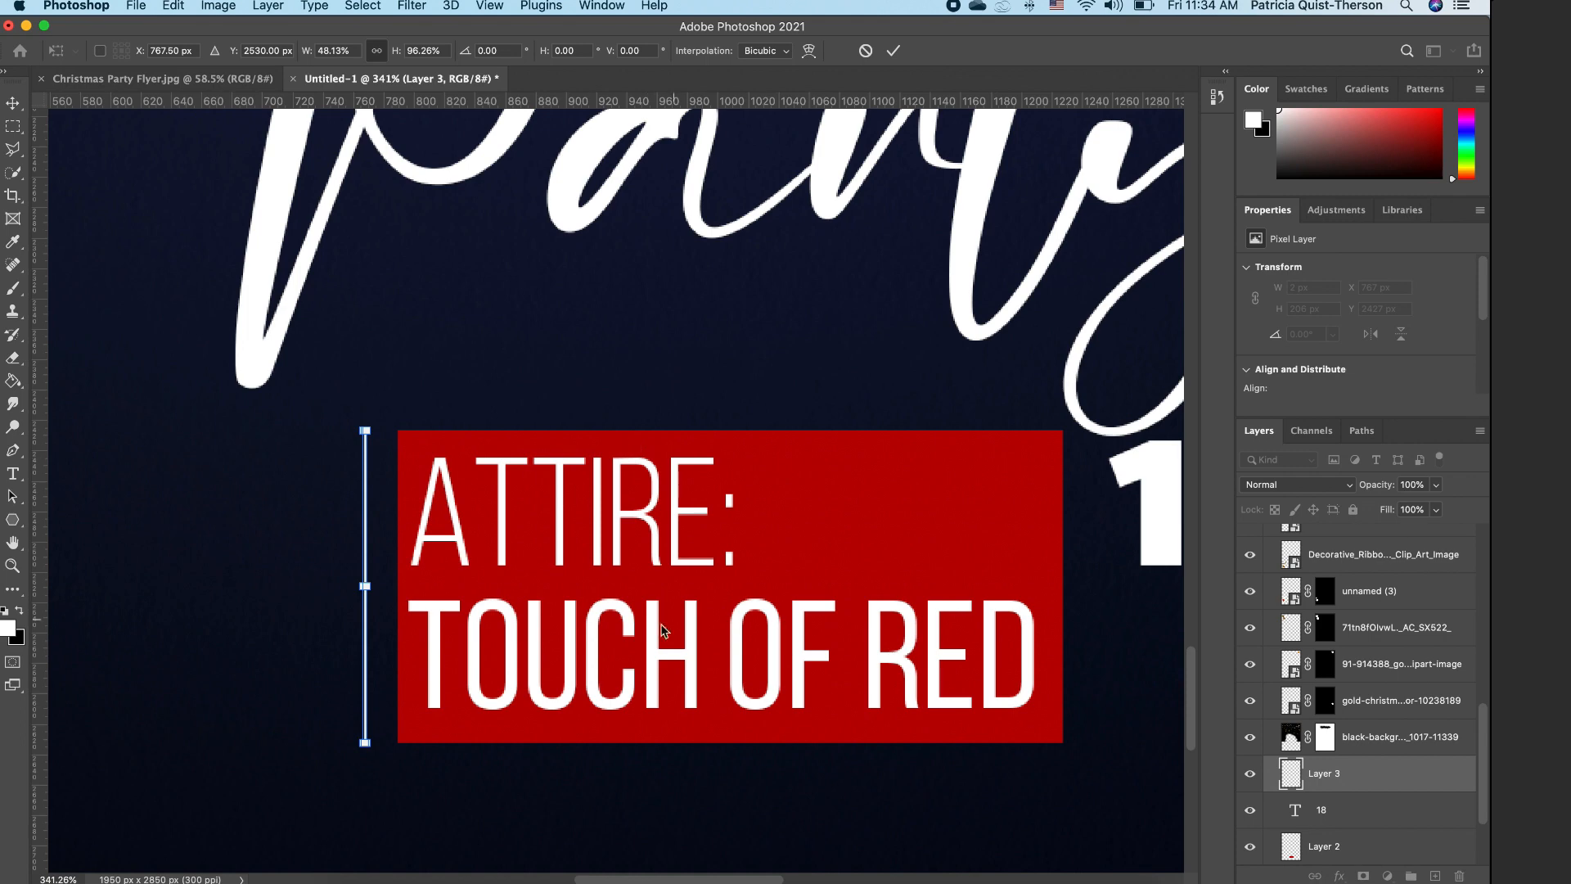
pyautogui.scroll(-2, 637, 635)
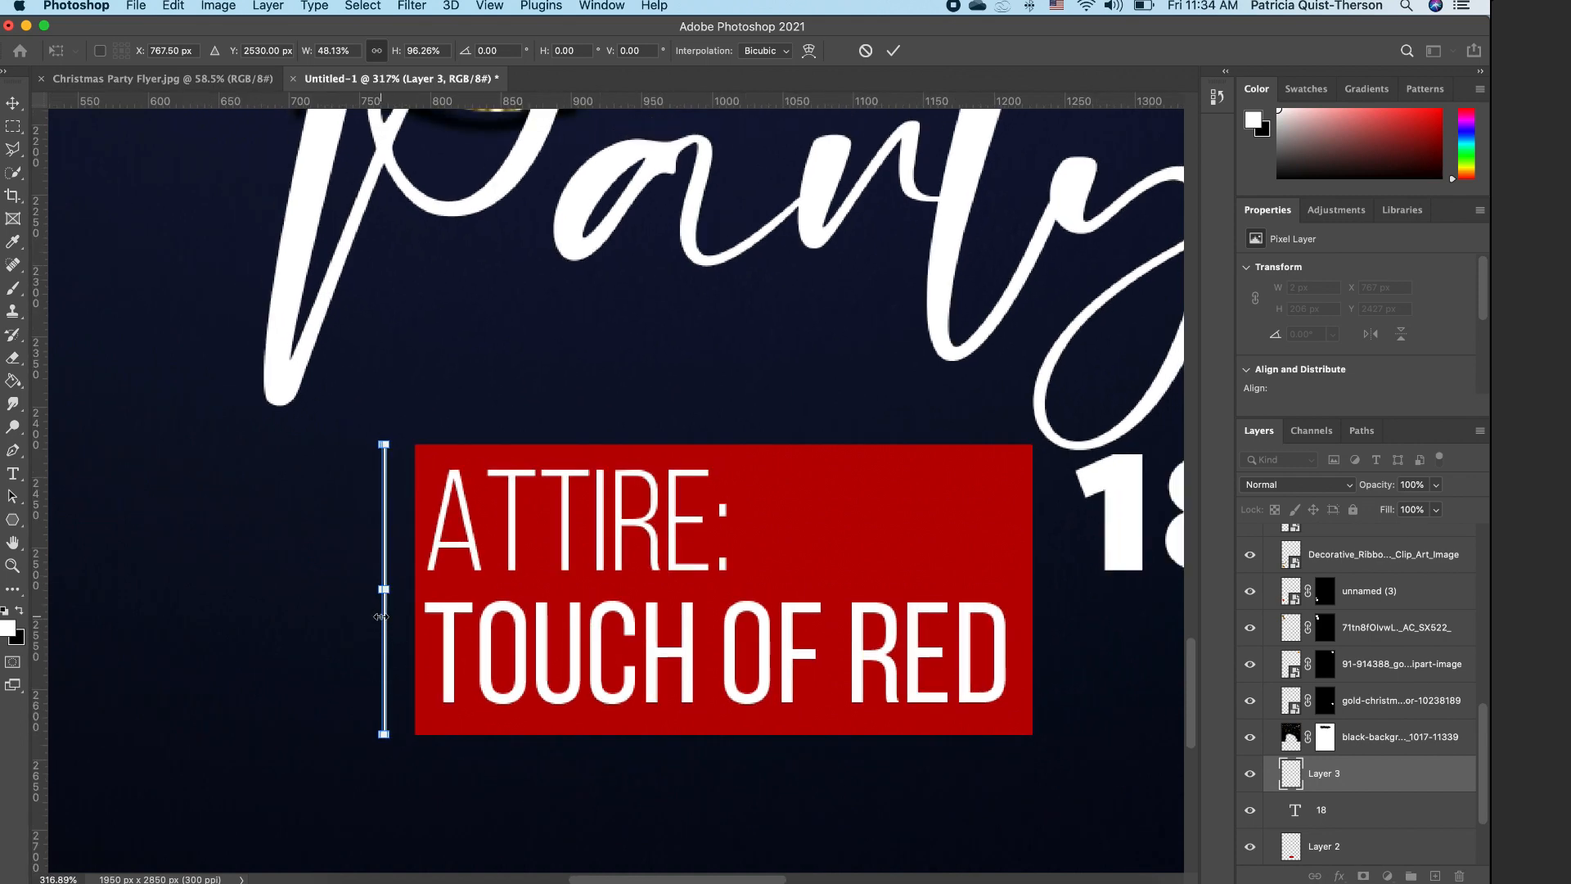
pyautogui.scroll(5, 381, 616)
pyautogui.press('Return')
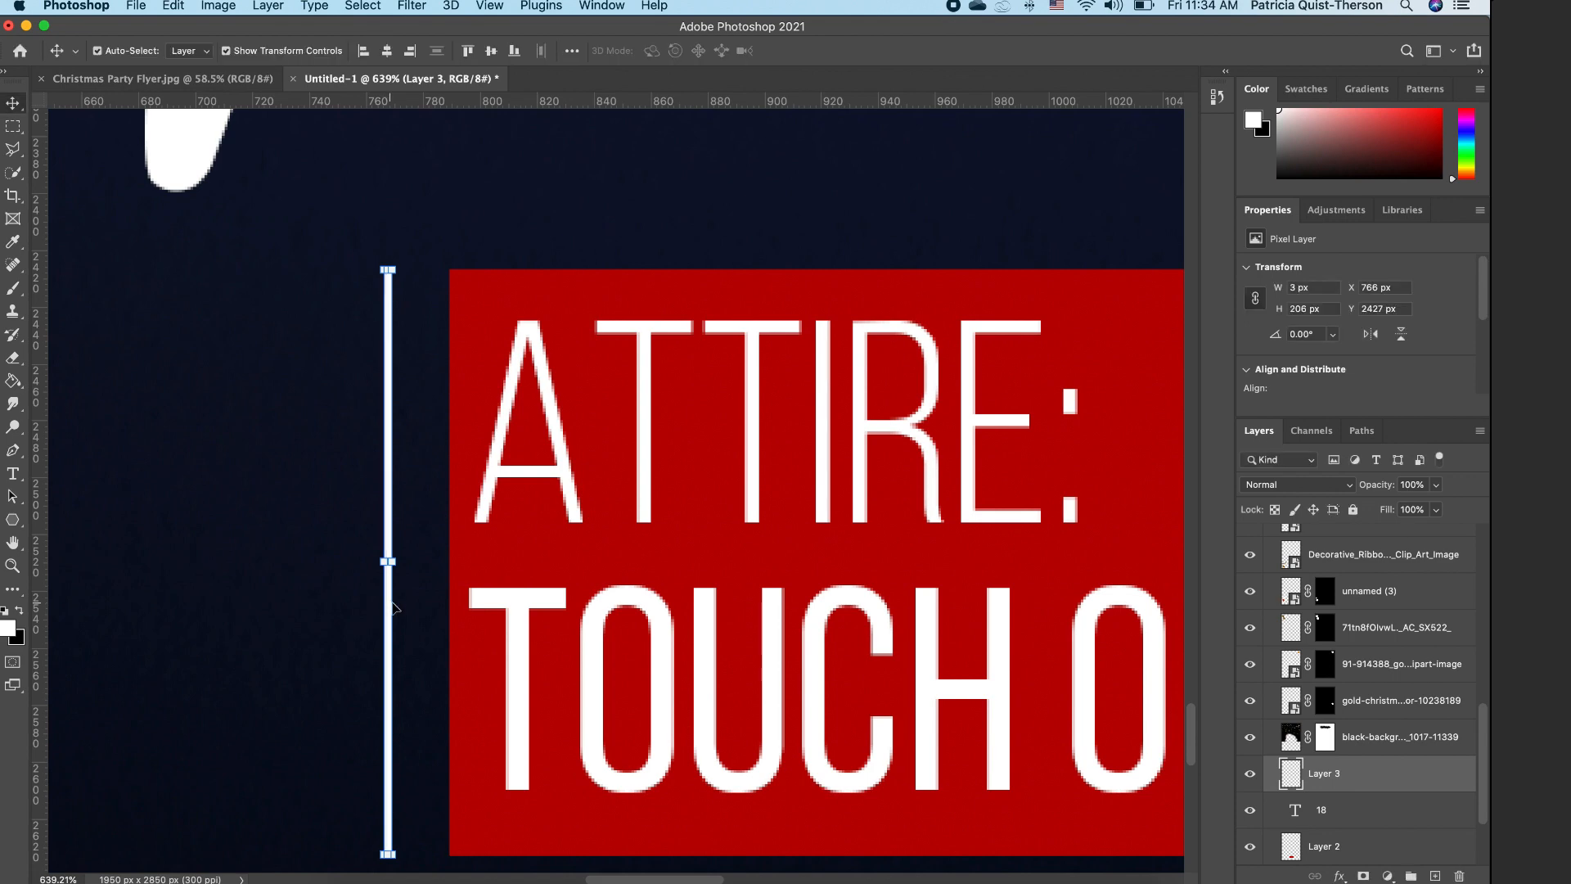
pyautogui.moveTo(393, 603); pyautogui.dragTo(408, 606)
pyautogui.scroll(-5, 426, 584)
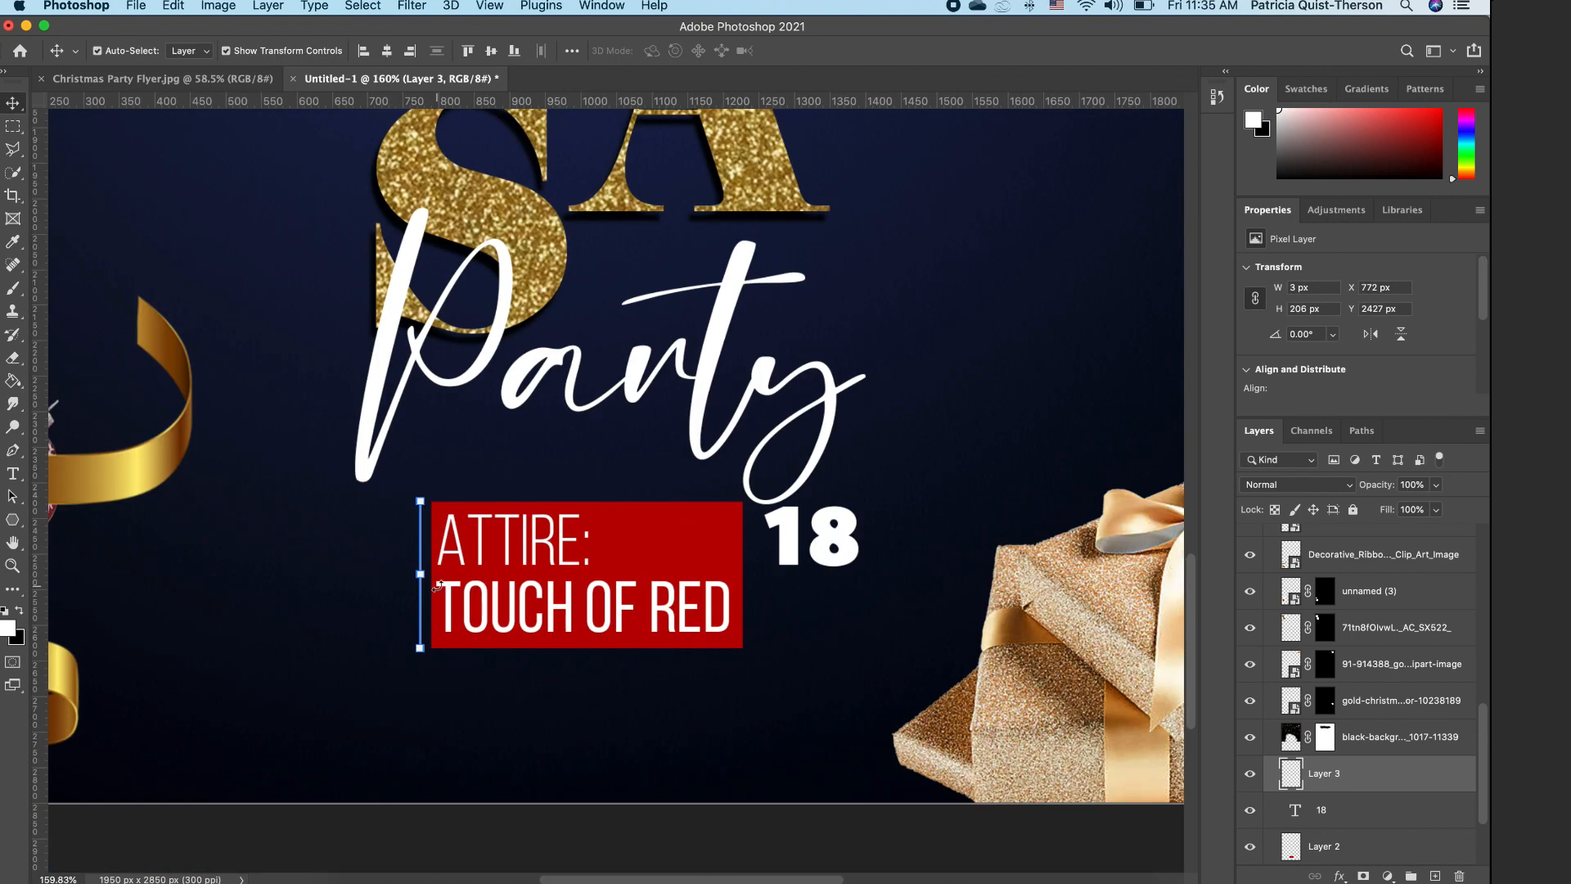
# Step: Duplicate the white bar and place the copy between the attire box's right edge and the 18
pyautogui.press('super+j')
pyautogui.click(532, 721)
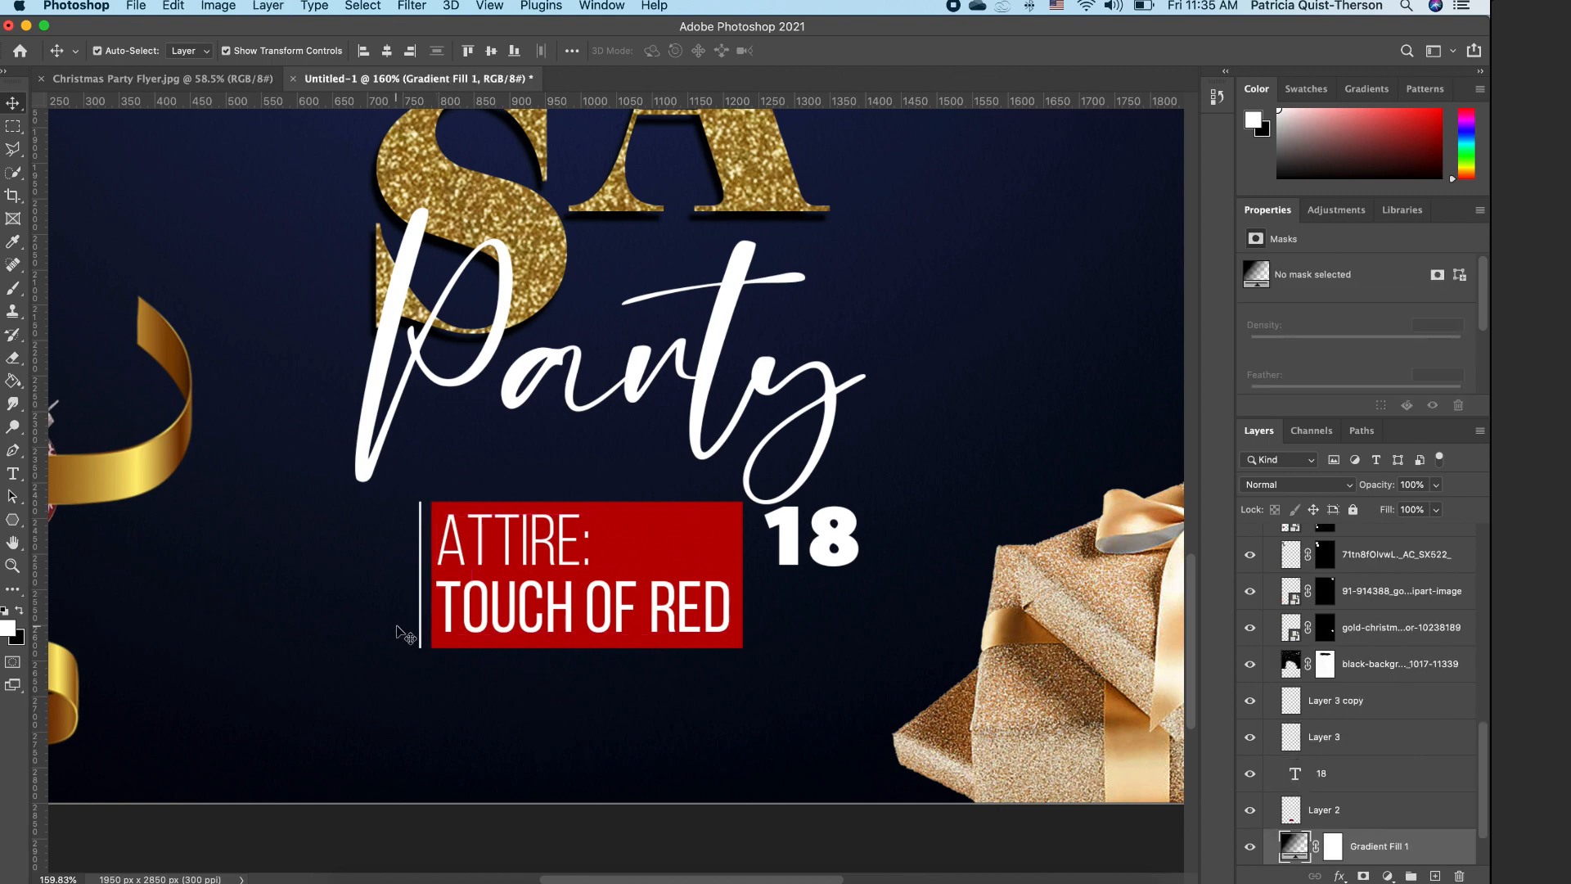
pyautogui.moveTo(419, 635); pyautogui.dragTo(749, 622)
pyautogui.click(799, 653)
pyautogui.click(751, 645)
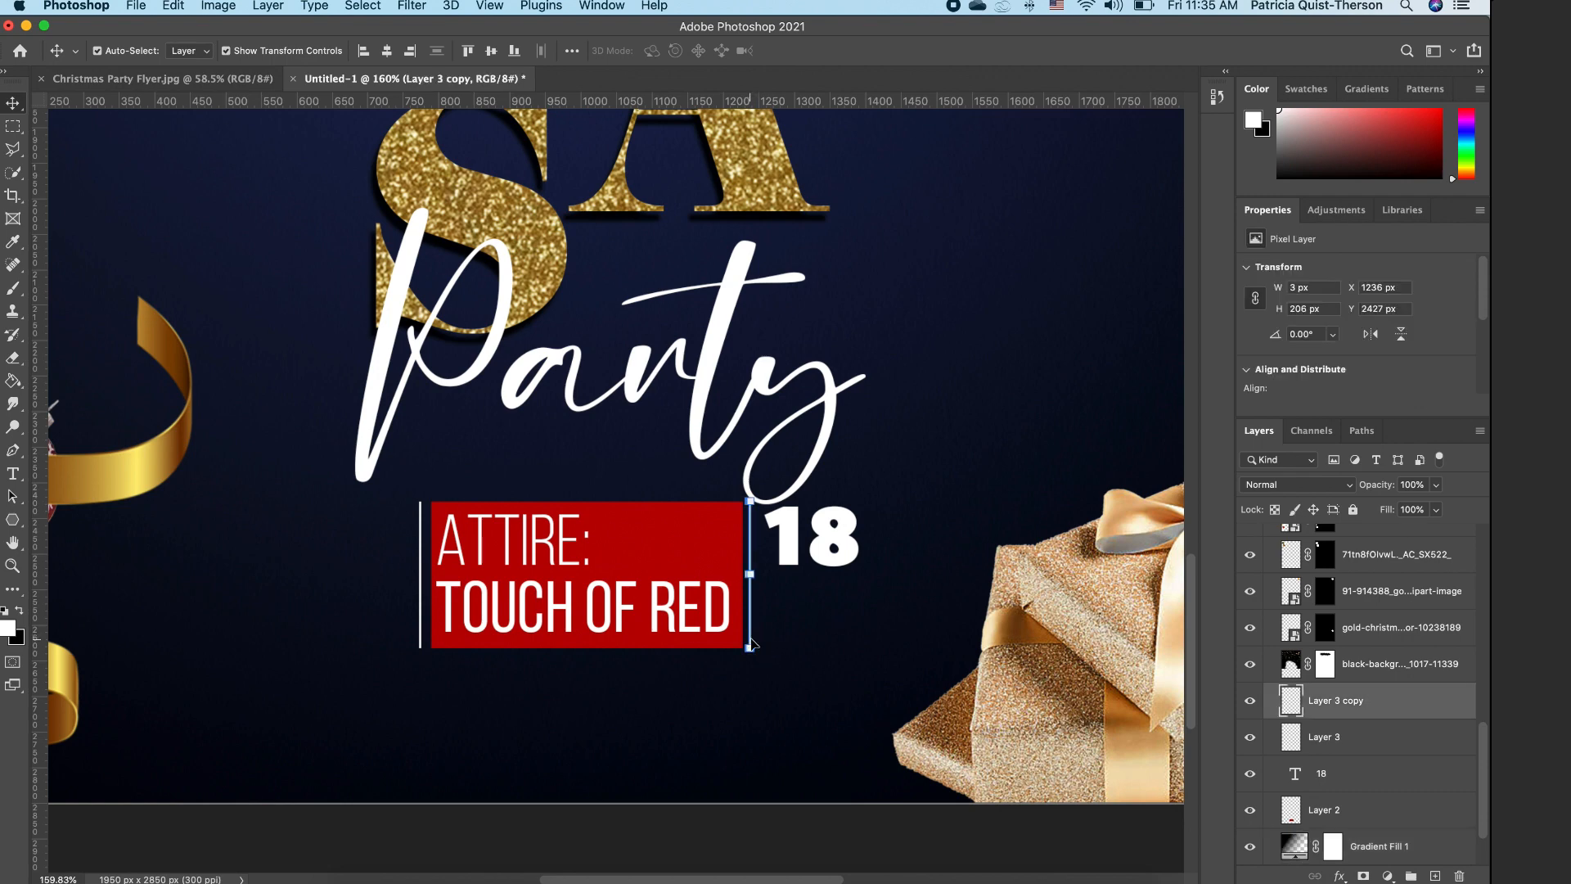
pyautogui.click(779, 685)
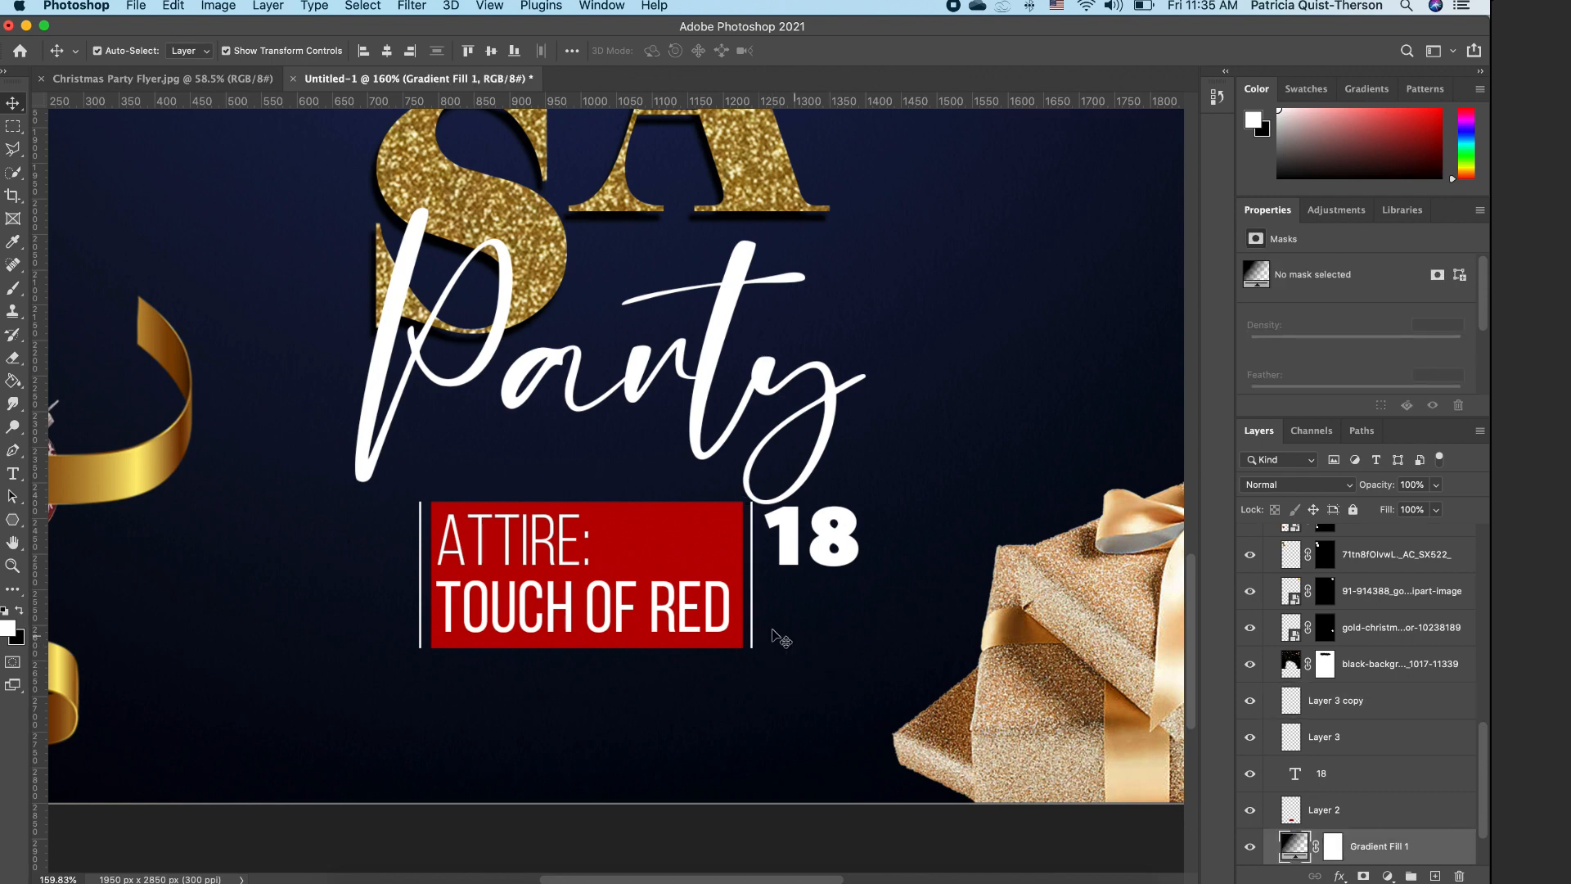
# Step: Add the text "DEC" in All Round Gothic XLig, 30 pt, to the left of the attire box
pyautogui.click(15, 475)
pyautogui.click(264, 51)
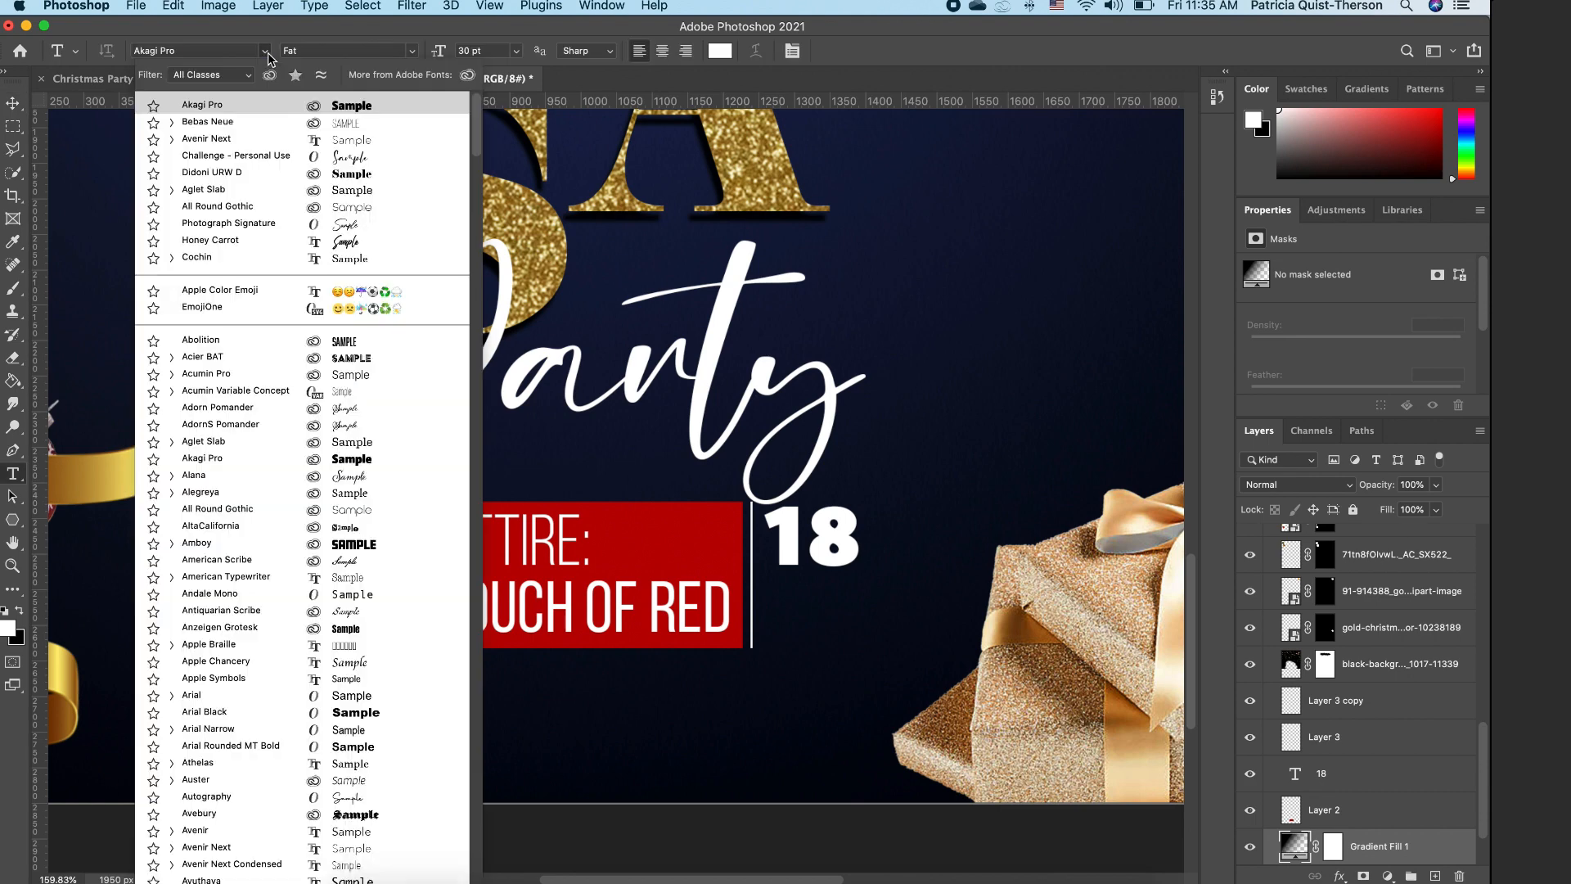
pyautogui.click(364, 209)
pyautogui.click(195, 642)
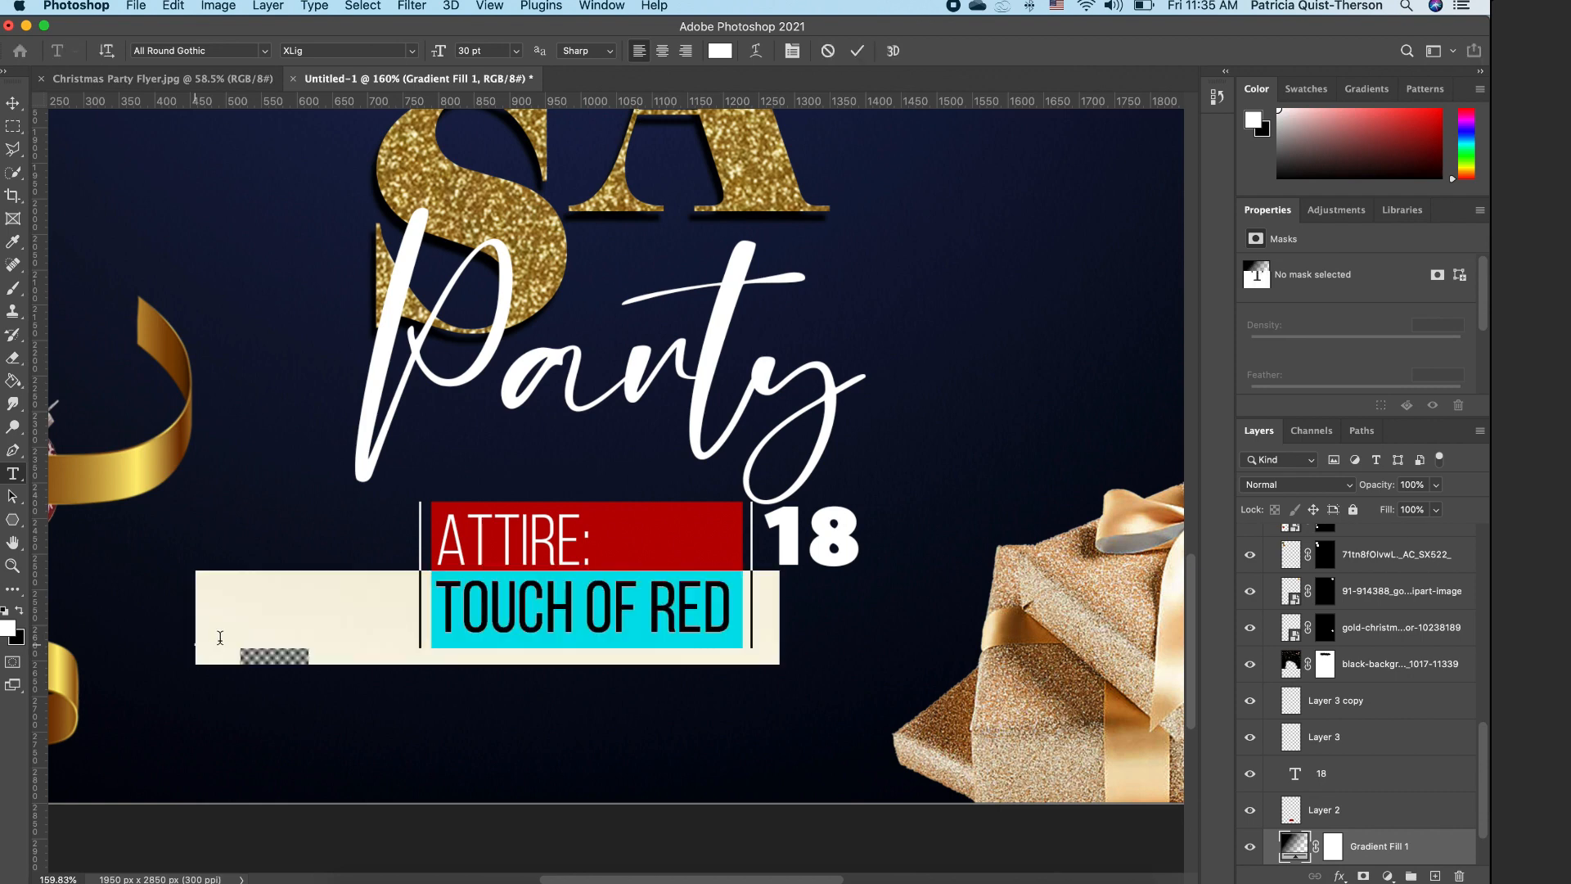
pyautogui.write('DEC')
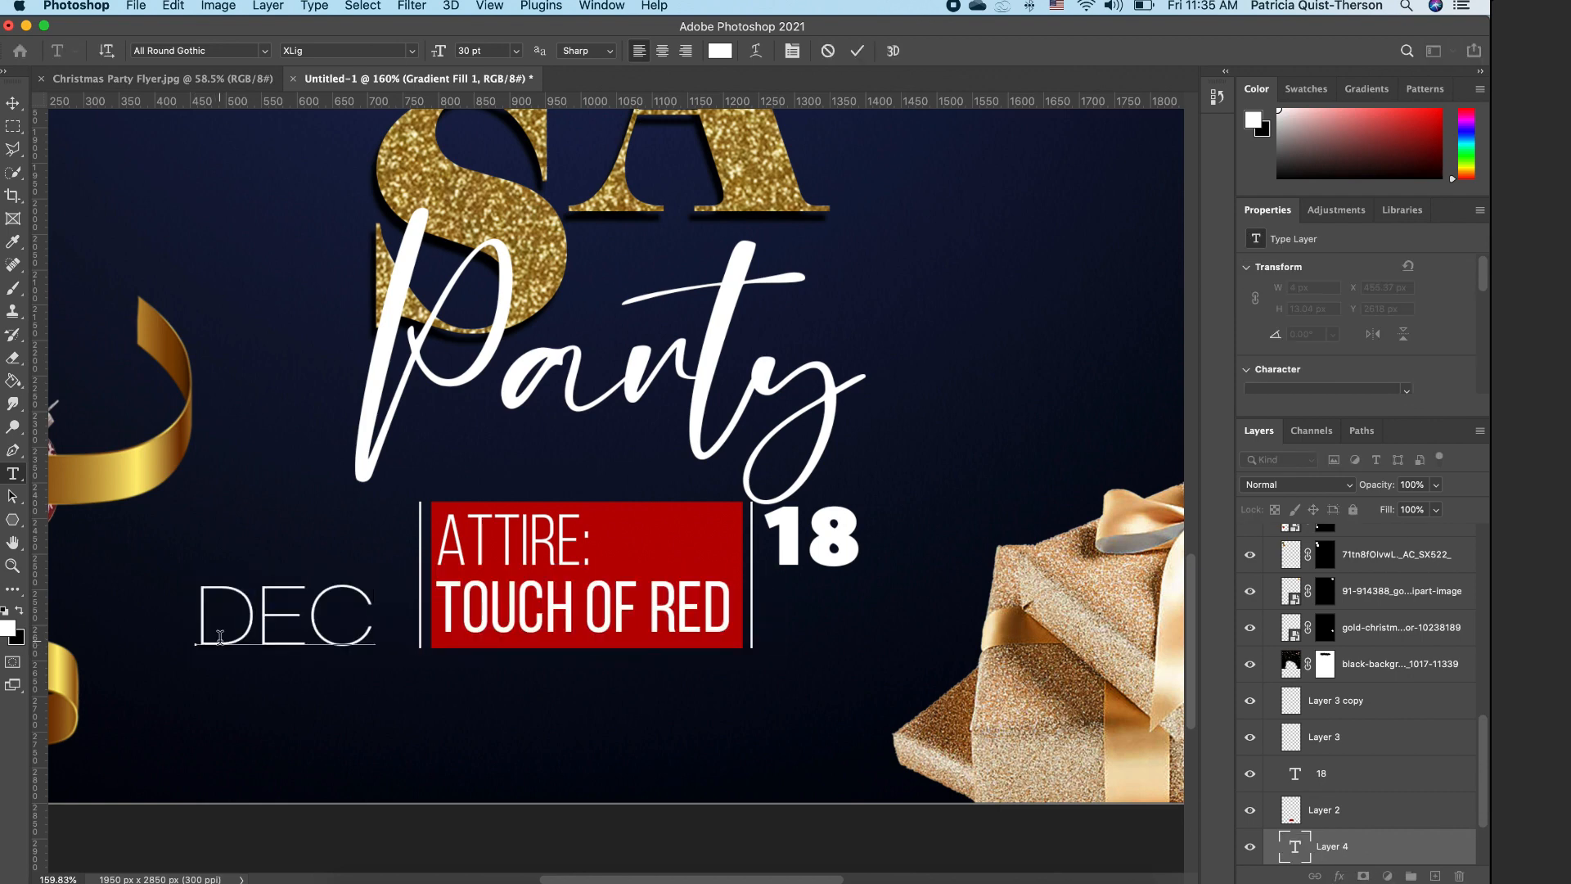
pyautogui.hotkey('ctrl', 'Return')
pyautogui.press('v')
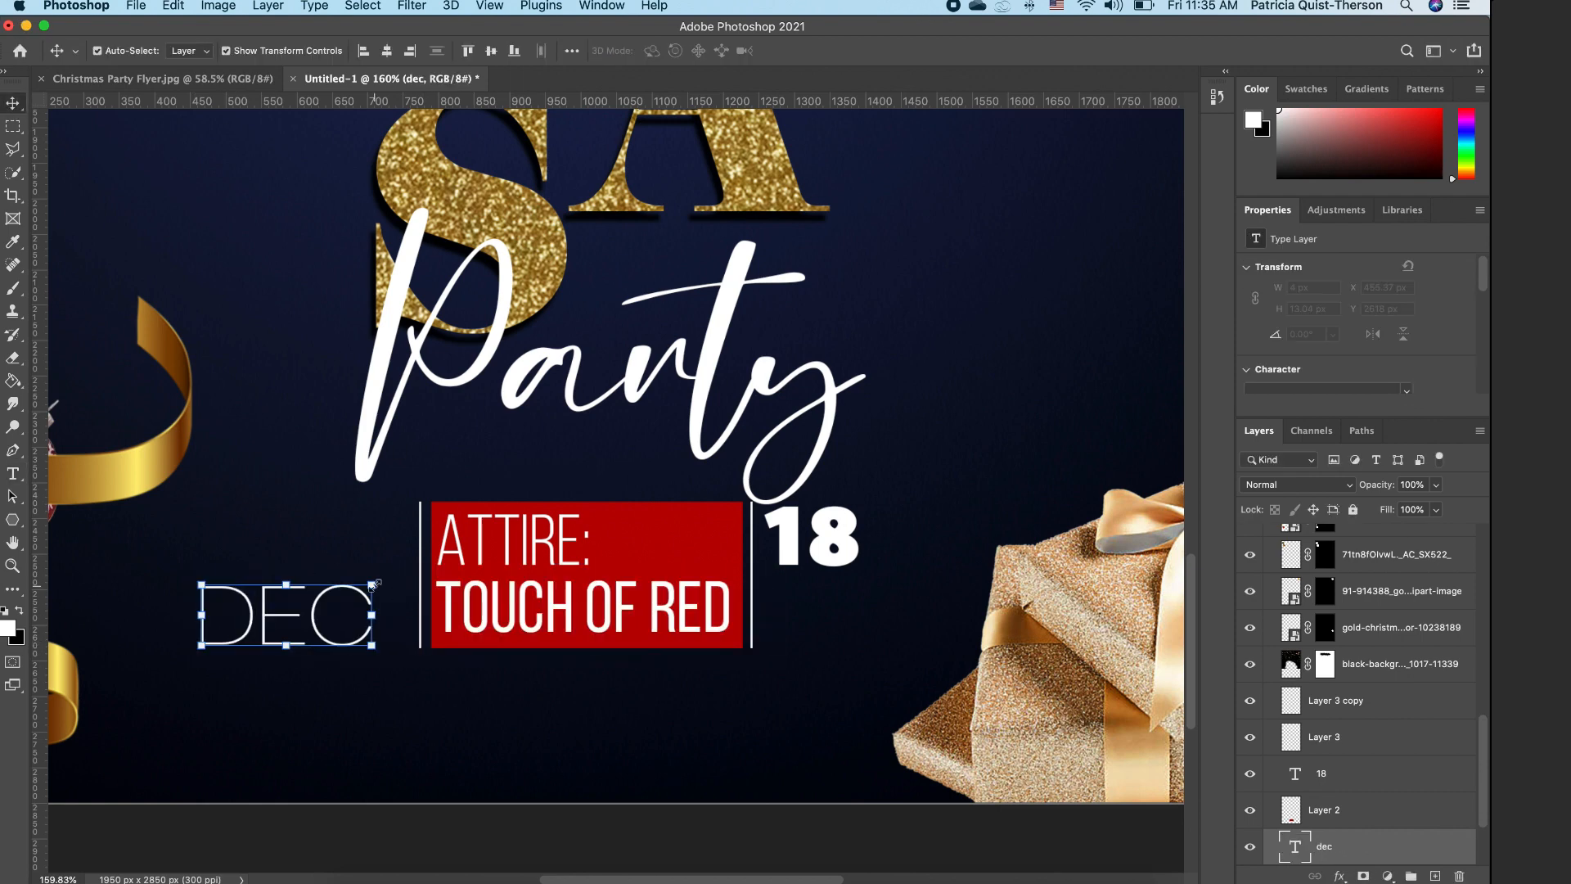
# Step: Scale the DEC text down to about 175 px wide and move it beneath the 18
pyautogui.hotkey('ctrl', 't')
pyautogui.moveTo(377, 586); pyautogui.dragTo(815, 622)
pyautogui.press('Return')
# Step: Enlarge the 18 slightly and reposition it above DEC, beside the right white bar
pyautogui.click(840, 571)
pyautogui.moveTo(831, 557); pyautogui.dragTo(833, 571)
pyautogui.press('super+t')
pyautogui.moveTo(864, 505); pyautogui.dragTo(879, 488)
pyautogui.moveTo(847, 569); pyautogui.dragTo(842, 574)
pyautogui.press('Return')
# Step: Nudge DEC up and the 18 down to tighten the gap between the two date lines
pyautogui.click(854, 616)
pyautogui.press('Up')
pyautogui.press('Up')
pyautogui.press('Up')
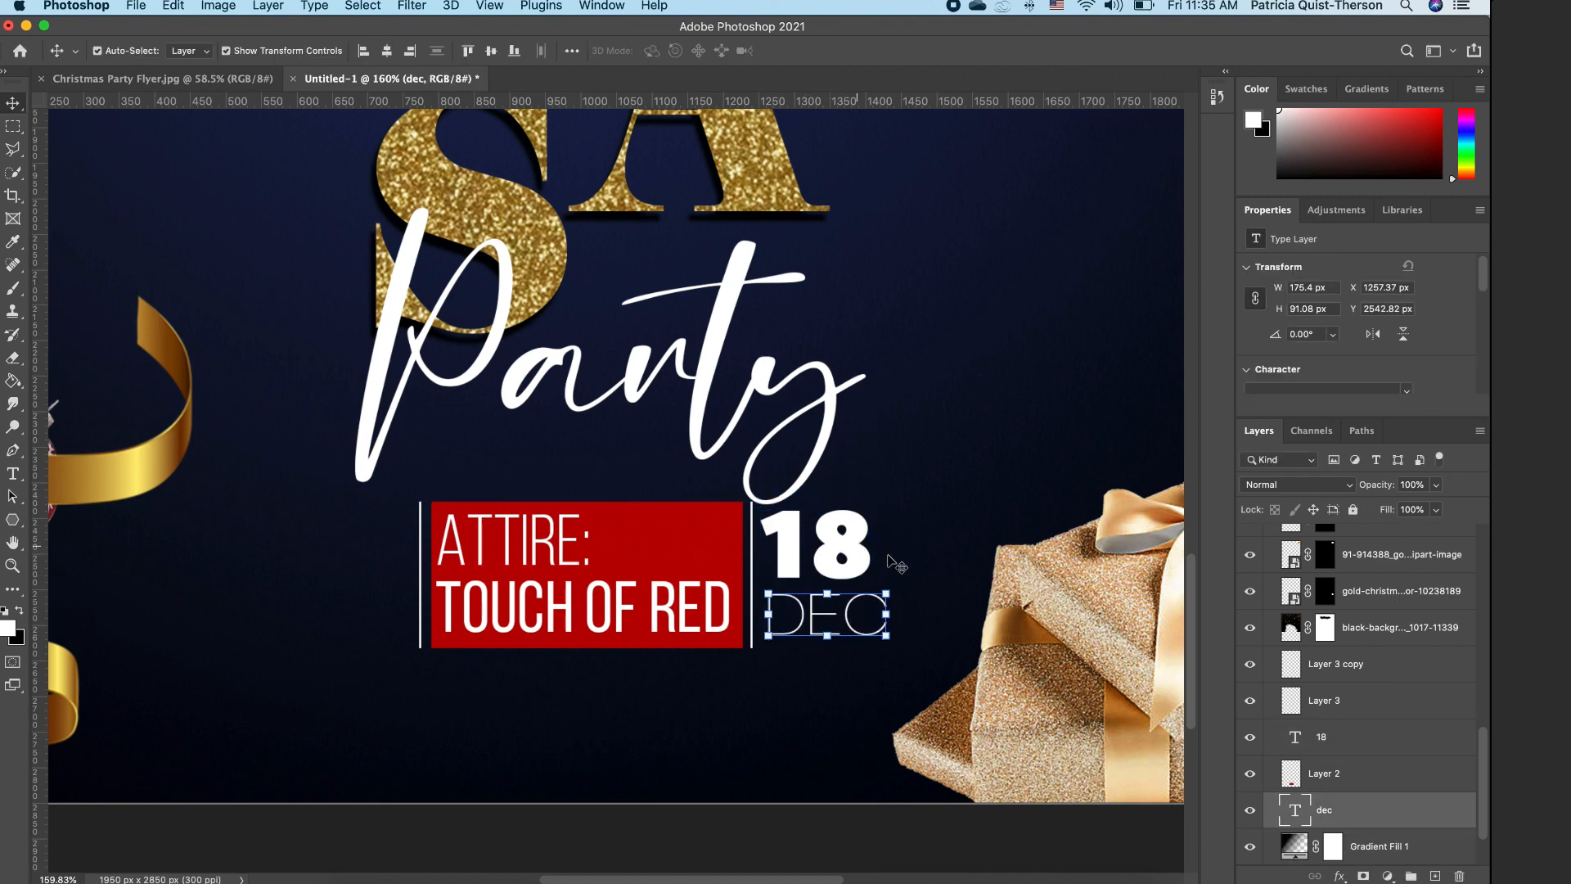
pyautogui.click(900, 563)
pyautogui.click(850, 553)
pyautogui.press('Down')
pyautogui.press('Down')
pyautogui.click(963, 581)
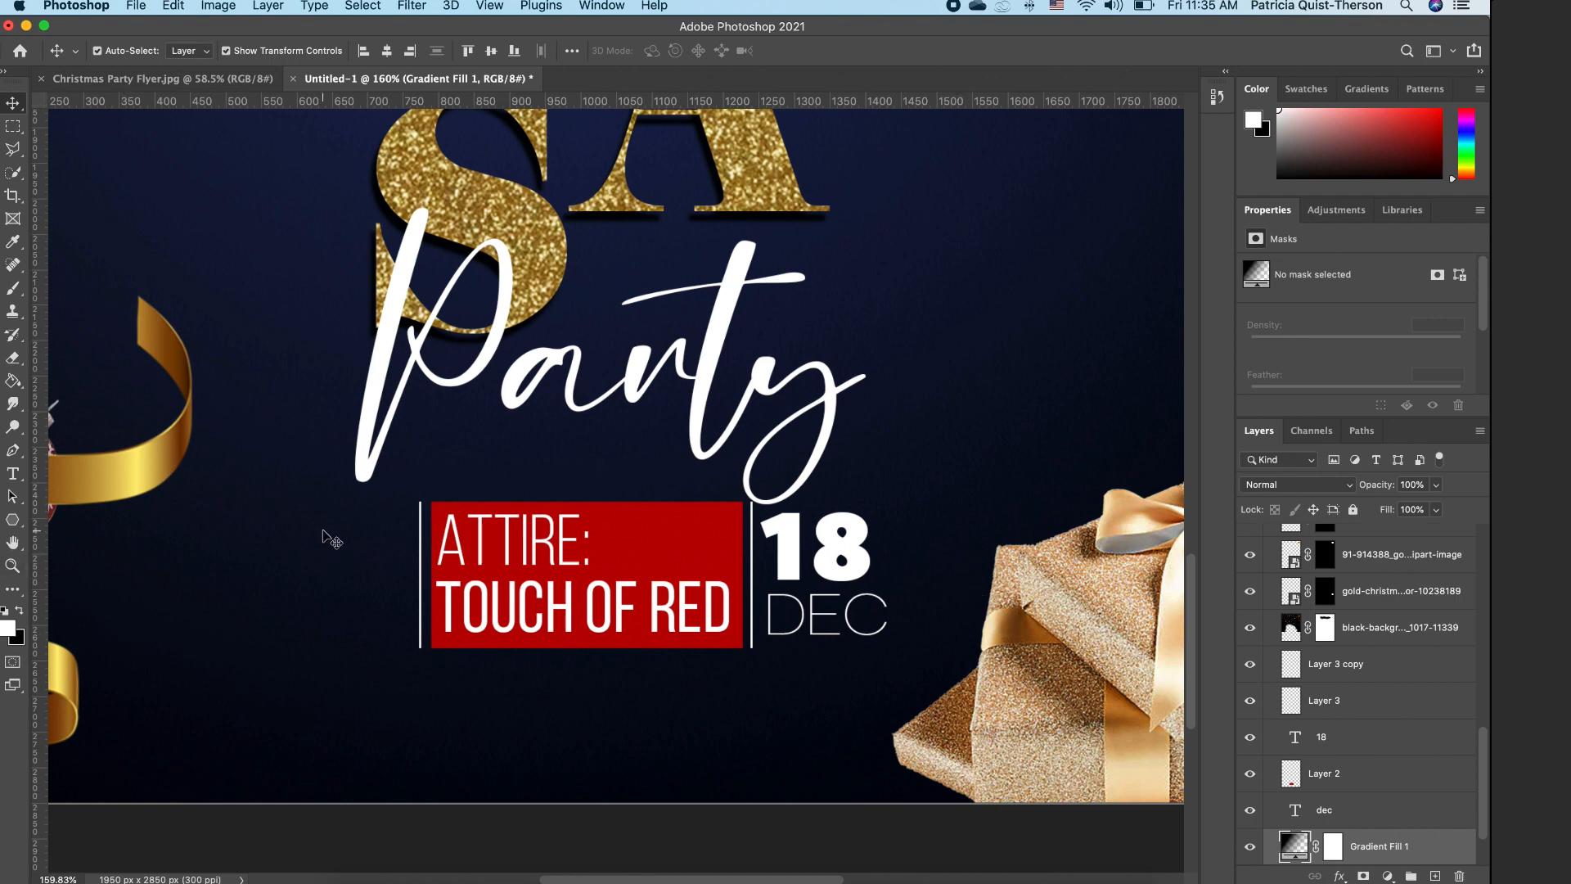
# Step: Add the two-line text "7:00 PM" in Bebas Neue Regular, 30 pt, right-aligned, with PM on the second line
pyautogui.click(12, 473)
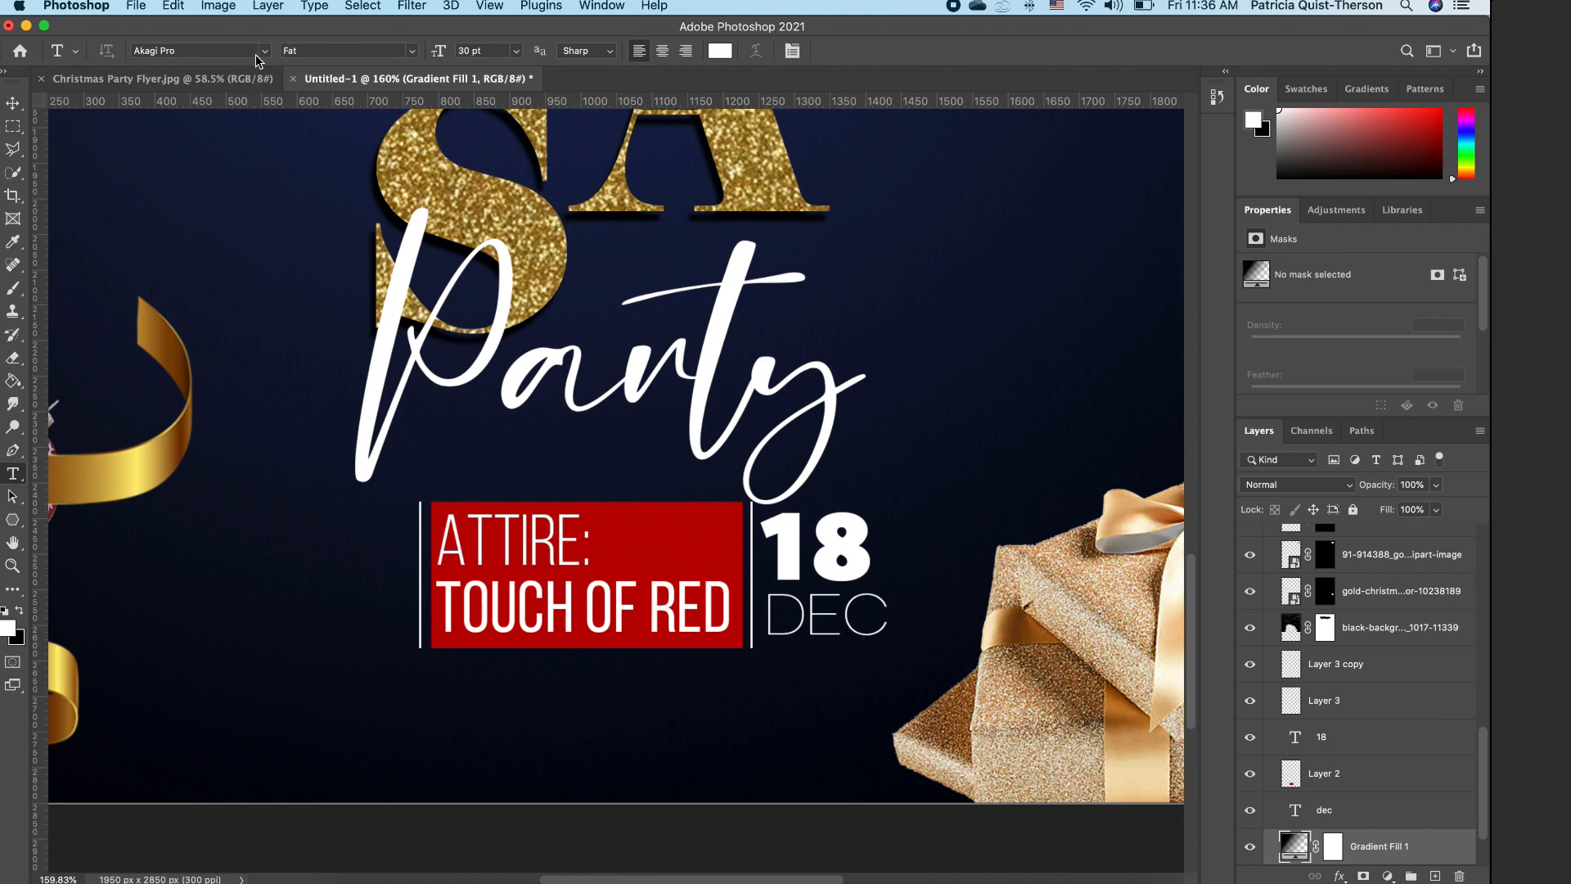
pyautogui.click(256, 55)
pyautogui.click(348, 134)
pyautogui.click(172, 586)
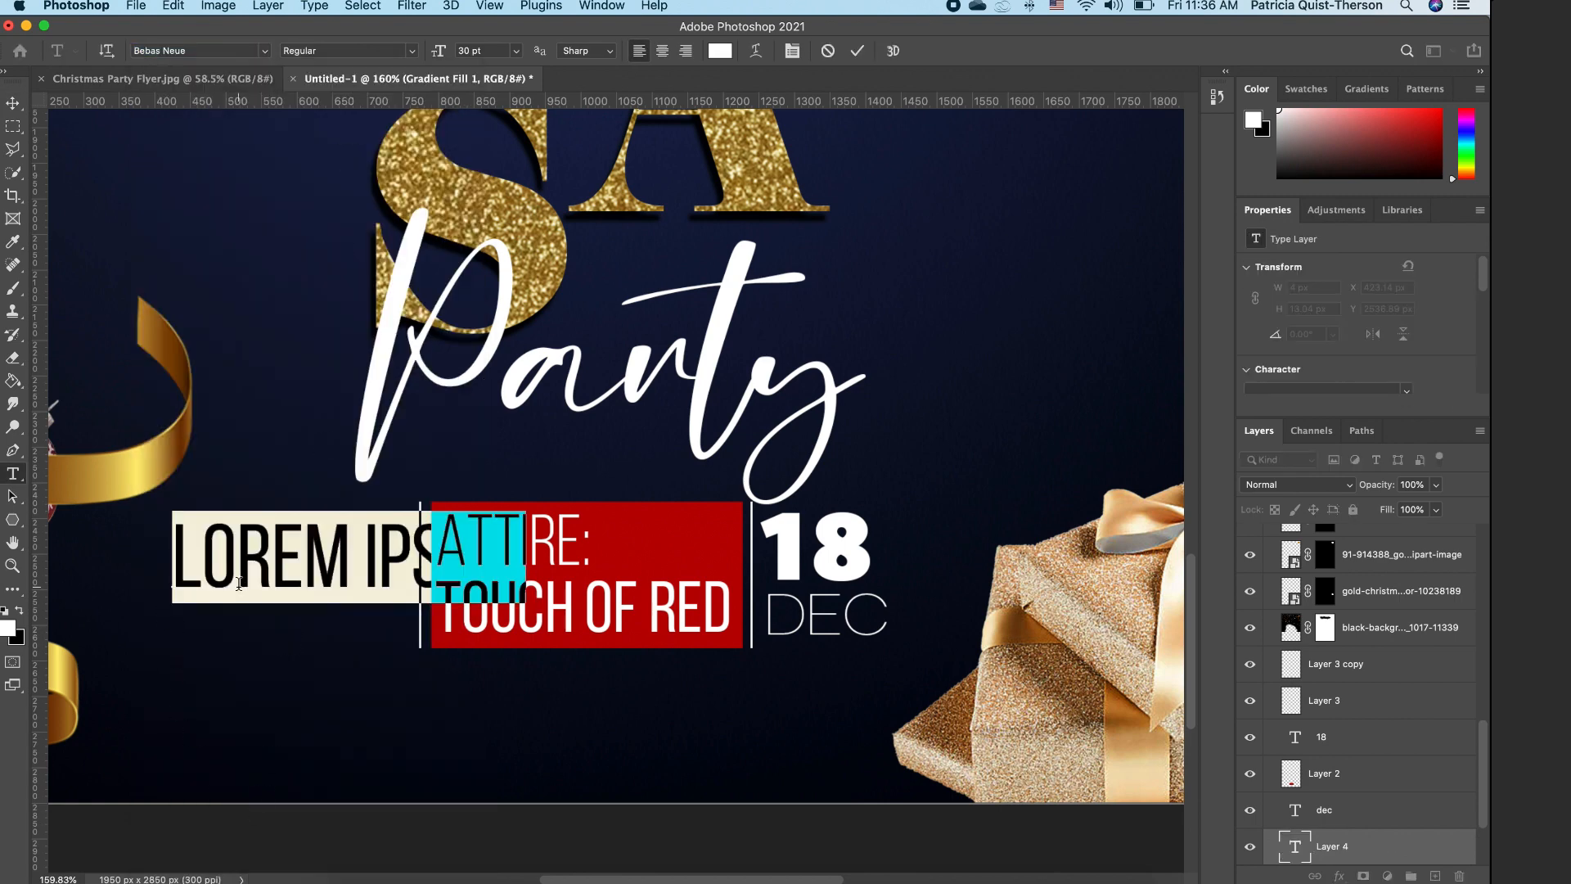
pyautogui.write('7:00')
pyautogui.press('Return')
pyautogui.write('PM')
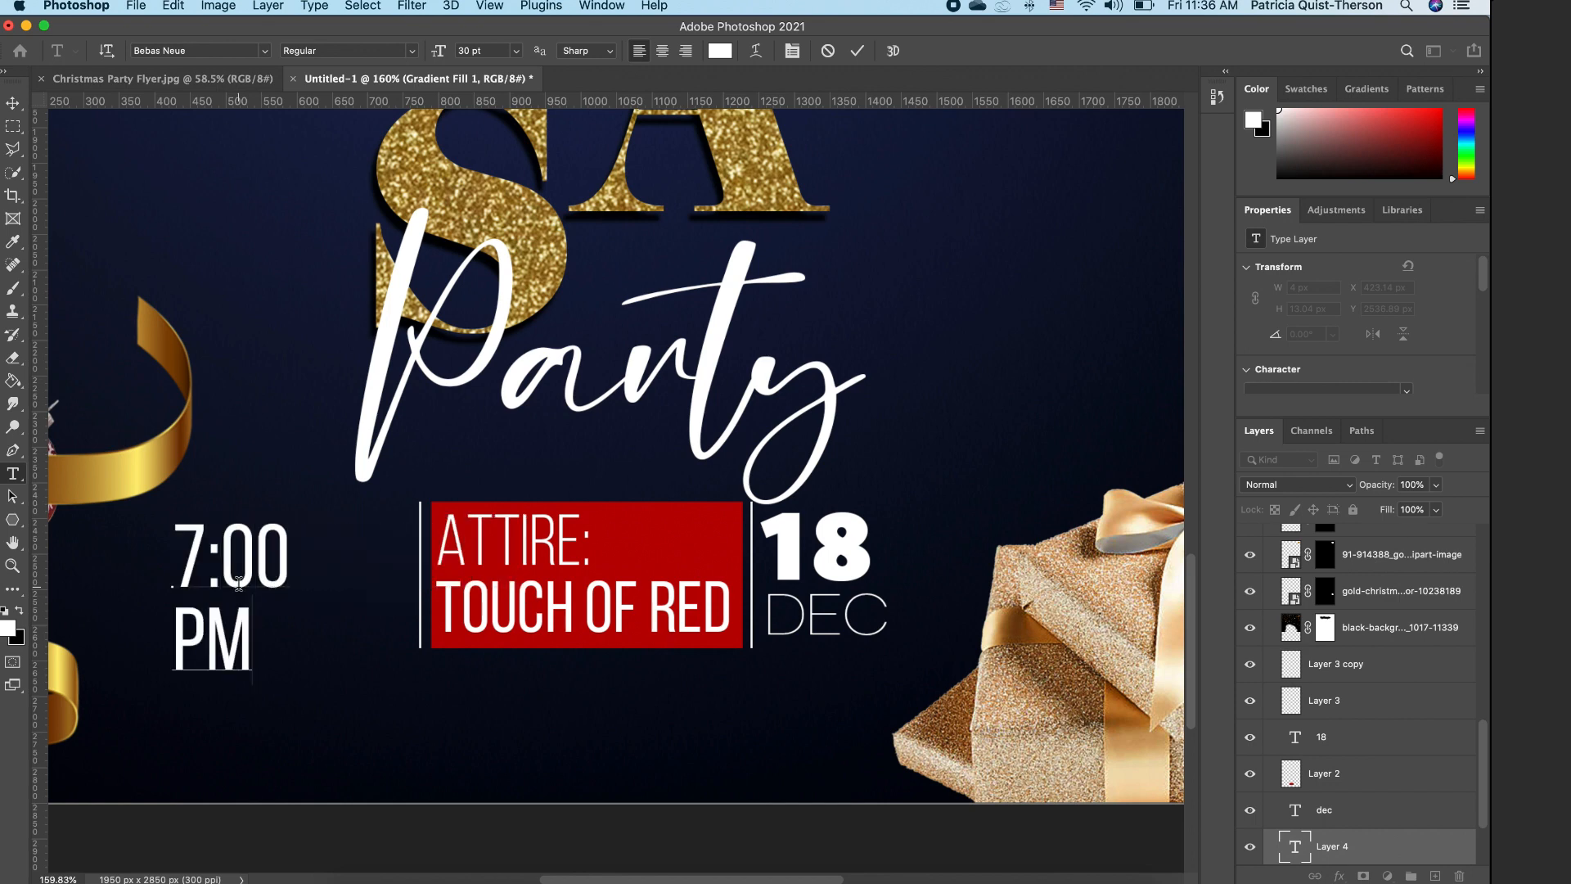
pyautogui.click(686, 51)
# Step: Move the 7:00 PM text next to the left white bar, in line with the attire box
pyautogui.click(13, 103)
pyautogui.moveTo(139, 554); pyautogui.dragTo(371, 531)
pyautogui.click(775, 561)
# Step: Review the whole flyer's composition and the spacing of the time, attire and date row
pyautogui.press('super+0')
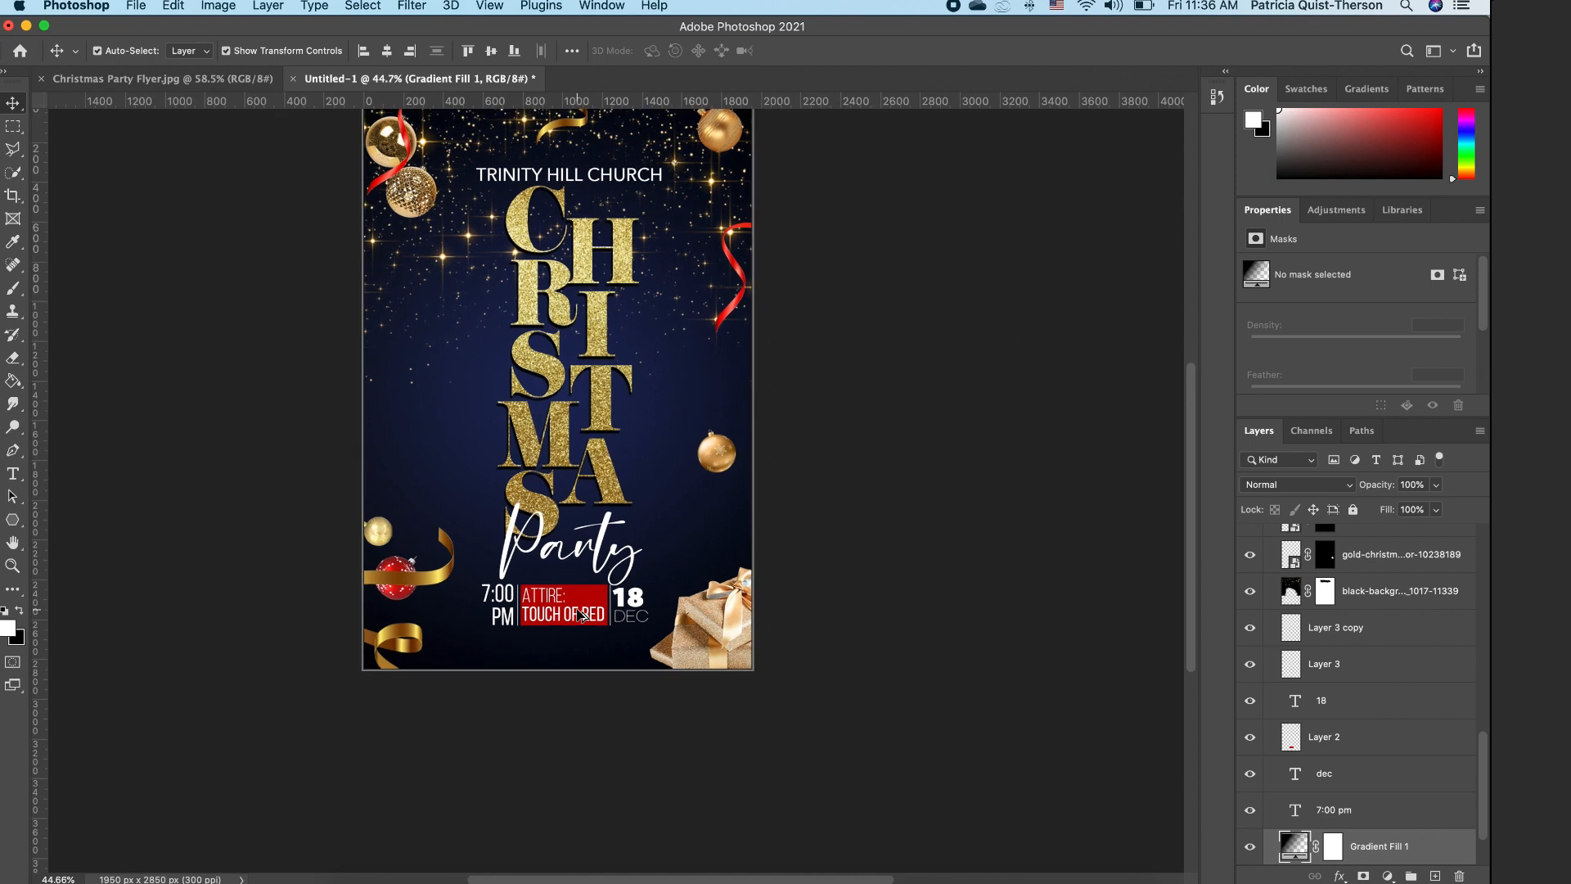
pyautogui.scroll(1, 582, 615)
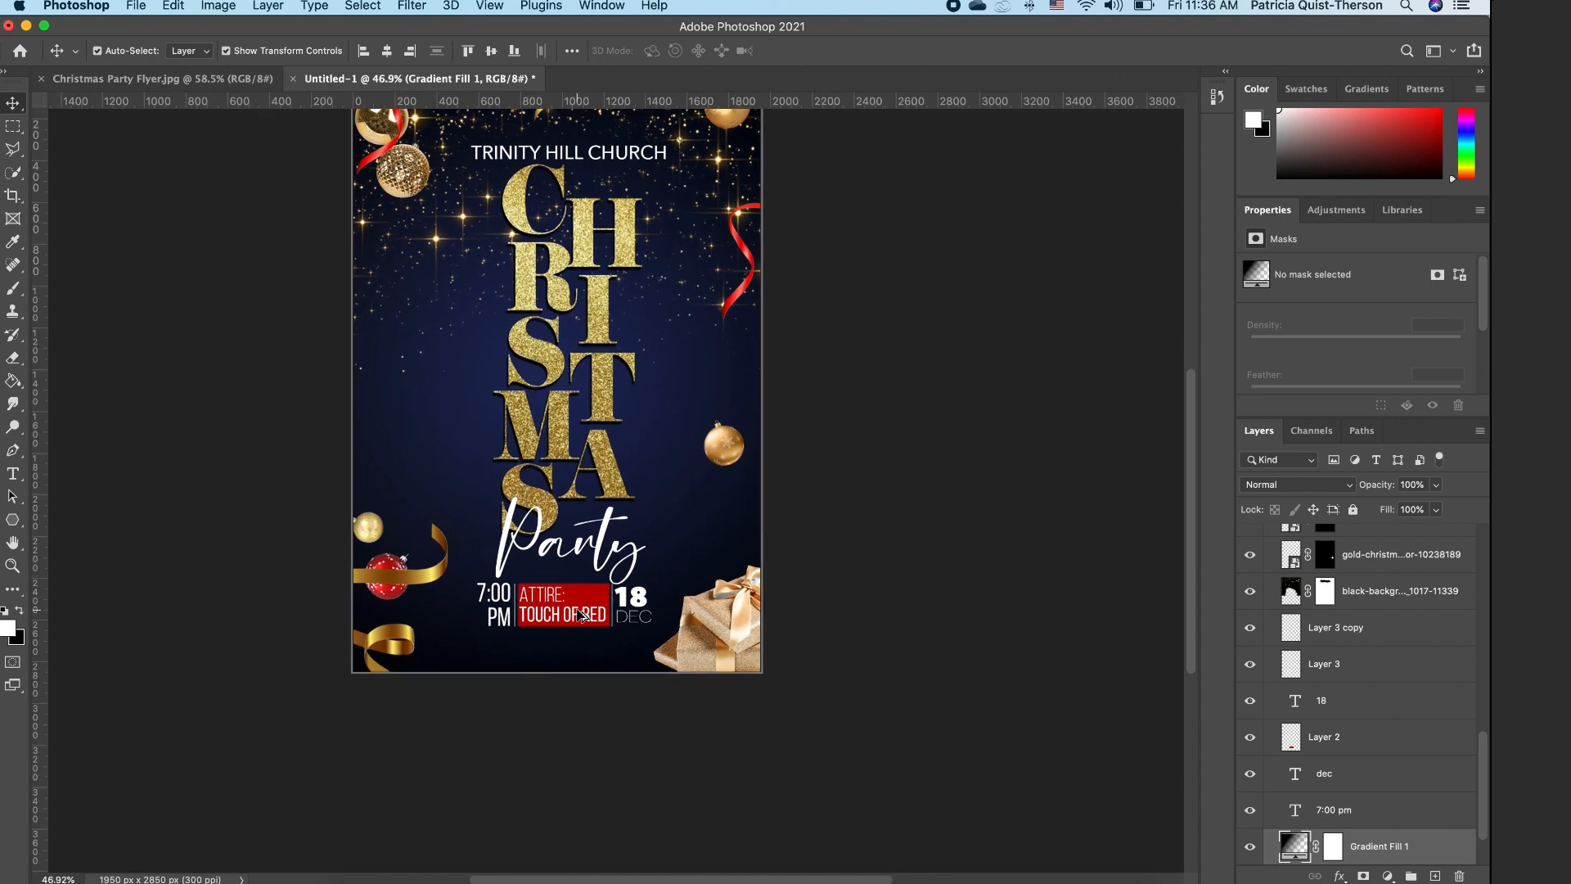
pyautogui.scroll(1, 583, 616)
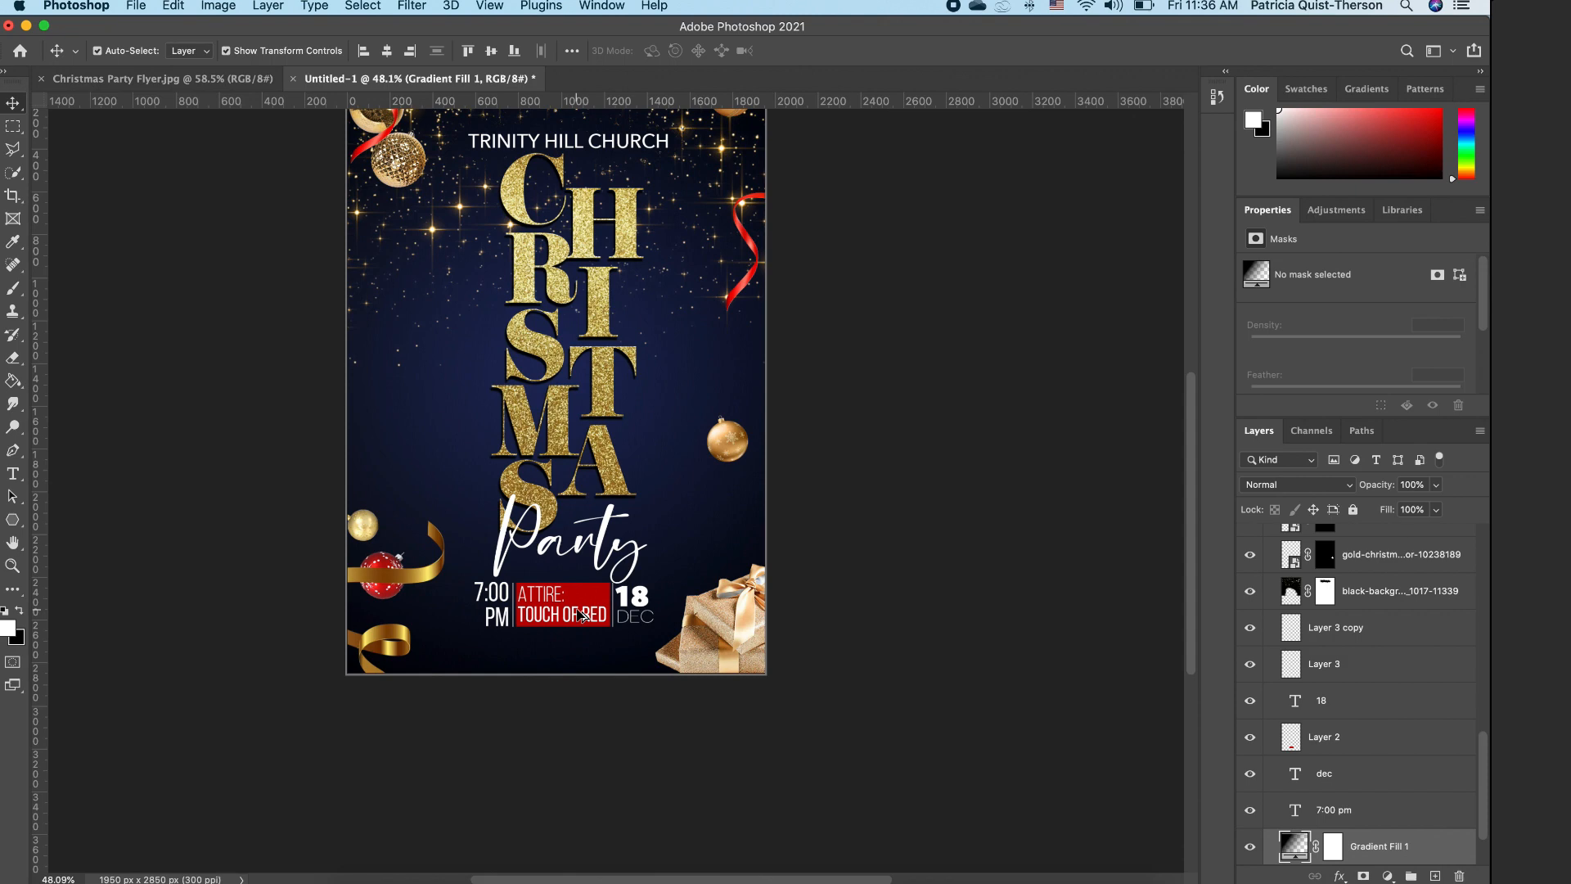
pyautogui.scroll(2, 583, 615)
pyautogui.scroll(-5, 582, 615)
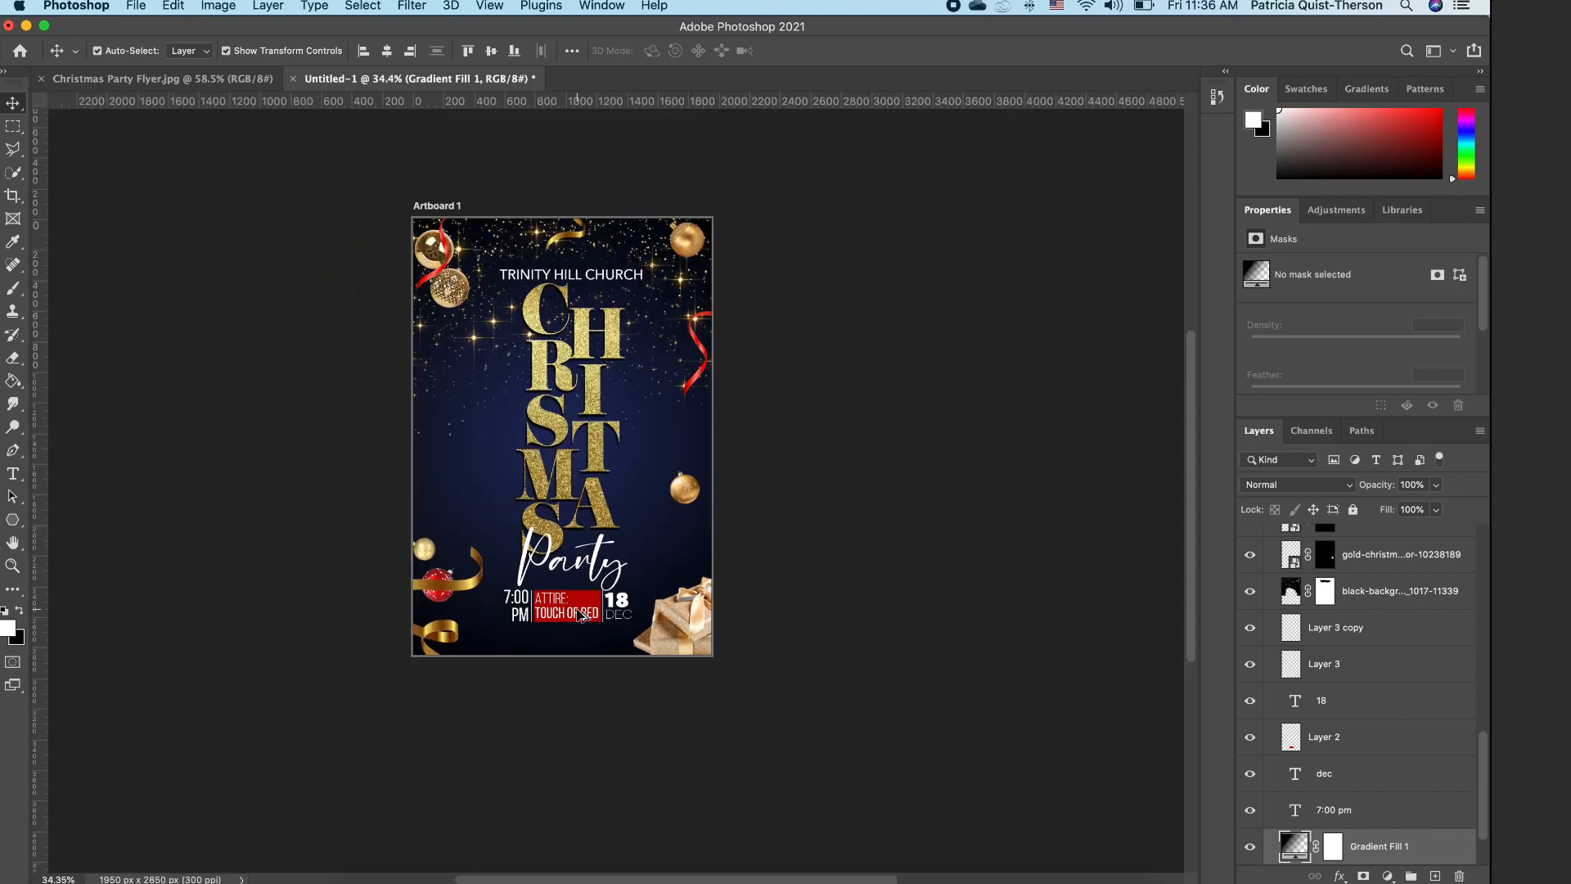
pyautogui.scroll(4, 582, 616)
pyautogui.scroll(2, 542, 605)
pyautogui.scroll(6, 540, 604)
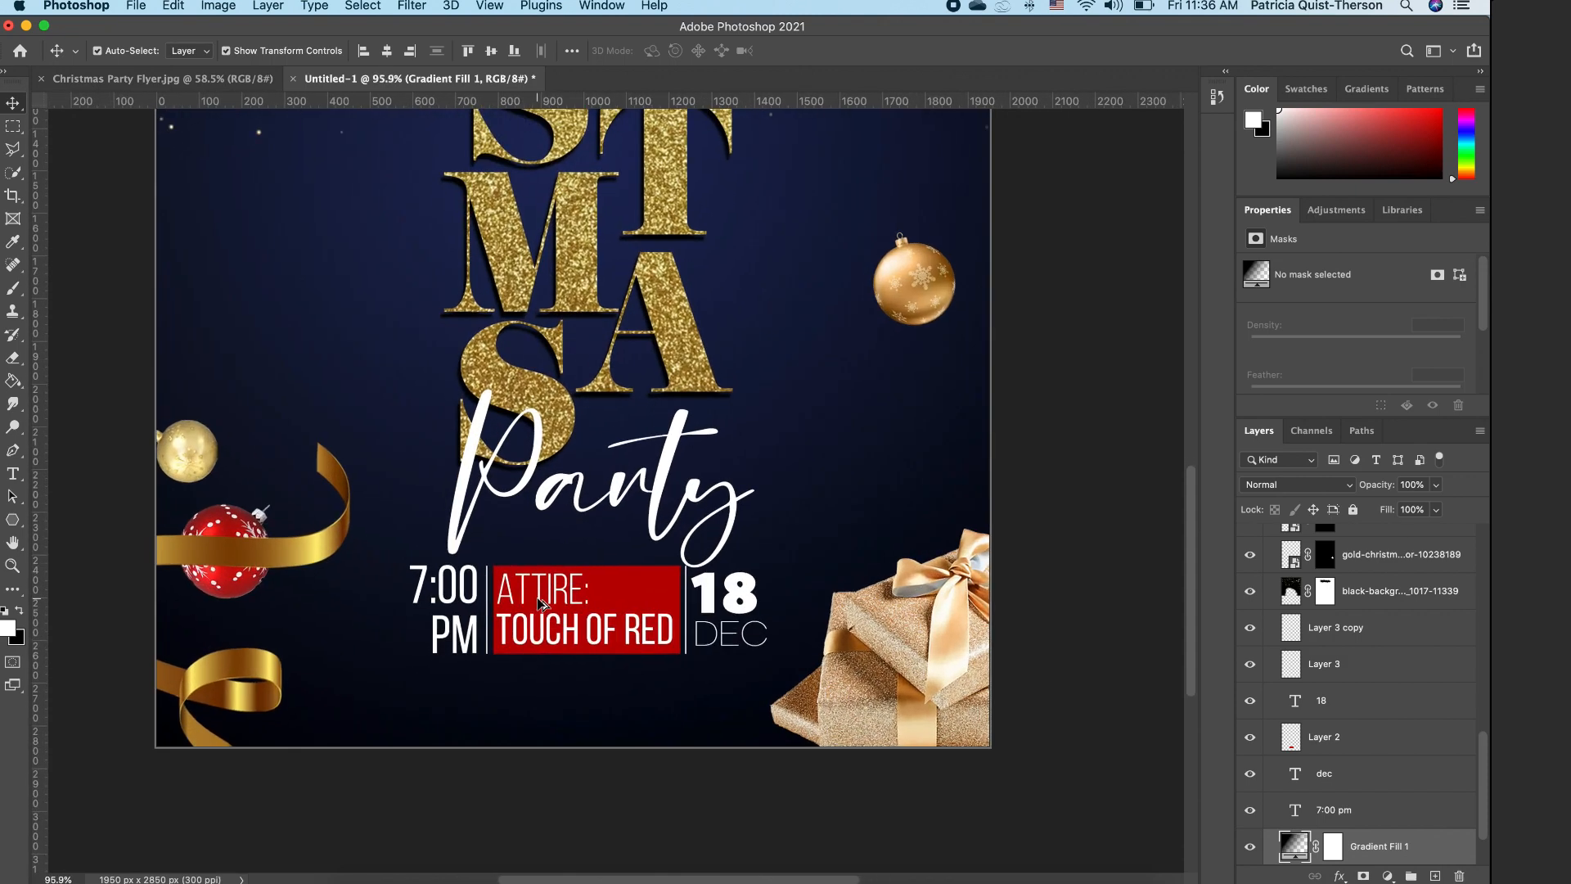
pyautogui.scroll(-2, 541, 604)
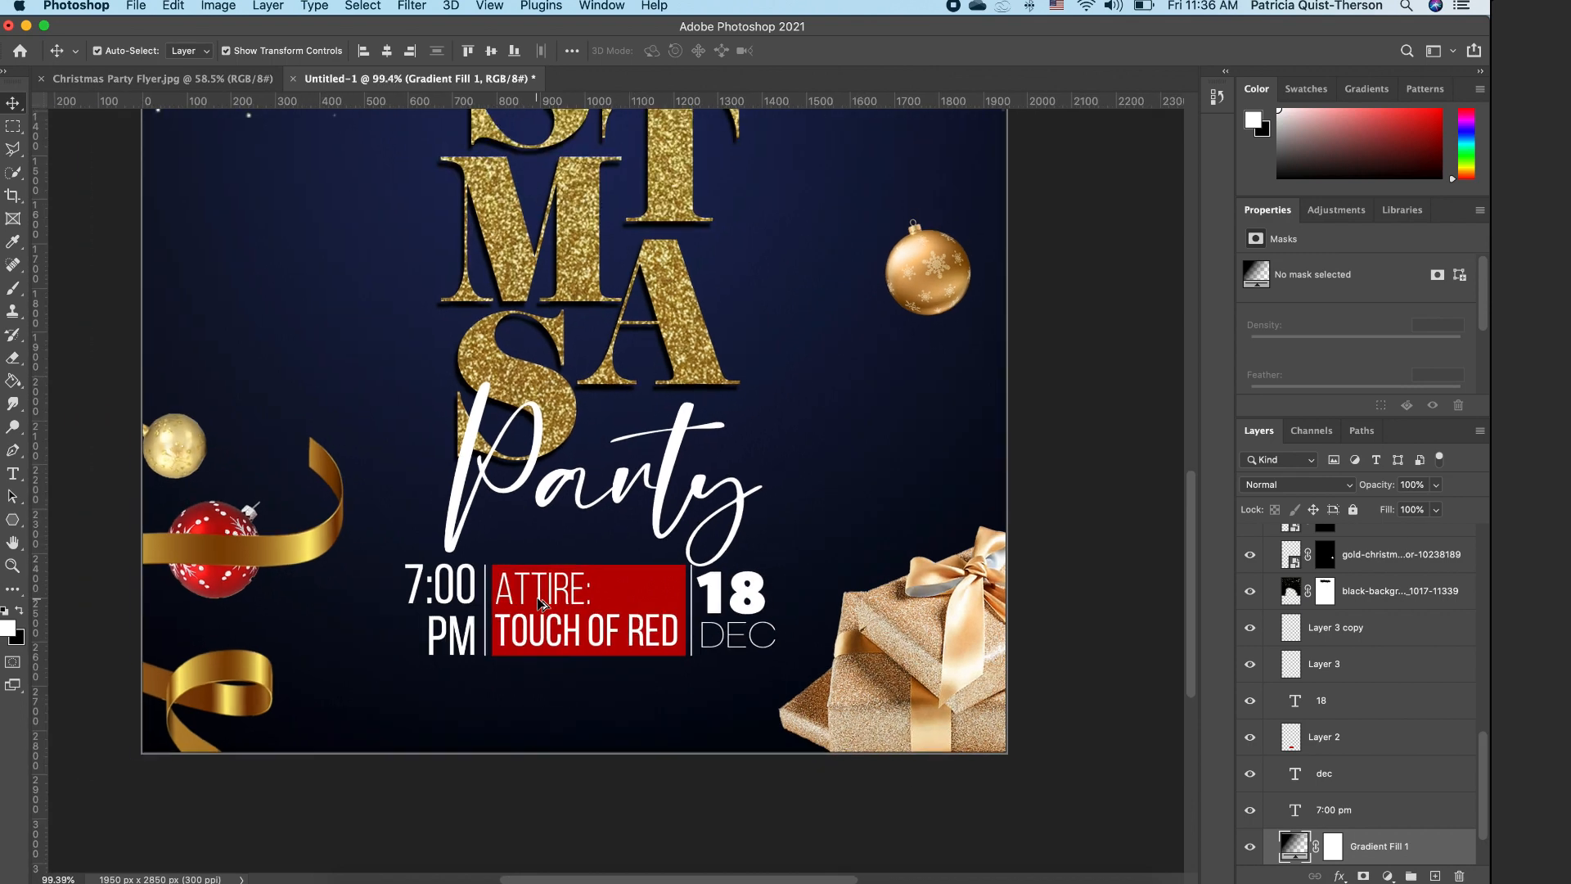
pyautogui.moveTo(1189, 518)
pyautogui.mouseDown()
pyautogui.moveTo(1192, 498)
pyautogui.moveTo(1189, 517)
pyautogui.mouseUp()
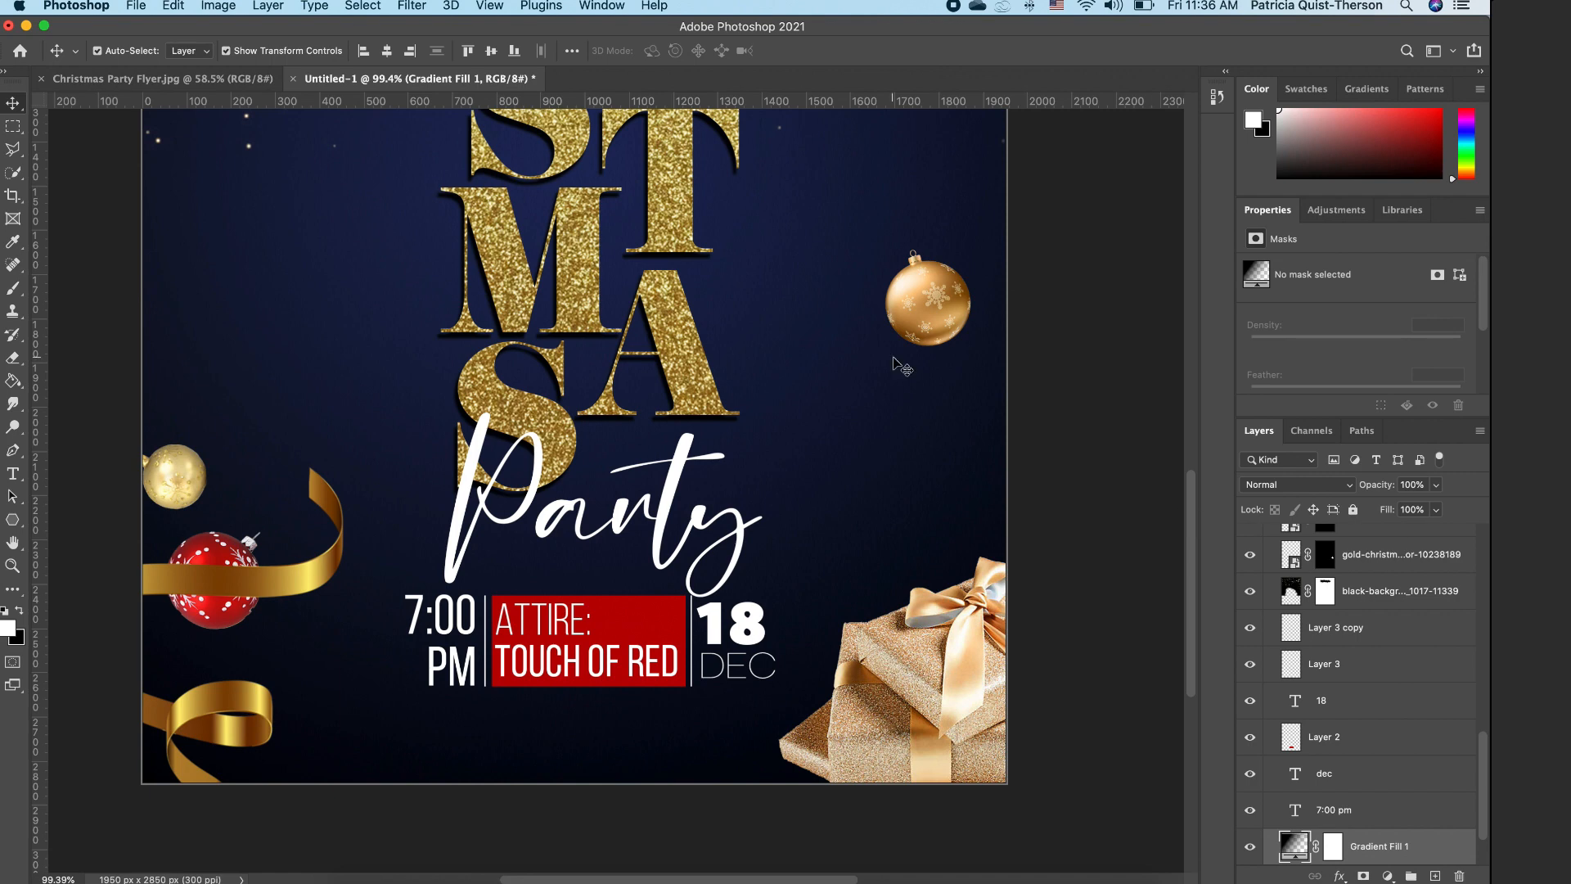
# Step: Add the venue's street address as a single text line in All Round Gothic XLig, 12 pt, near the flyer's lower edge
pyautogui.click(12, 474)
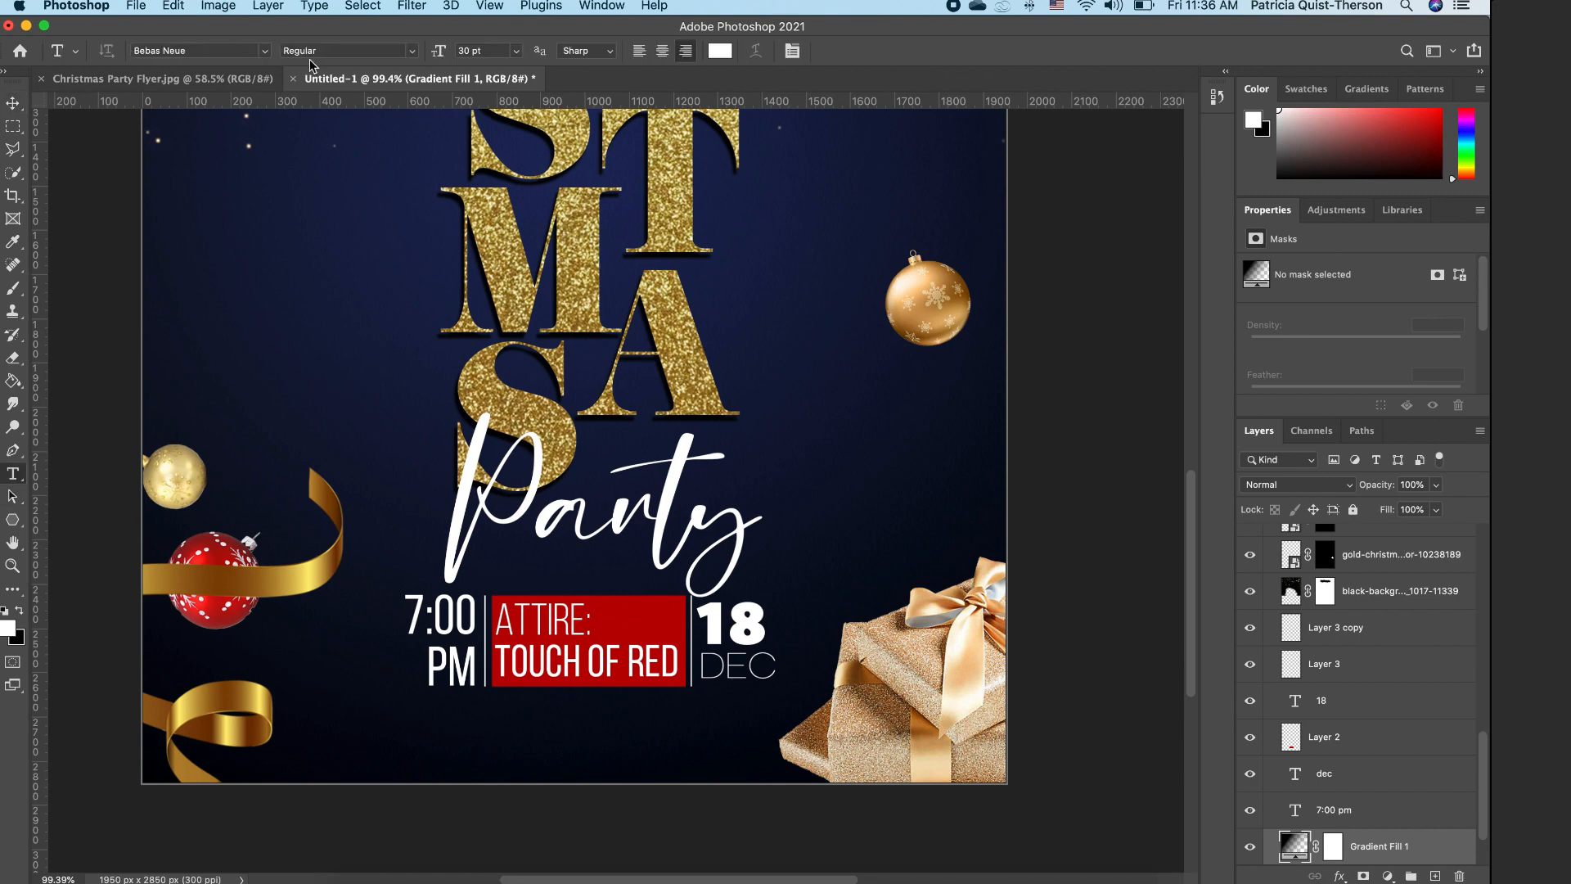
pyautogui.click(265, 51)
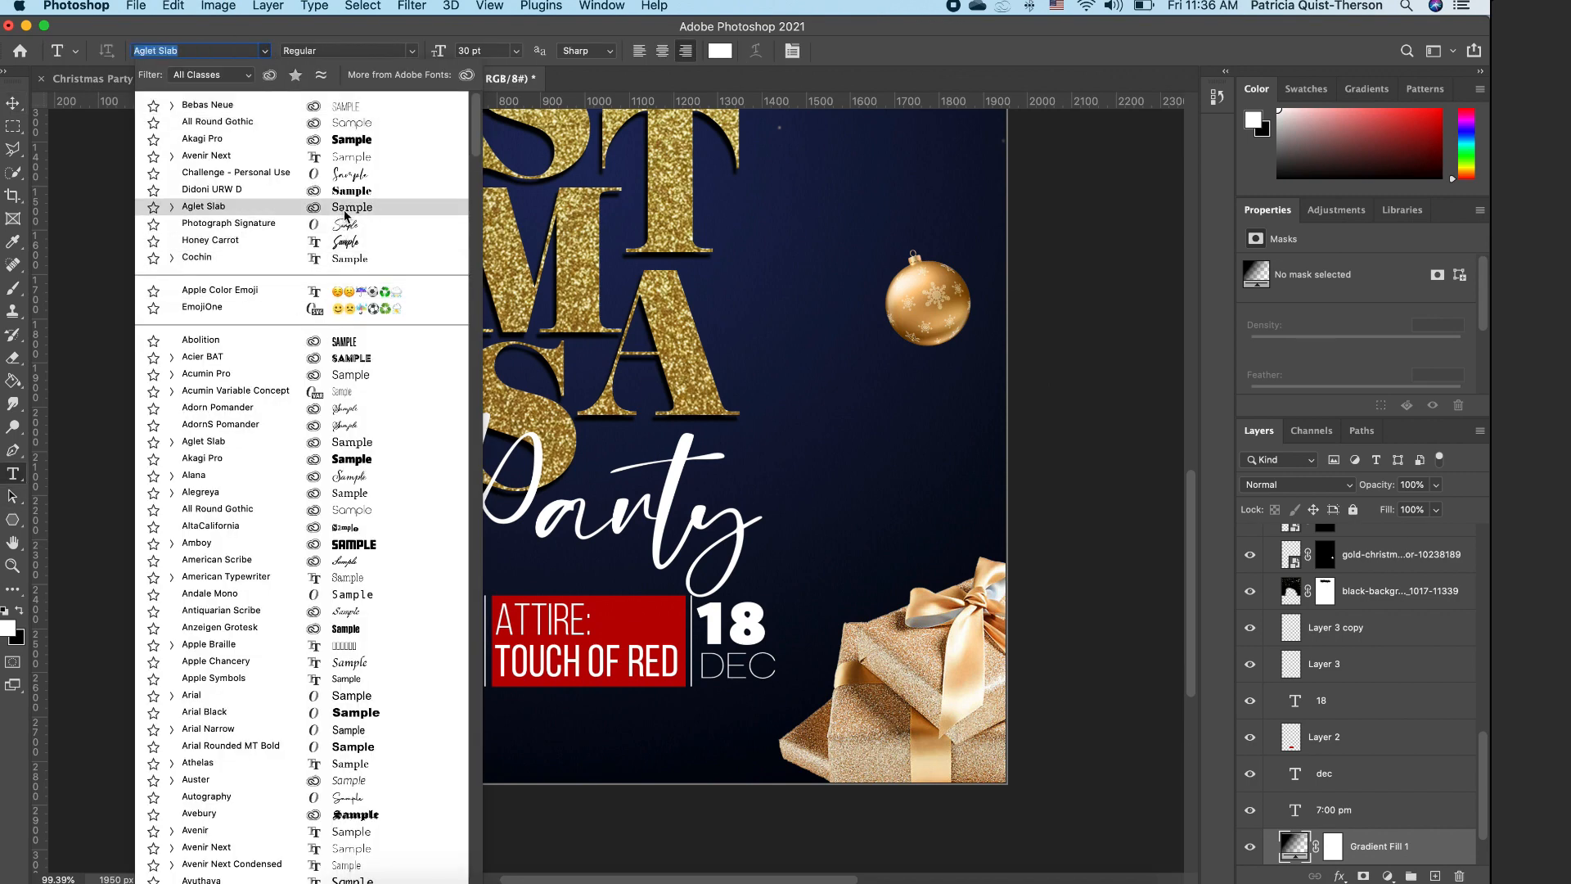
pyautogui.click(339, 124)
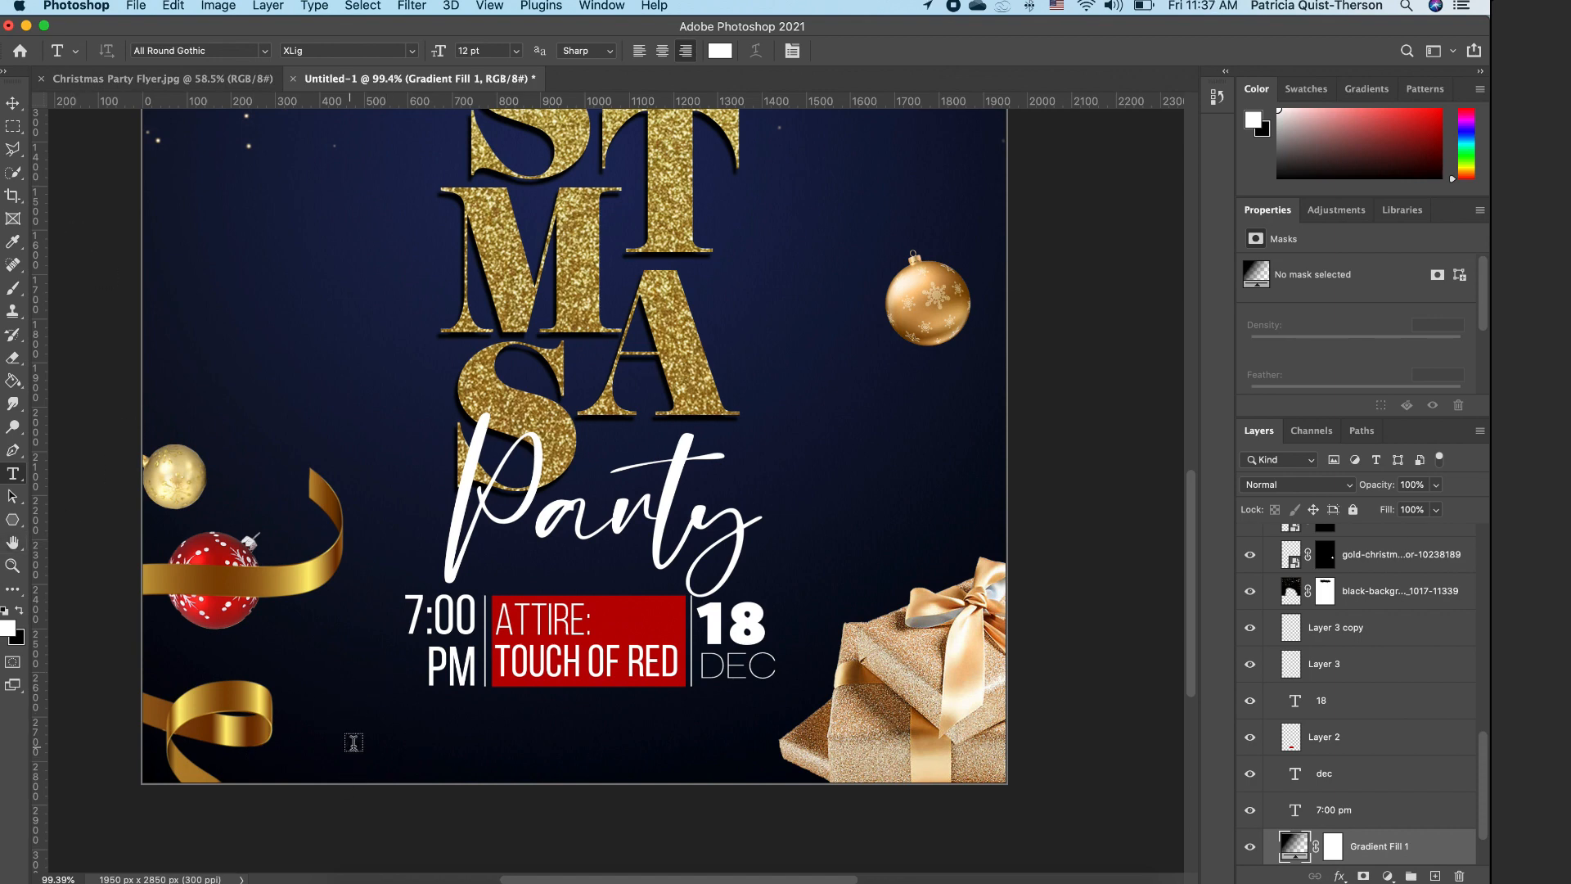
pyautogui.click(383, 744)
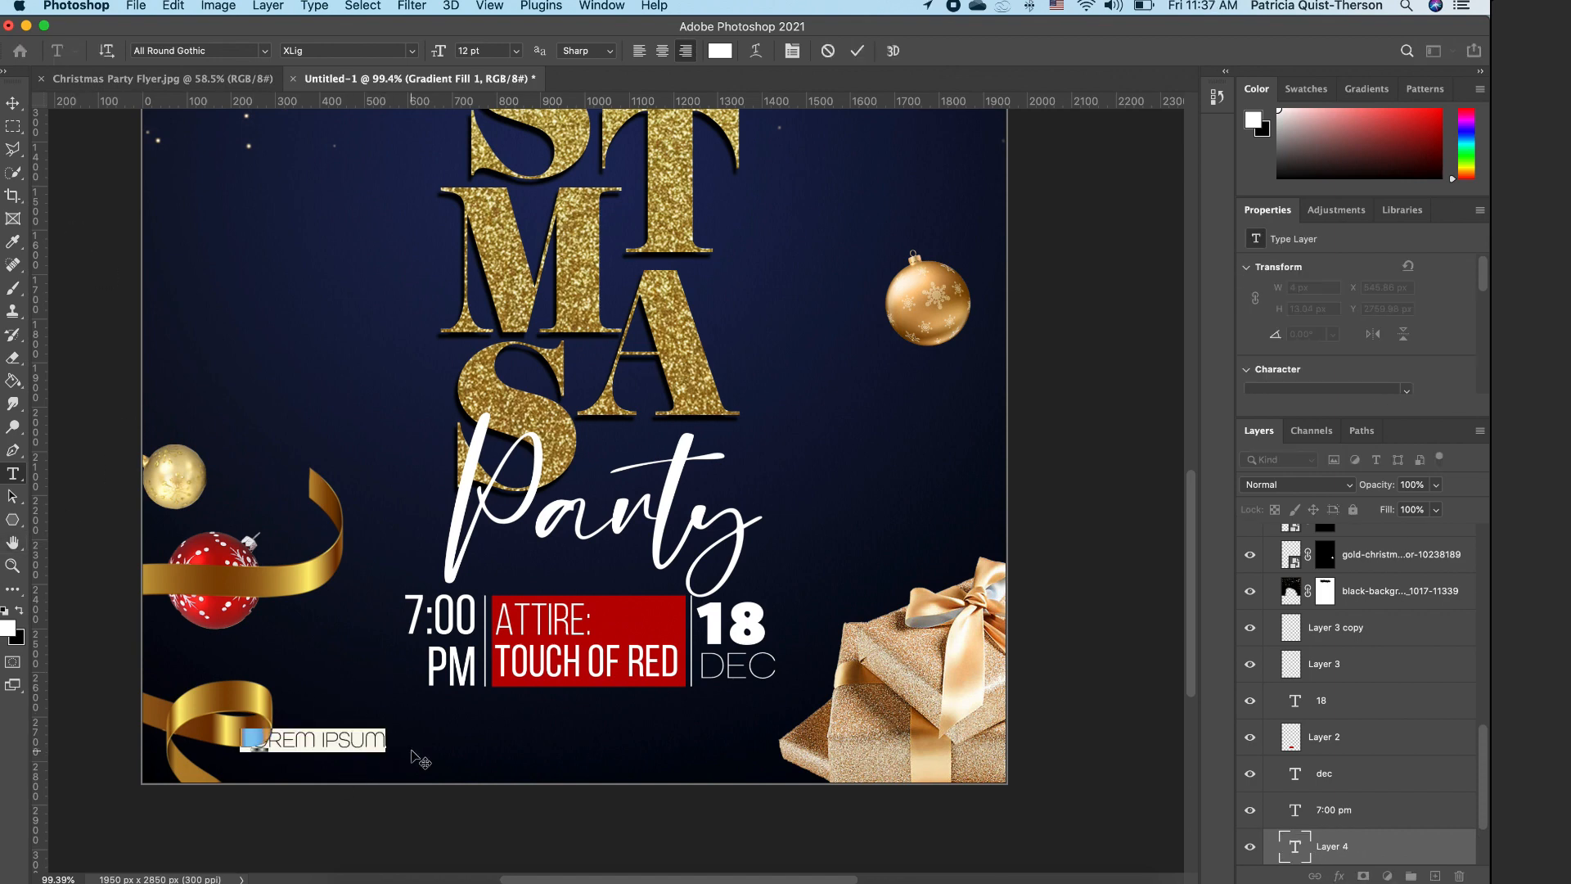
pyautogui.write('12')
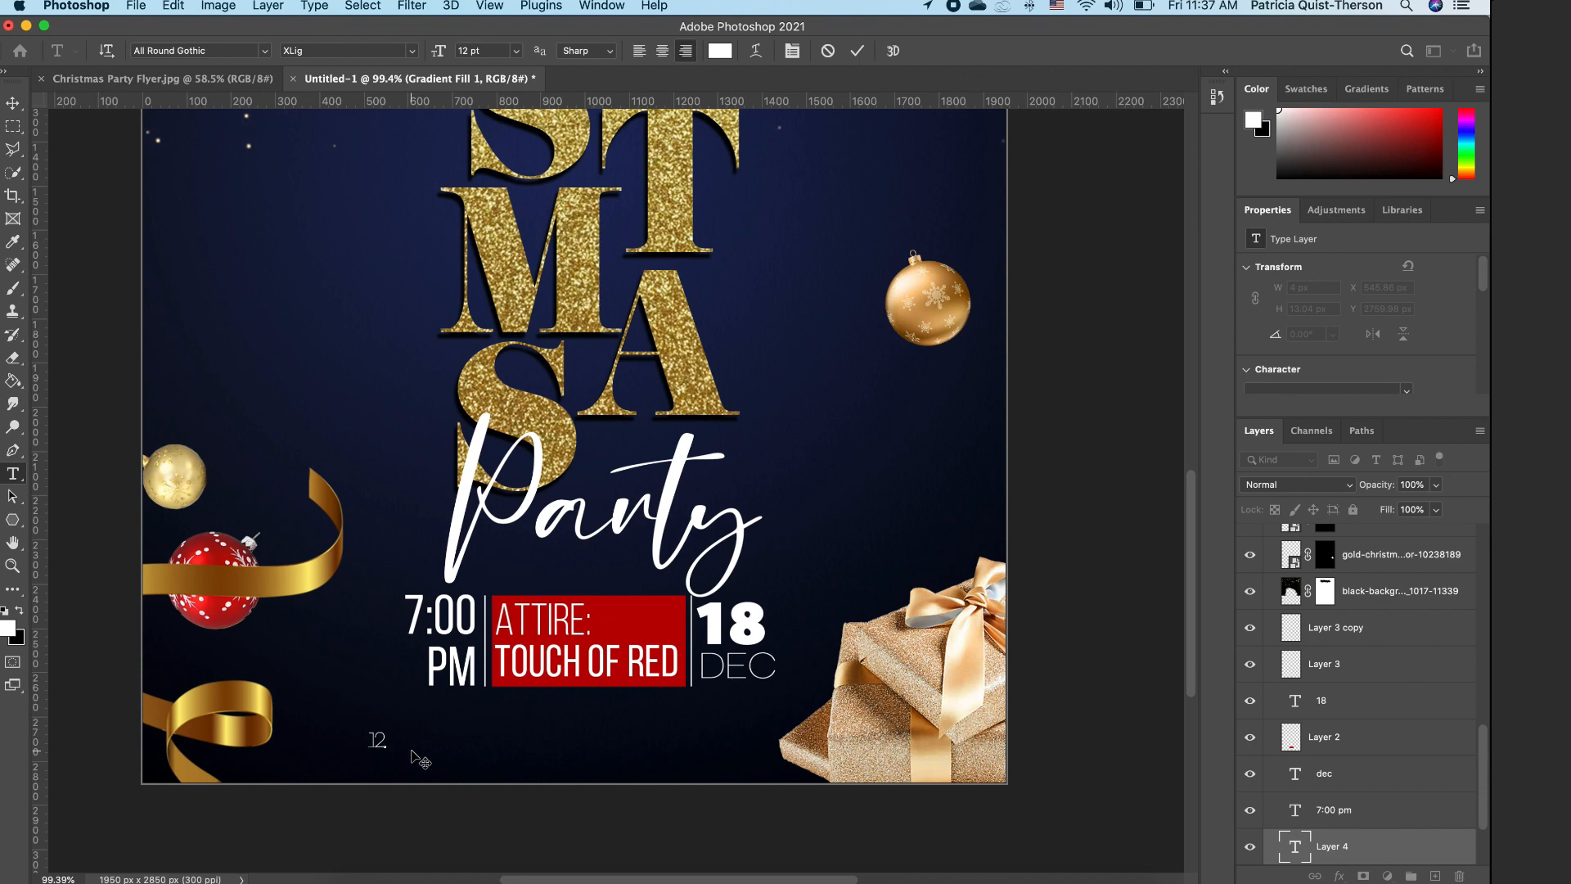
pyautogui.write('455 AMBER')
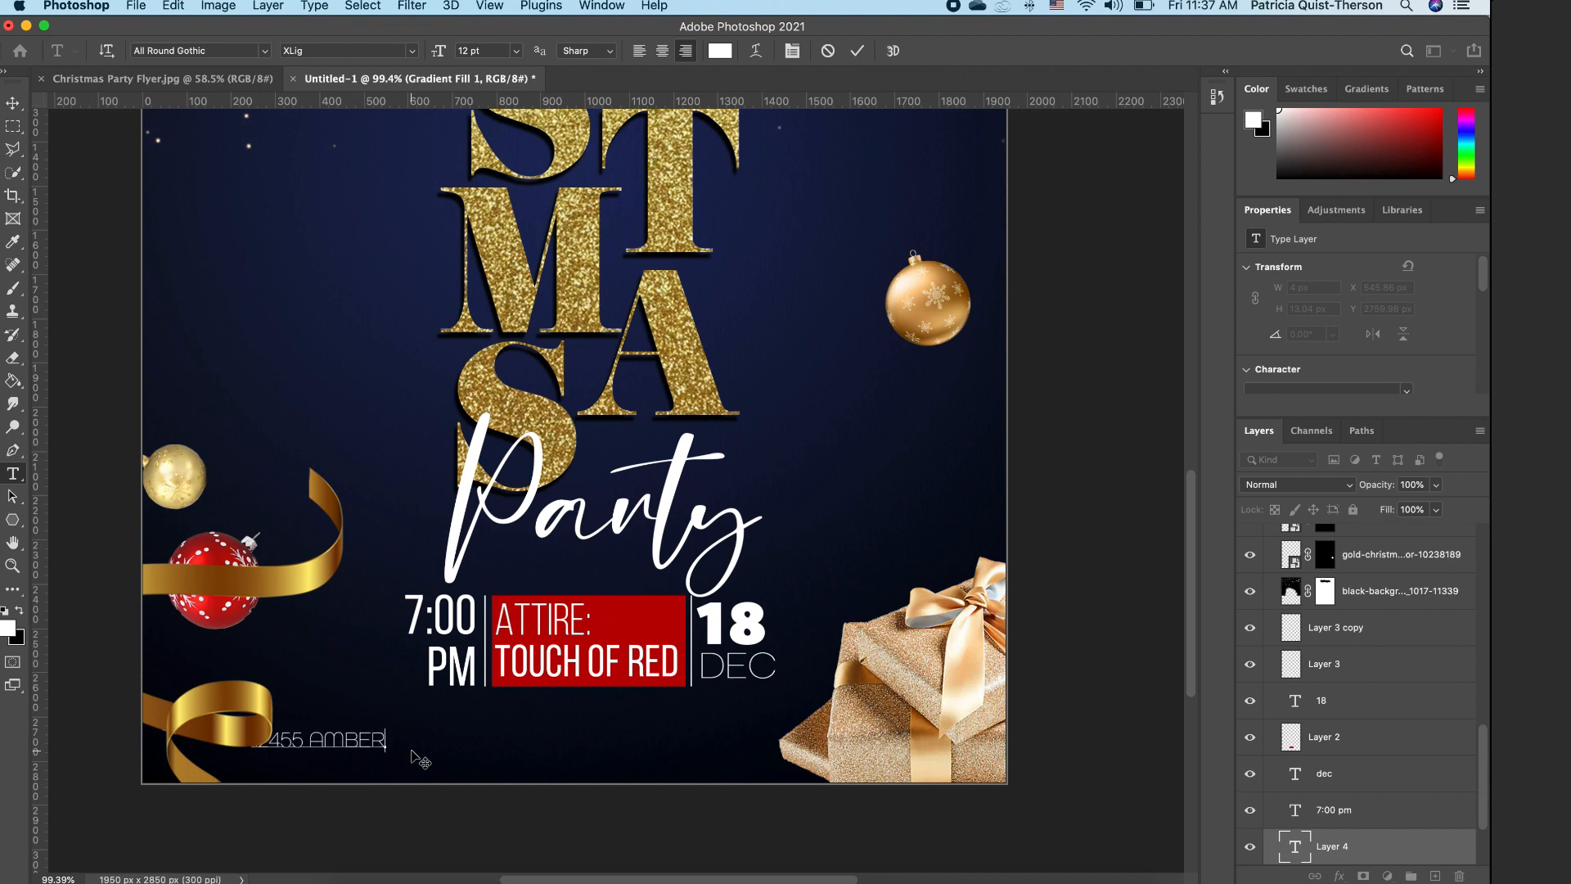
pyautogui.write('GATE STREET,')
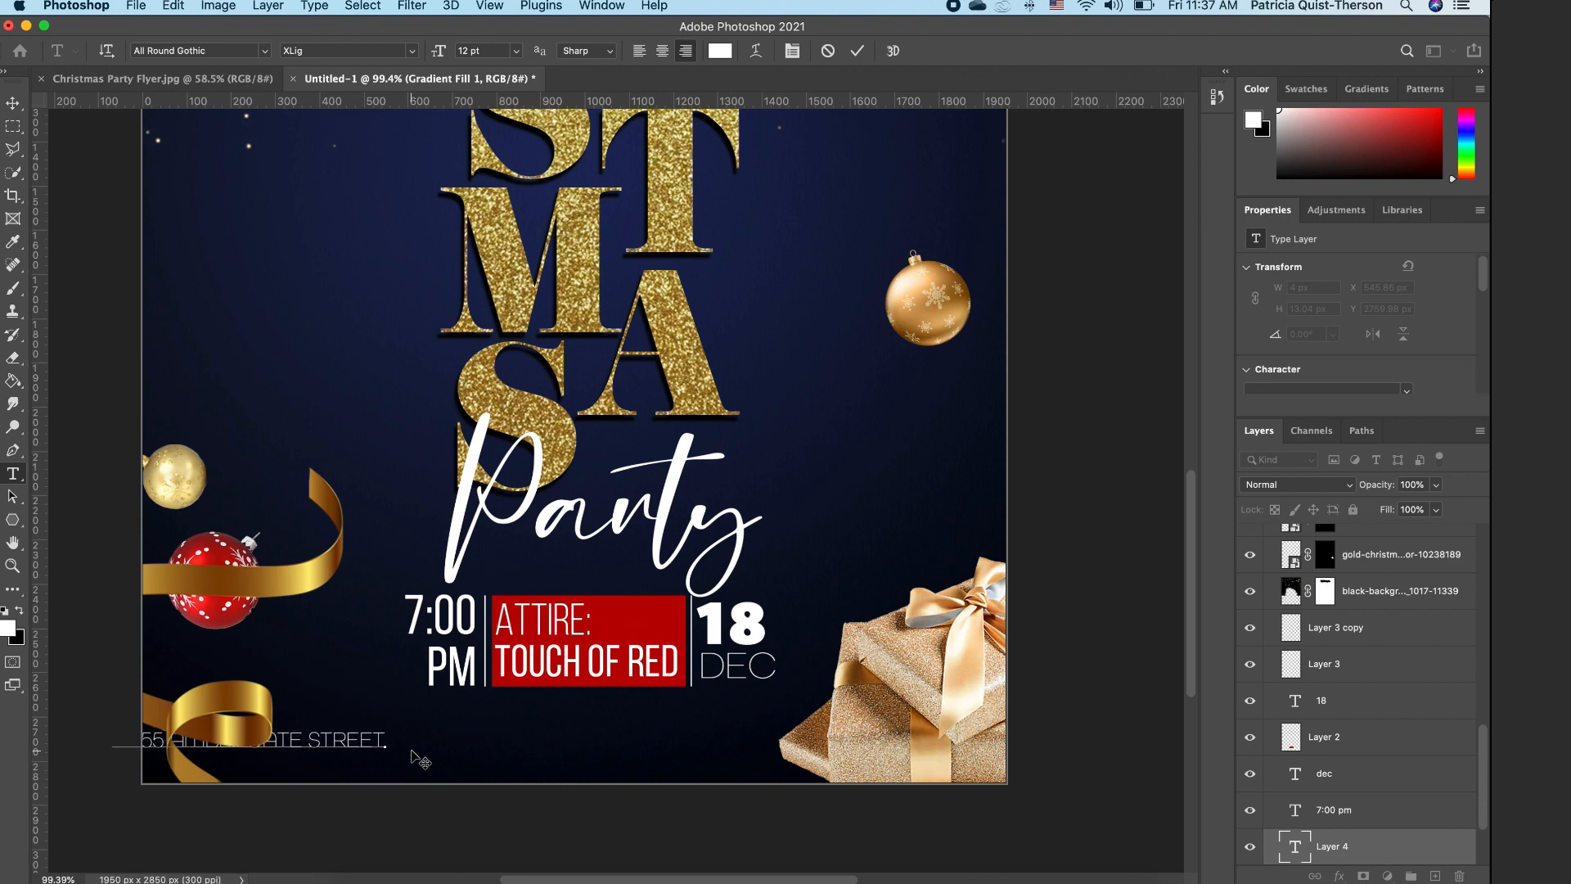
pyautogui.write(' PARKLAND, MD 98124')
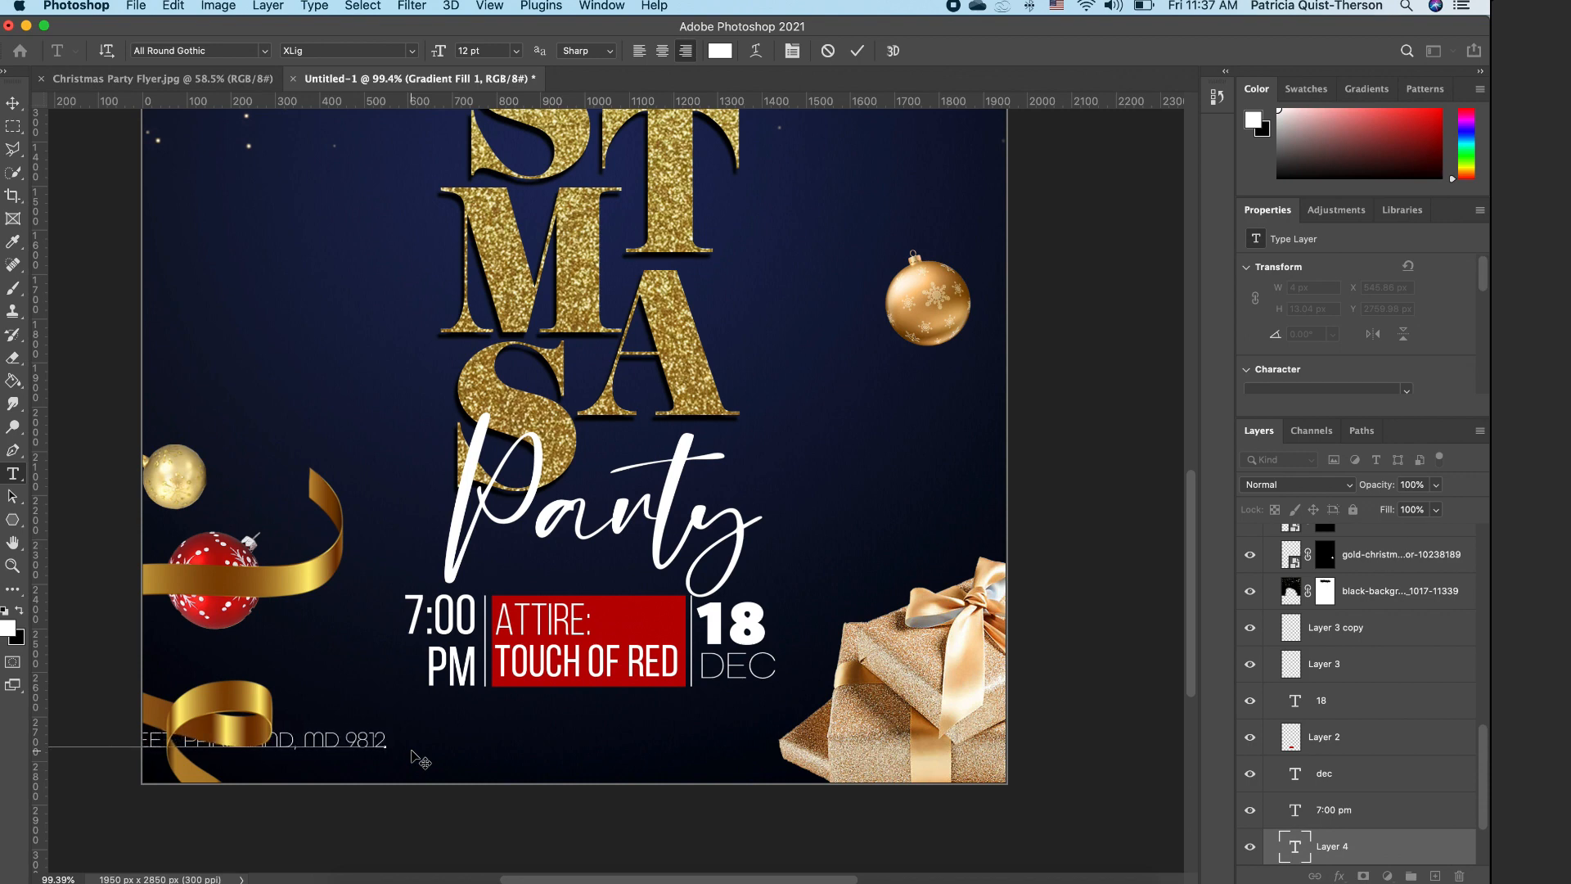
# Step: Move the address line directly below the time, attire and date row, roughly centred on the flyer
pyautogui.click(12, 103)
pyautogui.moveTo(365, 740); pyautogui.dragTo(817, 694)
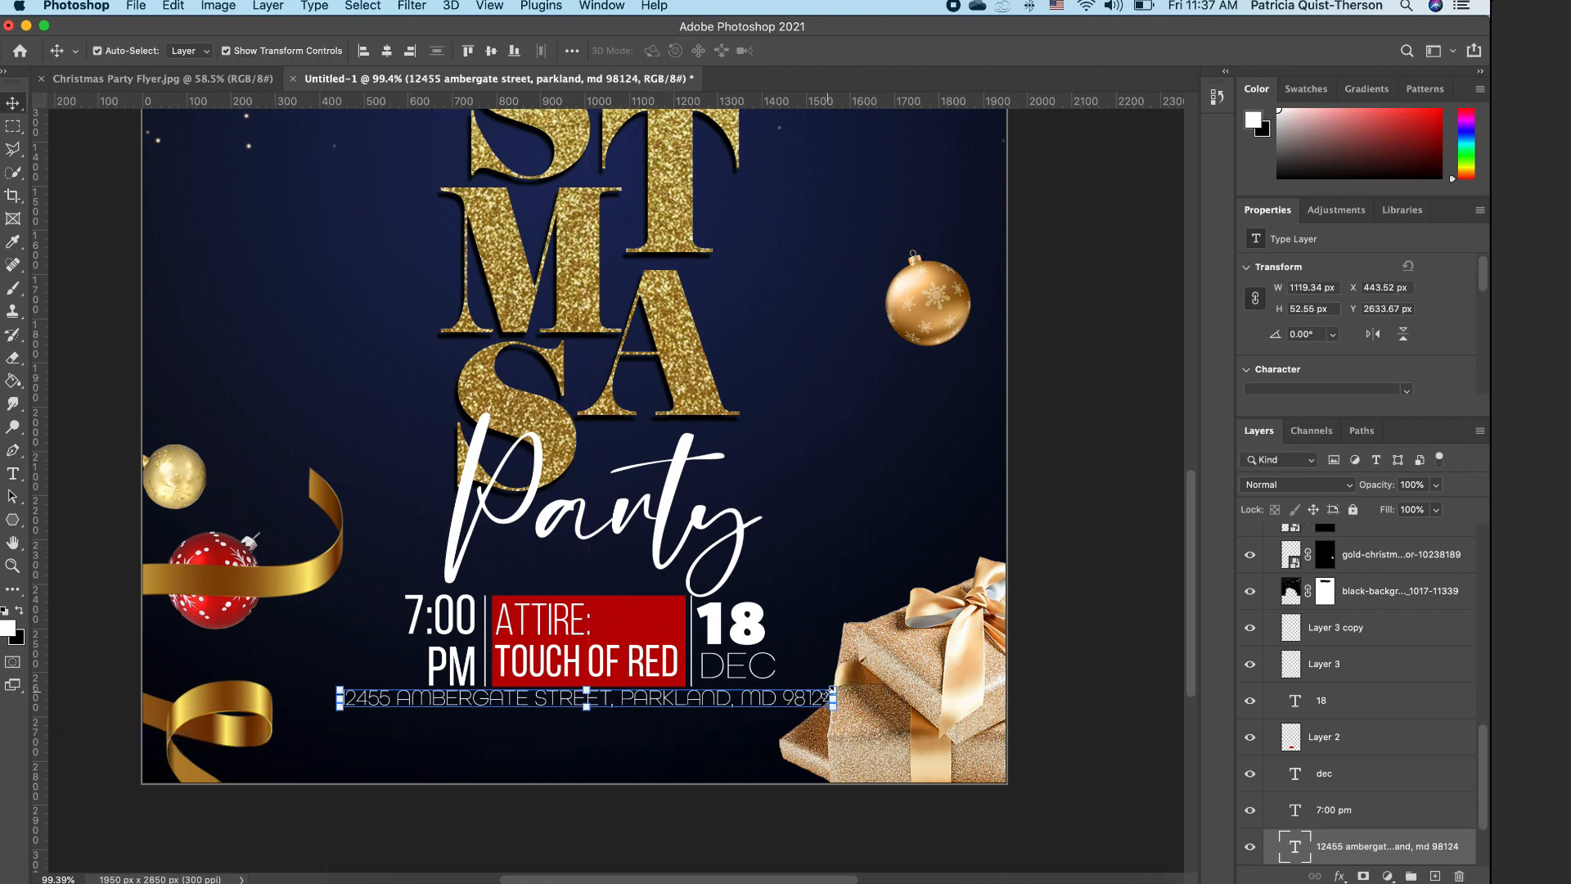
pyautogui.click(944, 705)
pyautogui.moveTo(944, 706); pyautogui.dragTo(982, 655)
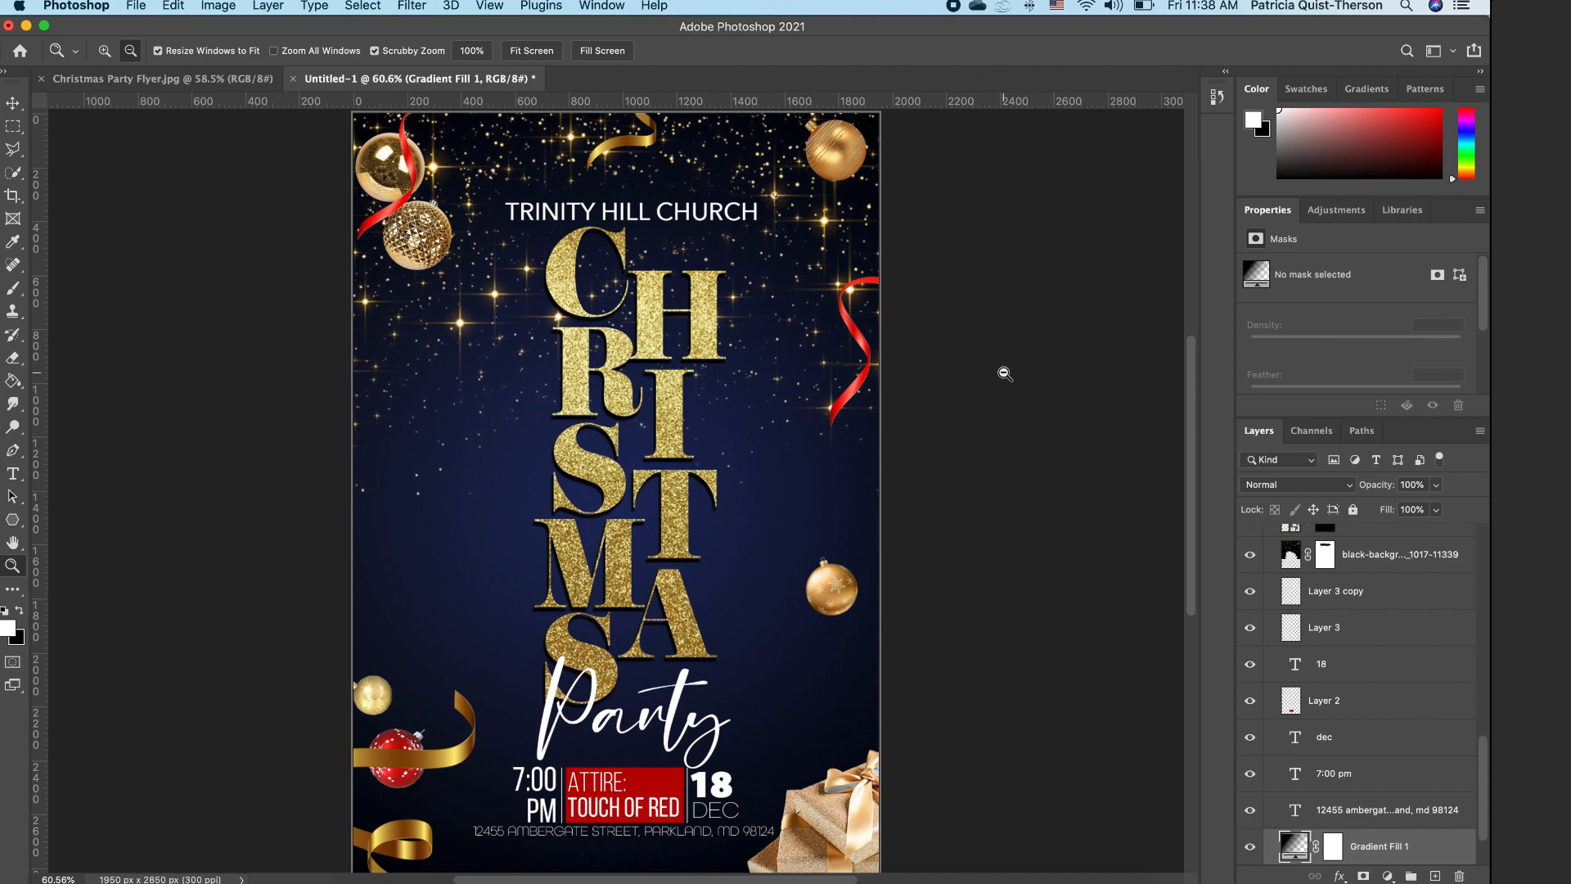
# Step: Add a Color Lookup adjustment layer above the attire text layer and apply the Crisp_Warm.look 3D LUT
pyautogui.moveTo(1484, 777); pyautogui.dragTo(1490, 543)
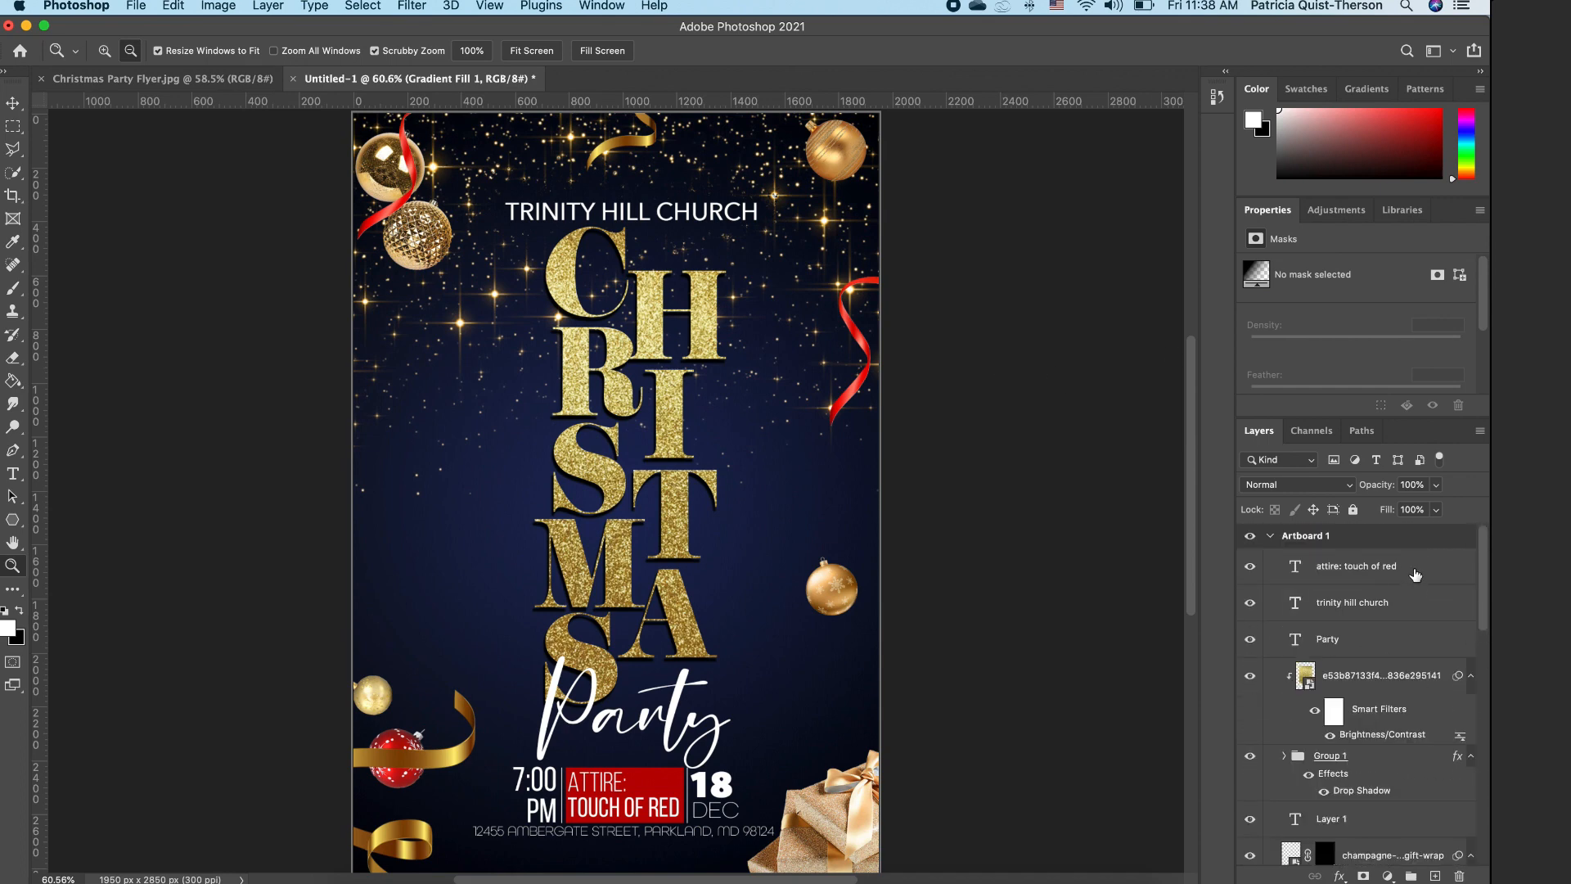
pyautogui.click(1413, 576)
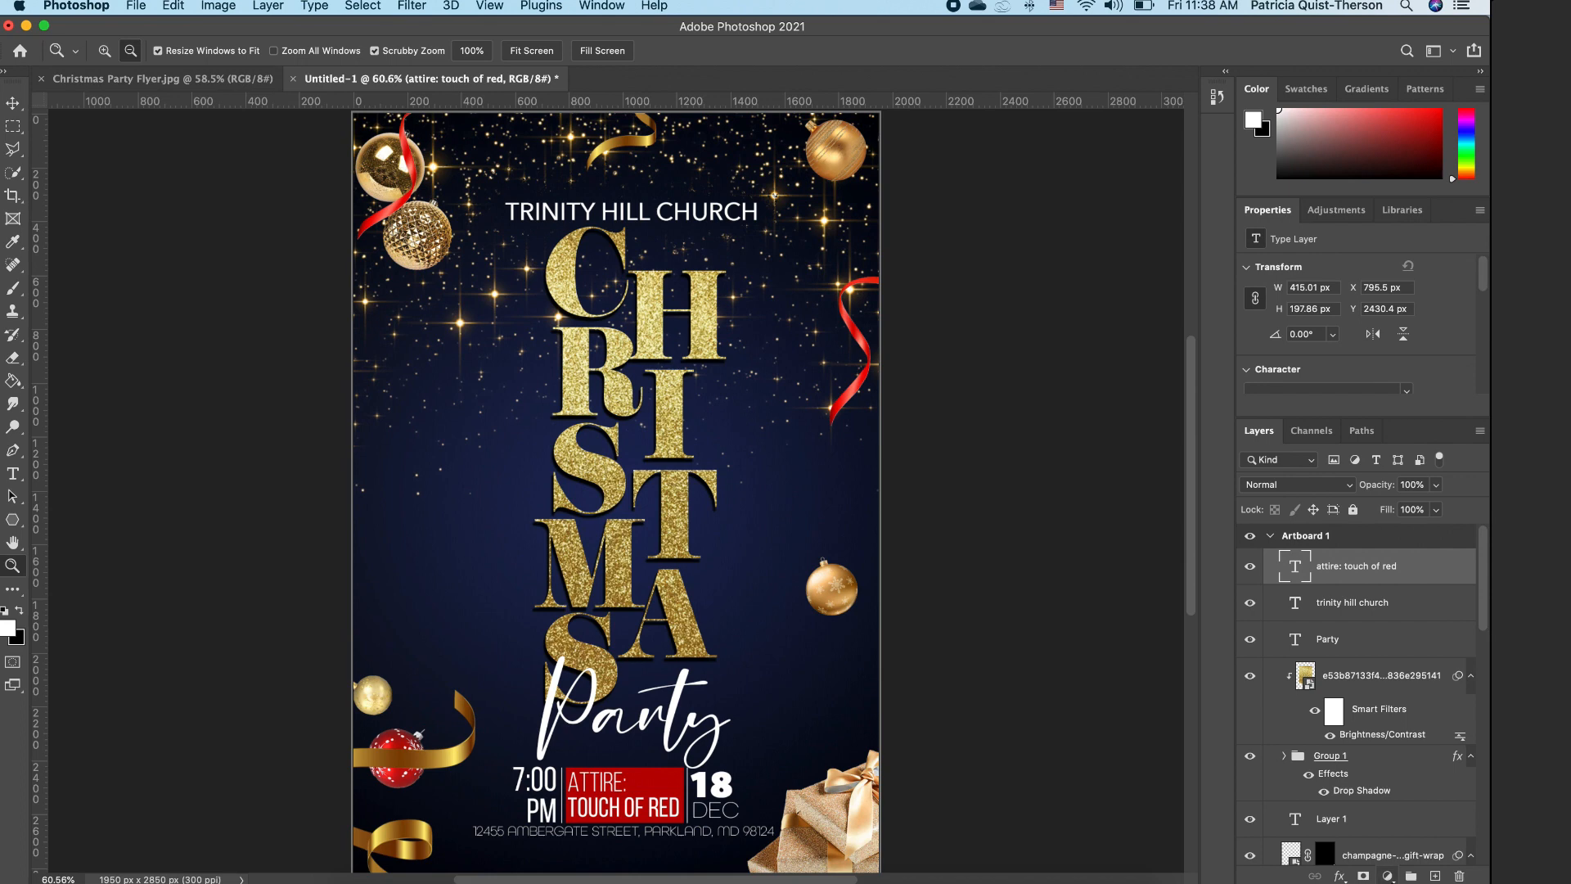
pyautogui.click(1387, 875)
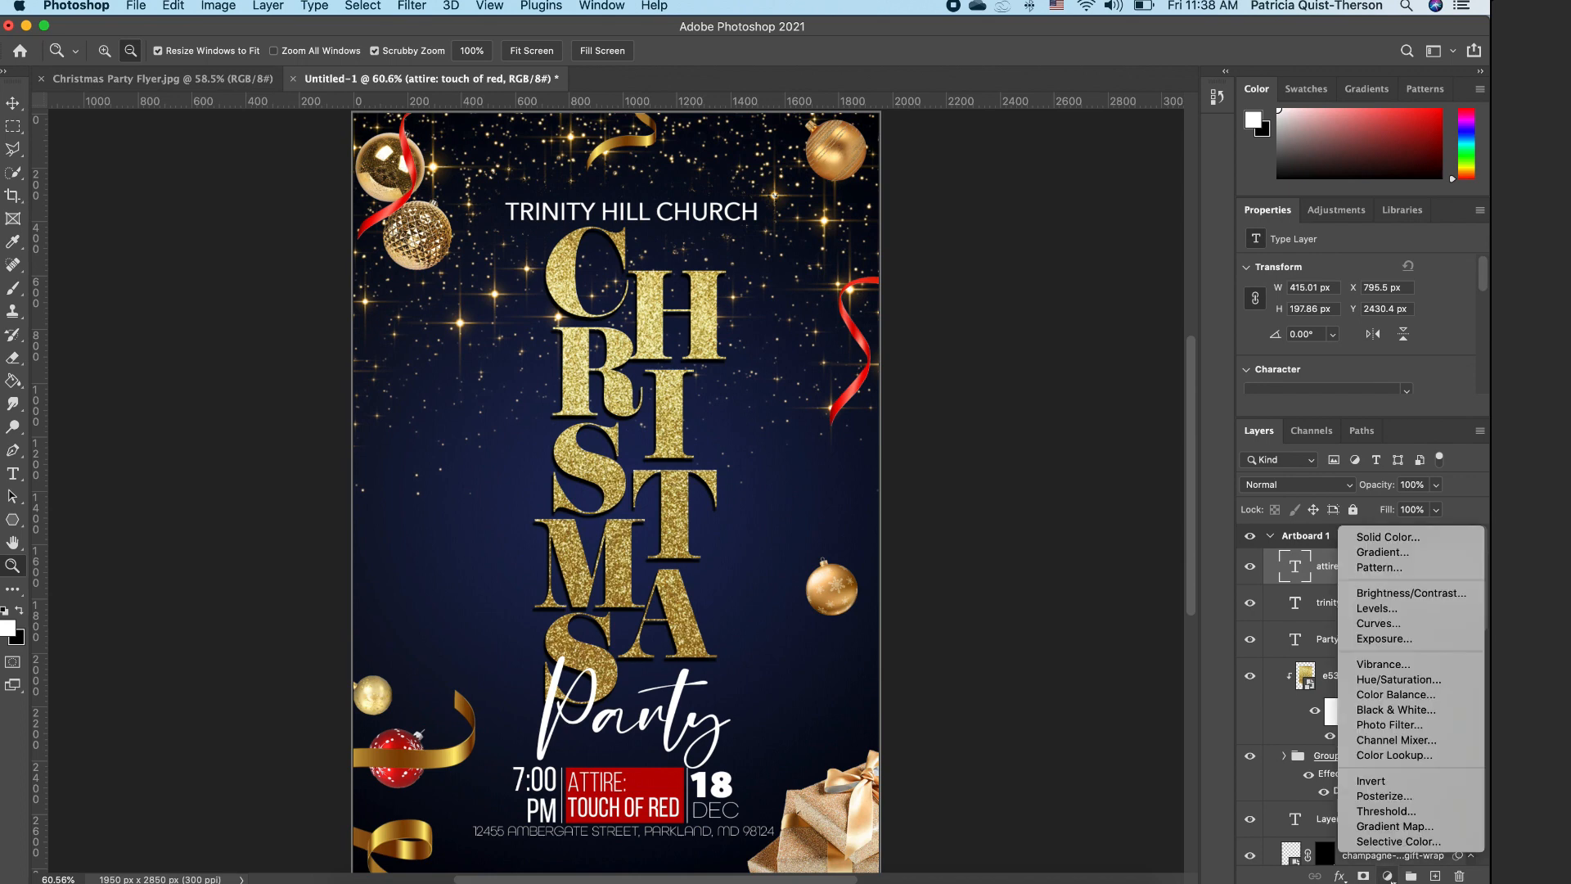
pyautogui.click(1404, 754)
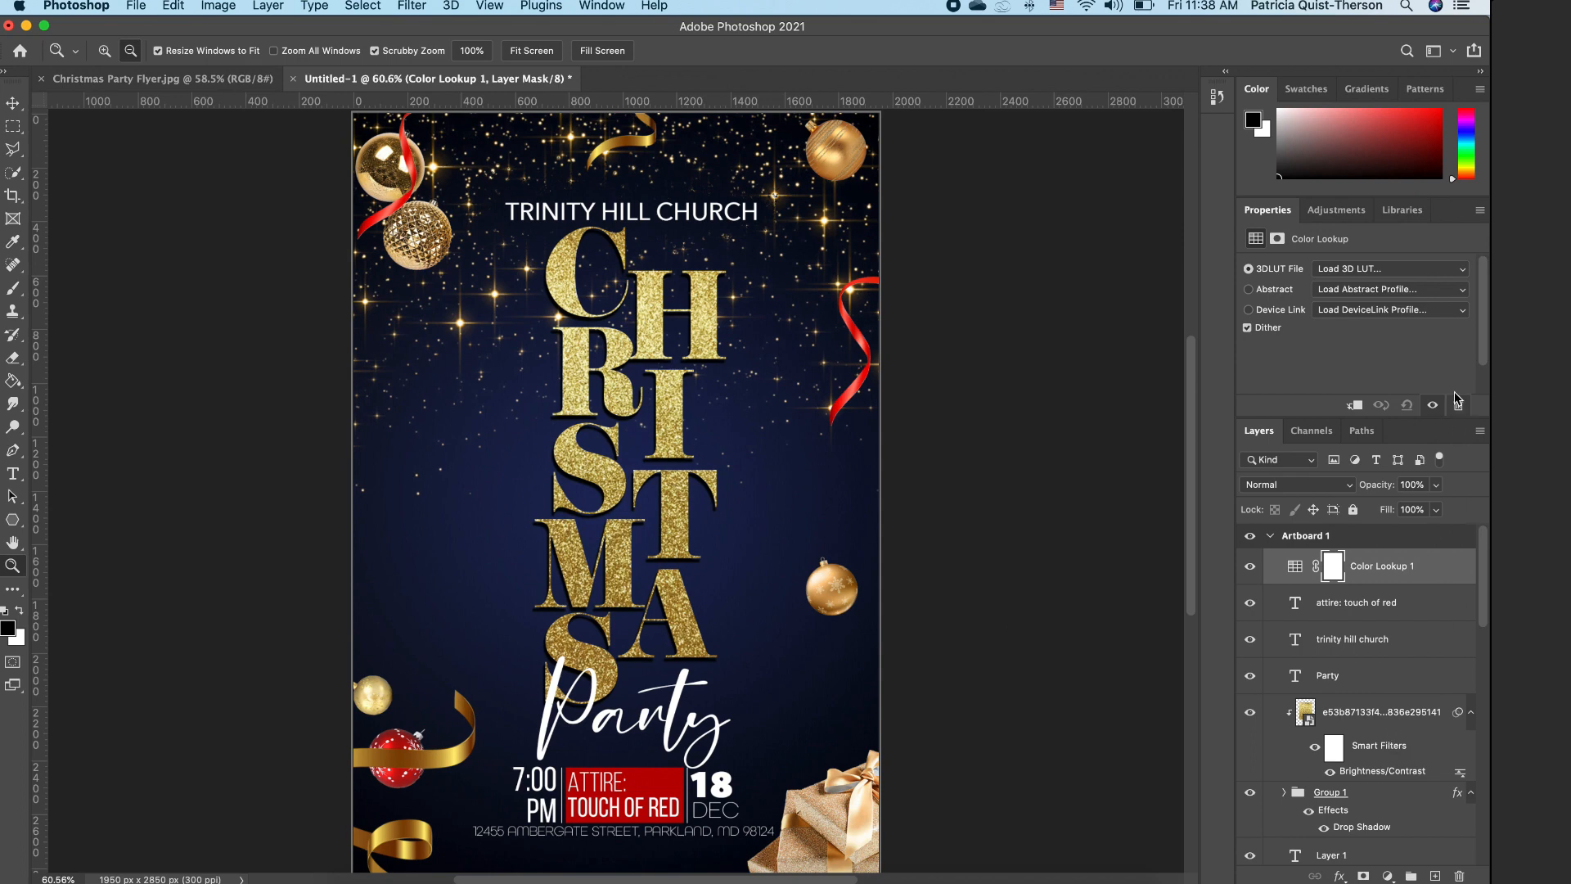
pyautogui.click(1442, 276)
pyautogui.click(1442, 275)
pyautogui.click(1404, 270)
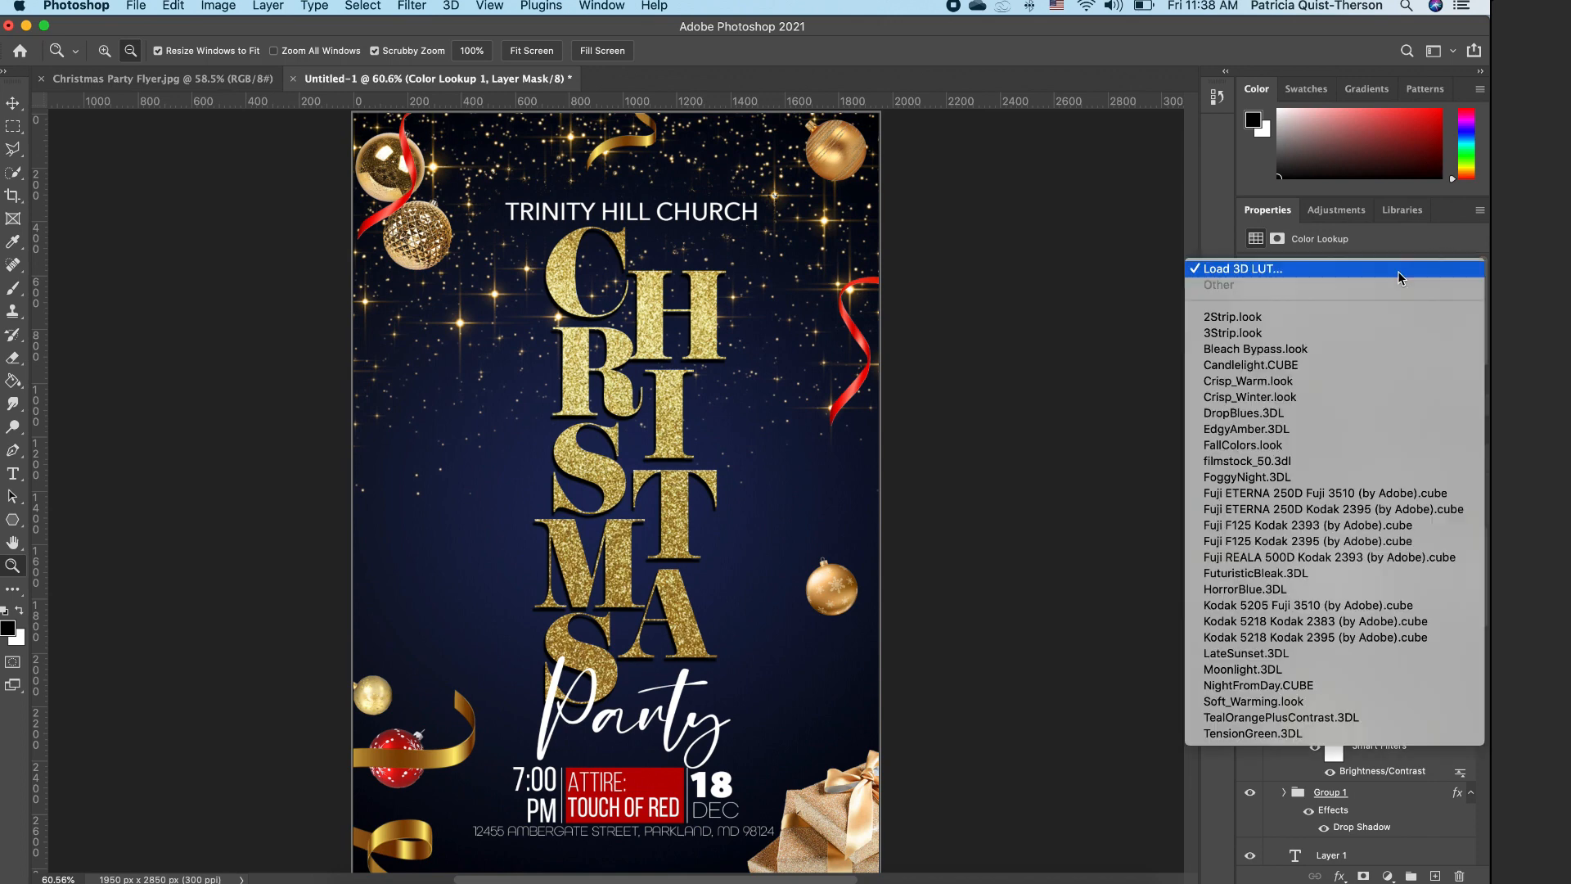
pyautogui.click(1260, 381)
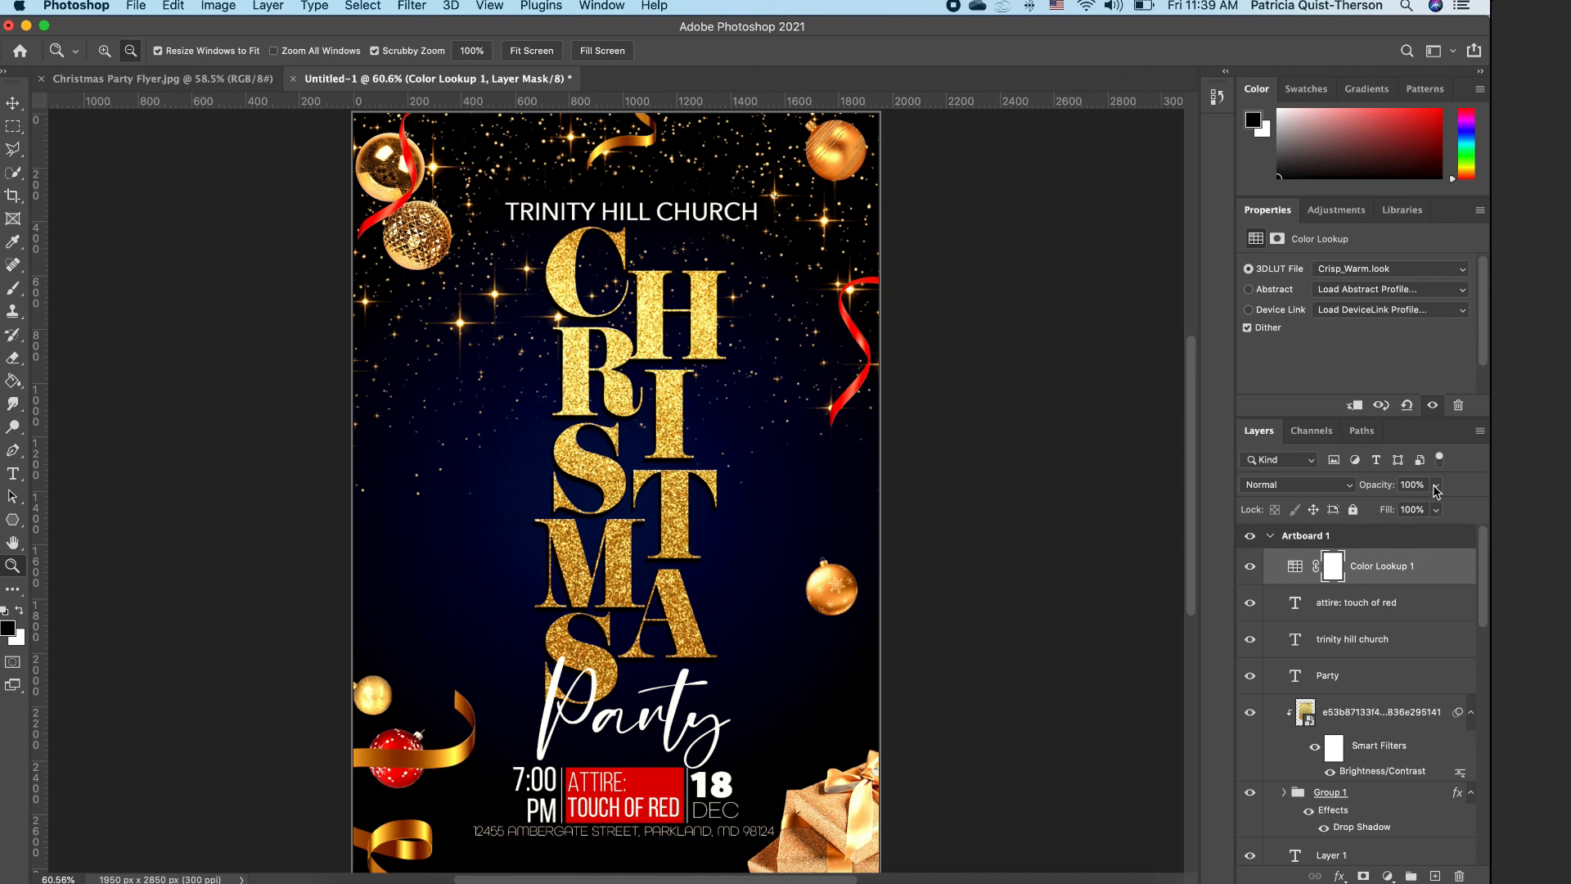
# Step: Reduce the Color Lookup layer's opacity to 71%
pyautogui.click(1436, 484)
pyautogui.moveTo(1428, 506); pyautogui.dragTo(1408, 508)
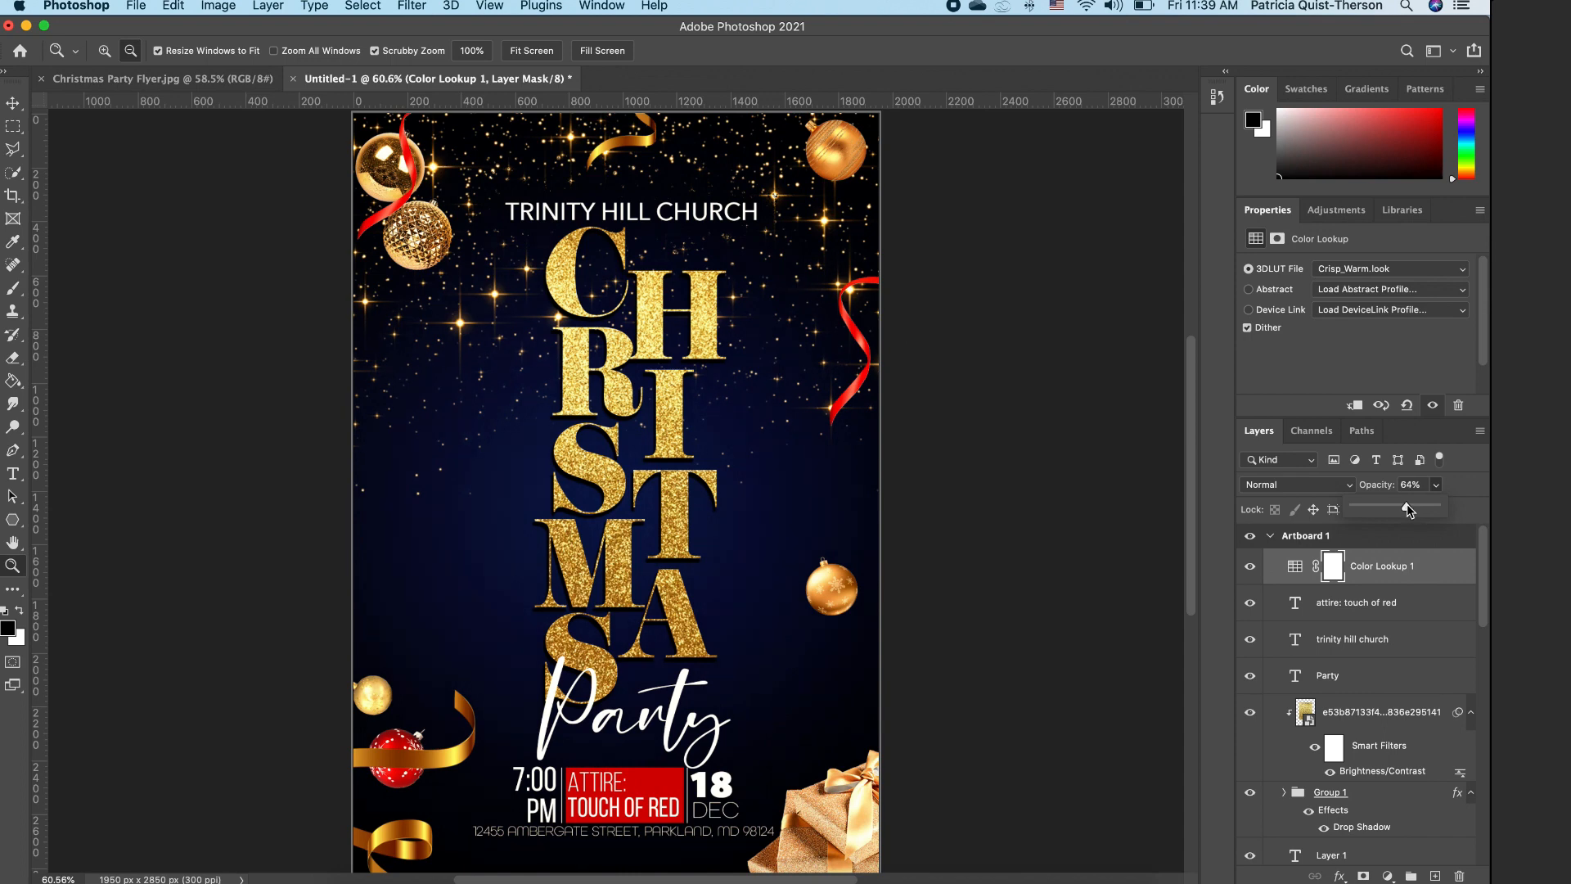
pyautogui.moveTo(1407, 509); pyautogui.dragTo(1411, 509)
pyautogui.click(13, 102)
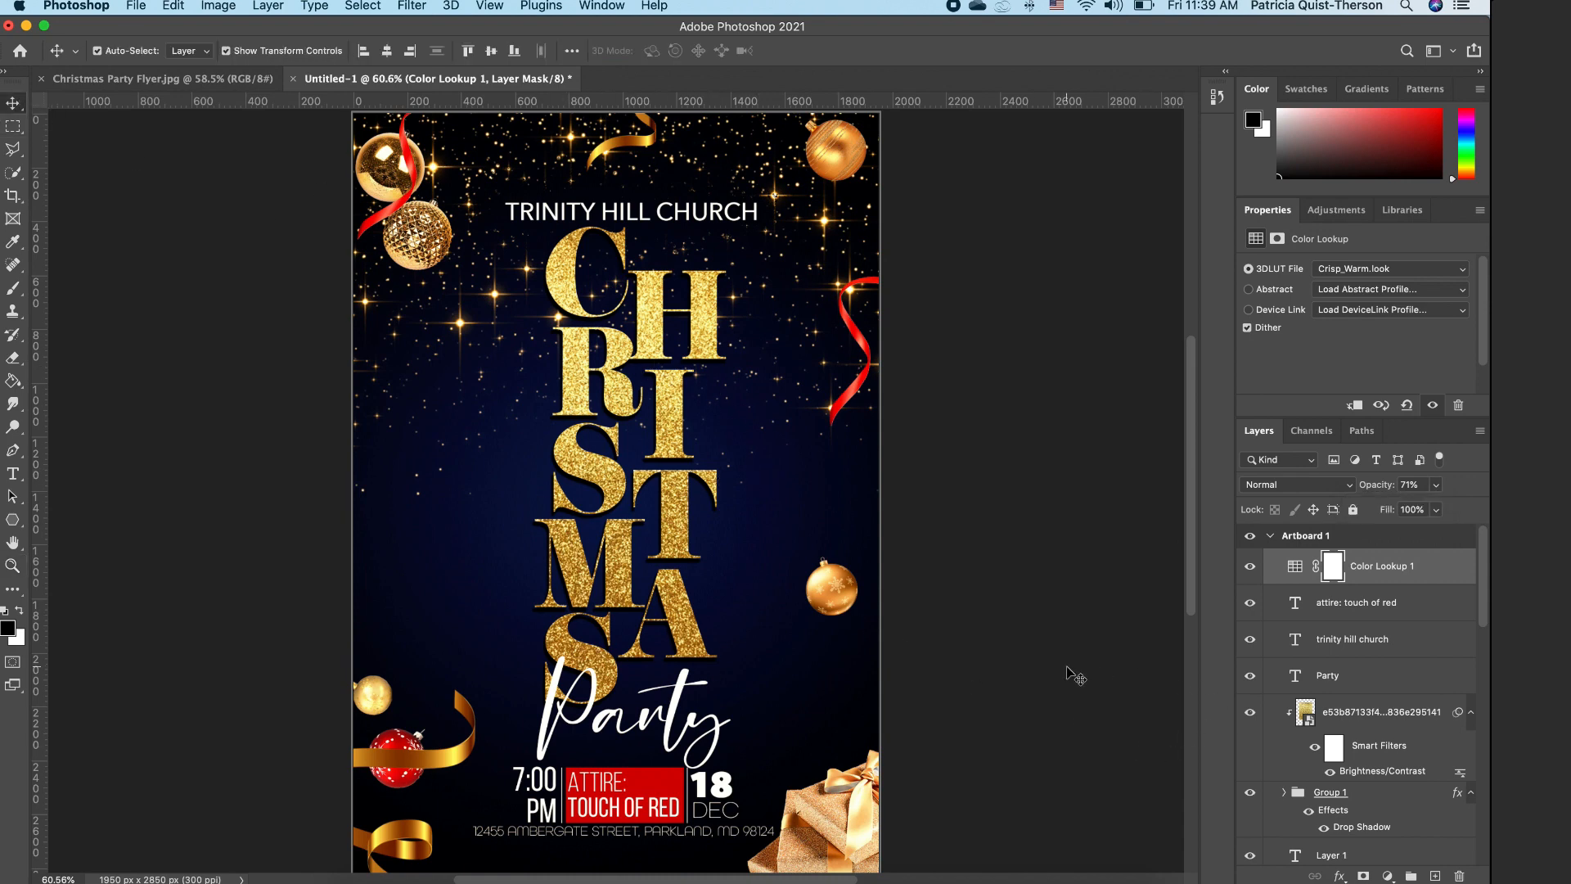
# Step: Increase the scale of the radial Gradient Fill 1 layer to about 188%
pyautogui.scroll(-5, 1445, 729)
pyautogui.scroll(-10, 1445, 728)
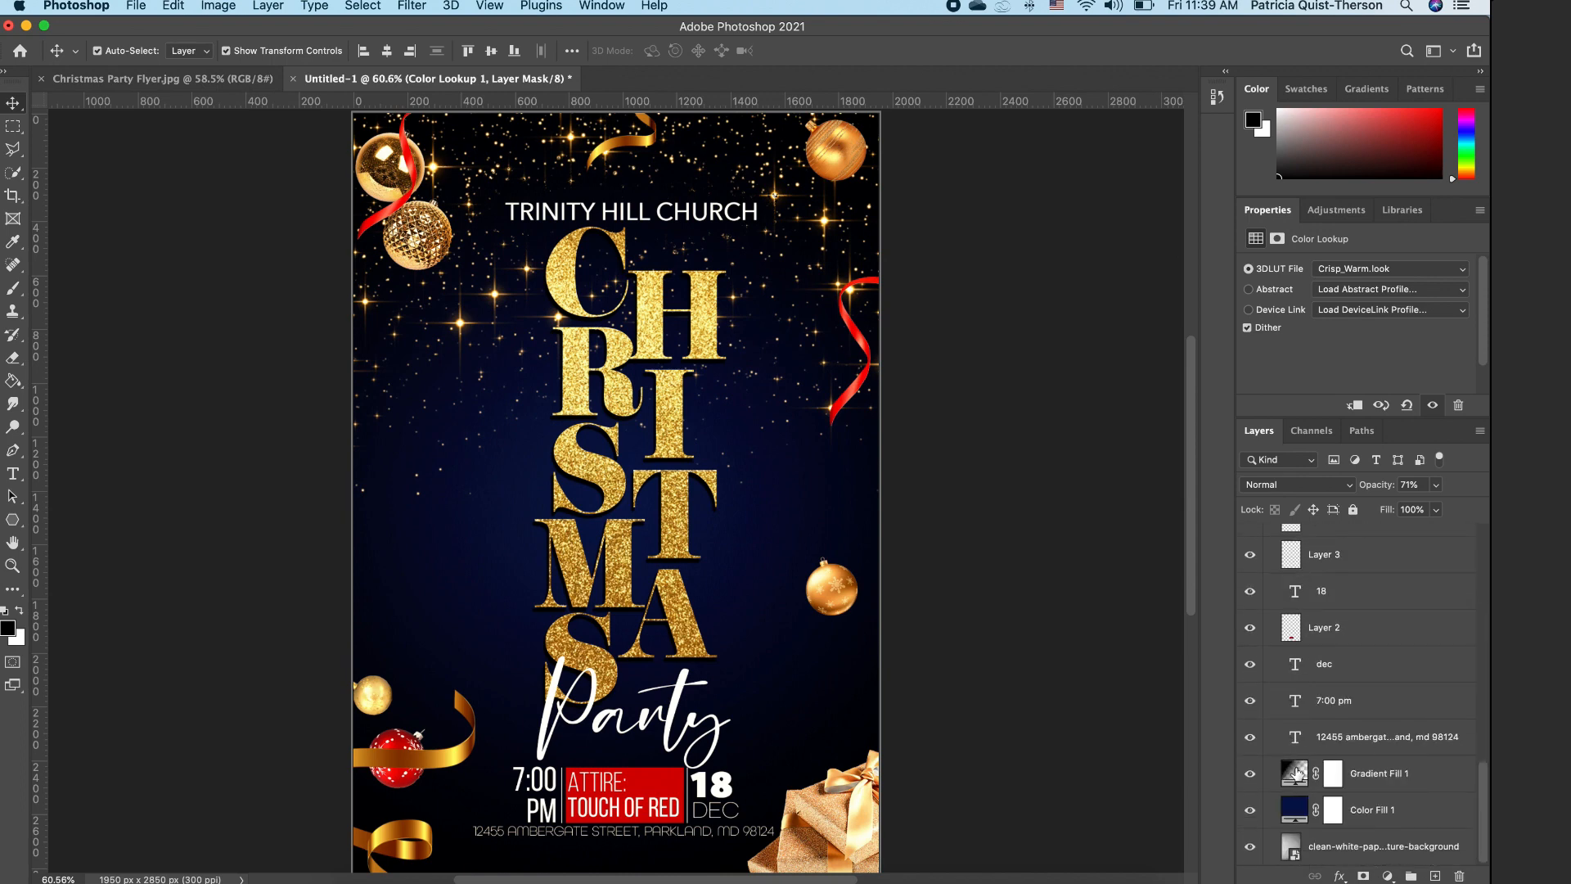
pyautogui.doubleClick(1296, 788)
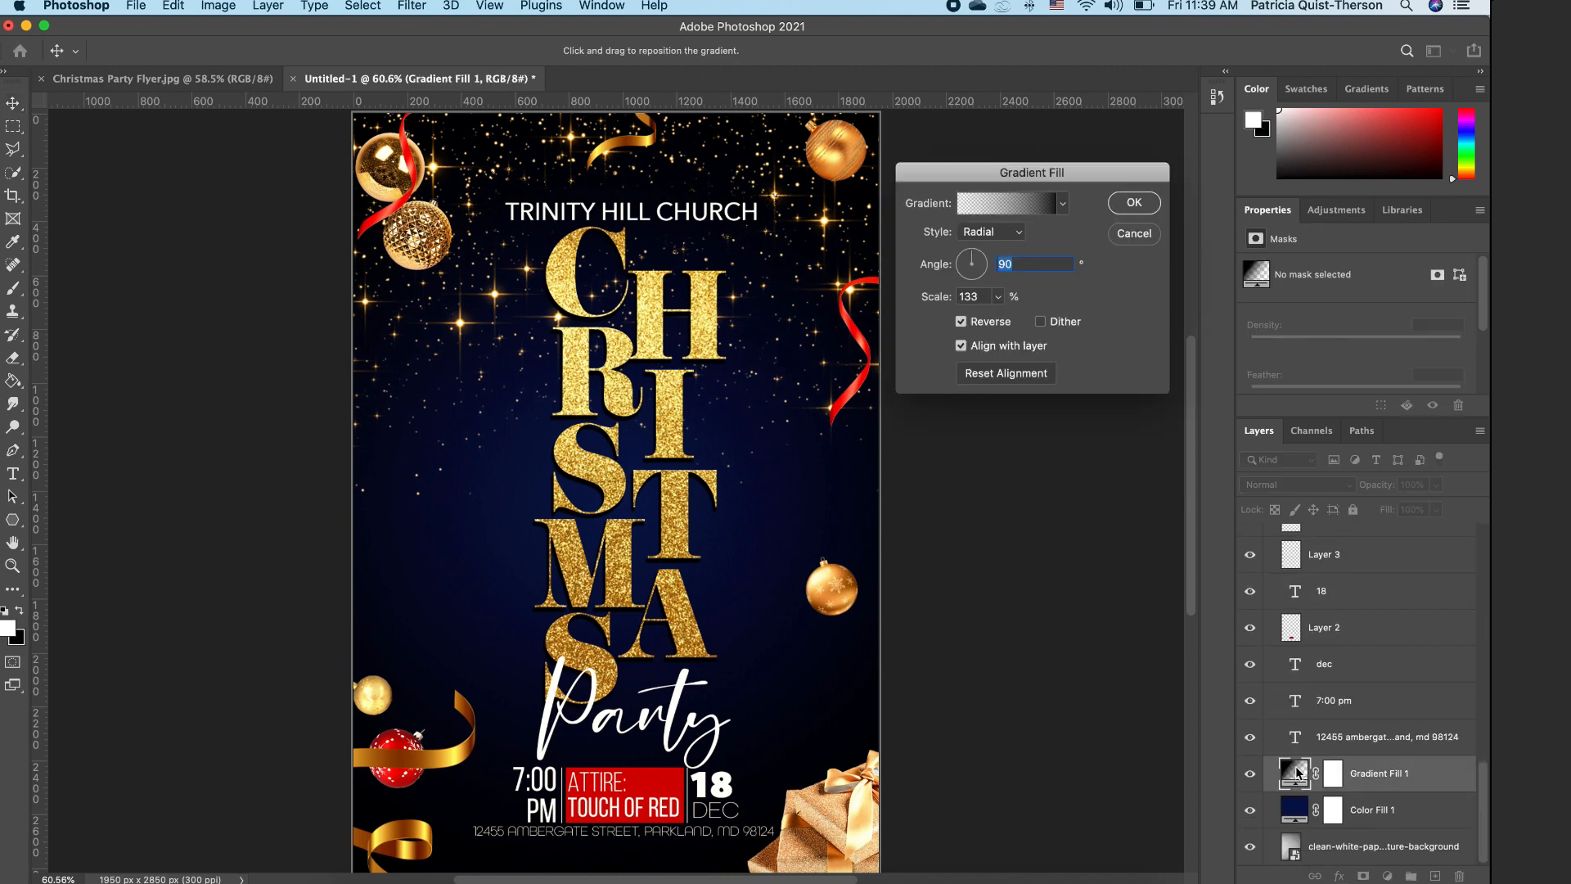
pyautogui.click(998, 297)
pyautogui.moveTo(1001, 321); pyautogui.dragTo(1004, 323)
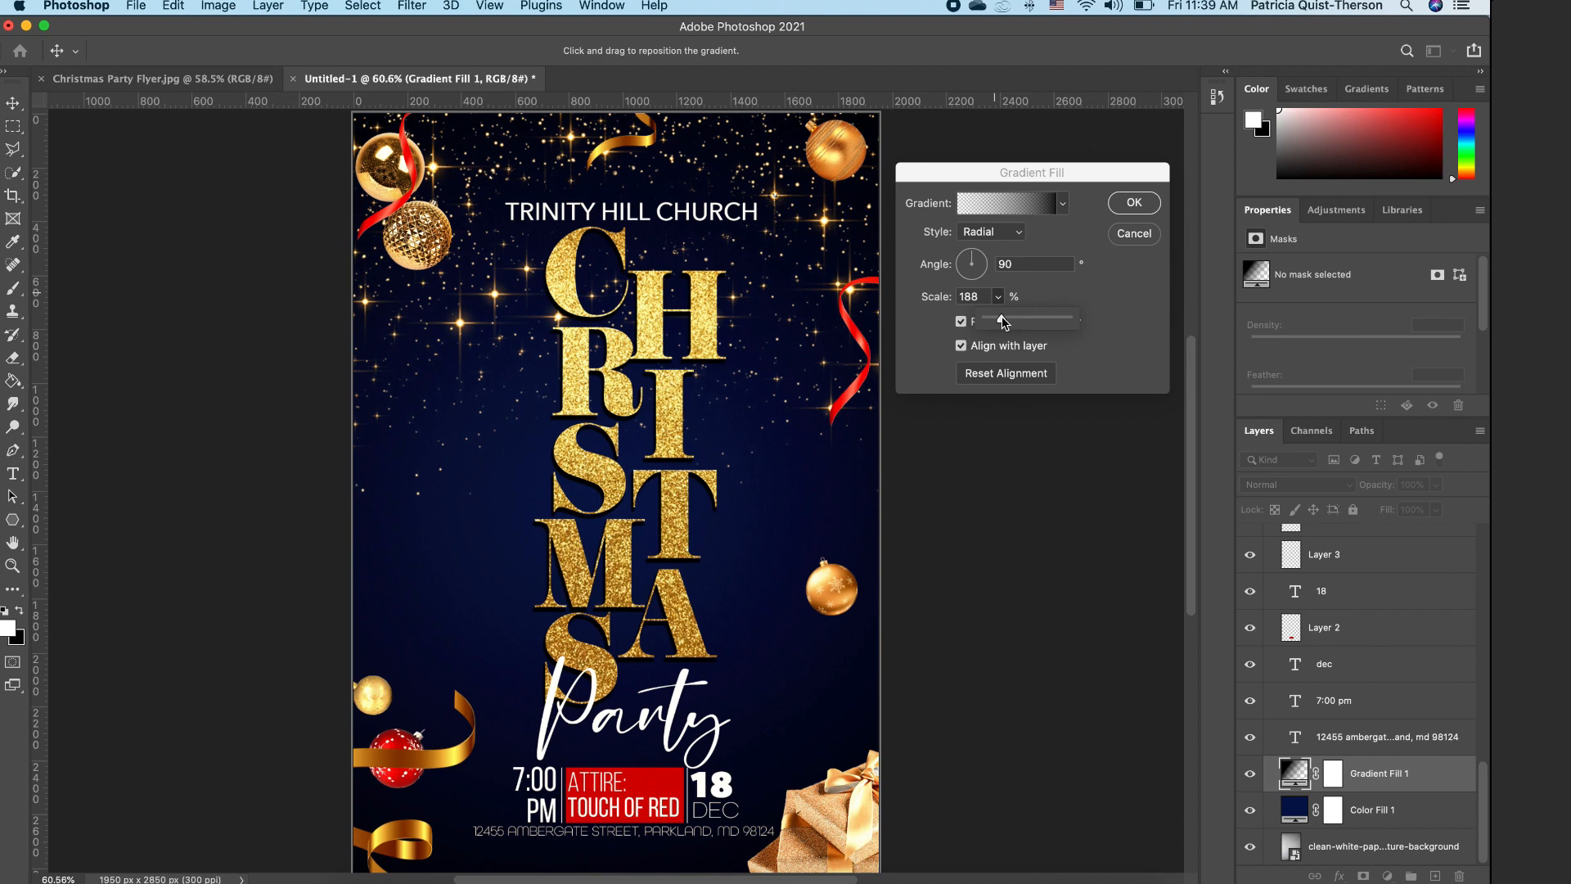
pyautogui.moveTo(1003, 323); pyautogui.dragTo(1004, 323)
pyautogui.click(1127, 205)
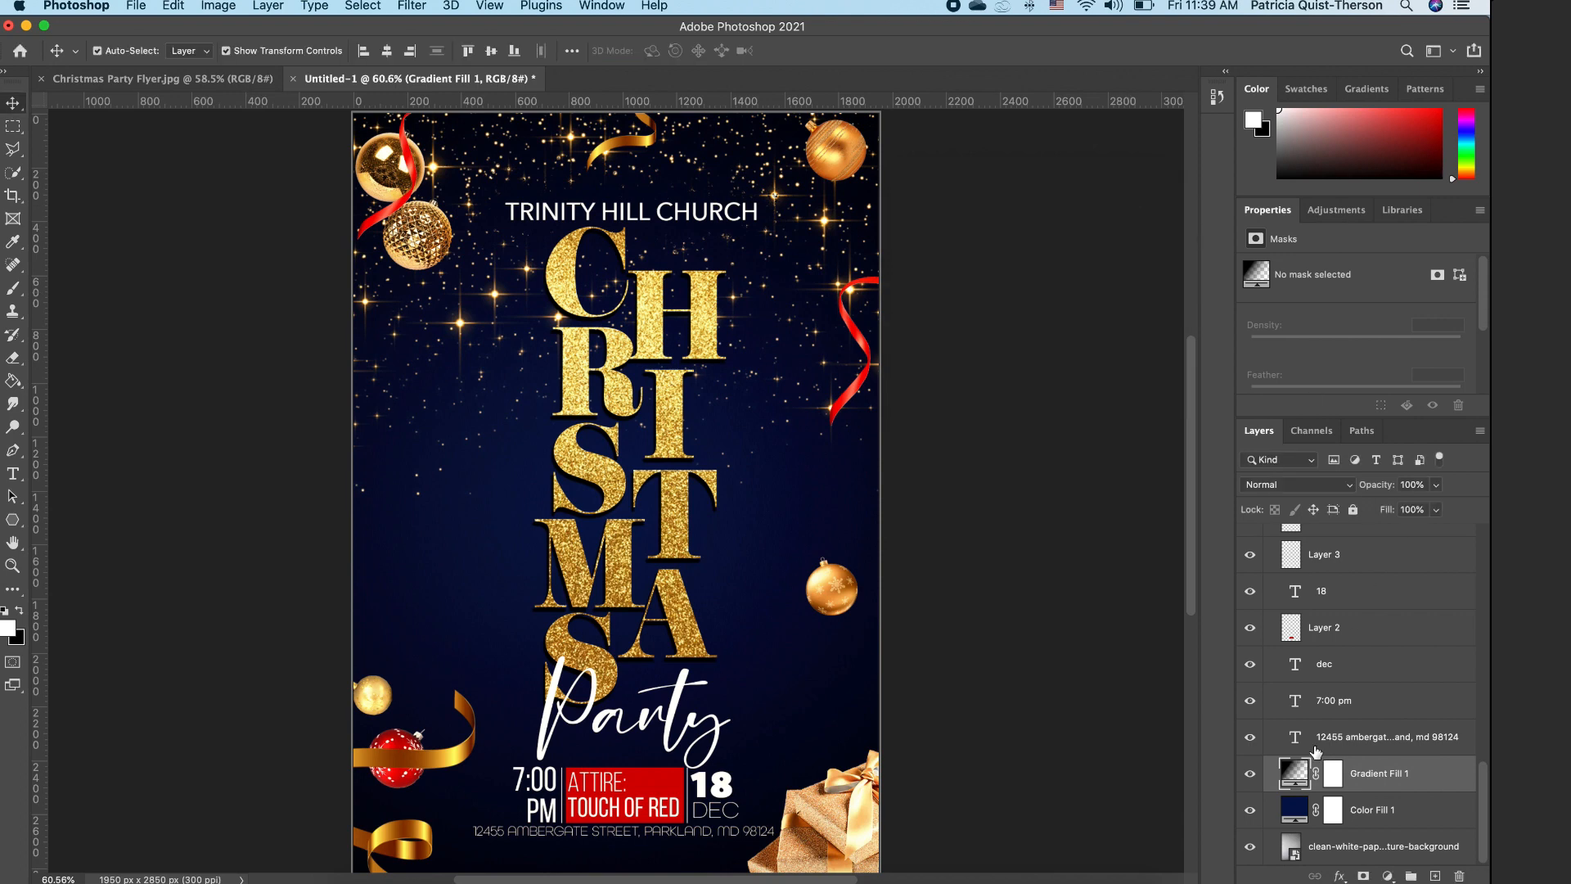
# Step: Change the Color Fill 1 background to a brighter dark blue, about #061865
pyautogui.doubleClick(1295, 810)
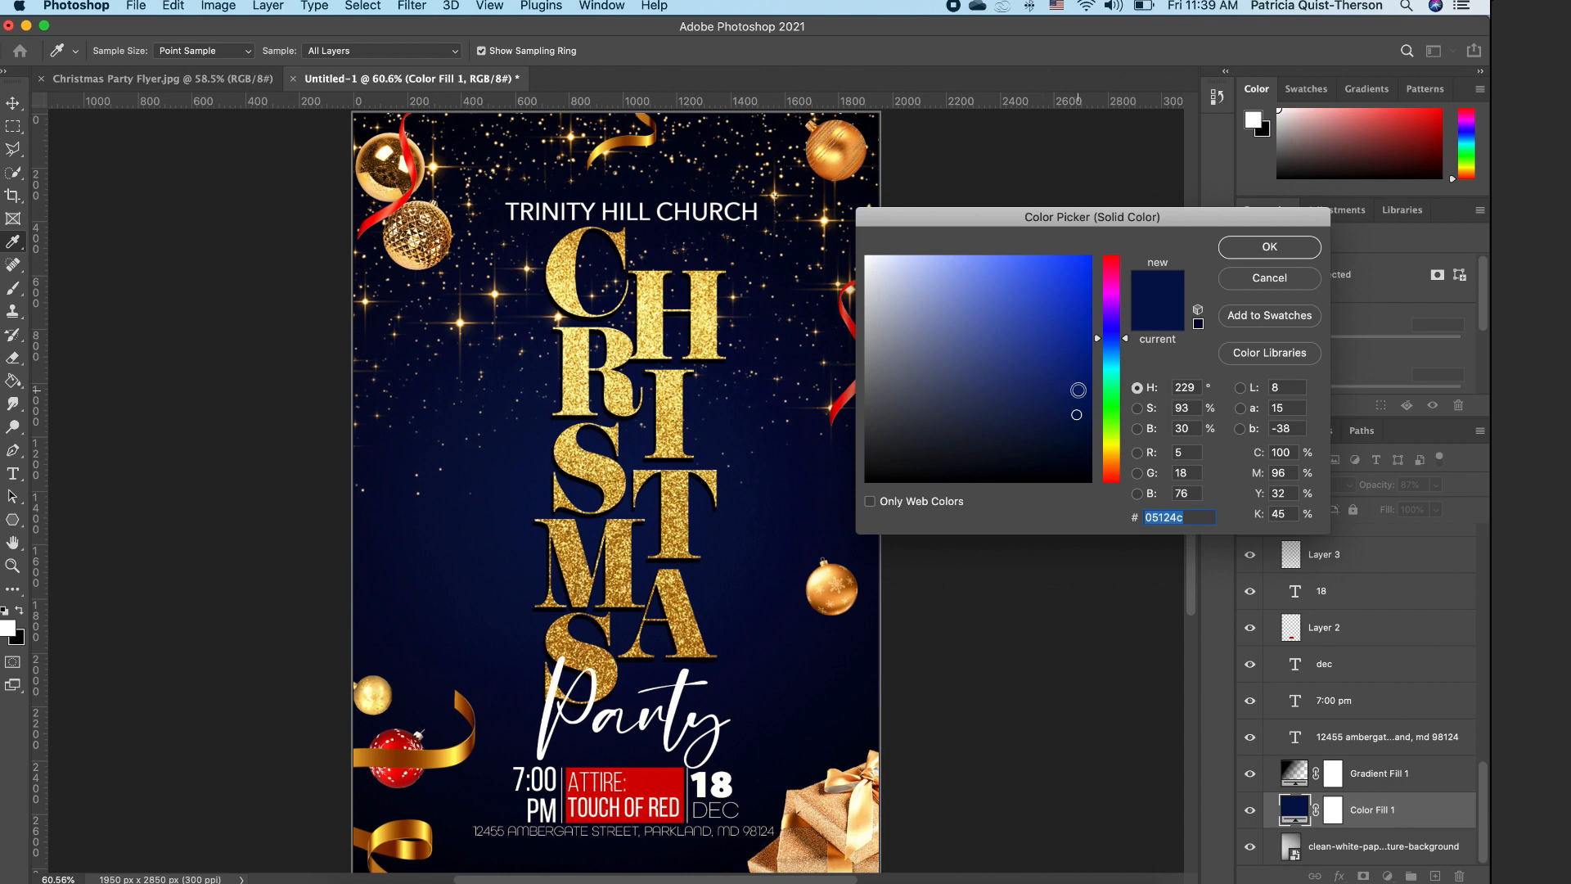
pyautogui.click(1081, 390)
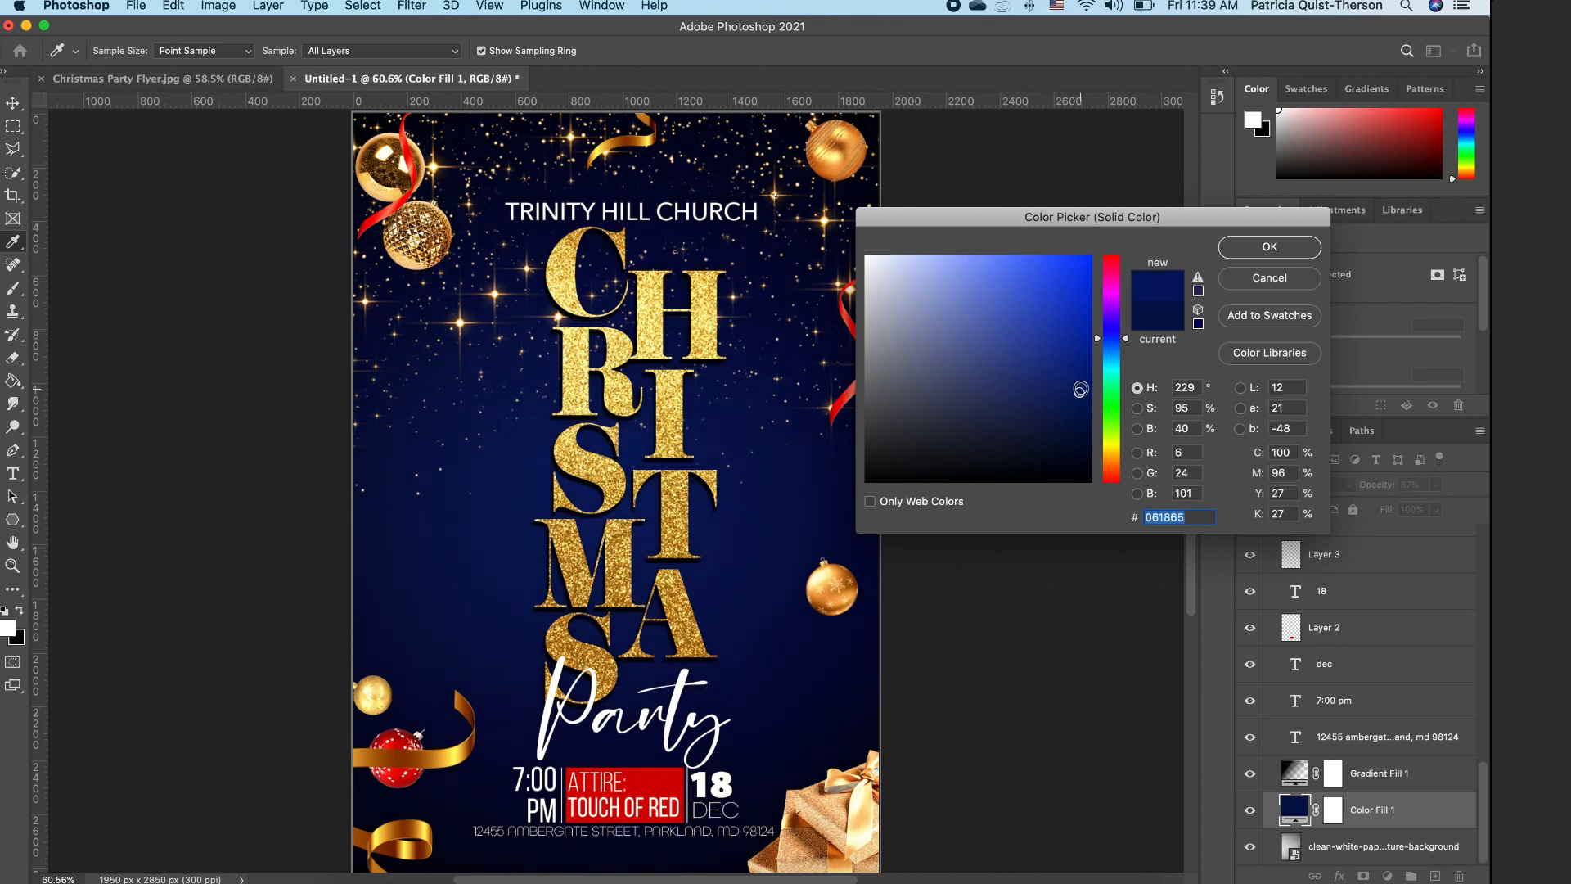
pyautogui.click(1083, 391)
pyautogui.click(1268, 255)
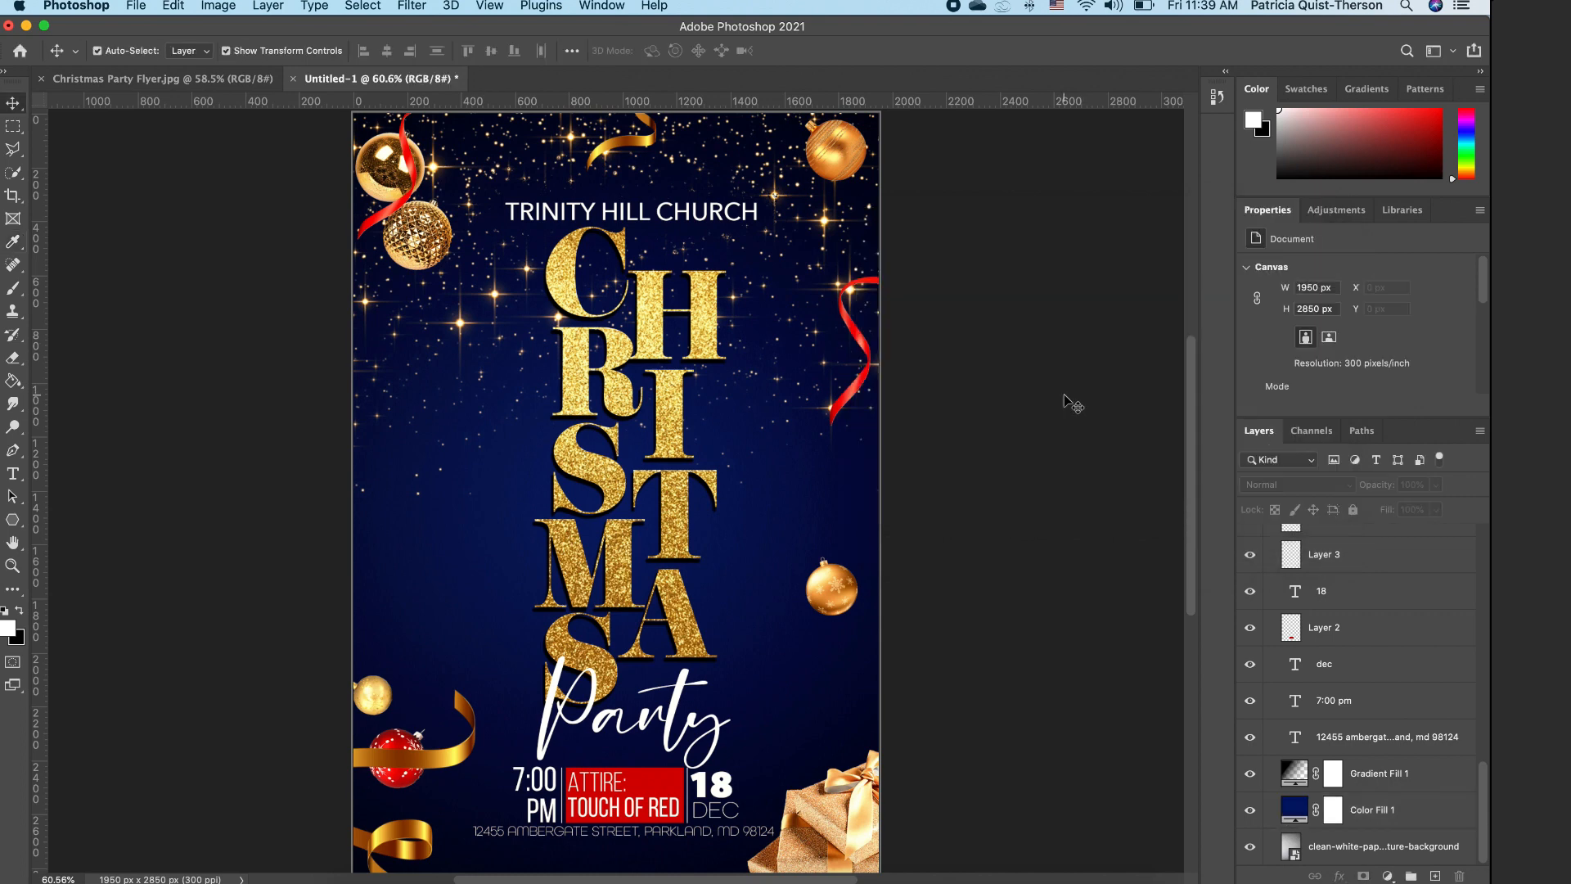